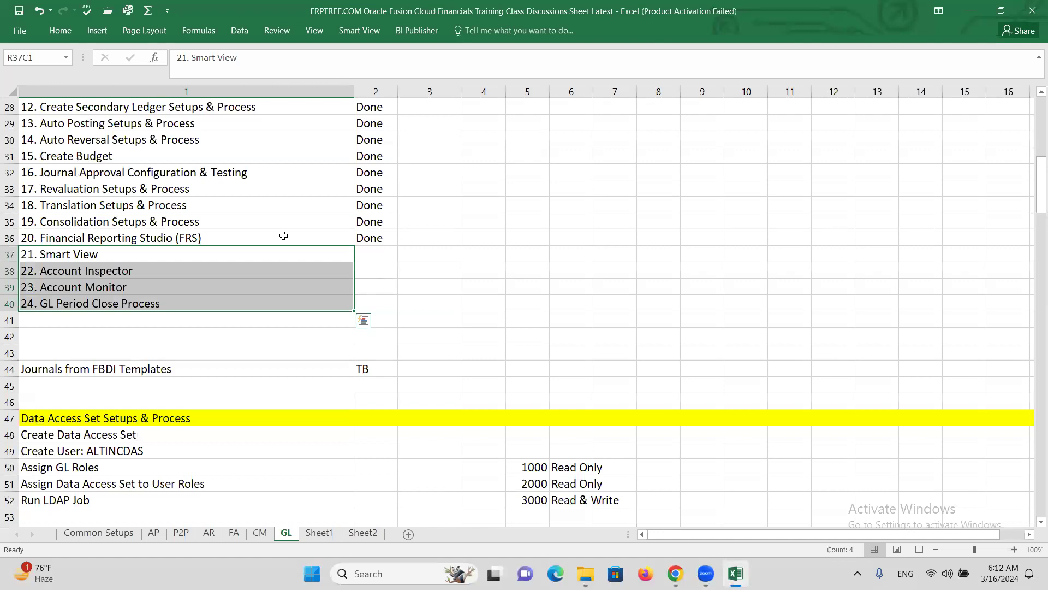
Step: In the Excel checklist, select the Financial Reporting Studio entry and the Smart View through Account Monitor tasks
left_click(284, 235)
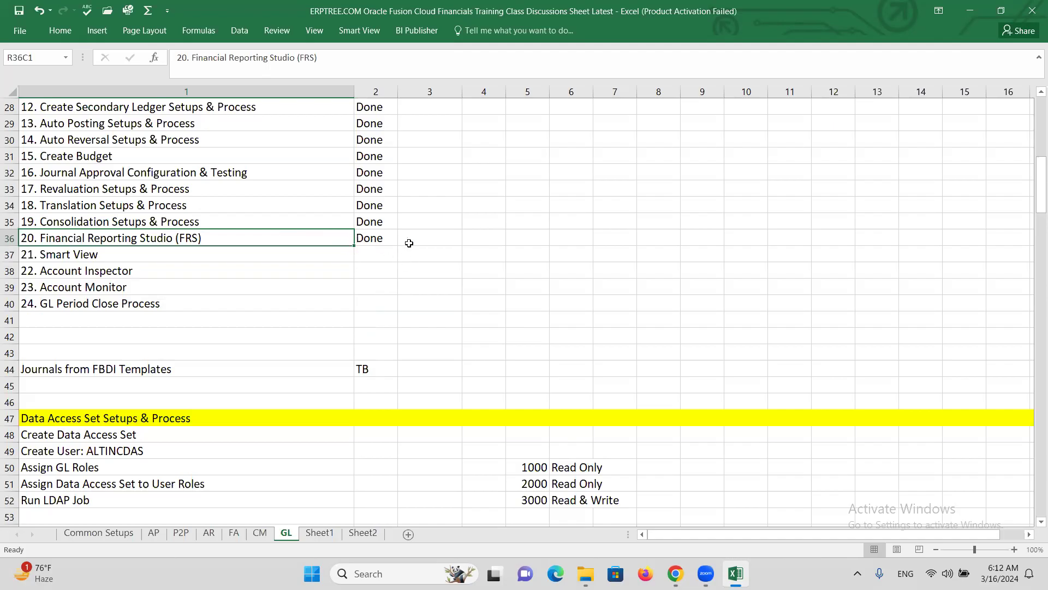
left_click(410, 241)
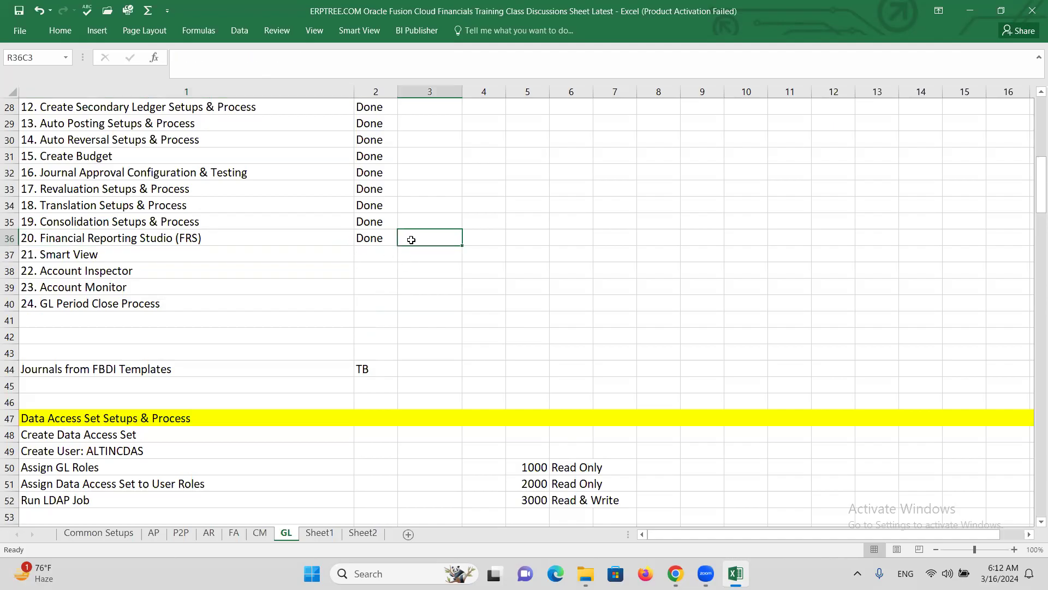
left_click(281, 236)
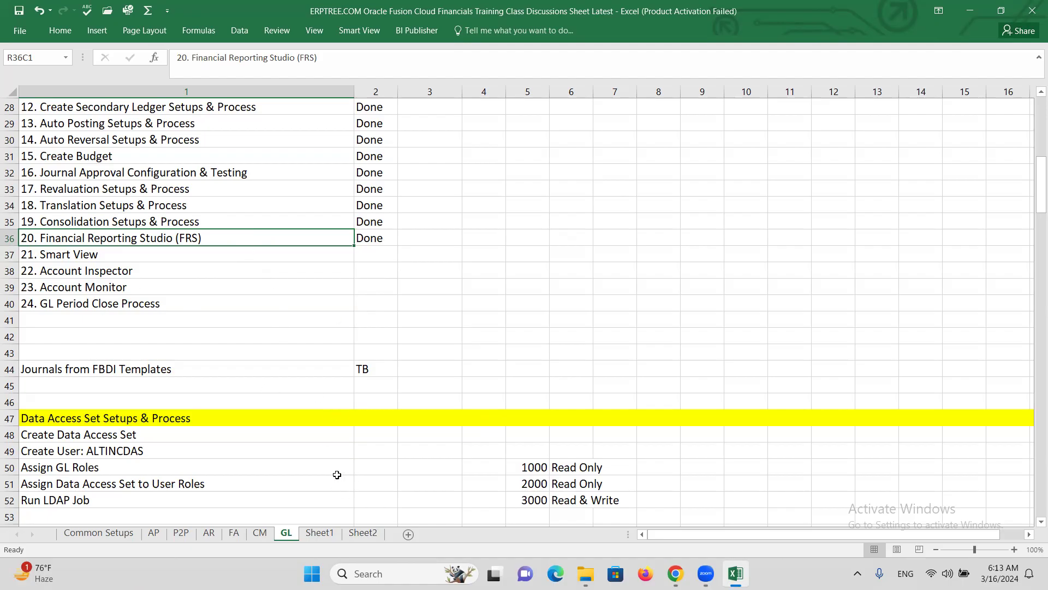
left_click_drag(101, 256, 112, 287)
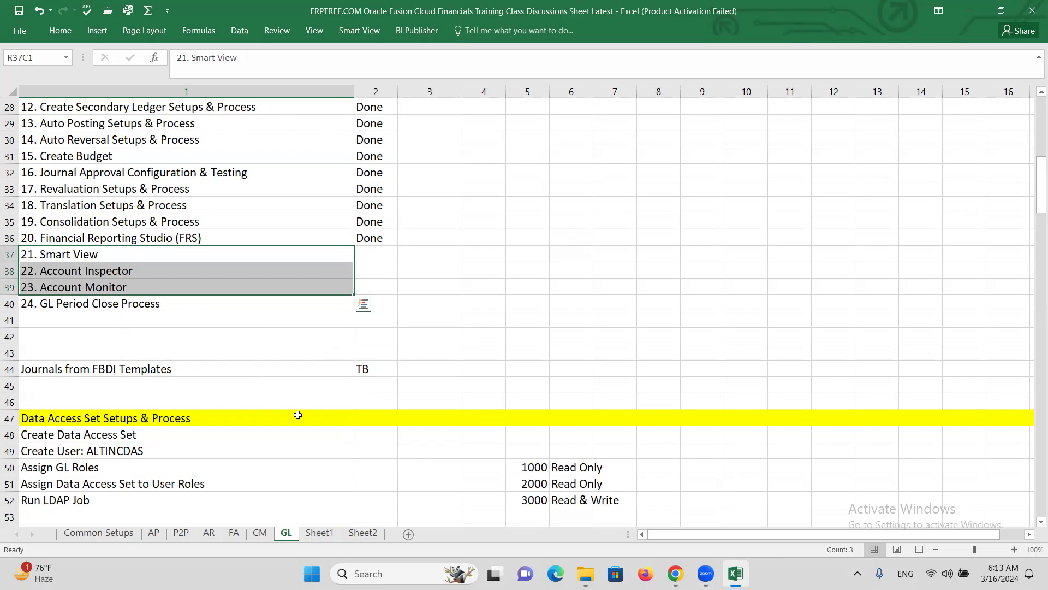
Step: Select Configure Expenses System Options on Sheet1 and return to the Oracle Fusion home page
left_click(319, 533)
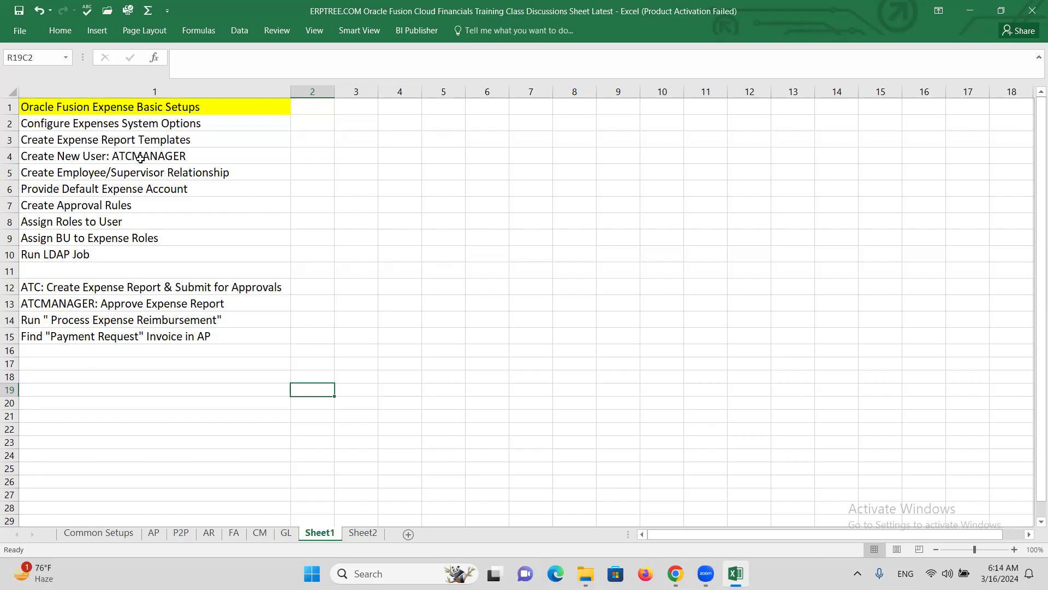
left_click(137, 119)
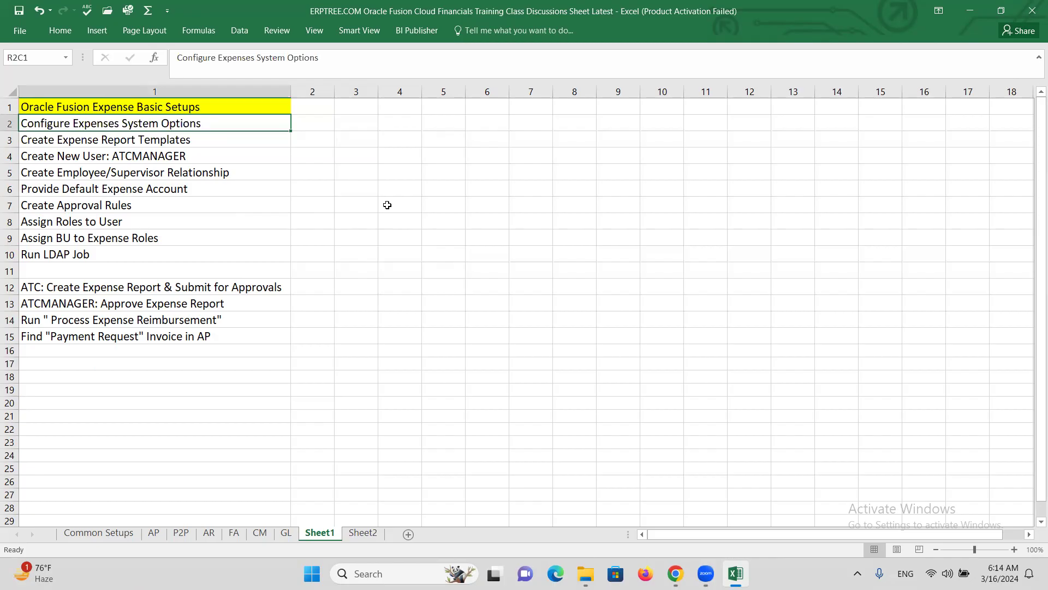
left_click(676, 574)
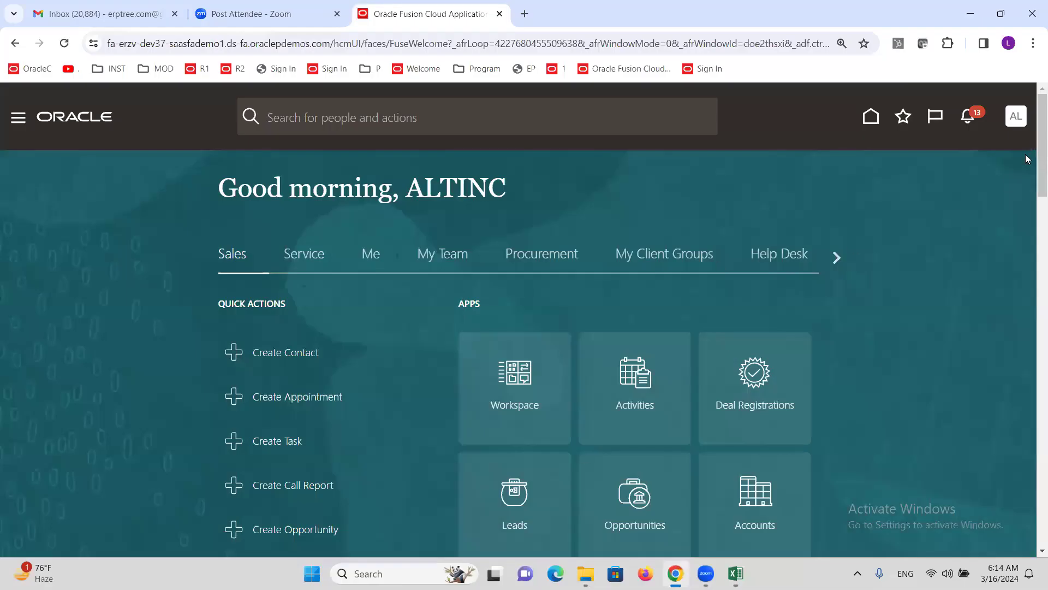
Step: From Setup and Maintenance, search tasks for system options and pick Manage Expenses System Options
left_click(1016, 121)
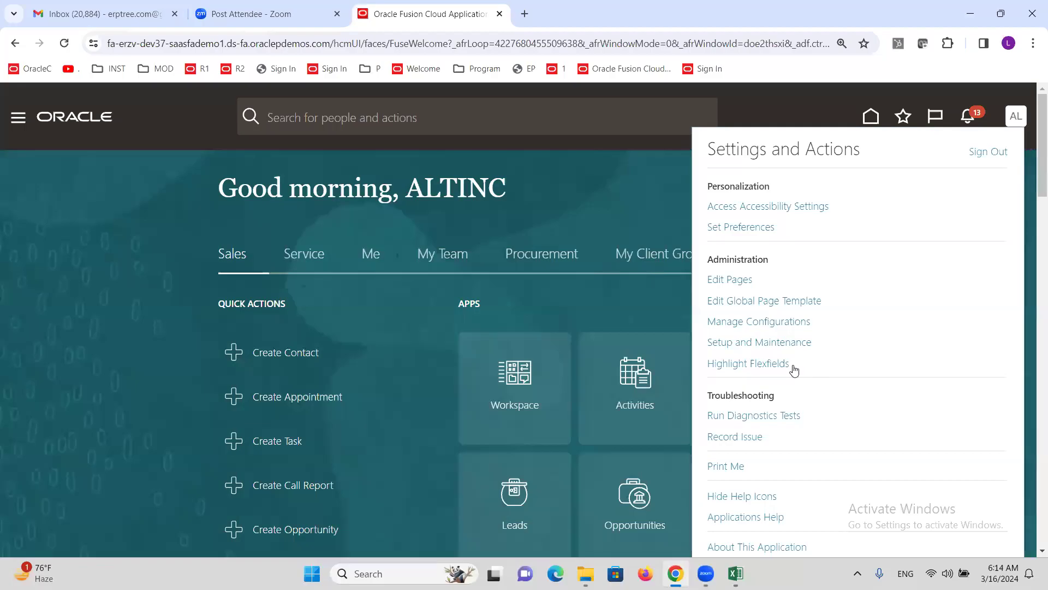
left_click(774, 345)
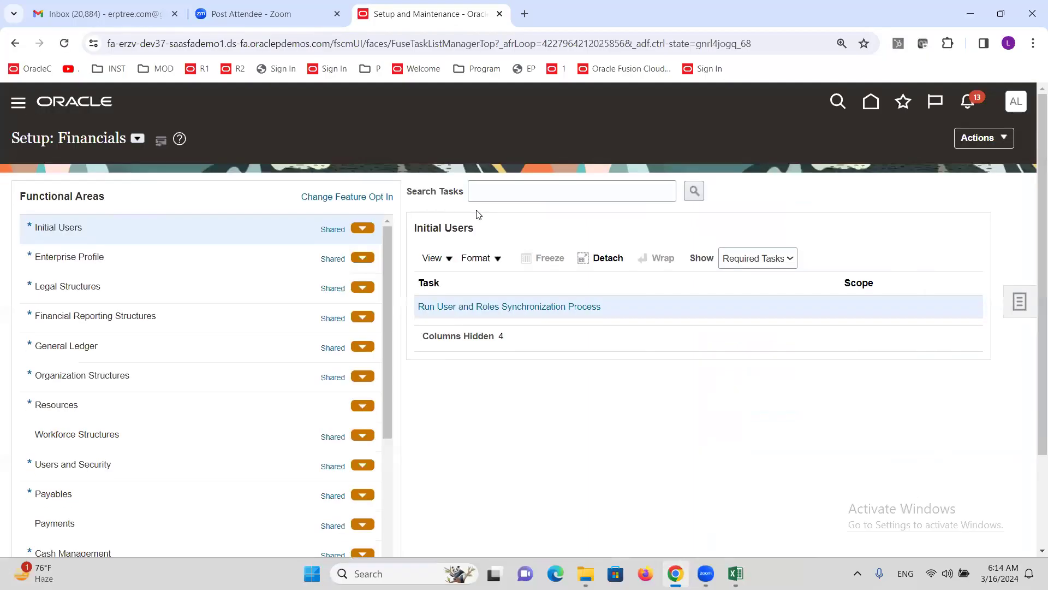
left_click(562, 193)
type("S")
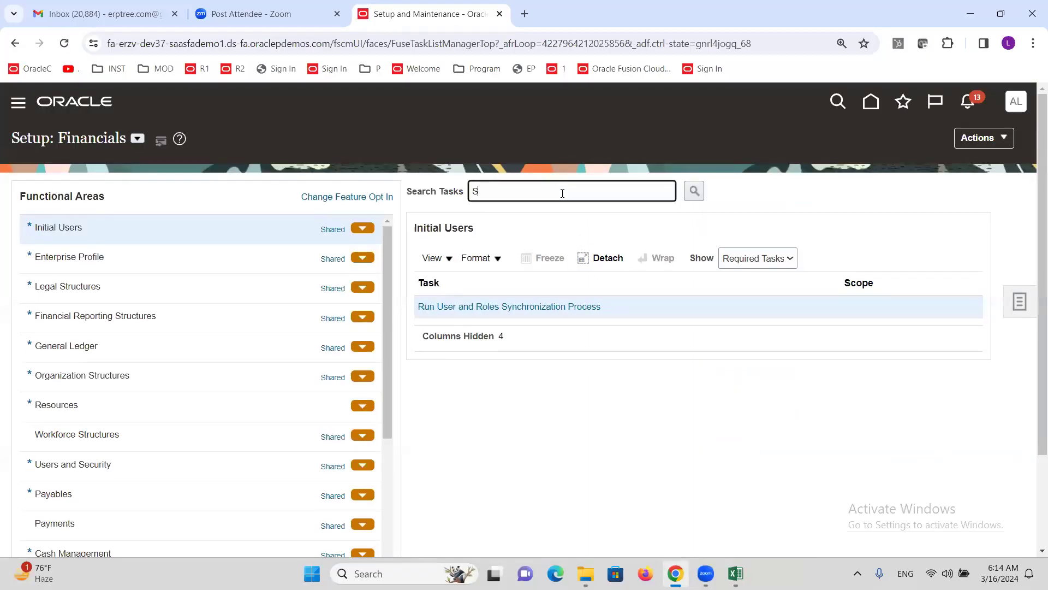
type("UYYSTEM OPTIONS")
key("Return")
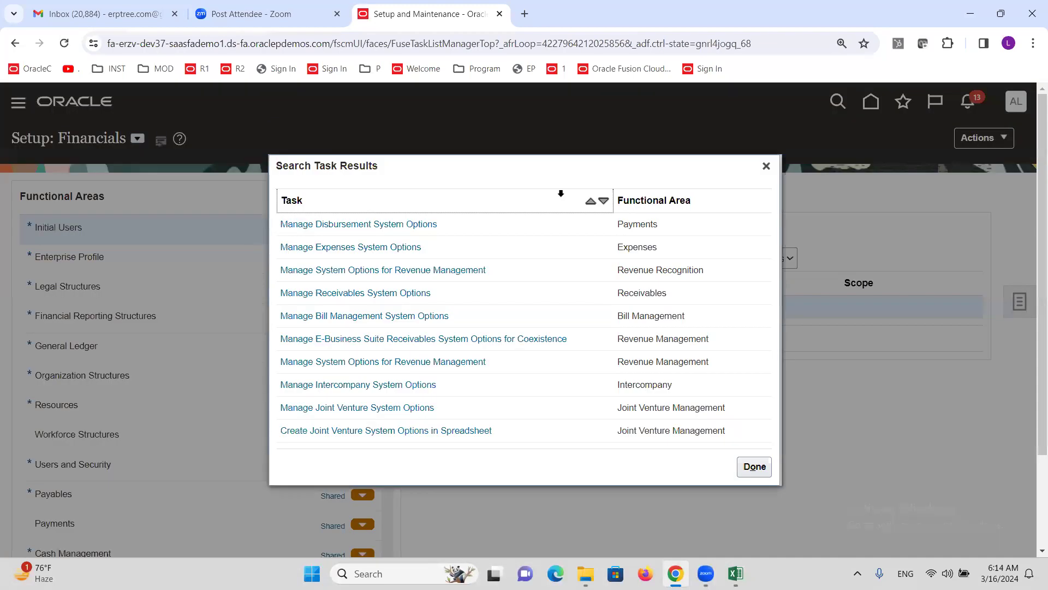
left_click(387, 248)
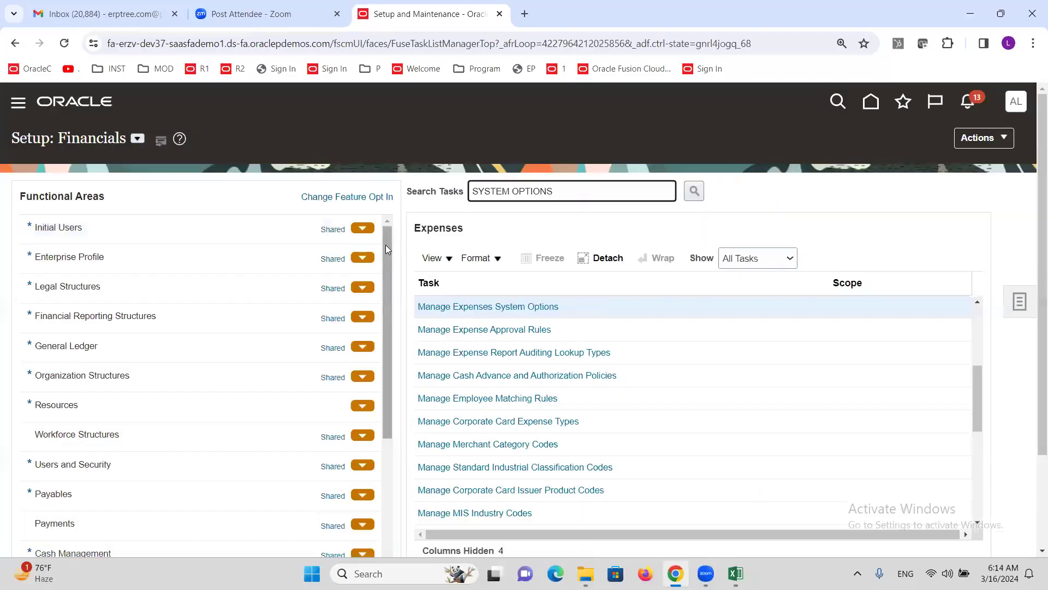
Step: Open Manage Expenses System Options and review the All Business Units options down to Specific Business Units
left_click(478, 308)
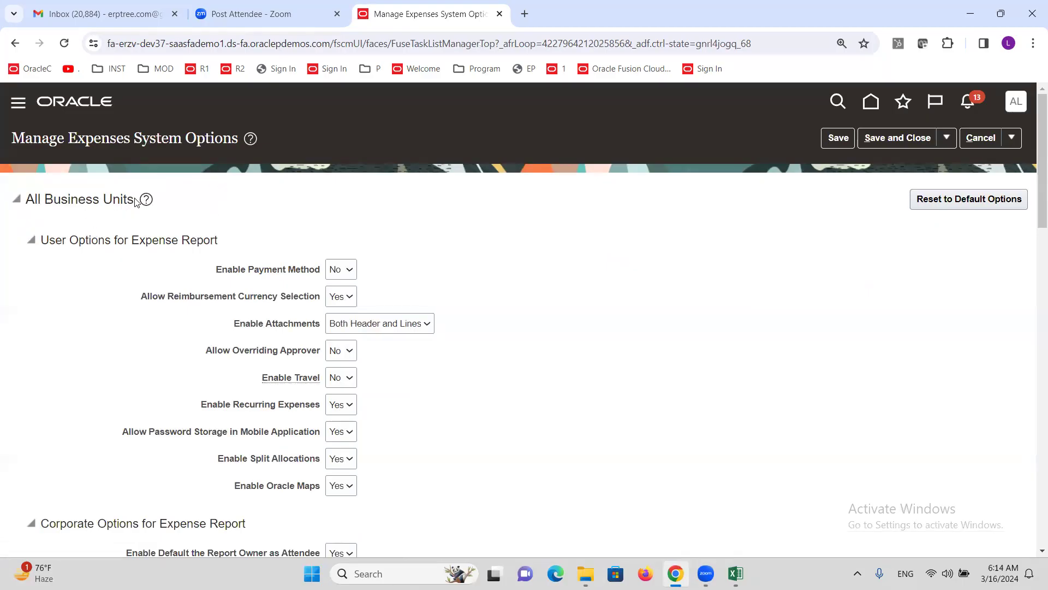
left_click_drag(135, 201, 29, 197)
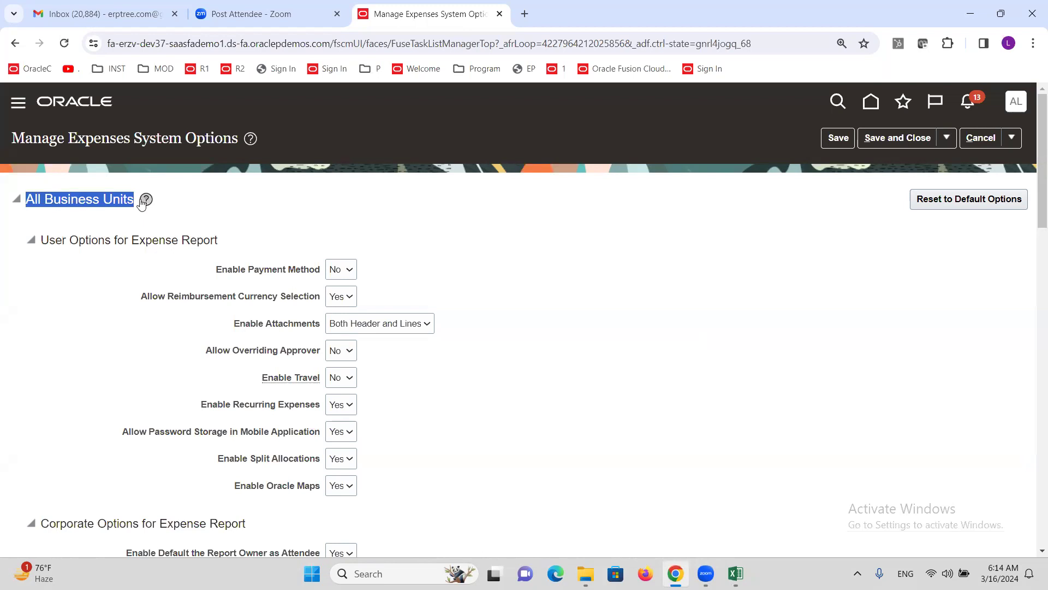
double_click(106, 204)
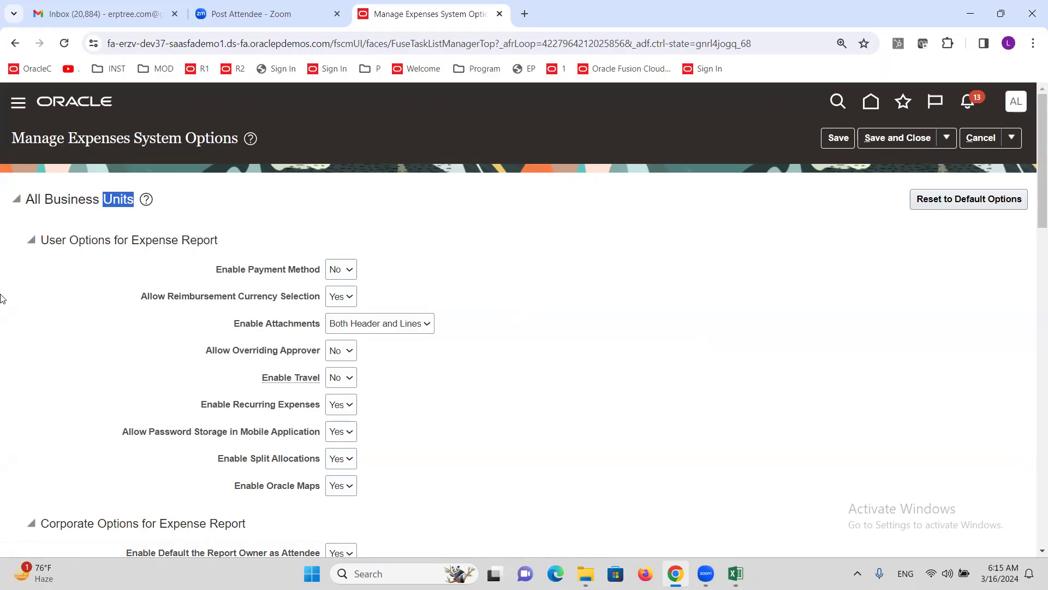
scroll(393, 355, "down", 5)
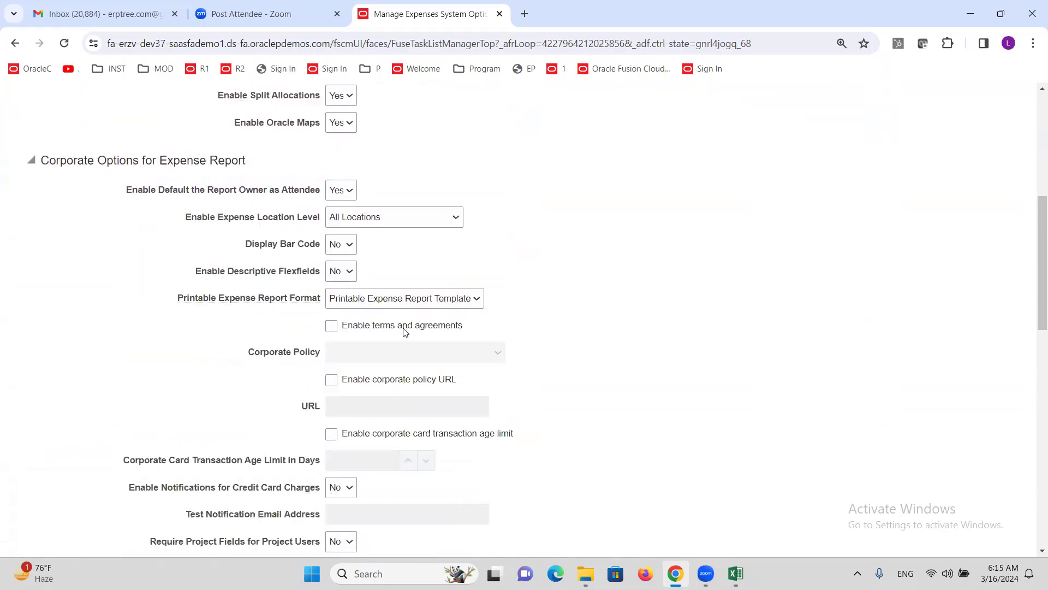
scroll(409, 322, "down", 7)
scroll(424, 311, "down", 5)
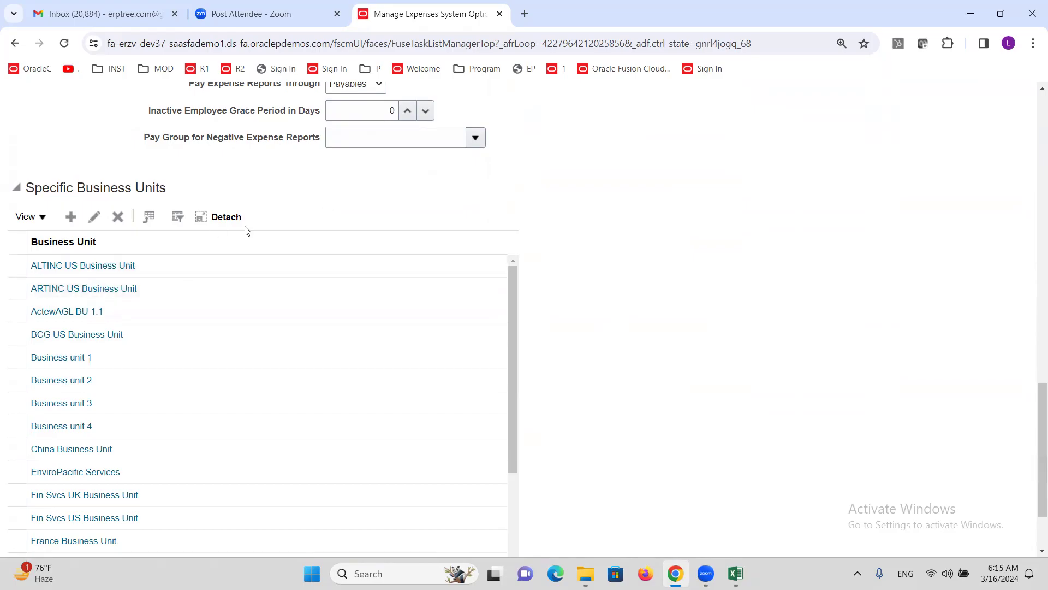
scroll(246, 225, "up", 18)
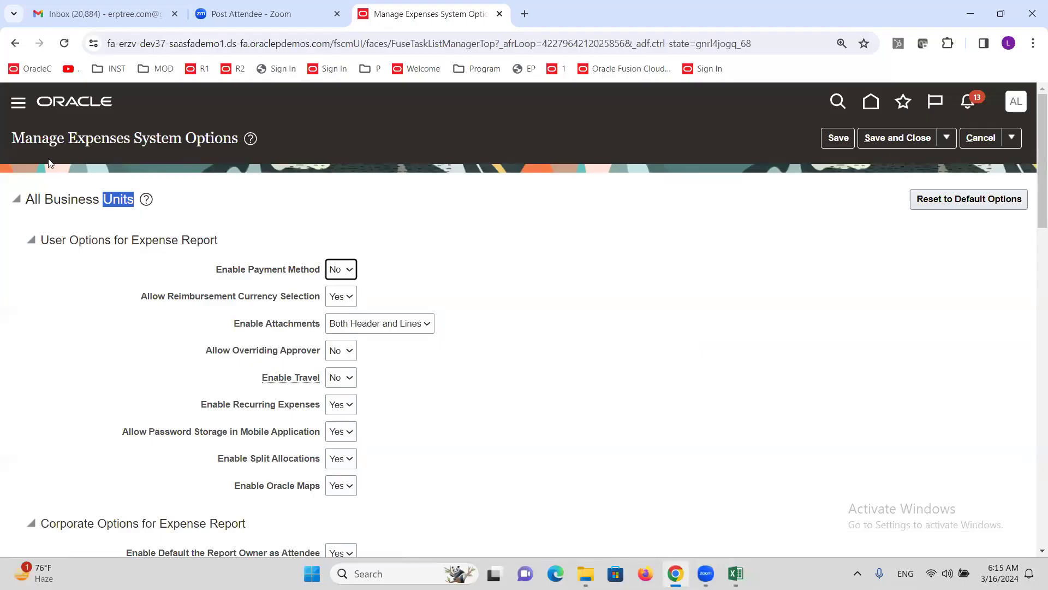
left_click(27, 203)
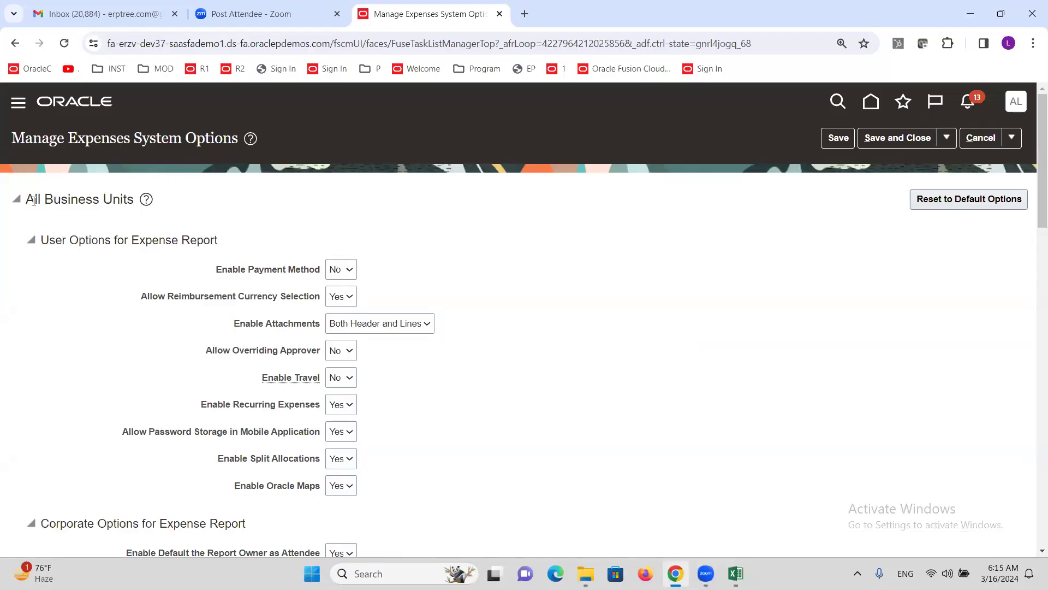
triple_click(132, 195)
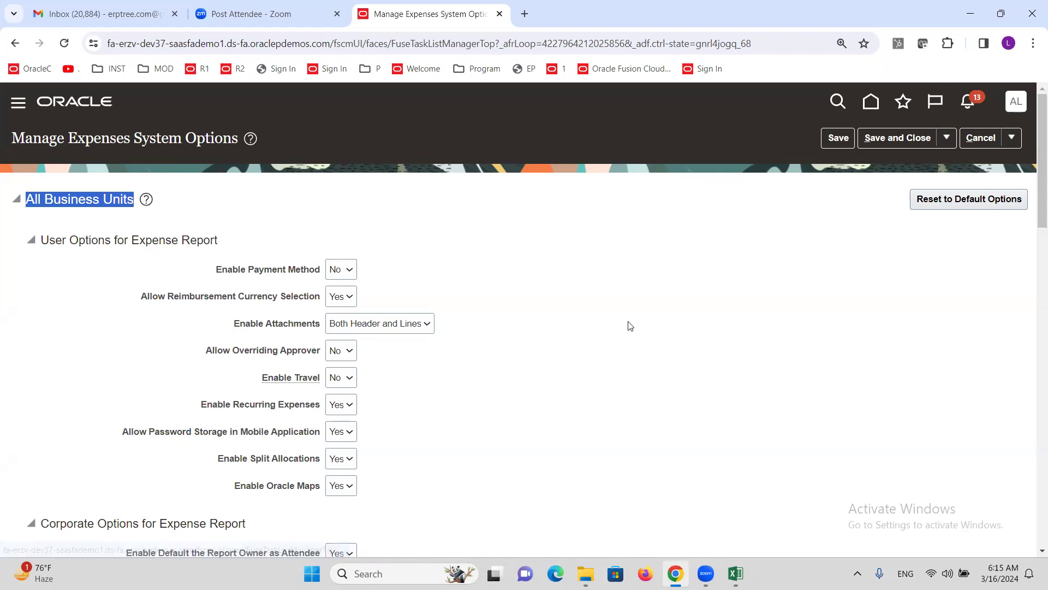
scroll(485, 313, "down", 15)
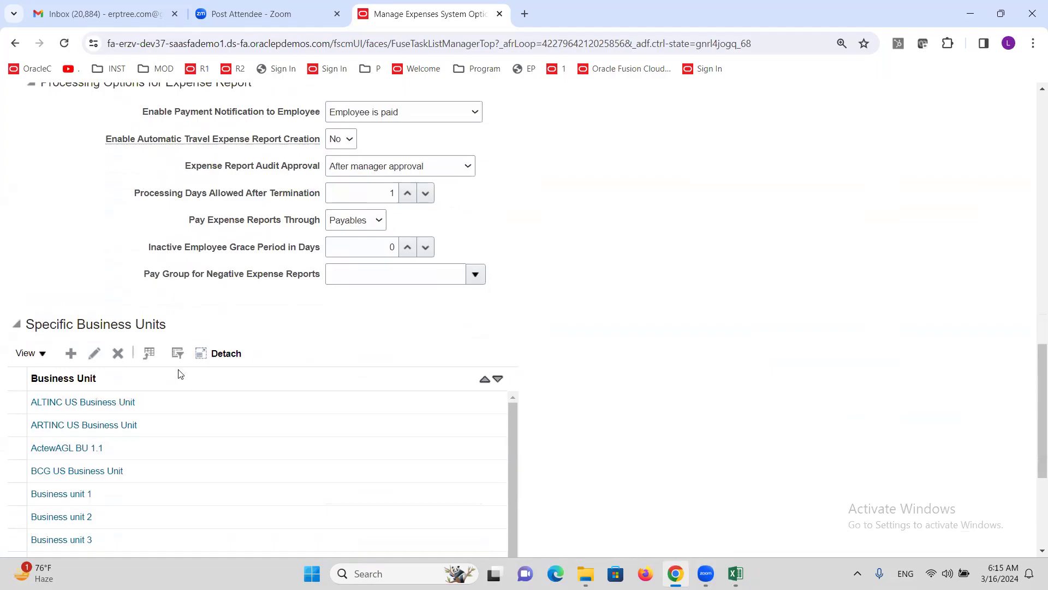
Step: Filter the Specific Business Units table to business units matching ALT
left_click(177, 355)
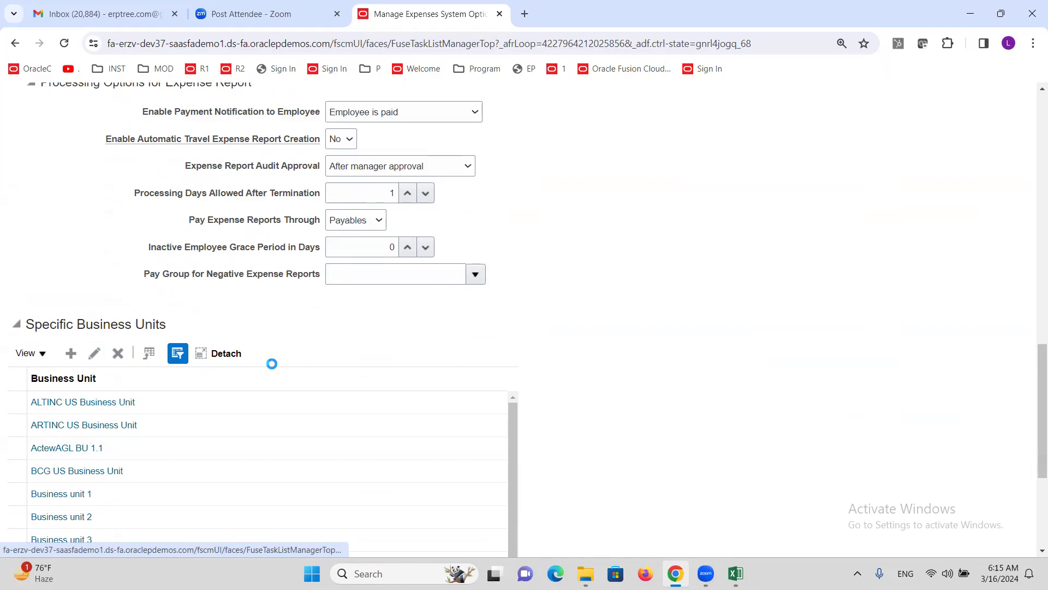
left_click(180, 377)
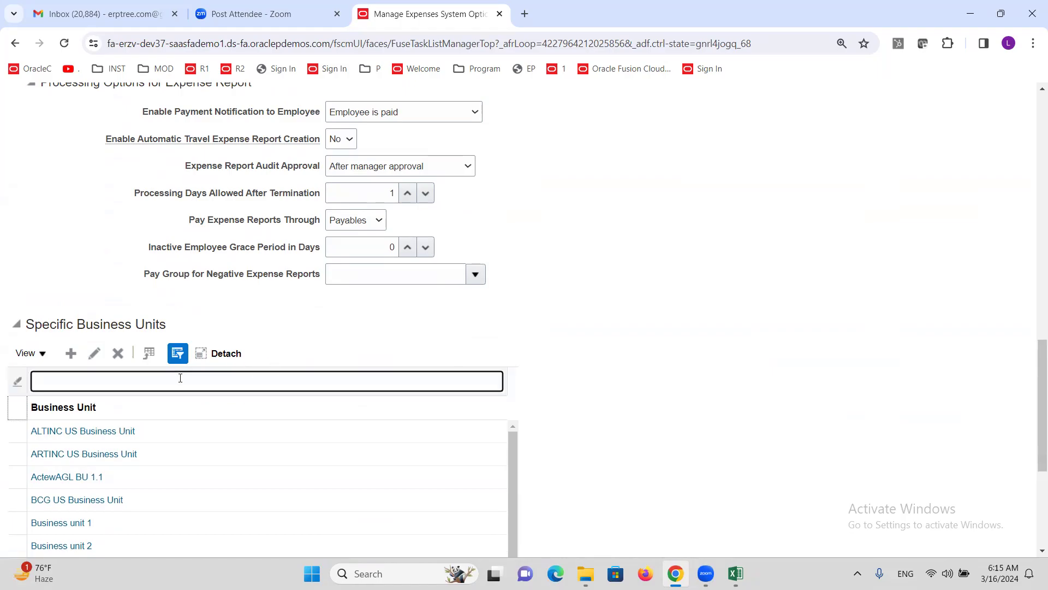
type("ALT")
key("Return")
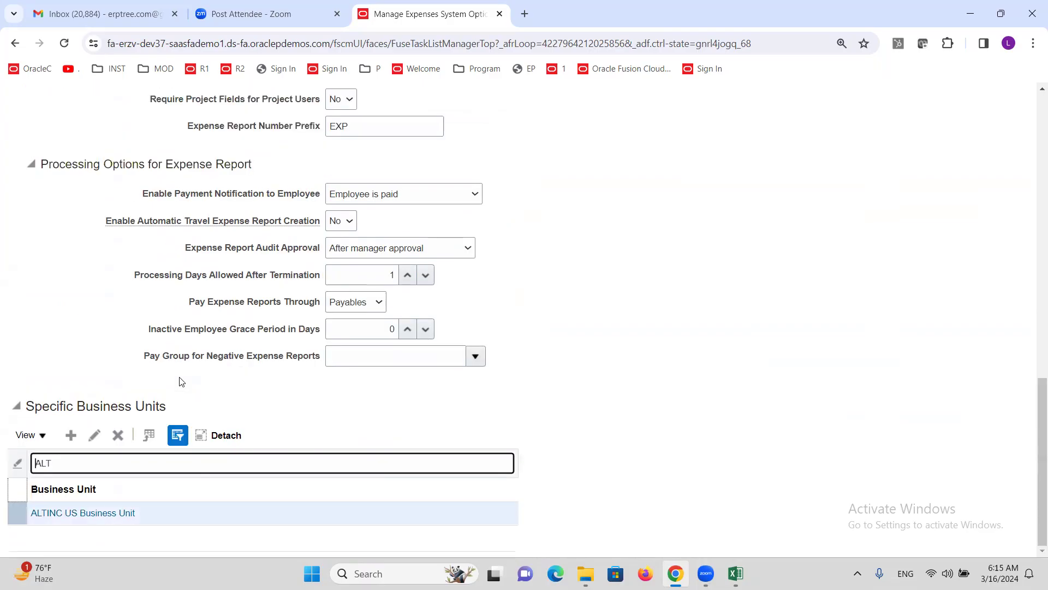
Step: Review ALTINC US Business Unit's expense options, then cancel without saving
left_click(118, 515)
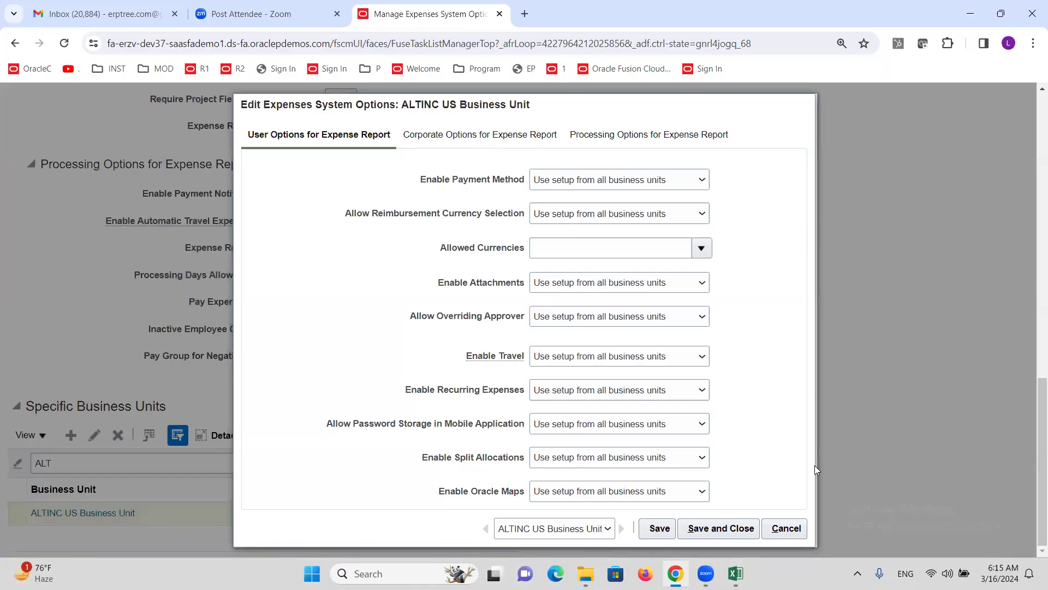
left_click(789, 529)
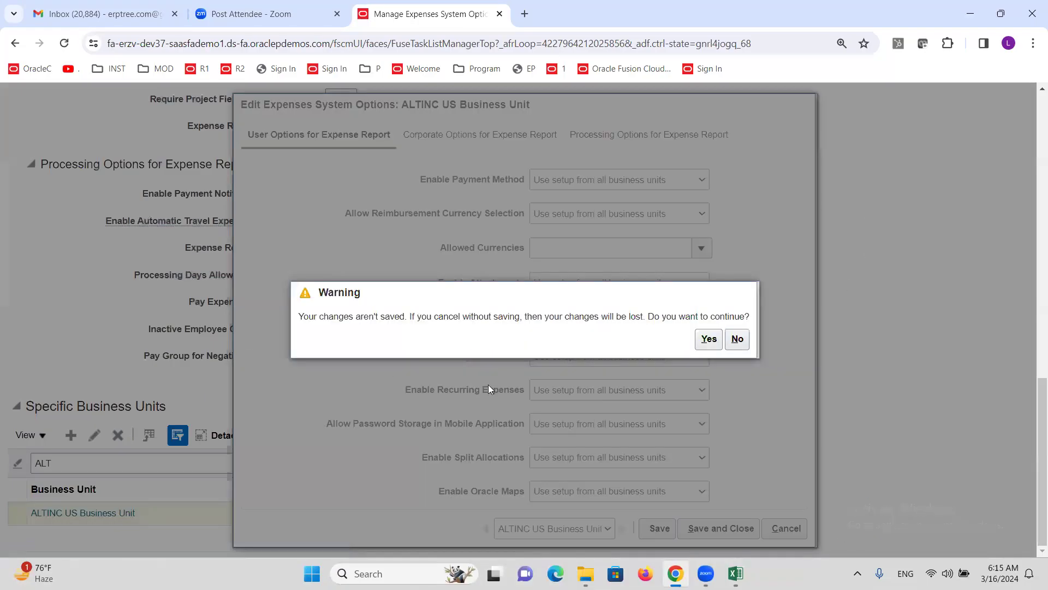
left_click(709, 340)
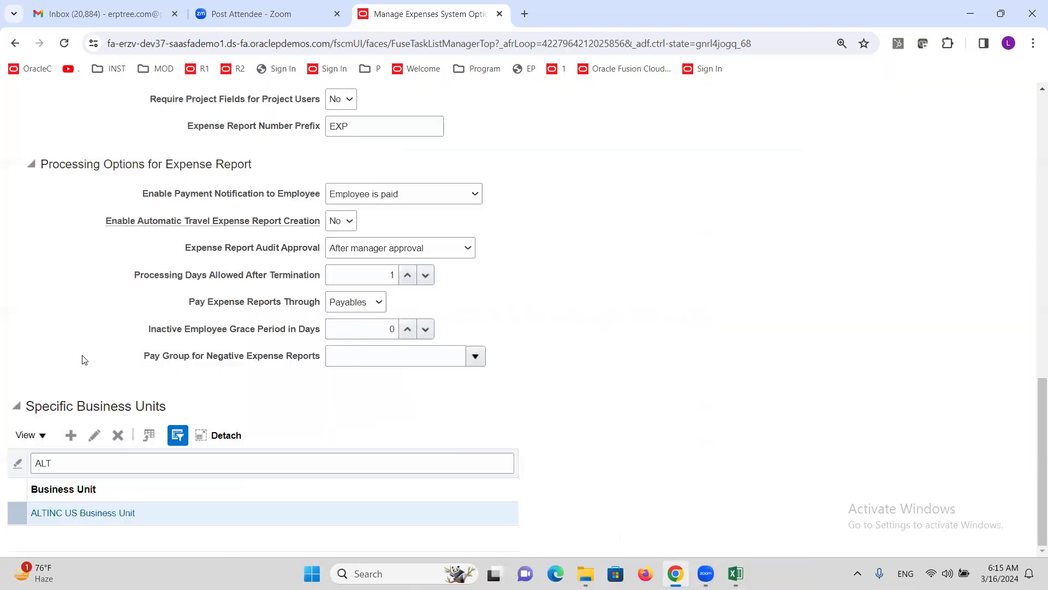
scroll(100, 353, "up", 12)
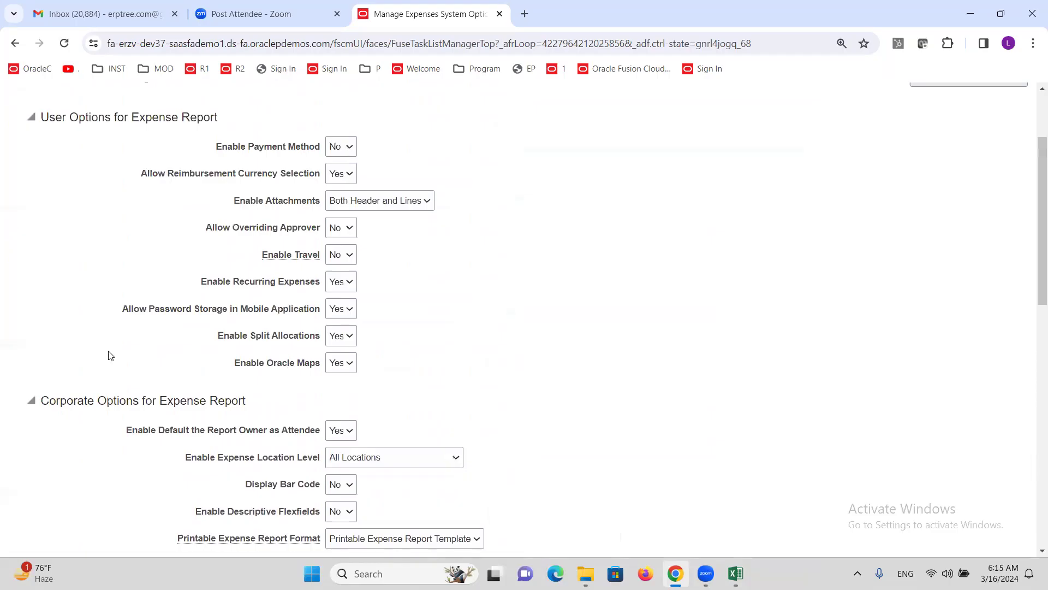
scroll(89, 397, "down", 6)
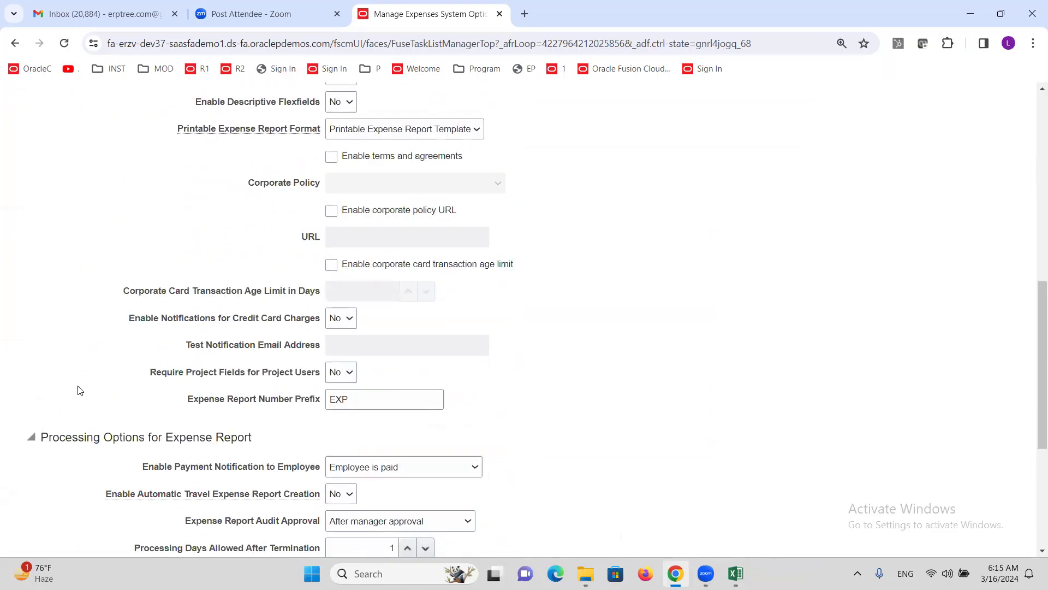
scroll(80, 390, "down", 3)
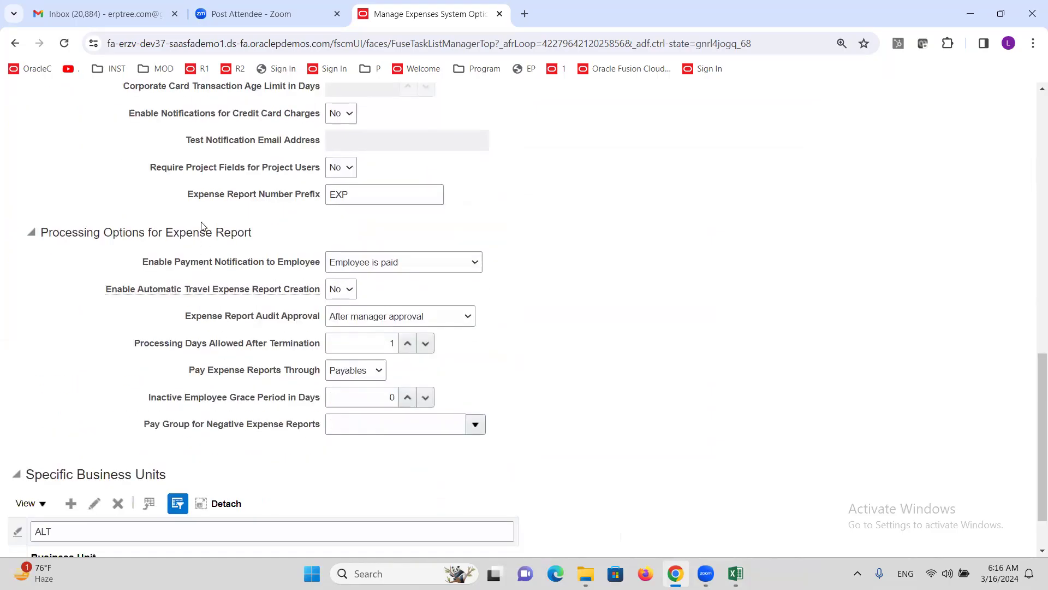
Step: Replace the expense report number prefix EXP with ALT, keep Payables for payment, and save
double_click(352, 198)
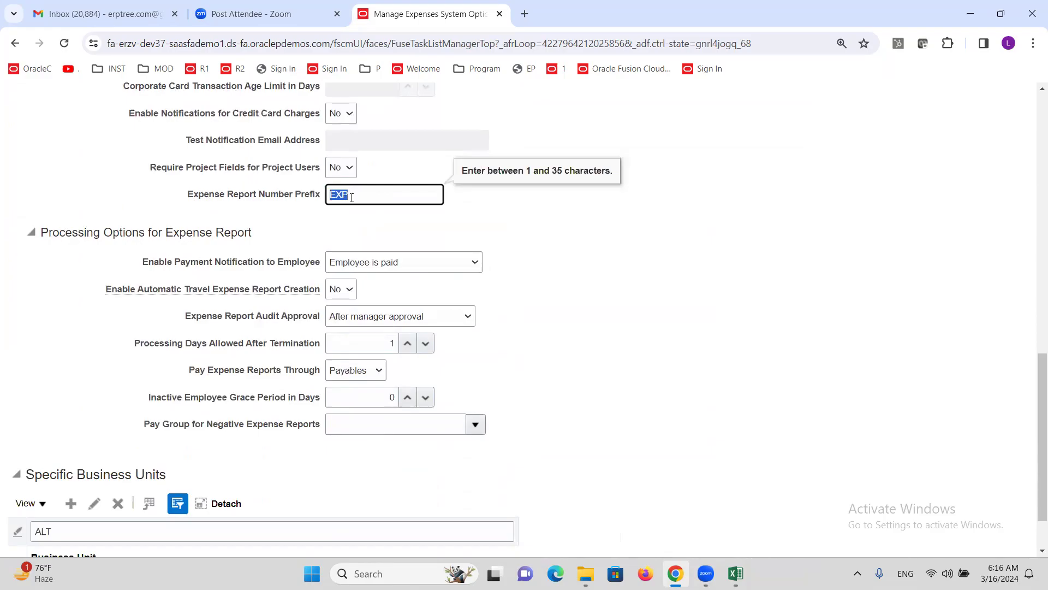
type("ALT")
scroll(480, 211, "down", 1)
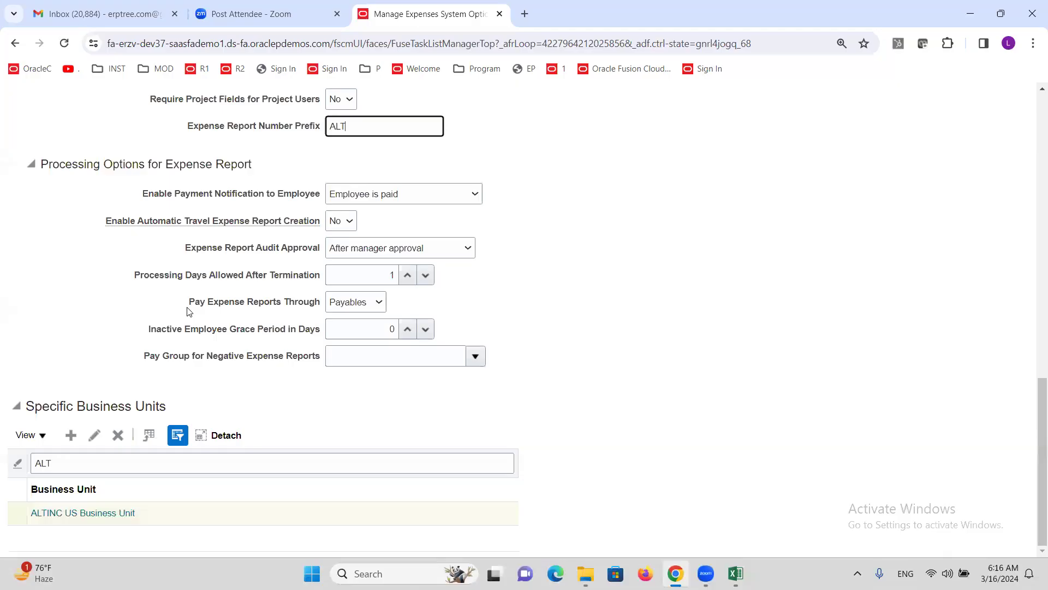
left_click_drag(188, 303, 327, 303)
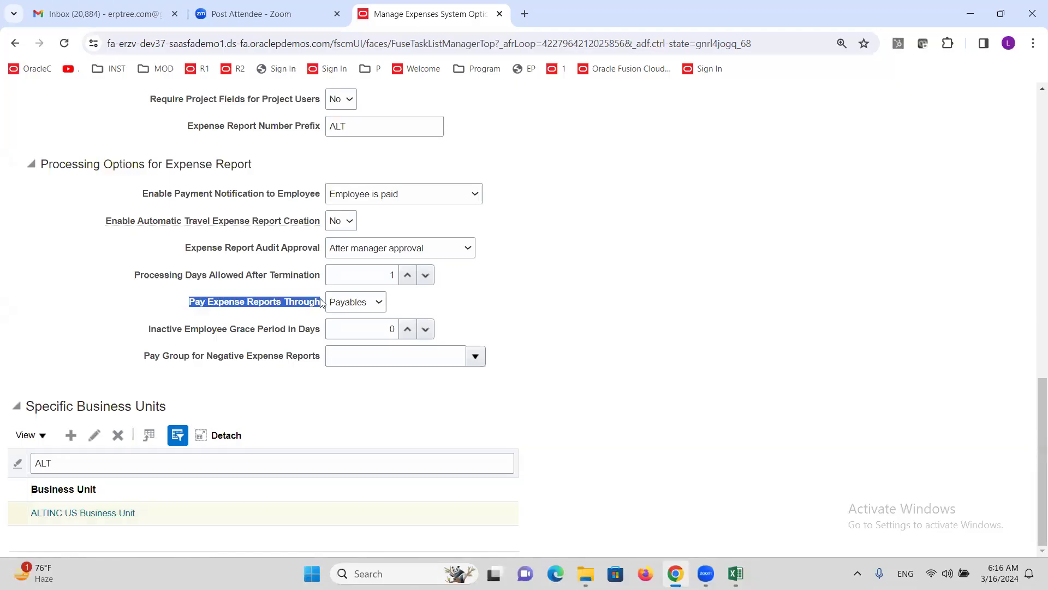
left_click(378, 306)
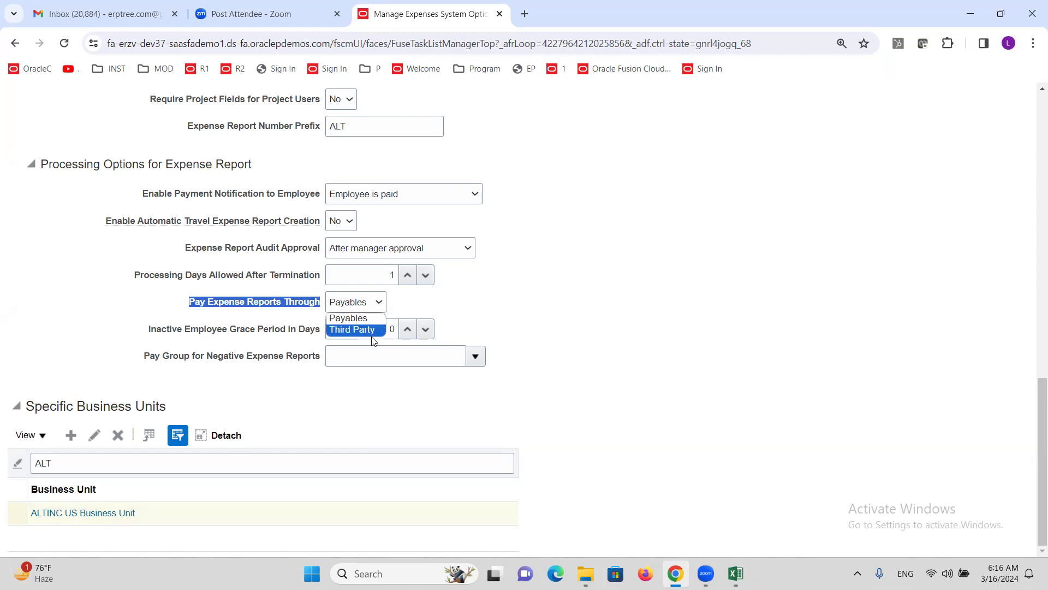
left_click(262, 317)
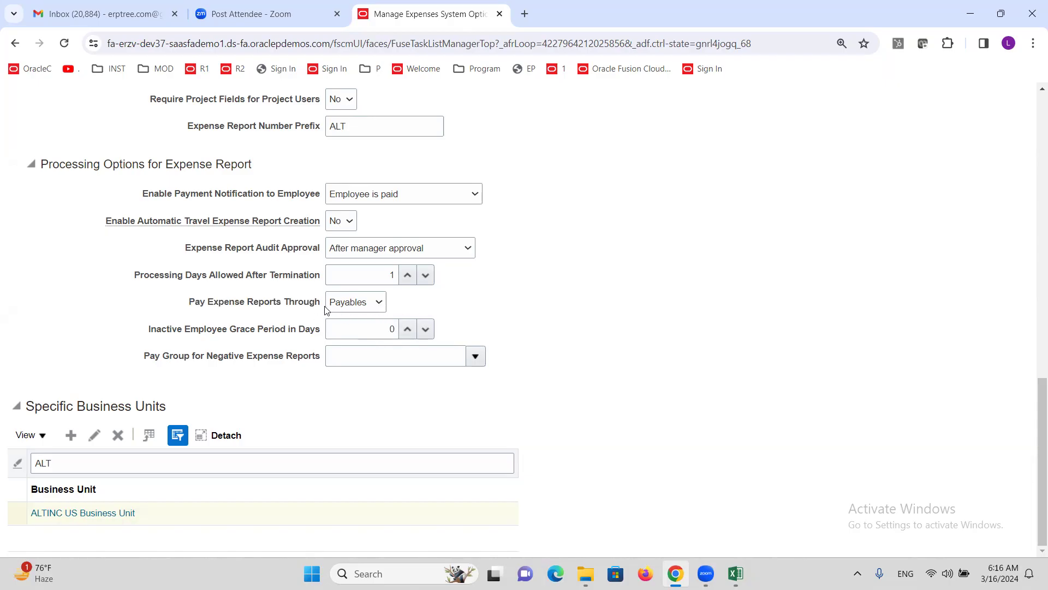
scroll(662, 322, "up", 15)
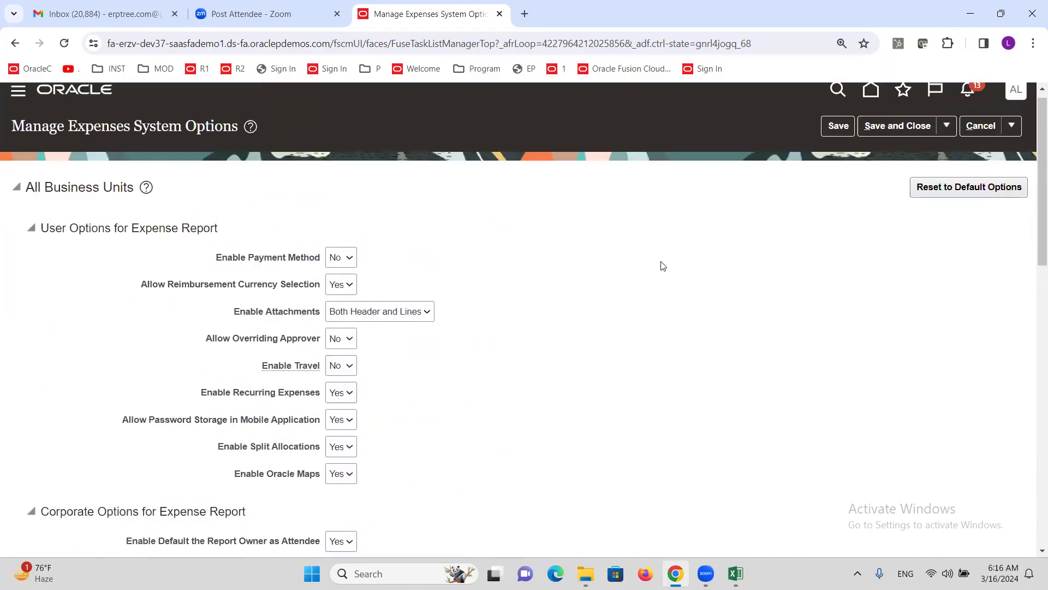
left_click(897, 140)
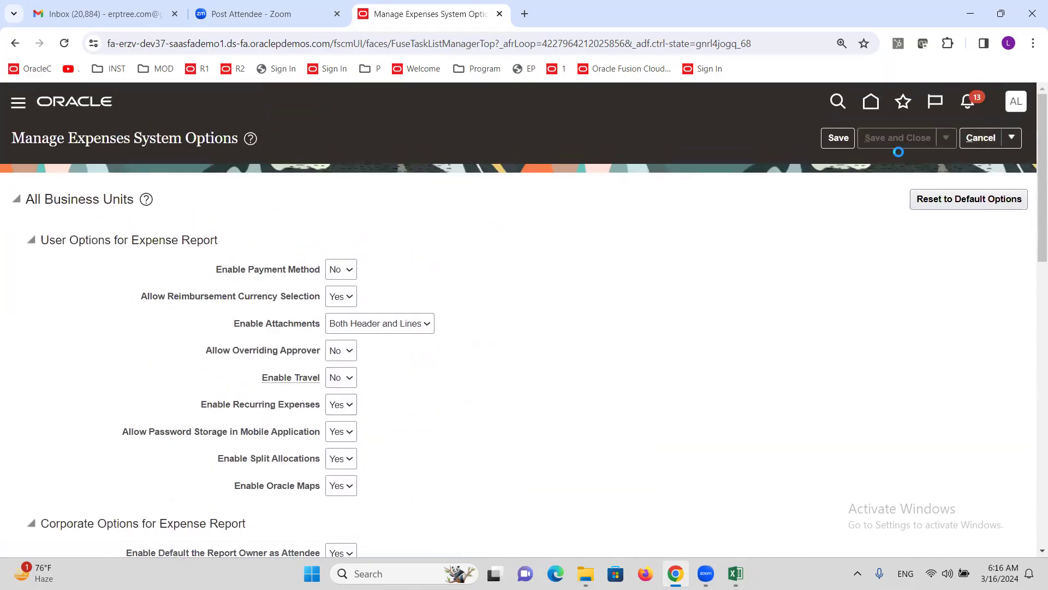
Step: Mark Create Expense Report Templates as the next checklist step in Excel, then return to Oracle
left_click(735, 574)
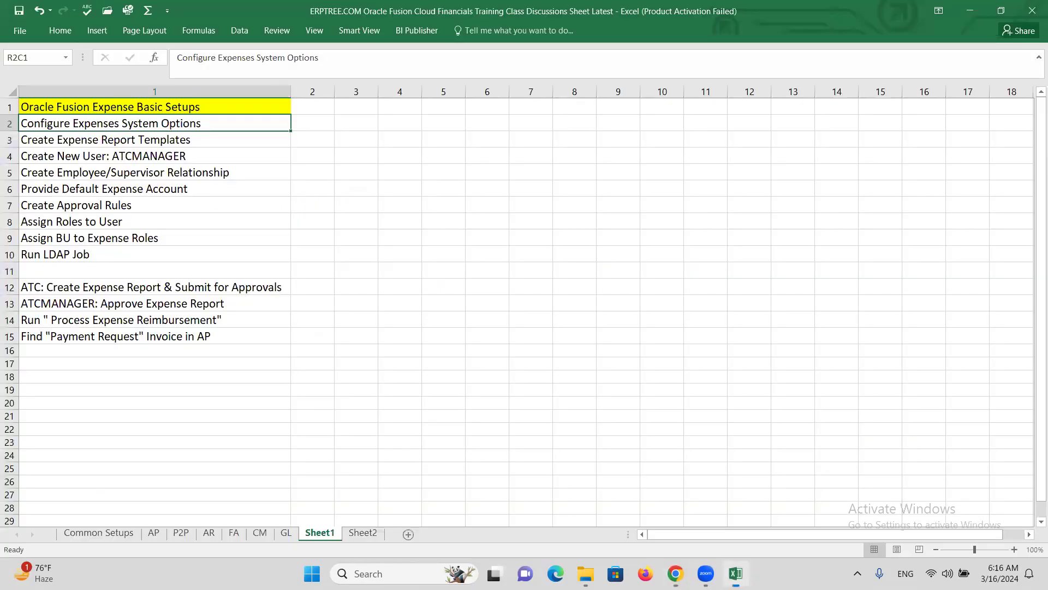
left_click(113, 144)
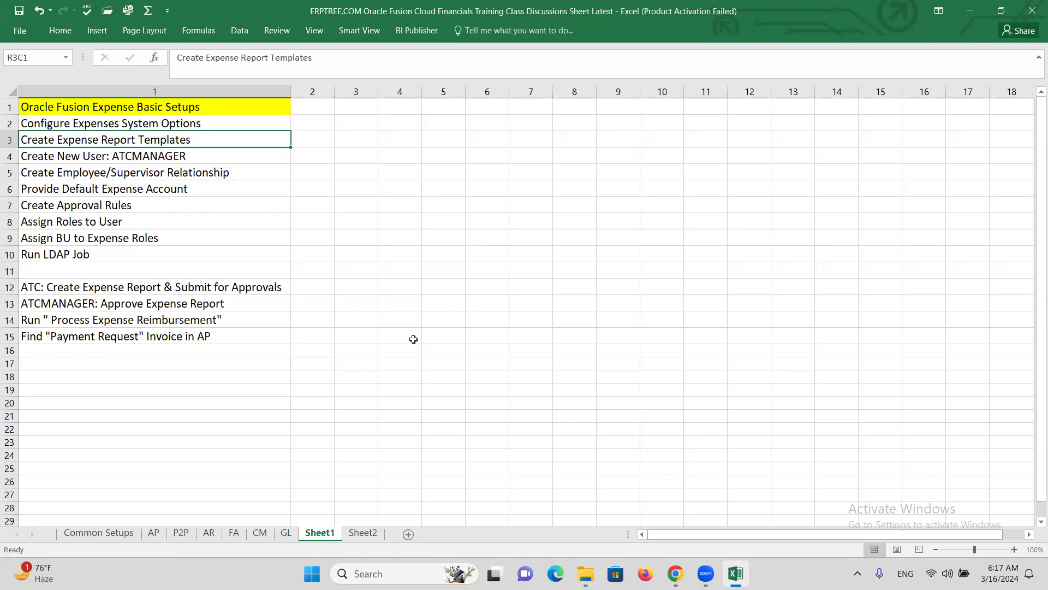
left_click(675, 573)
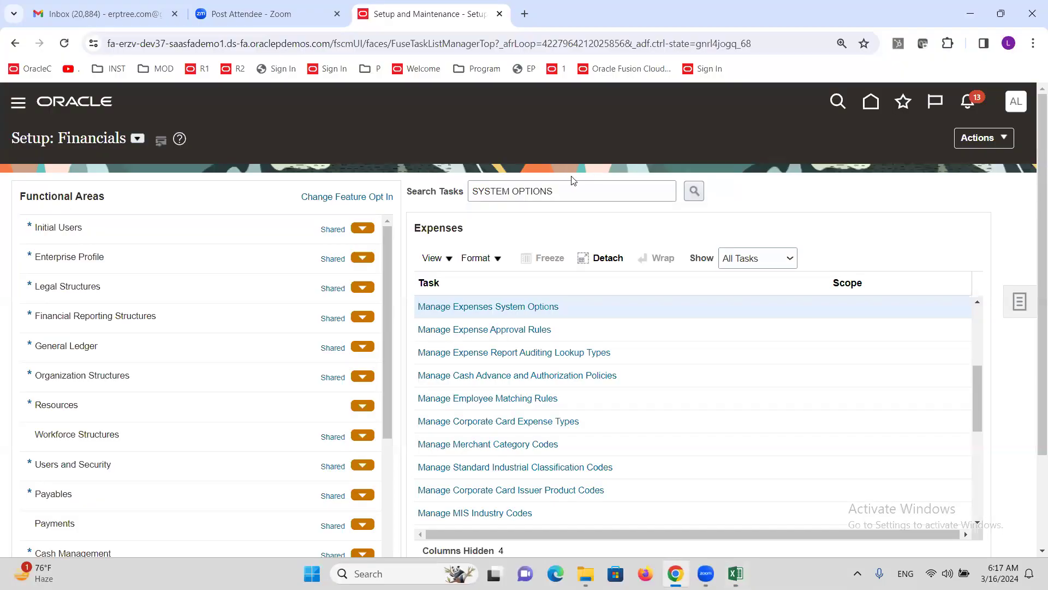
Step: Search tasks for EXPENSE RE, open Manage Expense Report Templates, and start a new template
triple_click(575, 196)
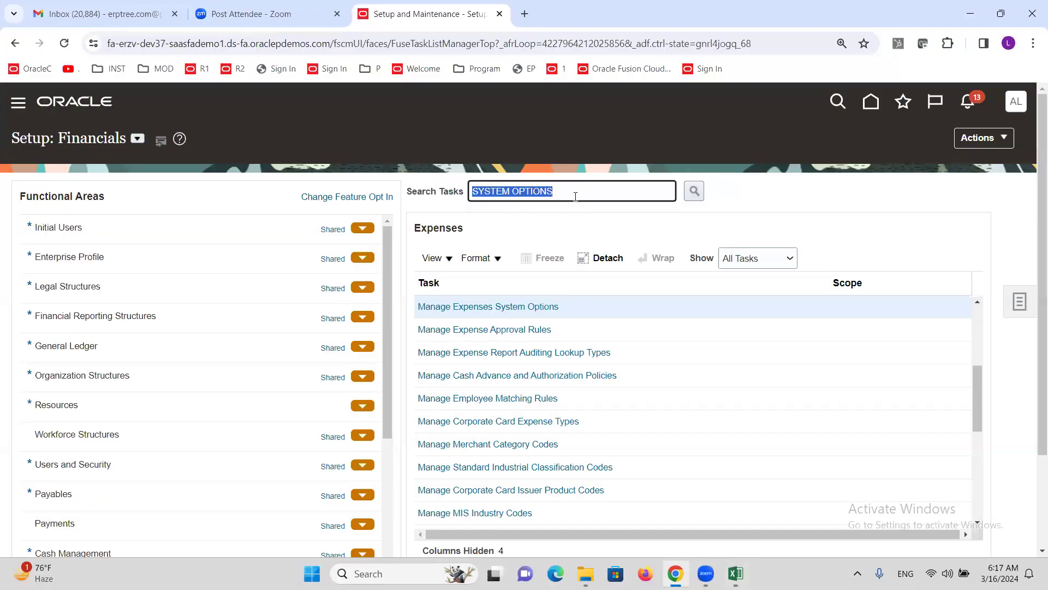
type("EXPENSE RE")
key("Return")
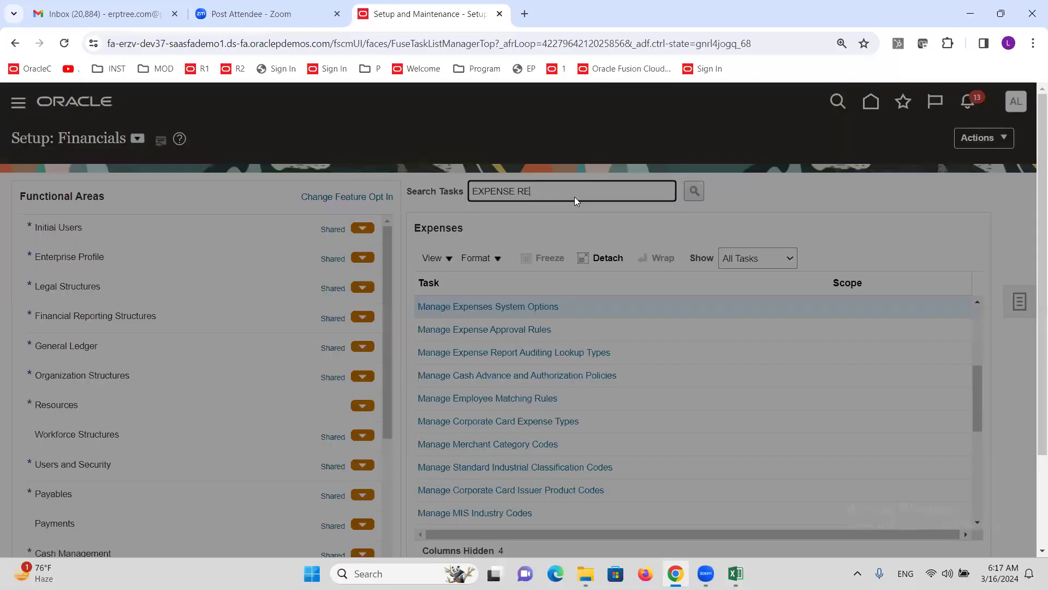
left_click(352, 340)
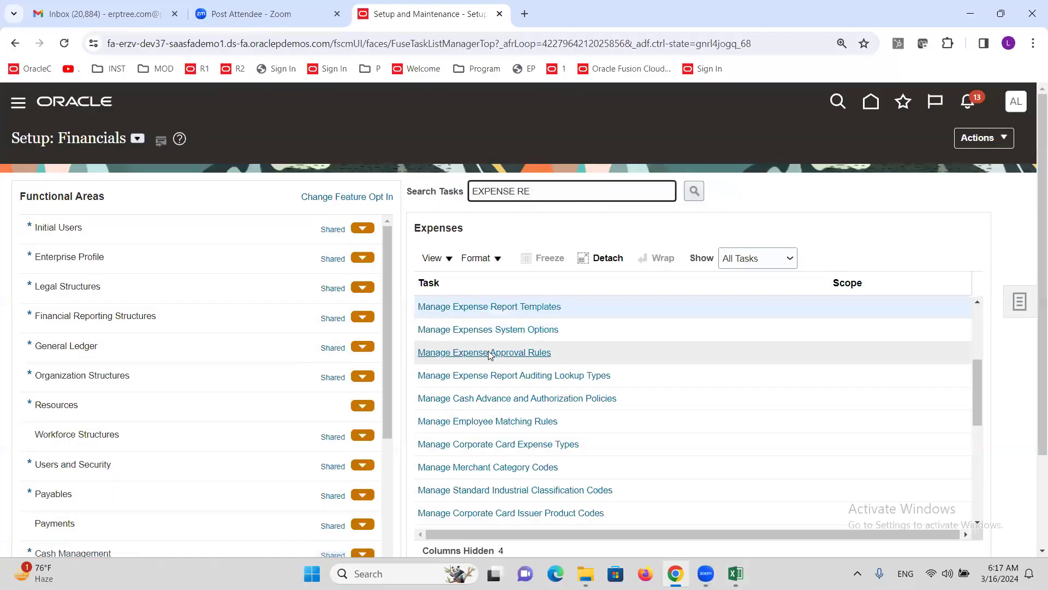
left_click(537, 306)
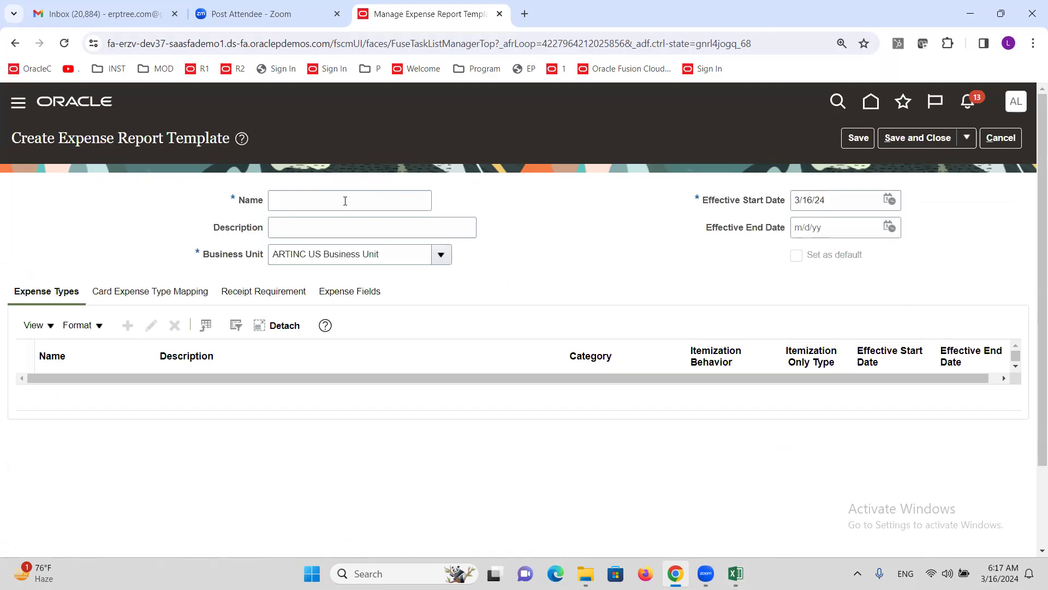
Step: Enter 'ALTINC US Expense Report' as the template name and choose ALTINC US Business Unit
left_click(345, 201)
type("a")
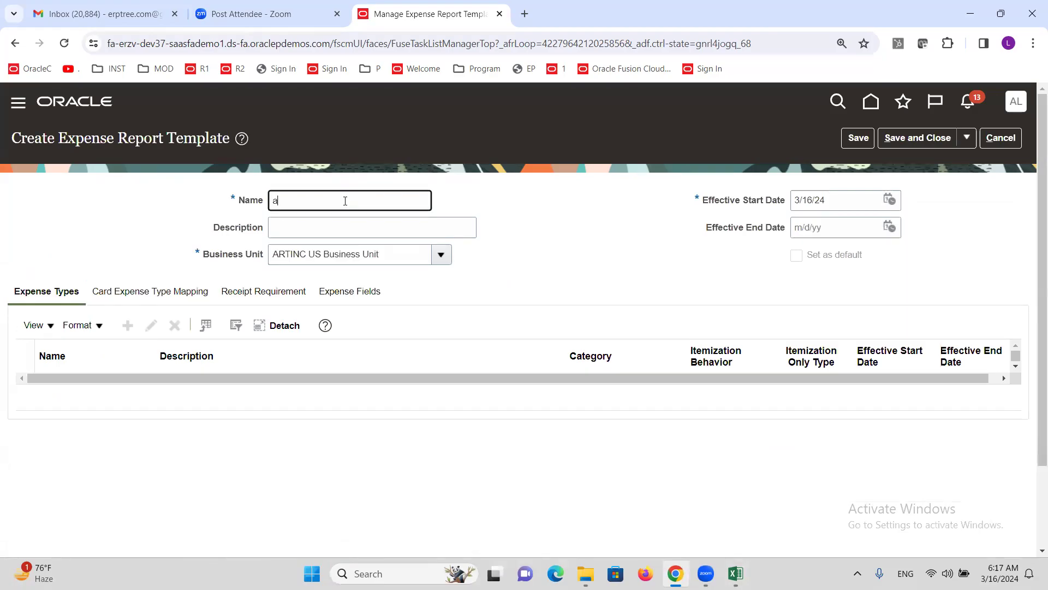
type("ALTINC")
type(" Tra")
key("BackSpace")
key("BackSpace")
type("US Exper")
type("se Repor")
left_click(441, 254)
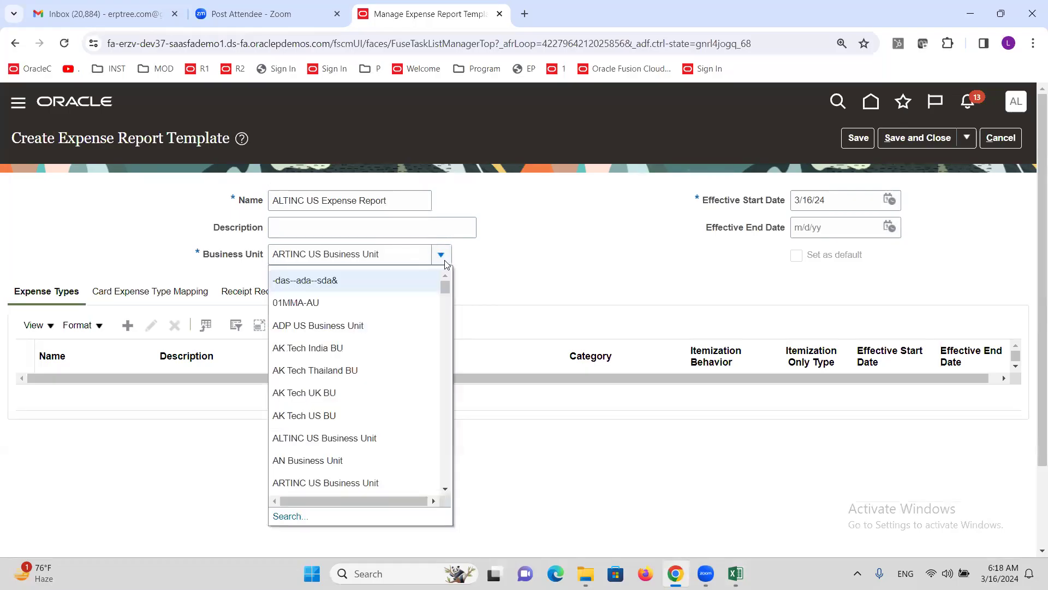
left_click(282, 438)
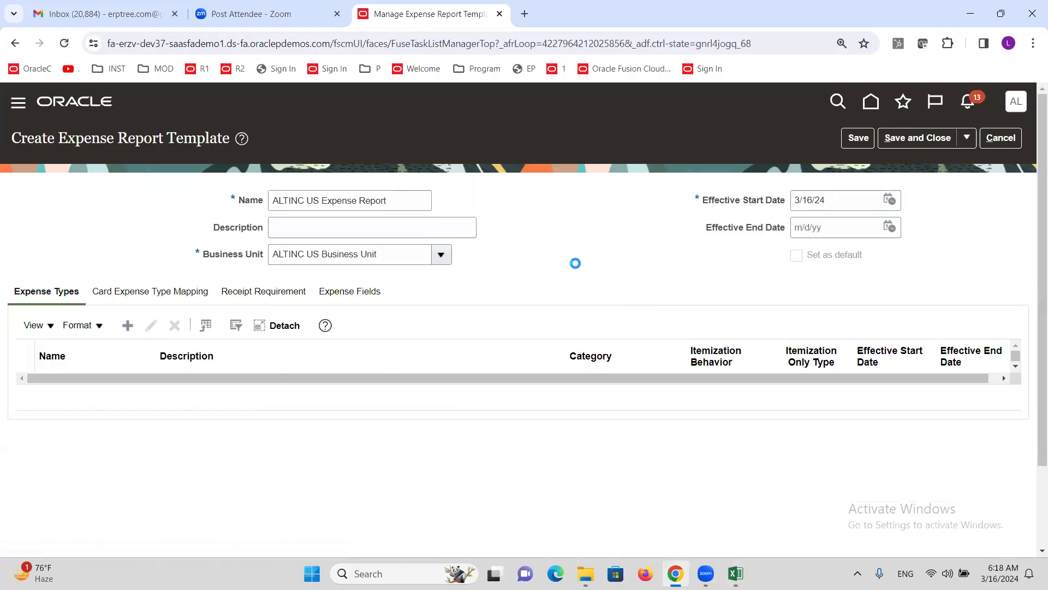
Step: Open a blank Create Expense Type page from the Expense Types tab, ready for a name
left_click(373, 208)
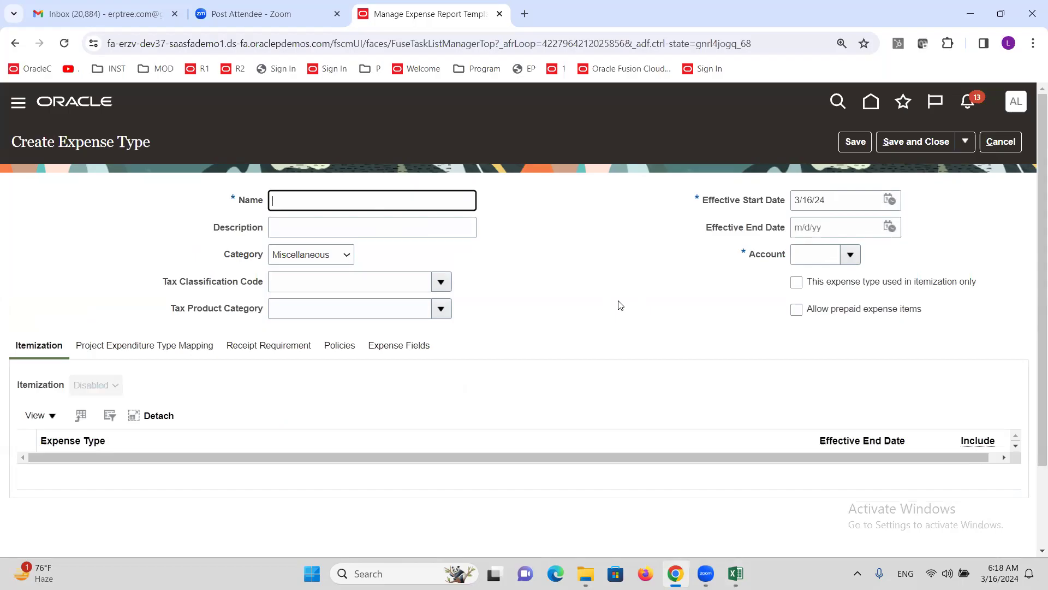
Step: Name the new expense type Airfare and set its category to Airfare
type("Airfare")
left_click(325, 260)
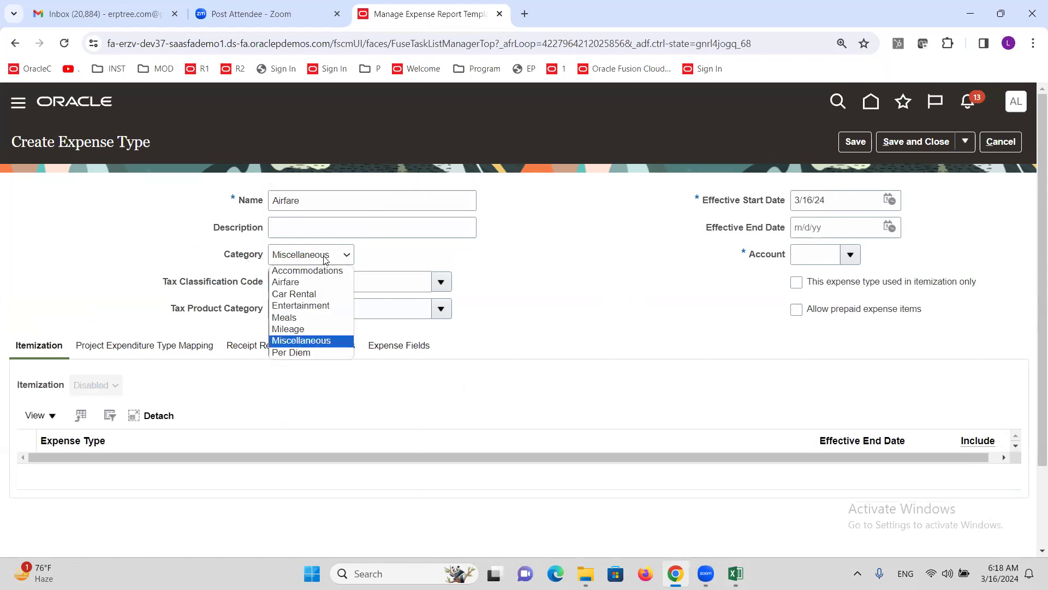
left_click(308, 284)
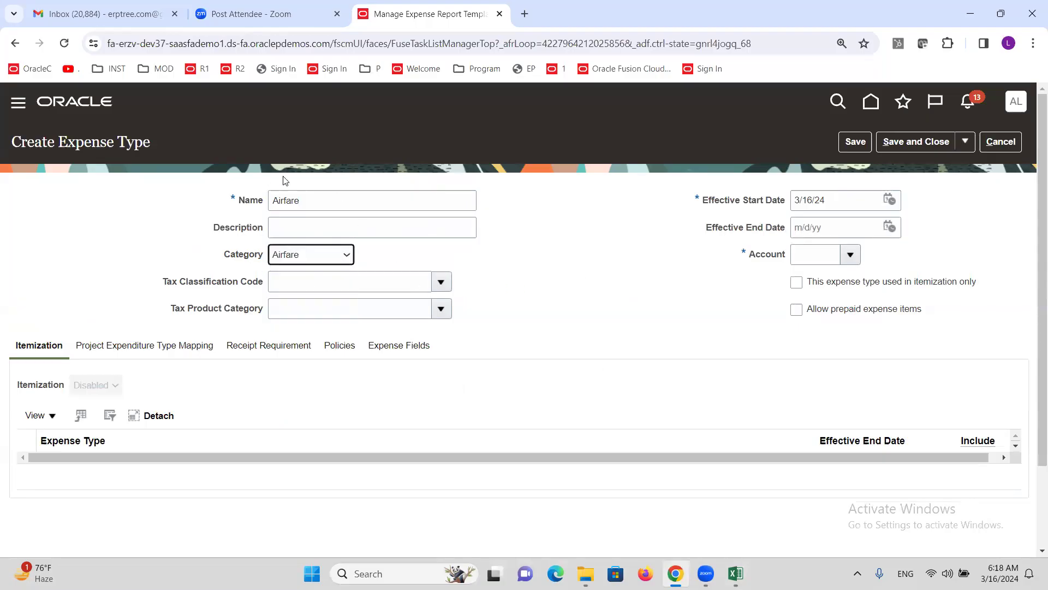
left_click(315, 261)
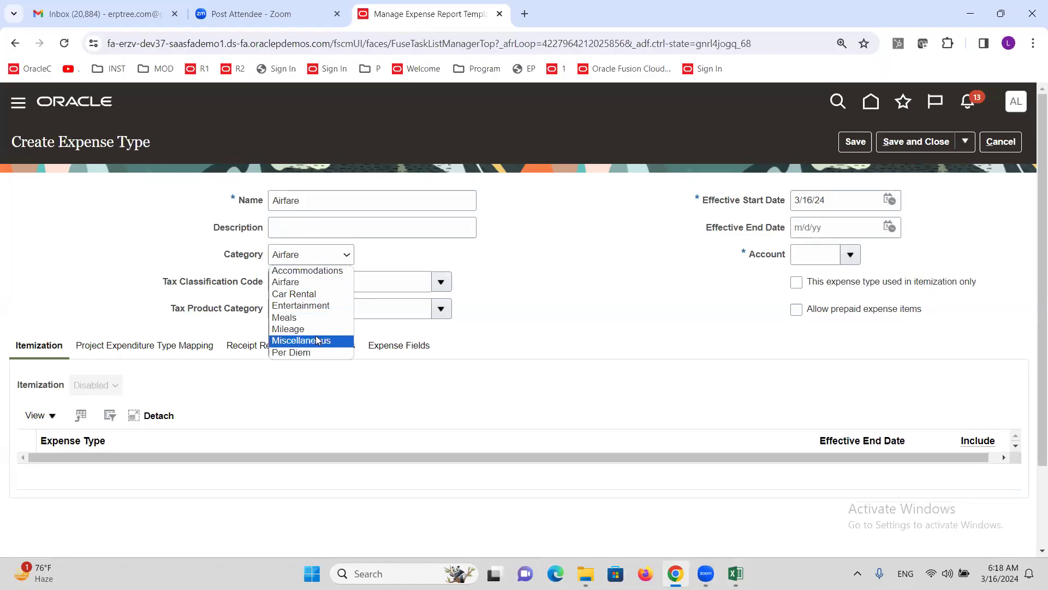
left_click(286, 282)
left_click(576, 320)
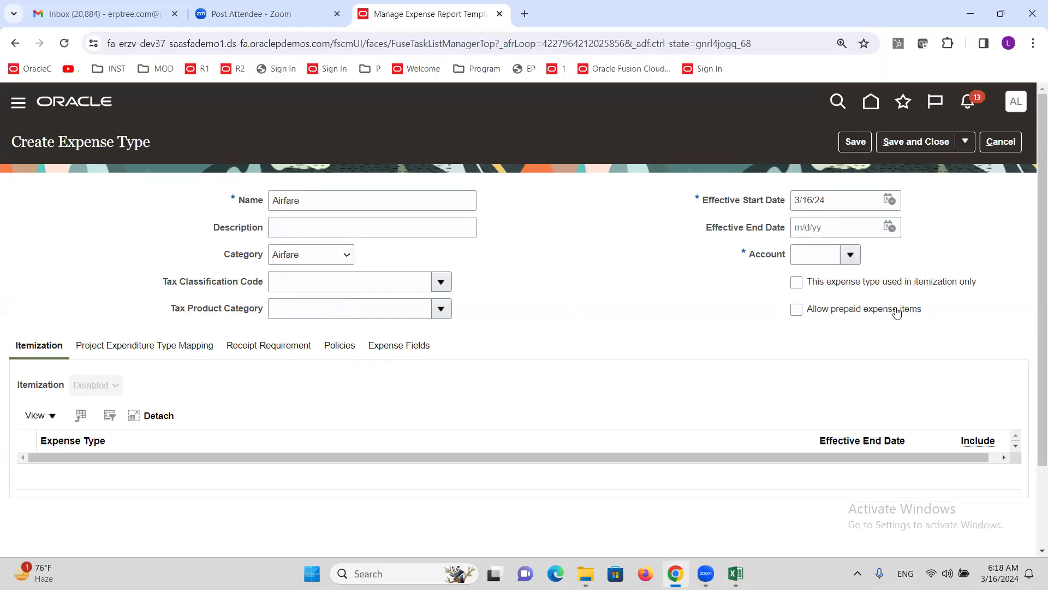
Step: Assign account 53432 Domestic Airfare via a description search for Airfare, then save the expense type
left_click(850, 256)
left_click(812, 504)
left_click(608, 241)
left_click(508, 315)
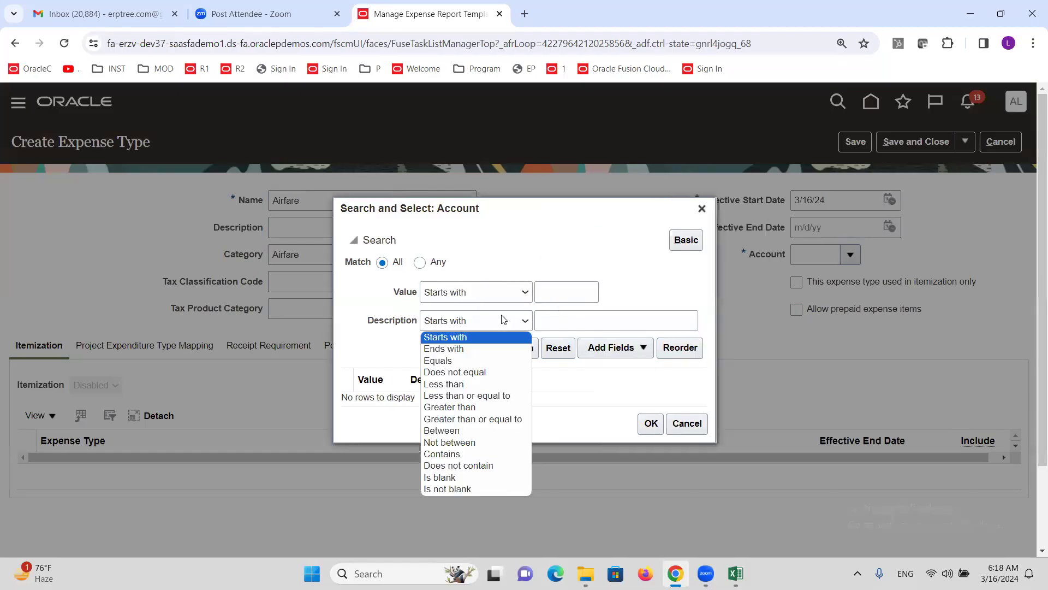
left_click(500, 453)
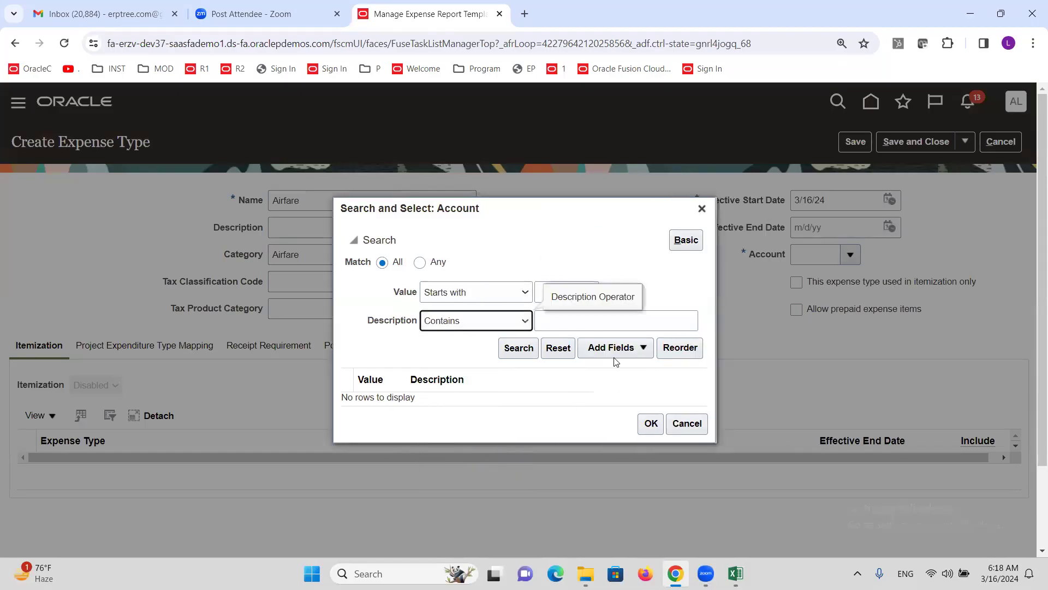
left_click(597, 323)
type("Airfare")
left_click(525, 348)
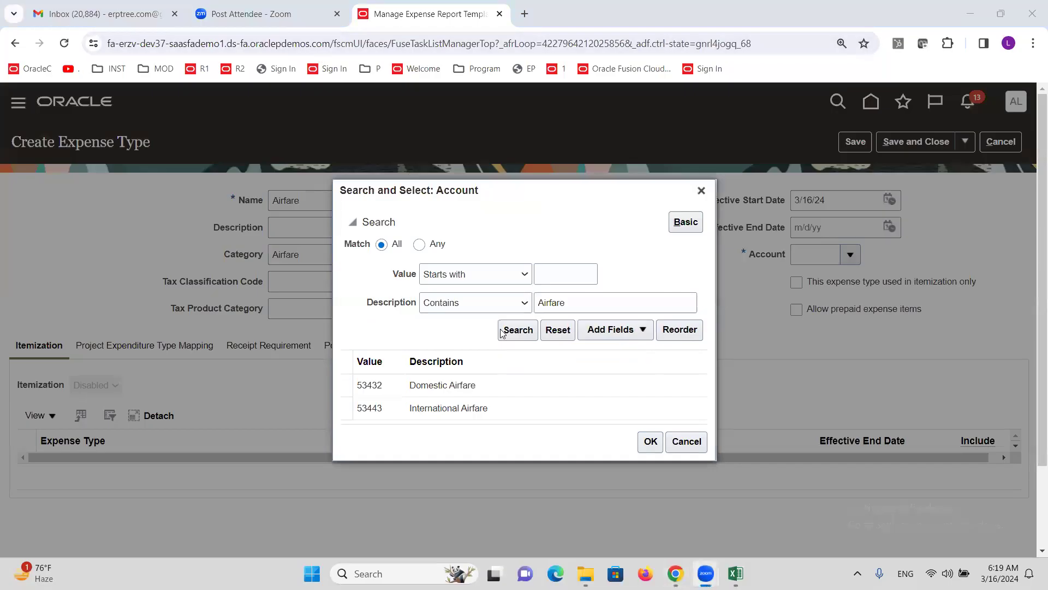
left_click(428, 386)
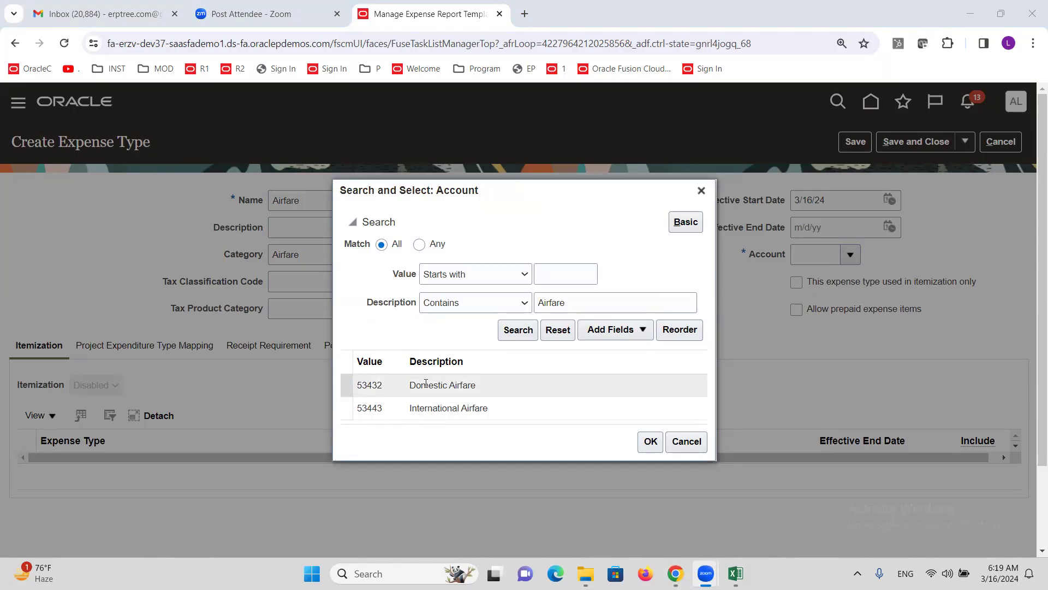
left_click(650, 446)
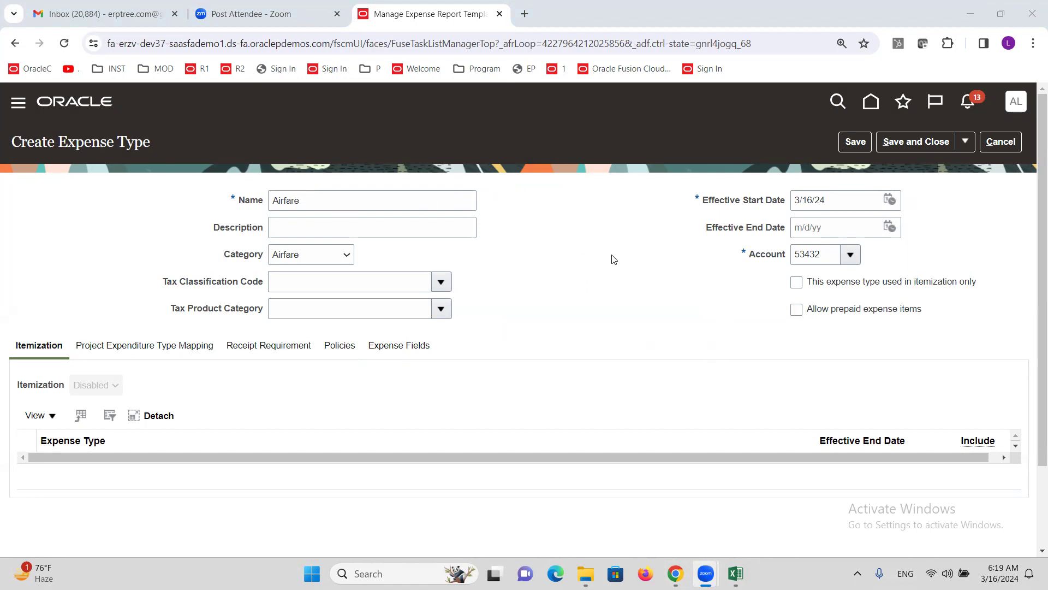
left_click(918, 139)
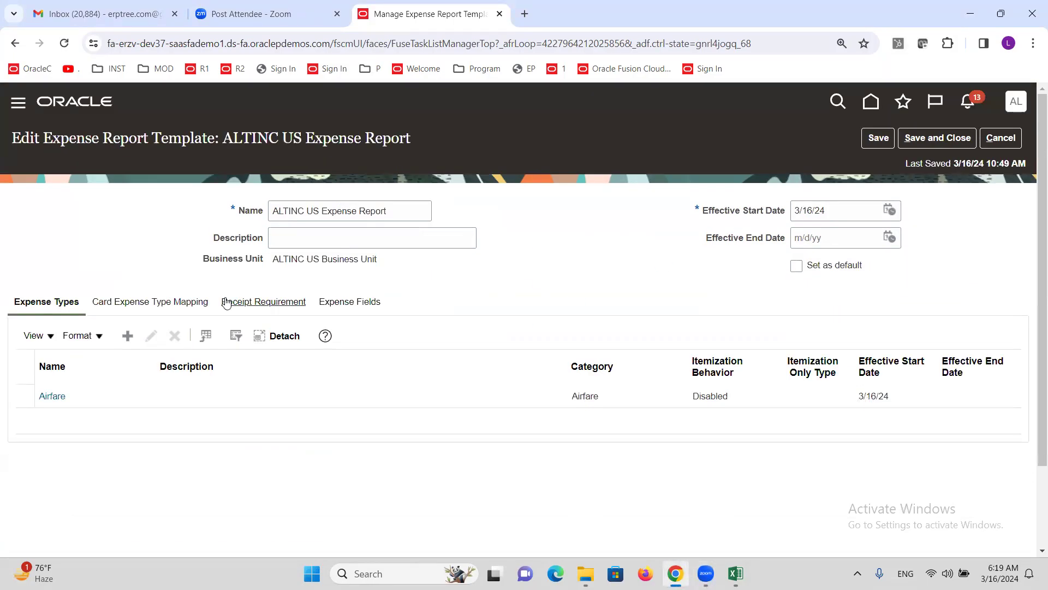
Step: Add a Taxi expense type to the template in the Car Rental category
left_click(127, 341)
left_click(355, 206)
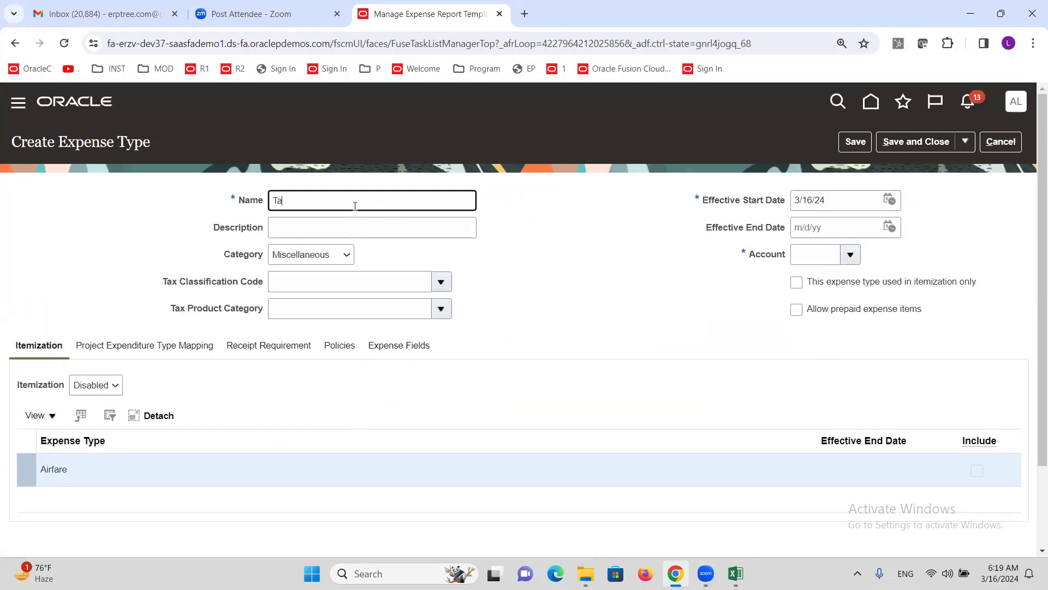
left_click(320, 255)
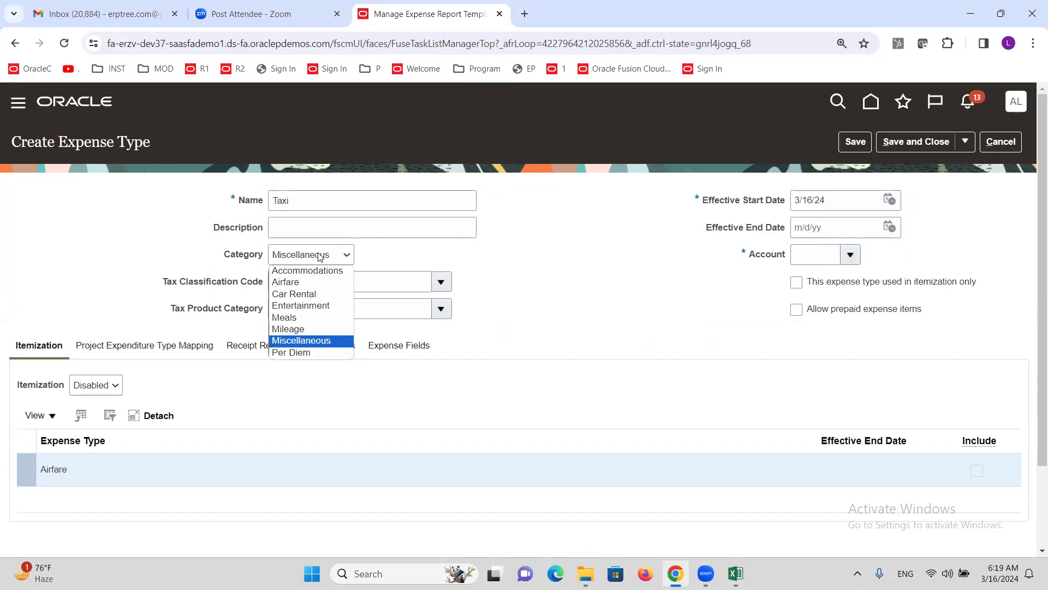
left_click(289, 295)
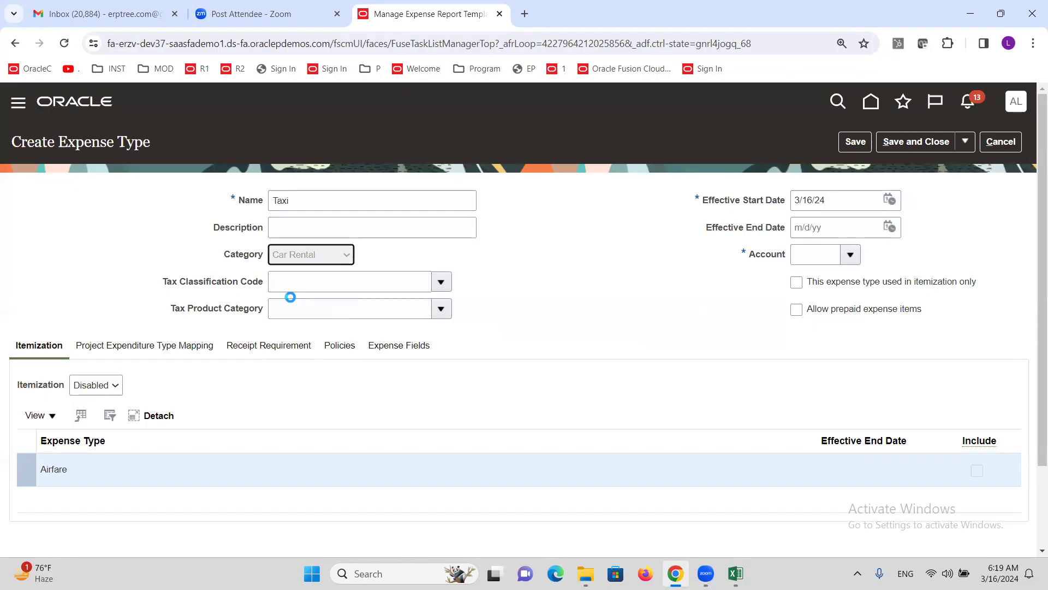
Step: Run an advanced account search for descriptions containing TAXI
left_click(851, 255)
left_click(808, 497)
left_click(620, 247)
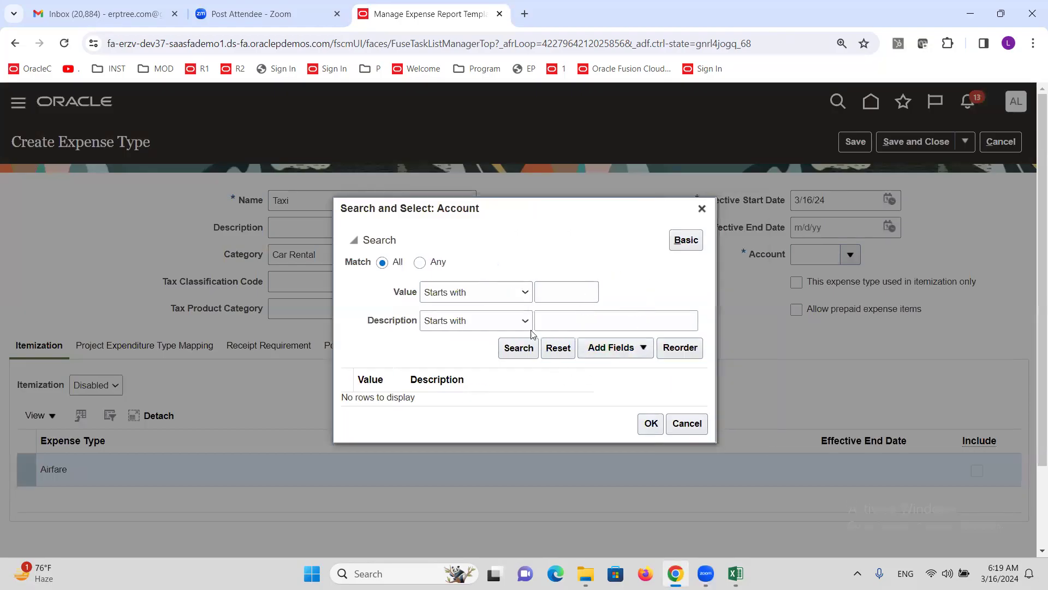
left_click(525, 321)
left_click(473, 465)
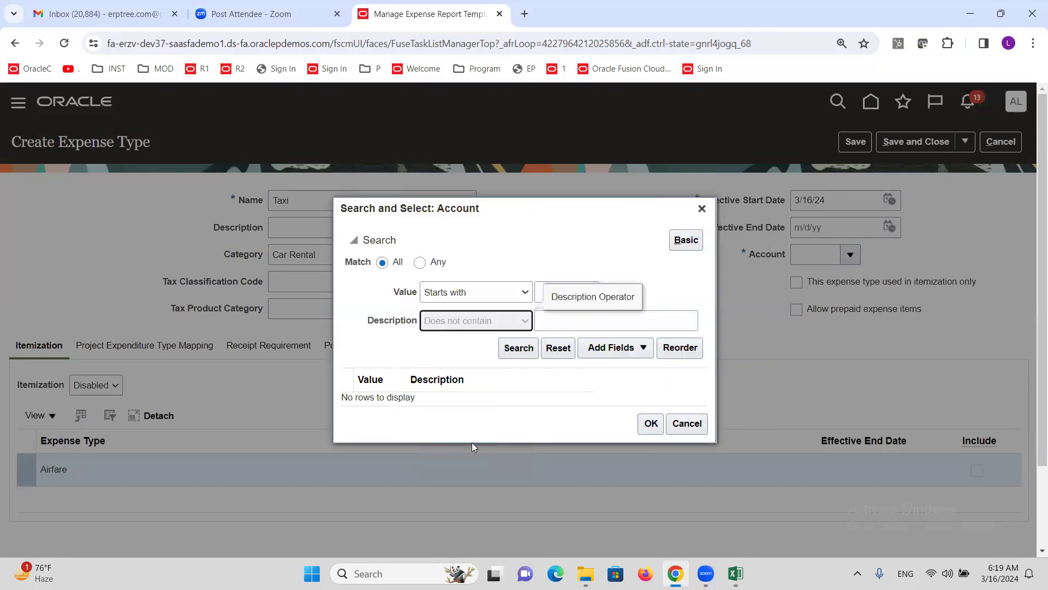
left_click(492, 322)
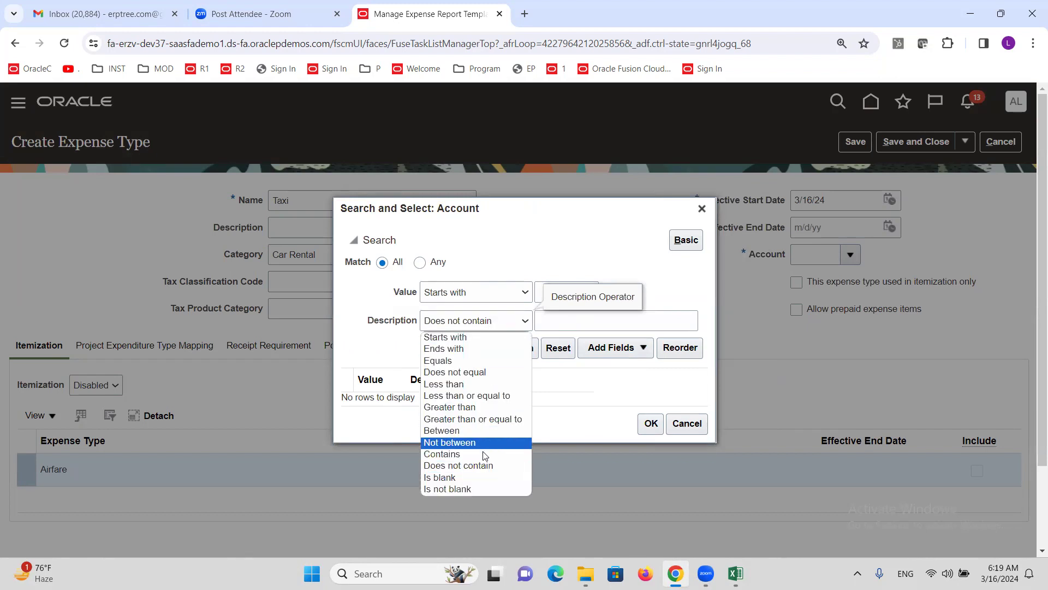
left_click(485, 454)
left_click(561, 319)
type("TA")
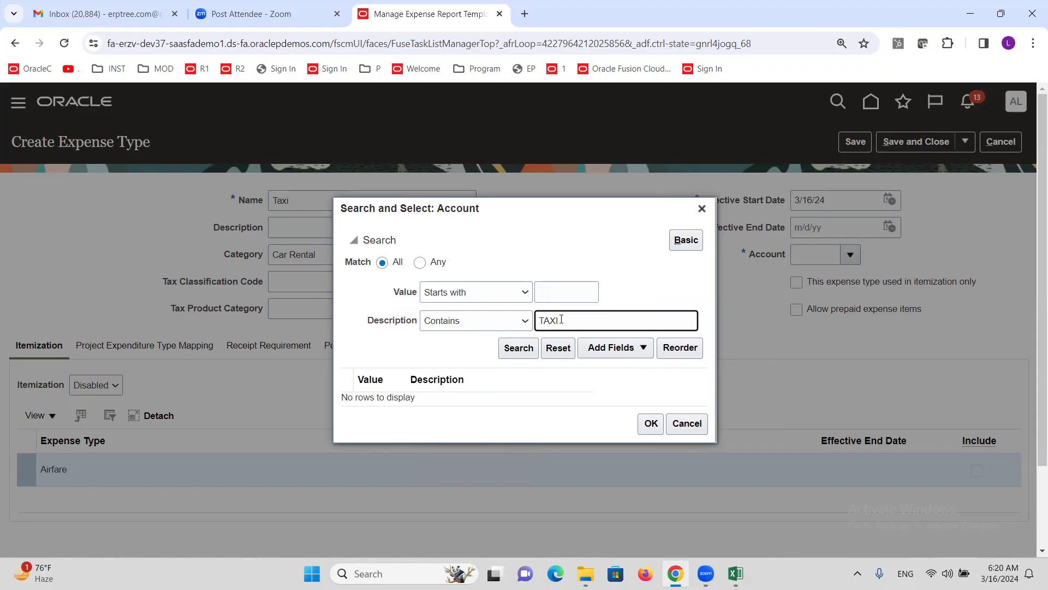
type("XI")
Step: Assign account 53435 Domestic Taxi and save the Taxi expense type
left_click(512, 348)
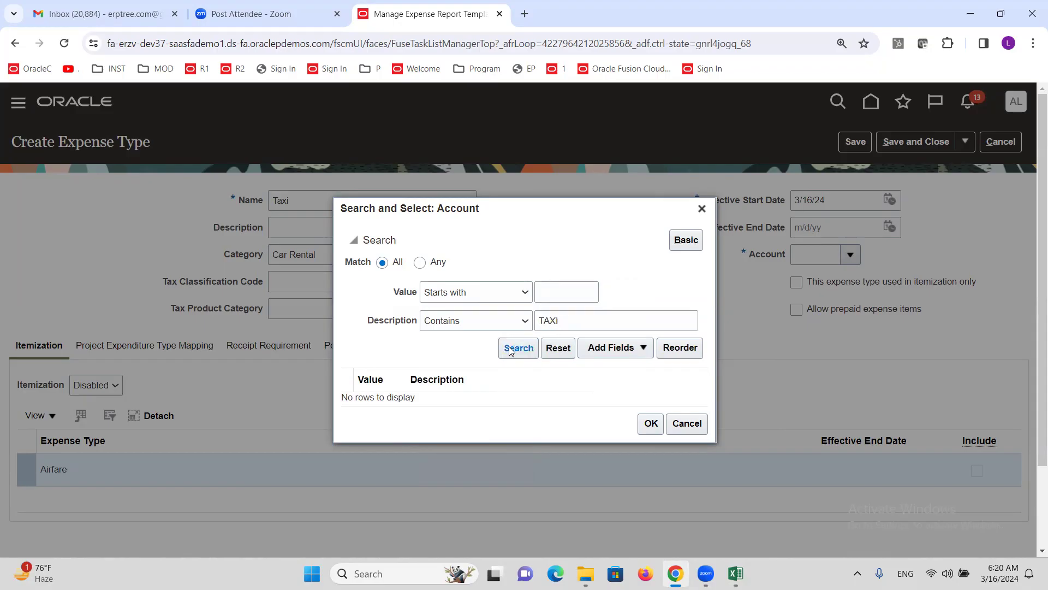
left_click(481, 378)
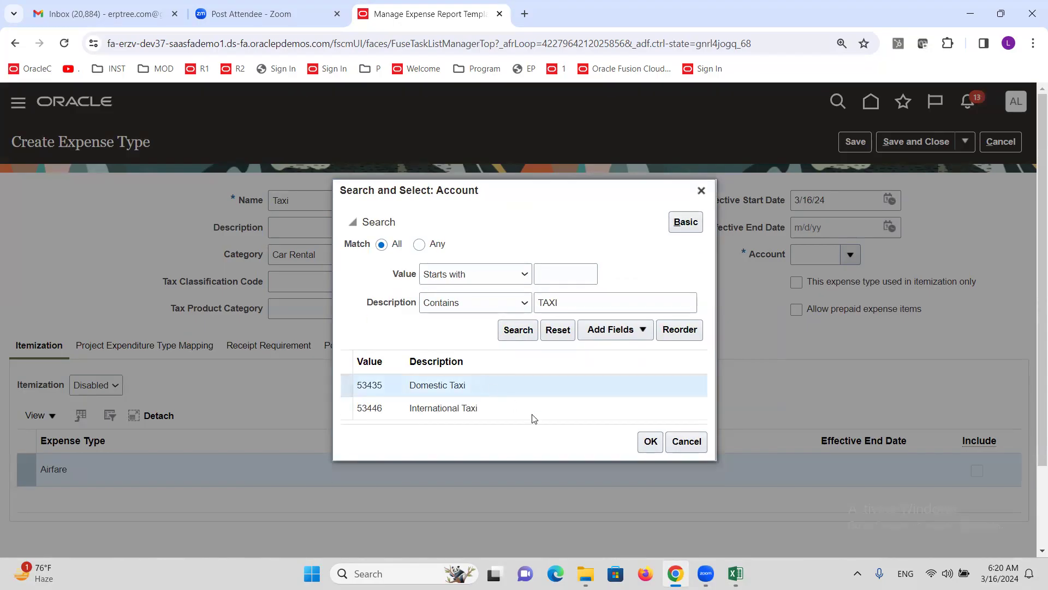
left_click(651, 442)
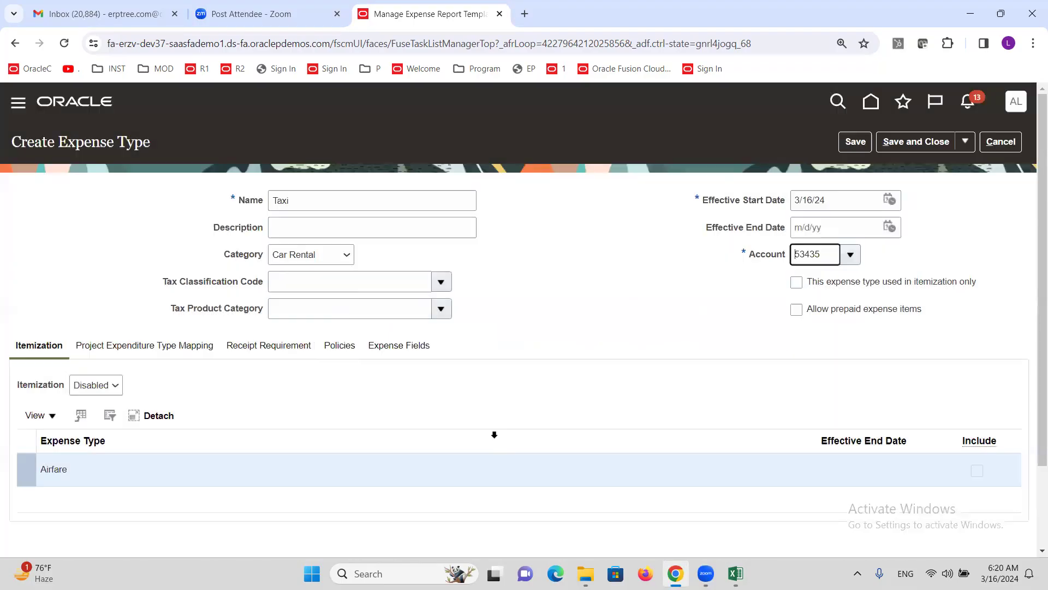
left_click(892, 144)
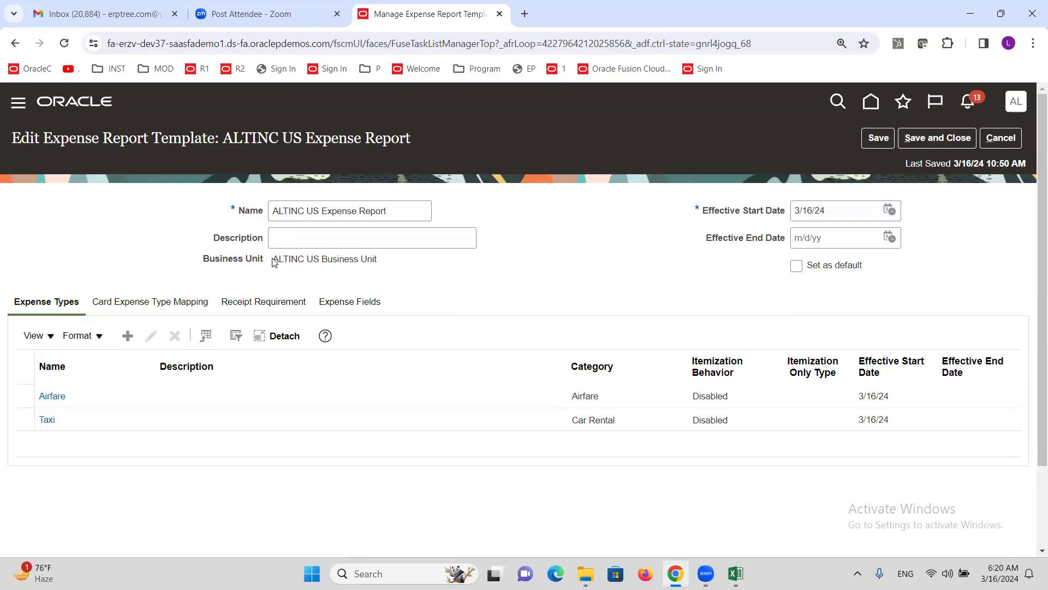
Step: Save and close the ALTINC US Expense Report template, accepting the card-mapping warning
left_click_drag(274, 262, 382, 269)
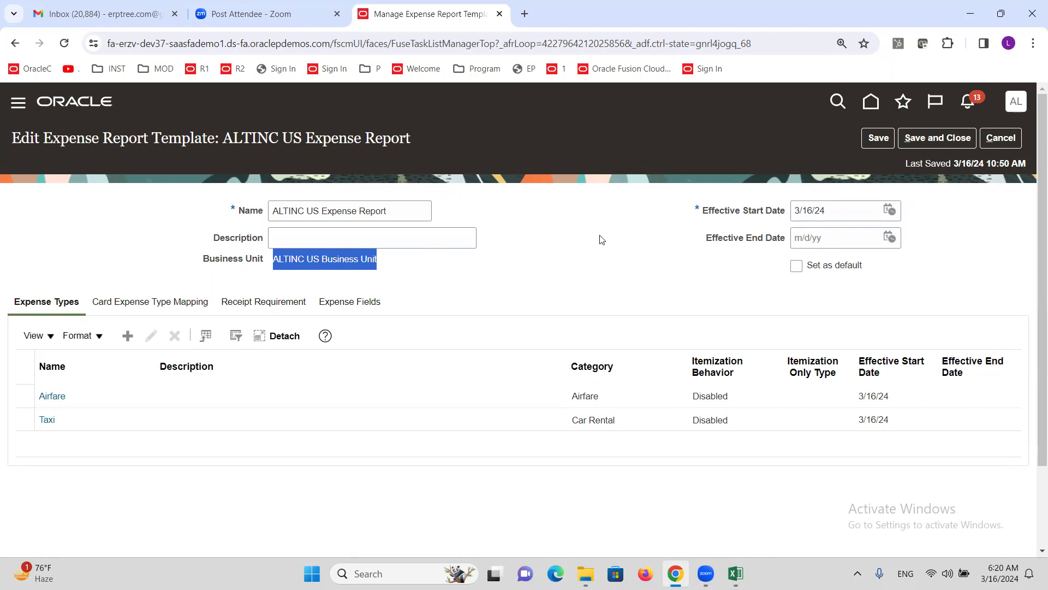
left_click(937, 138)
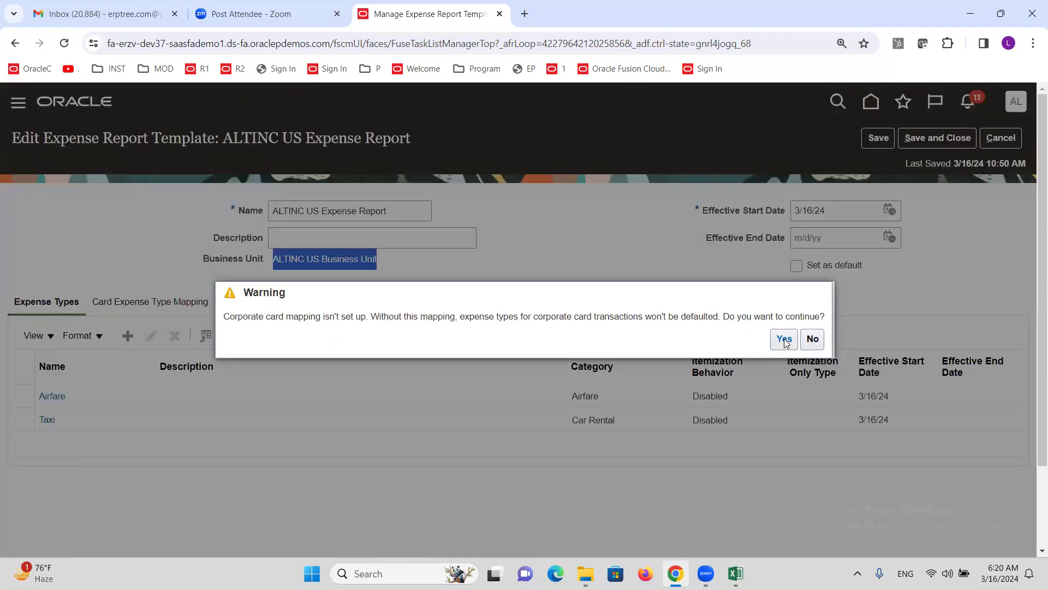
left_click(784, 339)
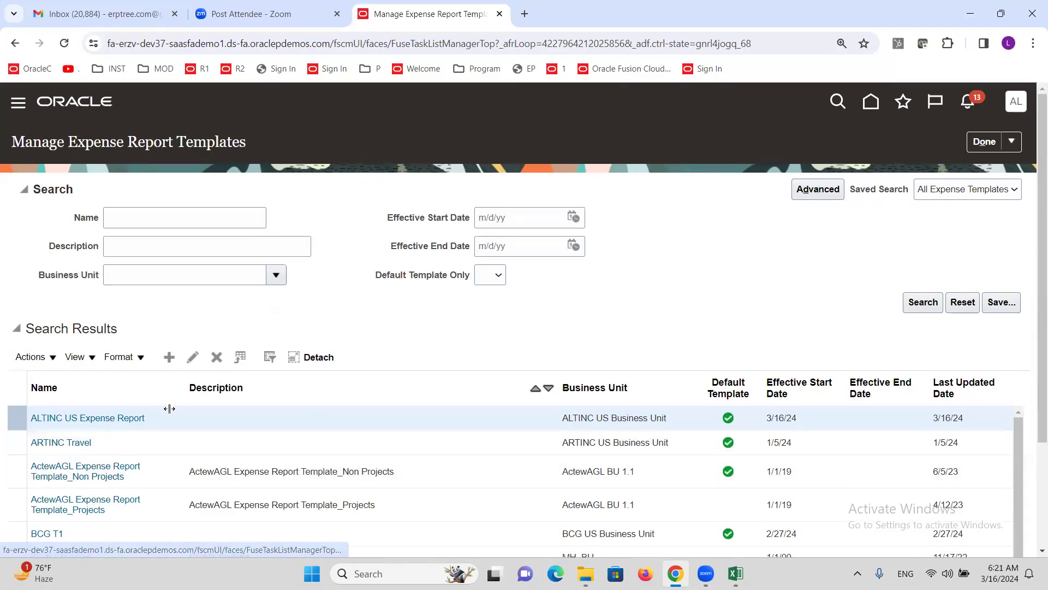
left_click(110, 418)
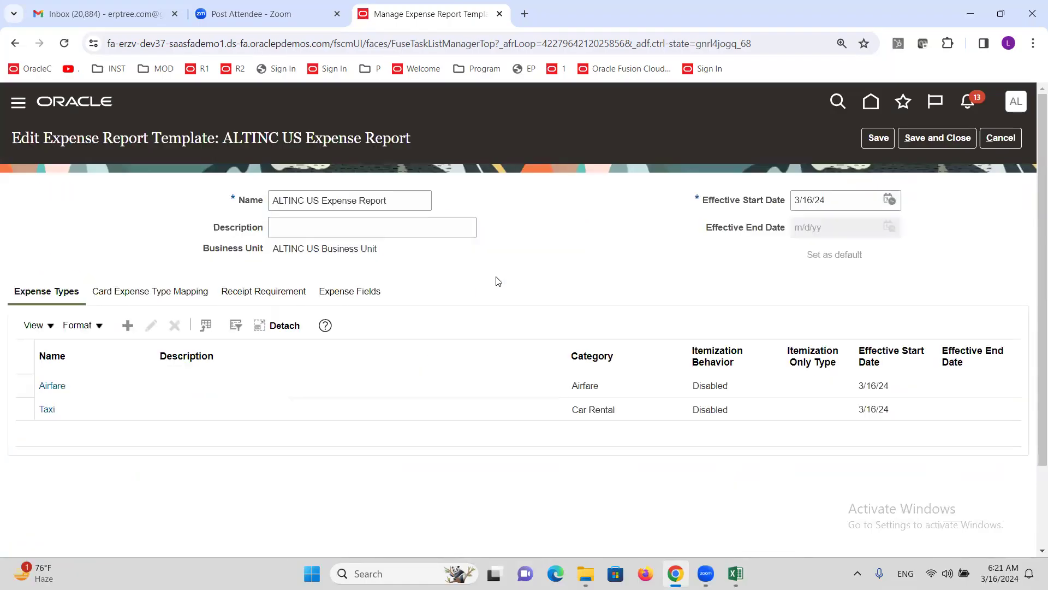
left_click(105, 393)
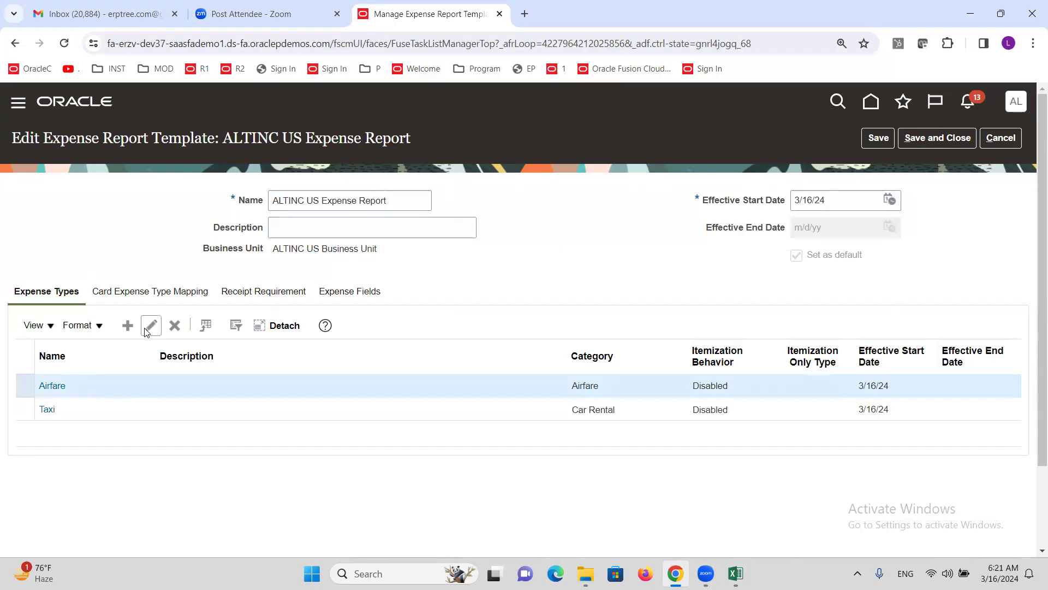
left_click(151, 325)
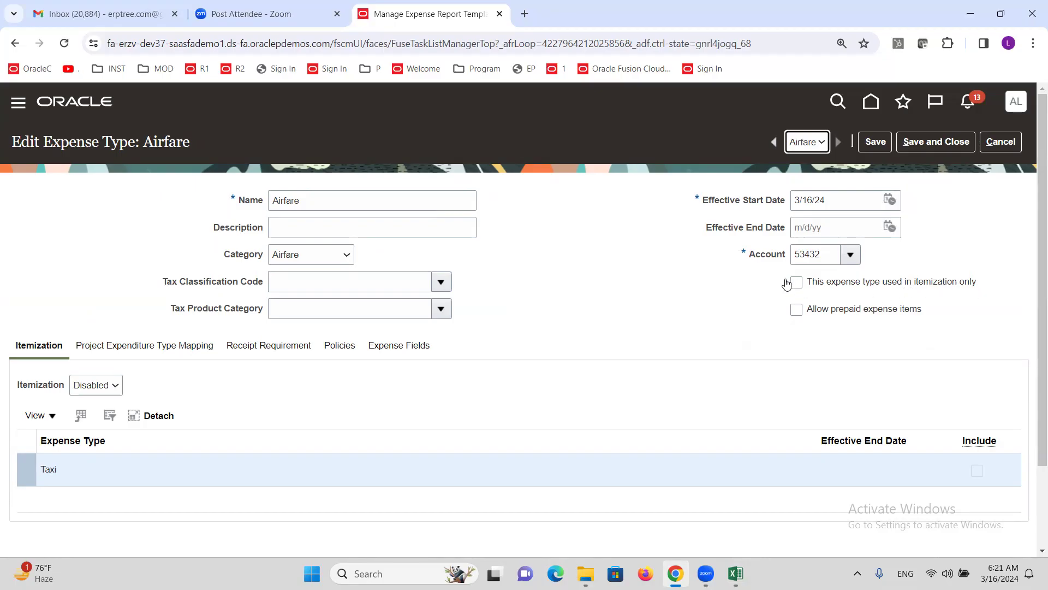
left_click(321, 203)
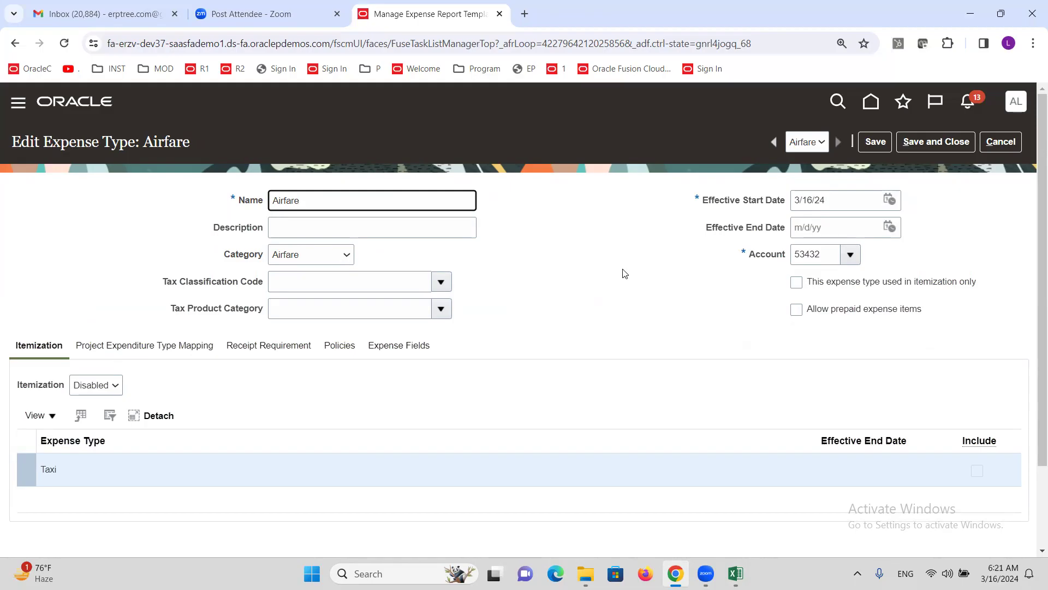
left_click(1001, 142)
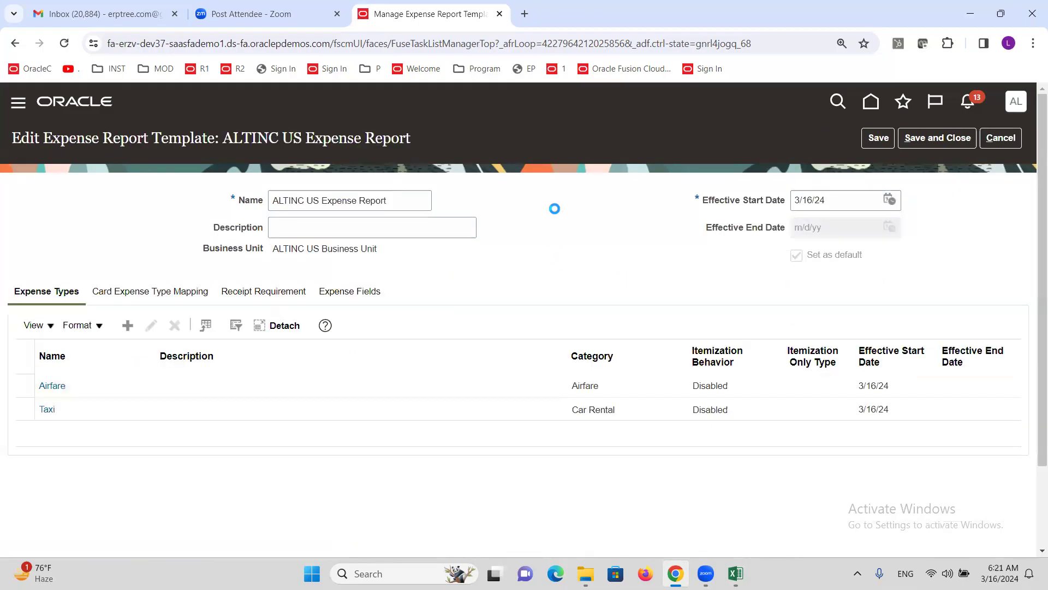
left_click(936, 137)
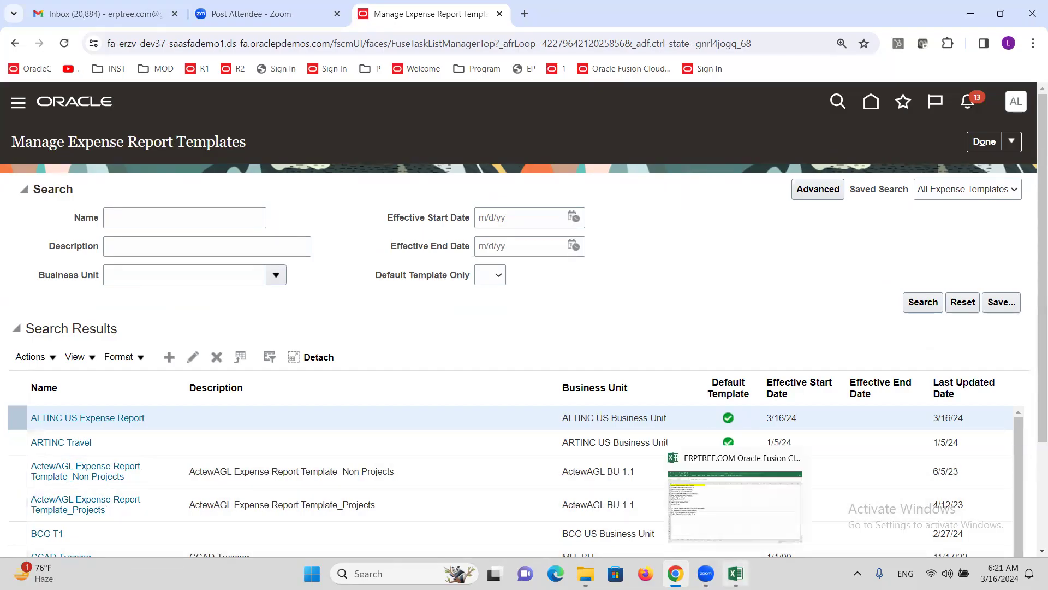
left_click(735, 574)
Step: Change row 4's user name to ALTMANAGER, then return to the browser
left_click(182, 155)
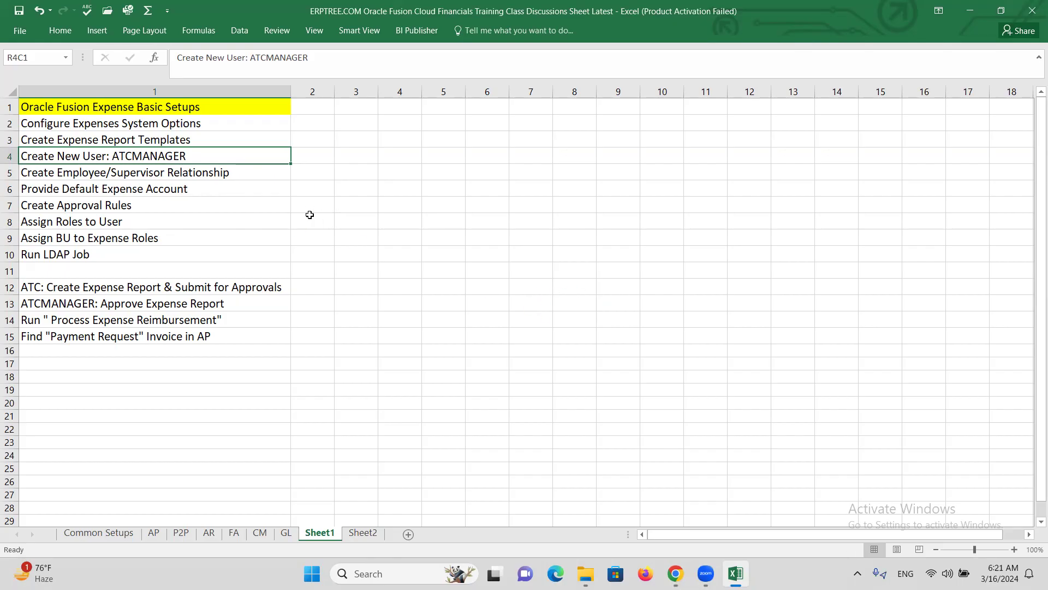
double_click(132, 156)
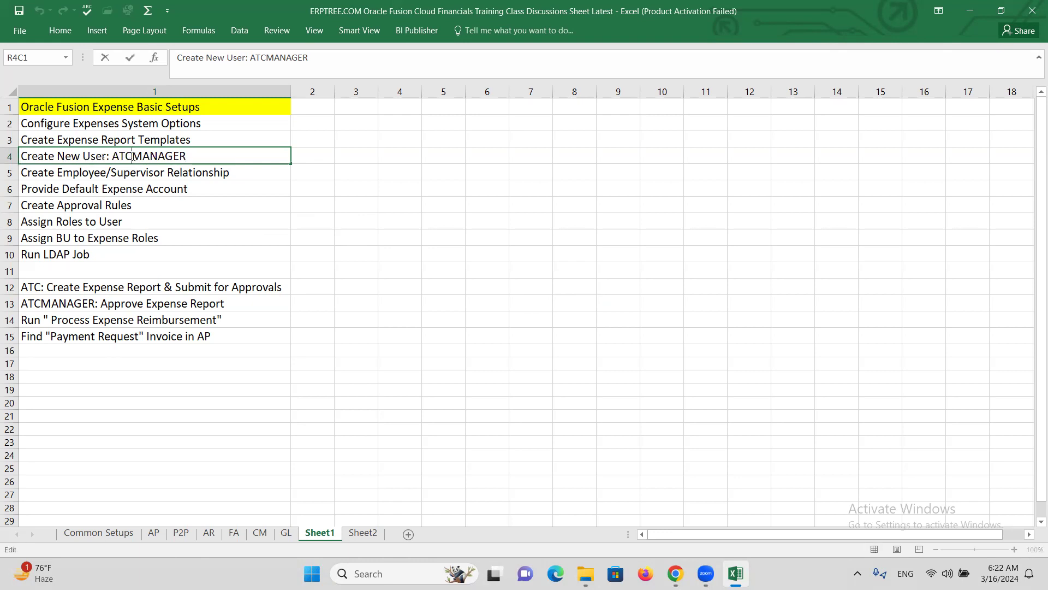
key("BackSpace")
key("BackSpace")
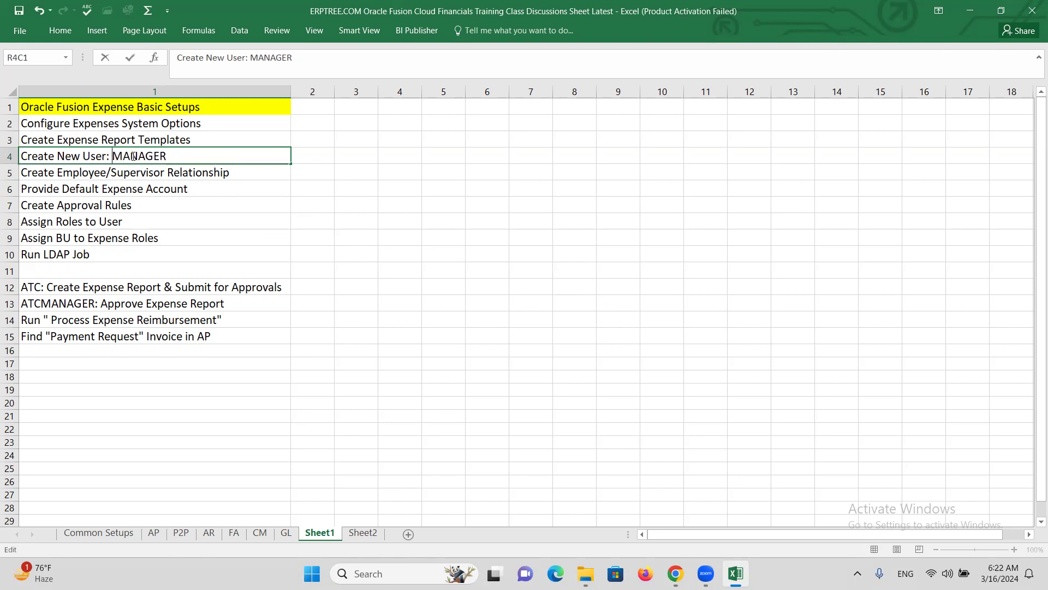
type("LT")
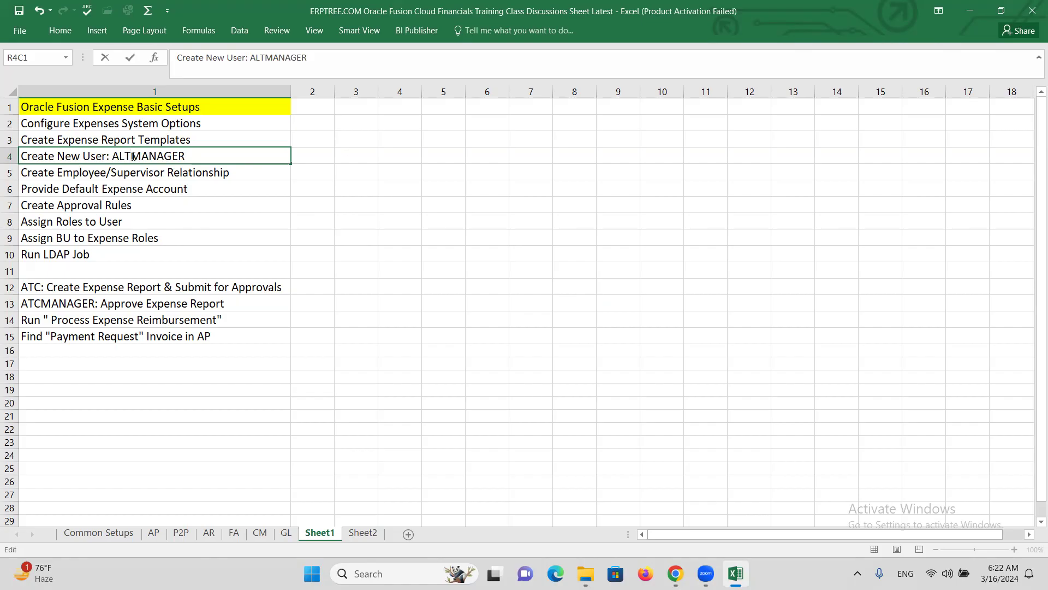
key("ctrl+Return")
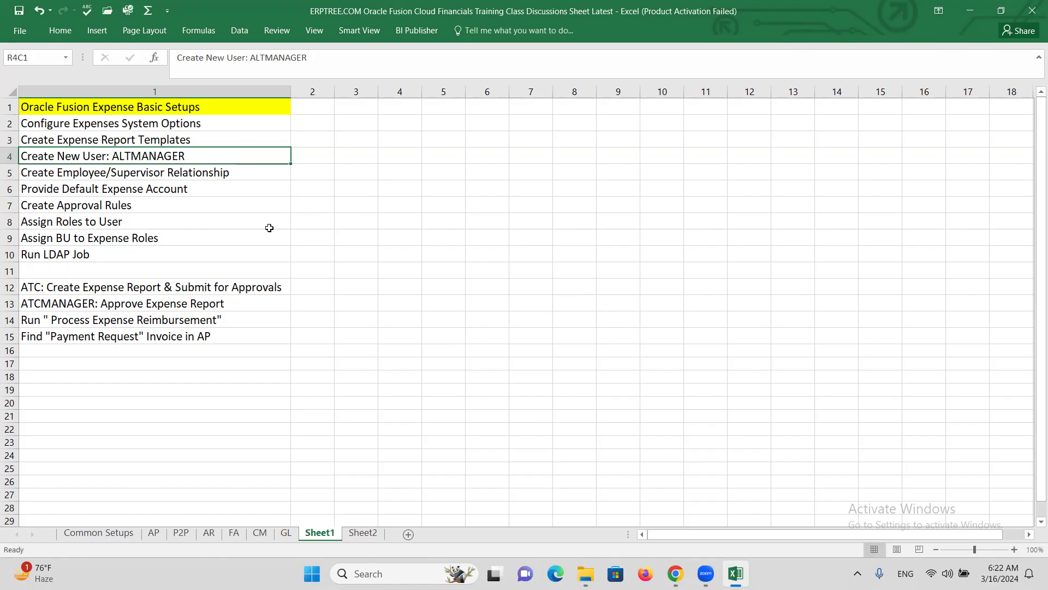
key("alt+Tab")
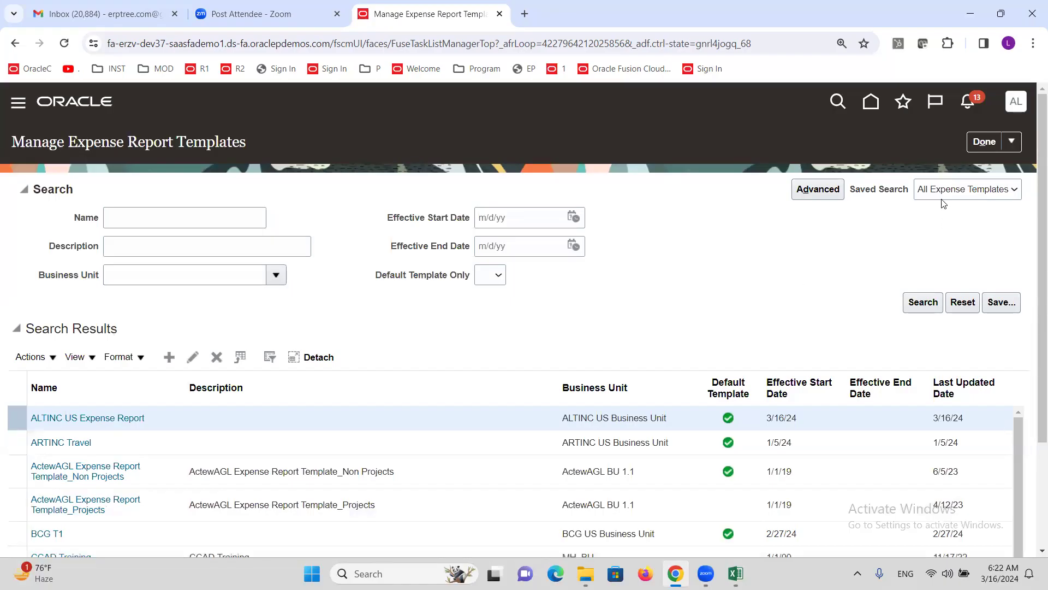
Step: Close the templates page and open Manage Users through a MANAGE USERS task search
left_click(981, 143)
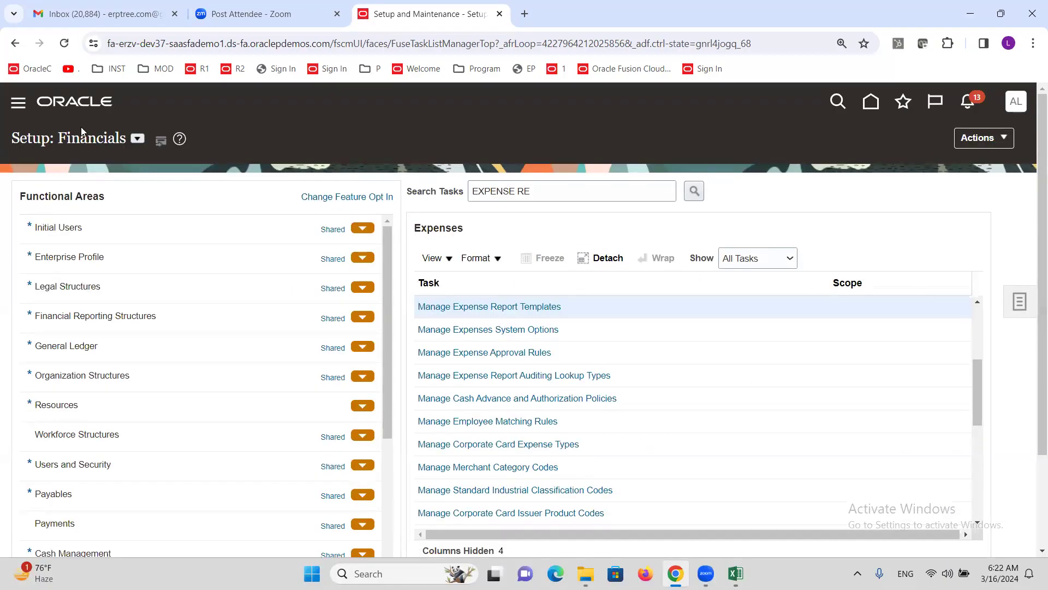
triple_click(535, 191)
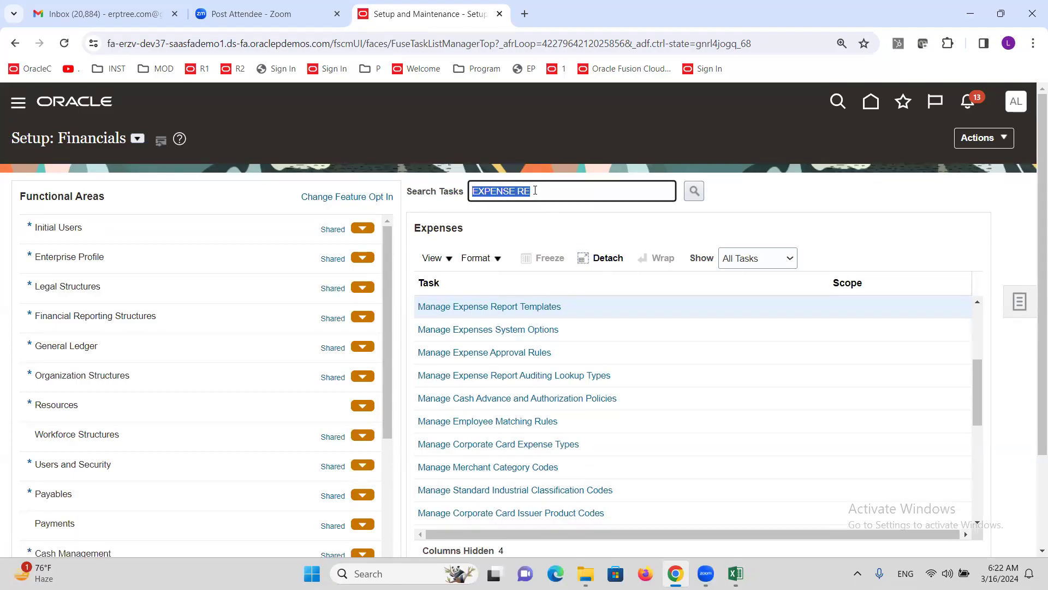
type("MANAGE USERS")
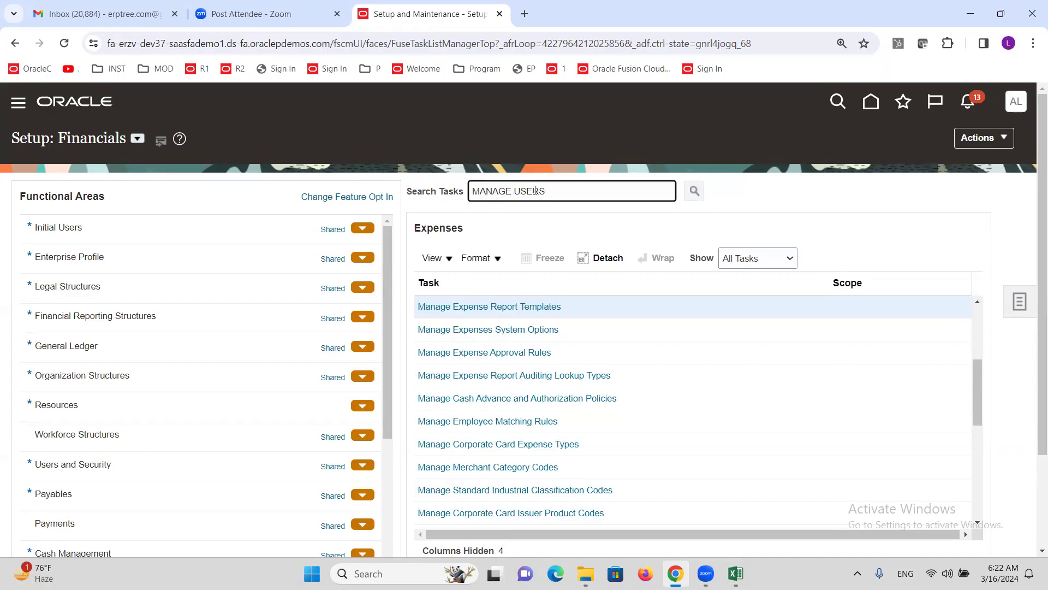
key("Return")
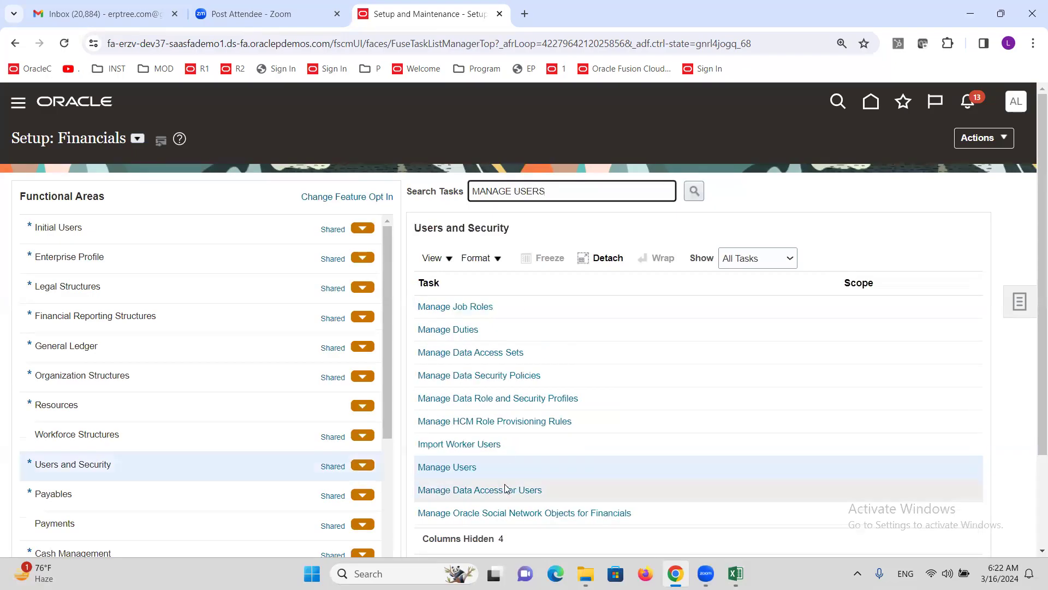
left_click(457, 473)
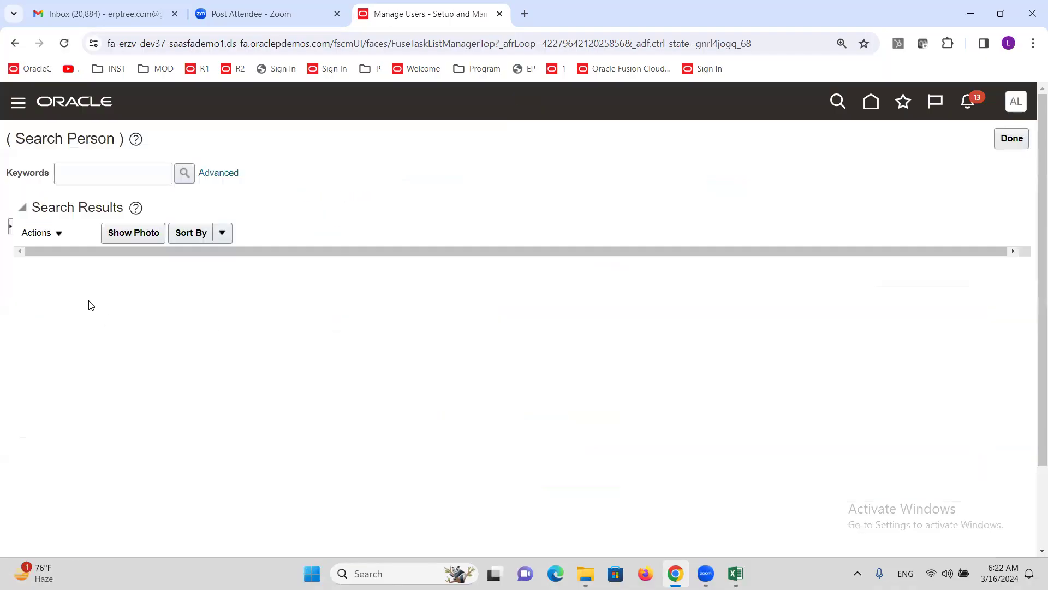
Step: Enter last name ALTMANAGER and the new user's e-mail address
left_click(87, 233)
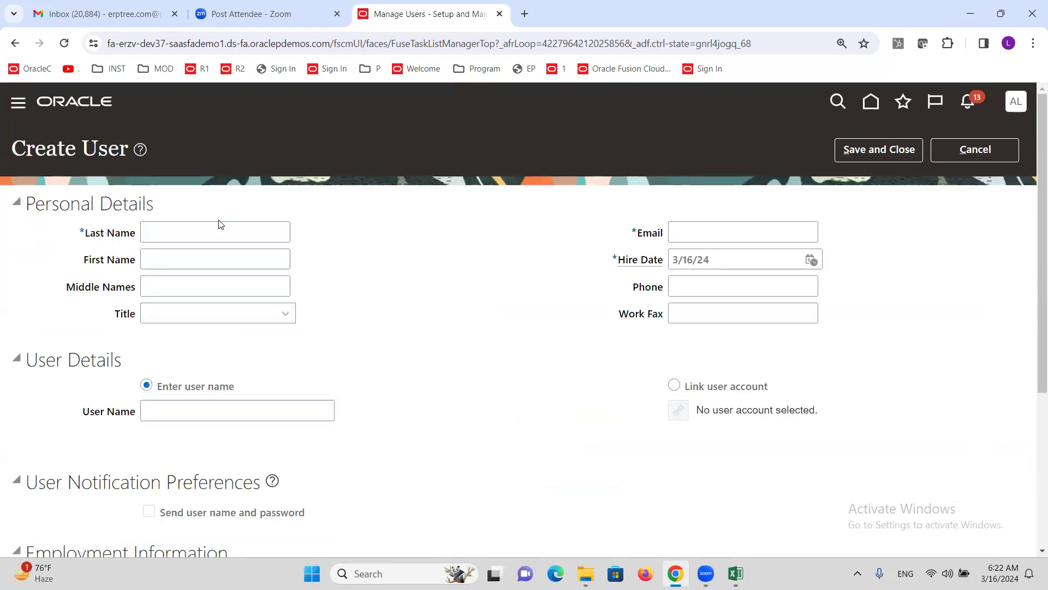
left_click(223, 227)
type("ALTMANAGER")
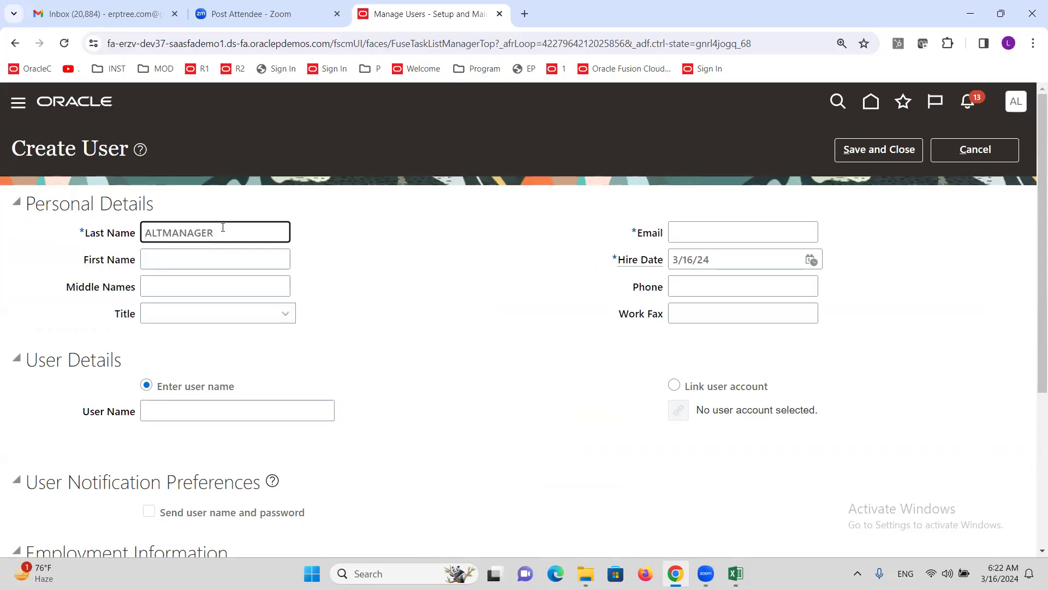
key("Tab")
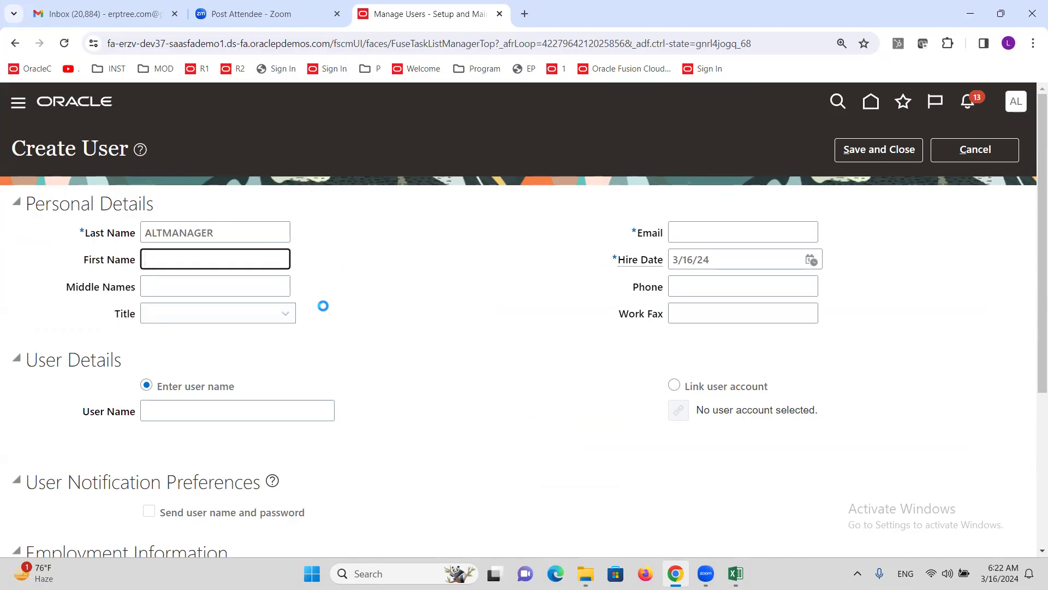
left_click(716, 233)
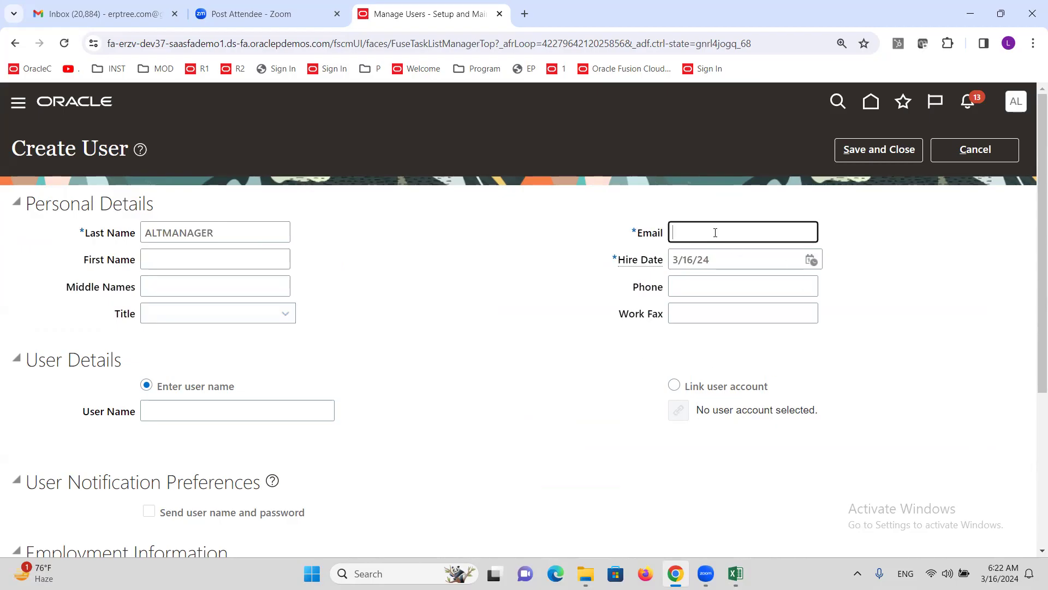
type("A")
type("MG")
type("@")
key("BackSpace")
key("BackSpace")
key("BackSpace")
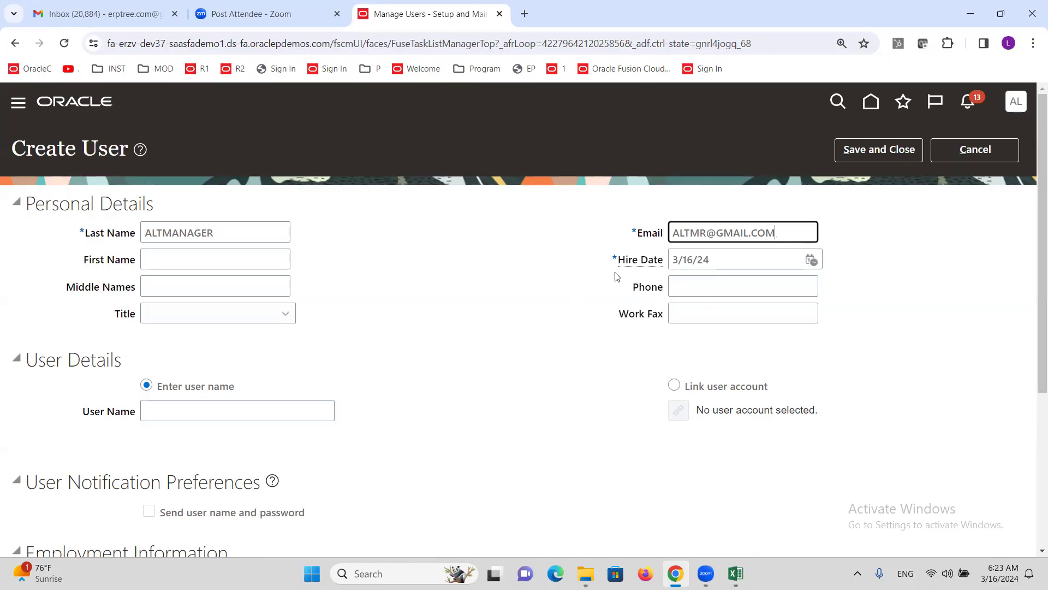
Step: Set the hire date to 12/1/23
left_click(811, 259)
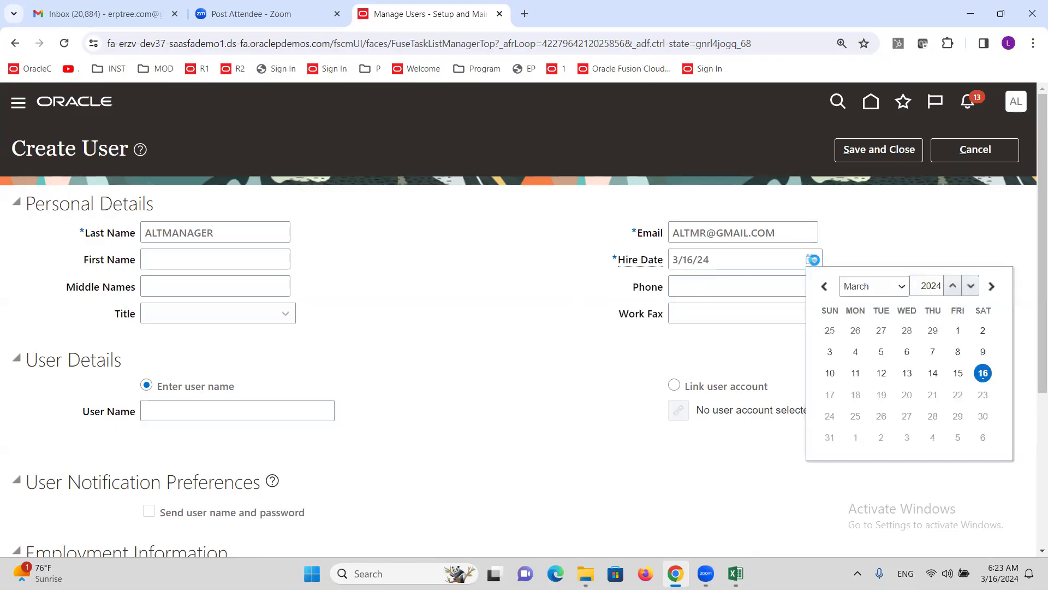
left_click(897, 287)
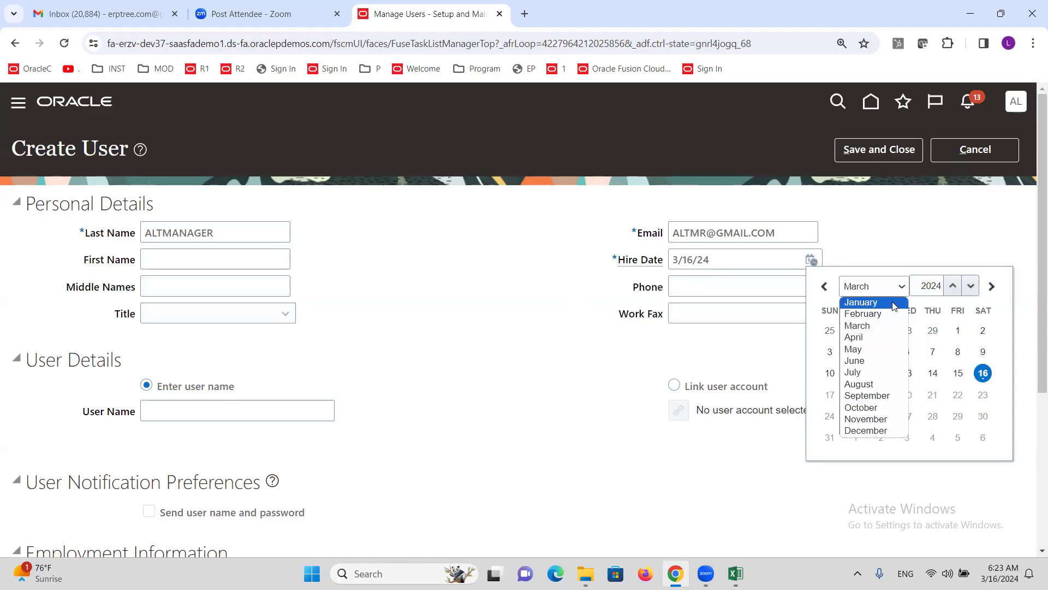
left_click(971, 286)
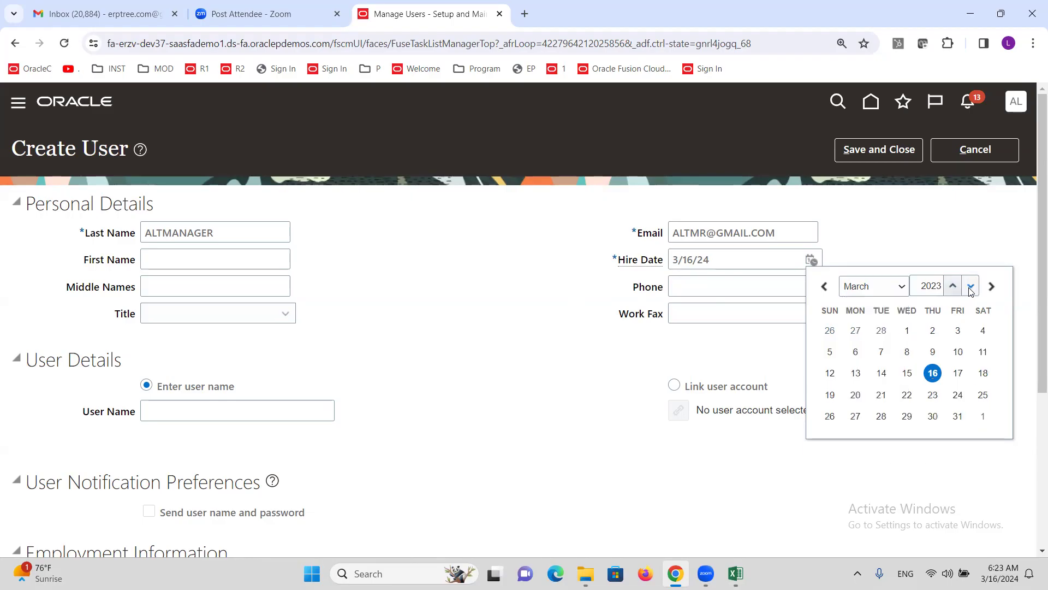
left_click(909, 294)
left_click(864, 432)
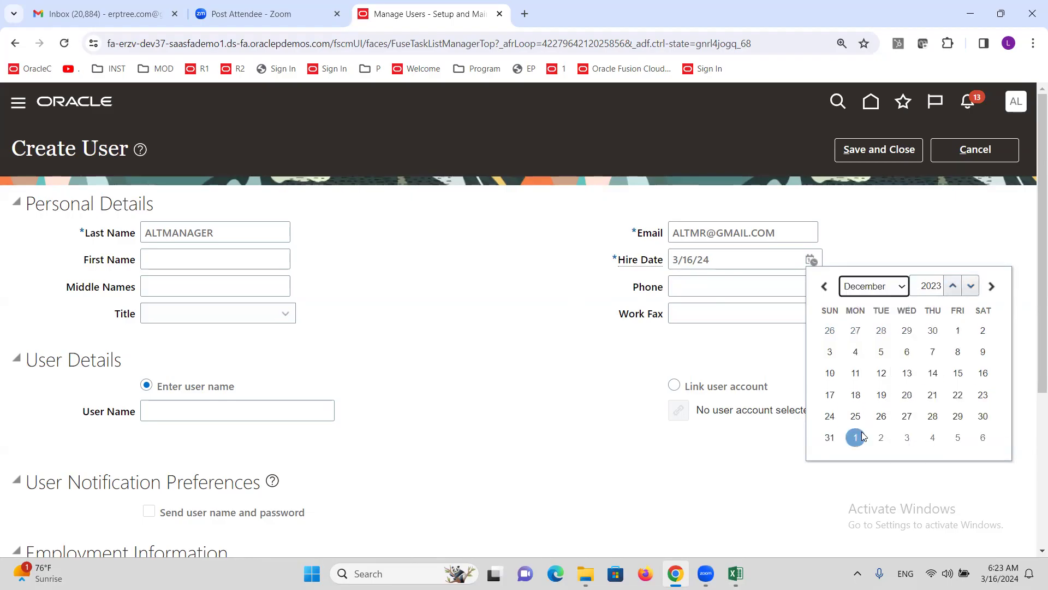
left_click(958, 331)
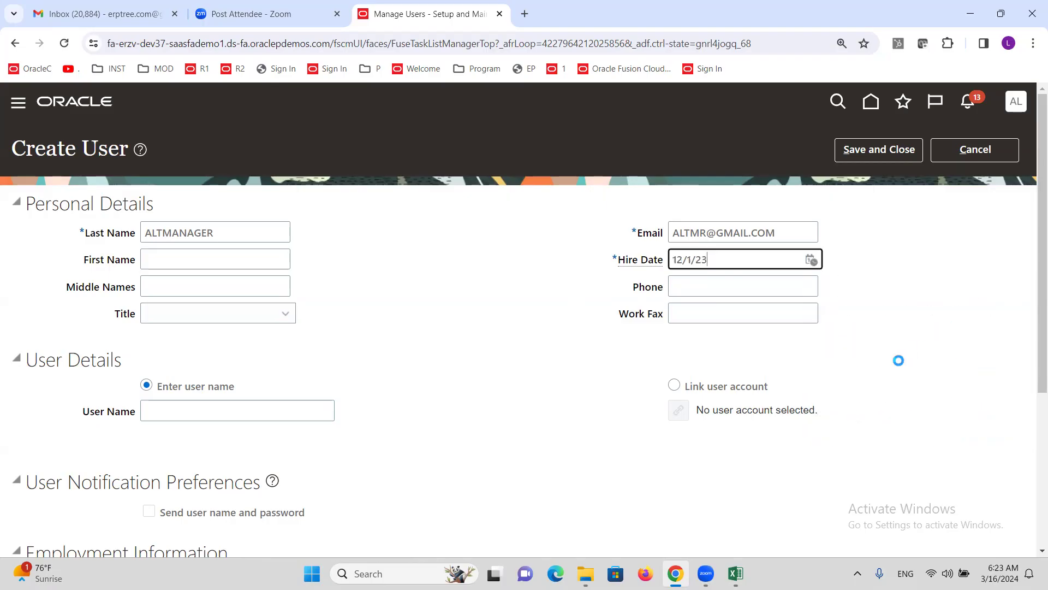
left_click(419, 317)
Step: Enter ALTMANAGER as the user name
left_click(199, 413)
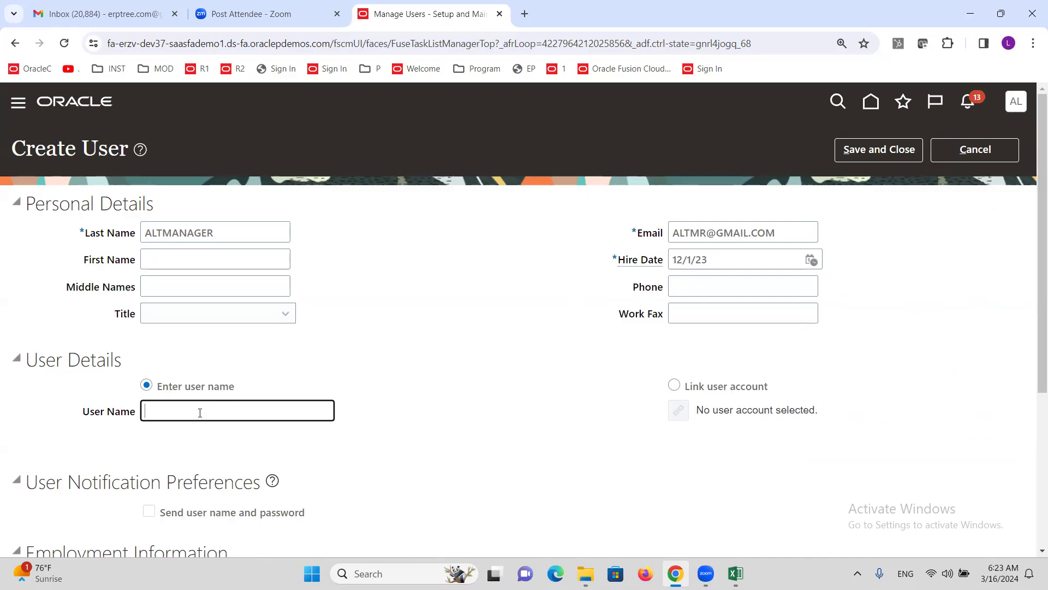
type("ALTMANAGER")
scroll(436, 322, "down", 4)
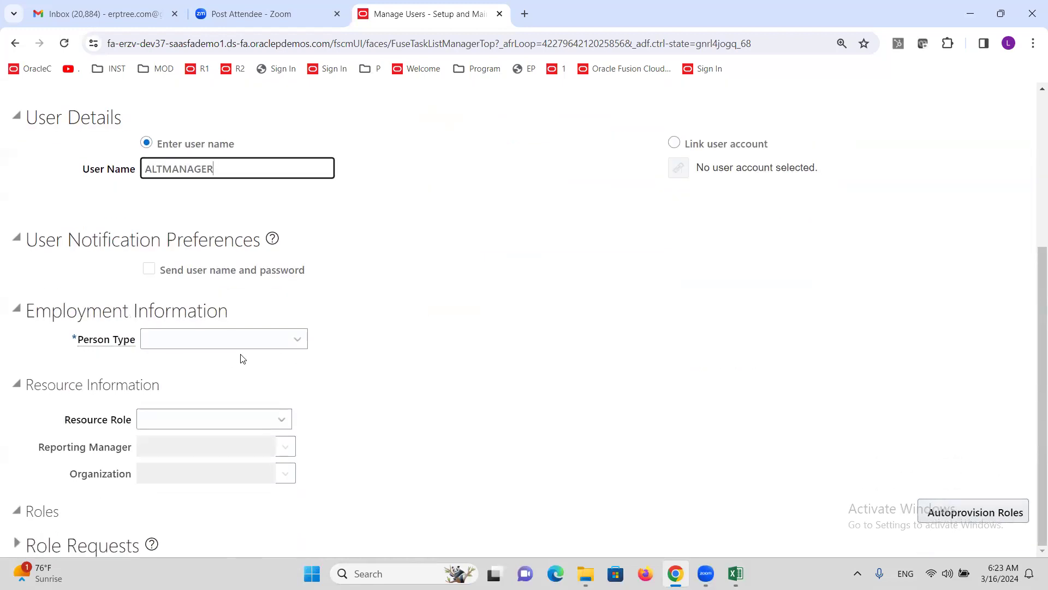
Step: Set person type Employee, legal employer ALTINC US Legal Entity, business unit ALTINC US Business Unit
left_click(229, 342)
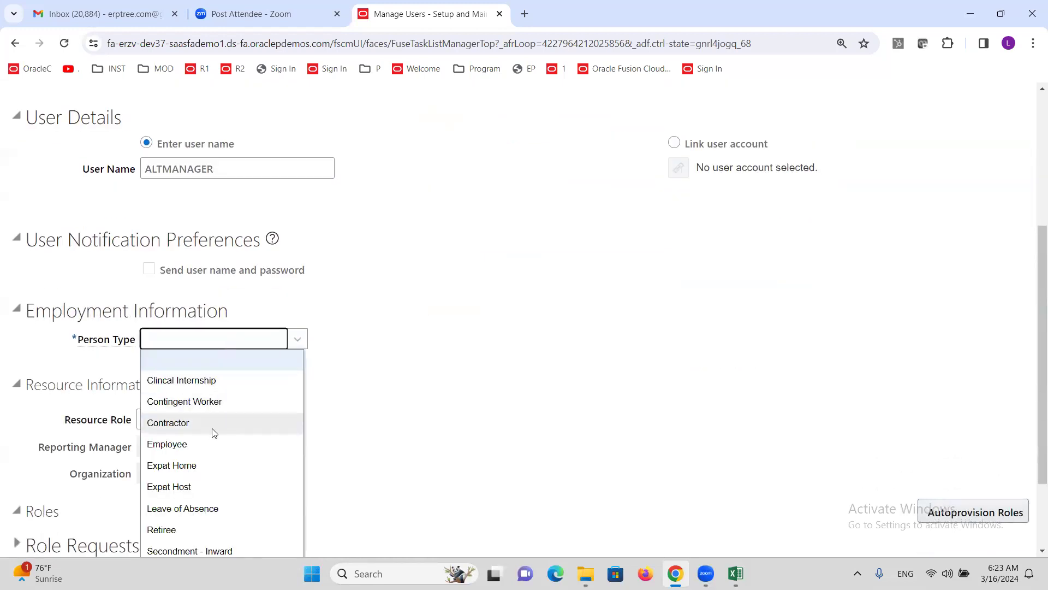
left_click(212, 445)
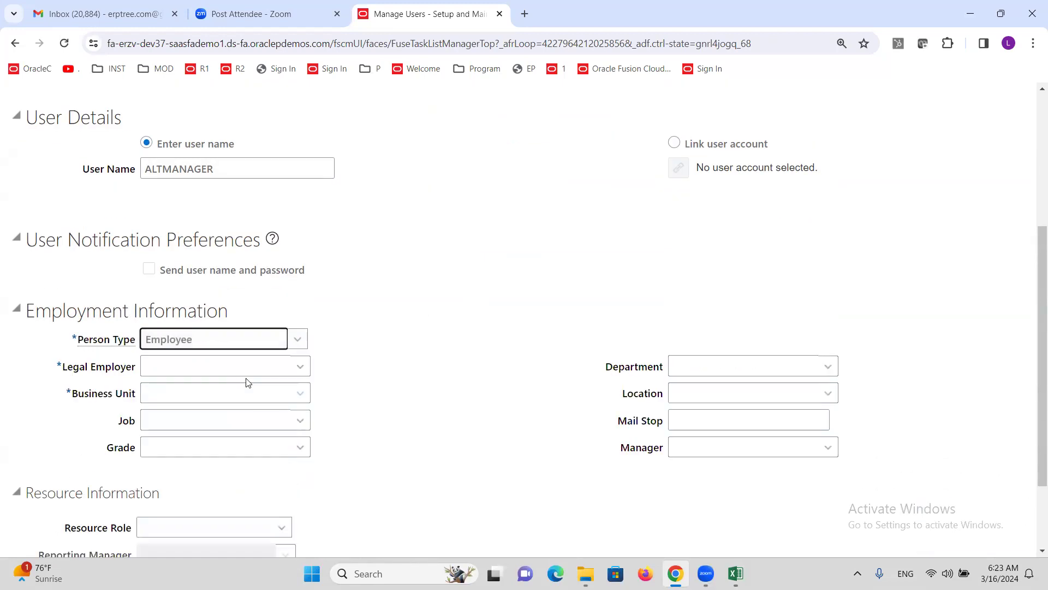
left_click(216, 366)
type("ALTINC")
key("Tab")
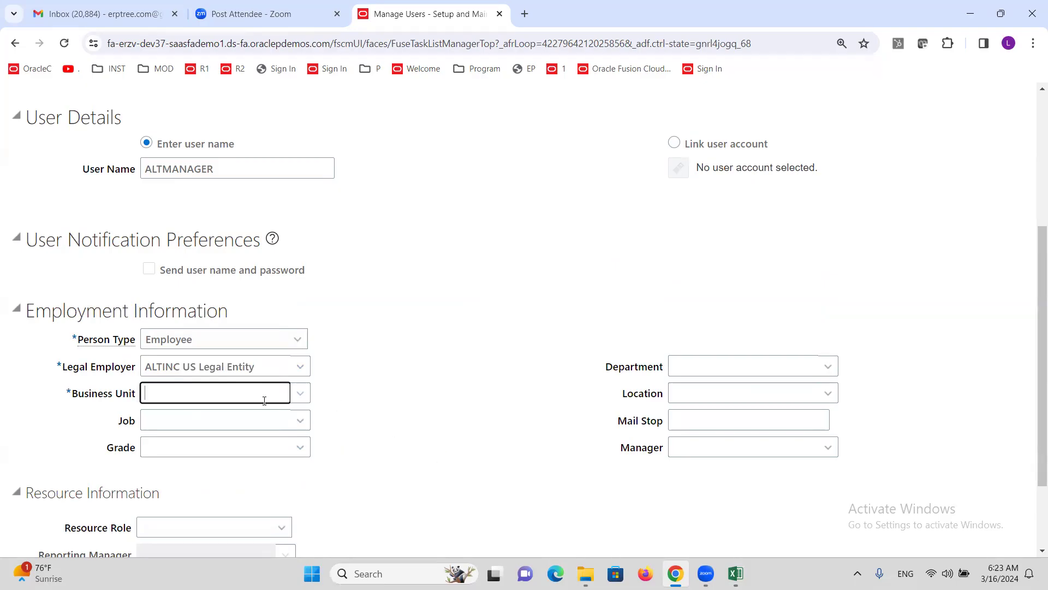
type("ALT")
key("Tab")
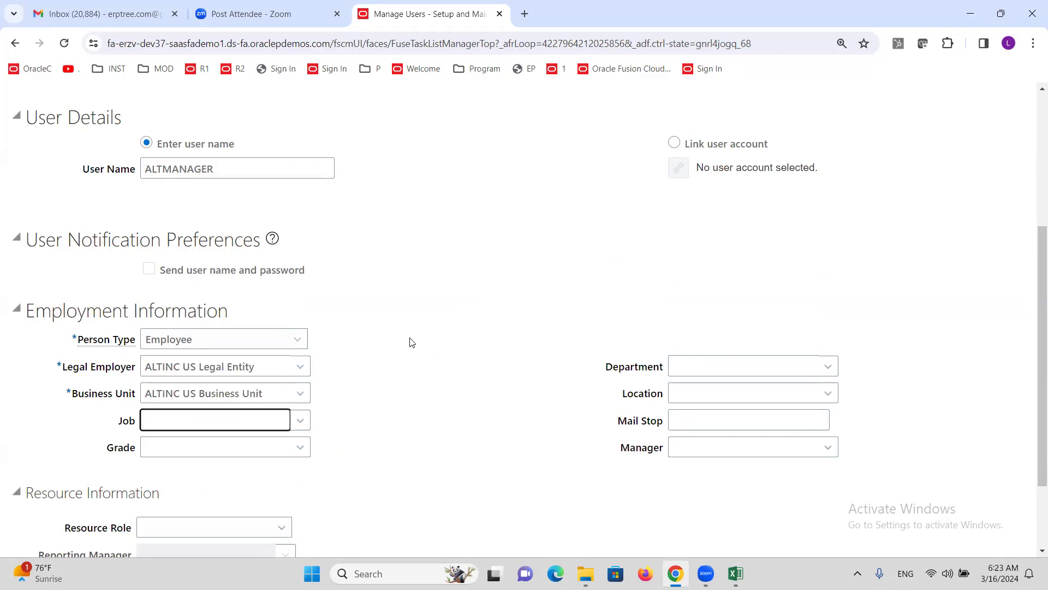
scroll(480, 309, "up", 5)
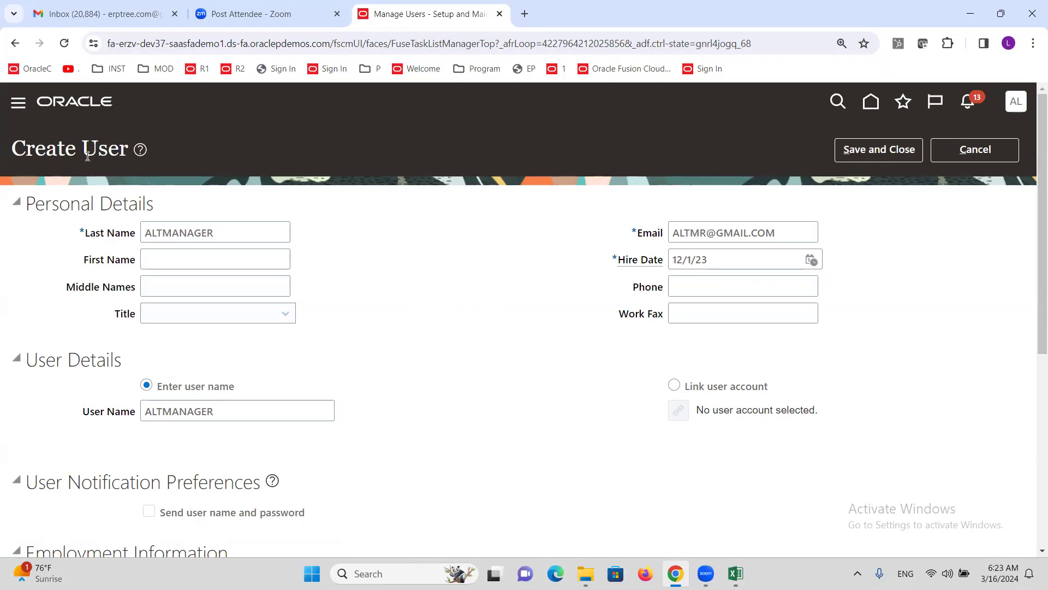
Step: Review the form, save the new ALTMANAGER user, and switch to the Excel checklist
left_click_drag(84, 155, 151, 169)
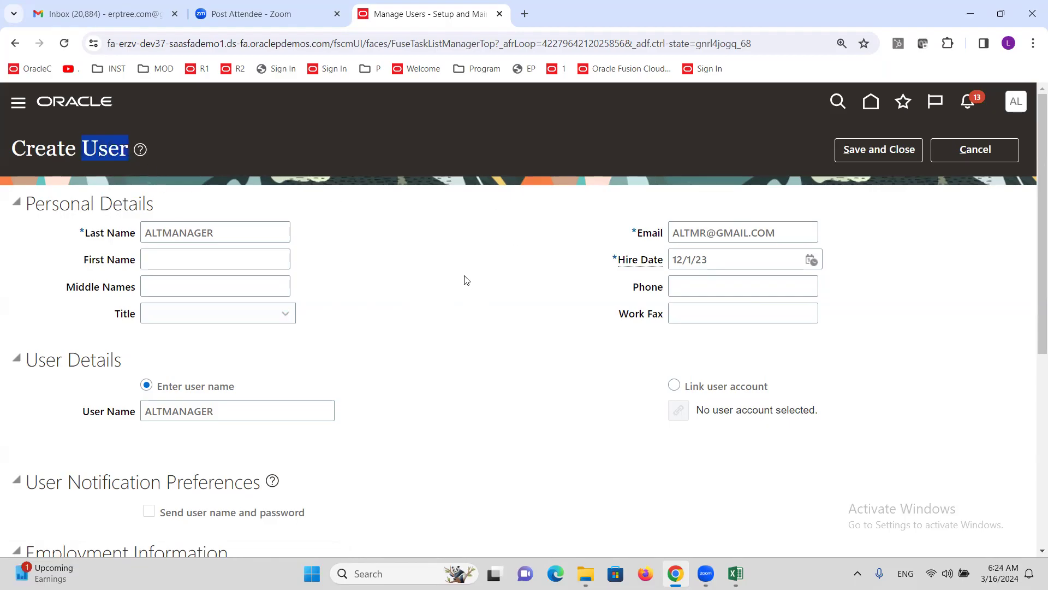
scroll(397, 294, "down", 3)
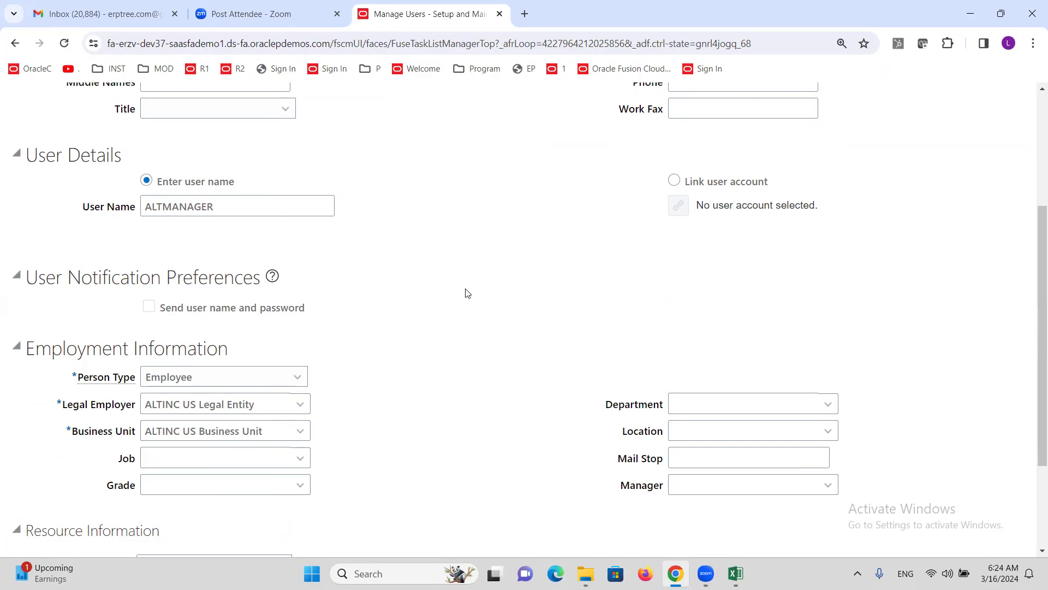
scroll(467, 293, "up", 3)
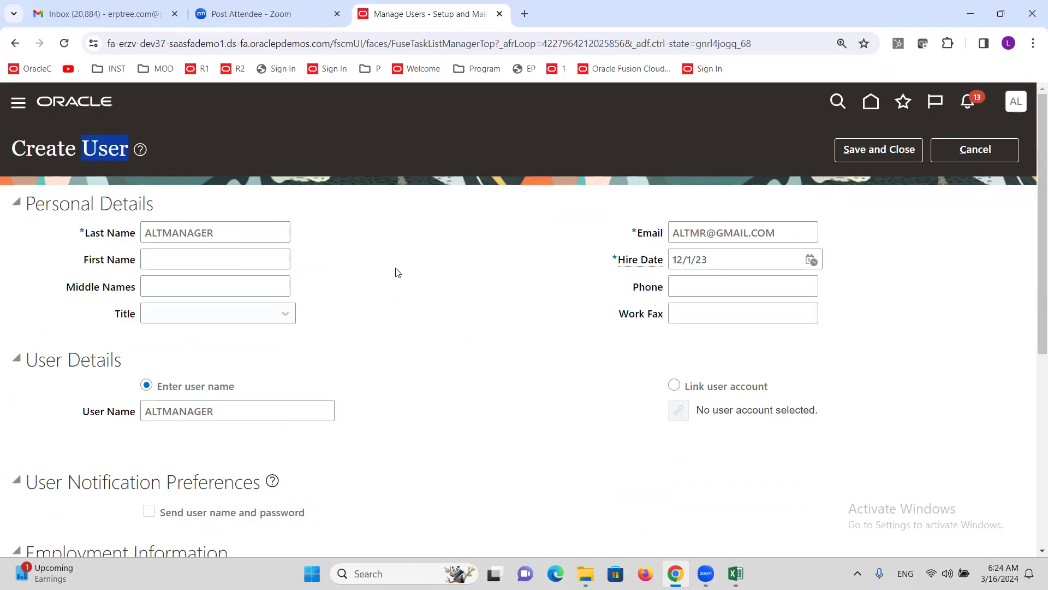
scroll(395, 271, "down", 2)
scroll(398, 253, "up", 2)
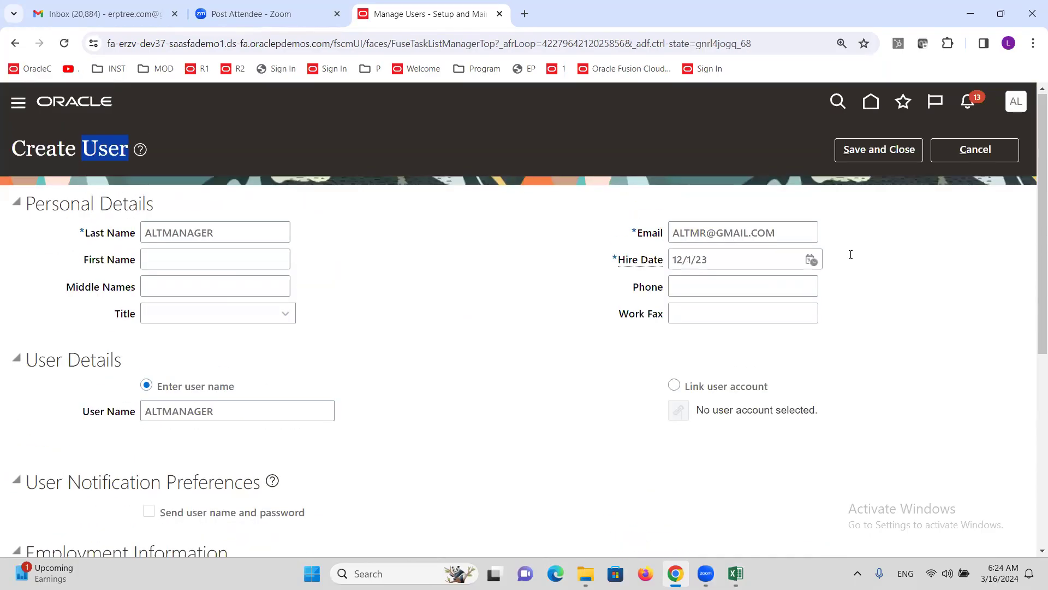
left_click(884, 151)
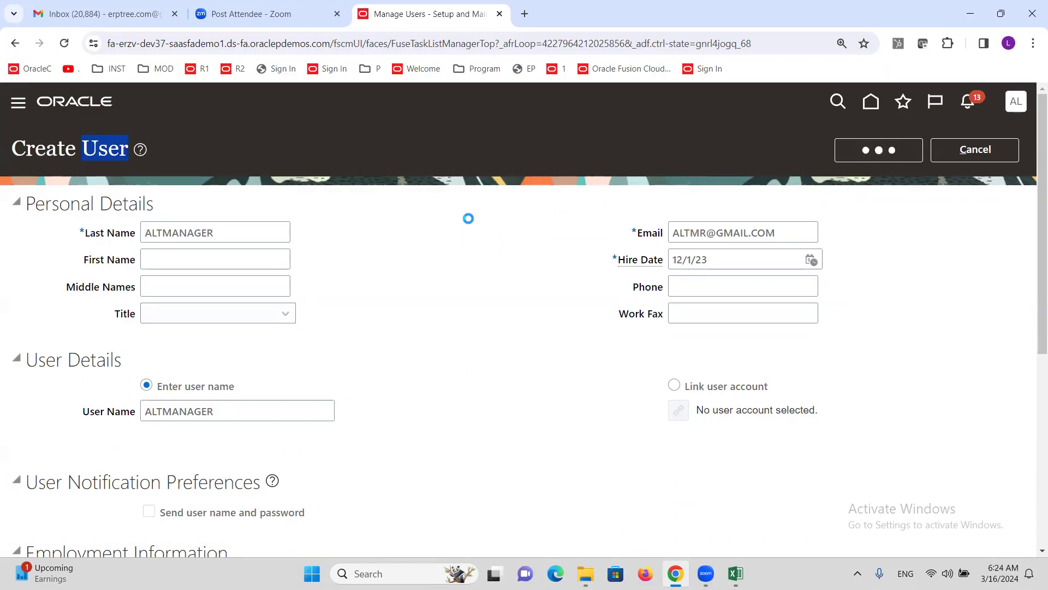
mouse_move(735, 573)
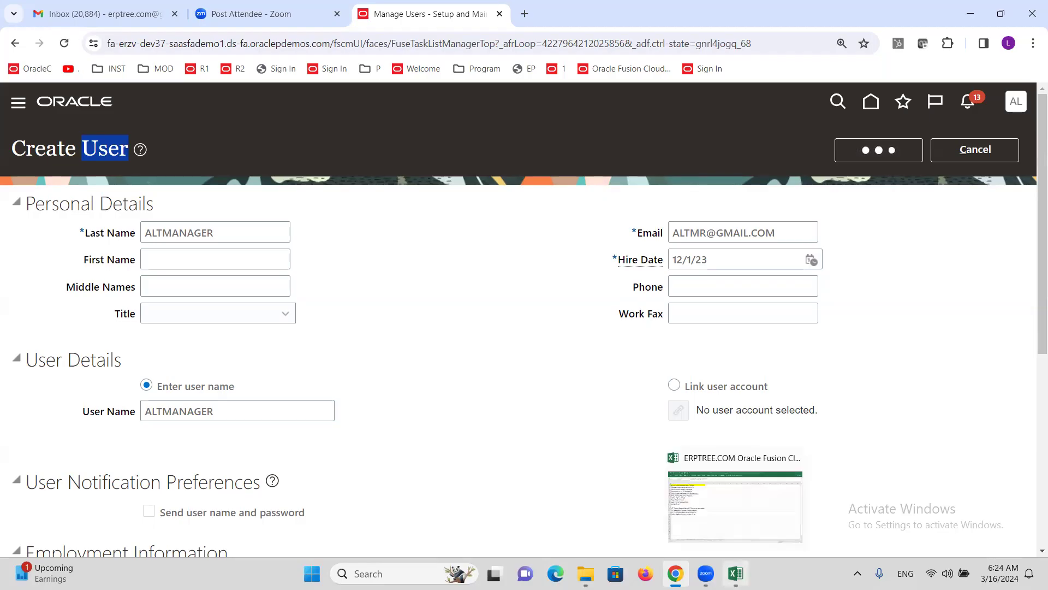
left_click(742, 513)
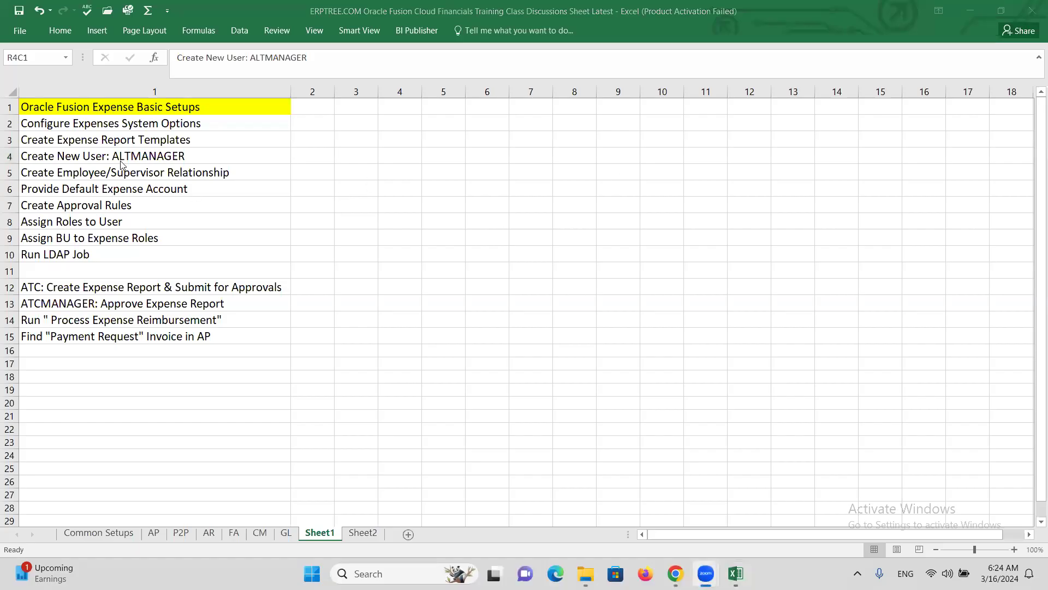
Step: Select the Create Employee/Supervisor Relationship row, save the workbook, and return to Chrome
left_click(105, 173)
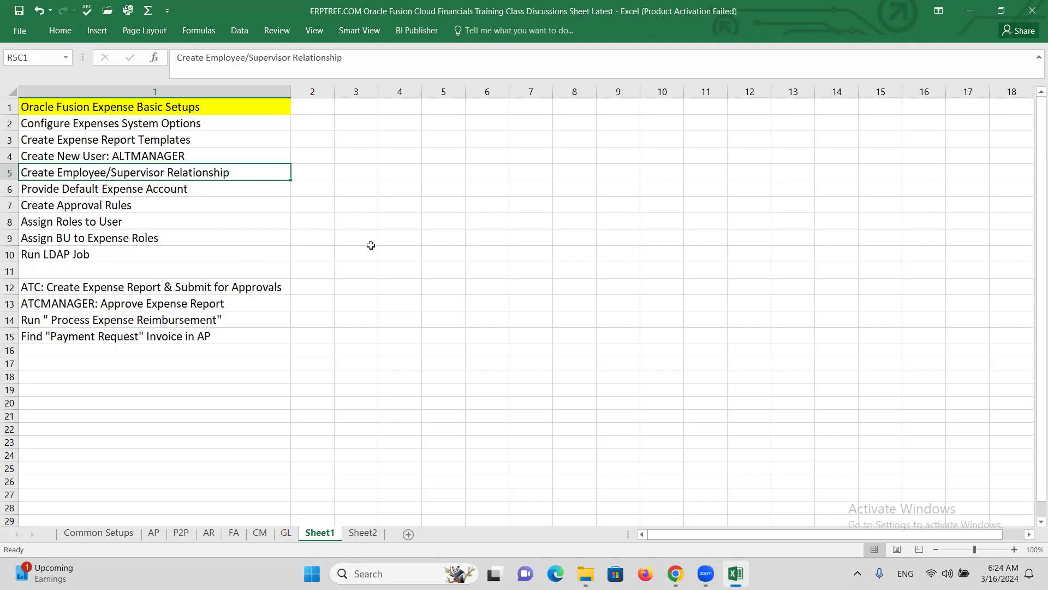
key("ctrl+s")
key("alt+Tab")
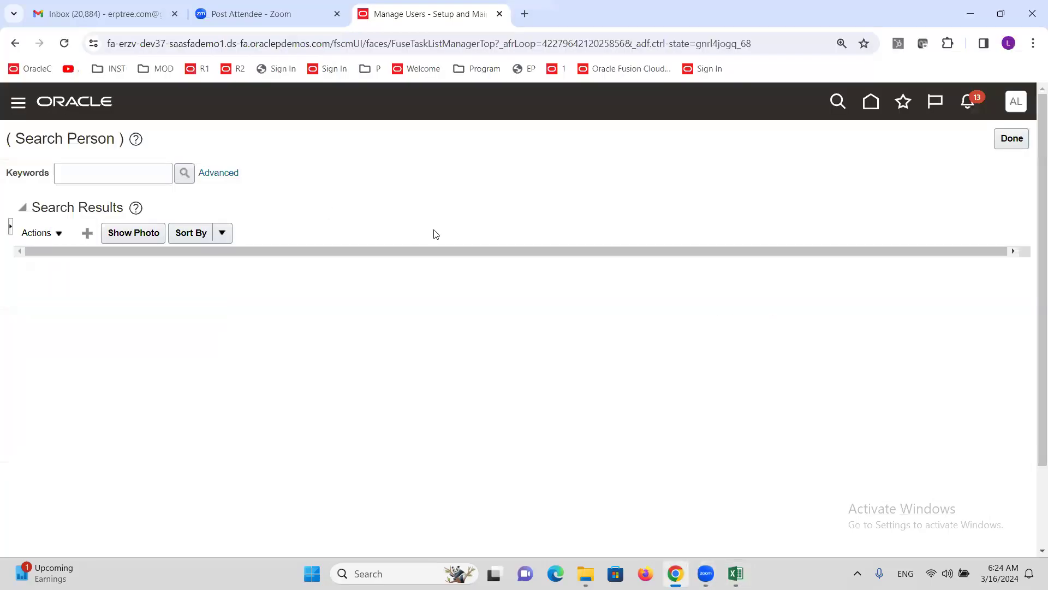
Step: Reopen Manage Users and search for people matching ALTINC
left_click(1012, 138)
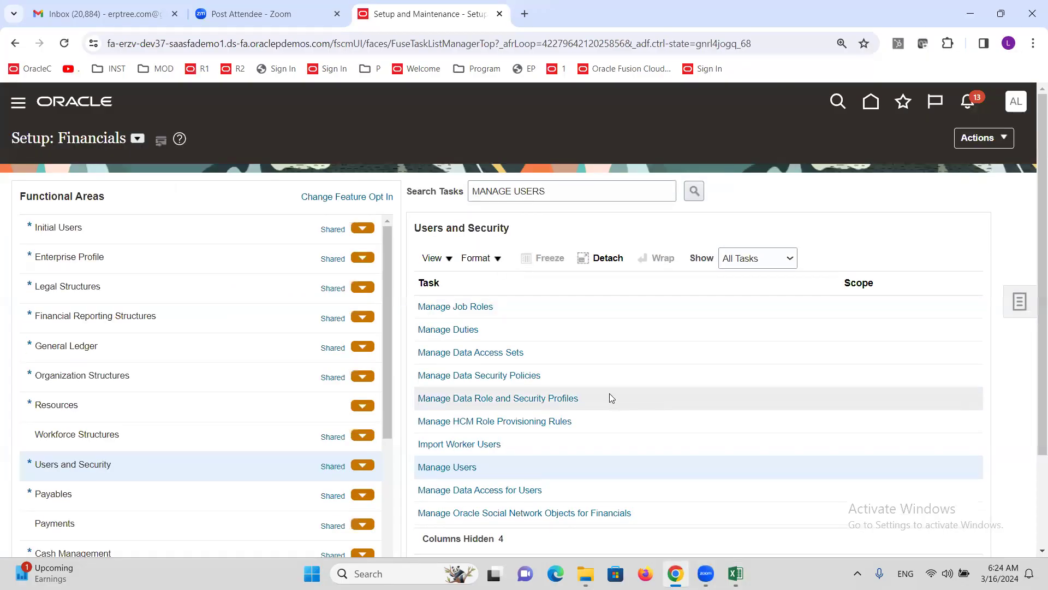
left_click(450, 468)
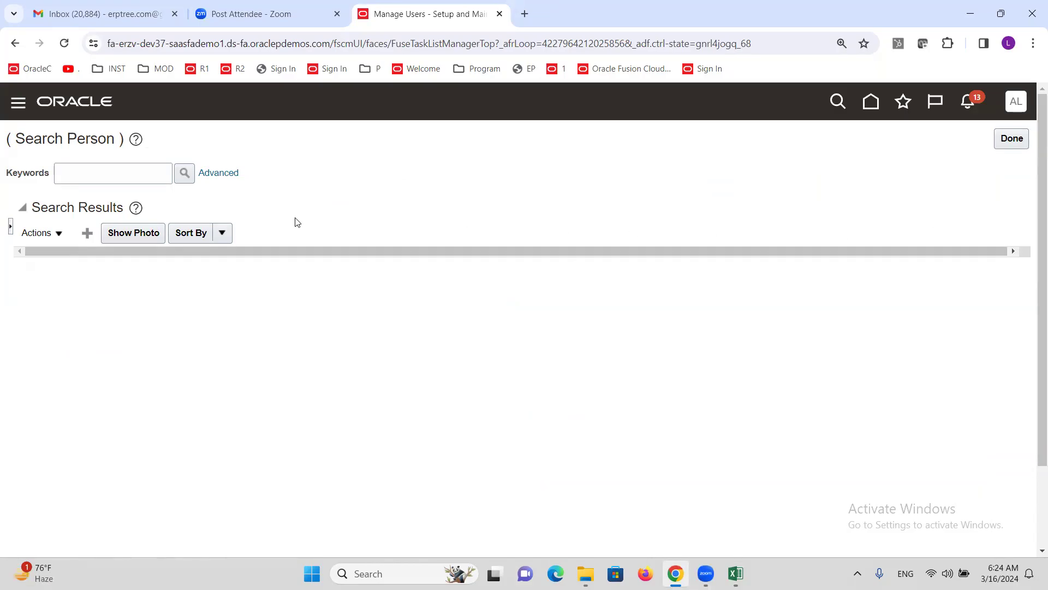
left_click(96, 182)
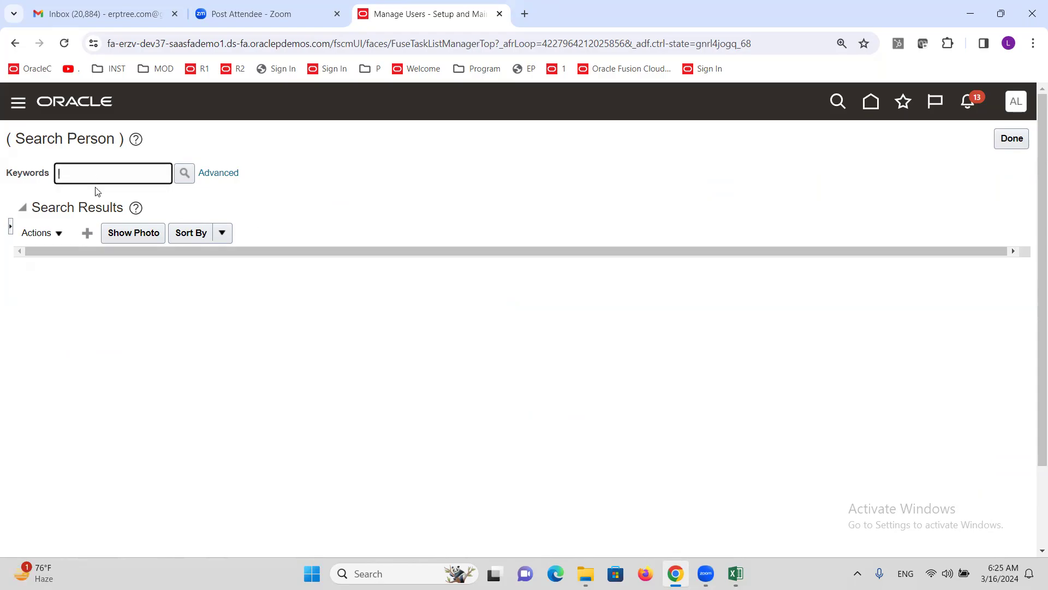
type("ALTINC")
left_click(182, 180)
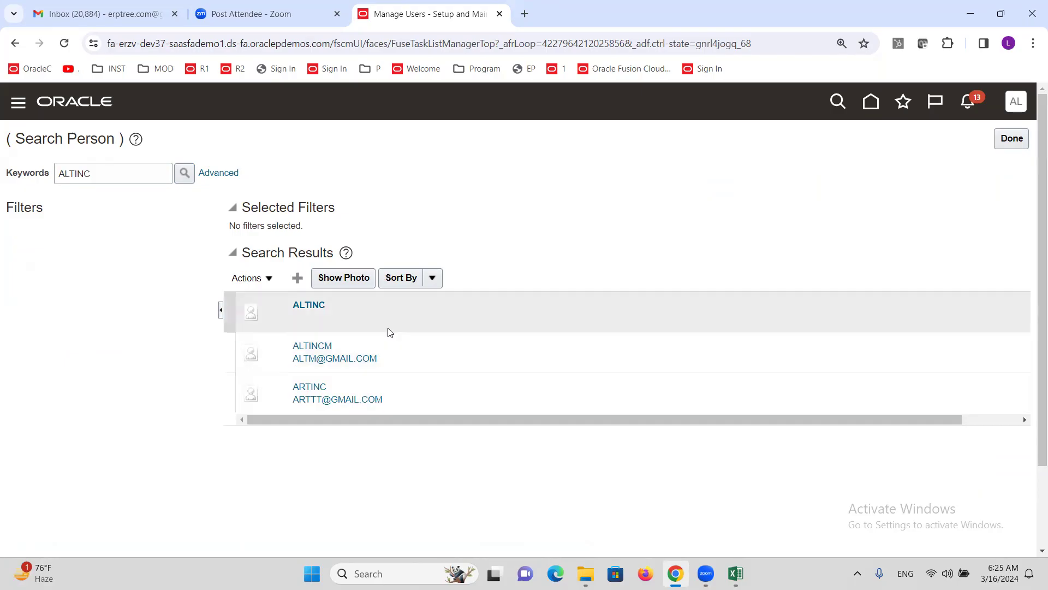
Step: Select the ALTINC person and choose Manage Users from Actions to edit
left_click(421, 405)
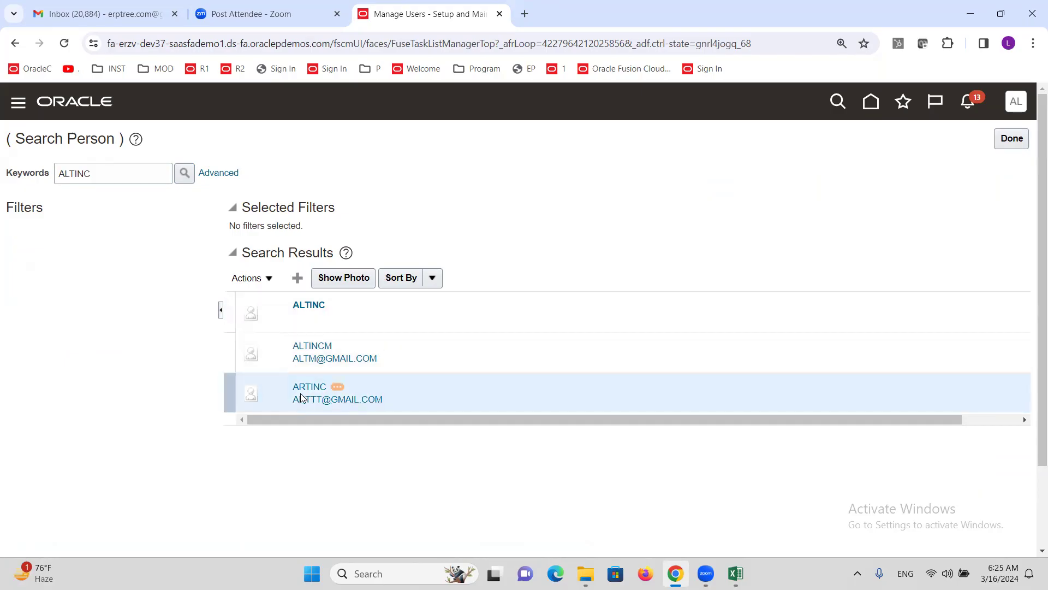
left_click(375, 309)
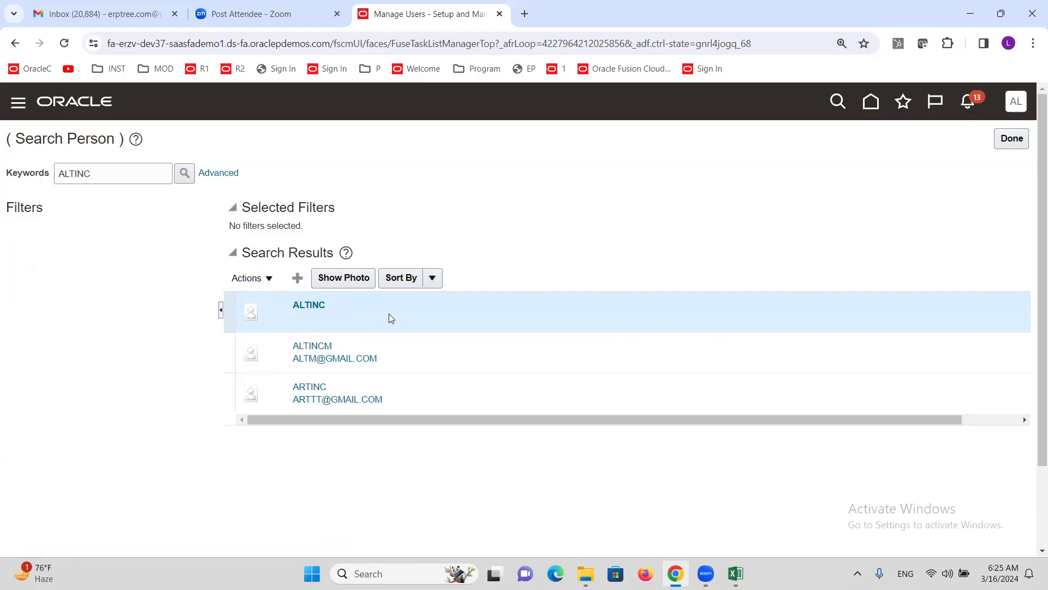
left_click(270, 282)
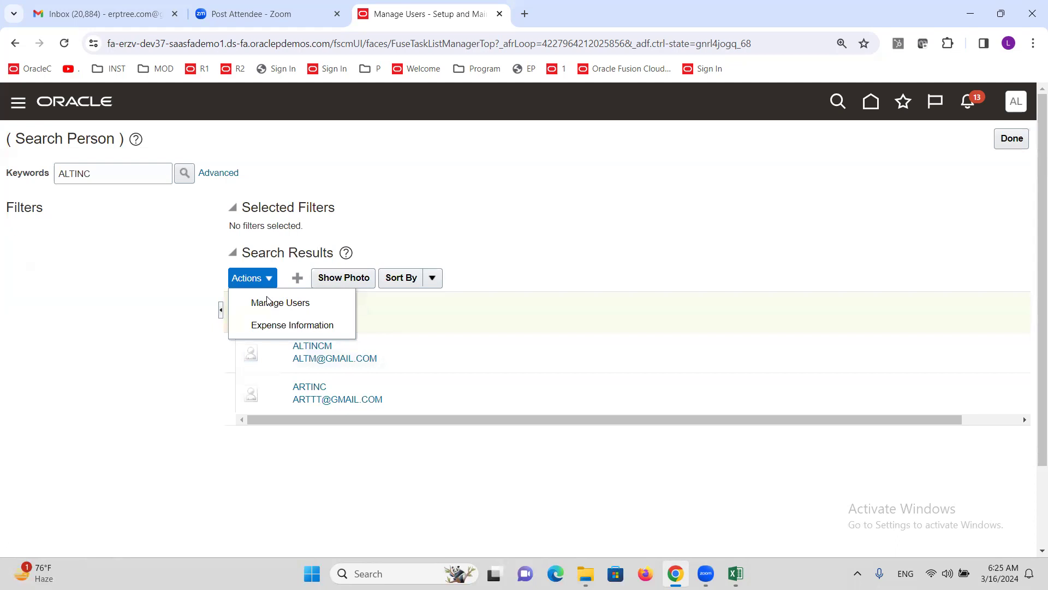
left_click(269, 305)
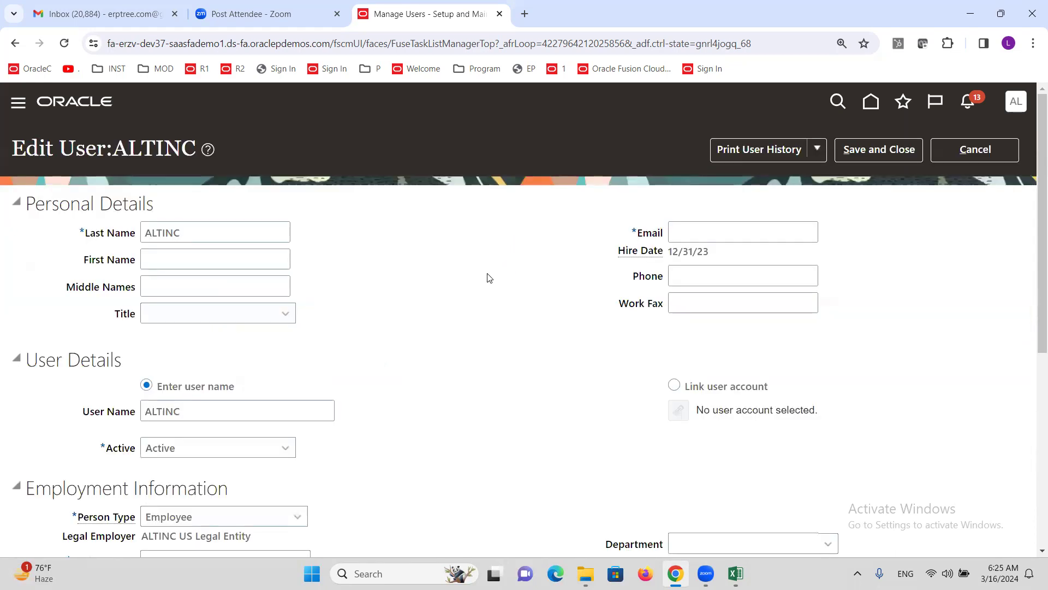
Step: Enter the ALTINC user's e-mail address
left_click(707, 237)
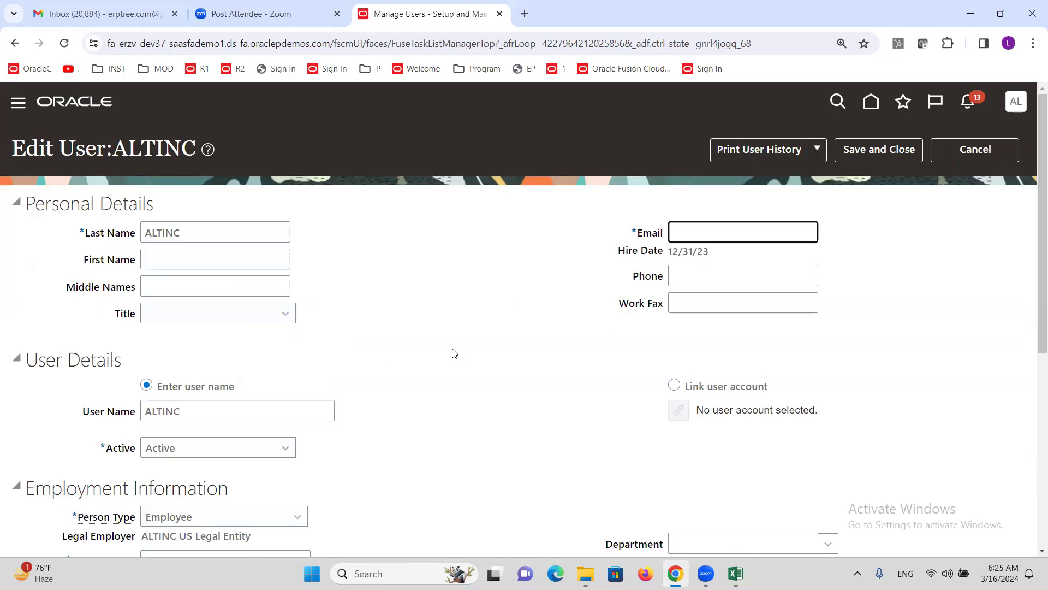
scroll(485, 456, "down", 5)
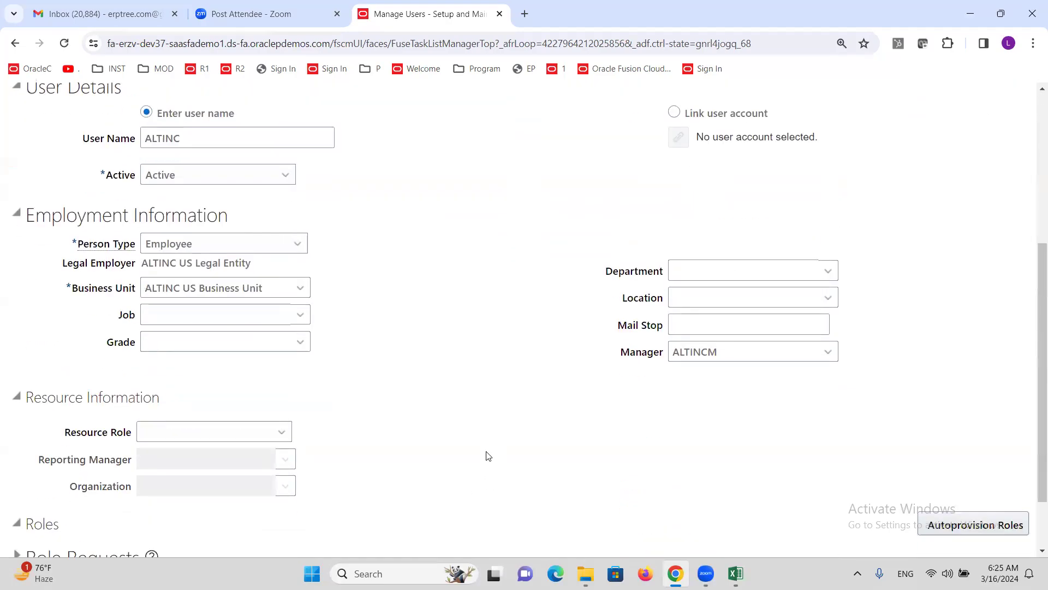
scroll(513, 445, "up", 5)
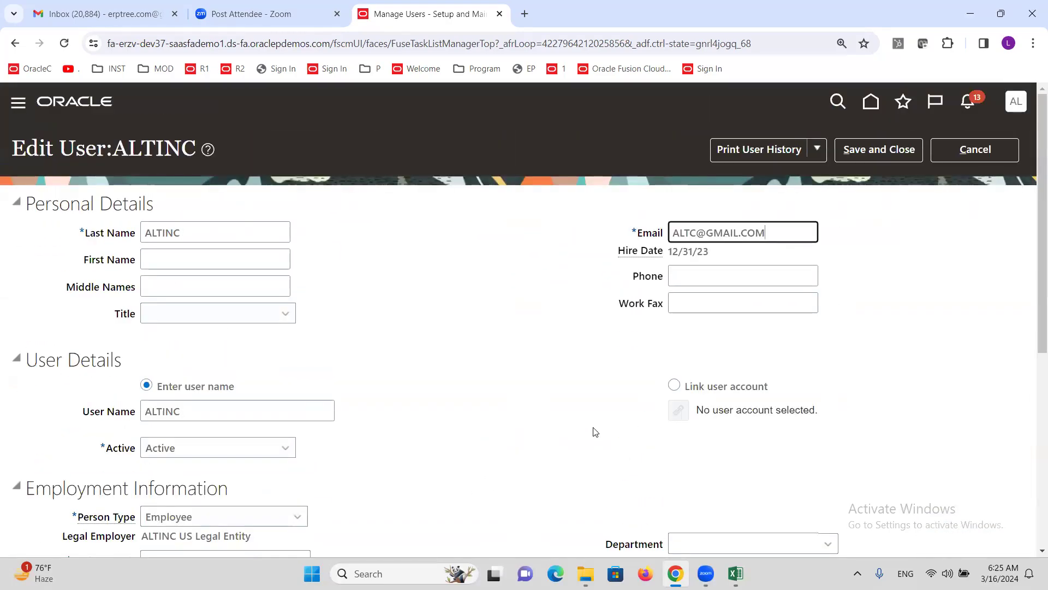
scroll(655, 434, "down", 5)
Step: Replace manager ALTINCM with ALTMANAGER, save the user, and rerun the search
double_click(734, 359)
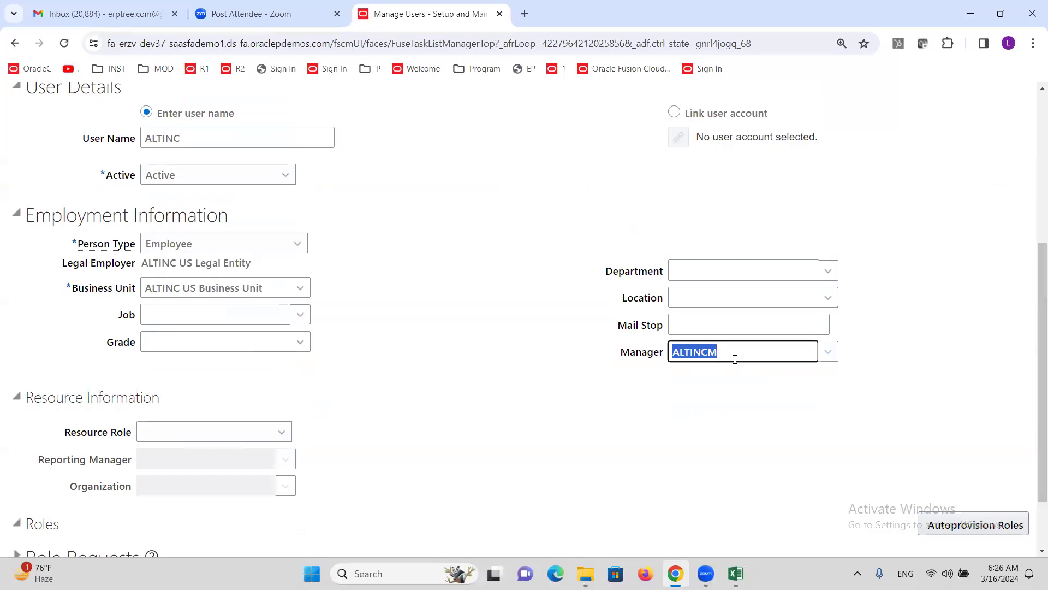
key("BackSpace")
type("ALTMA")
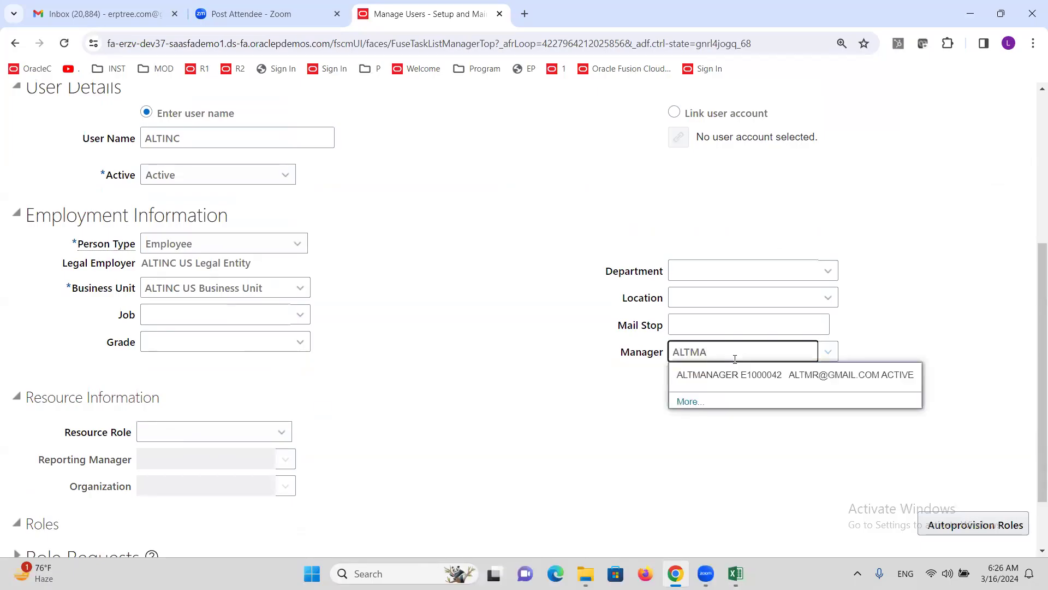
left_click(740, 375)
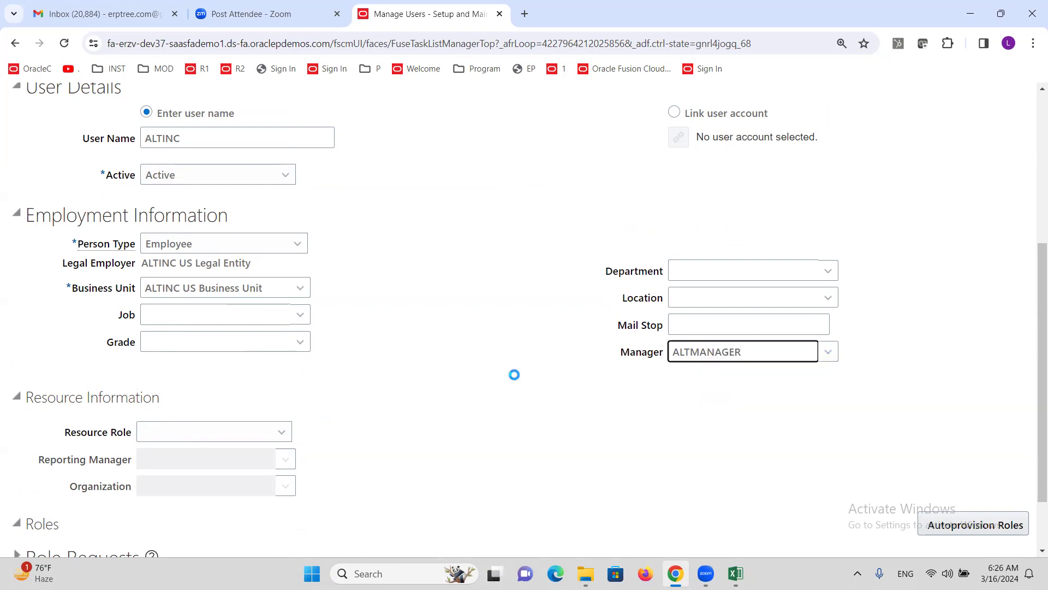
scroll(512, 375, "up", 5)
left_click(893, 152)
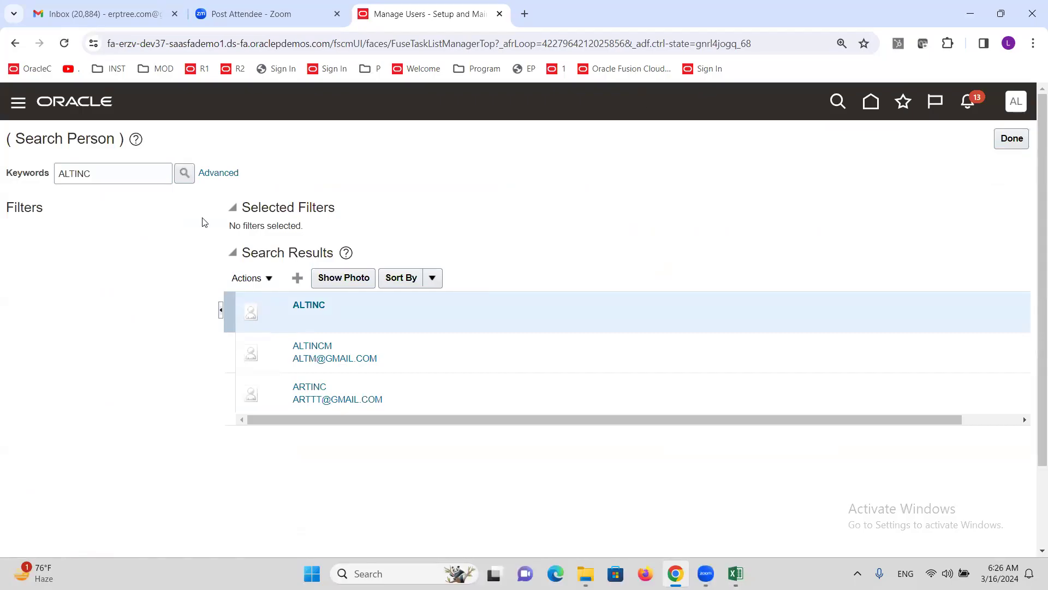
left_click(186, 173)
left_click(735, 573)
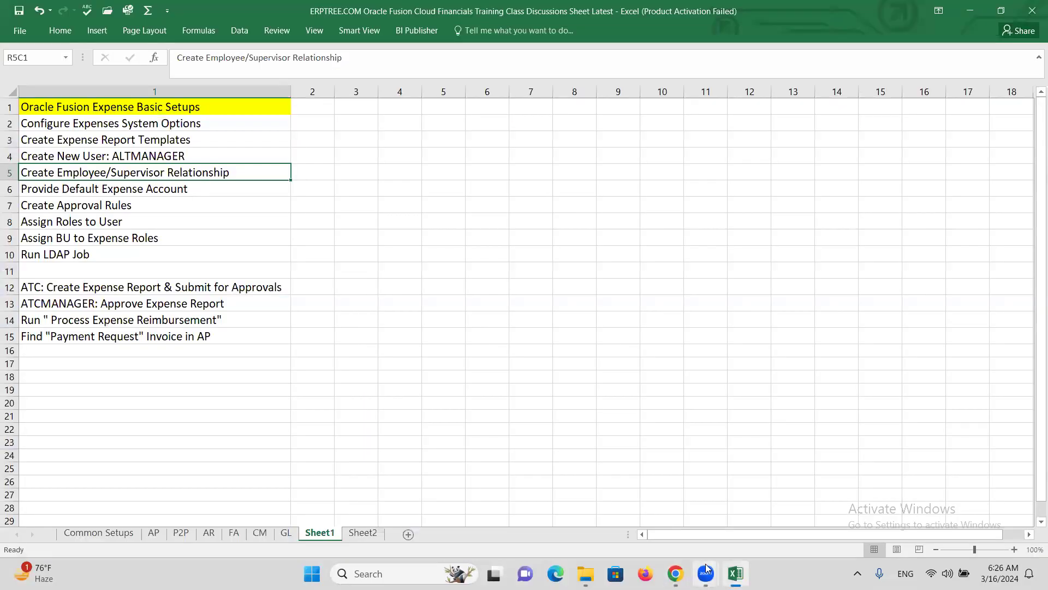
left_click(116, 190)
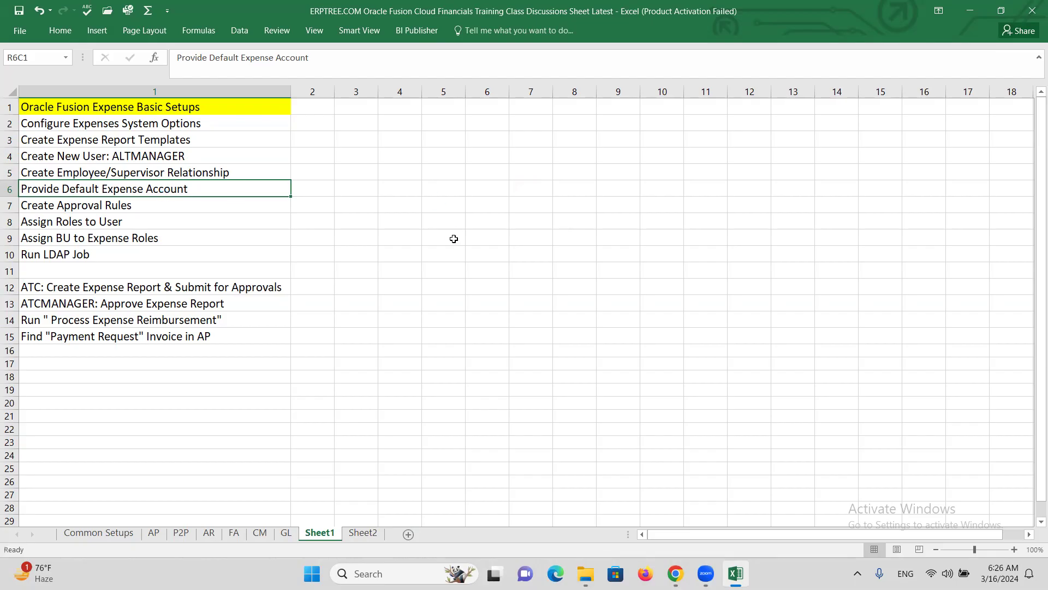
key("alt+Tab")
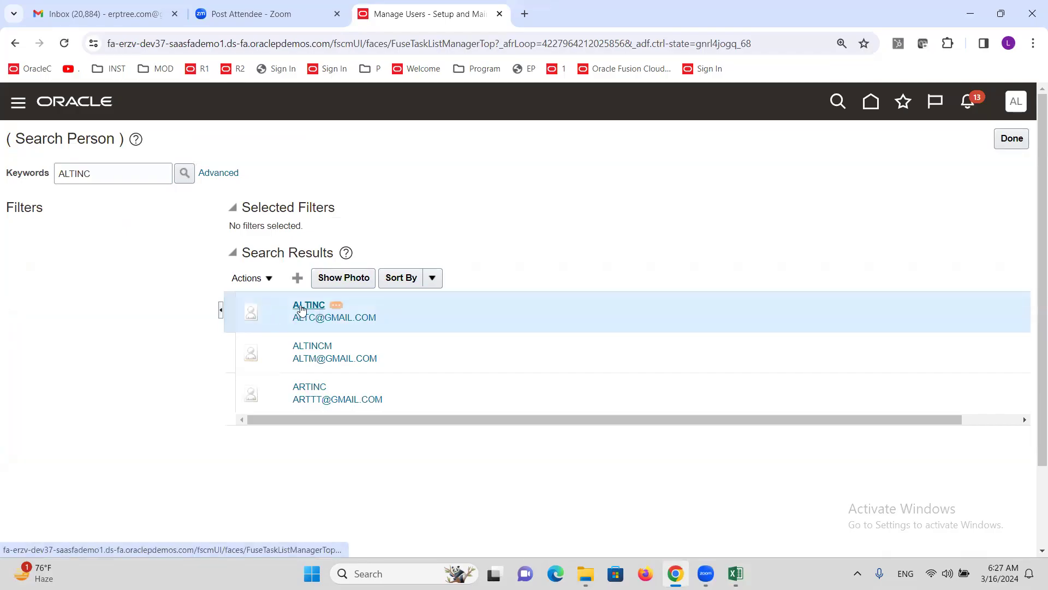
Step: Open ALTINC's expense information and enter 'ALT Address' as Address Line 1
left_click(268, 282)
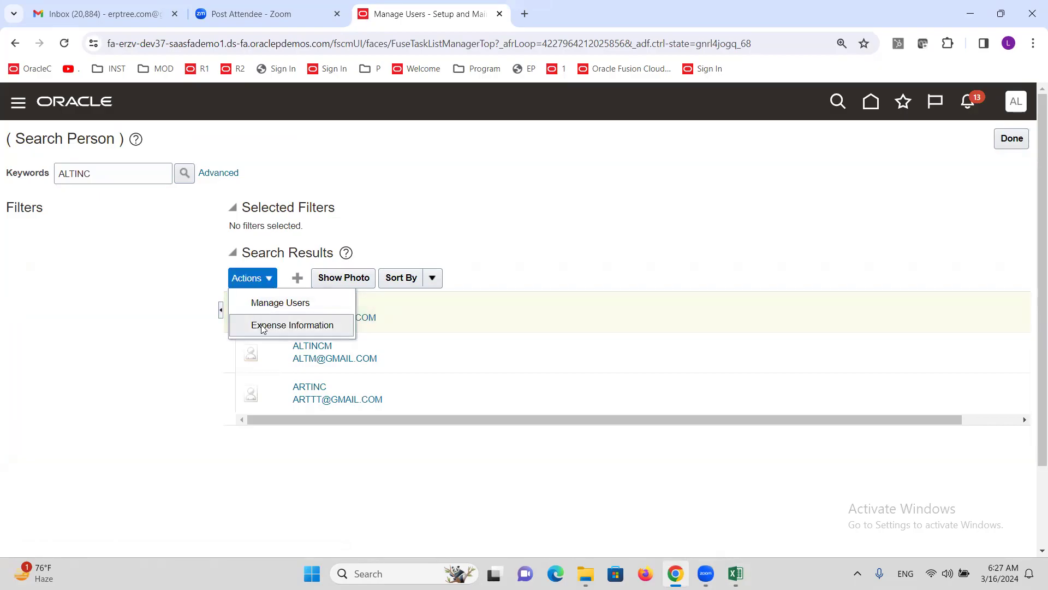
left_click(262, 327)
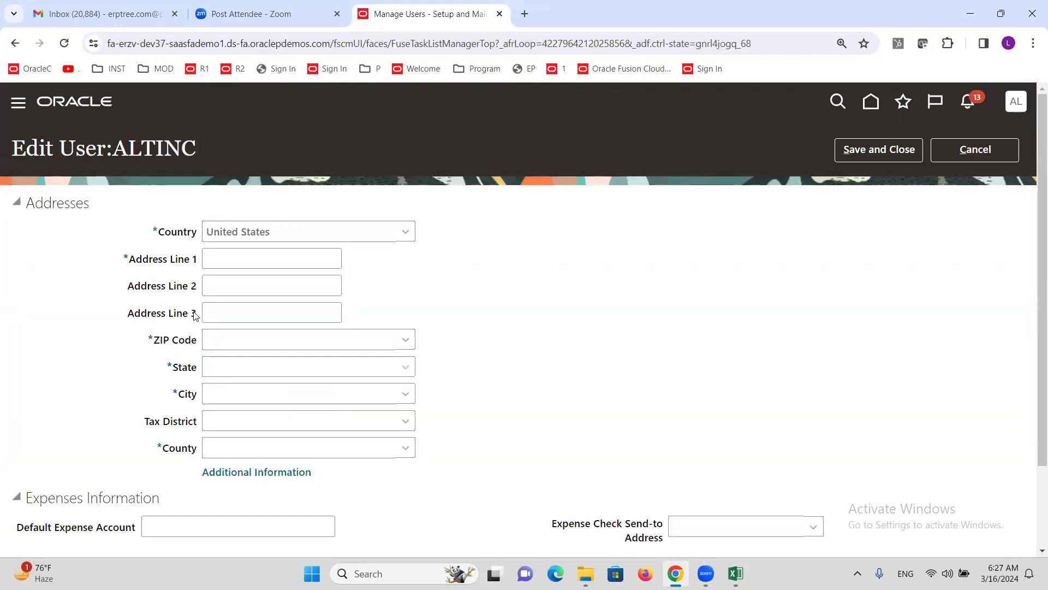
left_click(232, 259)
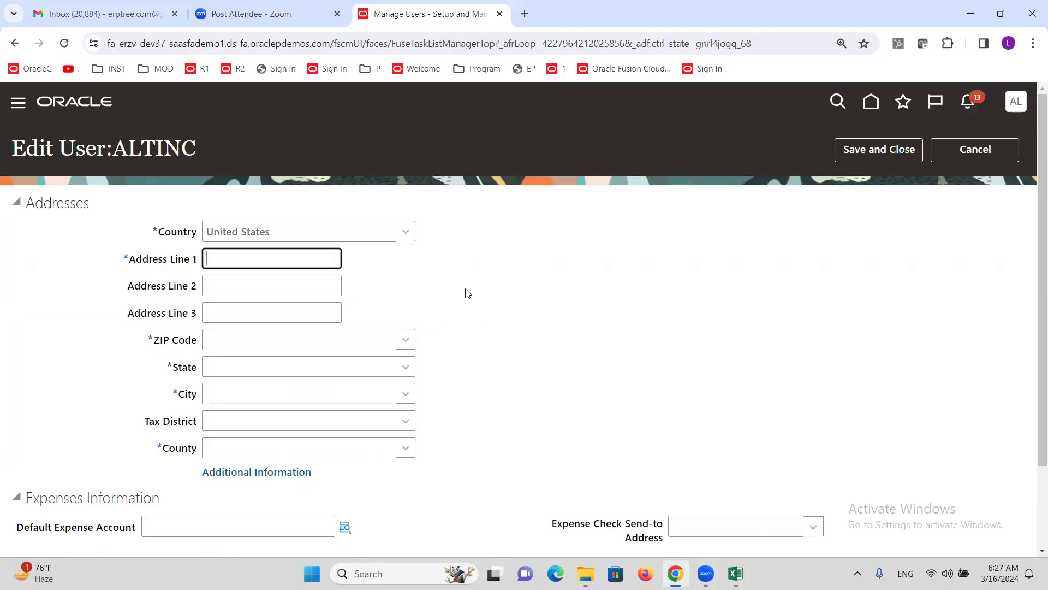
key("BackSpace")
type("ALT Address")
key("Tab")
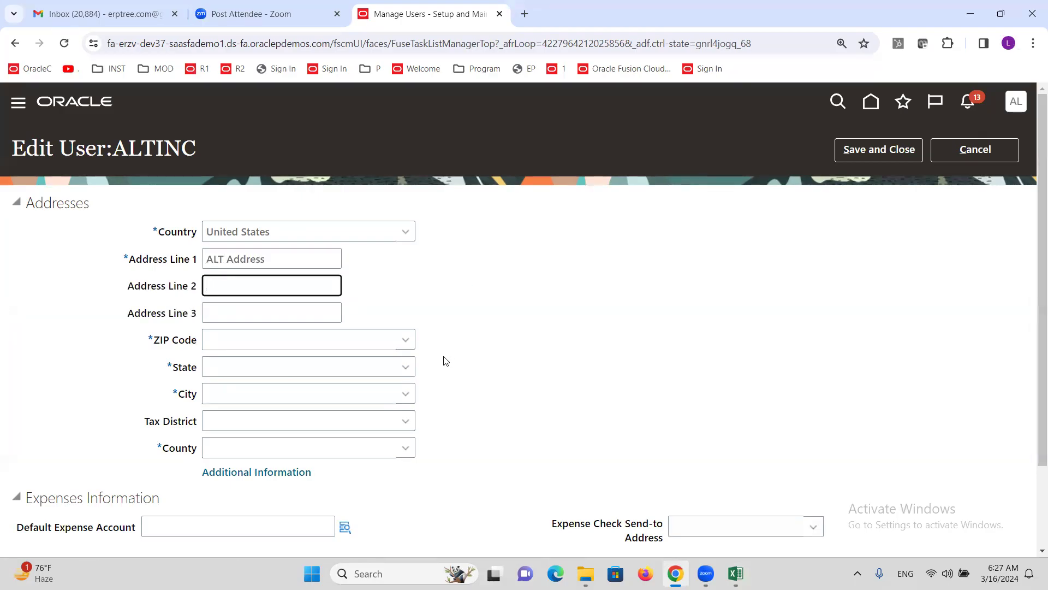
Step: Pick the first ZIP code matching '5' so the Minneapolis state, city and county fill in
left_click(408, 338)
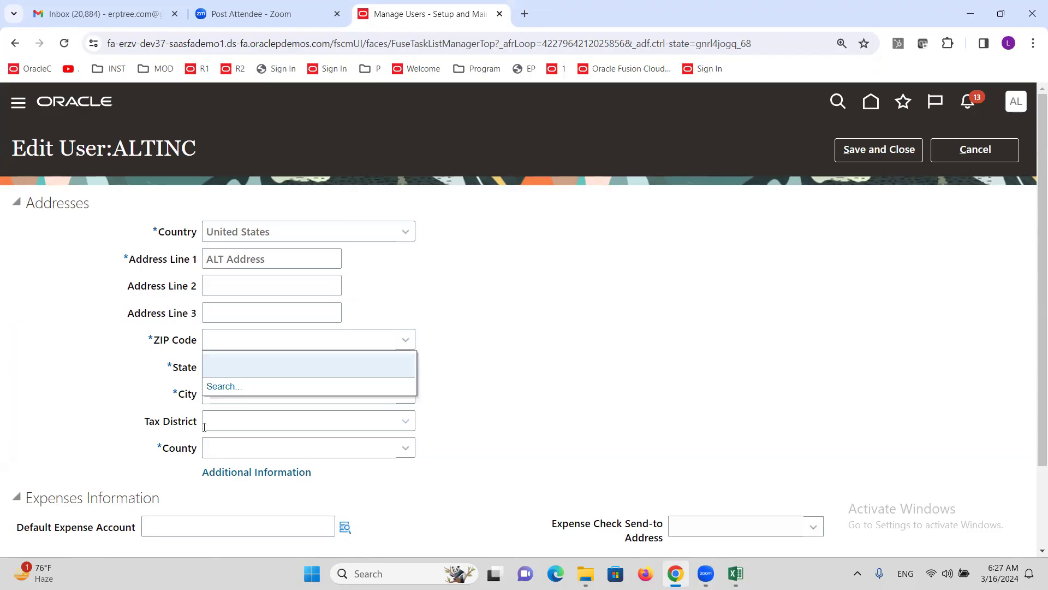
left_click(225, 386)
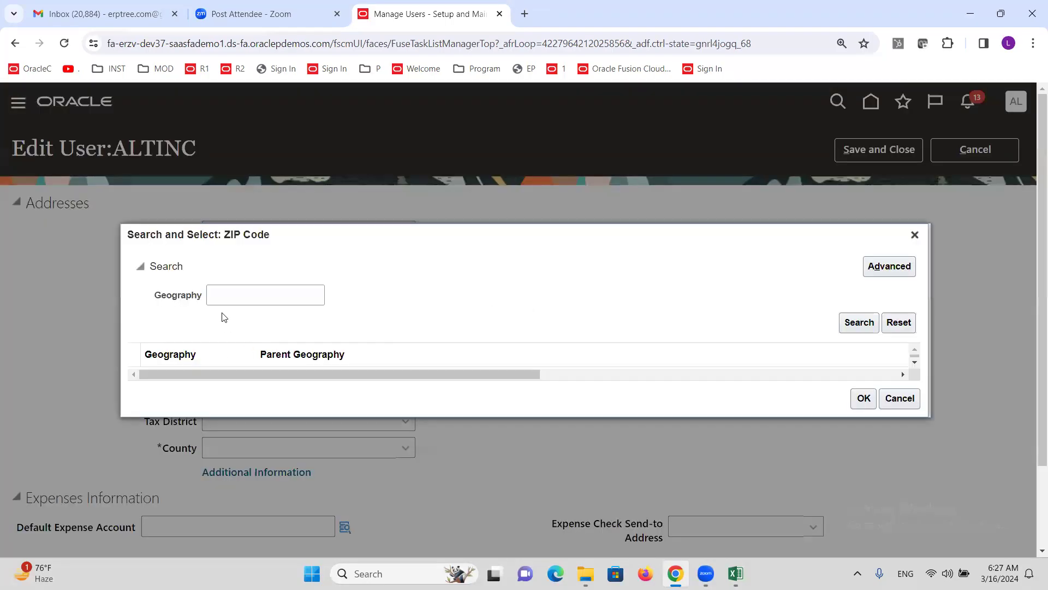
left_click(228, 292)
type("5")
left_click(858, 325)
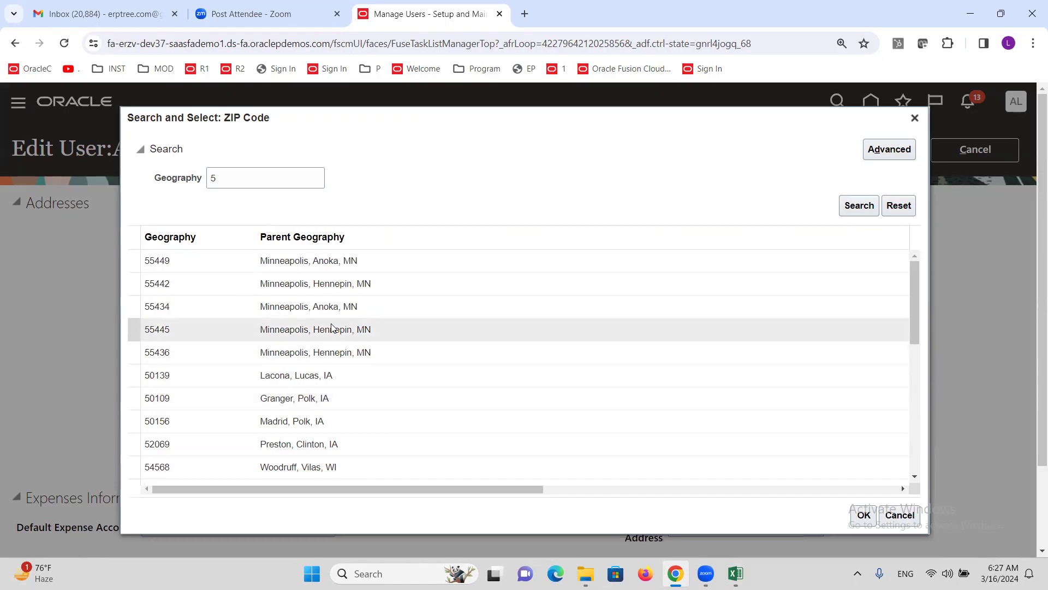
left_click(863, 514)
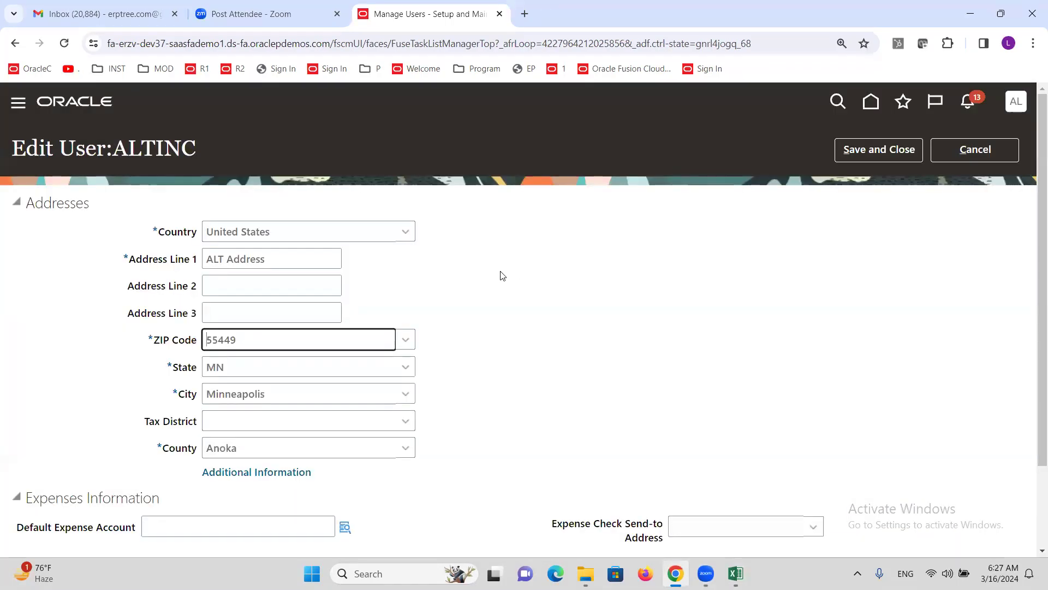
scroll(499, 273, "down", 2)
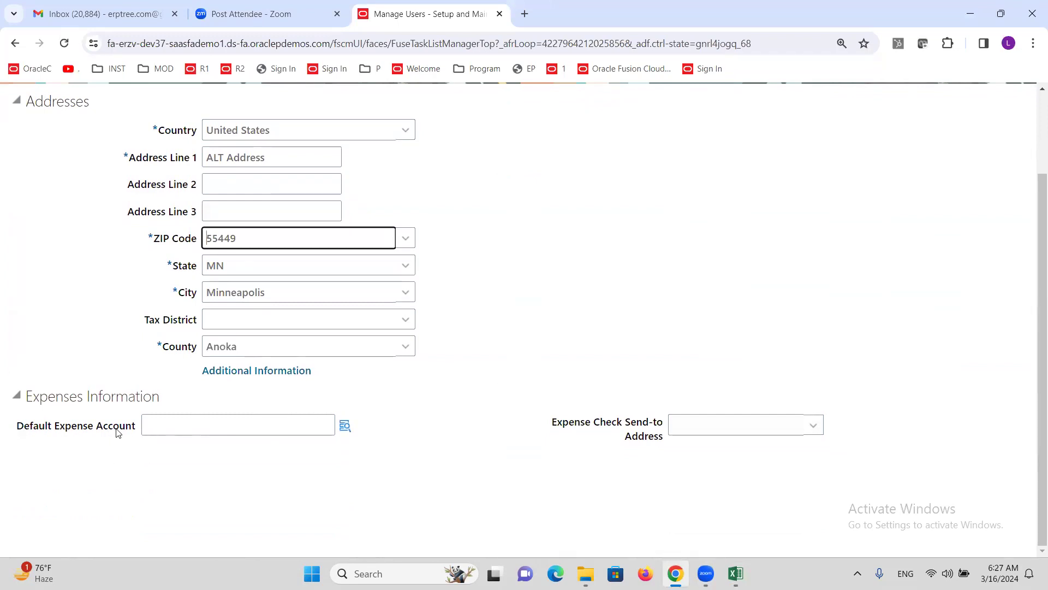
scroll(171, 417, "up", 2)
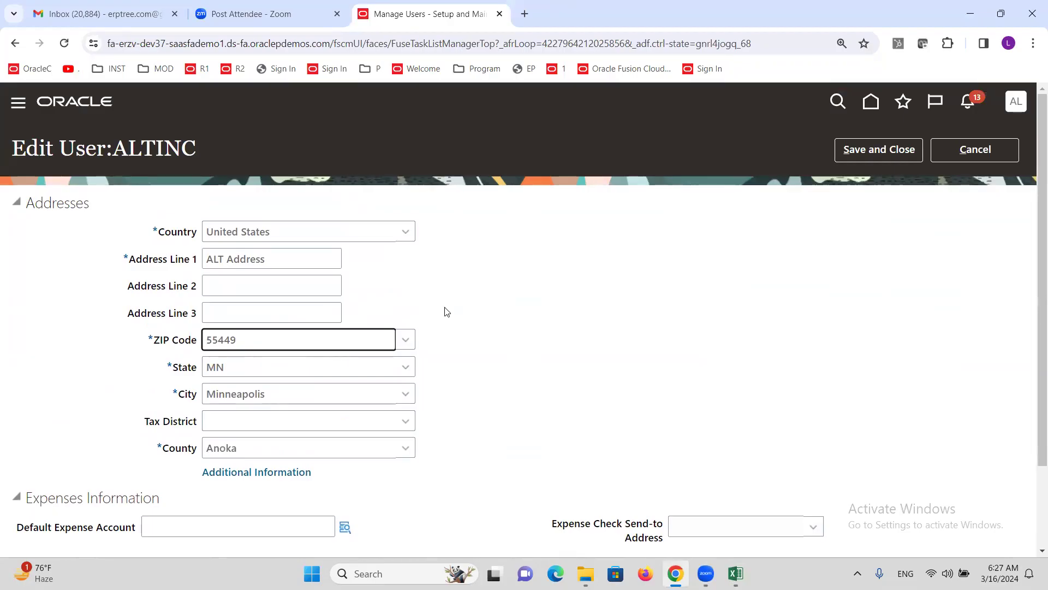
scroll(445, 312, "down", 2)
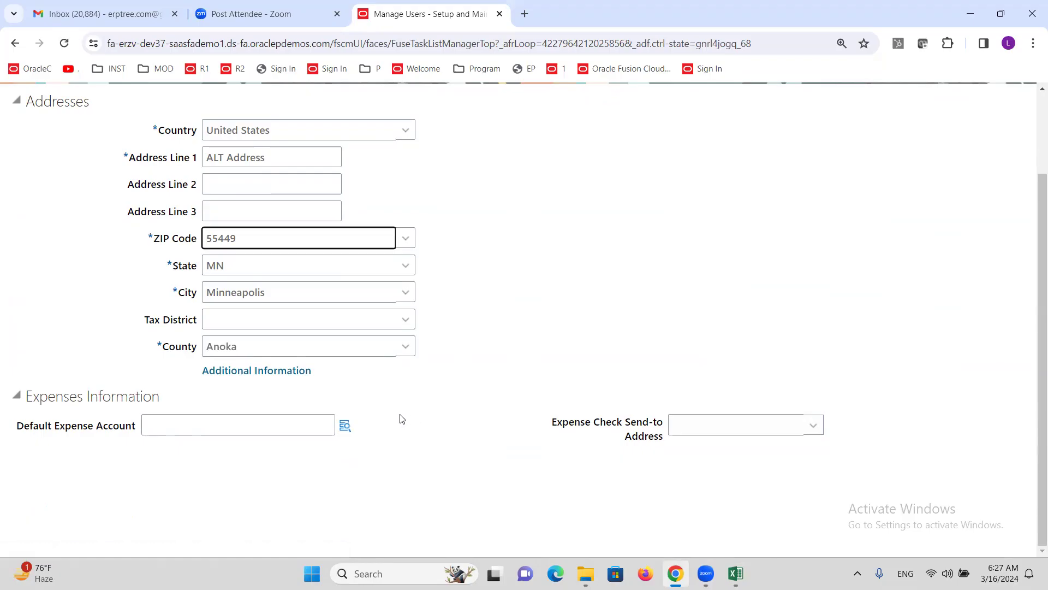
scroll(389, 426, "up", 2)
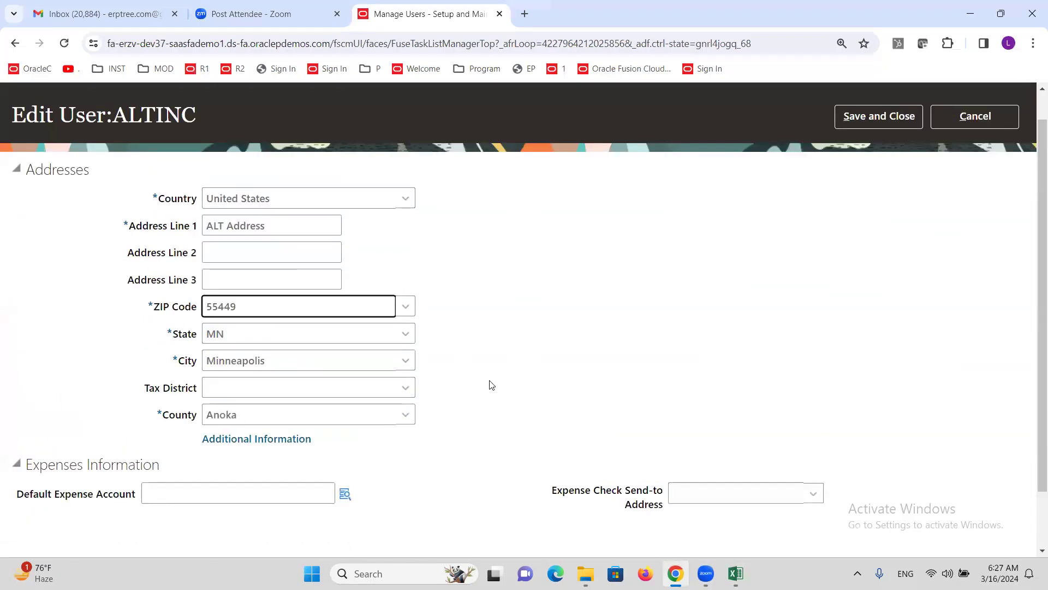
scroll(467, 434, "down", 2)
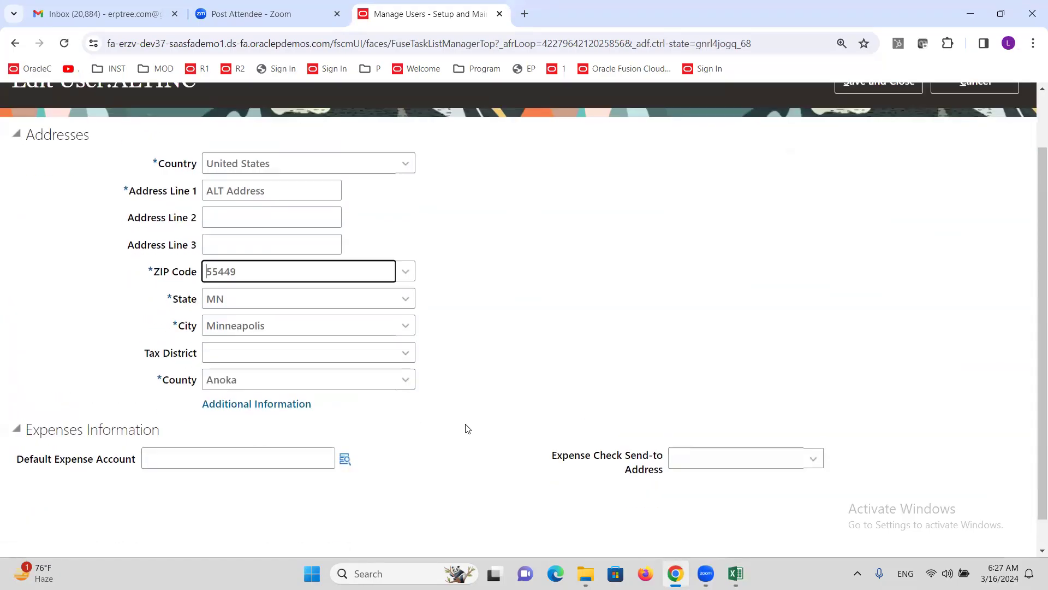
Step: Set the default expense account to company 1000 and cost center 1000 Finance, then search account values
left_click(344, 426)
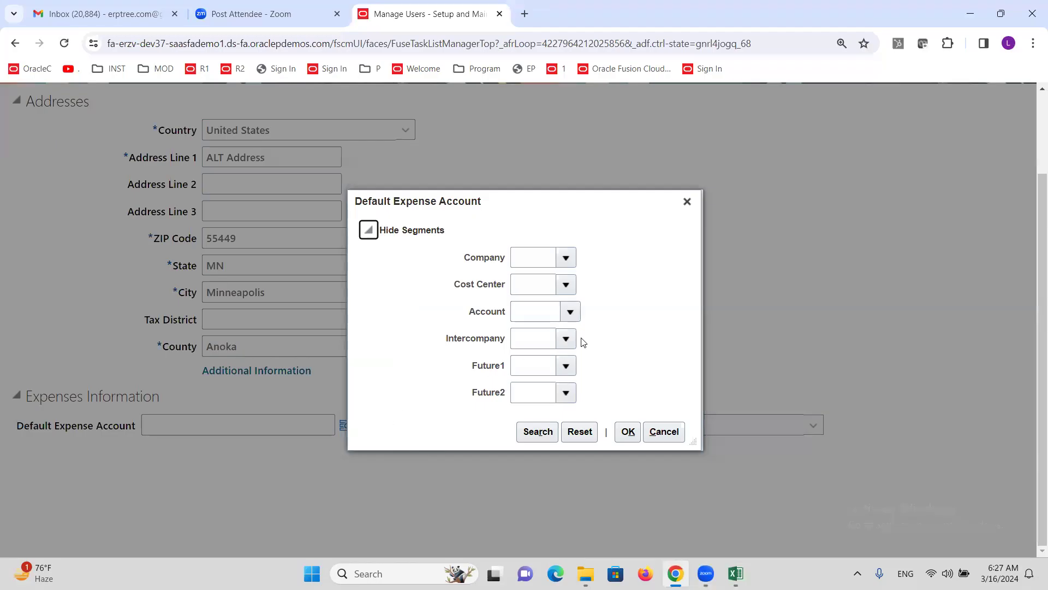
left_click(566, 258)
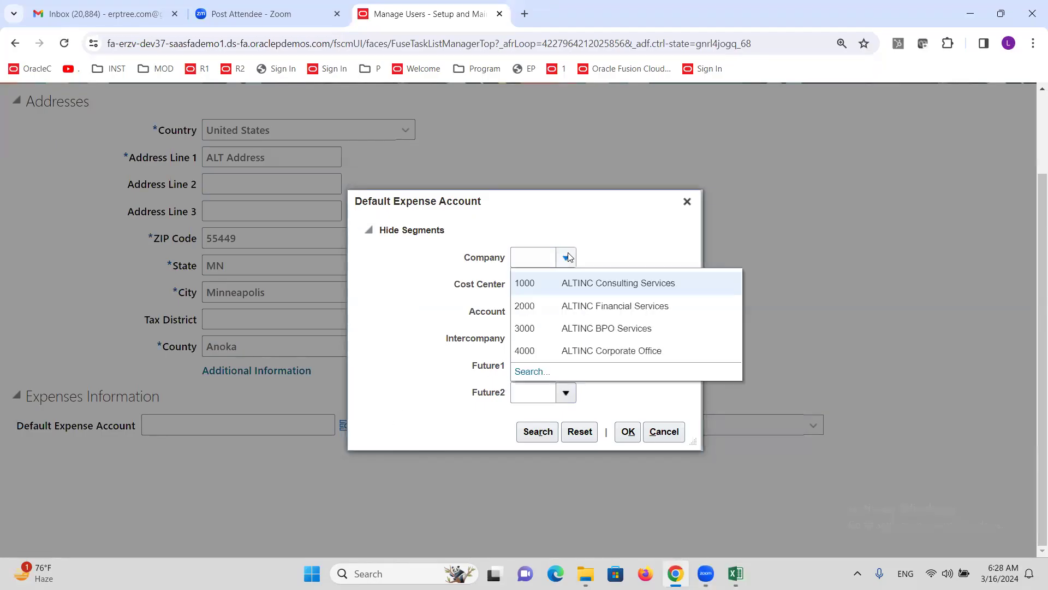
left_click(579, 282)
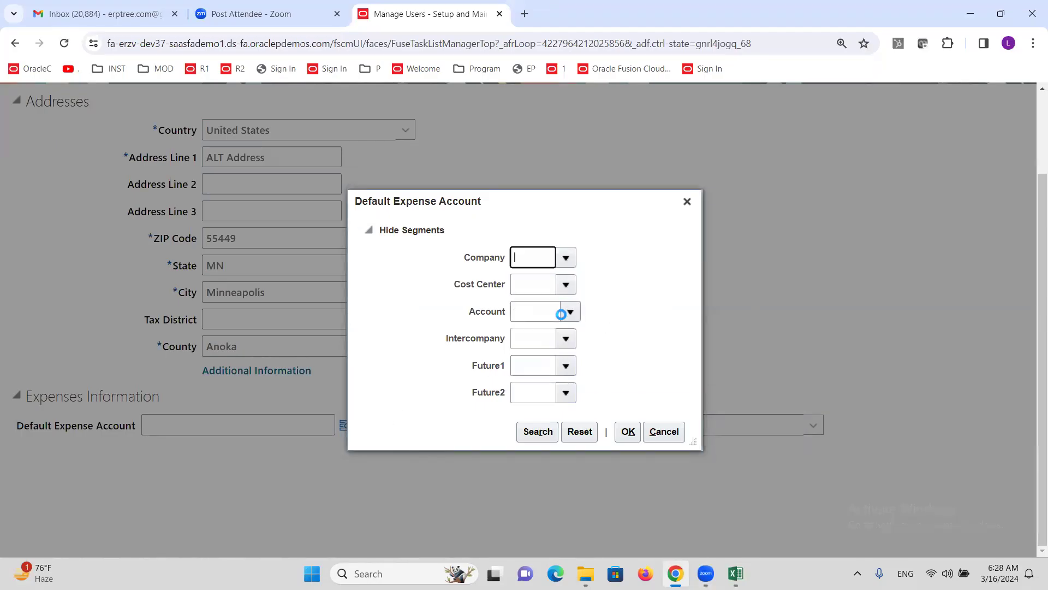
left_click(565, 286)
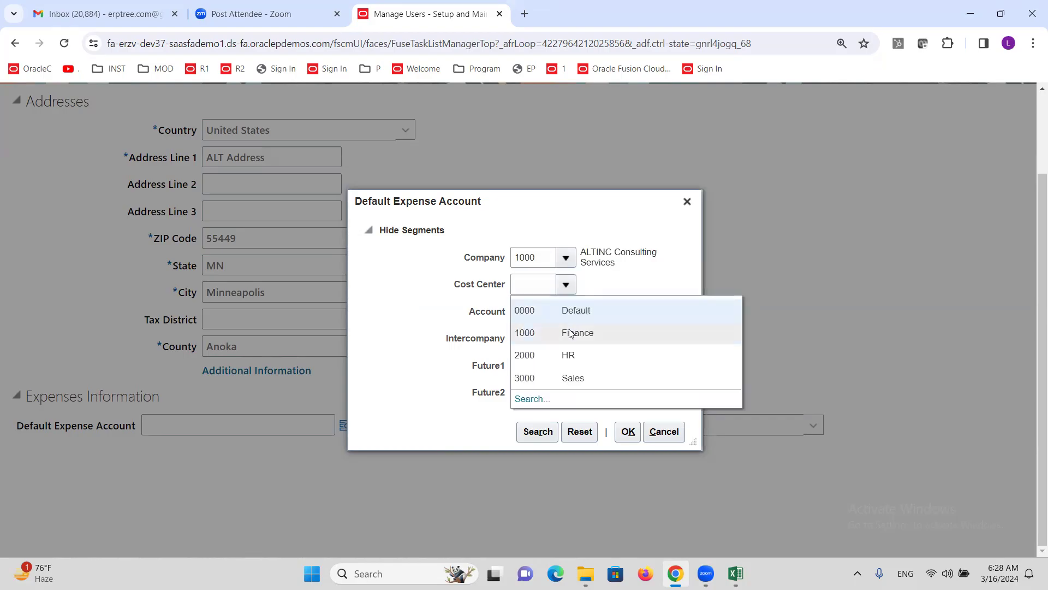
left_click(567, 338)
left_click(570, 311)
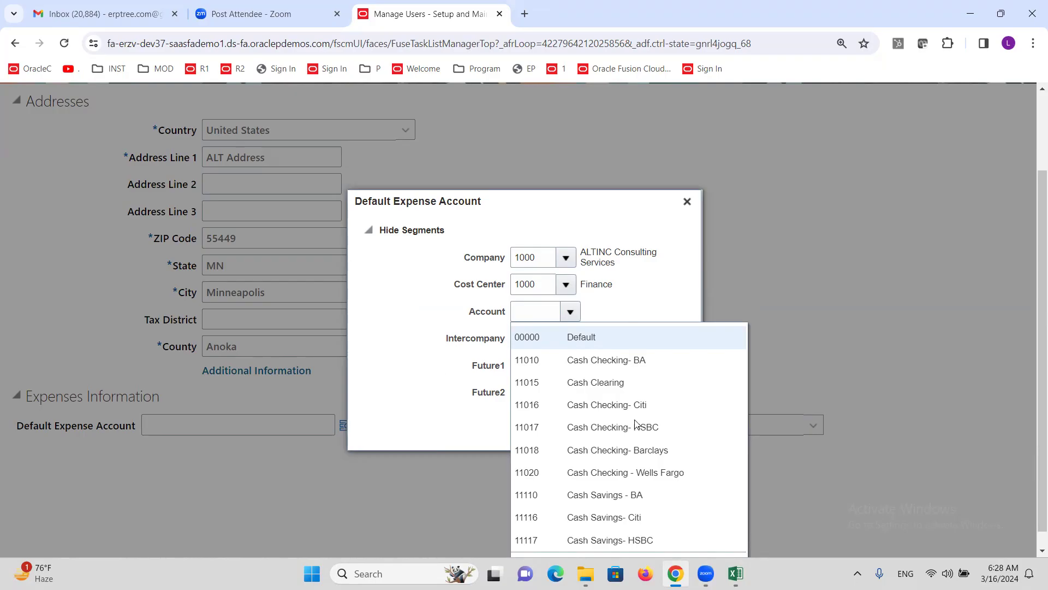
scroll(705, 287, "down", 1)
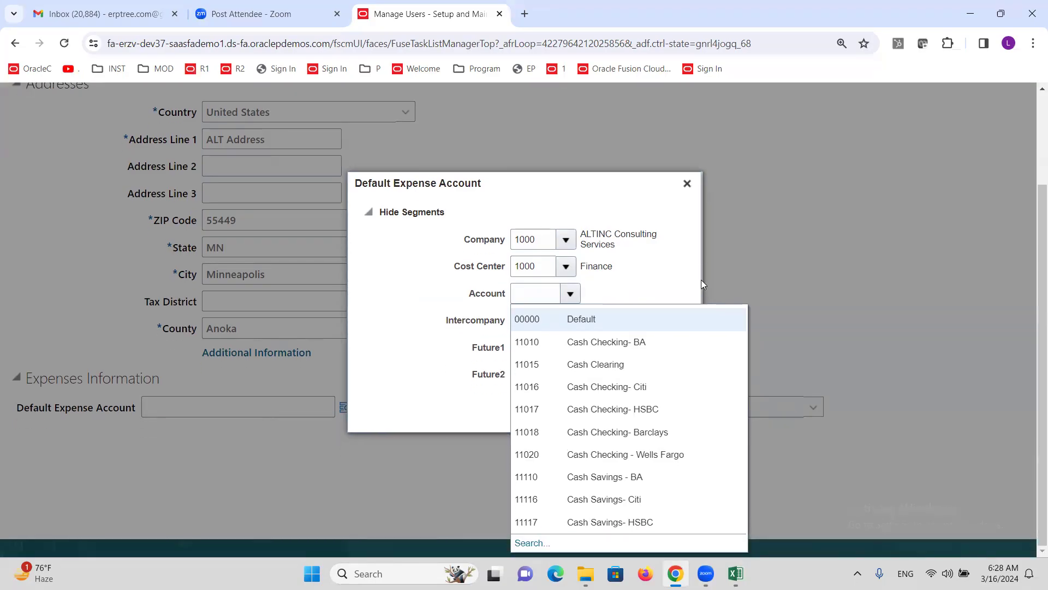
left_click(526, 545)
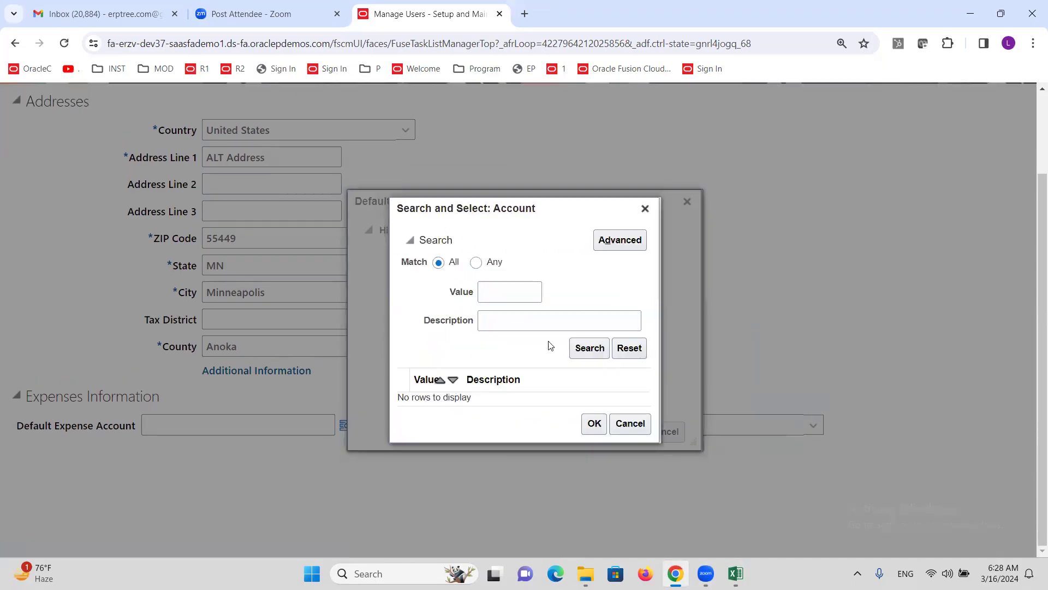
Step: Run an advanced account search for descriptions containing 'Employee'
left_click(625, 243)
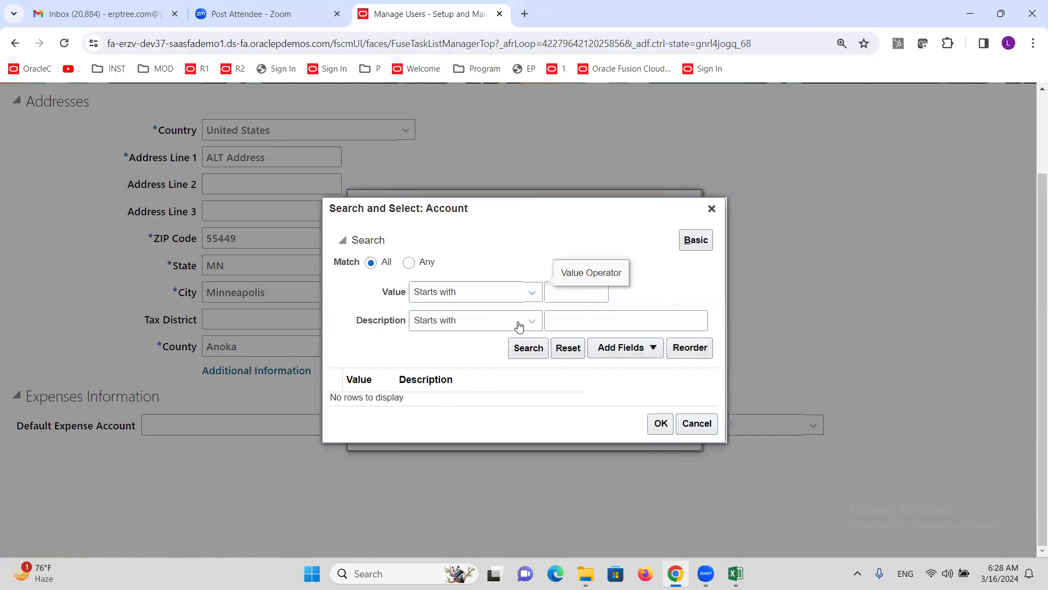
left_click(518, 326)
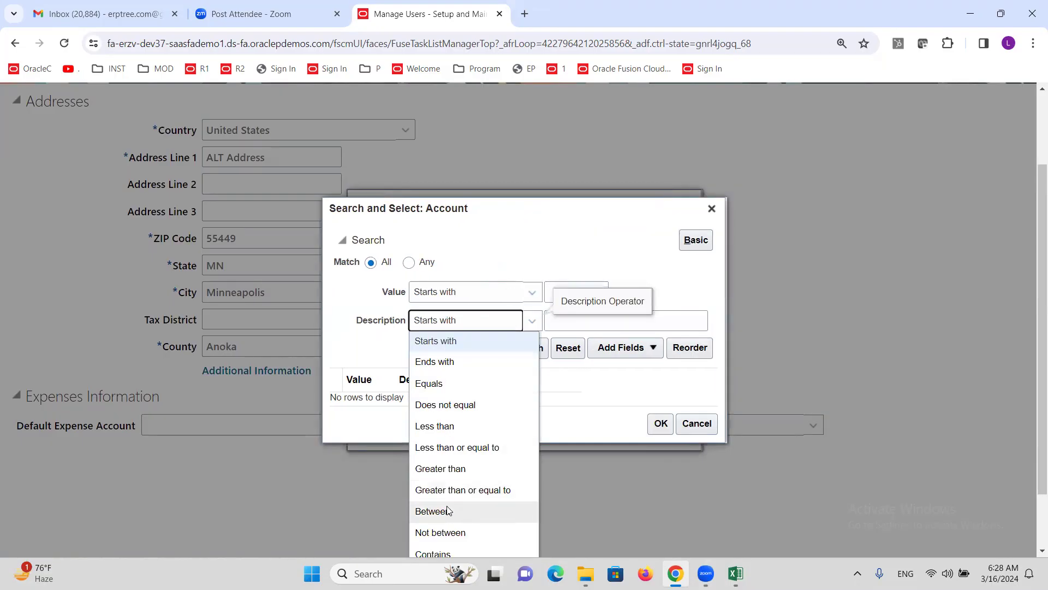
left_click(449, 553)
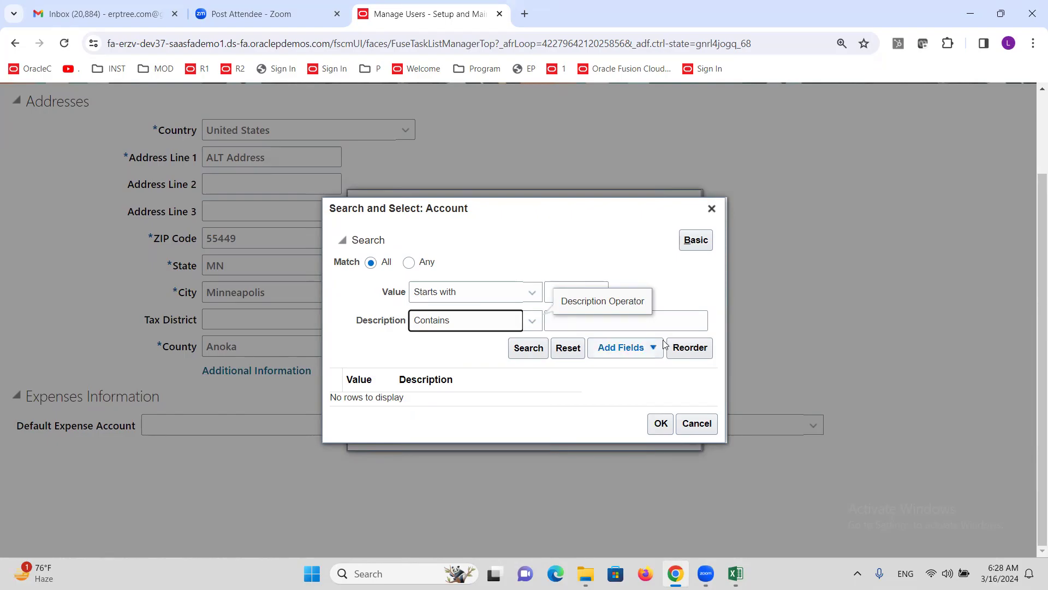
left_click(664, 322)
type("Em")
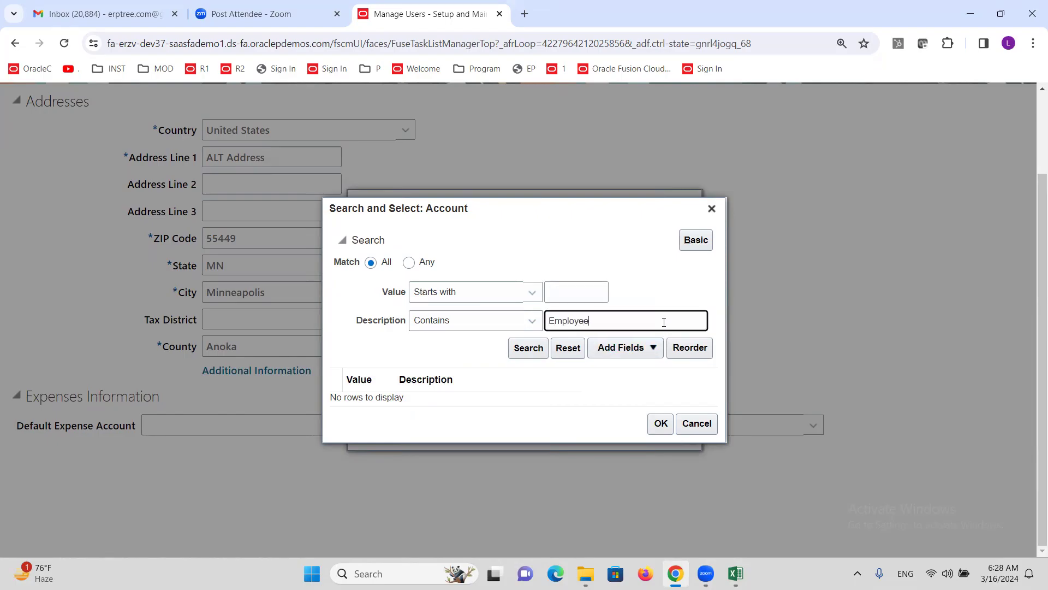
type("ployee")
left_click(540, 348)
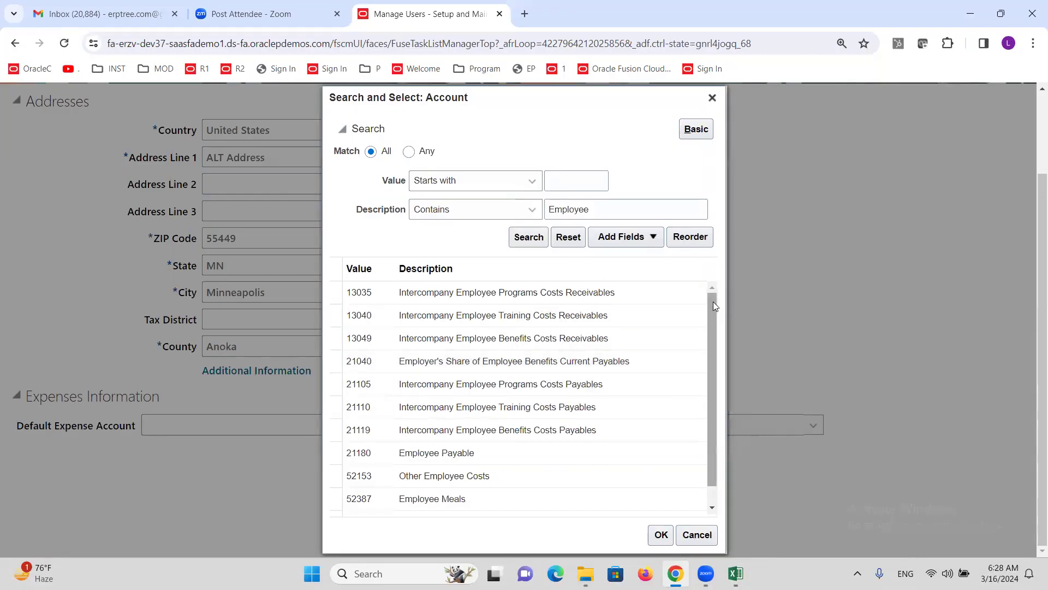
Step: Choose 52387 Employee Meals as the account segment
scroll(713, 302, "down", 1)
left_click(437, 482)
left_click(667, 542)
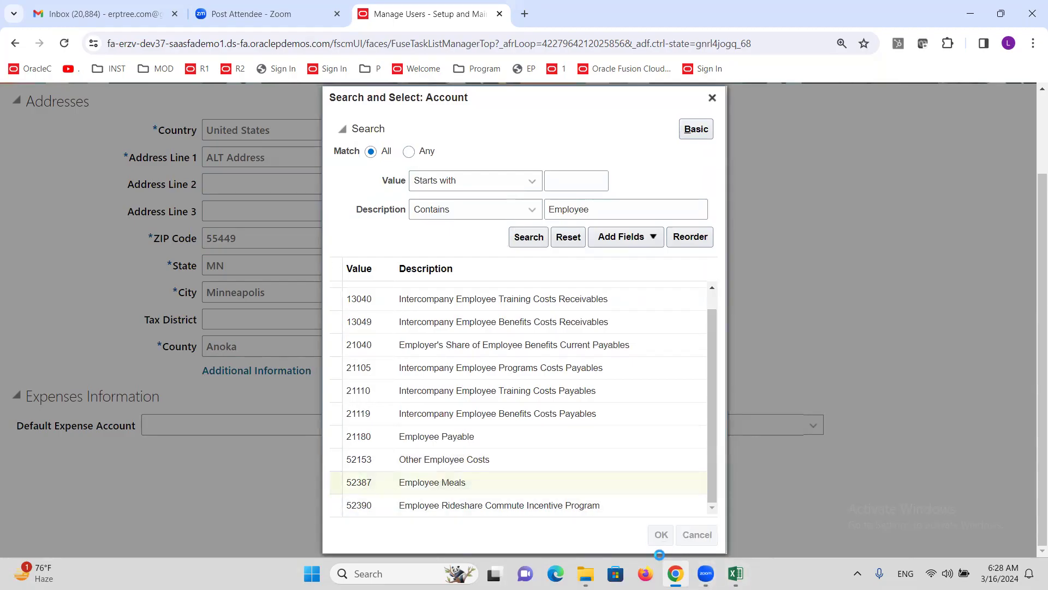
left_click(565, 340)
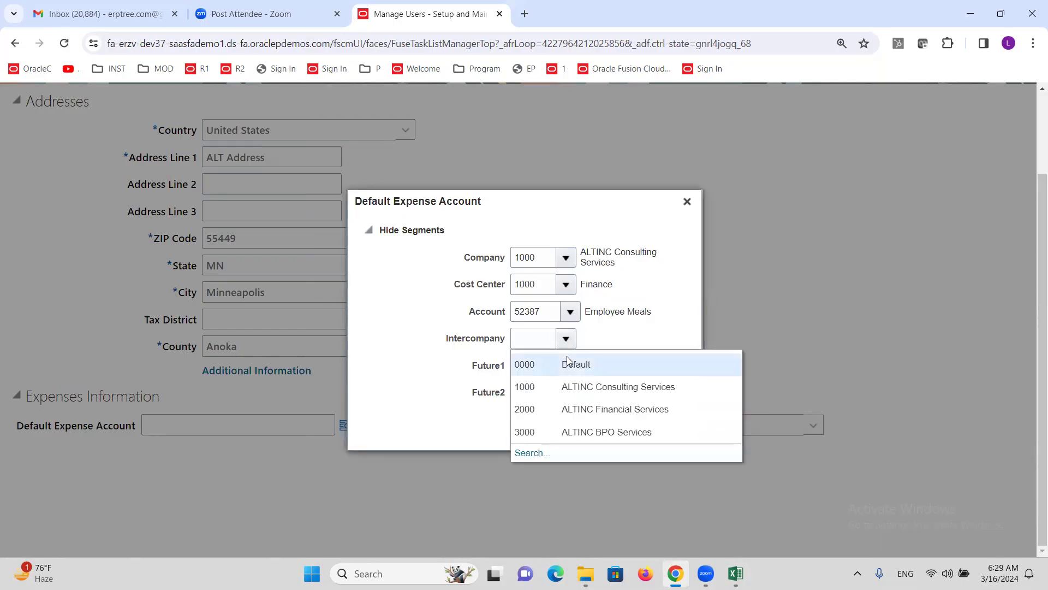
Step: Set the Intercompany, Future1 and Future2 segments to 0000 Default
left_click(567, 362)
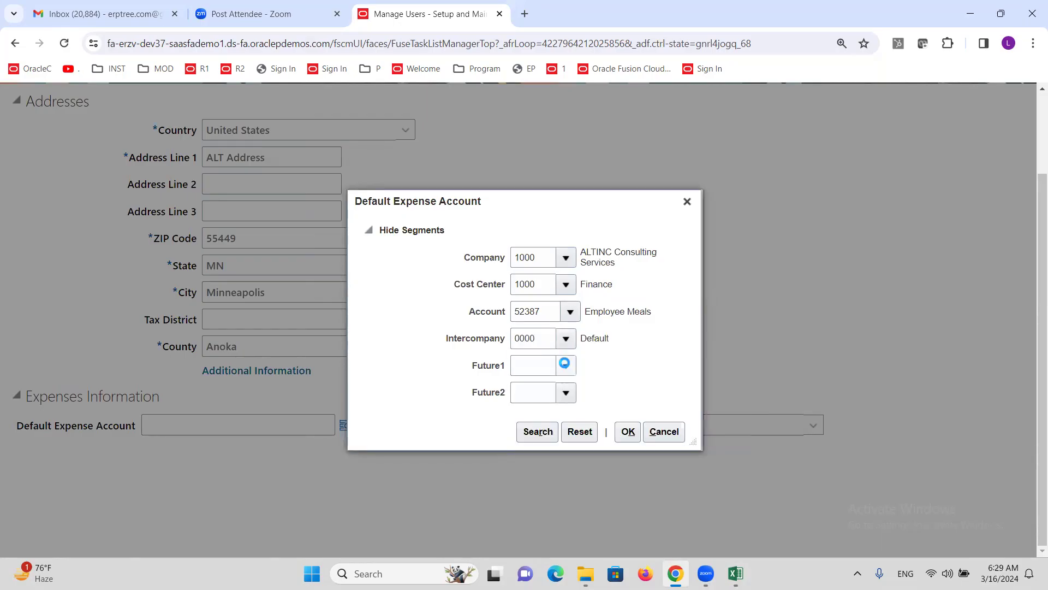
left_click(562, 390)
left_click(564, 398)
left_click(570, 418)
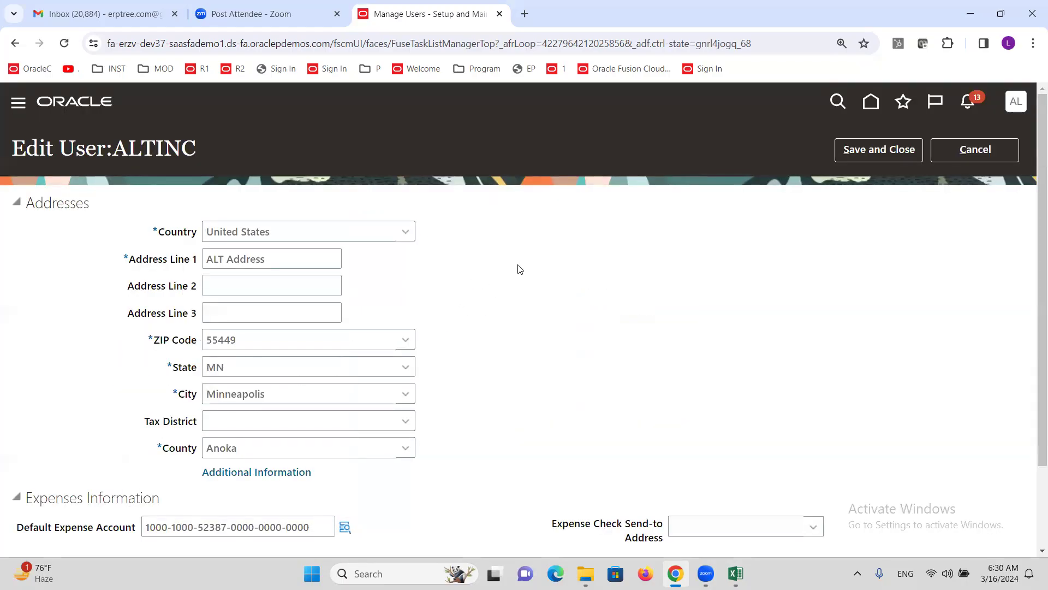
scroll(519, 269, "down", 2)
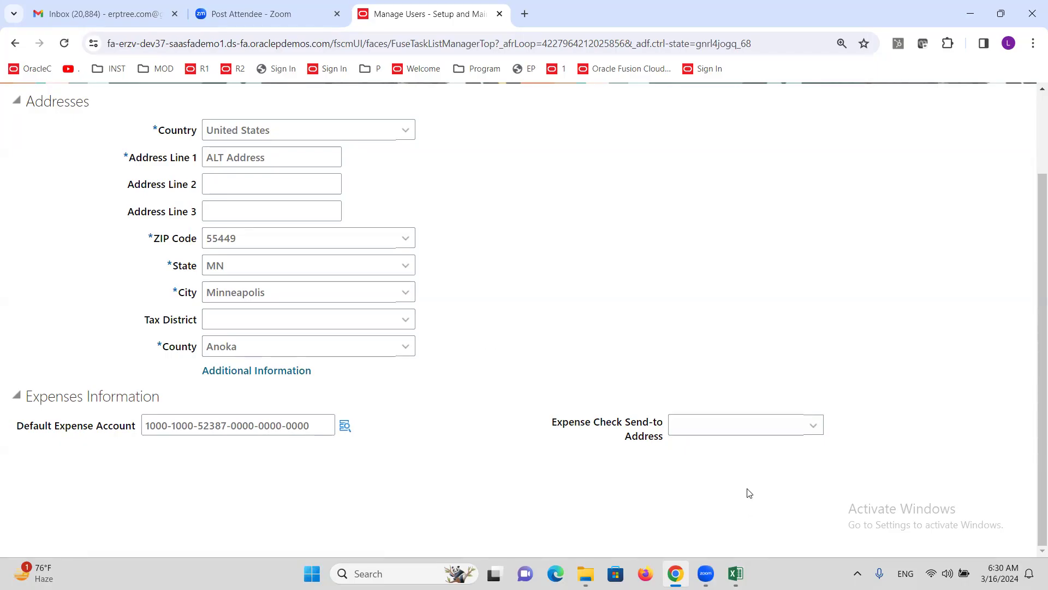
Step: Set the expense check send-to address to Office and check the 52387 account segment
left_click(793, 426)
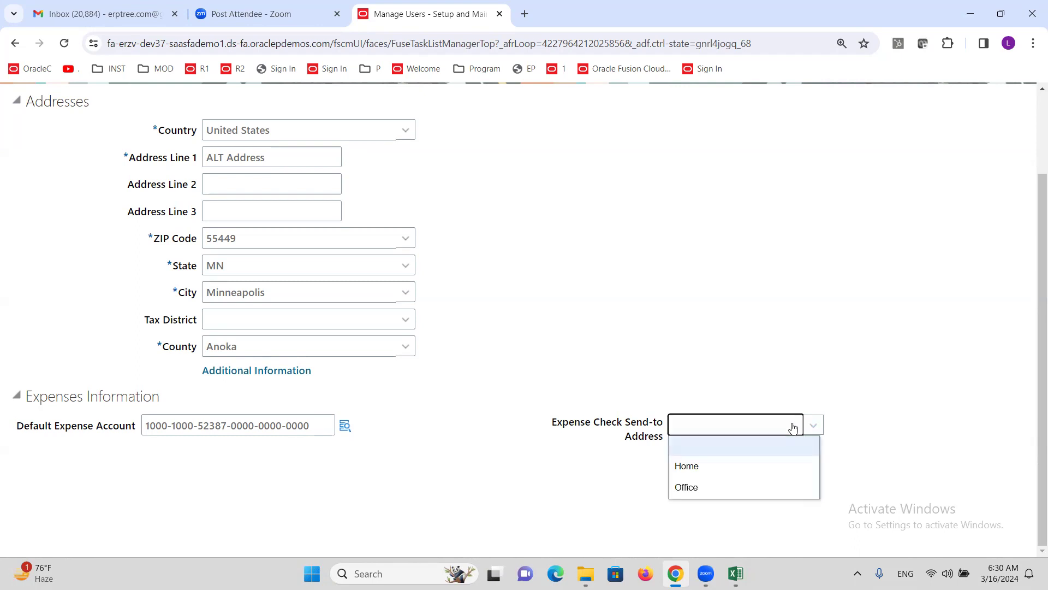
left_click(713, 490)
left_click(632, 360)
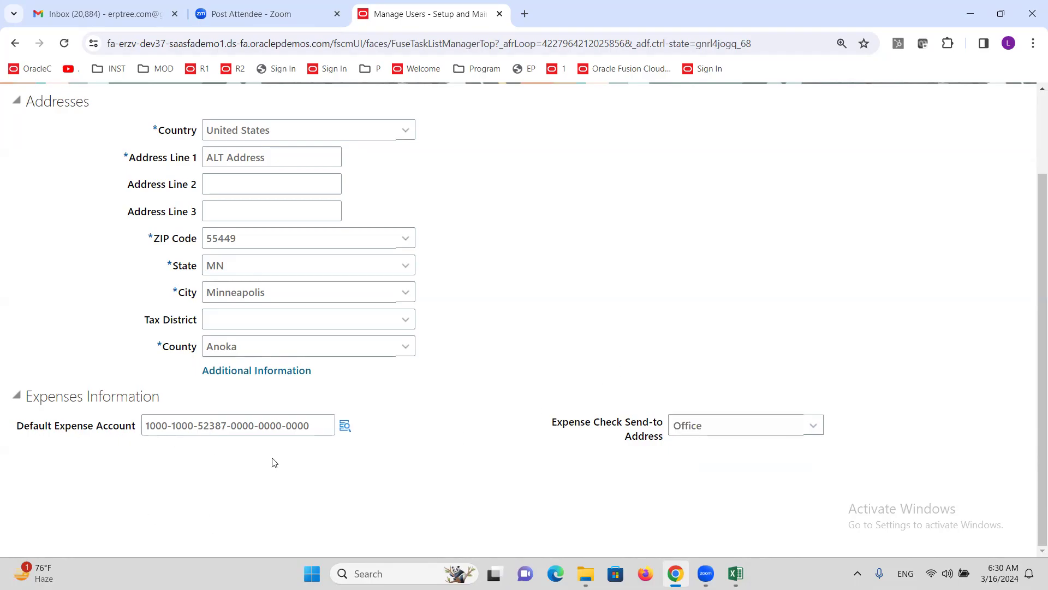
scroll(298, 382, "up", 2)
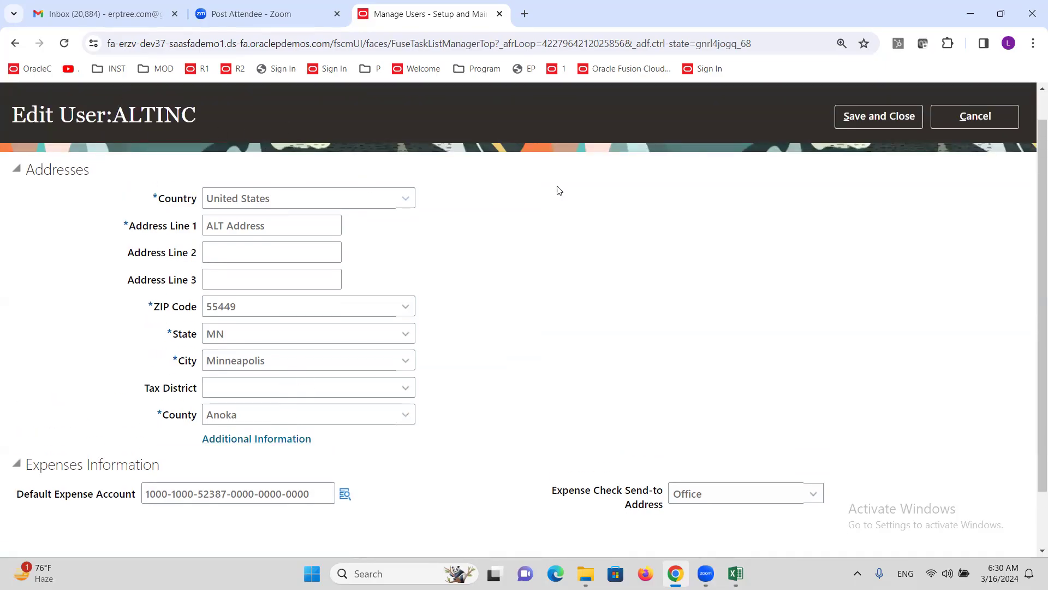
scroll(437, 231, "down", 2)
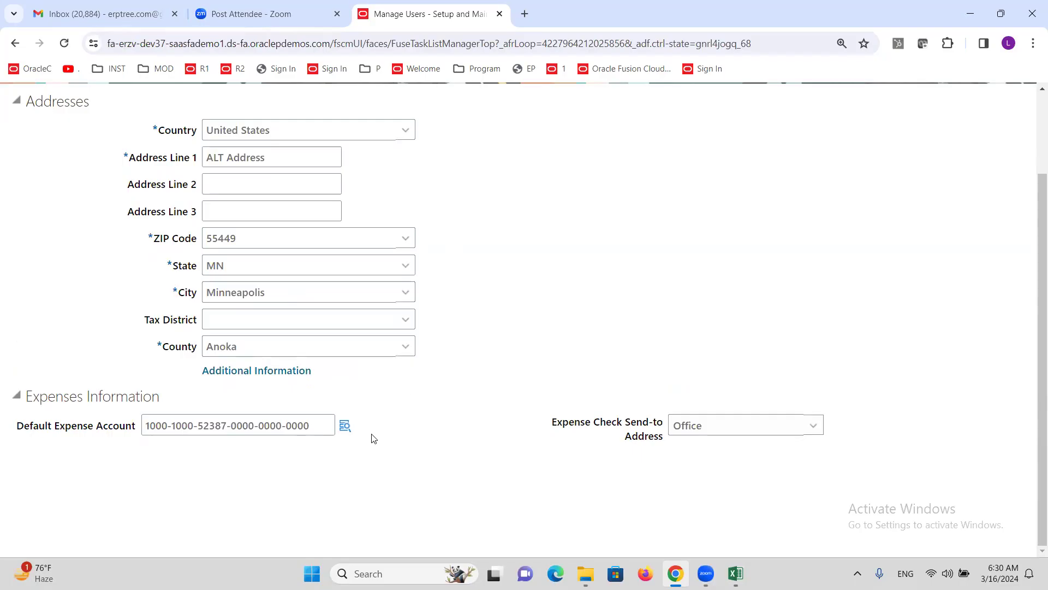
left_click_drag(310, 425, 112, 428)
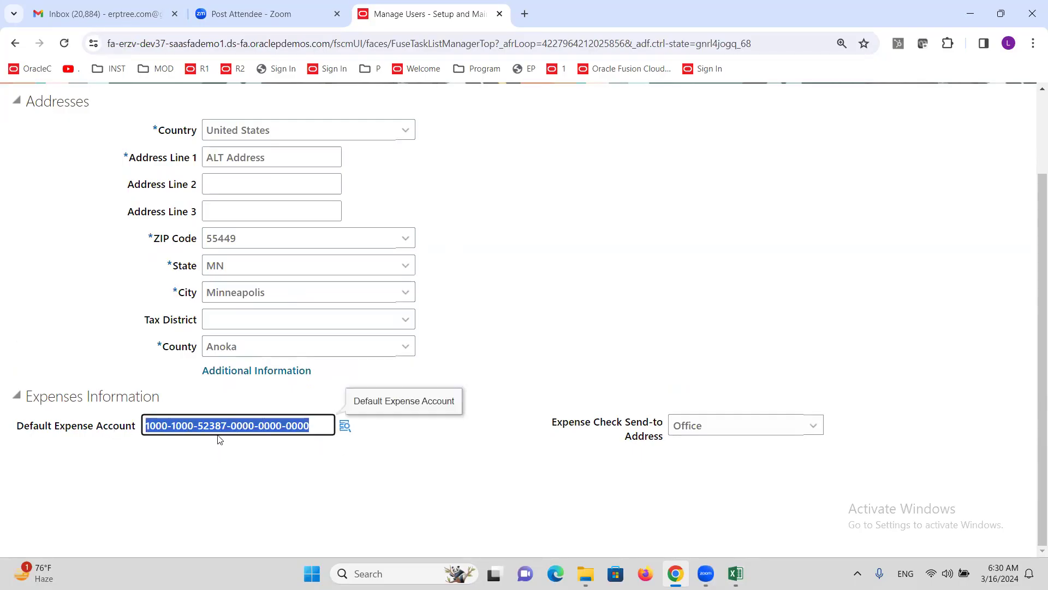
left_click_drag(199, 423, 227, 426)
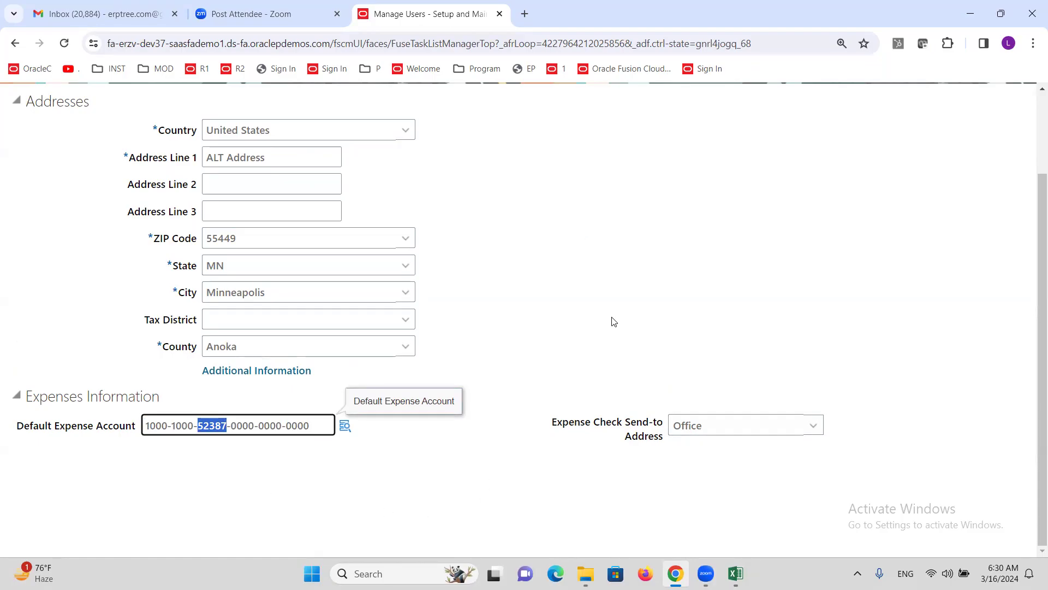
left_click(513, 425)
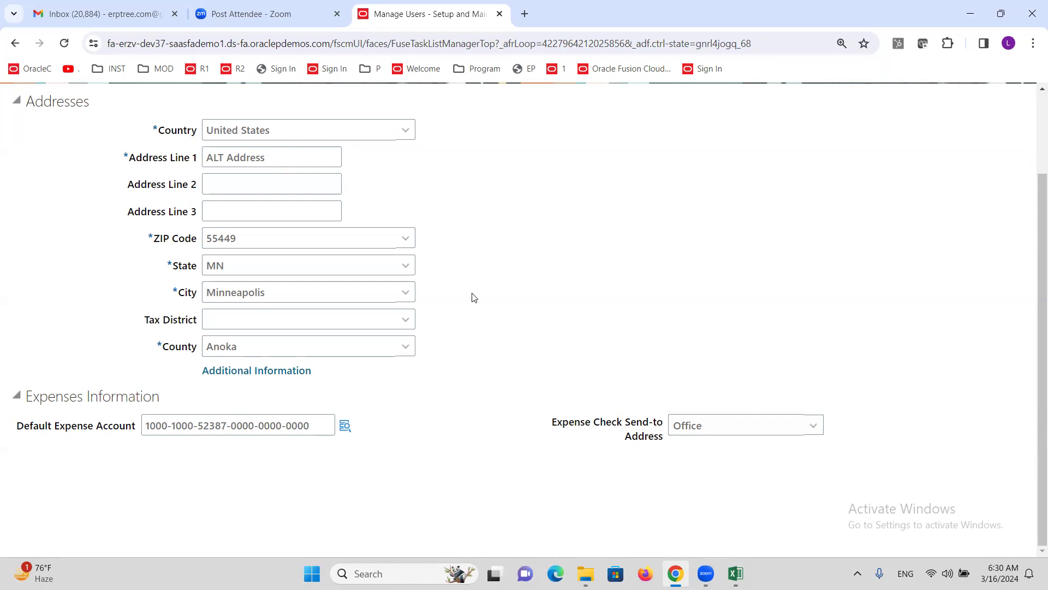
Step: Save and close ALTINC's user record, then bring the Excel setup checklist forward
scroll(474, 298, "up", 2)
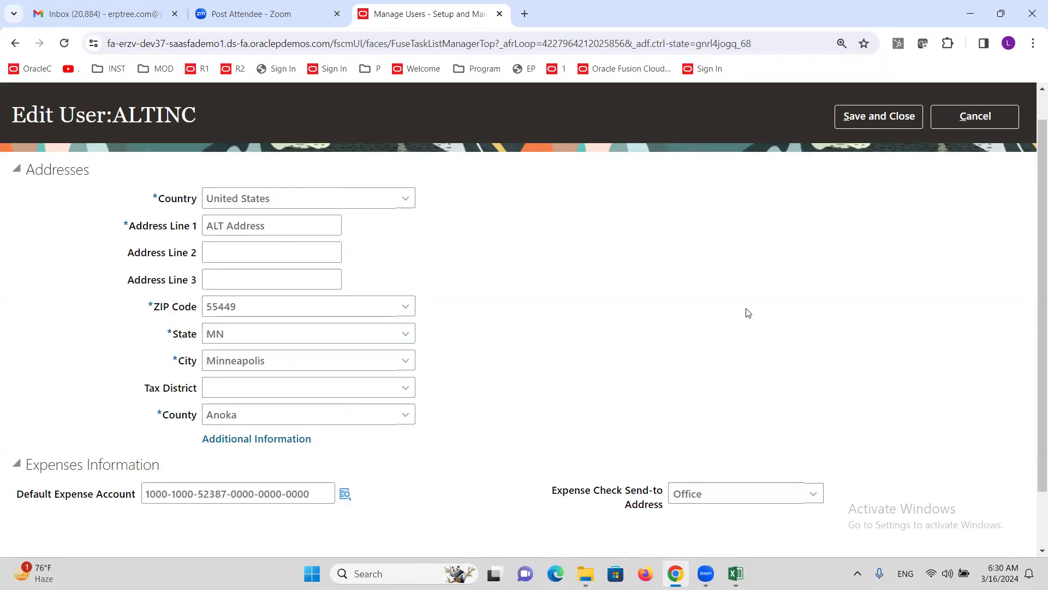
left_click(880, 116)
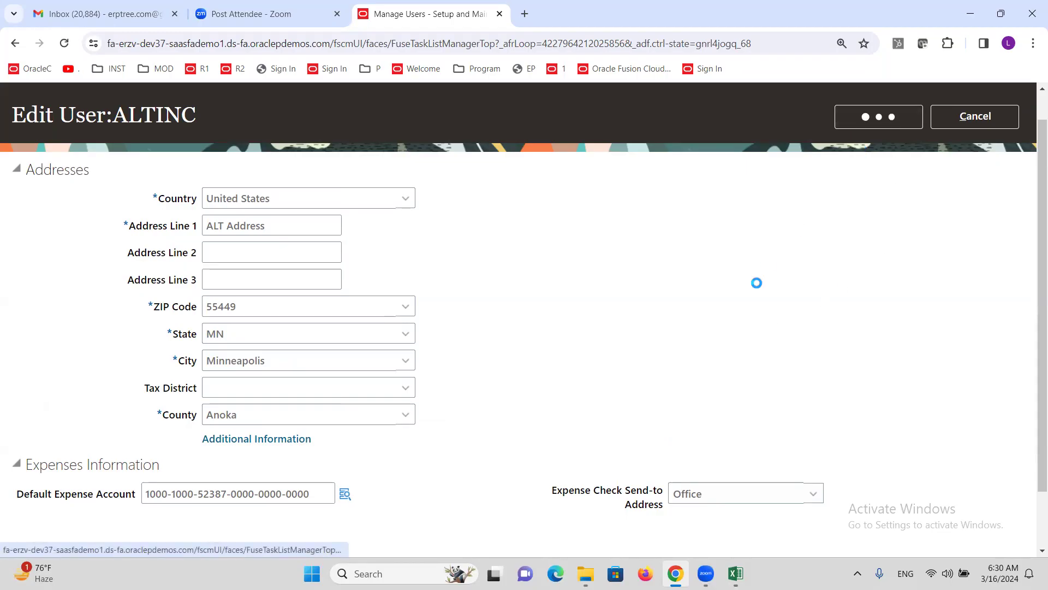
left_click(735, 574)
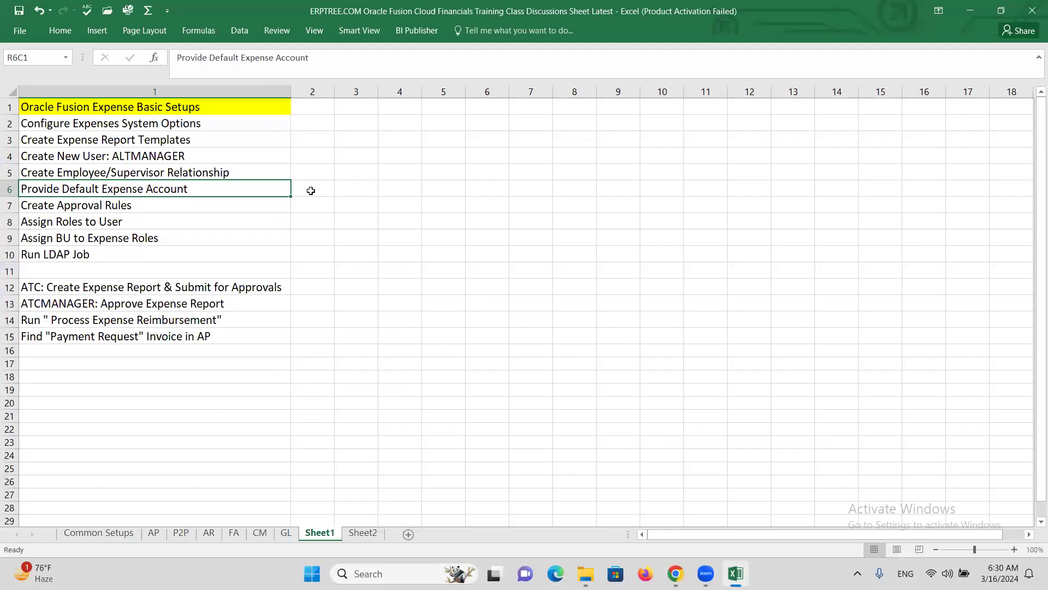
Step: Select the Create Approval Rules checklist step and switch back to the Oracle browser
left_click(168, 208)
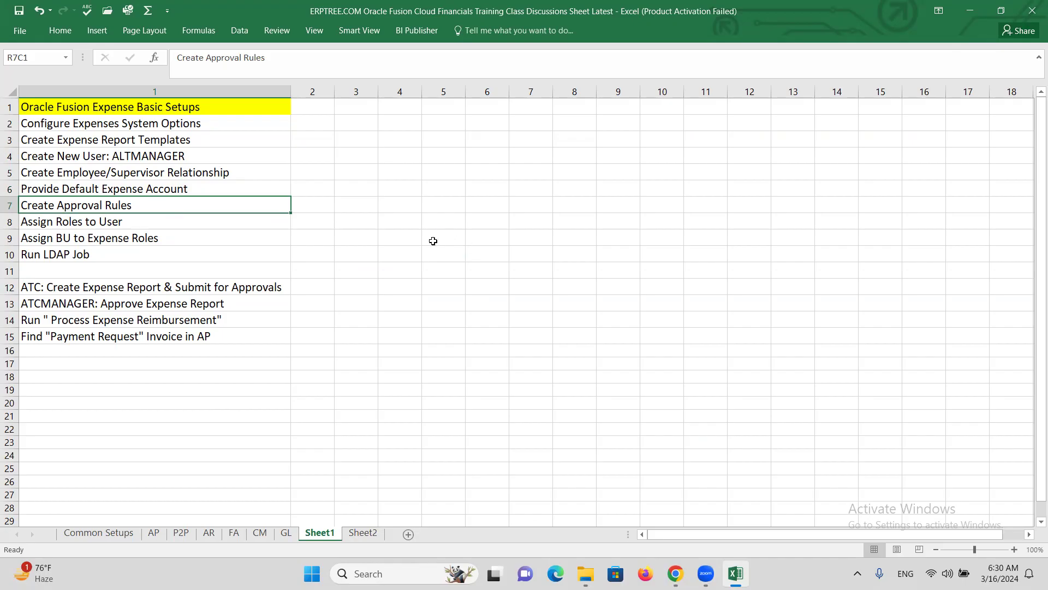
key("alt+Tab")
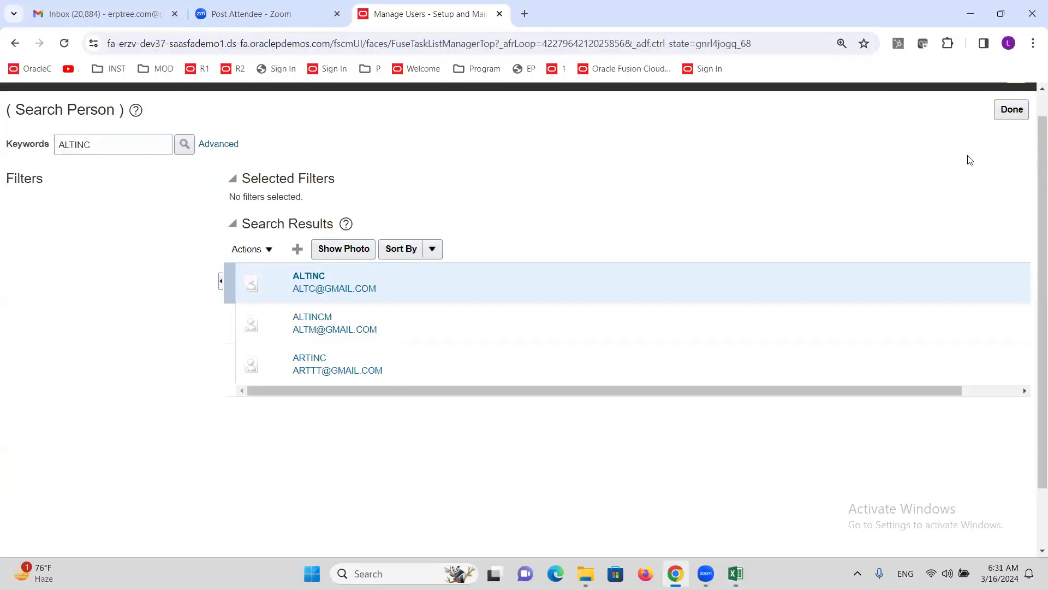
Step: Close the person search and open the Manage Approval Groups task found via 'Approval G'
left_click(1011, 138)
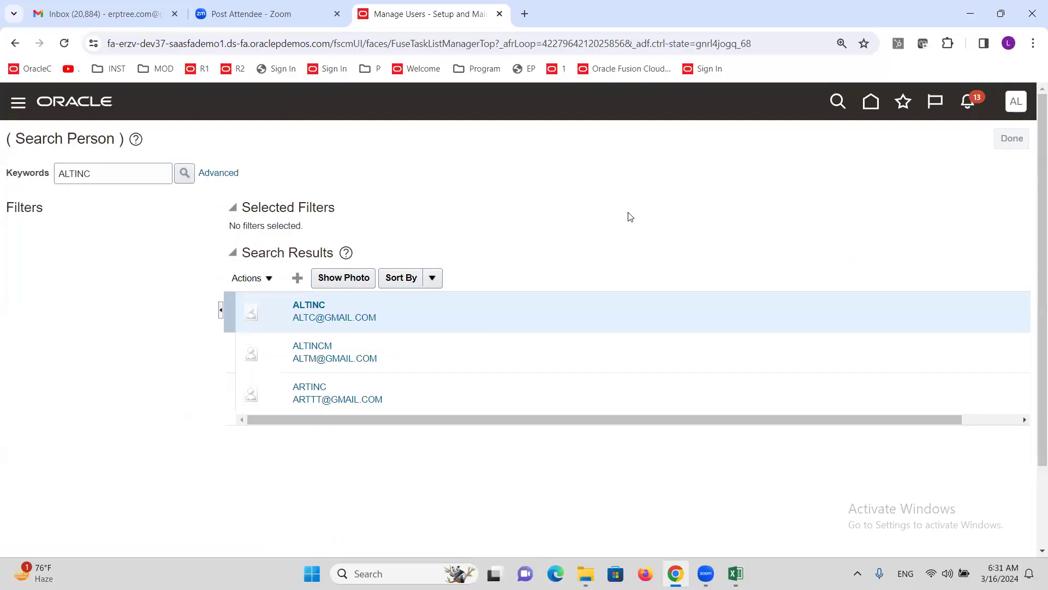
triple_click(583, 191)
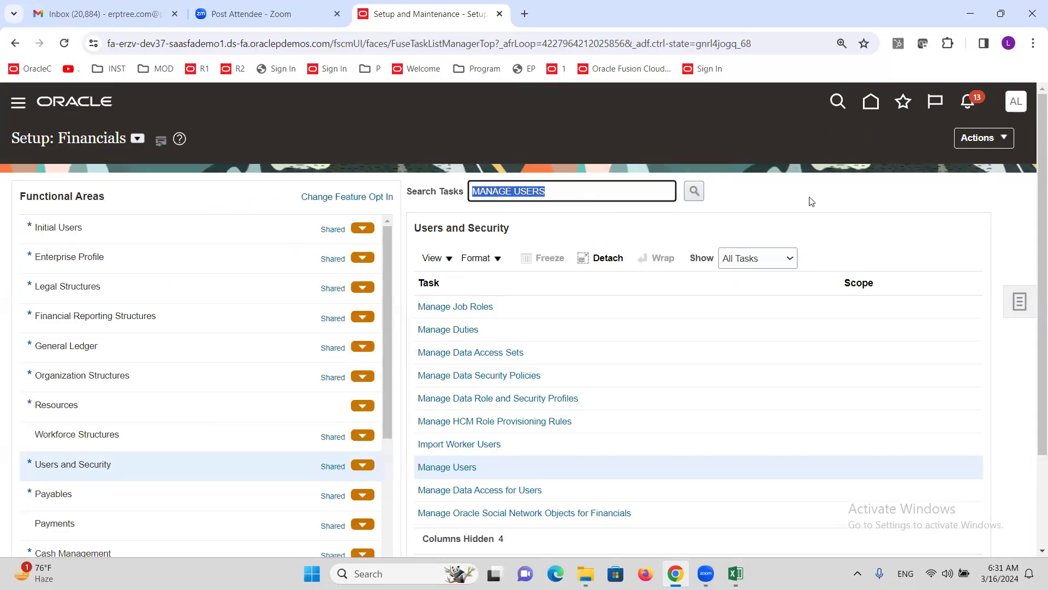
type("al G")
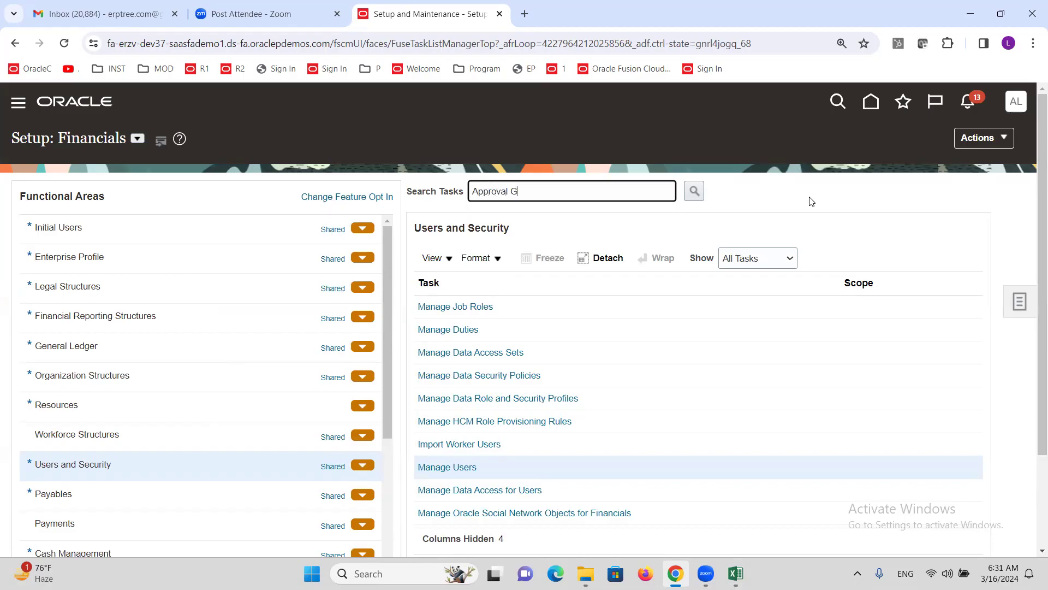
key("Return")
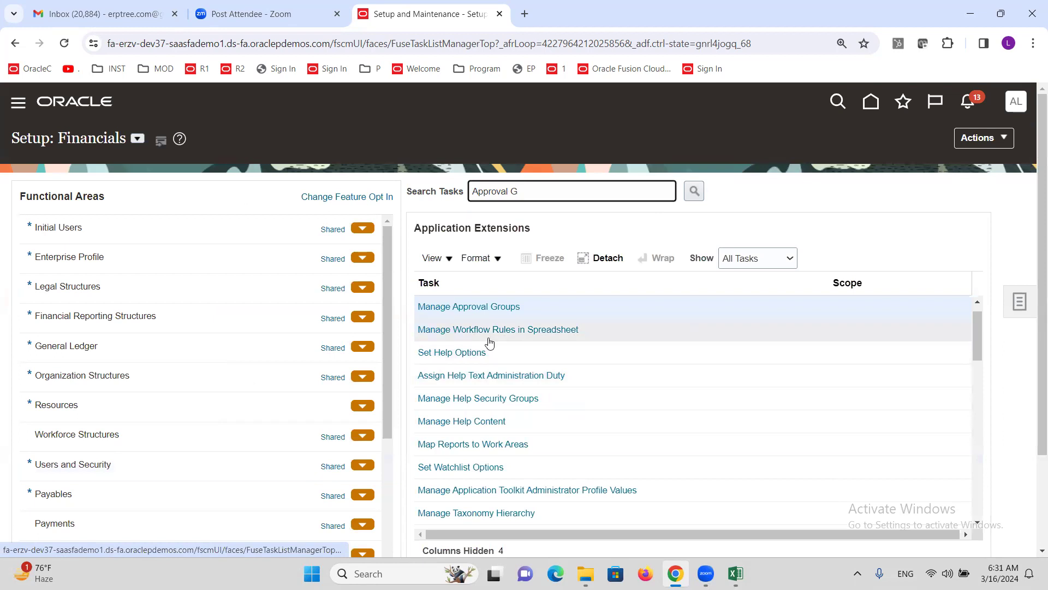
left_click(489, 312)
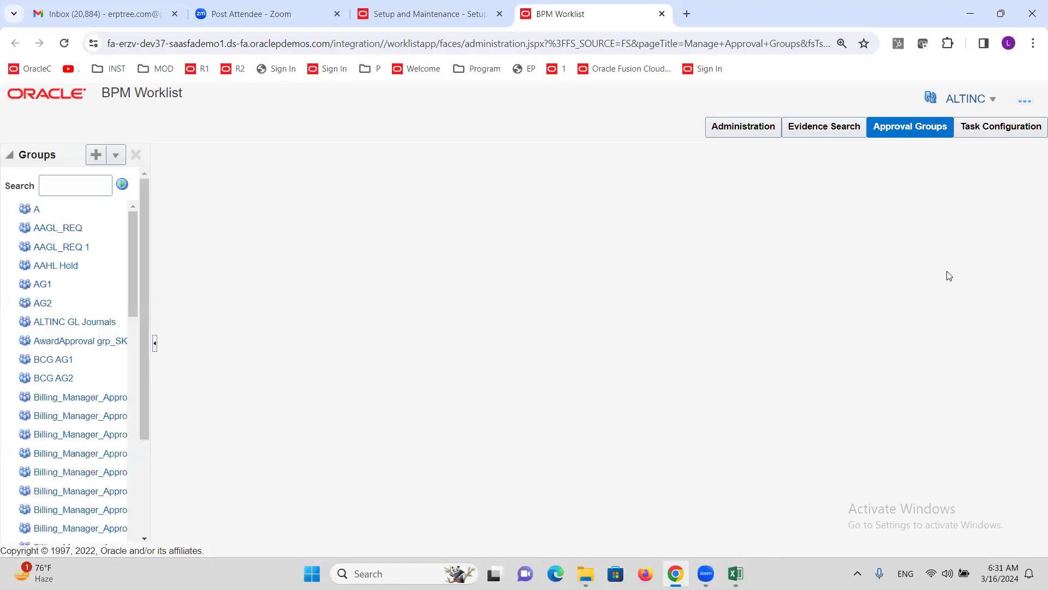
Step: Filter Task Configuration by FinExm and set the browser zoom to 100%
left_click(994, 133)
left_click(51, 185)
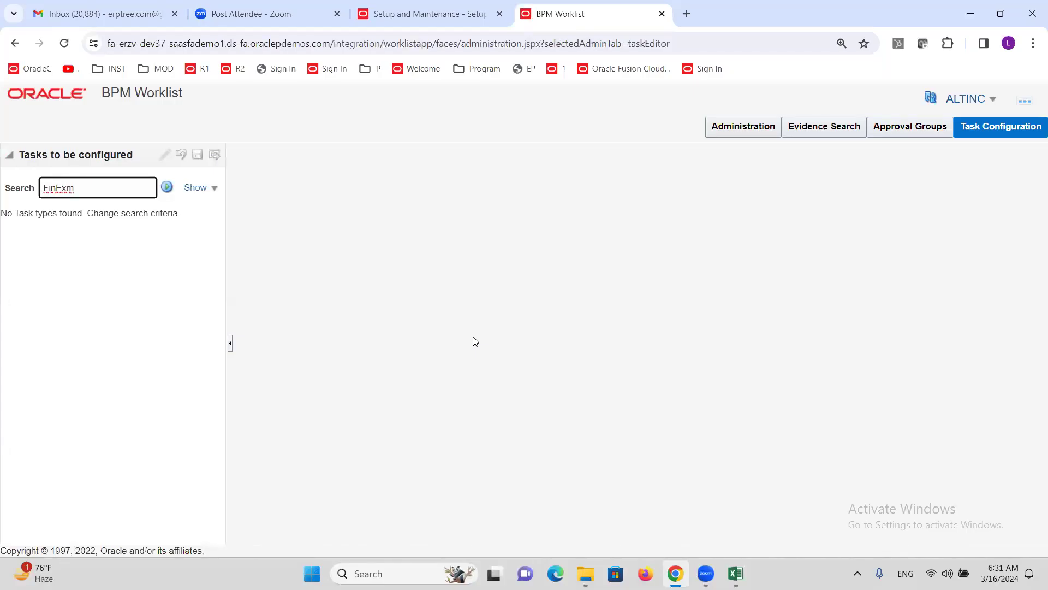
left_click(167, 187)
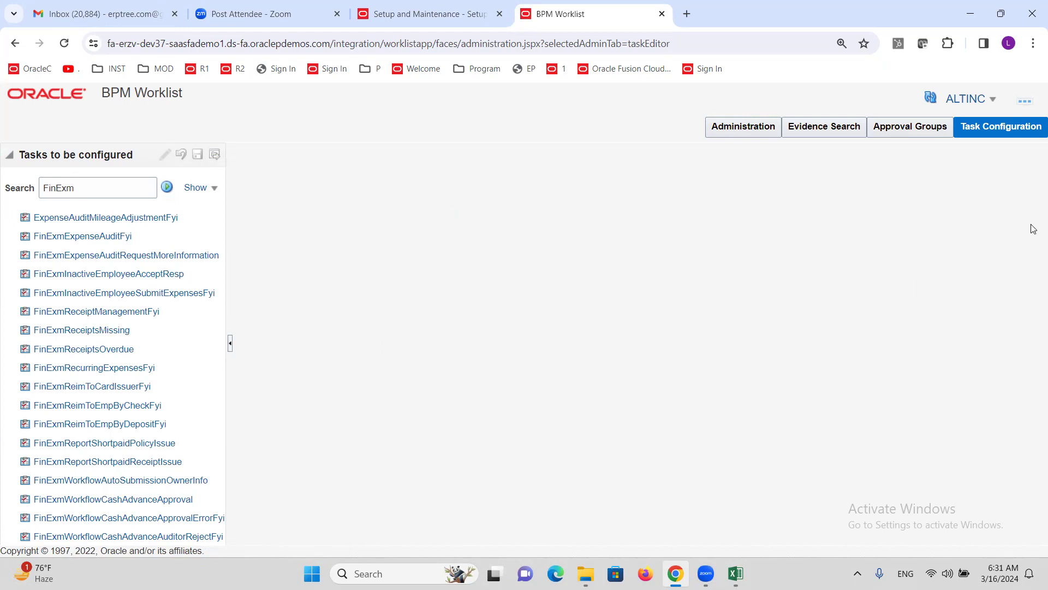
left_click(1033, 46)
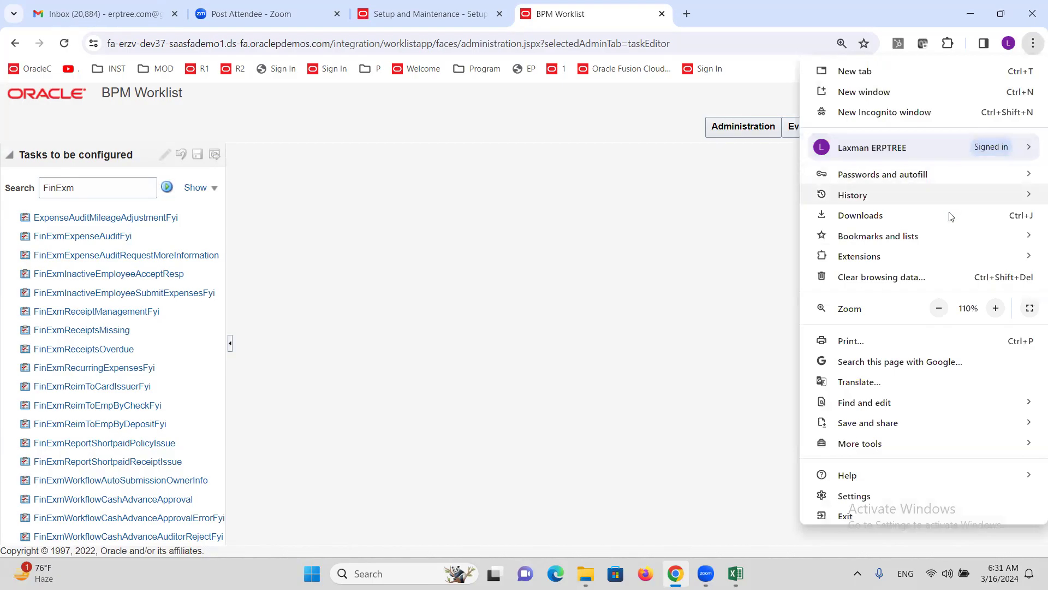
left_click(939, 308)
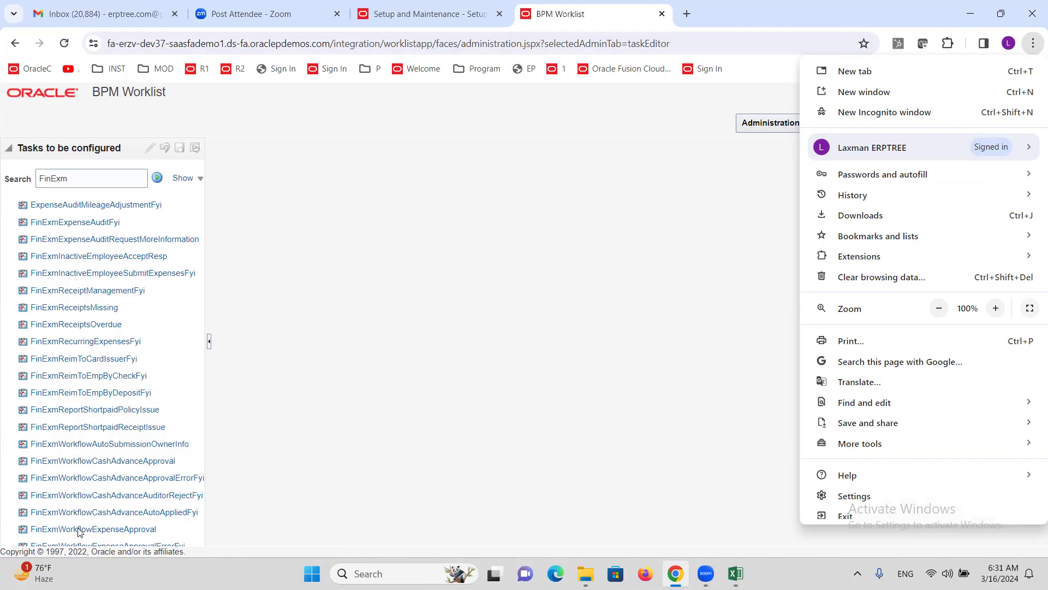
Step: Edit FinExmWorkflowExpenseApproval at 110% zoom with an enlarged assignees diagram
left_click(79, 529)
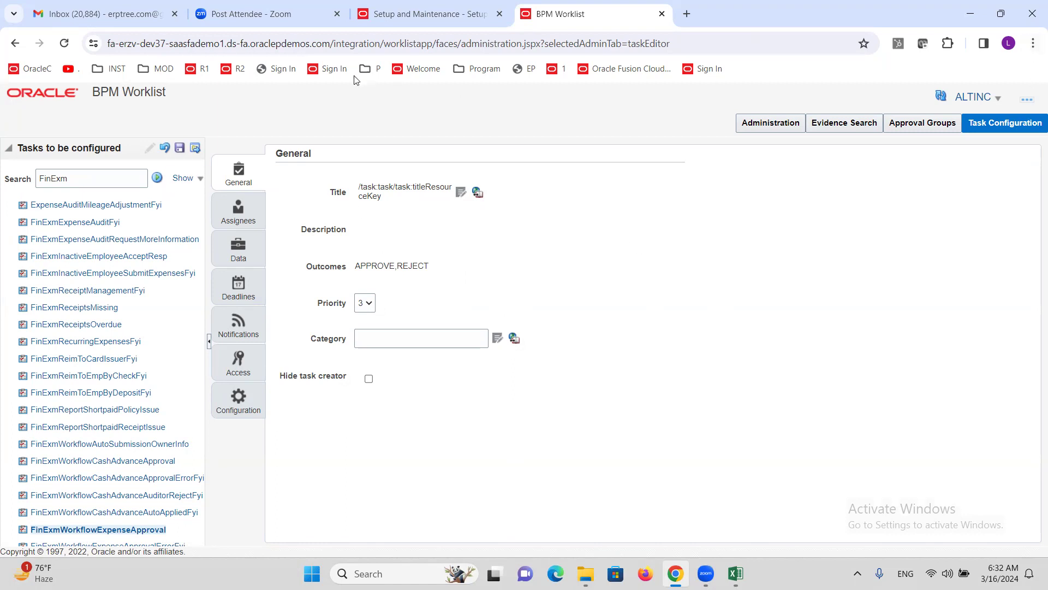
left_click(149, 147)
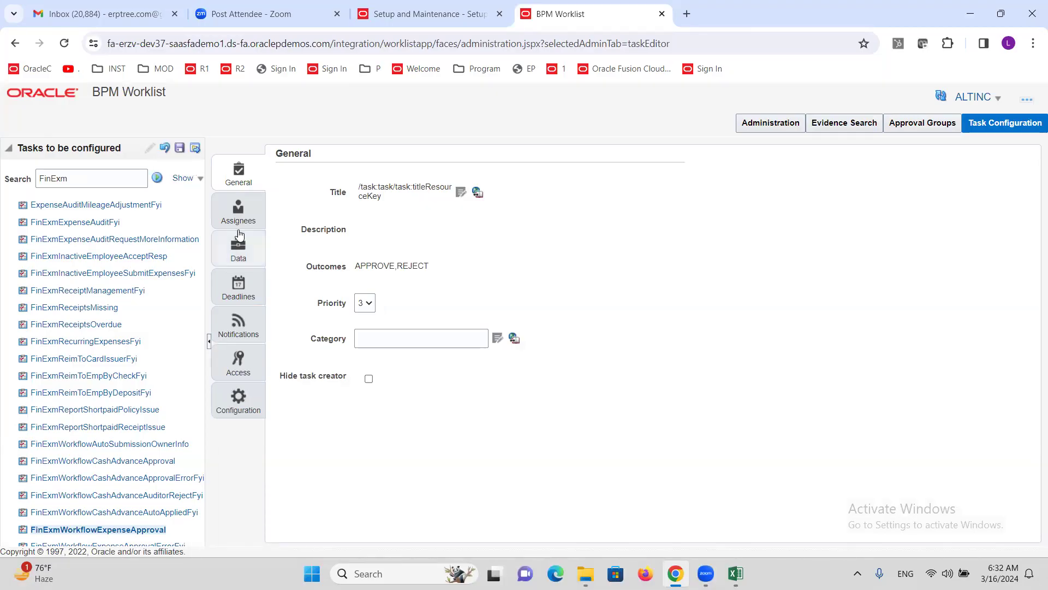
left_click(1033, 43)
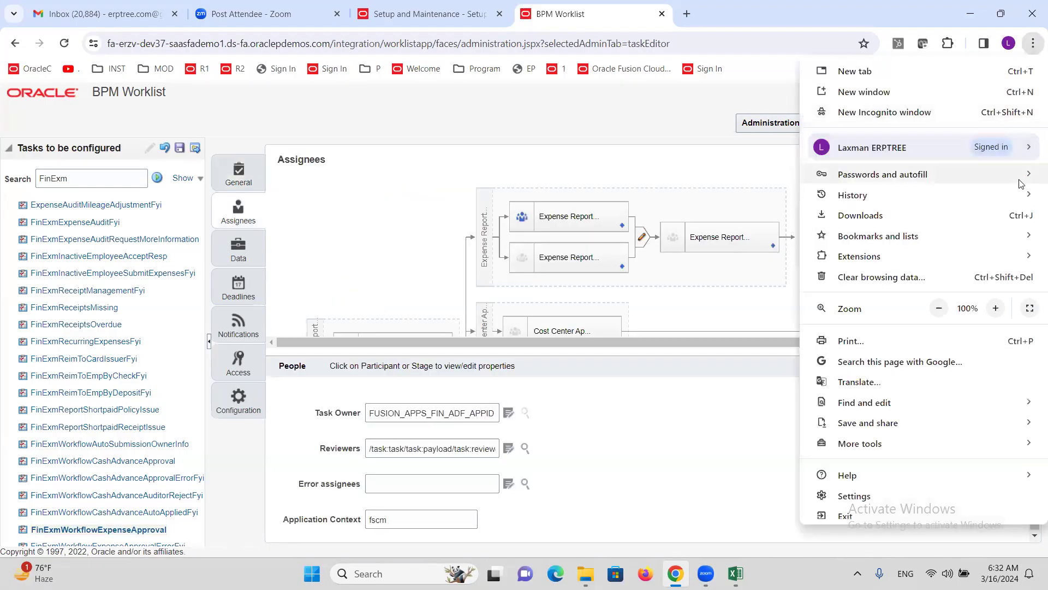
left_click(996, 309)
left_click(715, 299)
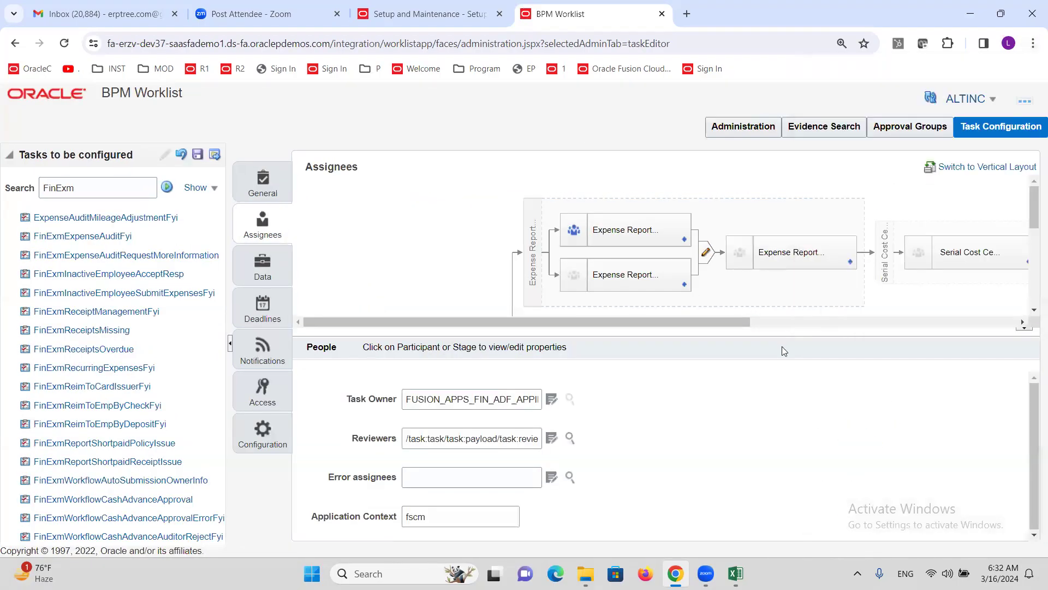
left_click_drag(782, 330, 756, 406)
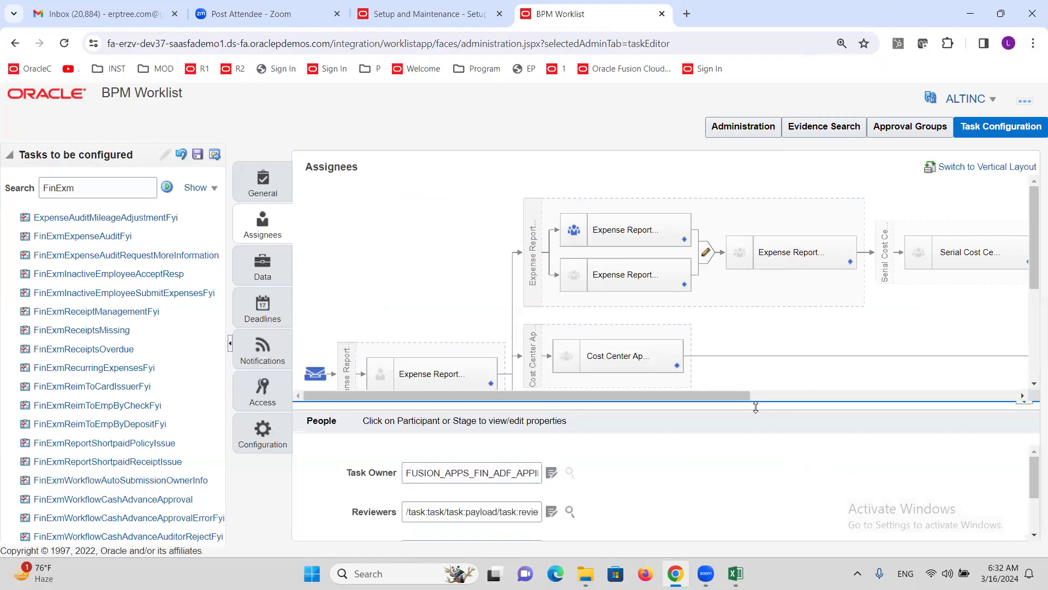
scroll(546, 310, "down", 3)
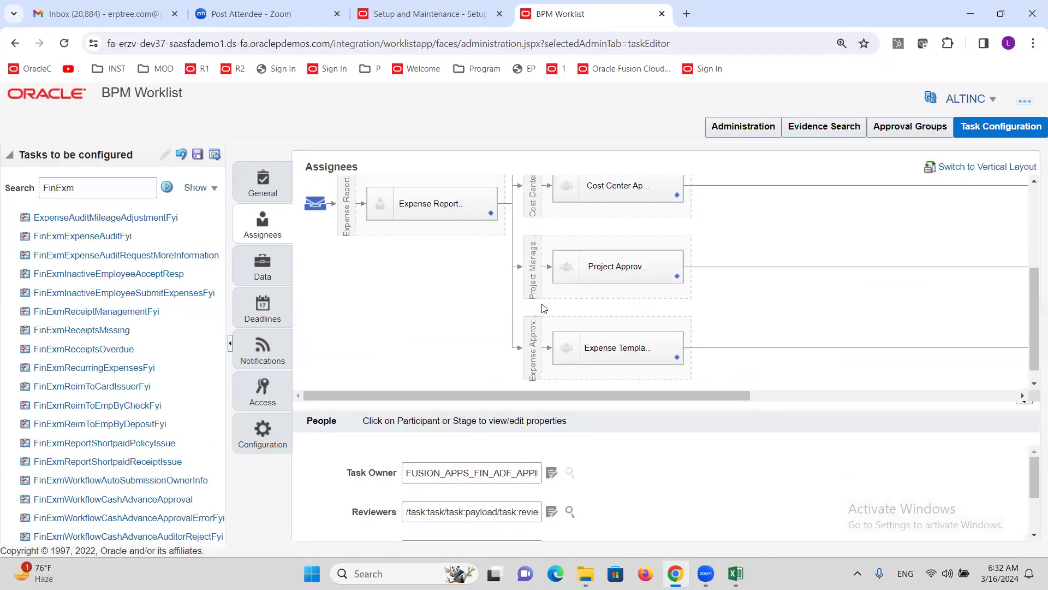
scroll(544, 309, "up", 3)
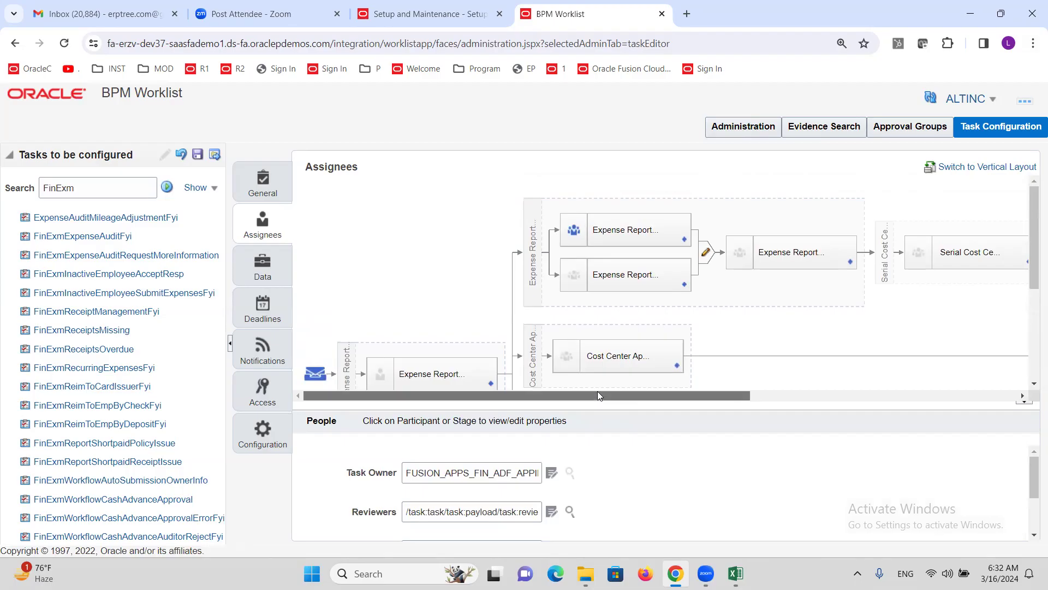
scroll(598, 391, "right", 5)
scroll(739, 293, "down", 3)
scroll(718, 265, "up", 3)
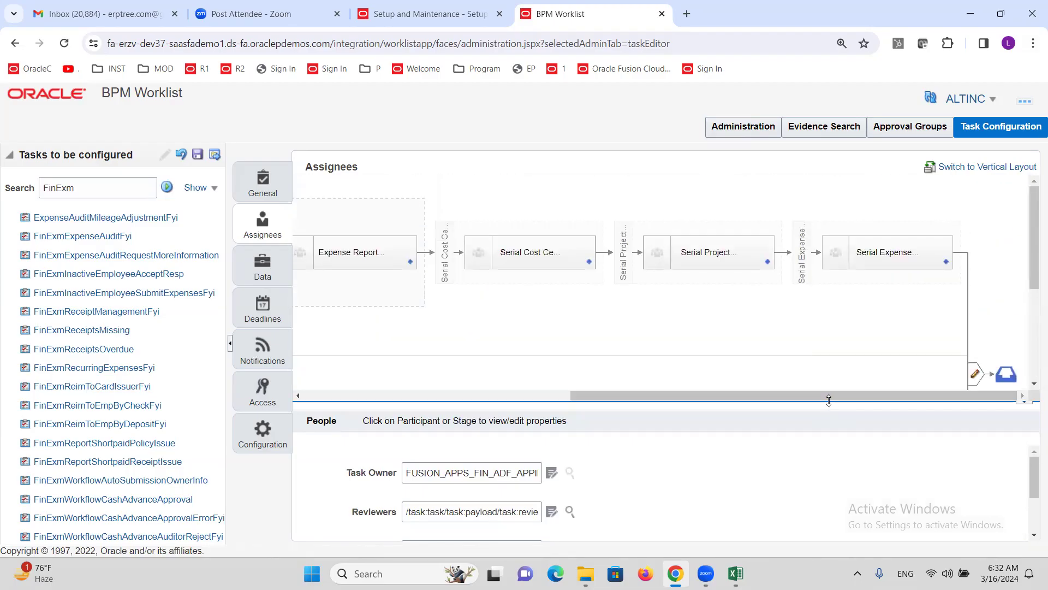
left_click_drag(828, 396, 509, 394)
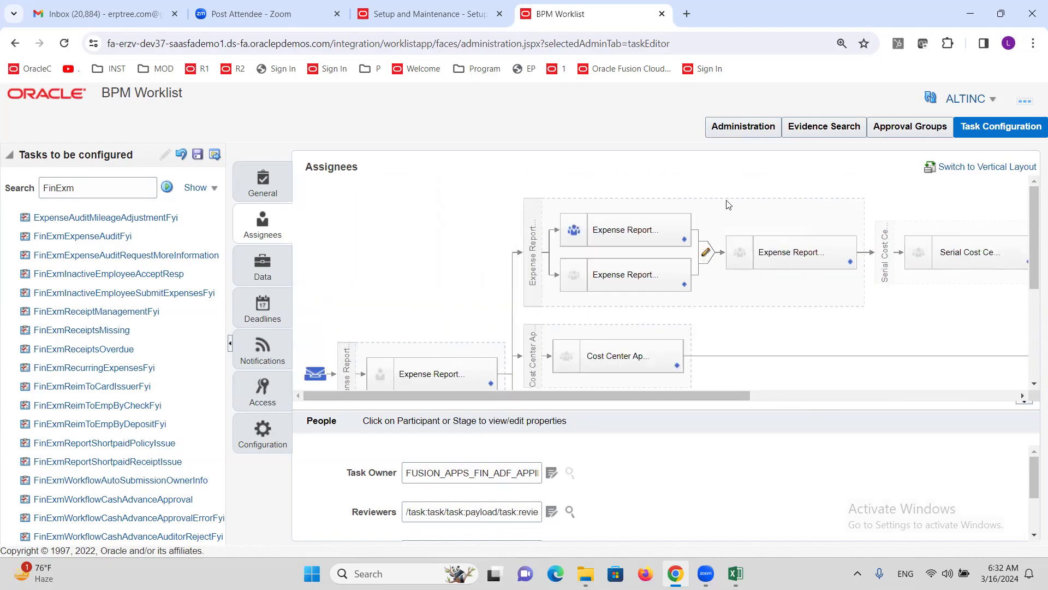
left_click_drag(613, 397, 668, 390)
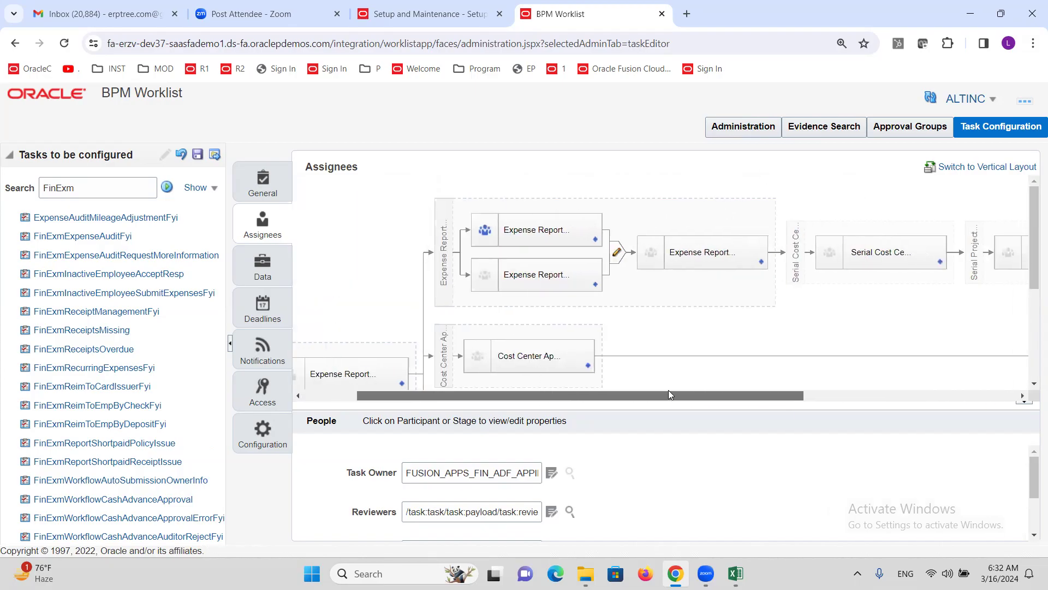
Step: Check Ignore Participant on the first Expense Report participant, view the serial participant's advanced settings, and save
left_click(542, 229)
left_click(389, 461)
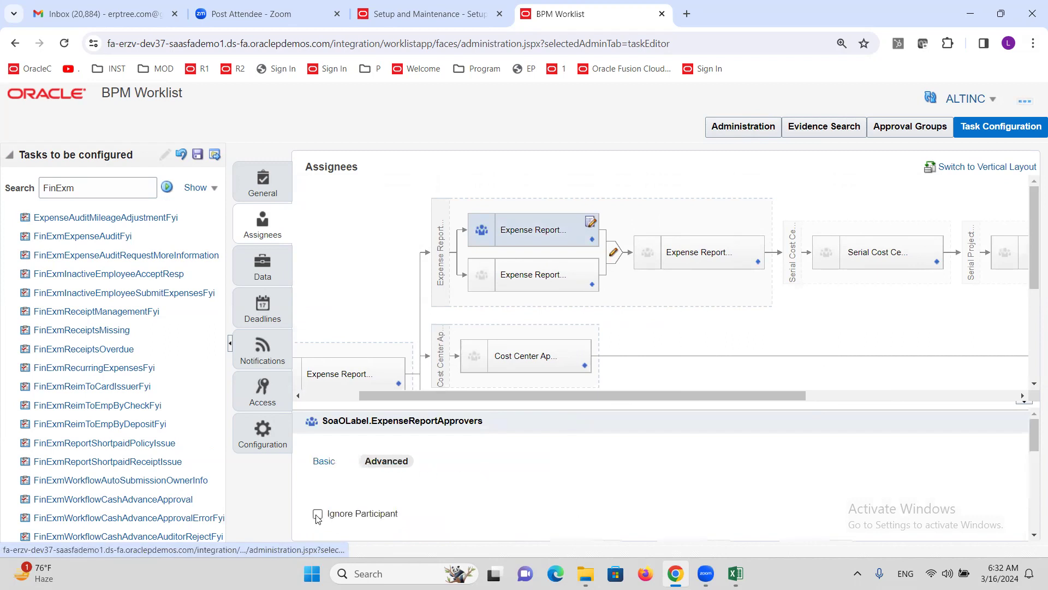
left_click(317, 514)
left_click(690, 255)
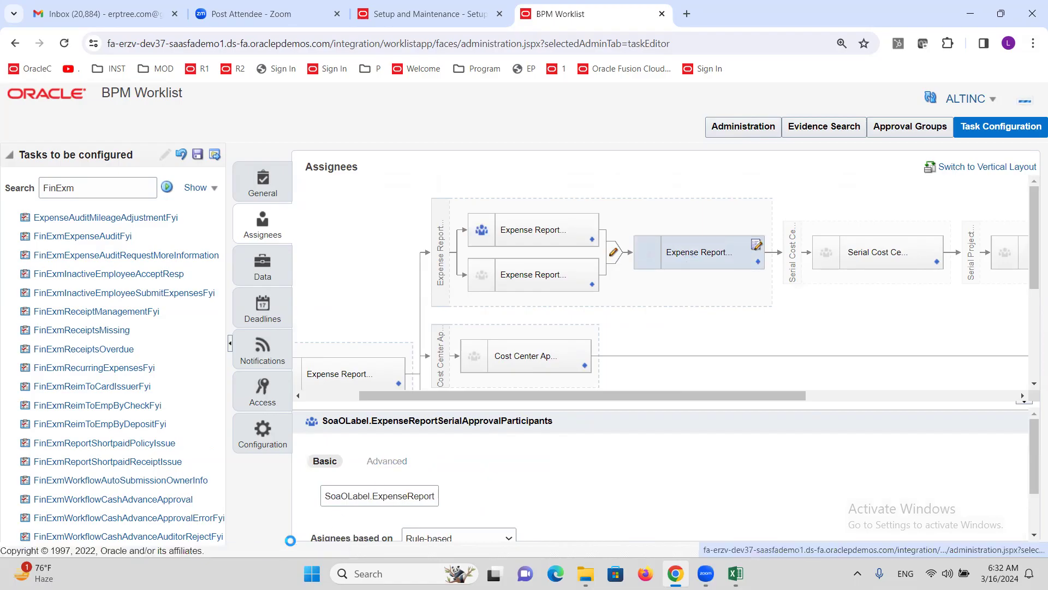
left_click(389, 461)
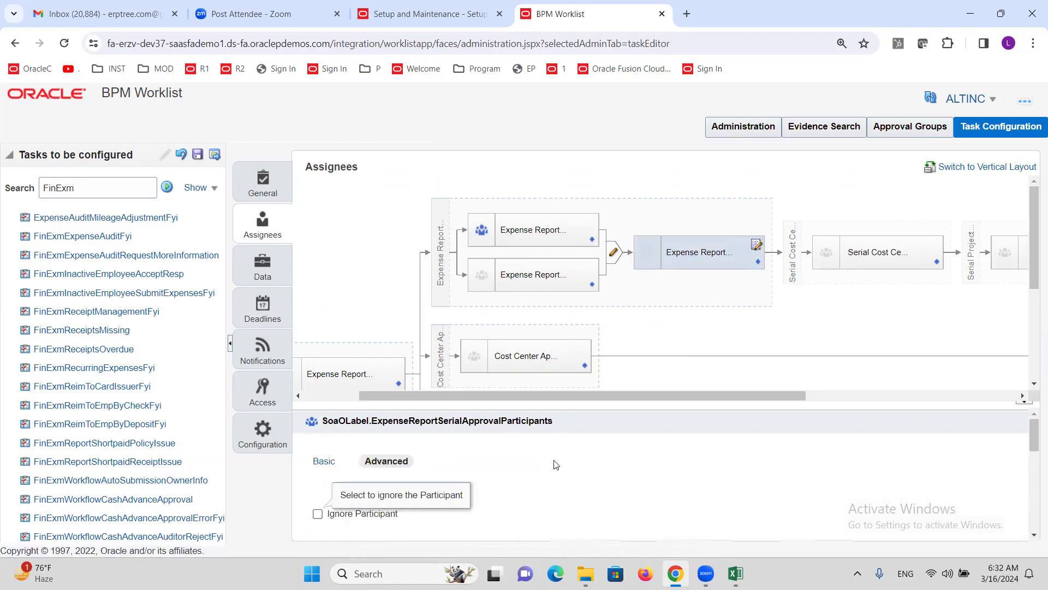
left_click(198, 154)
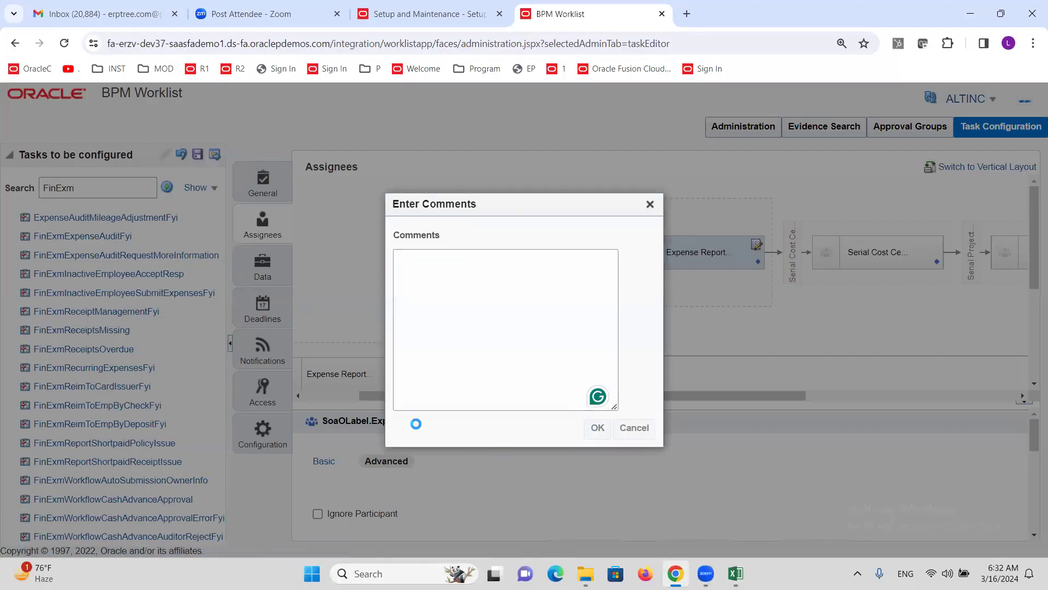
Step: Save the task configuration without a comment and acknowledge the success message
left_click(598, 427)
left_click(575, 225)
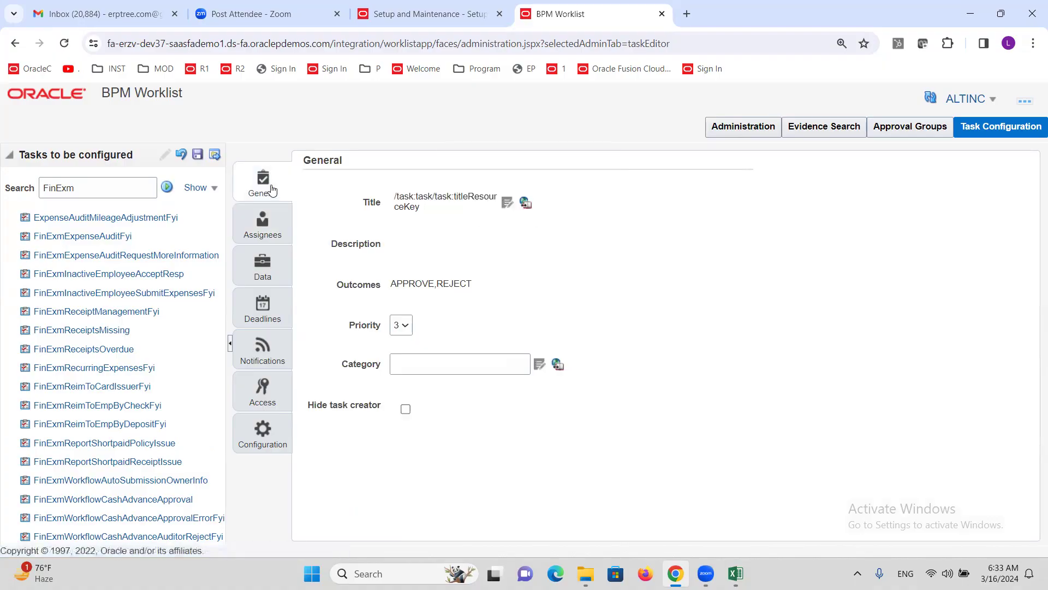
left_click(214, 155)
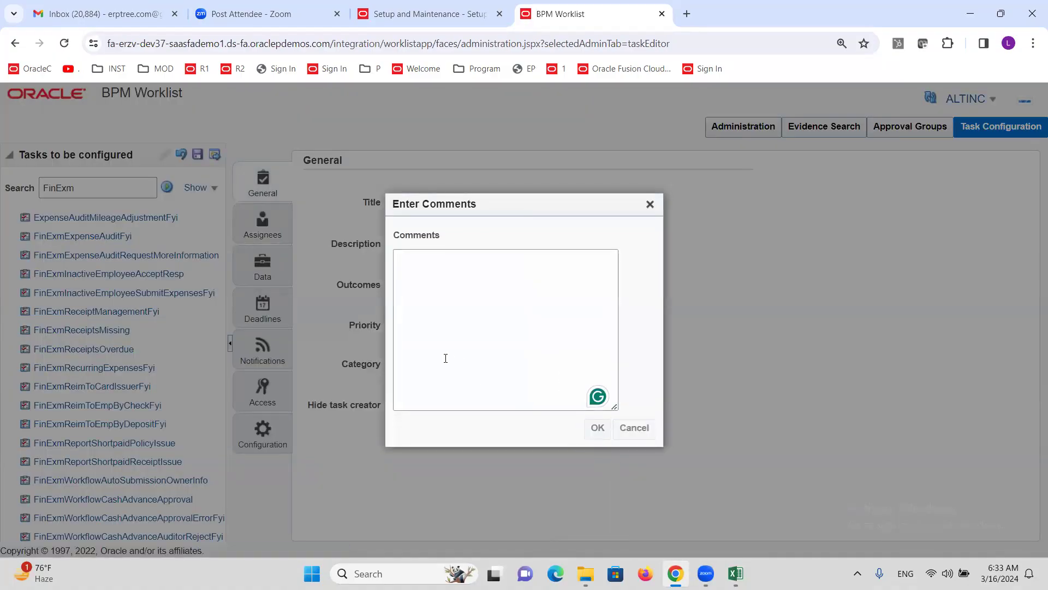
left_click(597, 428)
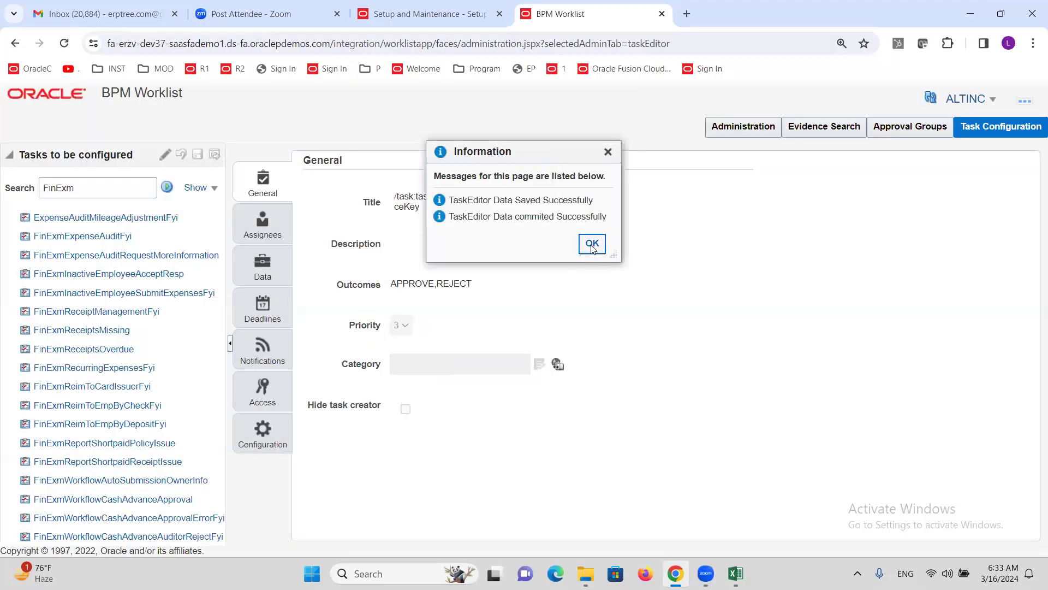
left_click(592, 242)
Step: Reopen the task's assignees and bring up the serial Expense Report participant's rule options
left_click(164, 154)
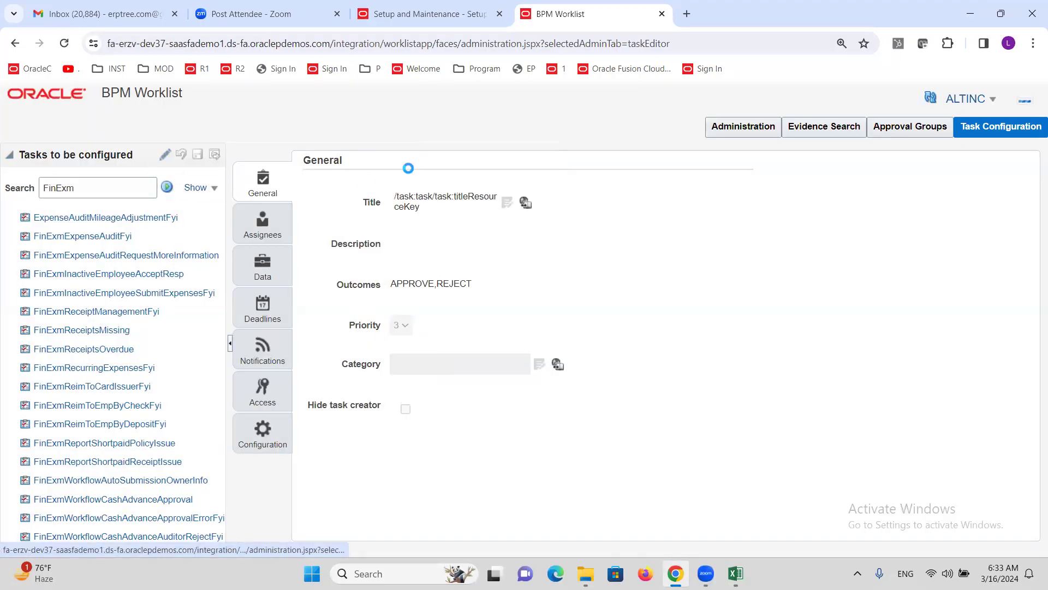
left_click(263, 223)
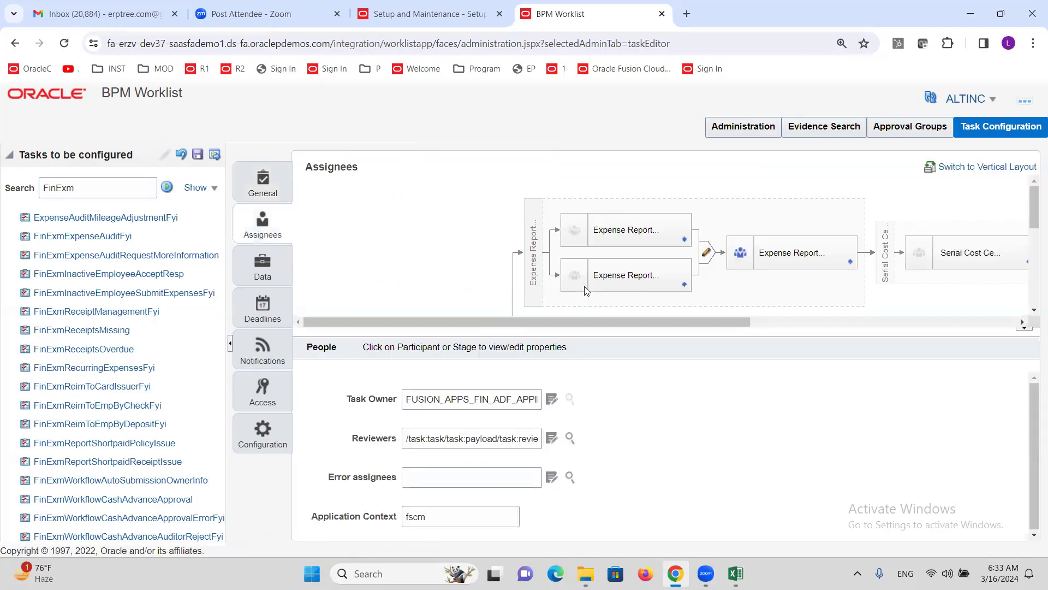
left_click(850, 265)
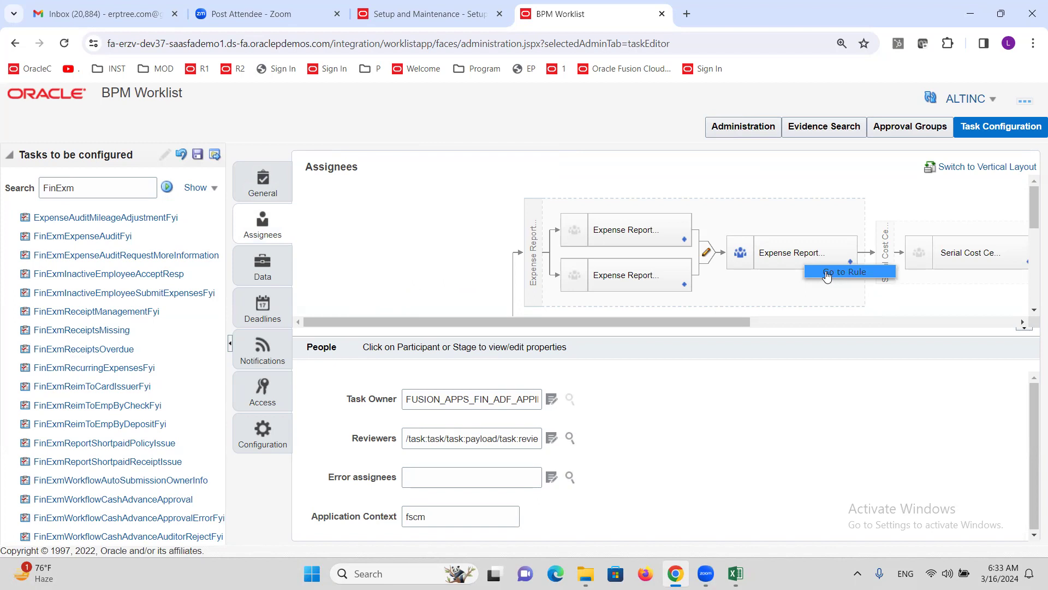
Step: Add a General Rule to the serial participant's rule set and rename Rule 1 to EMPSUPER
left_click(827, 273)
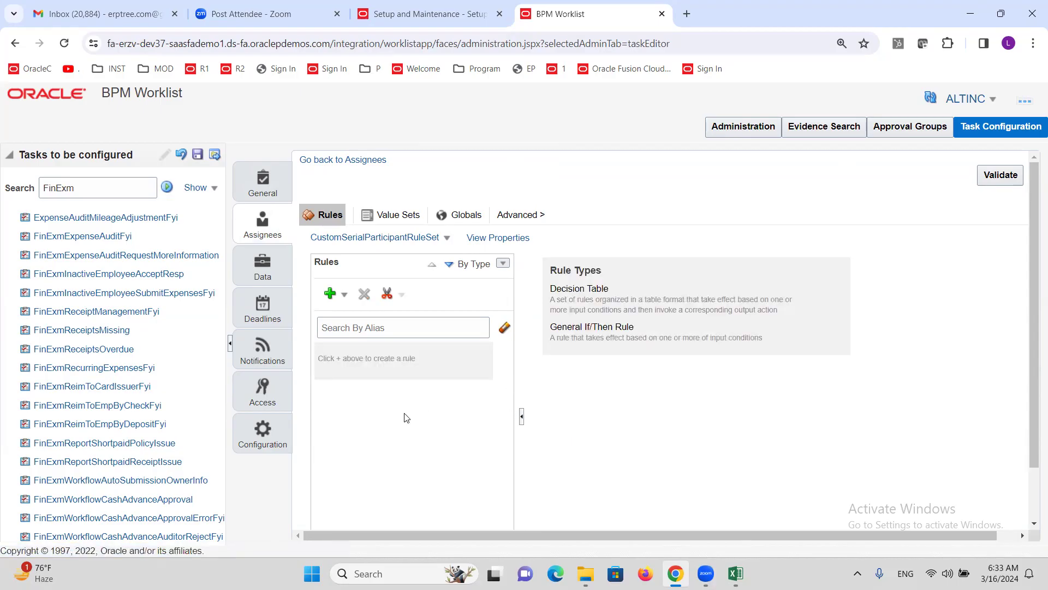
left_click(345, 300)
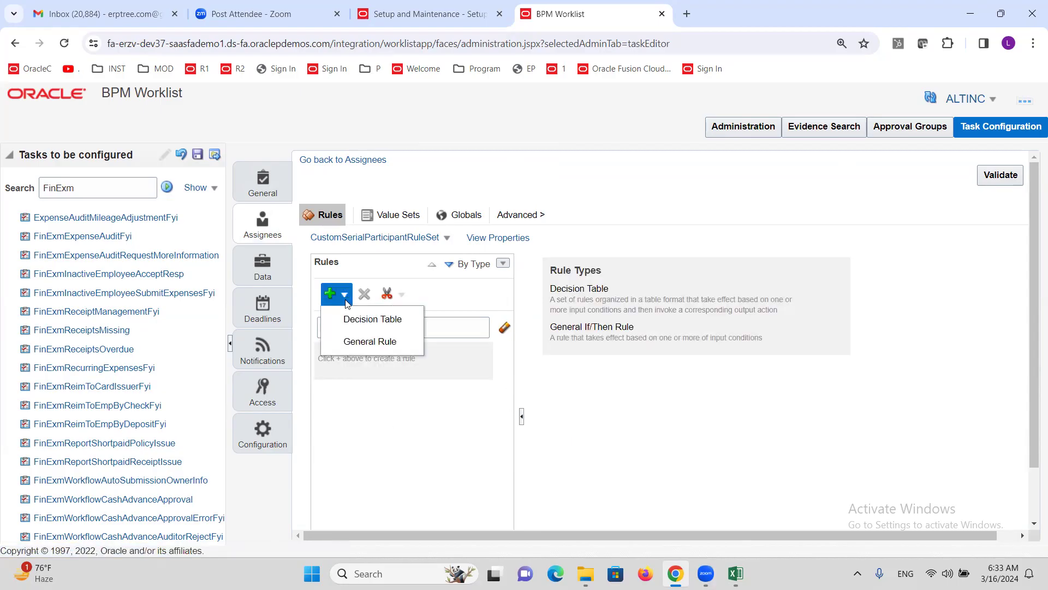
left_click(355, 343)
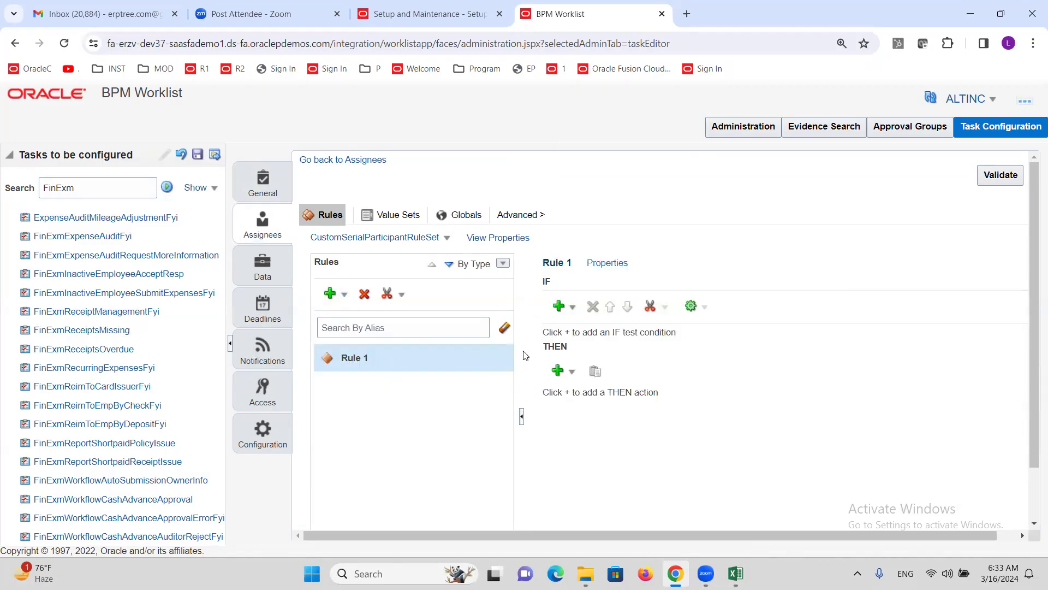
left_click(607, 264)
triple_click(389, 298)
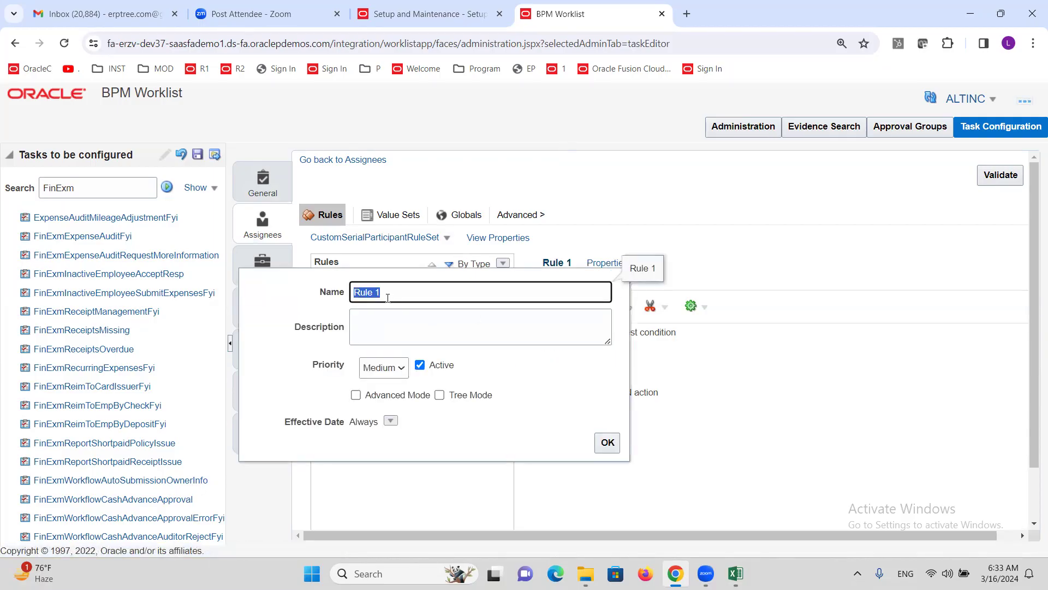
type("EMPSUPER")
left_click(607, 442)
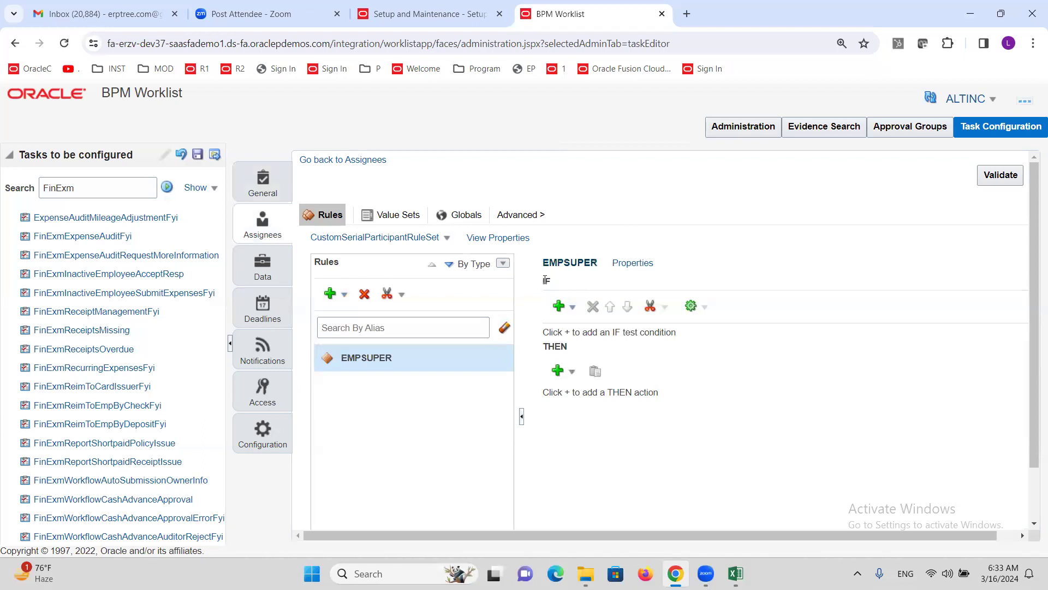
left_click(572, 307)
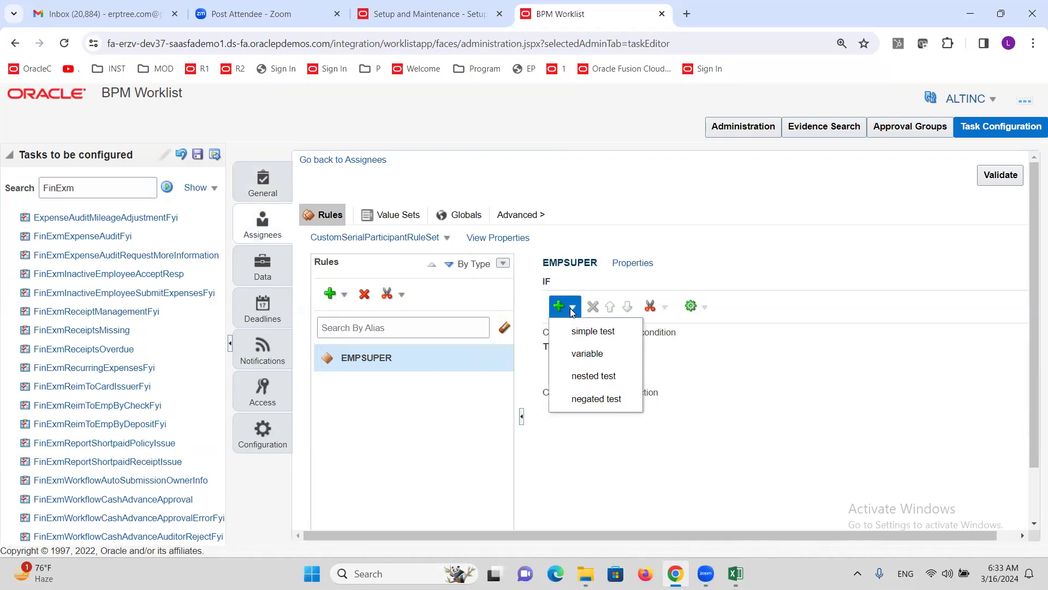
Step: Add a simple test condition under IF with 1 as the left-hand value
left_click(580, 334)
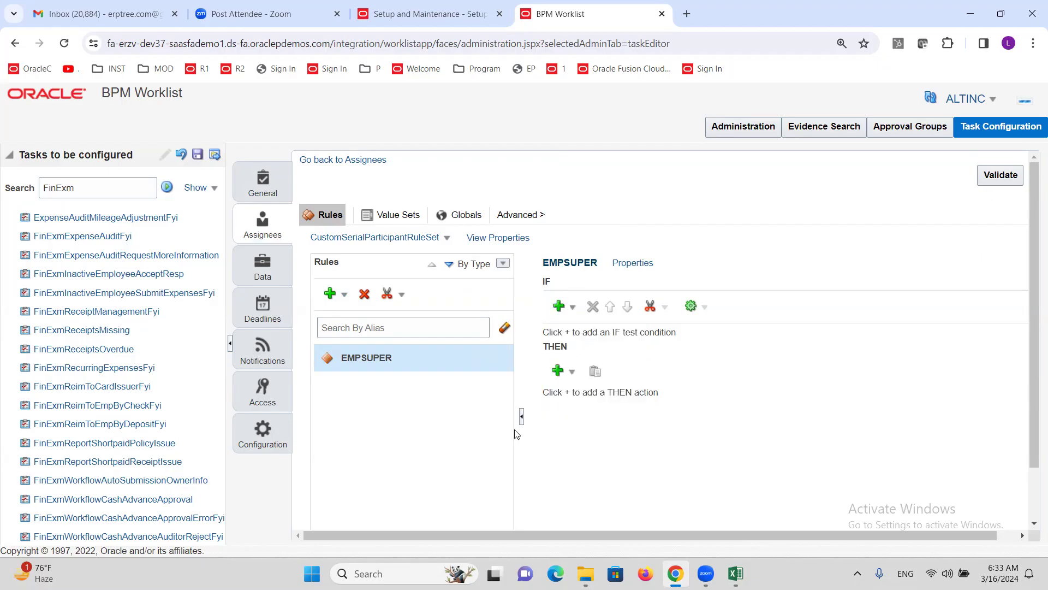
left_click_drag(591, 531, 611, 532)
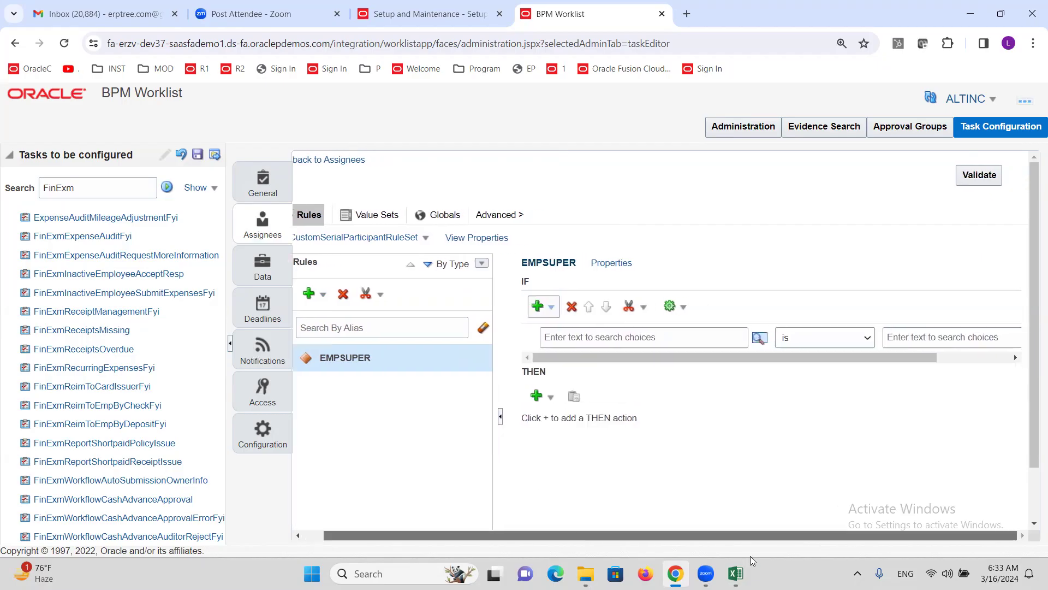
left_click(645, 343)
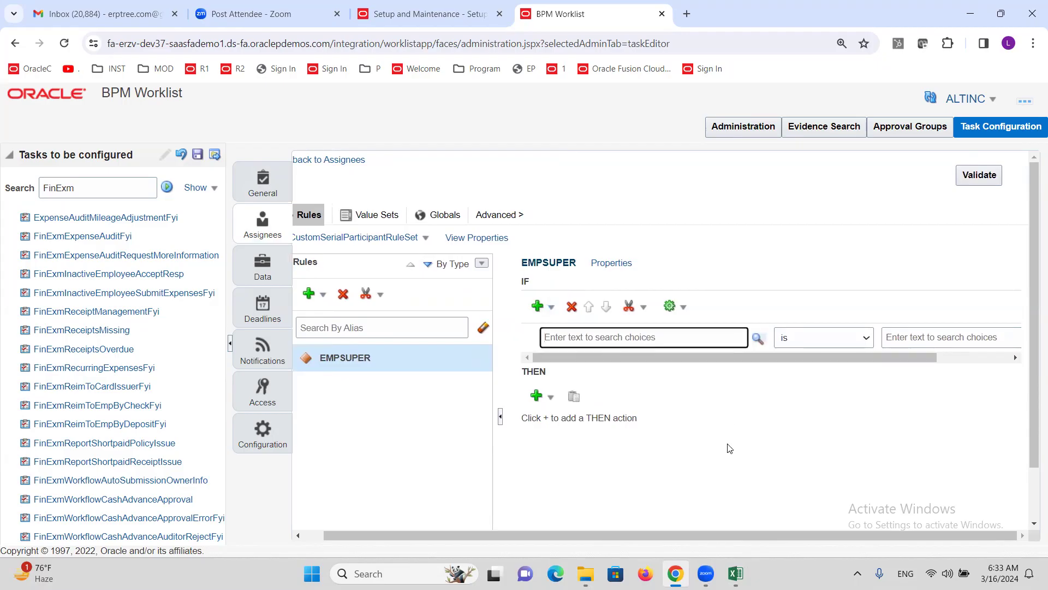
type("1")
key("Tab")
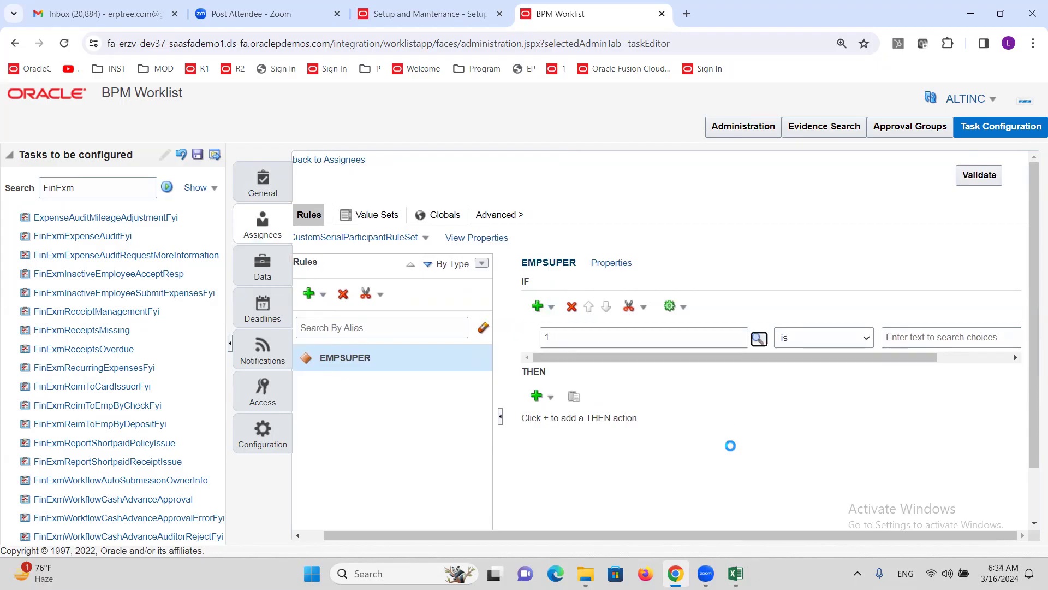
Step: Set the right-hand value to the constant 1, so the condition reads 1 is 1
left_click_drag(646, 362, 779, 392)
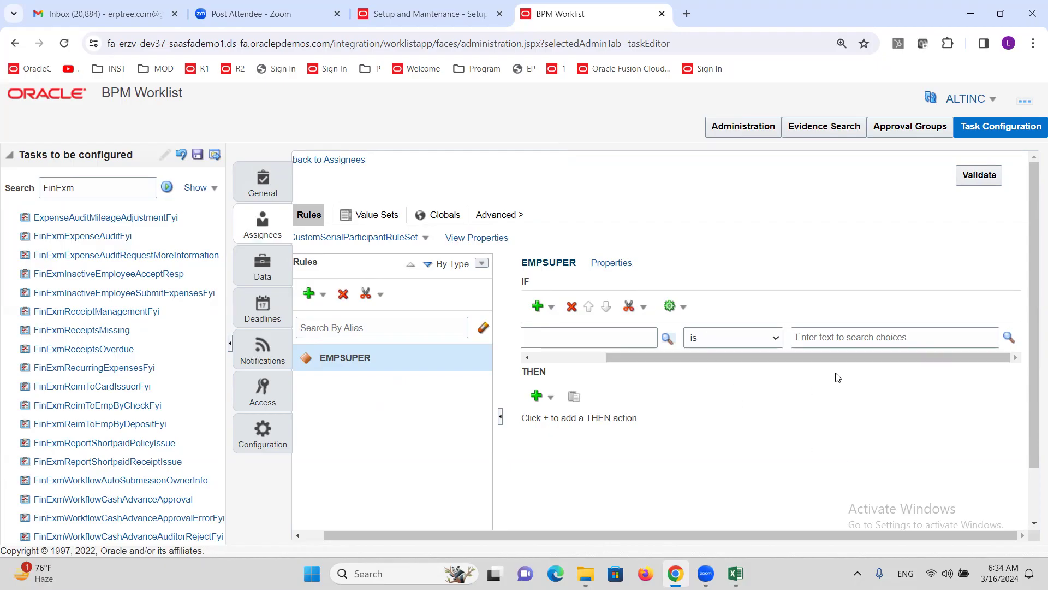
left_click_drag(824, 356, 671, 404)
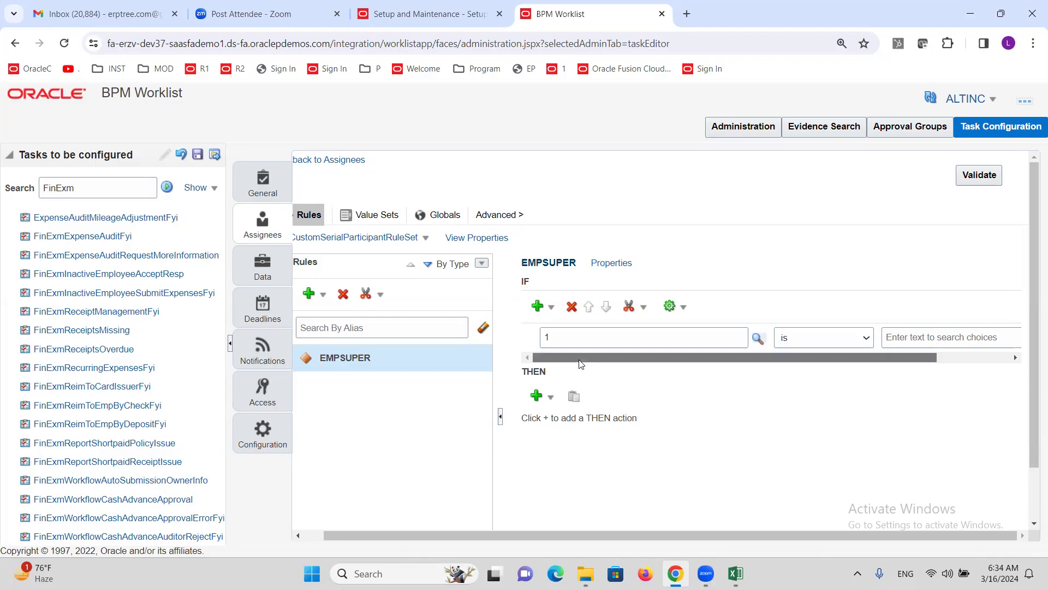
left_click_drag(582, 357, 655, 357)
left_click(1008, 338)
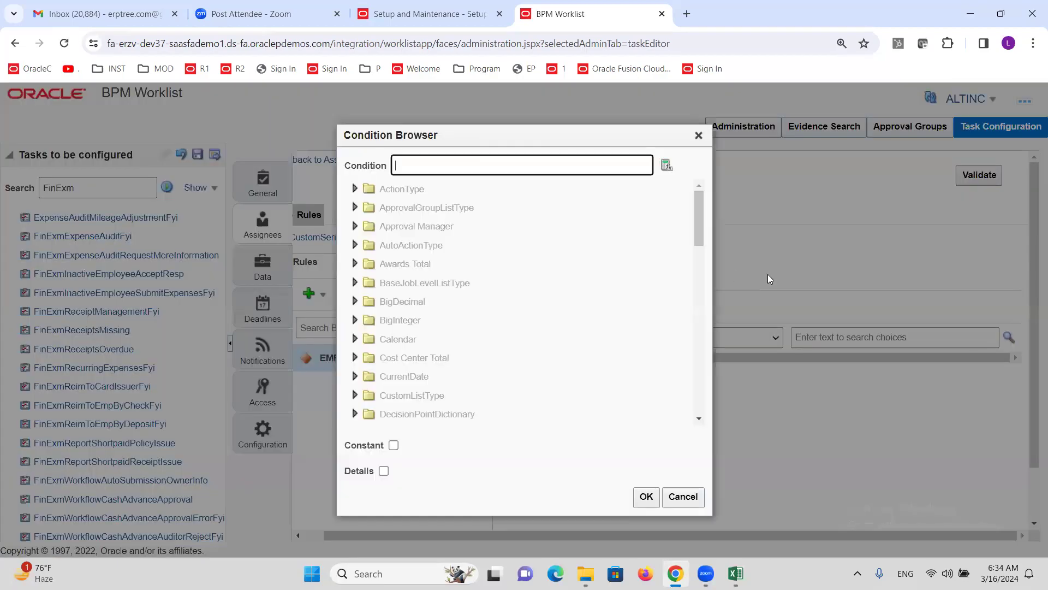
left_click(393, 445)
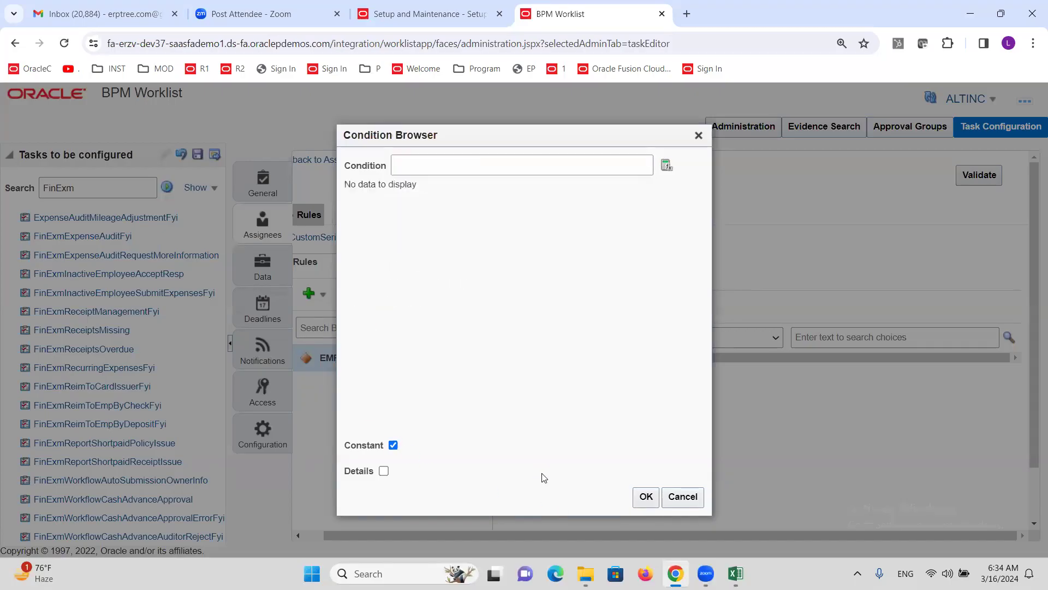
left_click(480, 168)
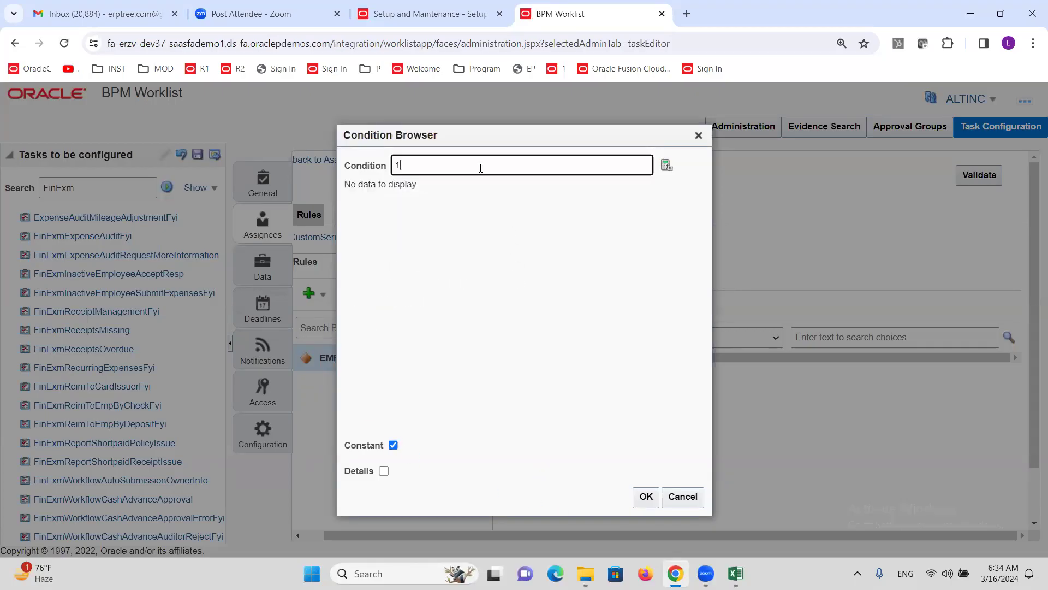
left_click(646, 497)
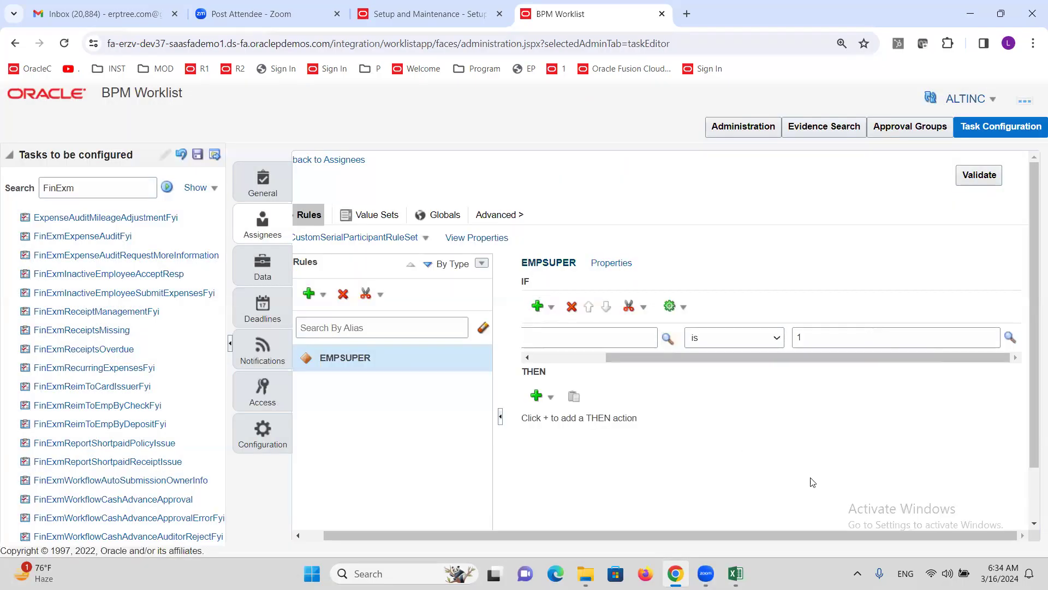
left_click_drag(766, 357, 655, 382)
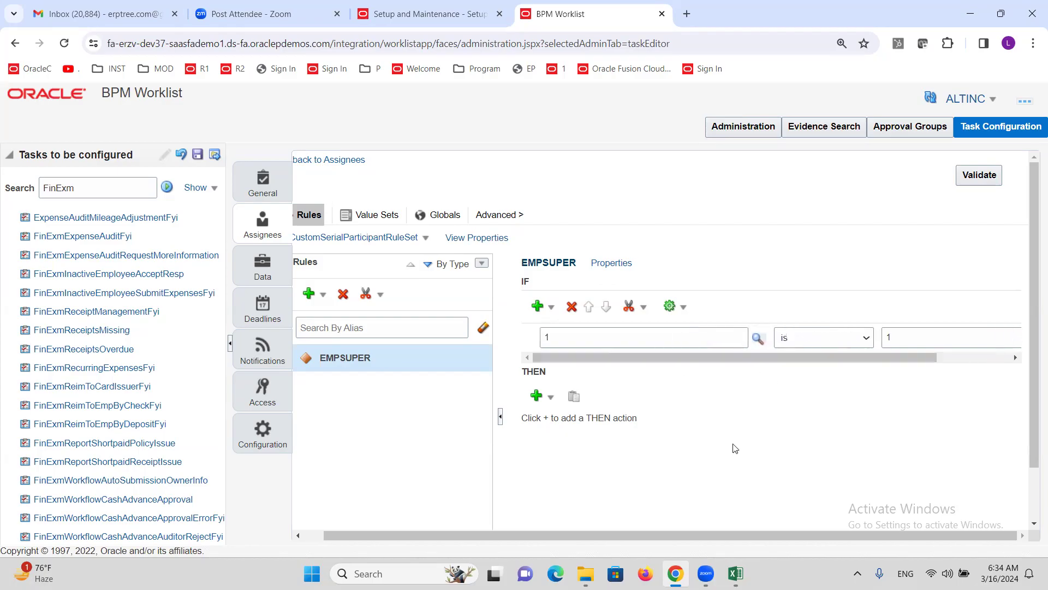
Step: Insert an Add Approver > Supervisory action under THEN
left_click(551, 397)
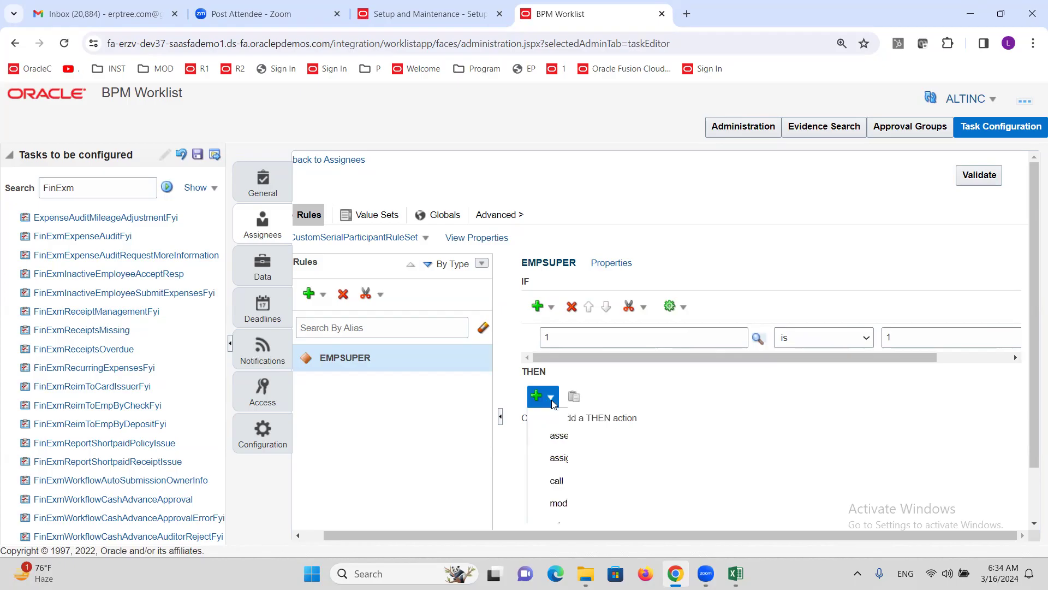
scroll(629, 468, "down", 3)
scroll(628, 468, "down", 2)
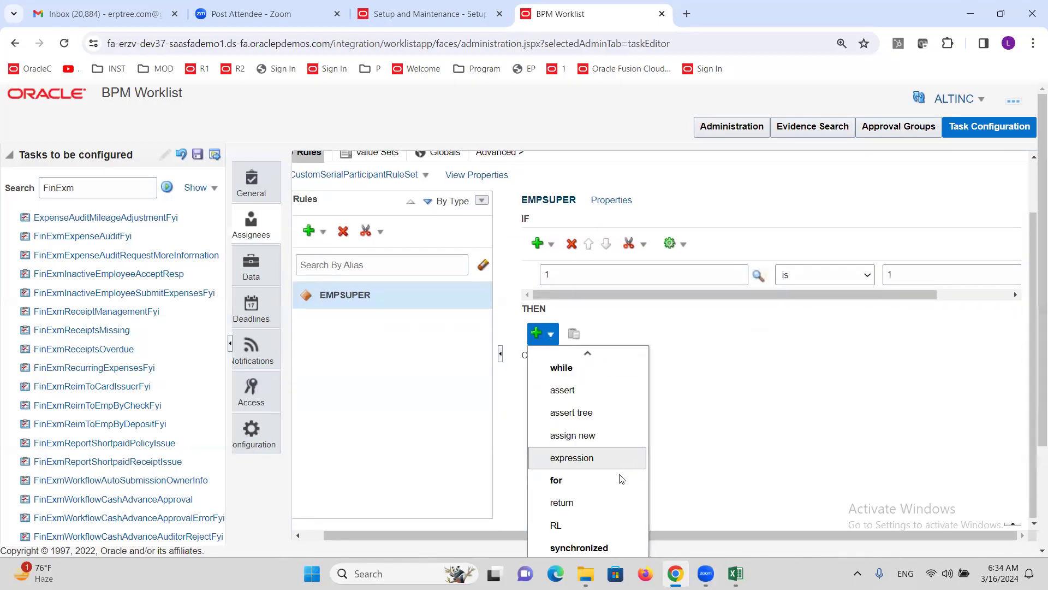
scroll(863, 434, "down", 3)
mouse_move(596, 530)
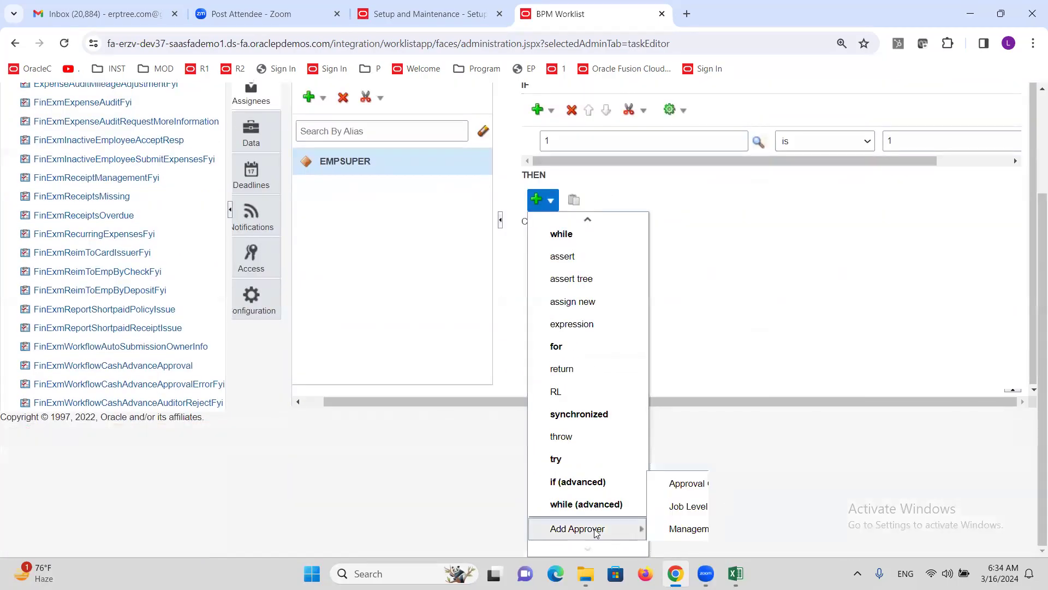
left_click(693, 526)
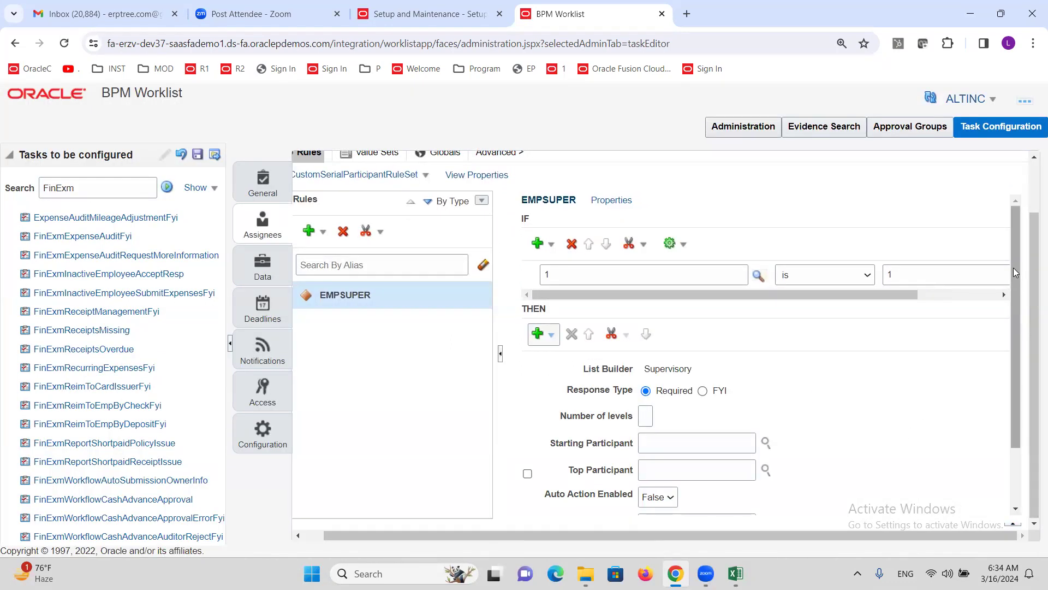
left_click_drag(1013, 265, 1015, 331)
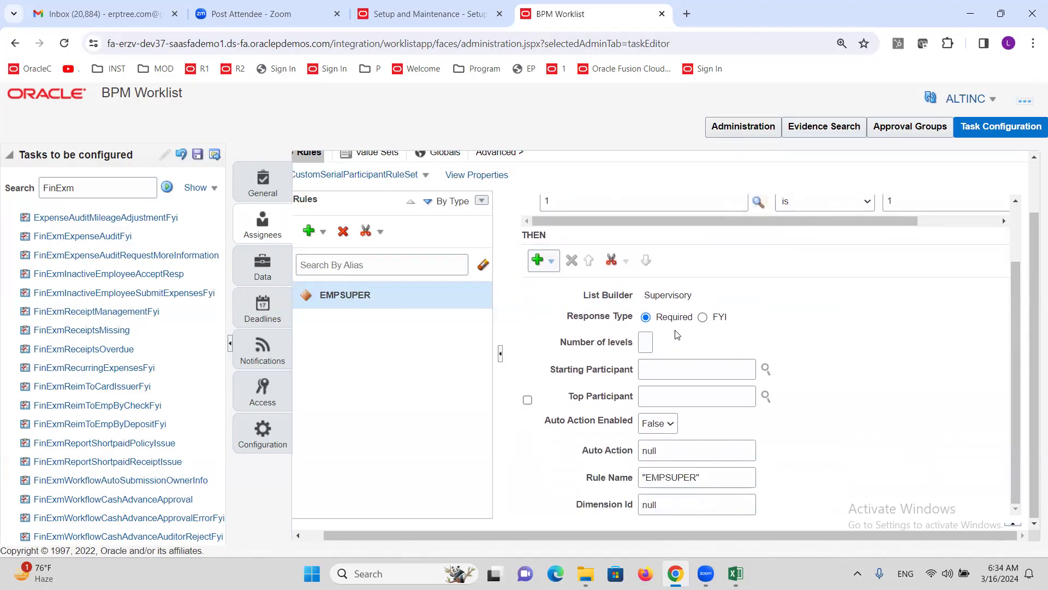
Step: Set the supervisory action's Number of levels to 1
left_click(645, 348)
type("1")
key("Tab")
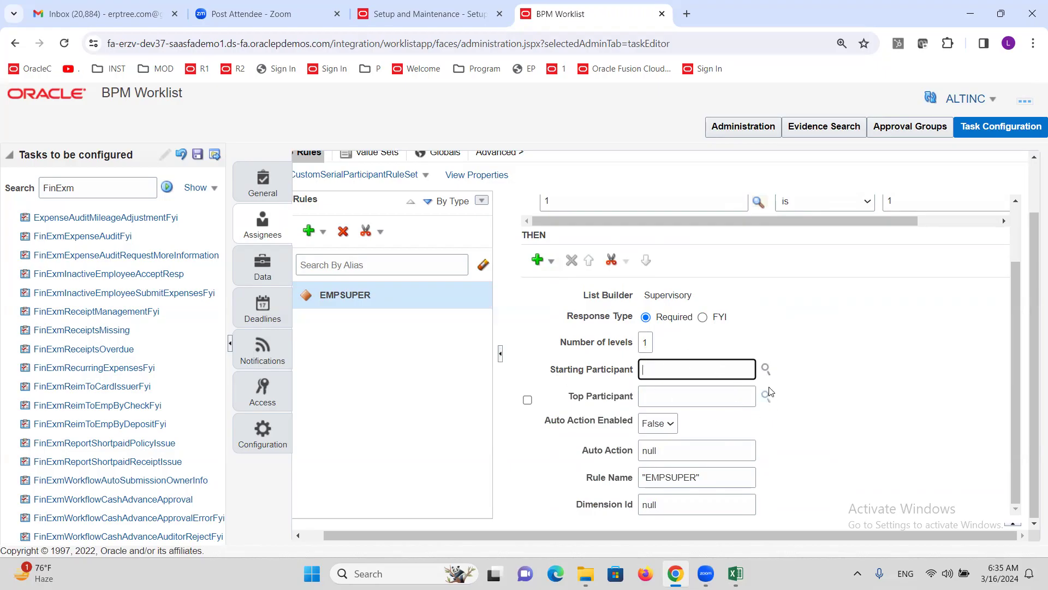
left_click(766, 369)
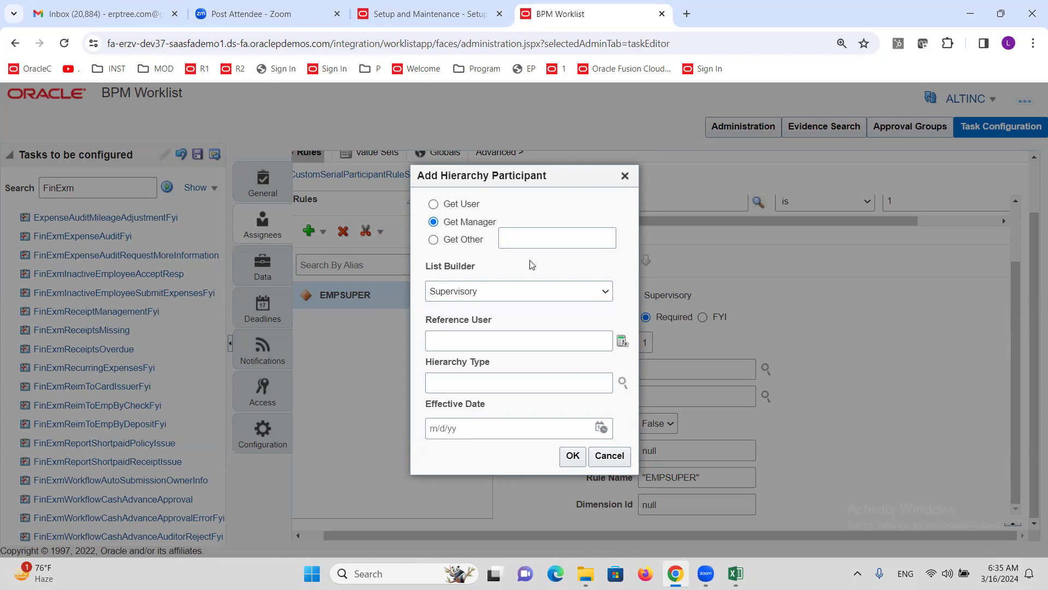
Step: Set the starting participant to Get Manager of Task Workflow Submitter
left_click(493, 343)
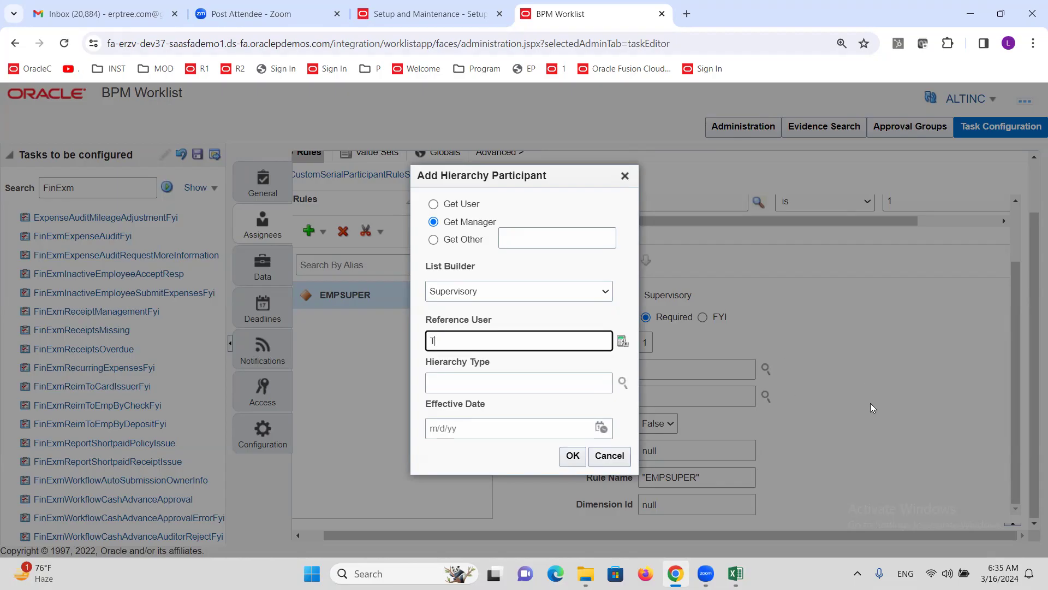
type("Task.Workflow Submitter")
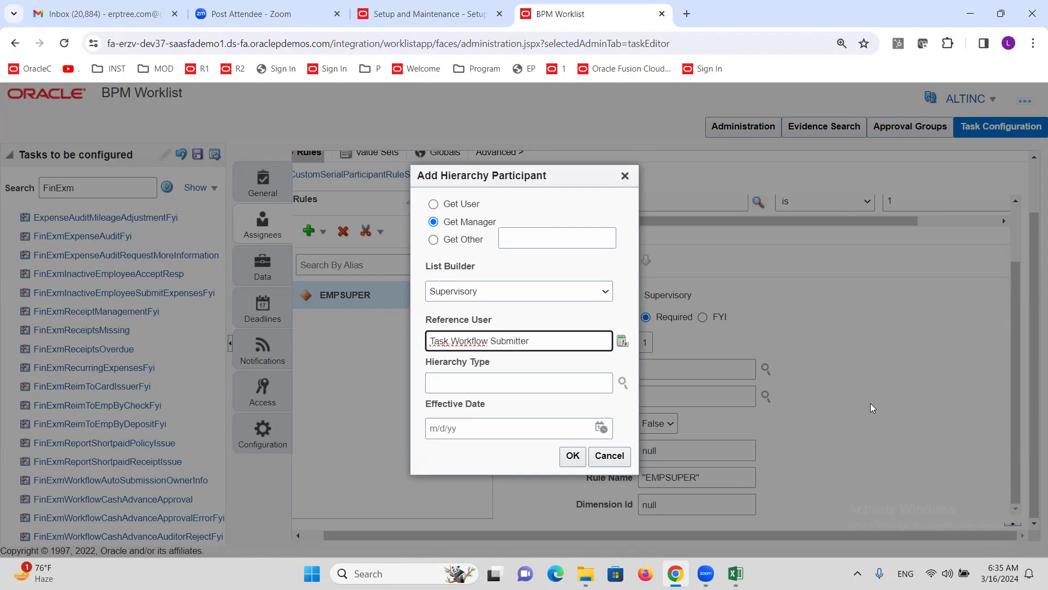
left_click(557, 316)
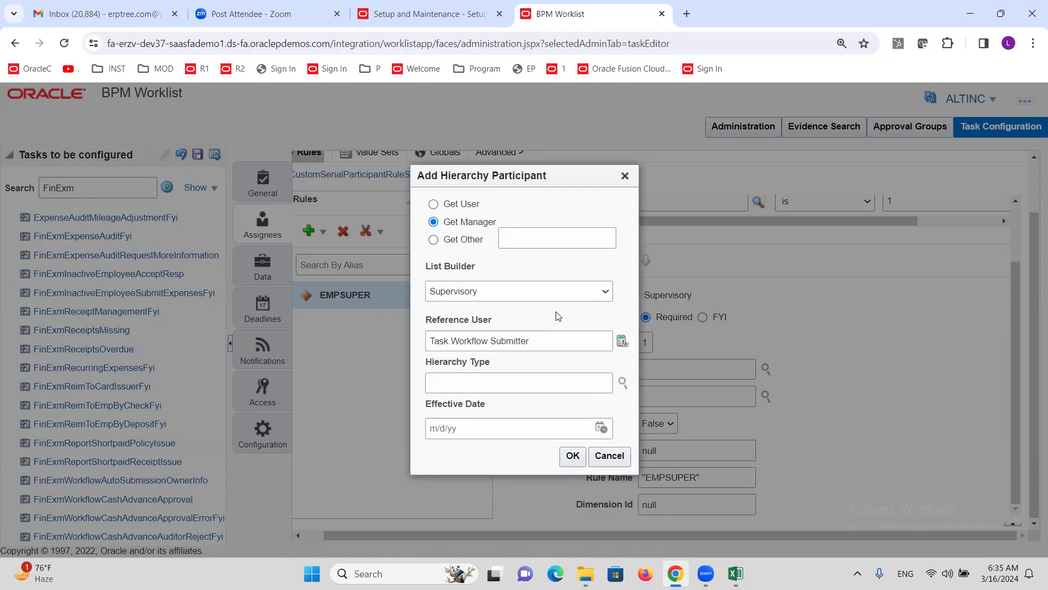
left_click(573, 456)
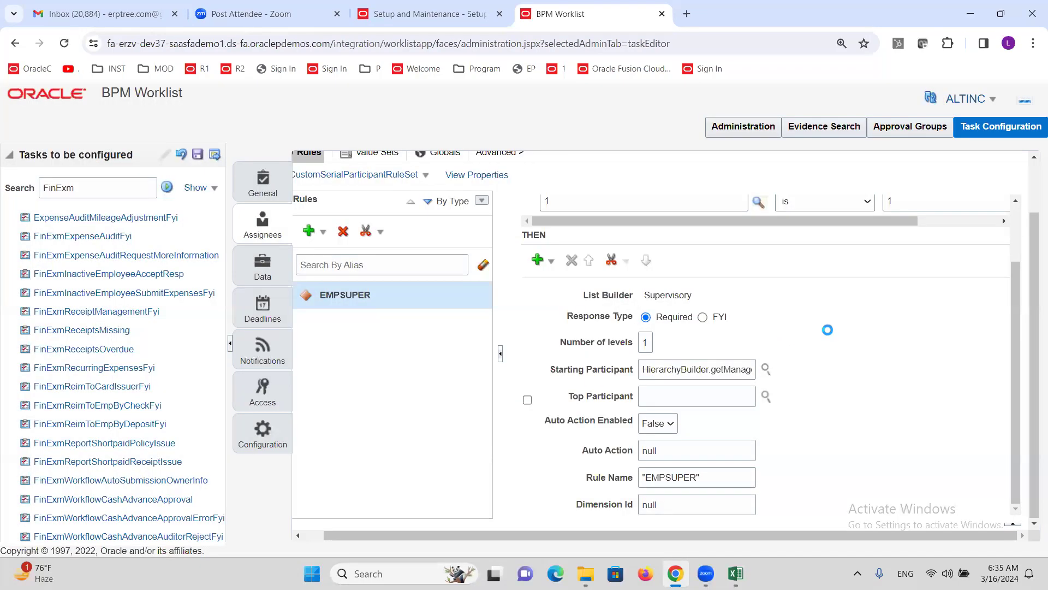
Step: Define the top participant using the Get User option
left_click(766, 395)
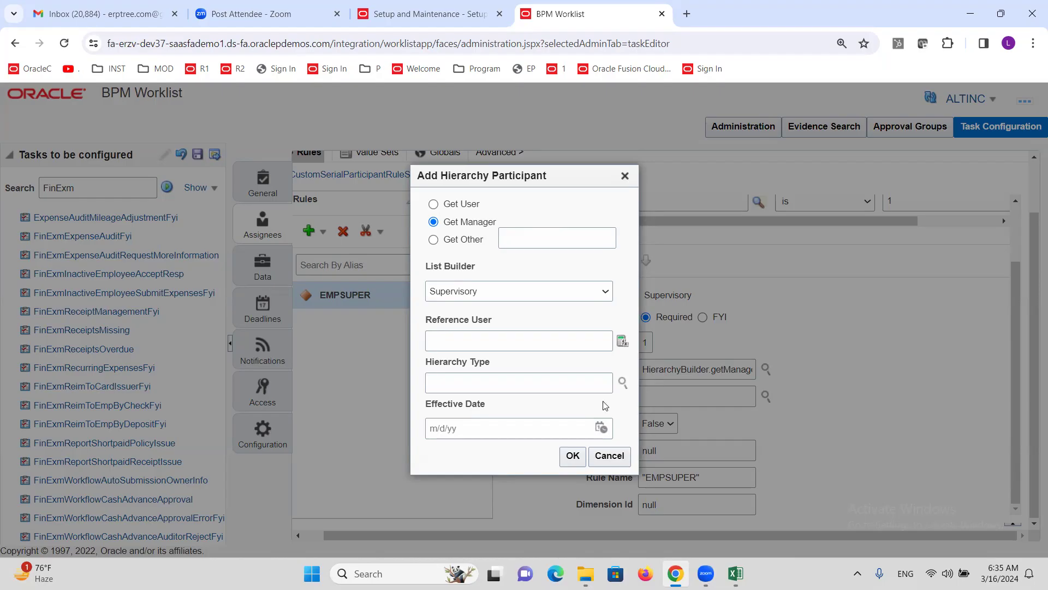
left_click(433, 205)
left_click(467, 314)
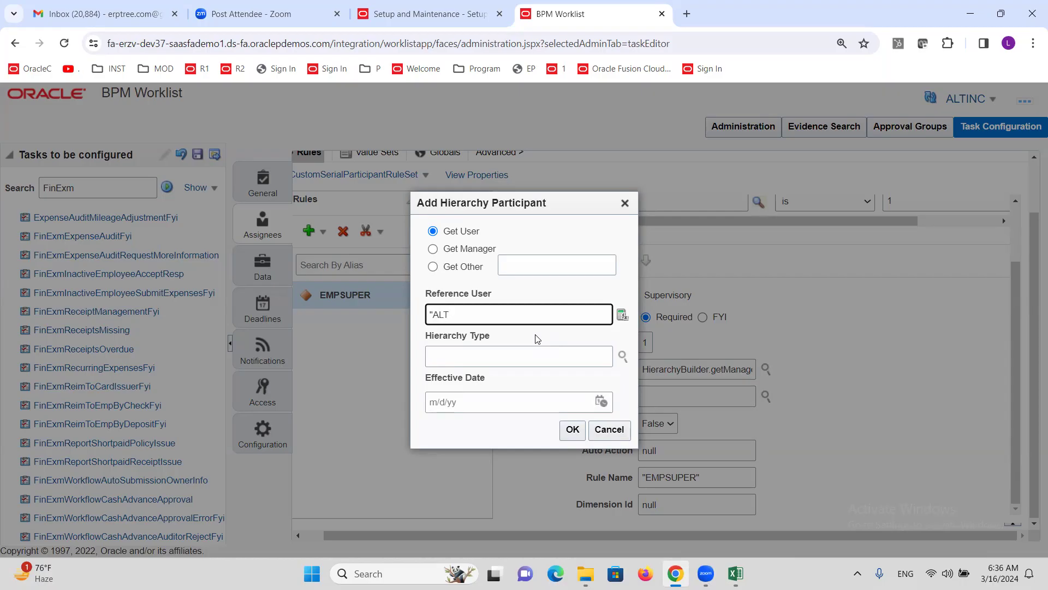
Step: Enter the manager user as the Reference User and confirm the hierarchy participant
type("ANAGER\"")
left_click(571, 429)
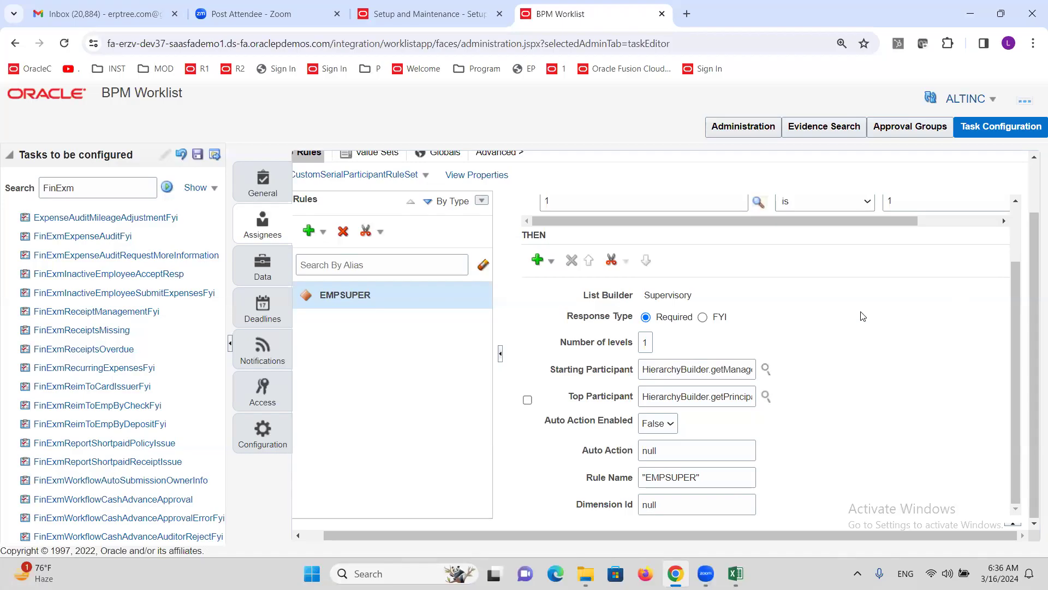
Step: Read the Business Rule Validation Log showing no errors or warnings for EMPSUPER
scroll(875, 381, "up", 2)
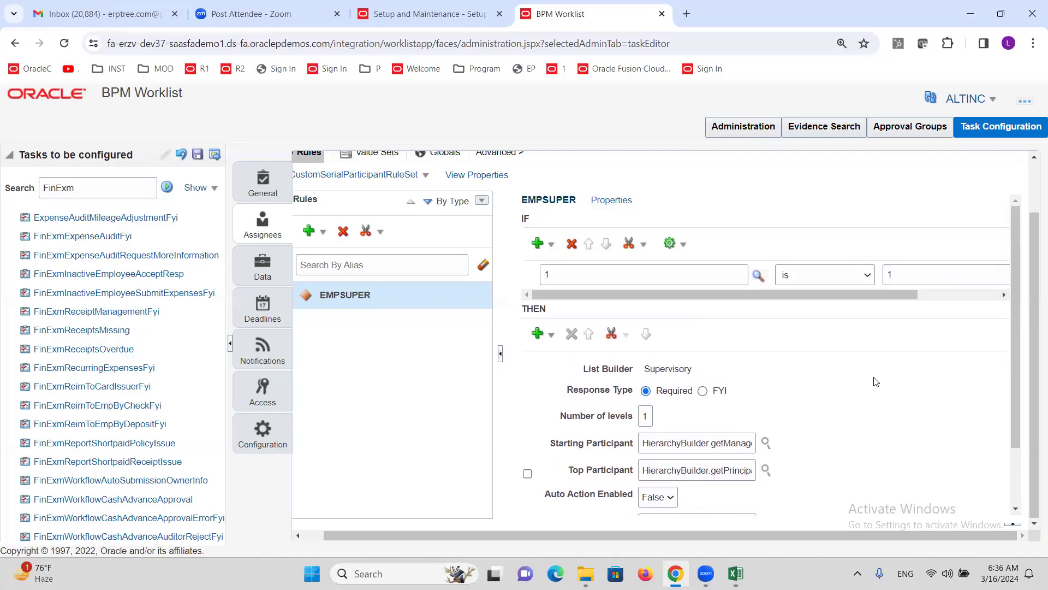
scroll(1018, 390, "up", 2)
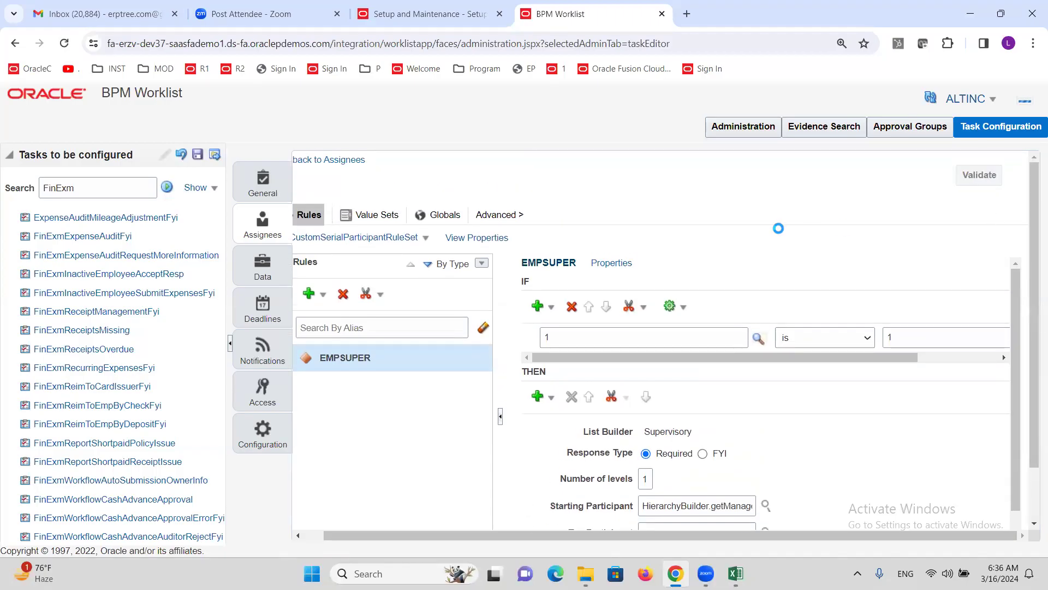
scroll(788, 263, "left", 1)
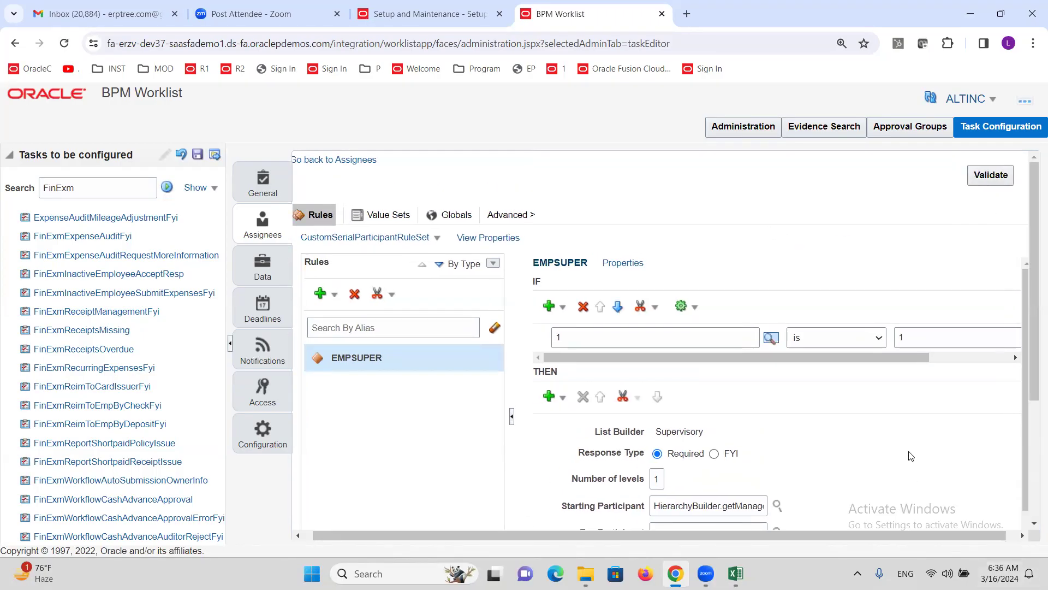
scroll(973, 419, "down", 2)
scroll(1031, 344, "down", 3)
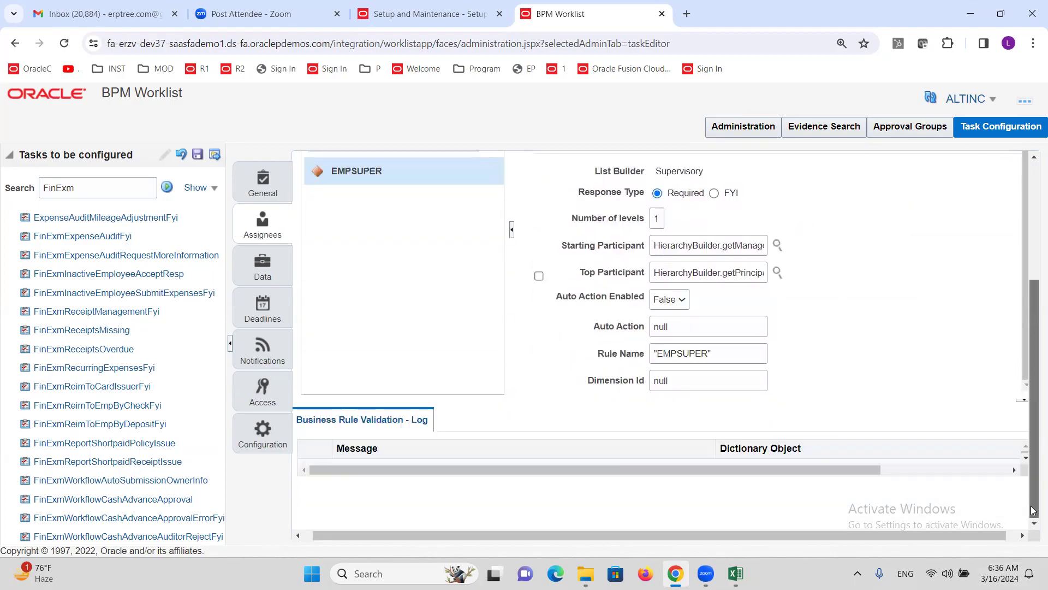
left_click(1025, 458)
left_click(1025, 460)
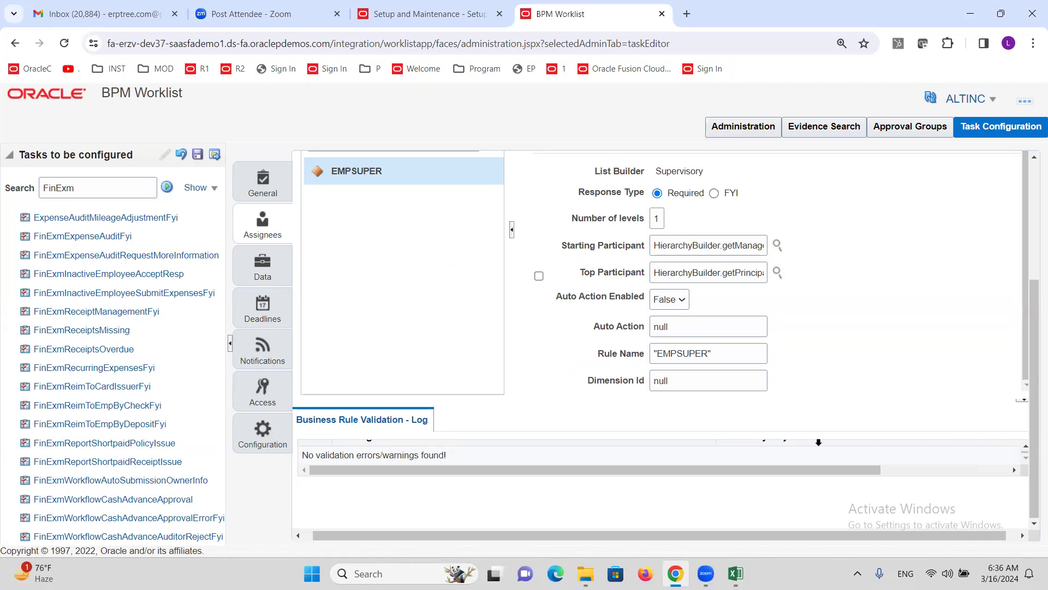
scroll(822, 442, "up", 3)
scroll(824, 404, "up", 1)
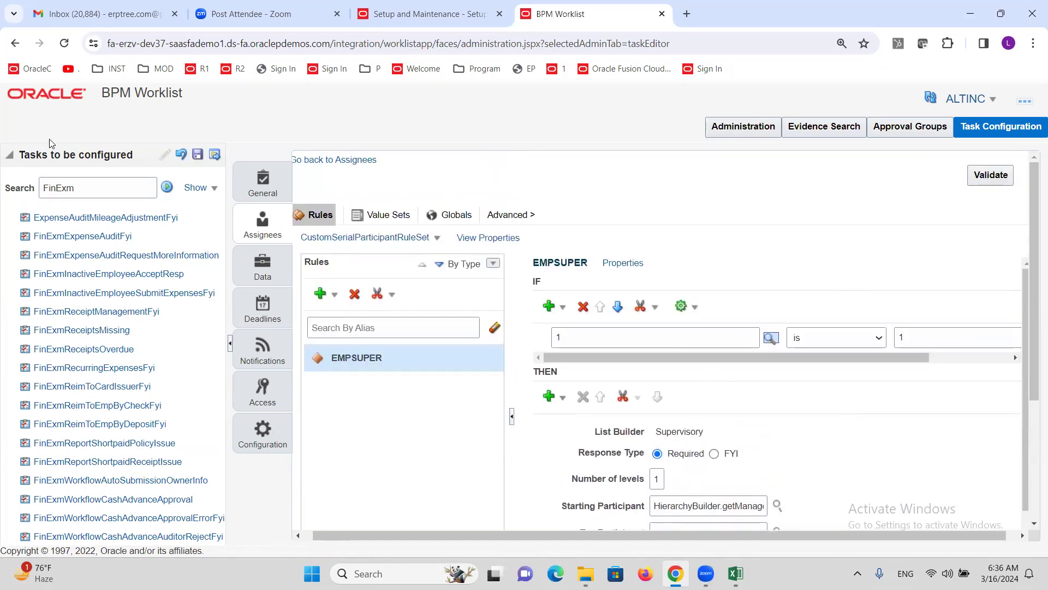
Step: Save the approval task configuration without a comment
left_click(199, 155)
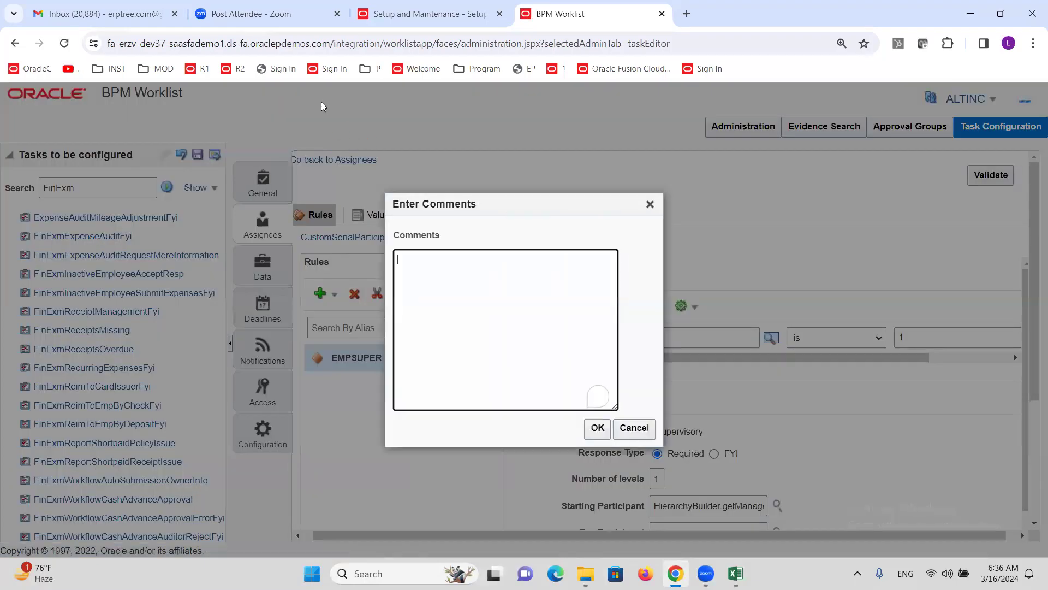
left_click(597, 428)
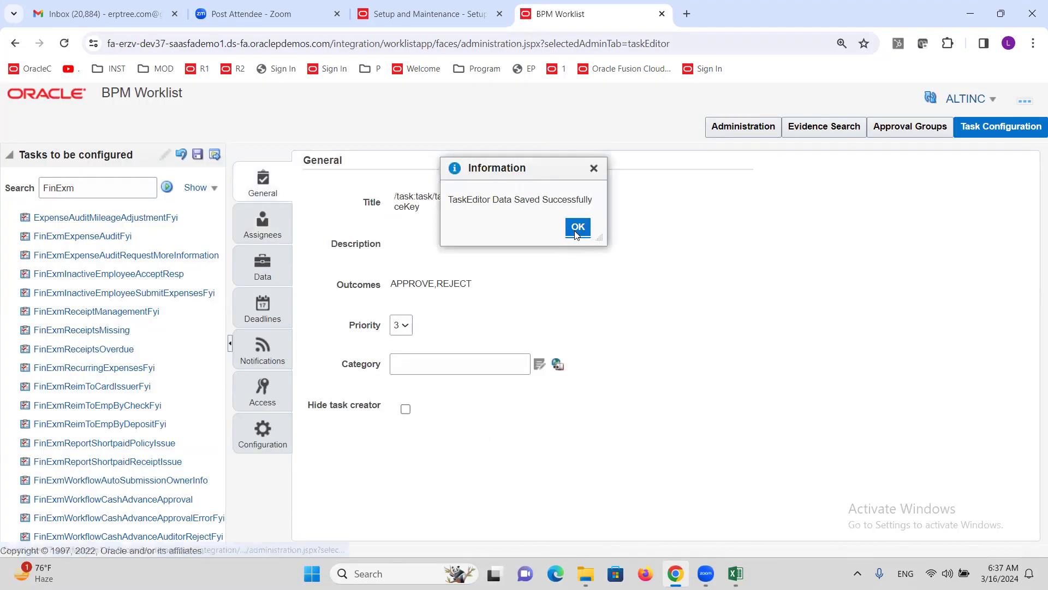
left_click(576, 225)
Step: Commit the saved task configuration without a comment and dismiss the confirmation
left_click(215, 155)
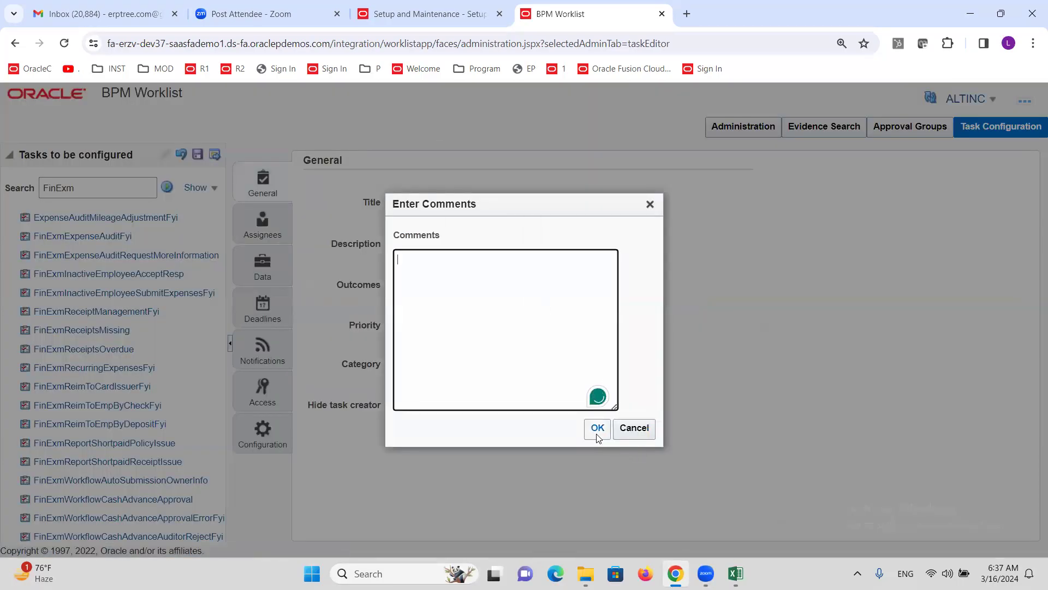
left_click(597, 429)
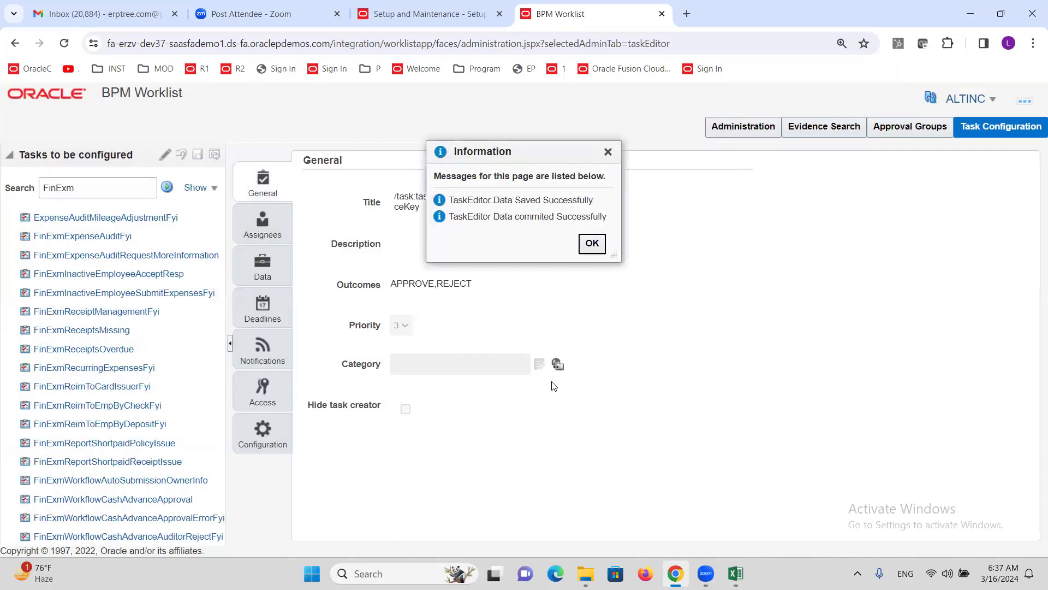
left_click(595, 242)
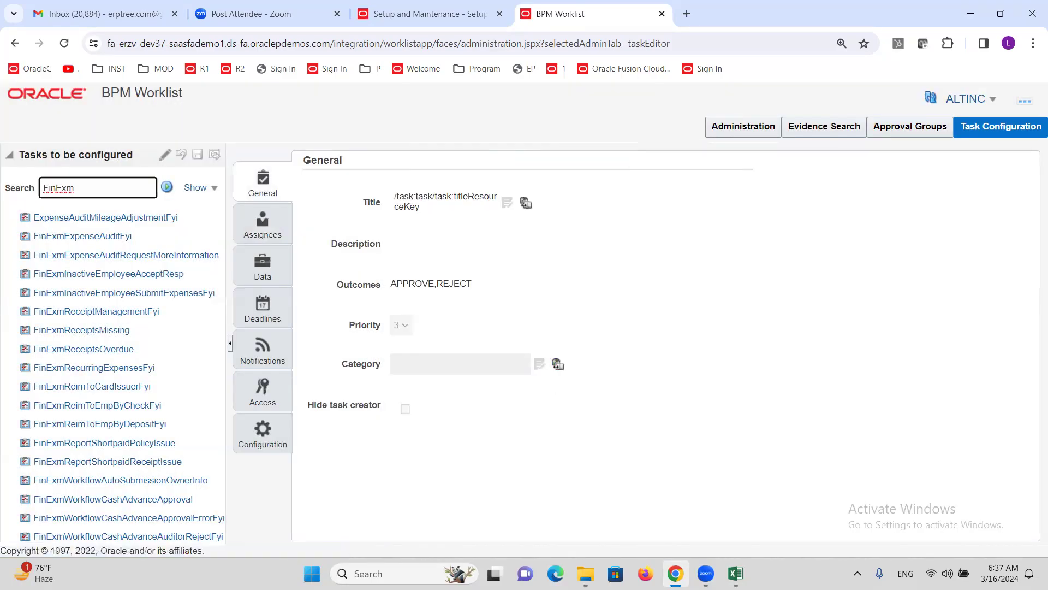
left_click(735, 573)
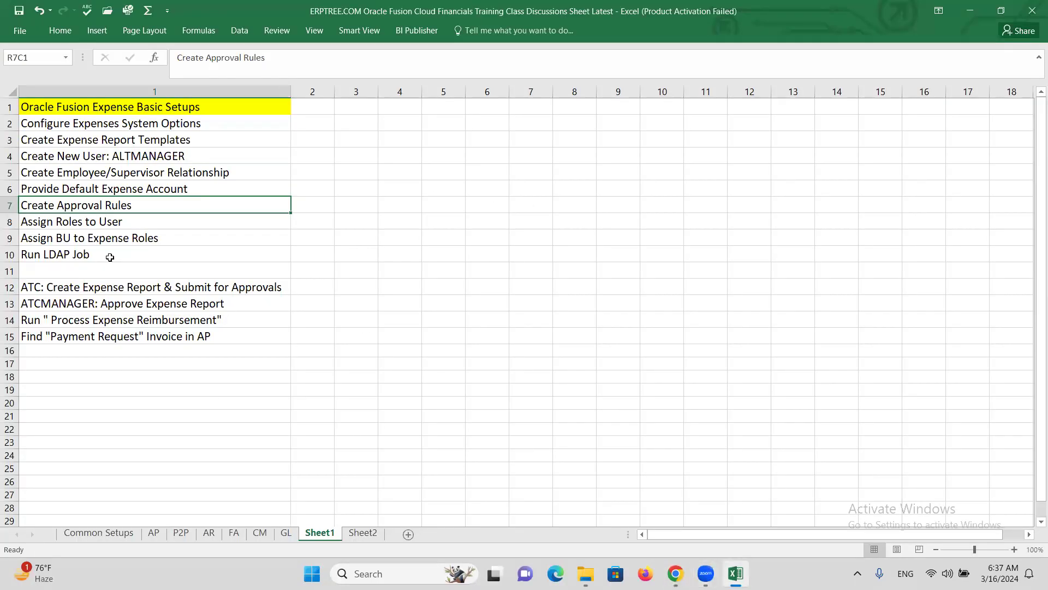
Step: Note 'Employee' in cell R8C5 beside the Assign Roles to User step
left_click(88, 223)
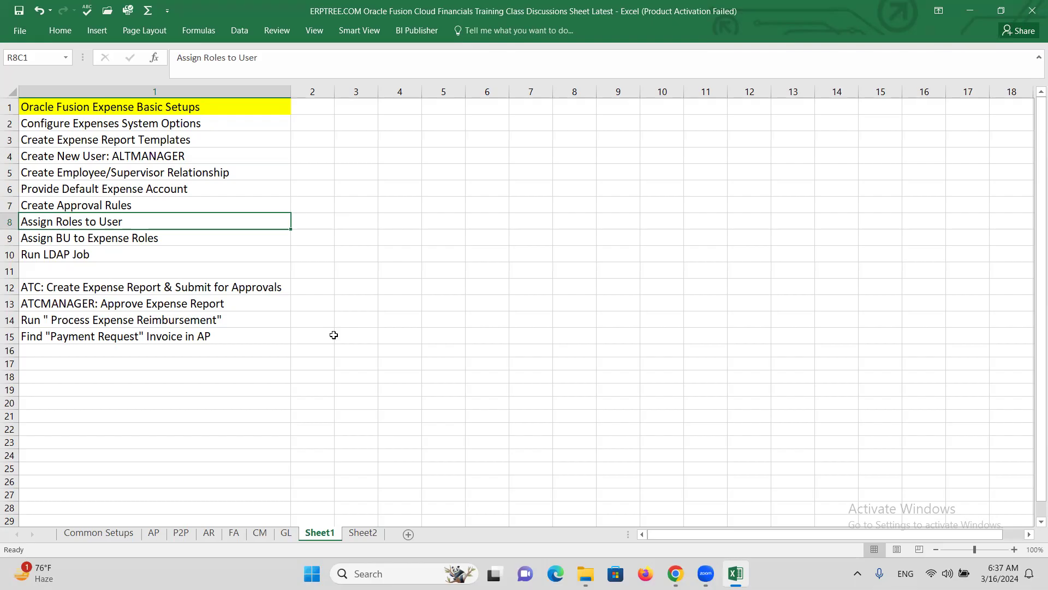
left_click(453, 217)
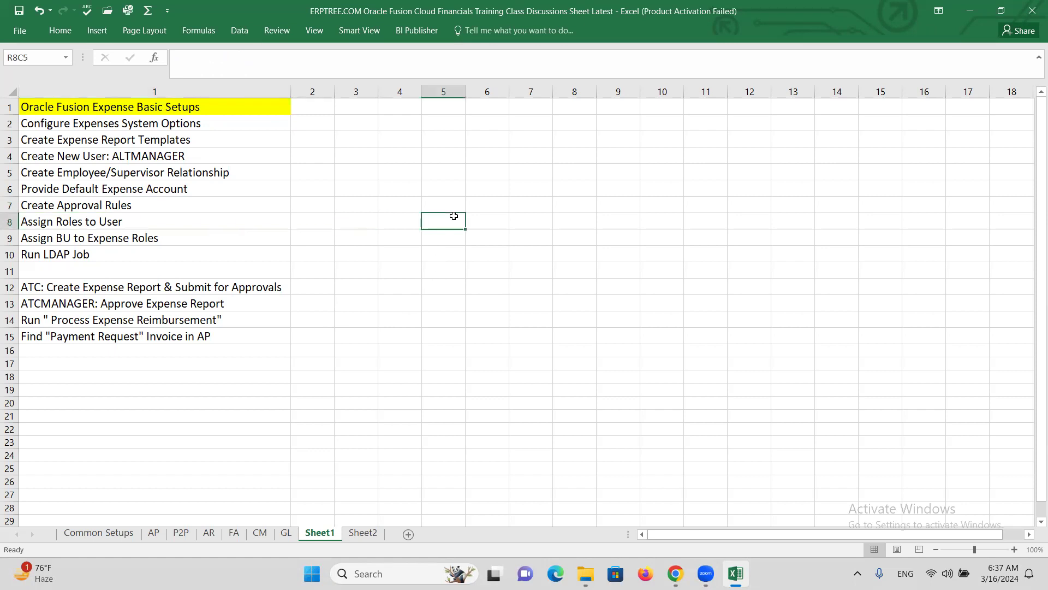
type("e")
type("Employ")
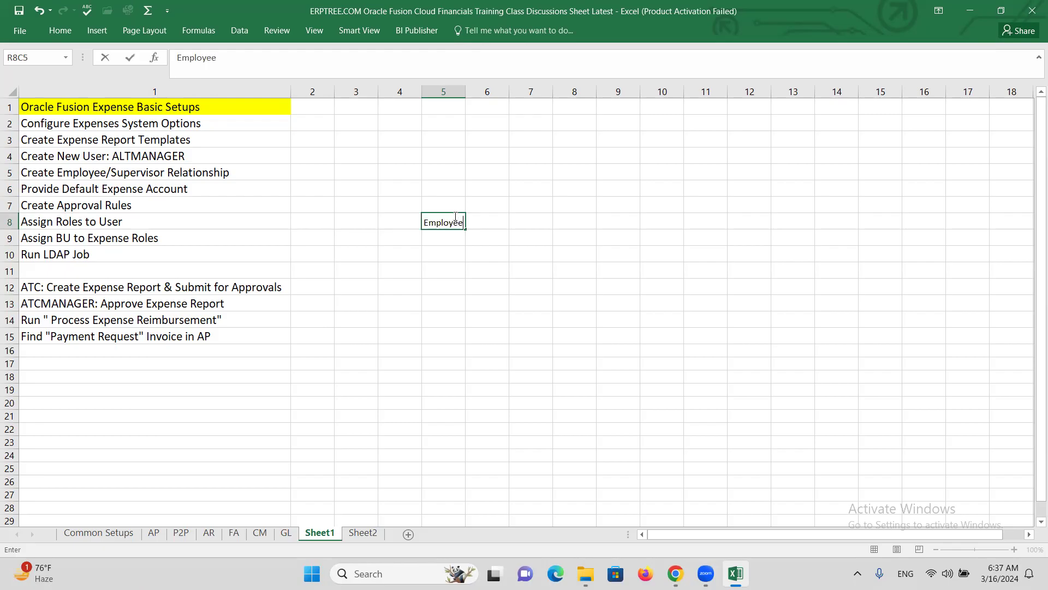
type("ee")
left_click(442, 241)
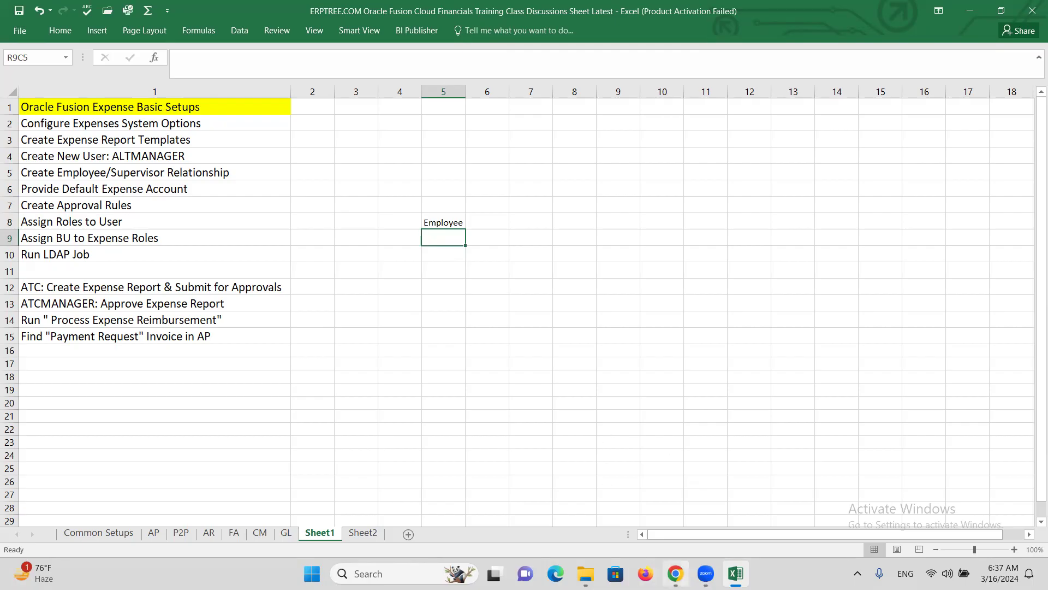
mouse_move(675, 575)
left_click(686, 530)
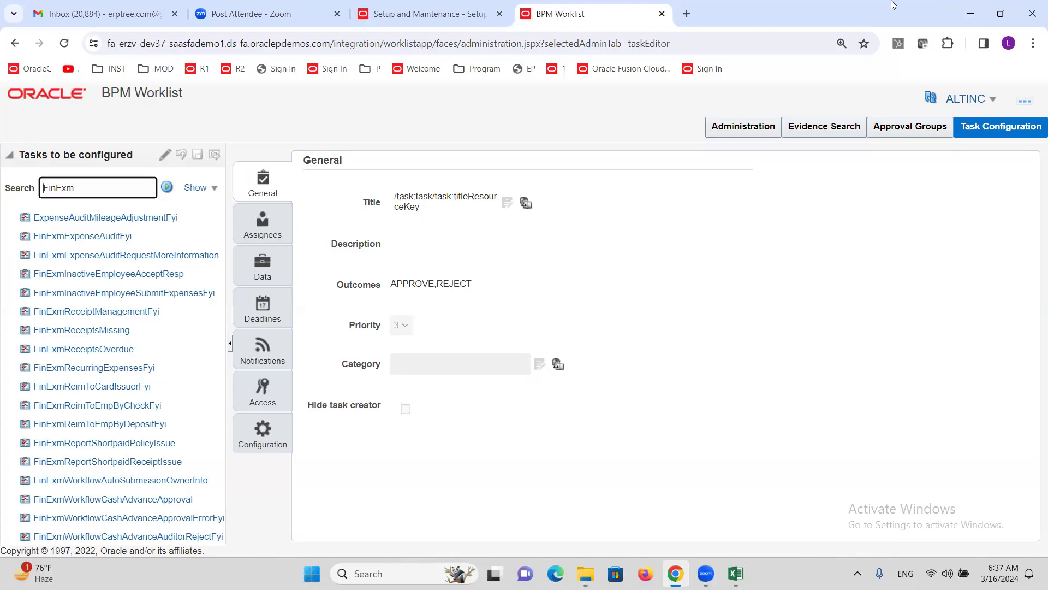
Step: Open the Security Console from the Navigator's Tools group and dismiss the security warning
left_click(420, 13)
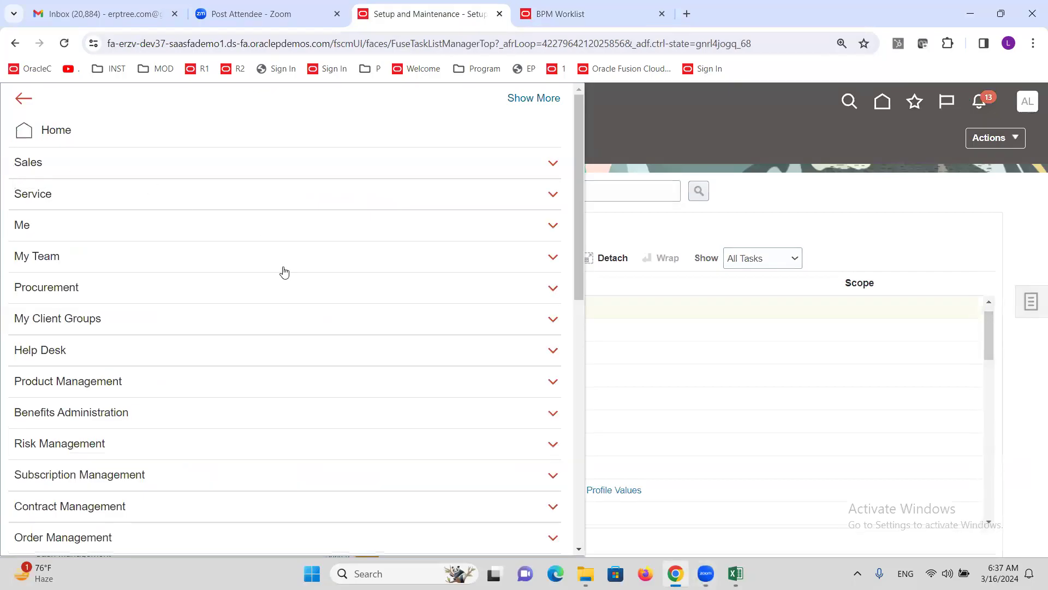
scroll(148, 390, "down", 7)
scroll(151, 388, "down", 3)
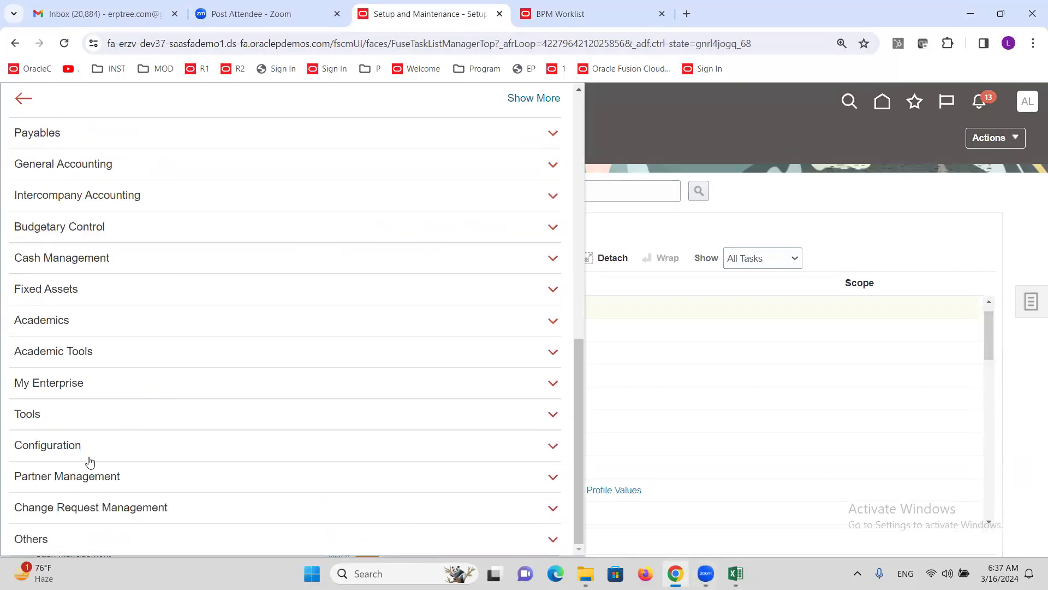
left_click(17, 415)
scroll(140, 437, "down", 2)
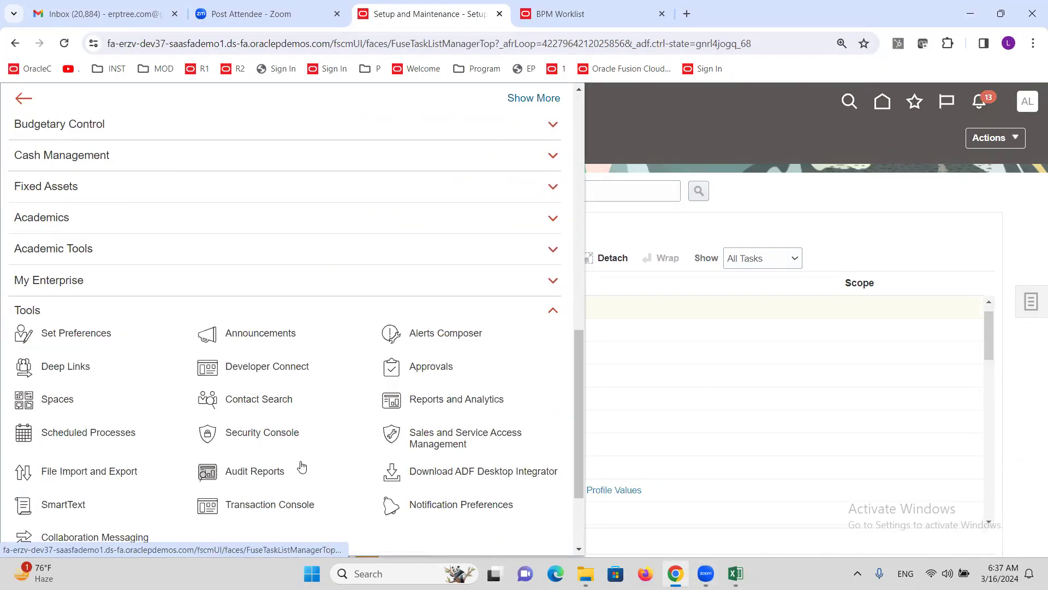
left_click(772, 342)
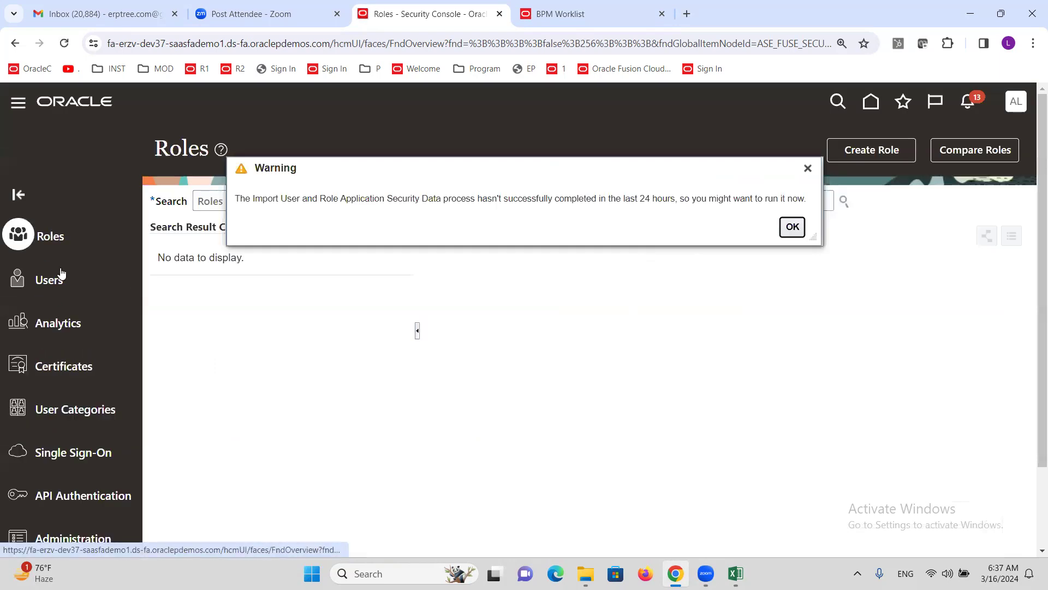
key("Return")
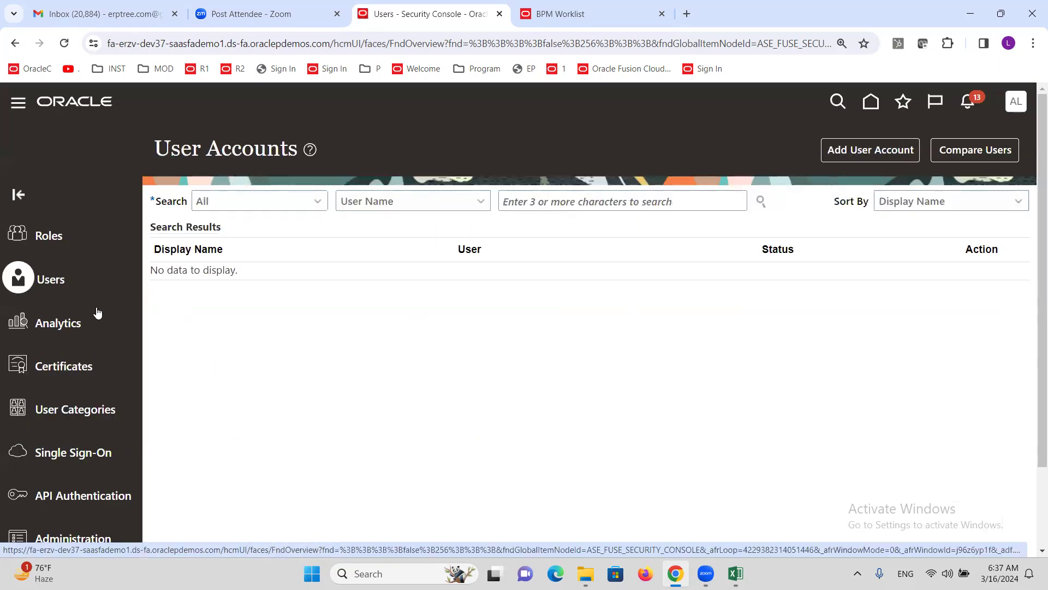
Step: Search the user accounts for ALTINC
left_click(628, 198)
type("ALTINC")
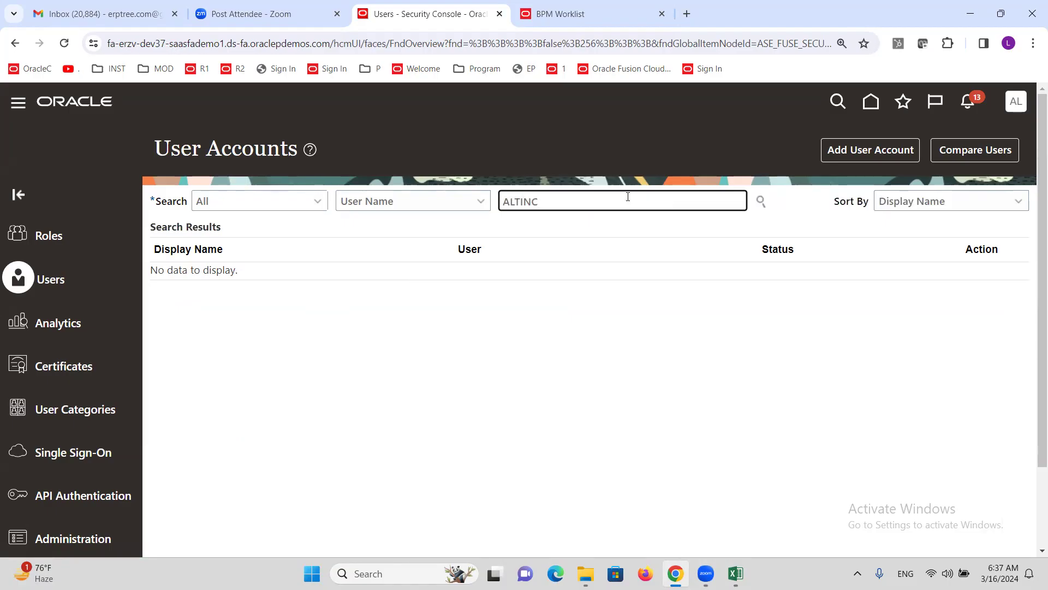
key("Return")
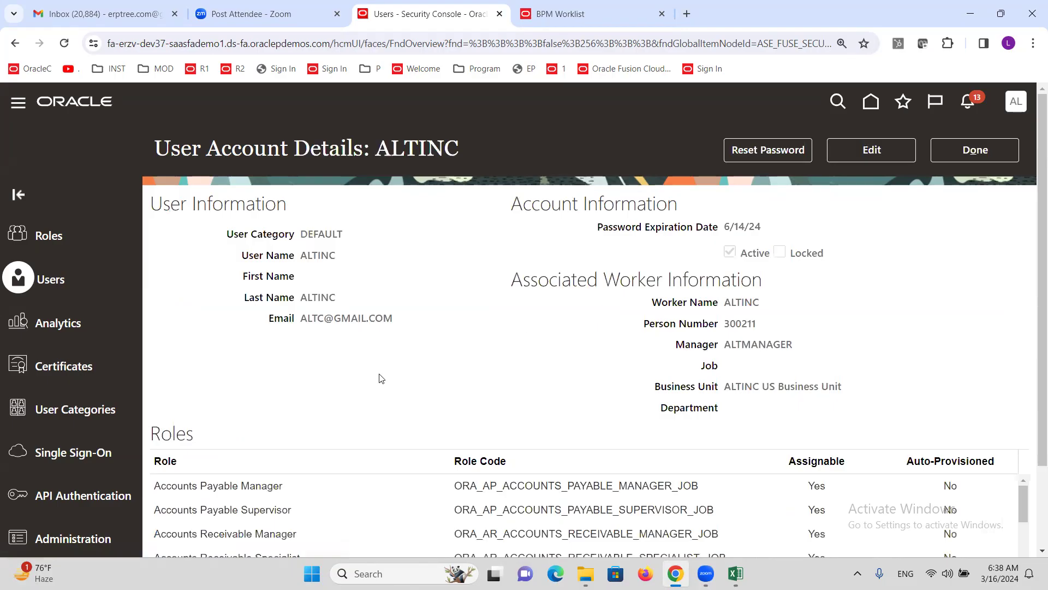
scroll(348, 317, "down", 2)
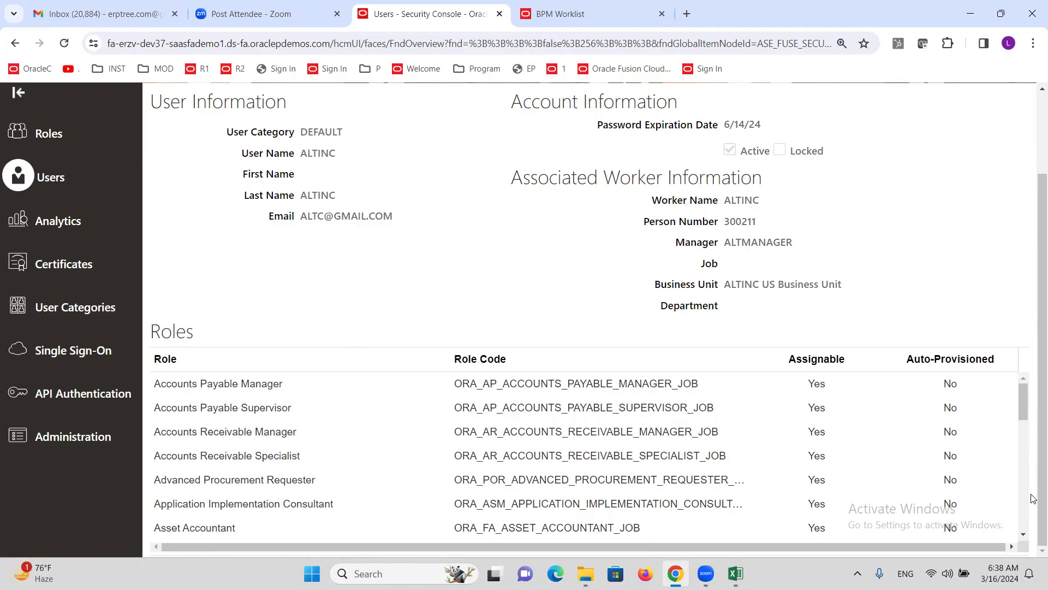
Step: Confirm the Employee role in ALTINC's roles list, then edit the account
left_click(1023, 539)
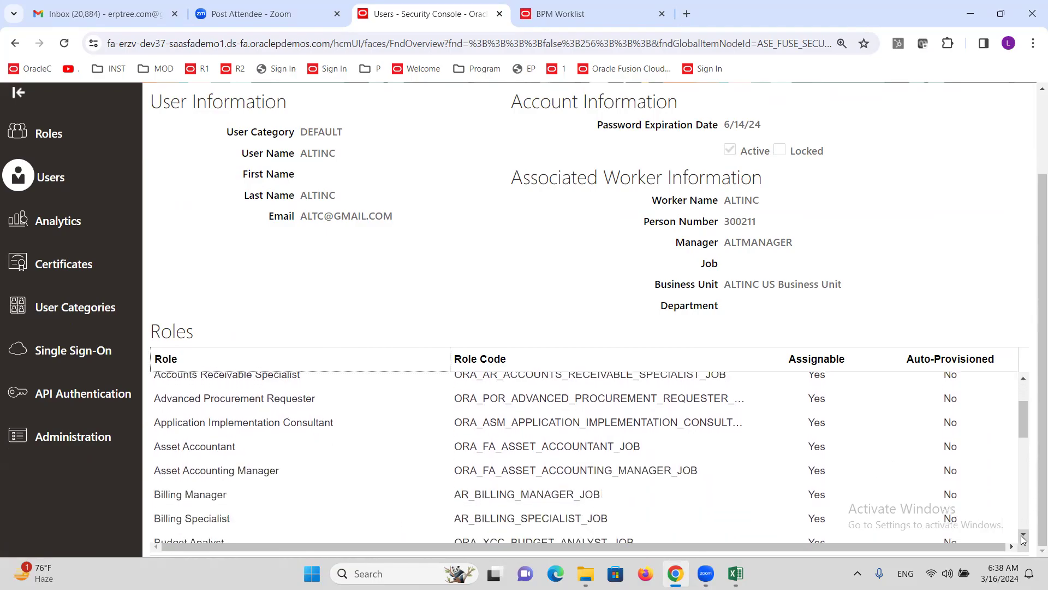
left_click(1023, 539)
left_click(1023, 539)
left_click(1023, 539)
left_click(1023, 539)
left_click(1023, 539)
left_click(1023, 539)
left_click(1023, 539)
left_click(1023, 538)
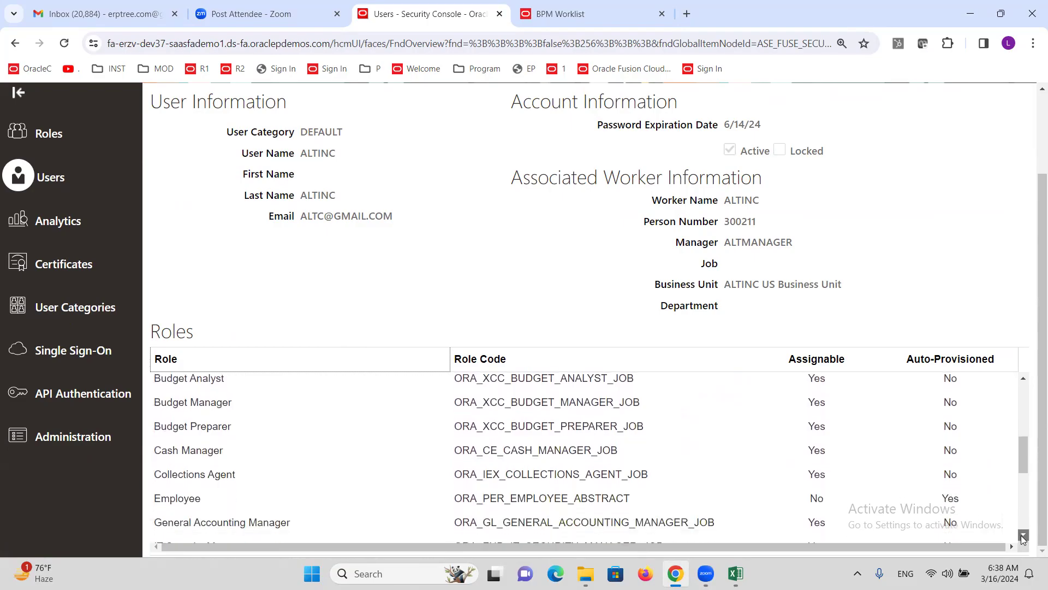
left_click(1023, 538)
left_click(328, 470)
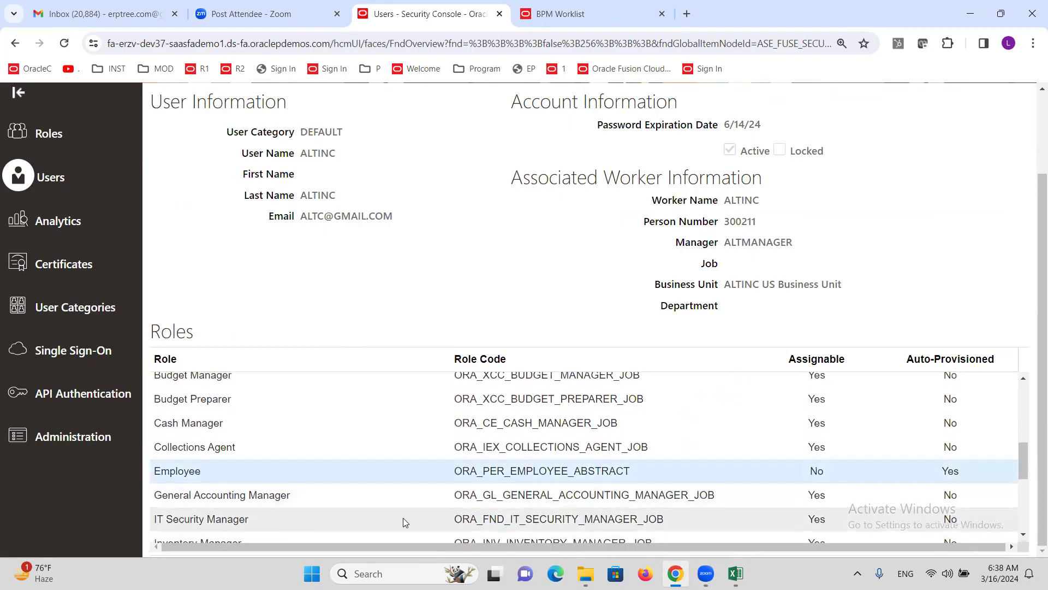
scroll(1034, 344, "up", 2)
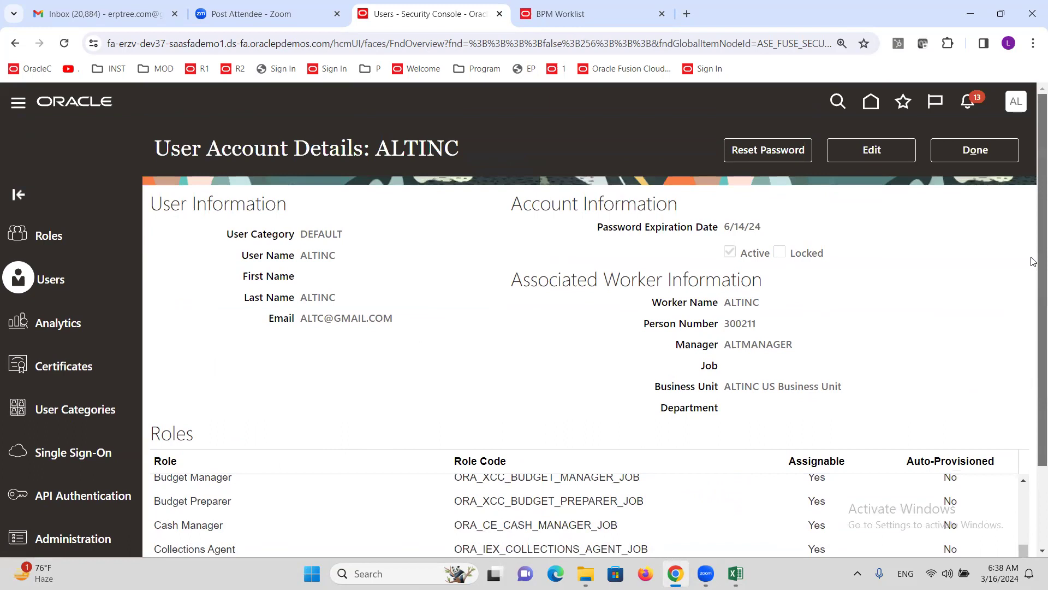
left_click(871, 151)
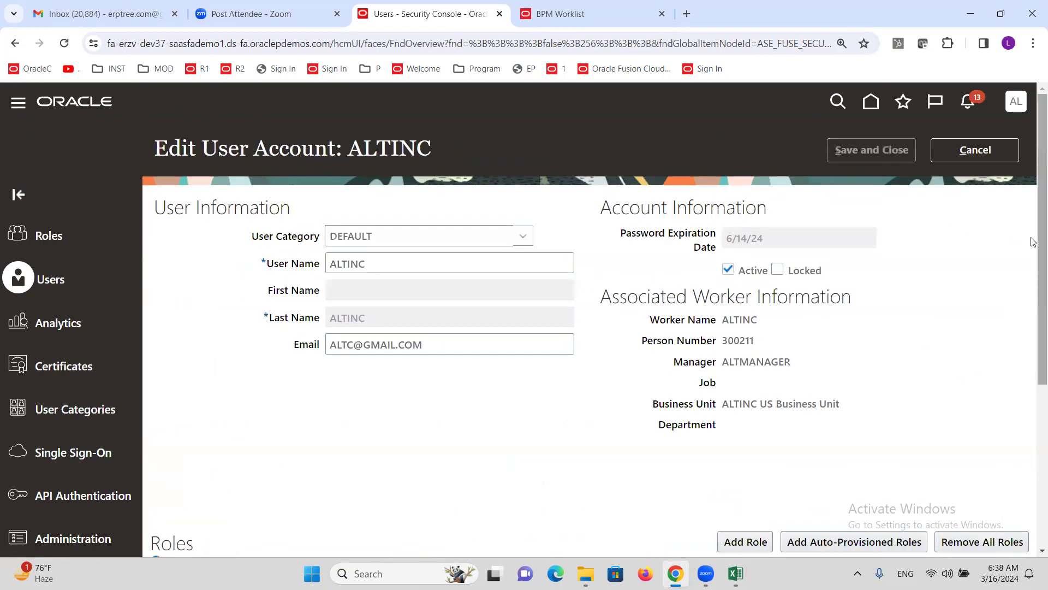
Step: Delete the Employee role from ALTINC's account and save it
scroll(1032, 318, "down", 1)
scroll(1033, 319, "down", 4)
scroll(320, 418, "down", 4)
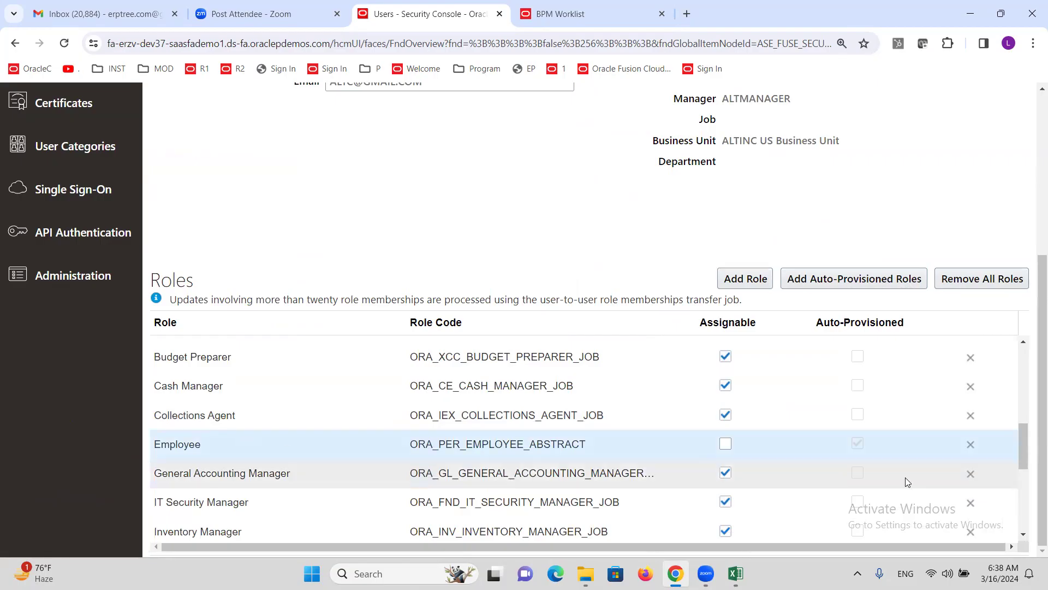
left_click(974, 447)
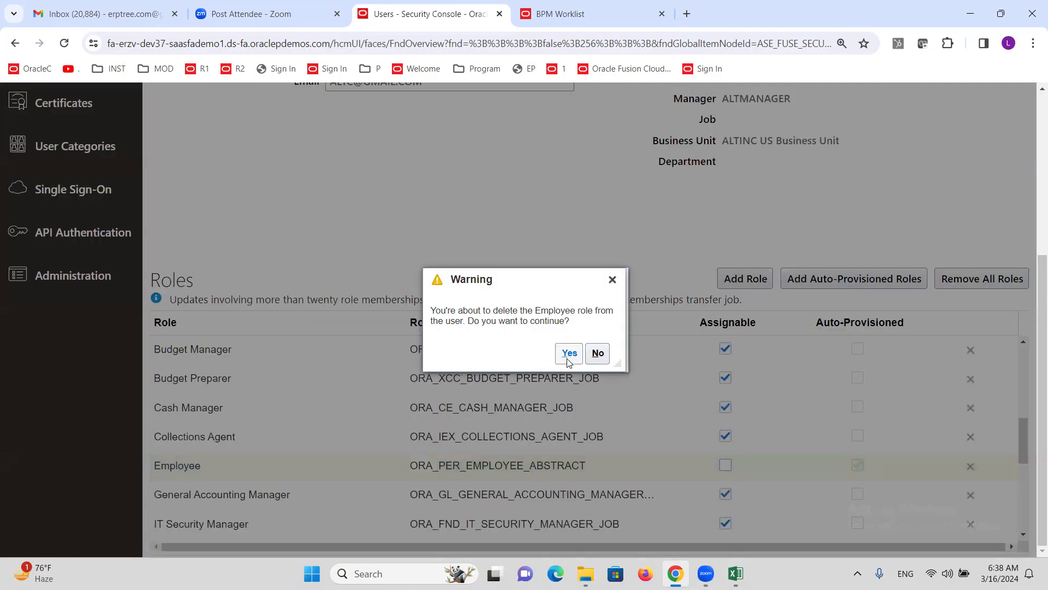
left_click(567, 354)
left_click(901, 156)
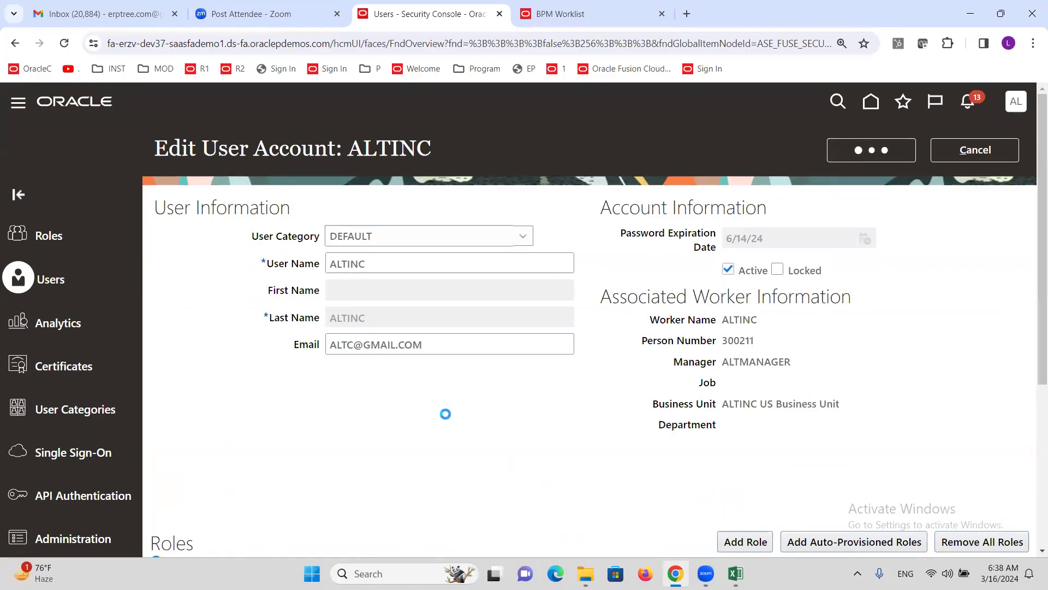
Step: Reopen the account for editing and start Add Role Membership
left_click(868, 151)
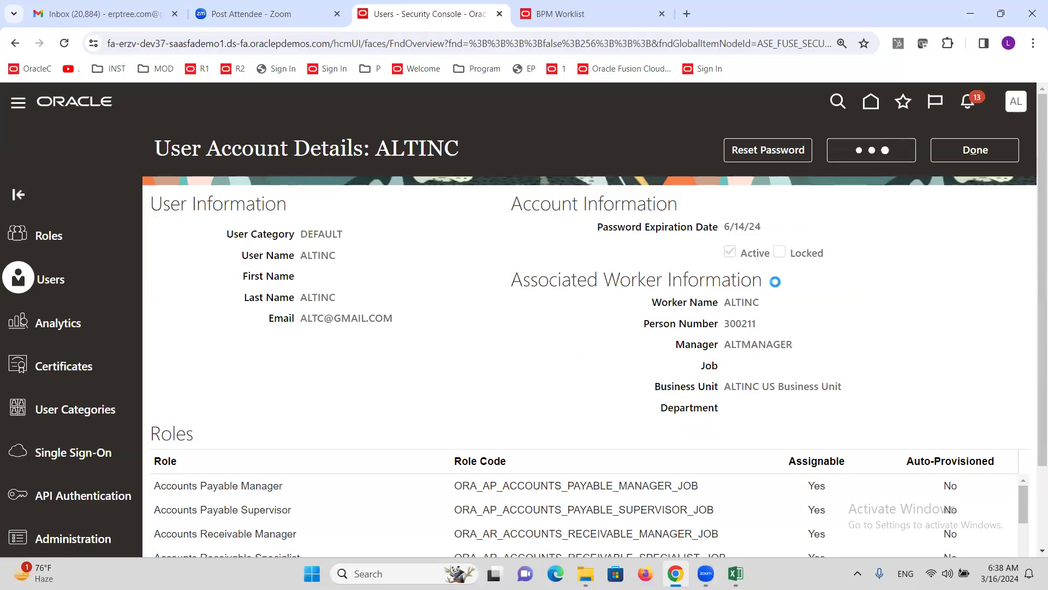
mouse_move(760, 557)
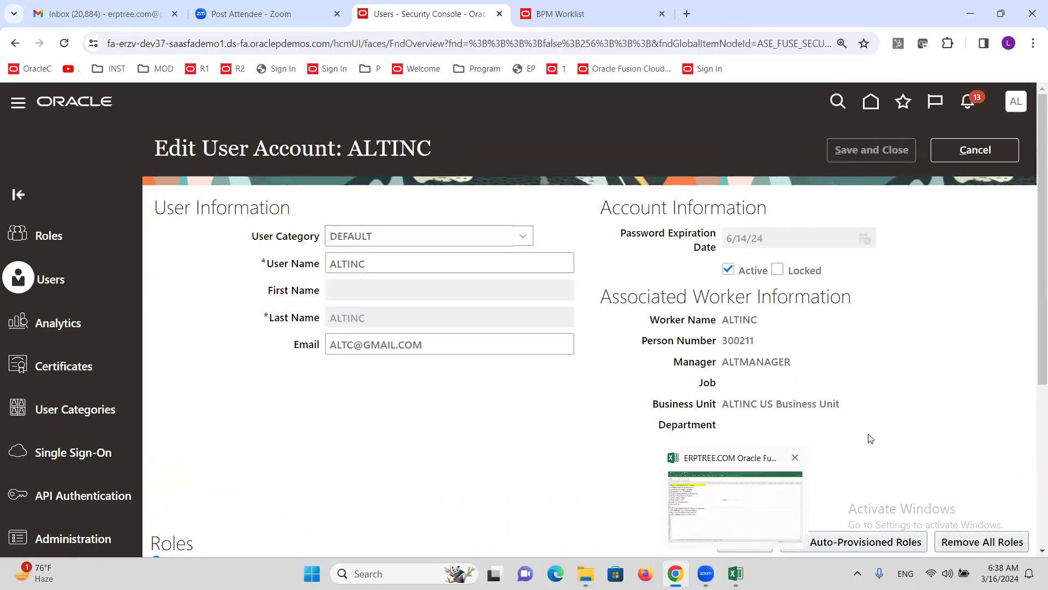
left_click(745, 541)
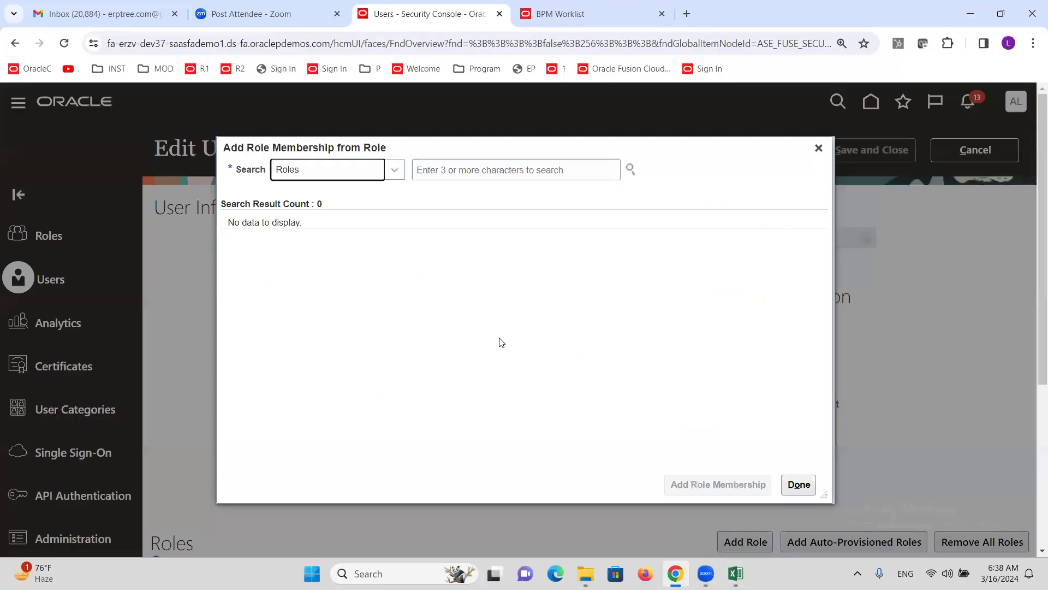
Step: Add the Employee role to the user
left_click(476, 173)
type("EMPLOYEE")
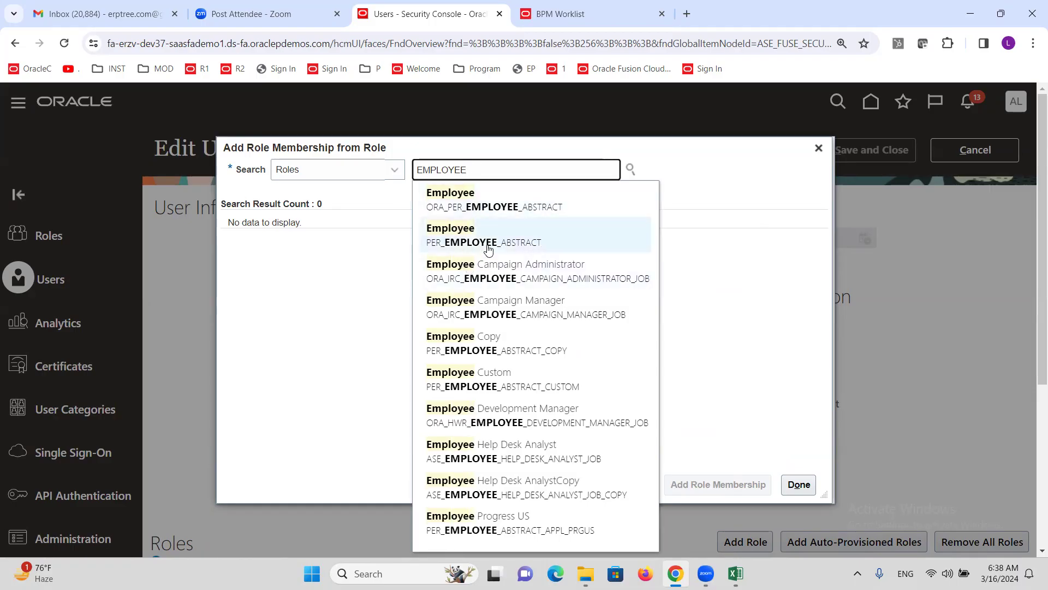
left_click(458, 203)
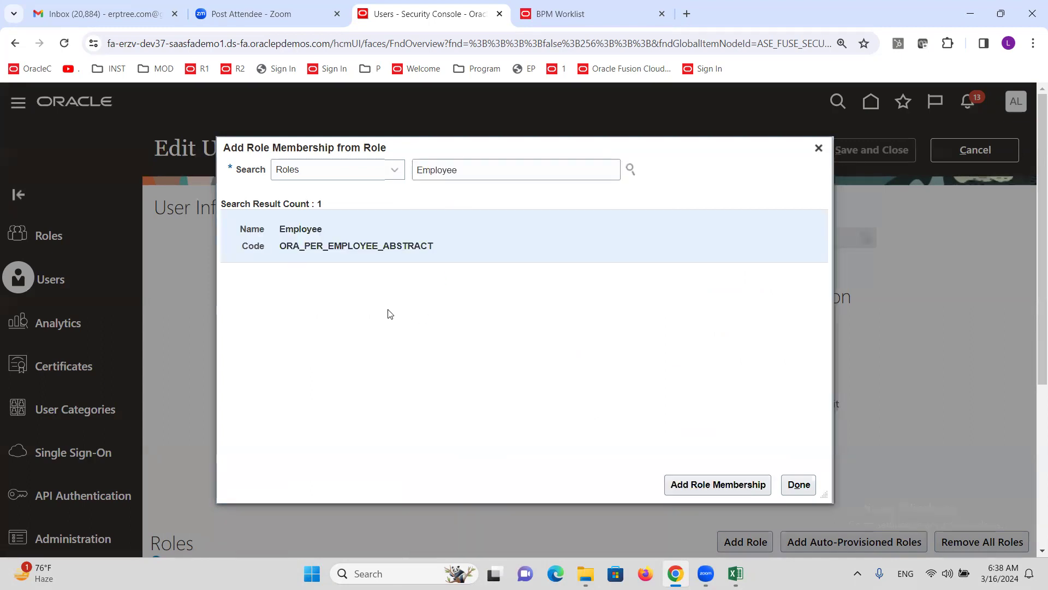
left_click(718, 483)
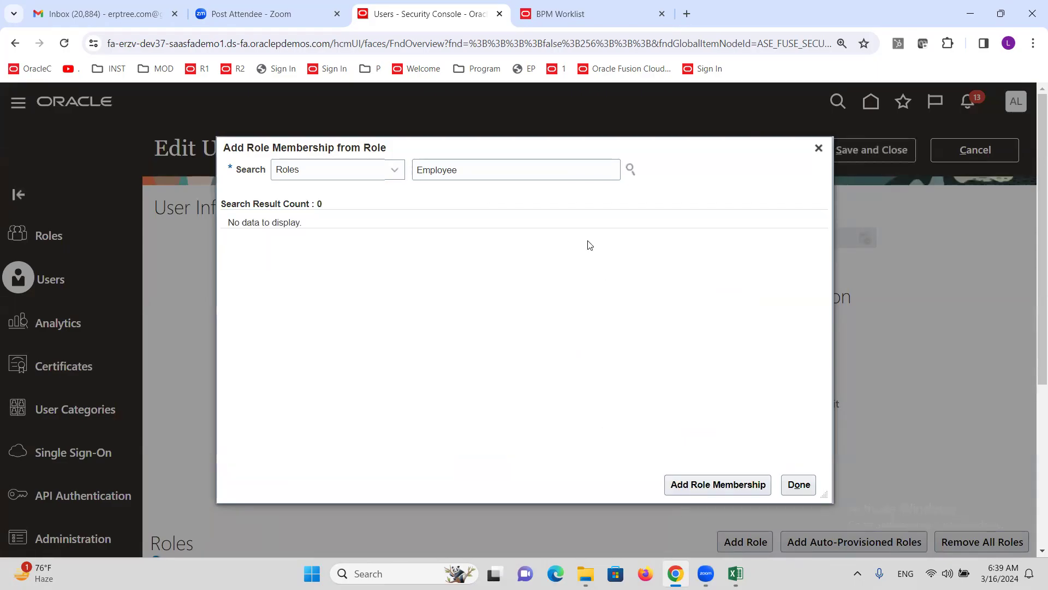
Step: Add the Expense Manager role to the user
left_click(517, 170)
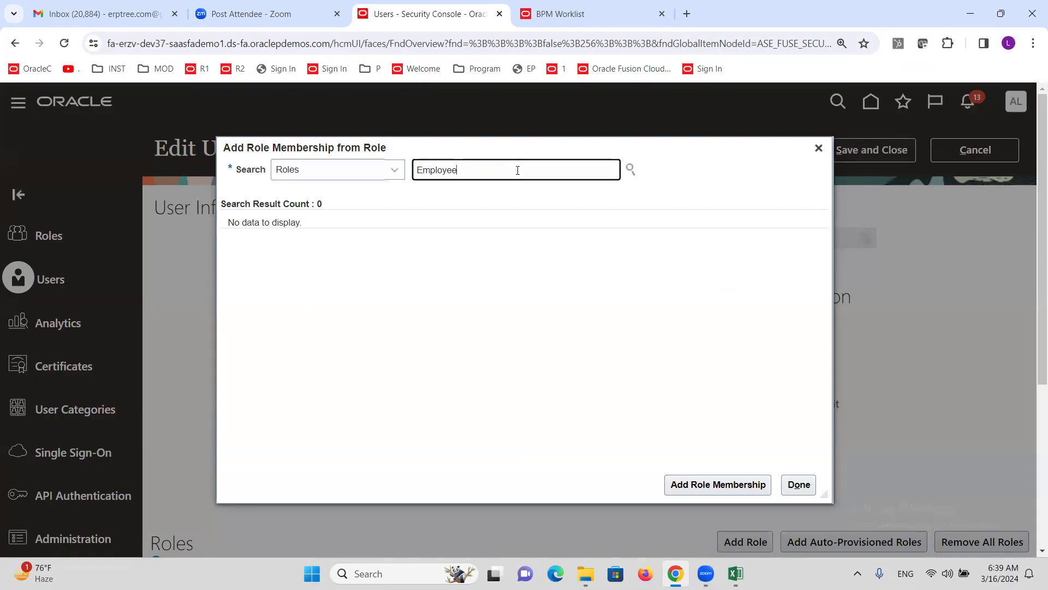
type("M")
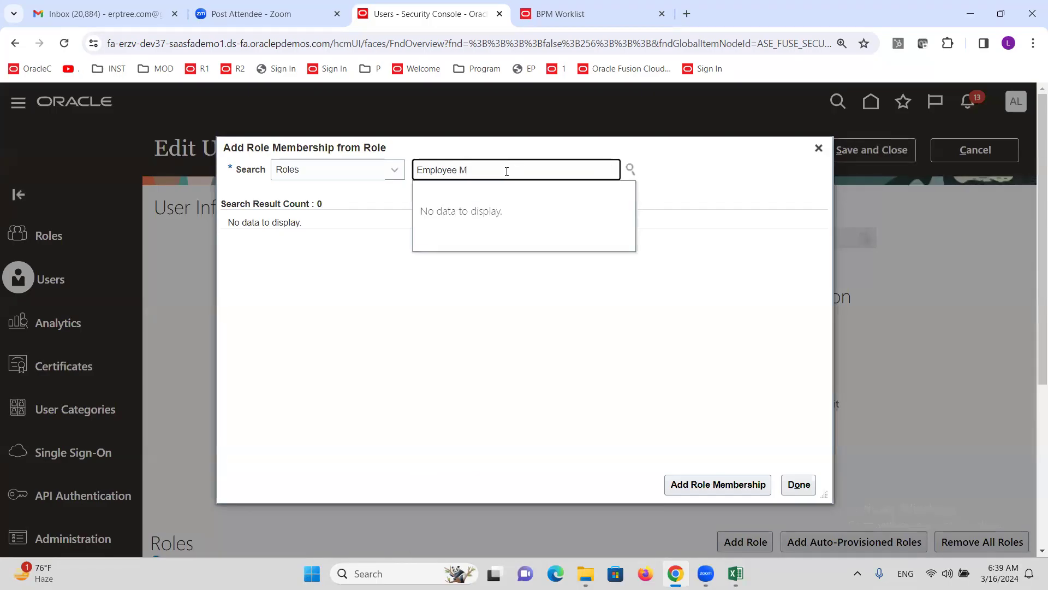
key("BackSpace")
key("BackSpace")
key("BackSpace")
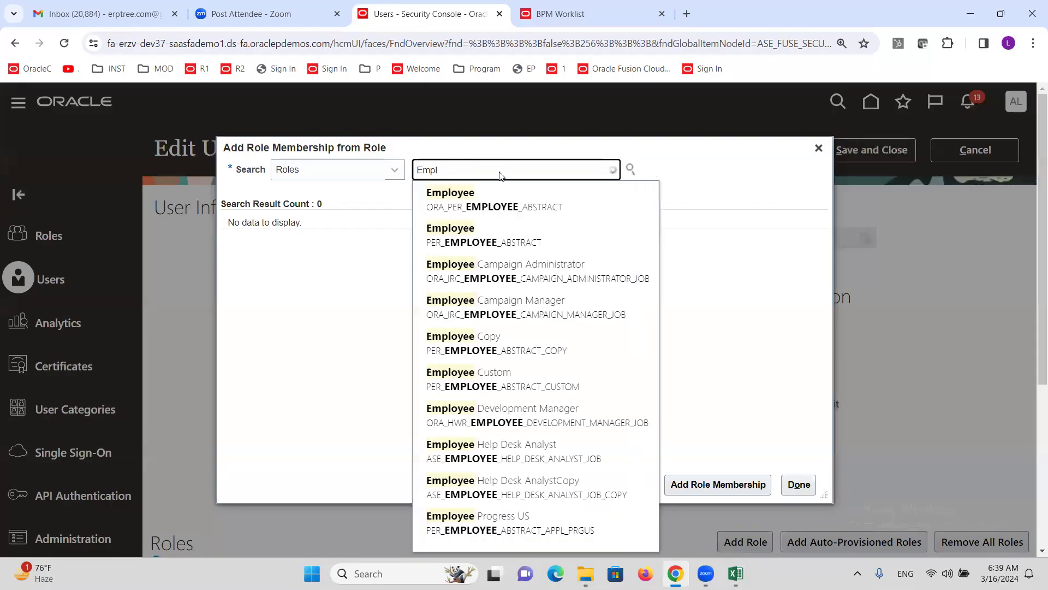
type("OYEE")
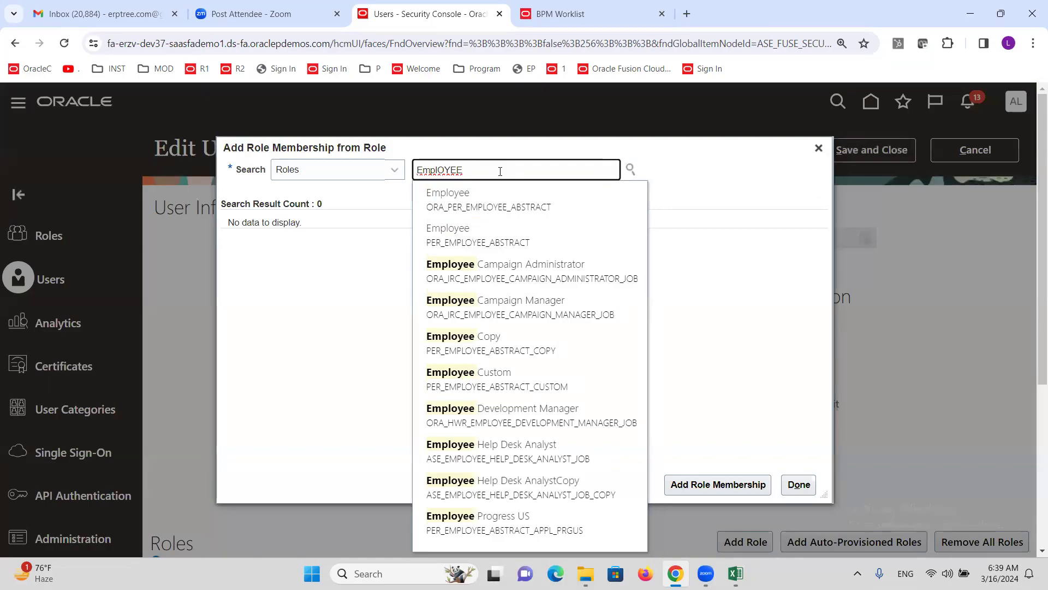
key("ctrl+a")
key("BackSpace")
type("Expense")
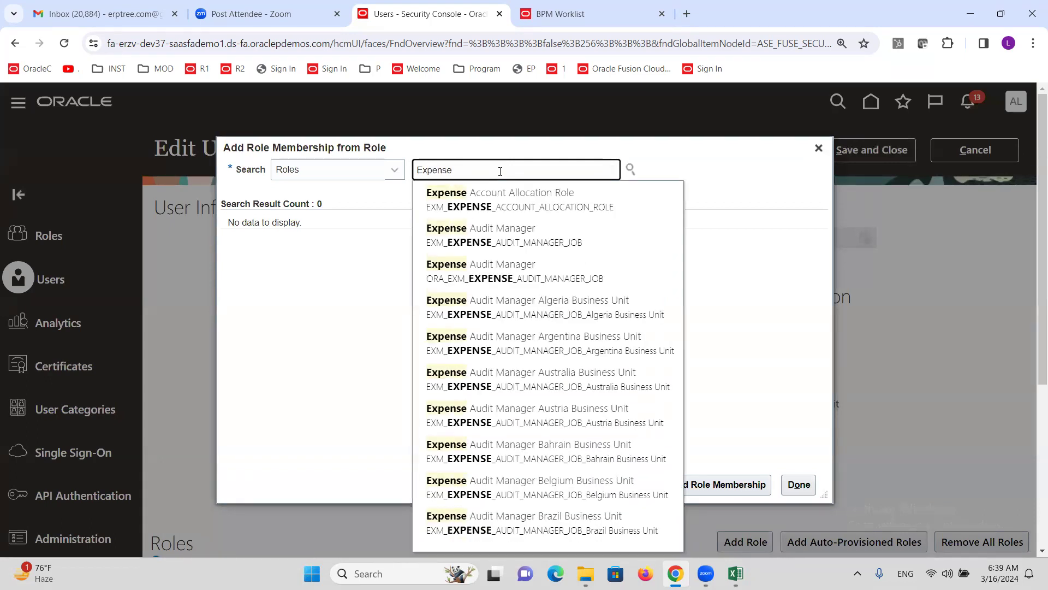
type(" m")
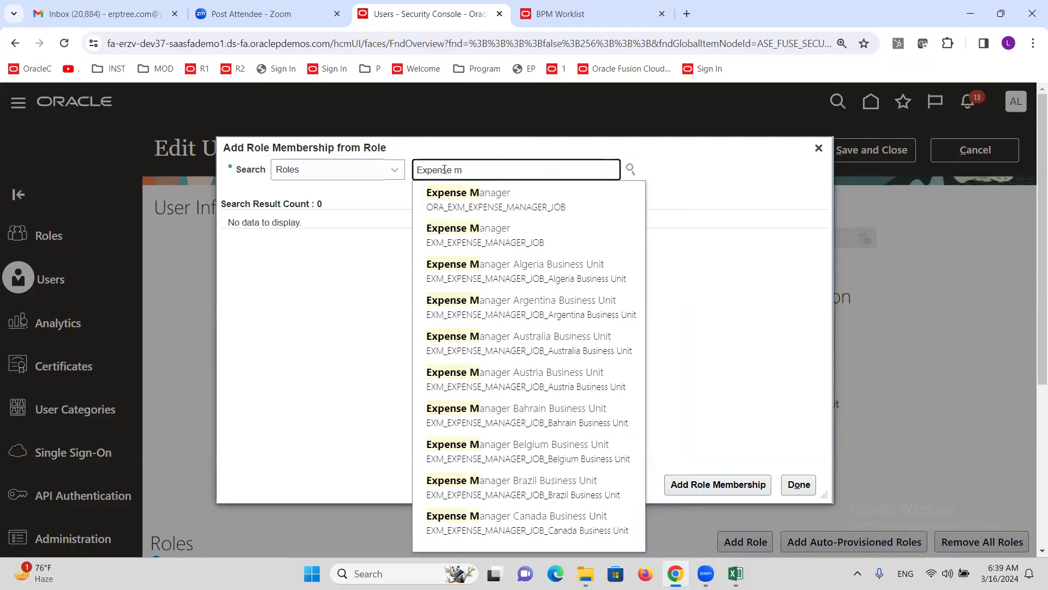
left_click(497, 201)
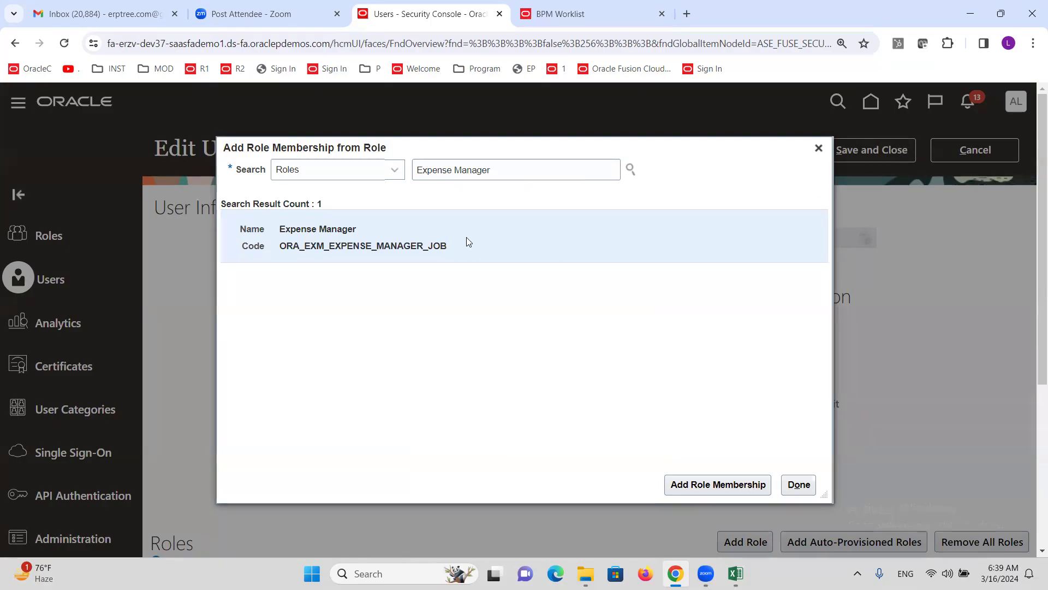
left_click(708, 483)
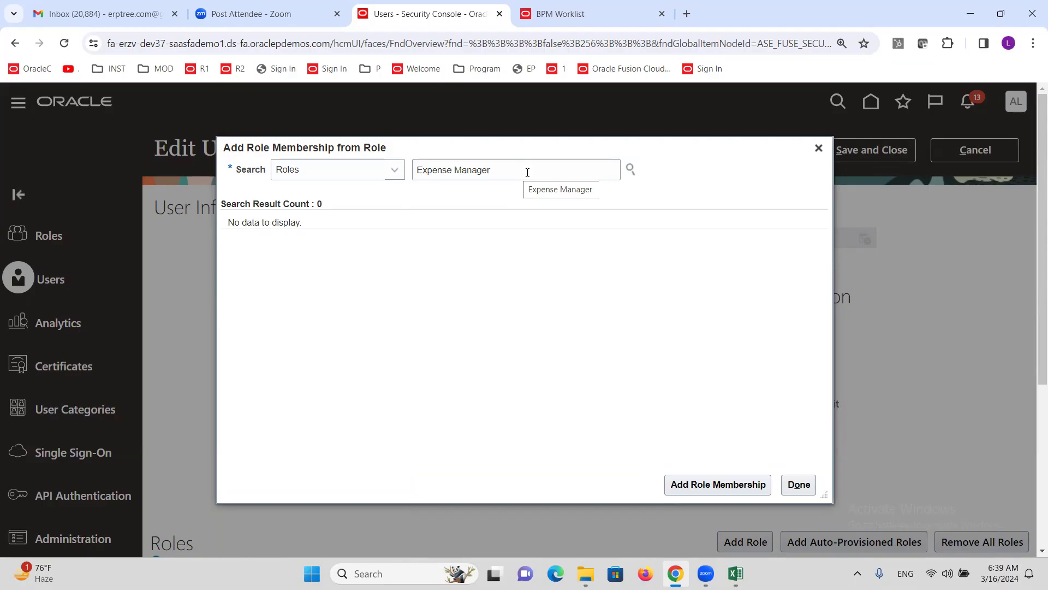
Step: Add the Expense Audit Manager role and close the role search
triple_click(511, 169)
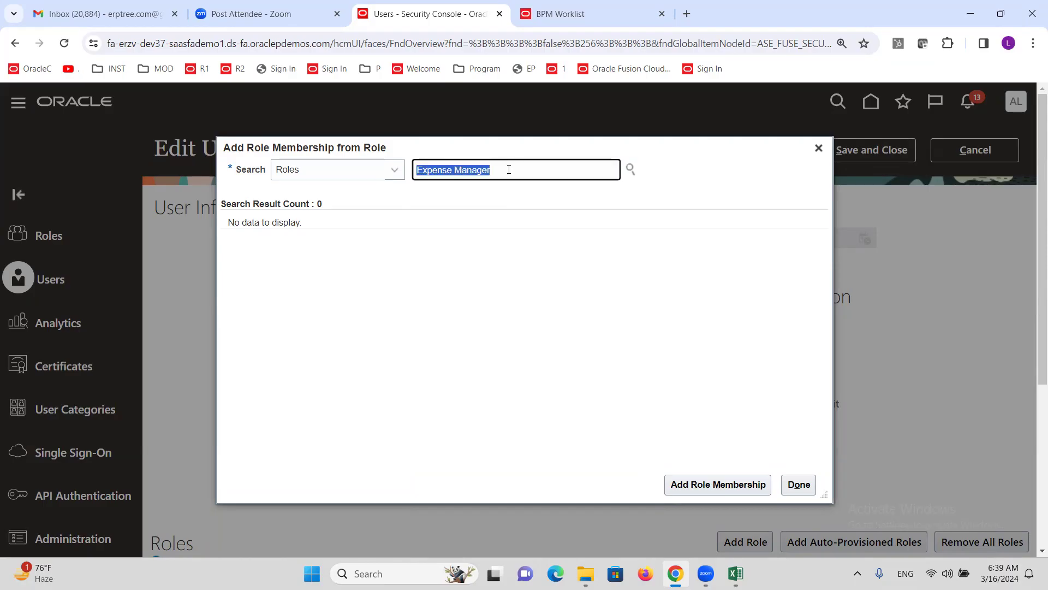
type("expense aud")
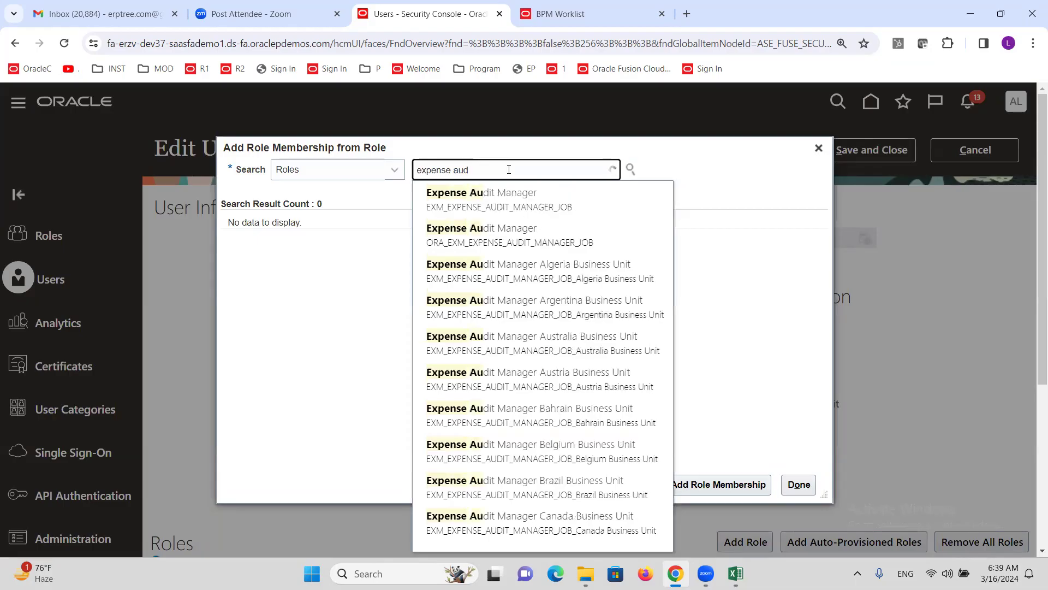
left_click(515, 200)
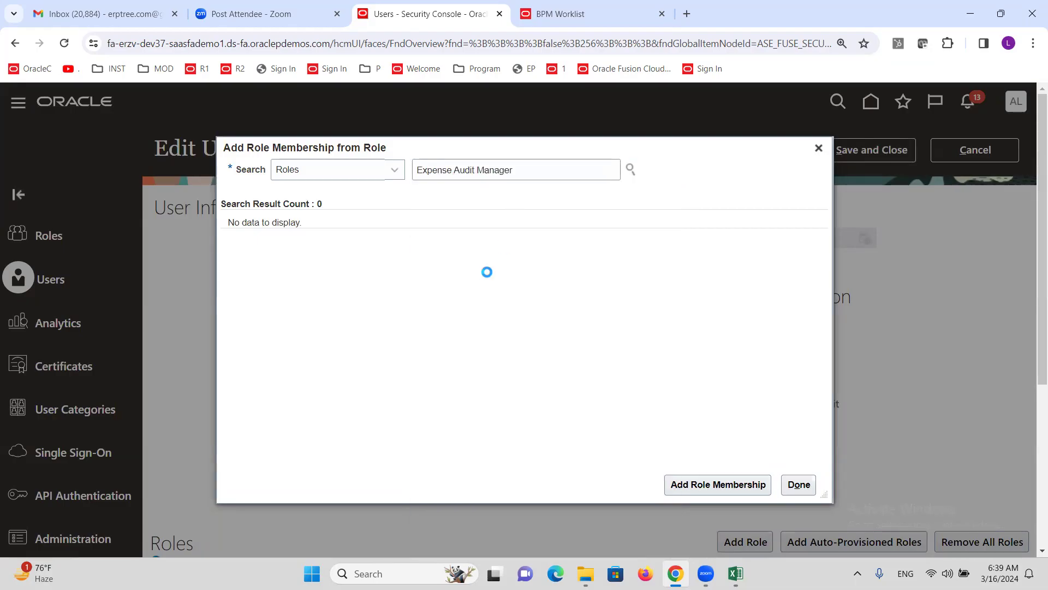
left_click(391, 242)
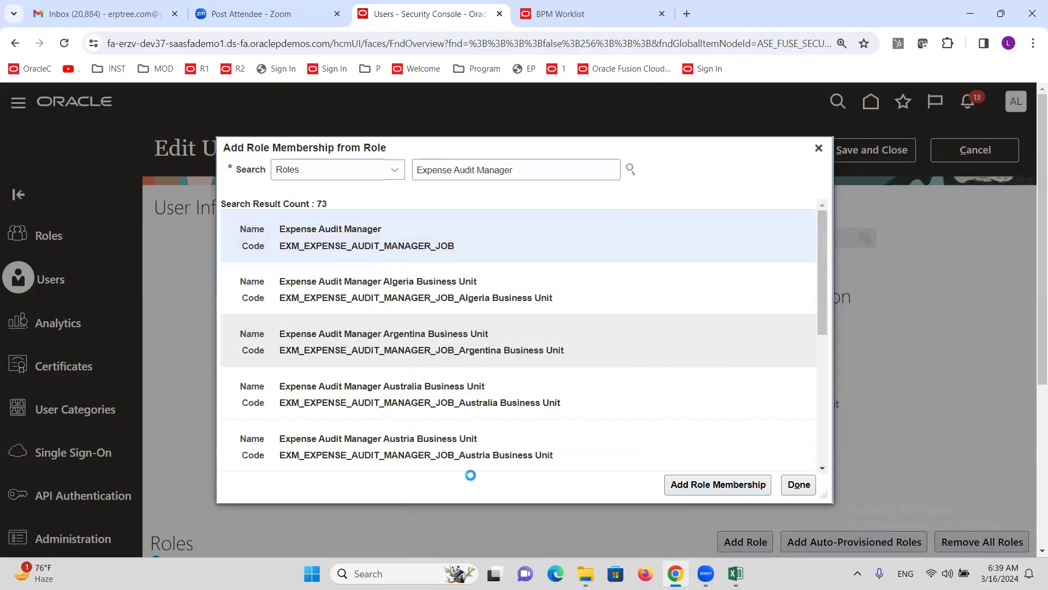
left_click(710, 486)
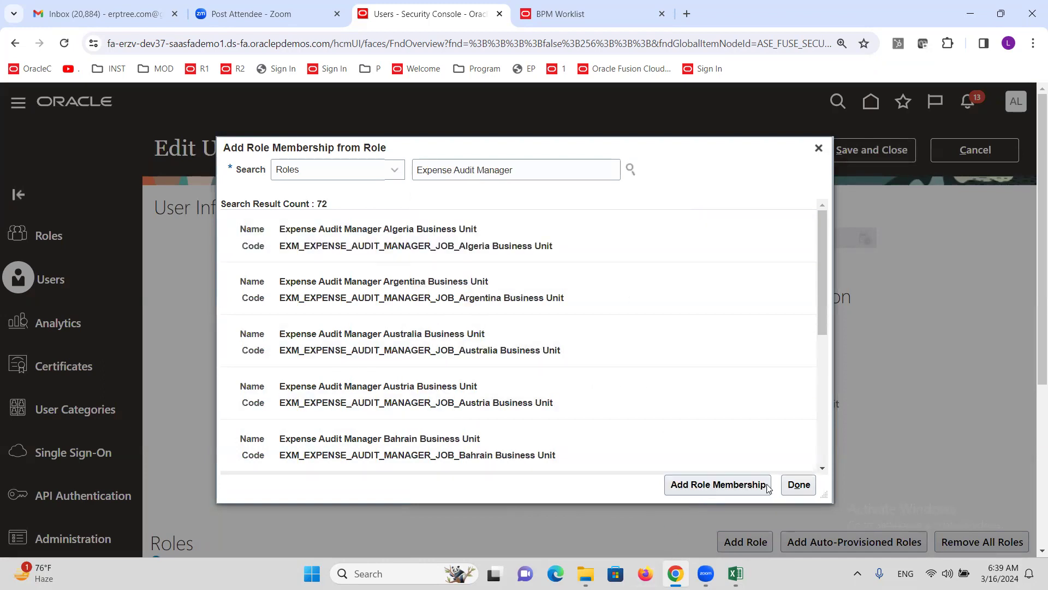
left_click(797, 484)
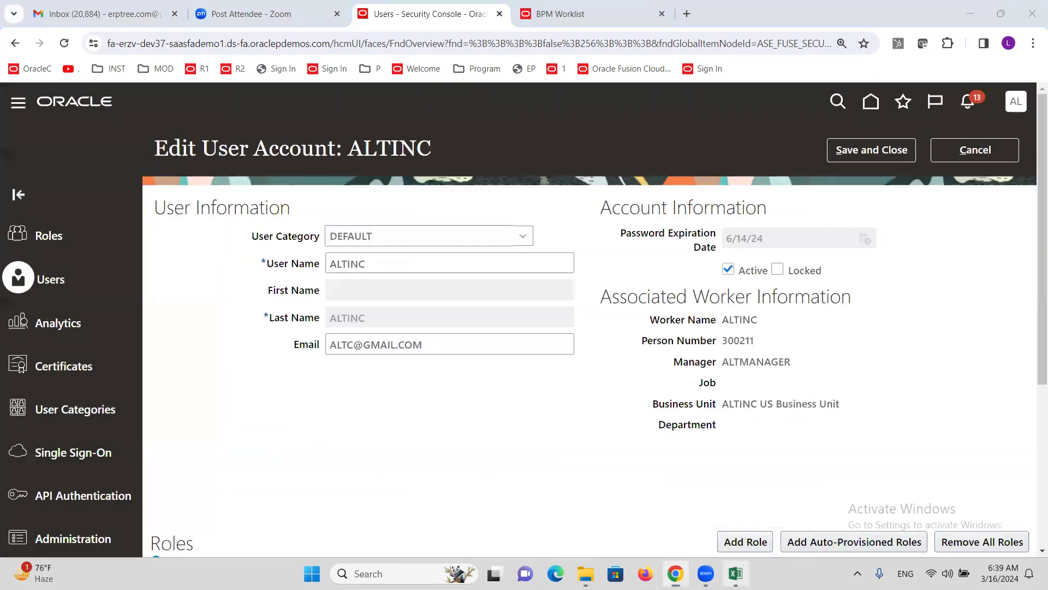
left_click(735, 573)
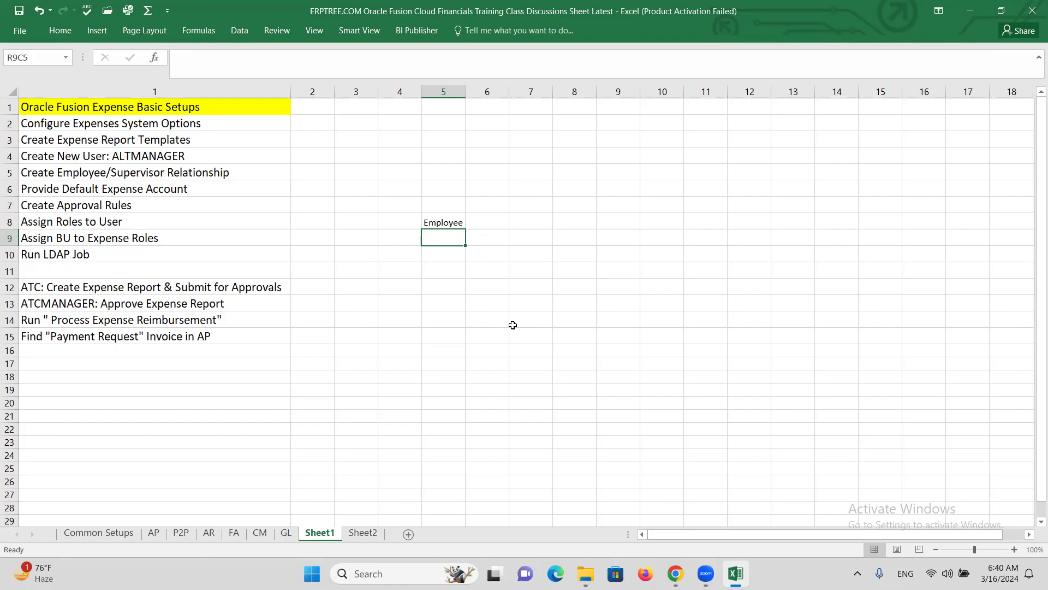
Step: Enter 'Expense Manager' in R9C5 and 'Expense Audit Manager' in R10C5
type("Expense Manager")
key("ctrl+Return")
key("Down")
type("E")
key("BackSpace")
type("Expense Audit Manager")
key("ctrl+Return")
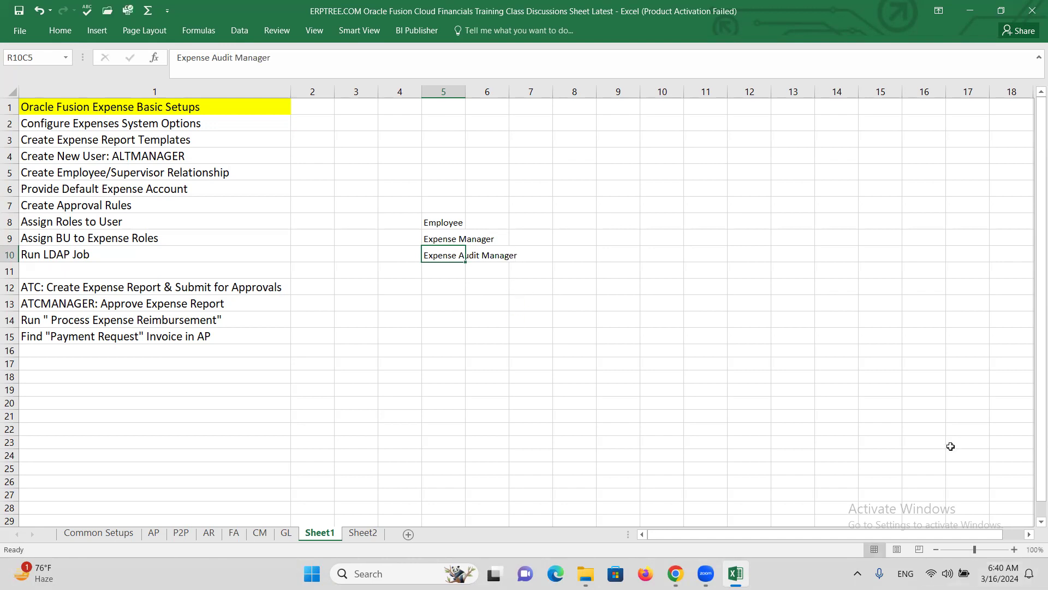
Step: Zoom the sheet to 120% and select the two new role cells
left_click(1014, 549)
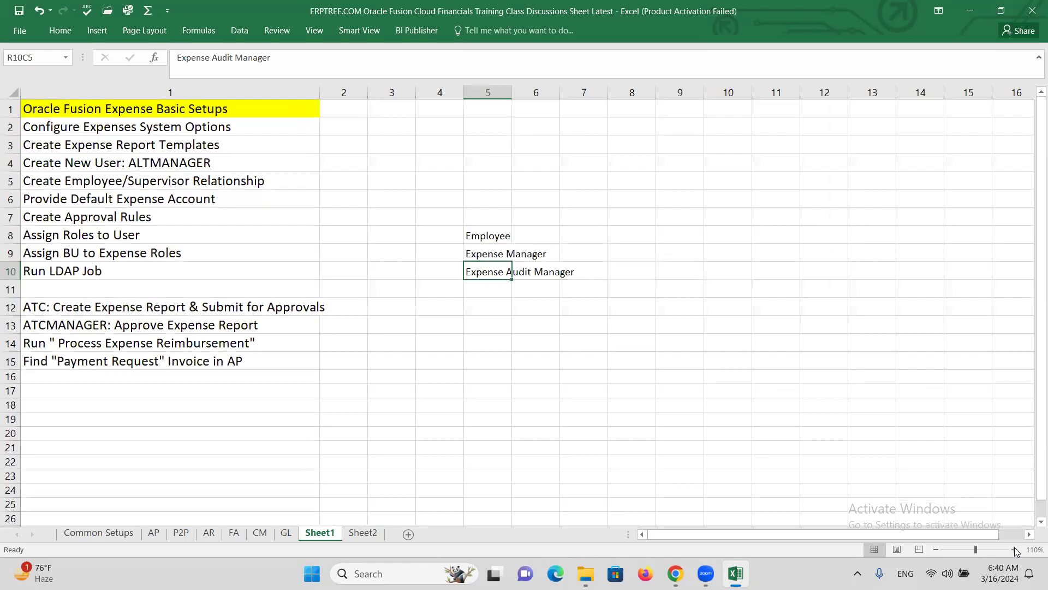
left_click(1014, 549)
left_click_drag(534, 270, 629, 291)
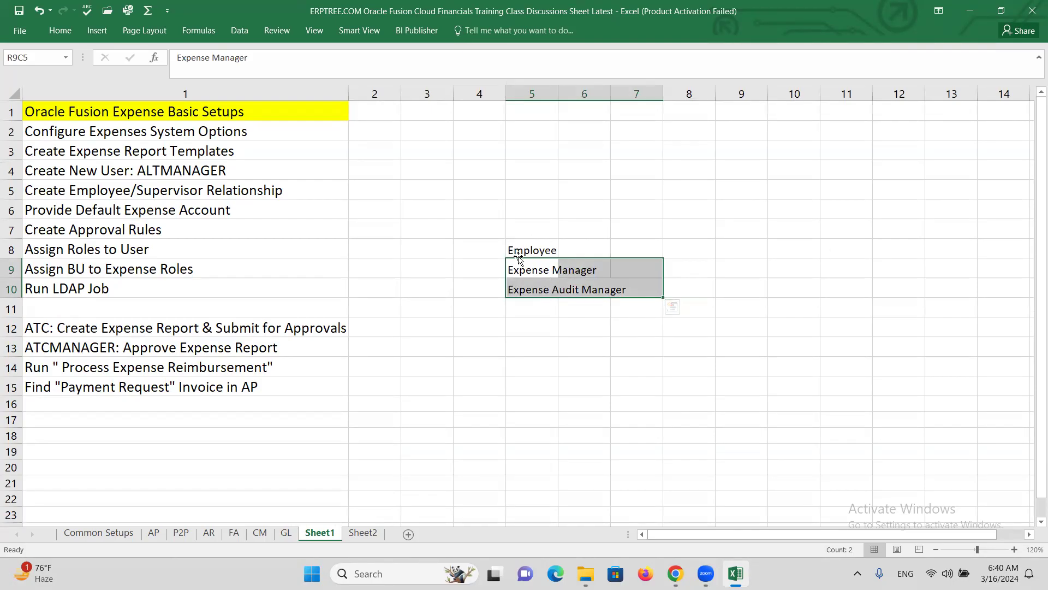
left_click(538, 273)
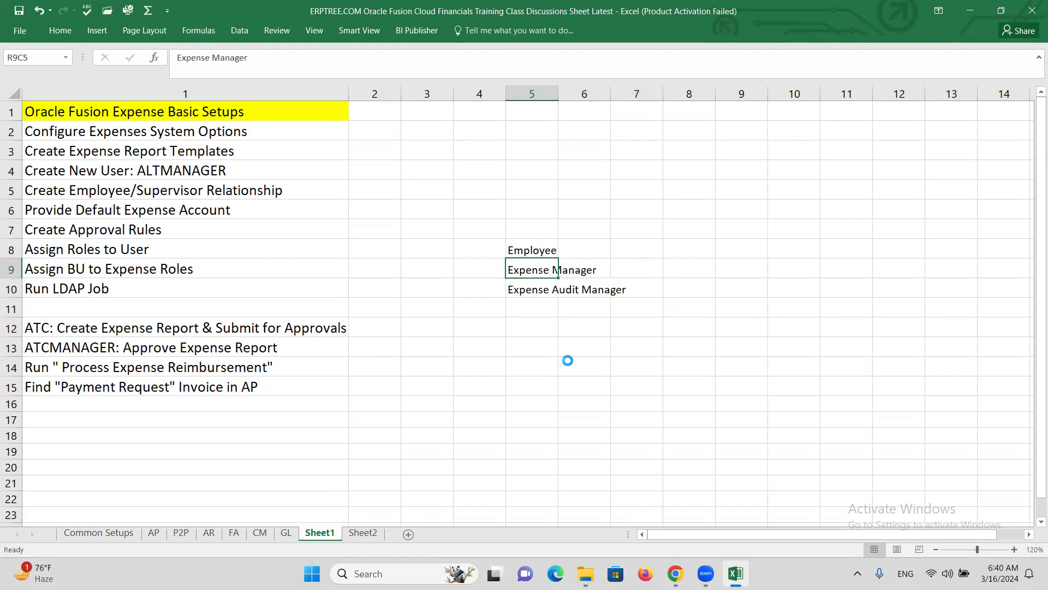
left_click_drag(531, 272, 606, 298)
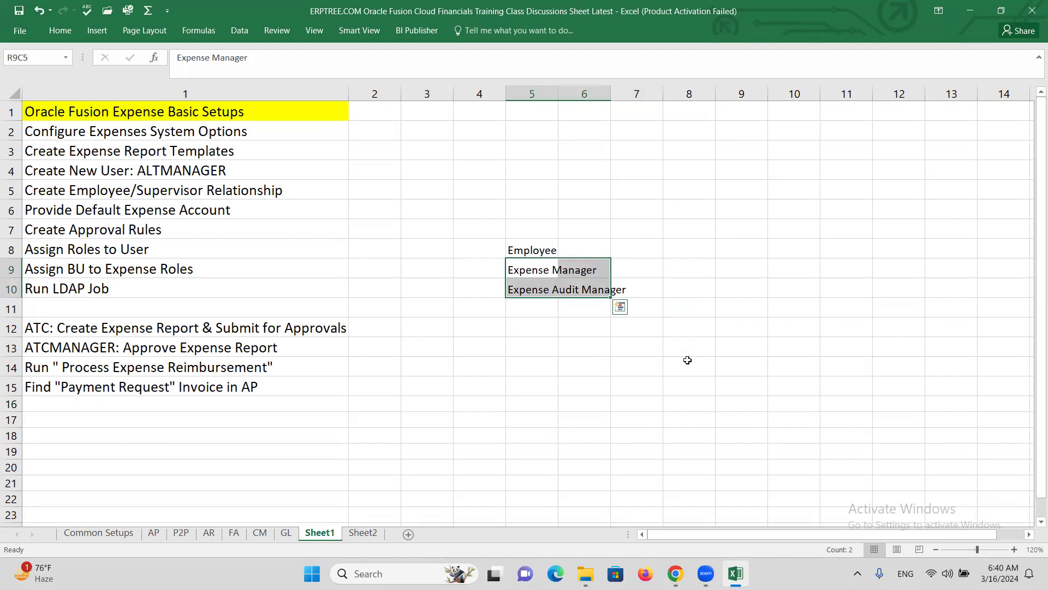
key("alt+Tab")
Step: Save the user account with its new roles and go to Setup and Maintenance
left_click(873, 153)
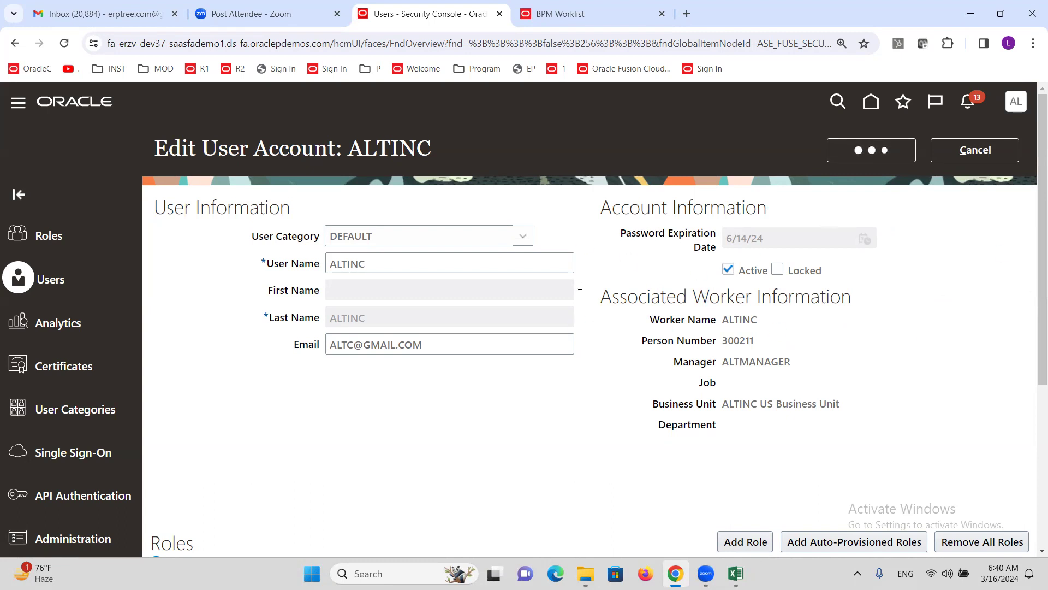
left_click(975, 151)
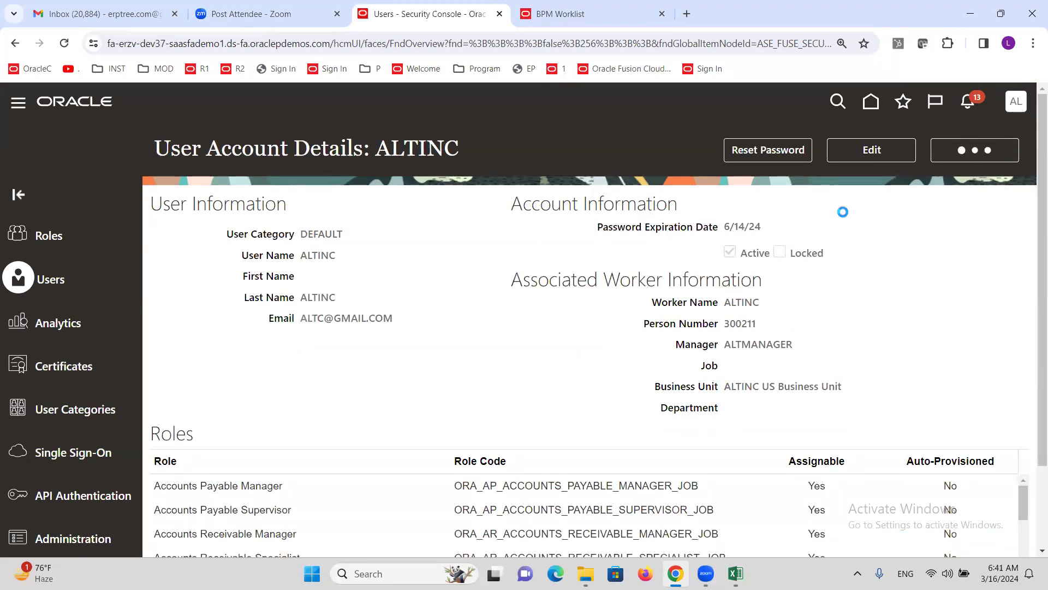
left_click(1016, 105)
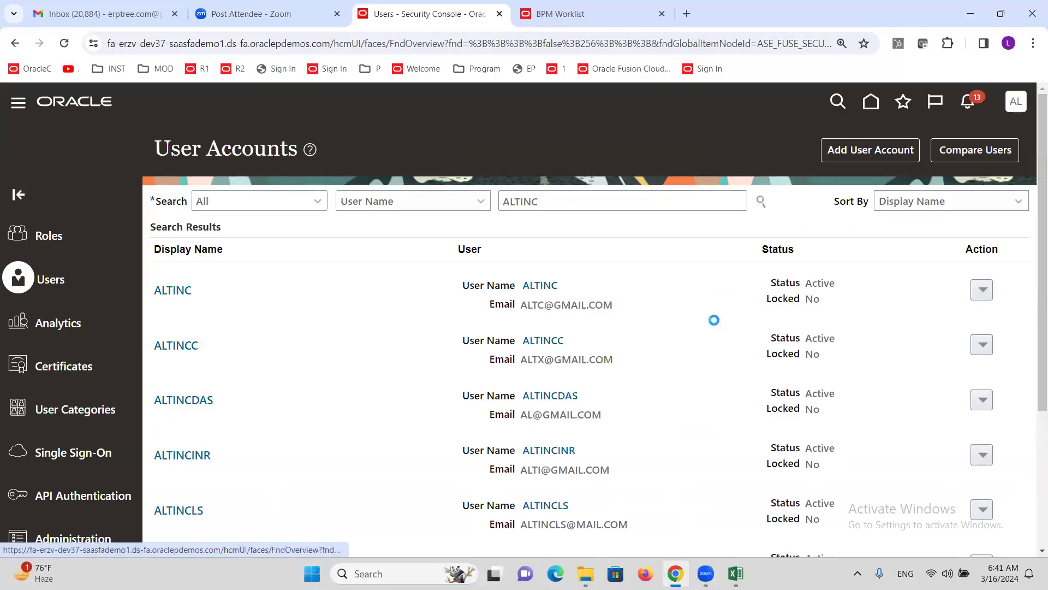
left_click(756, 328)
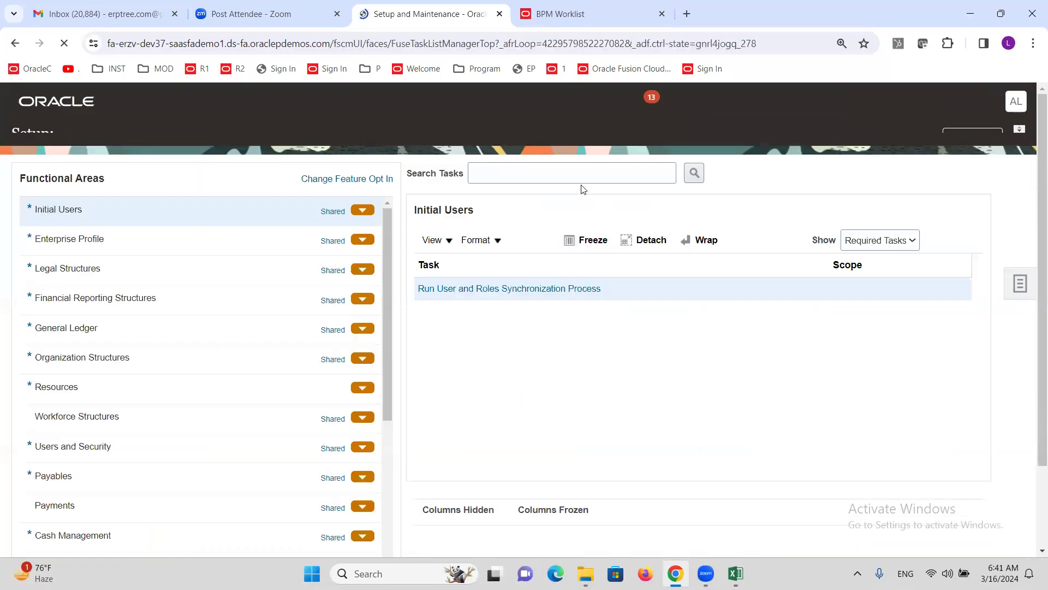
Step: Search tasks for 'data access for u' and open Create Data Access for Users
left_click(578, 193)
type("mana")
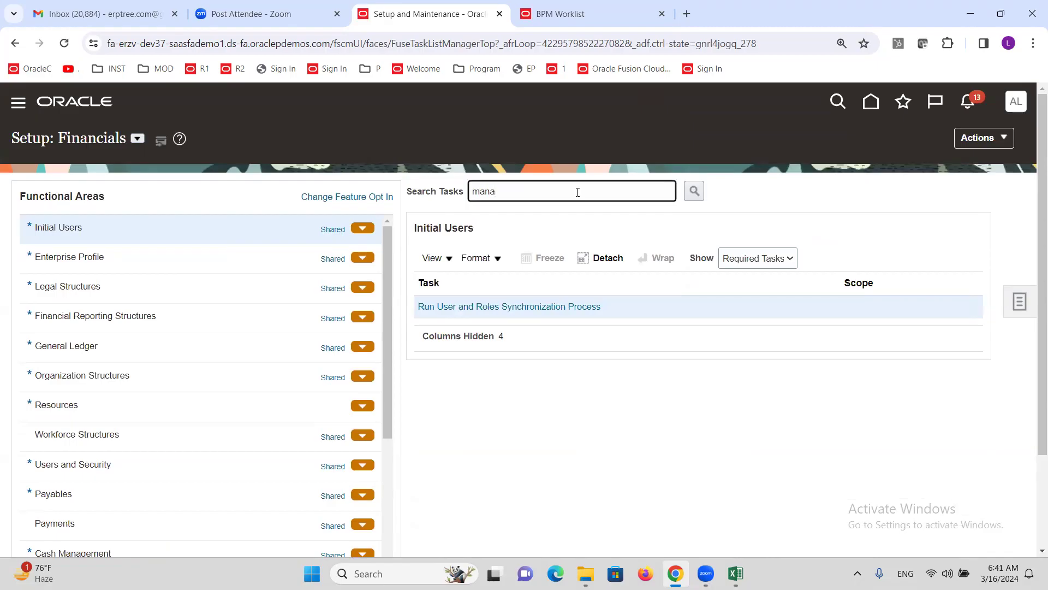
type("ccess for u")
key("Return")
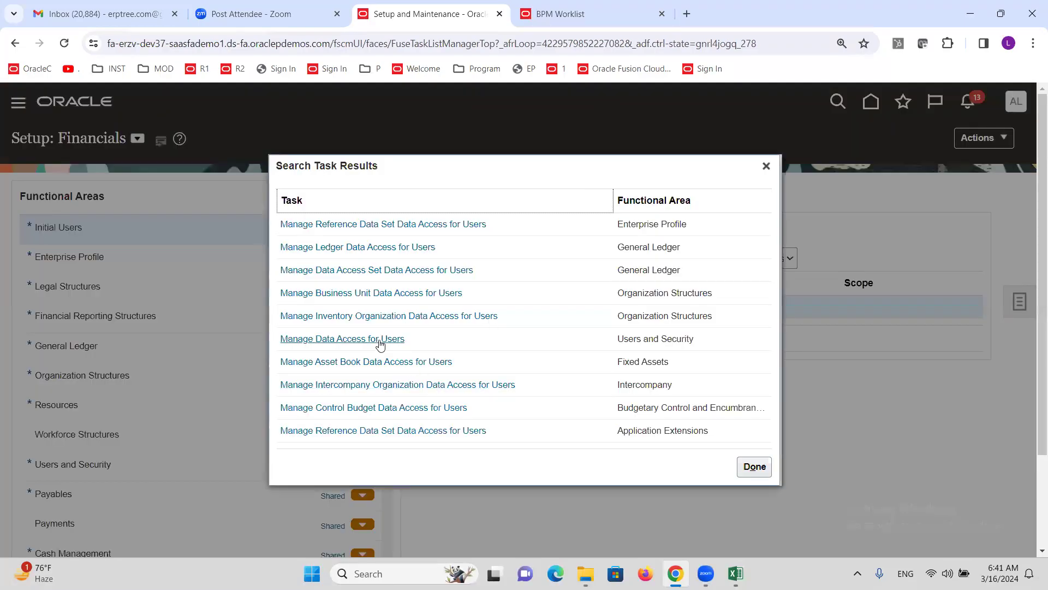
left_click(380, 343)
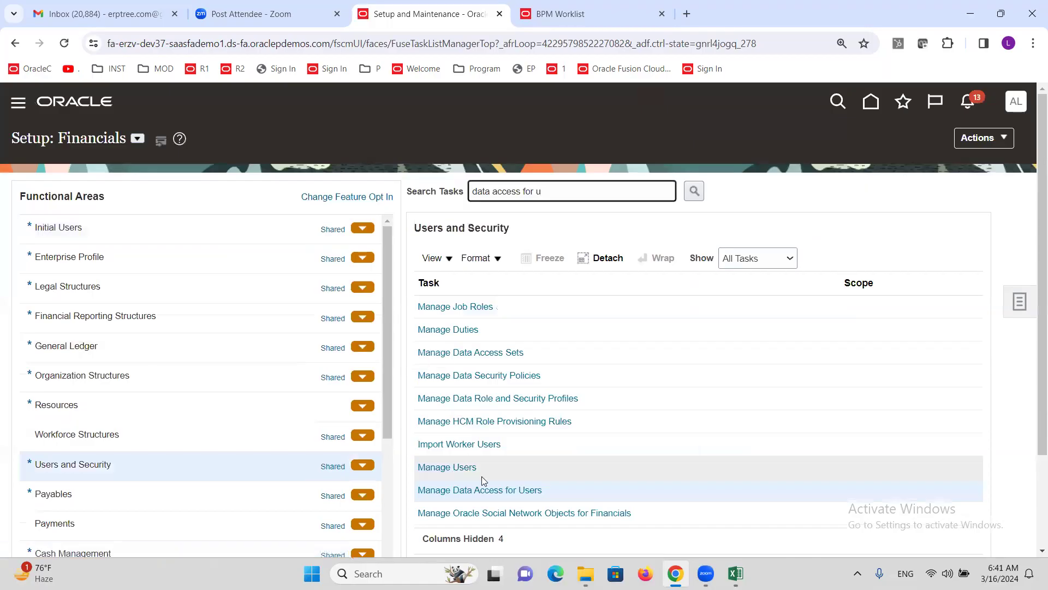
left_click(459, 489)
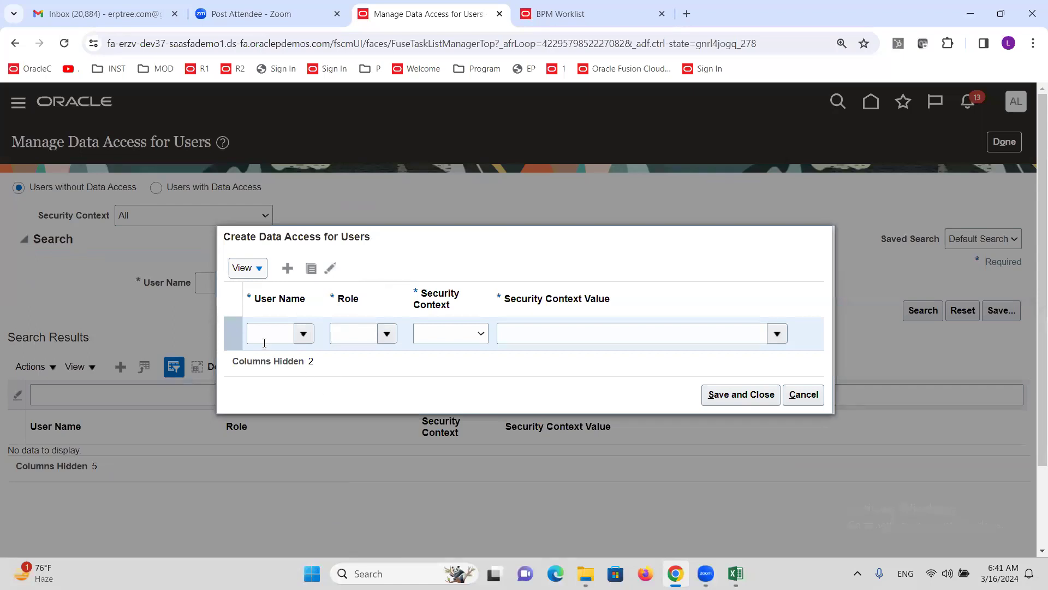
Step: Add a data access row pairing the ALTINC user's Expense Audit Manager role with business unit ALTINC US Business Unit
left_click(264, 342)
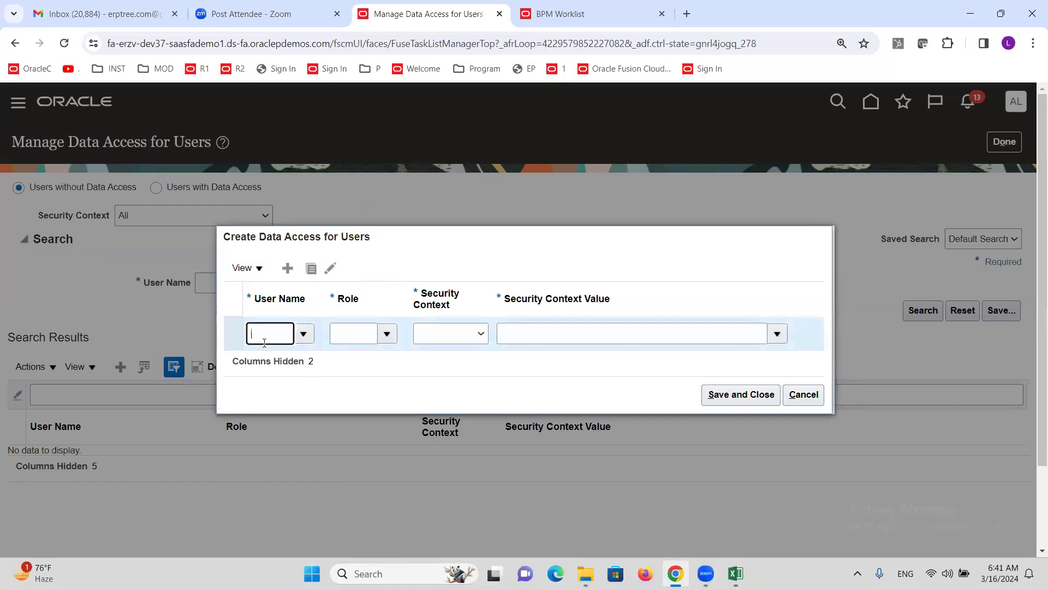
type("altinc")
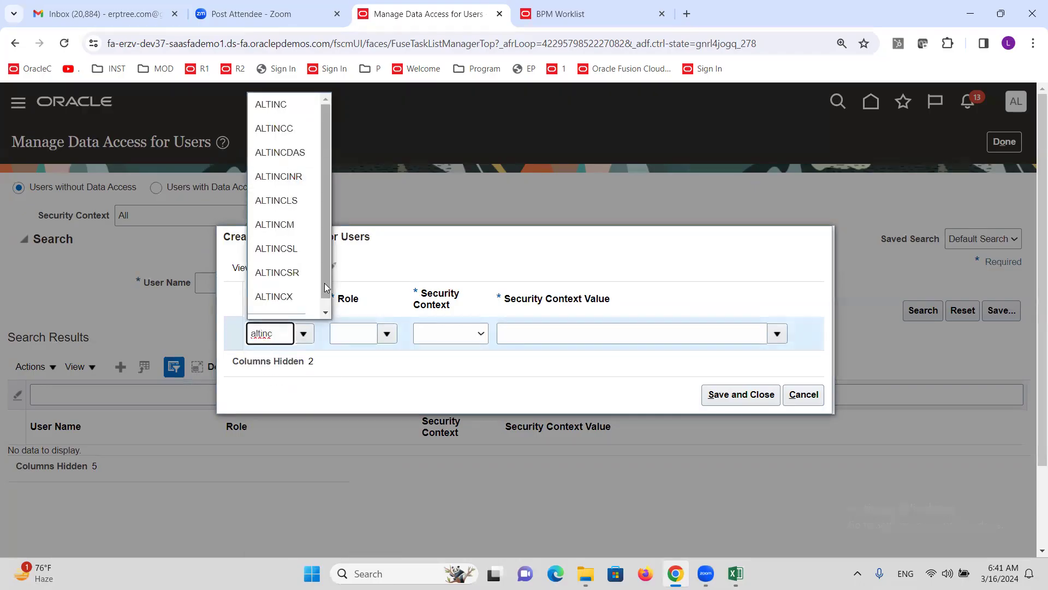
left_click(931, 116)
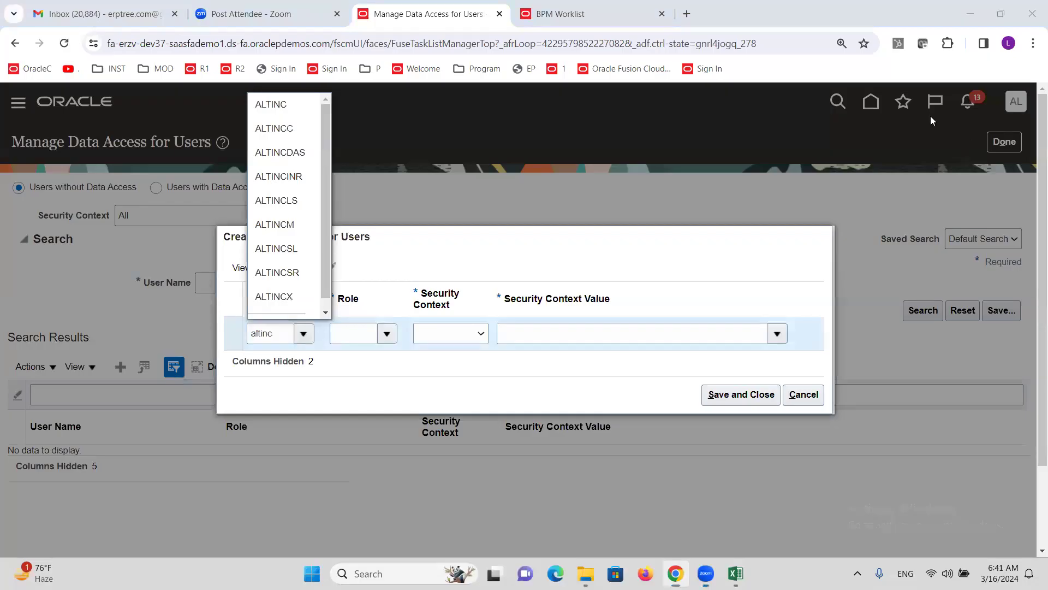
left_click(287, 106)
left_click(383, 338)
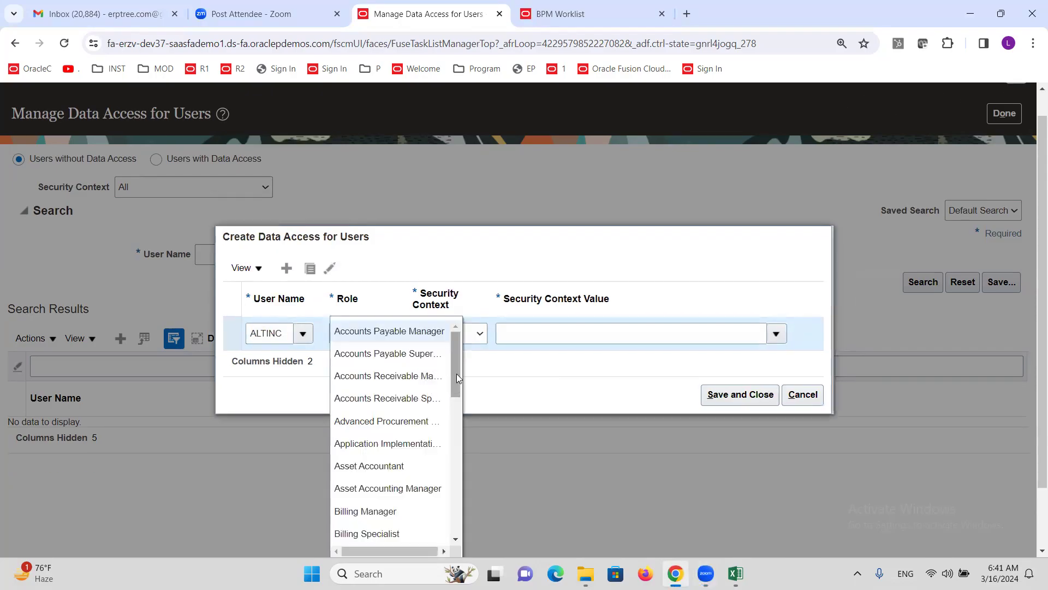
left_click_drag(459, 384, 464, 449)
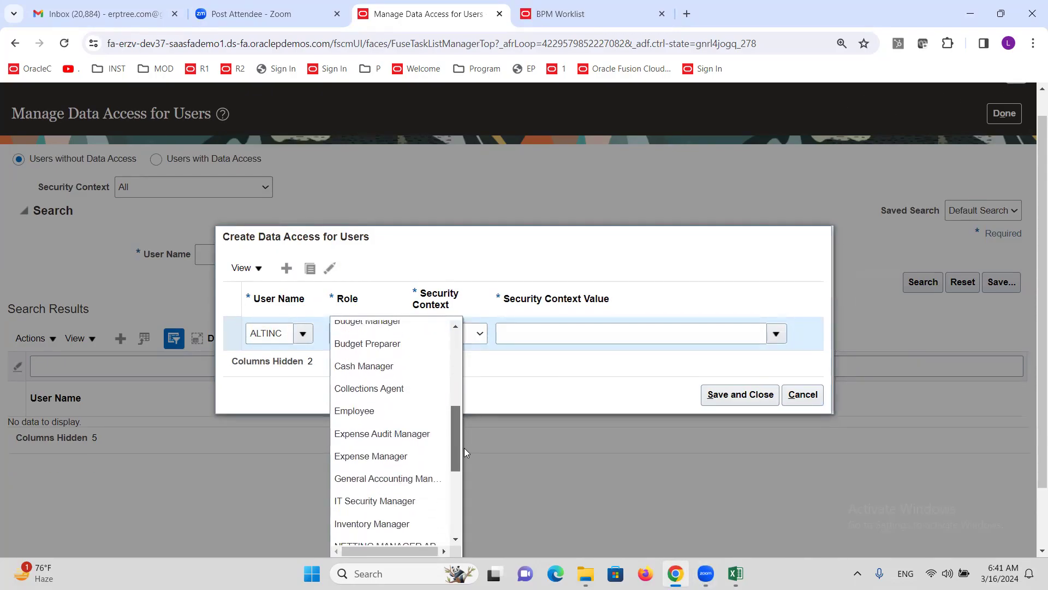
left_click(393, 428)
left_click(486, 334)
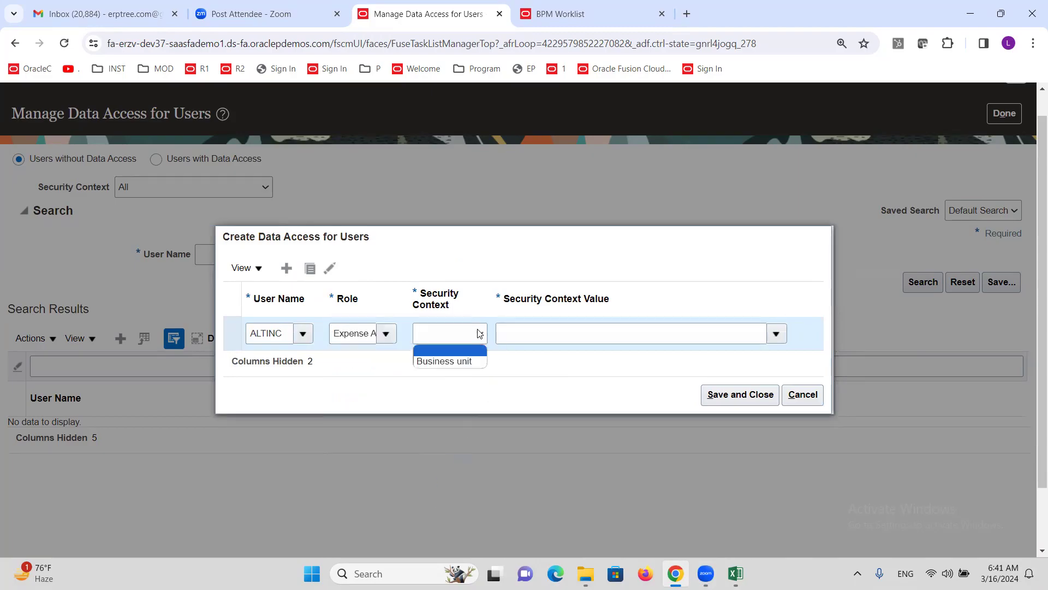
left_click(478, 358)
left_click(532, 342)
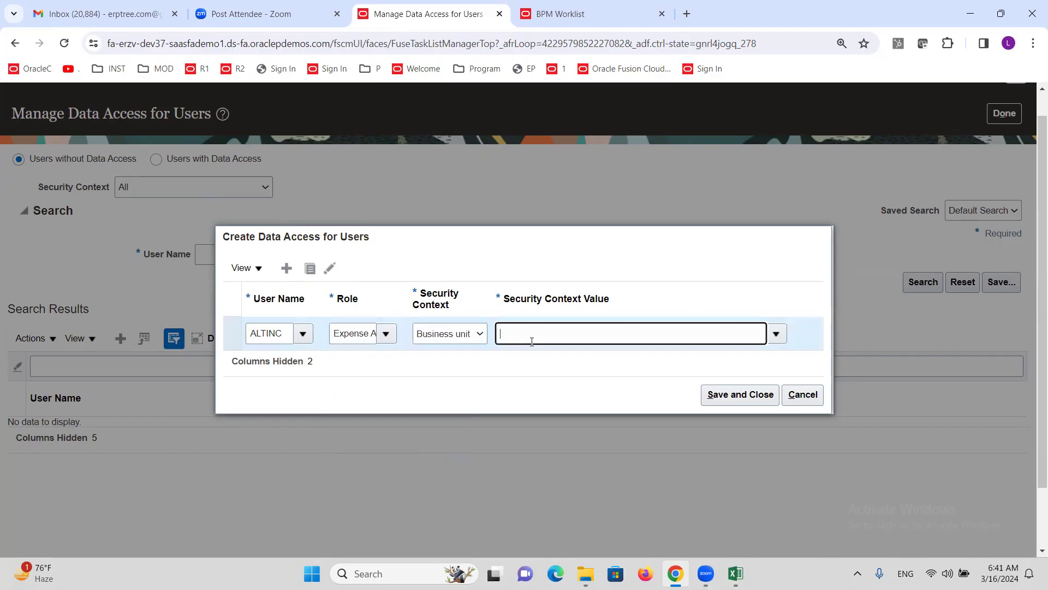
type("altinc")
left_click(528, 369)
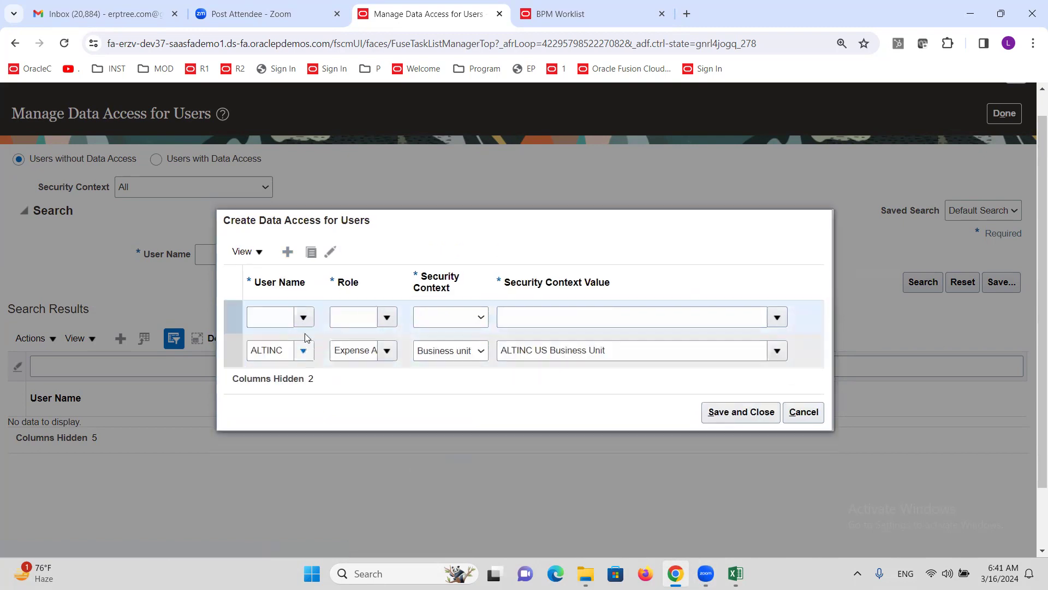
Step: Add a second row for the same user: Expense Manager, Business unit context, ALTINC US Business Unit
left_click(304, 317)
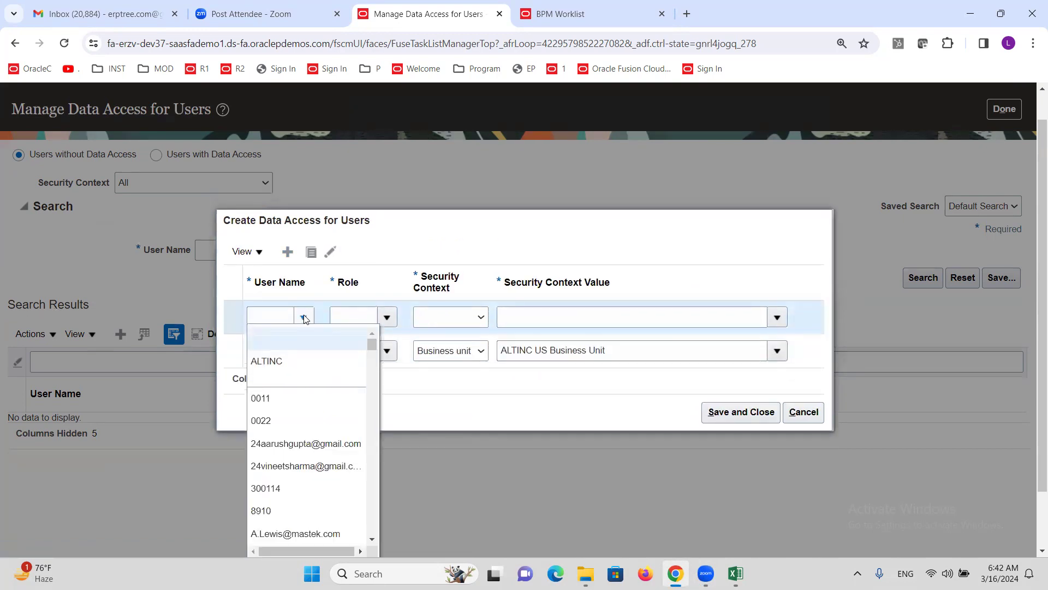
left_click(300, 366)
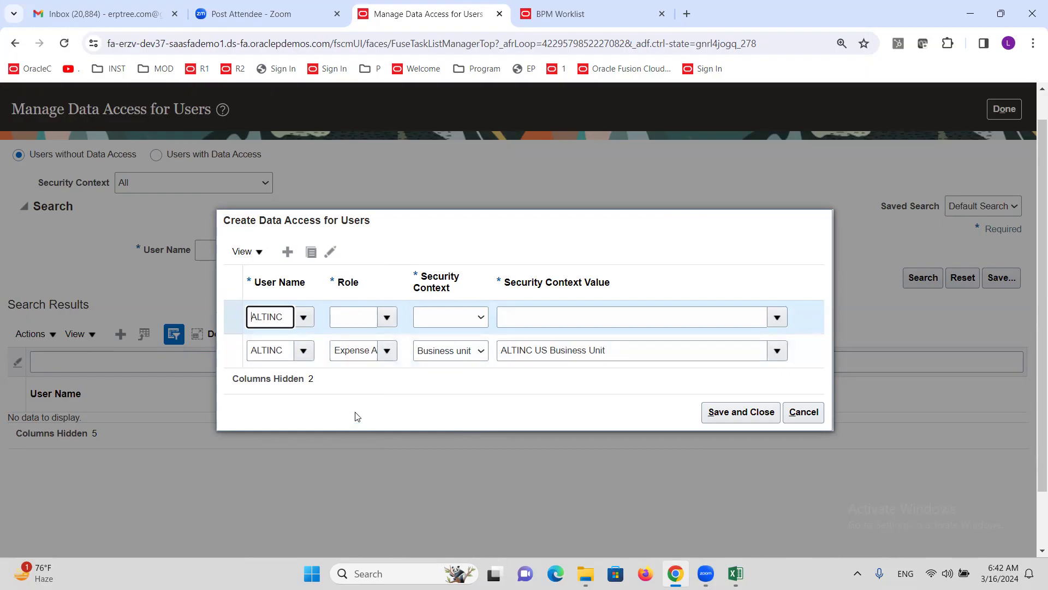
left_click(353, 320)
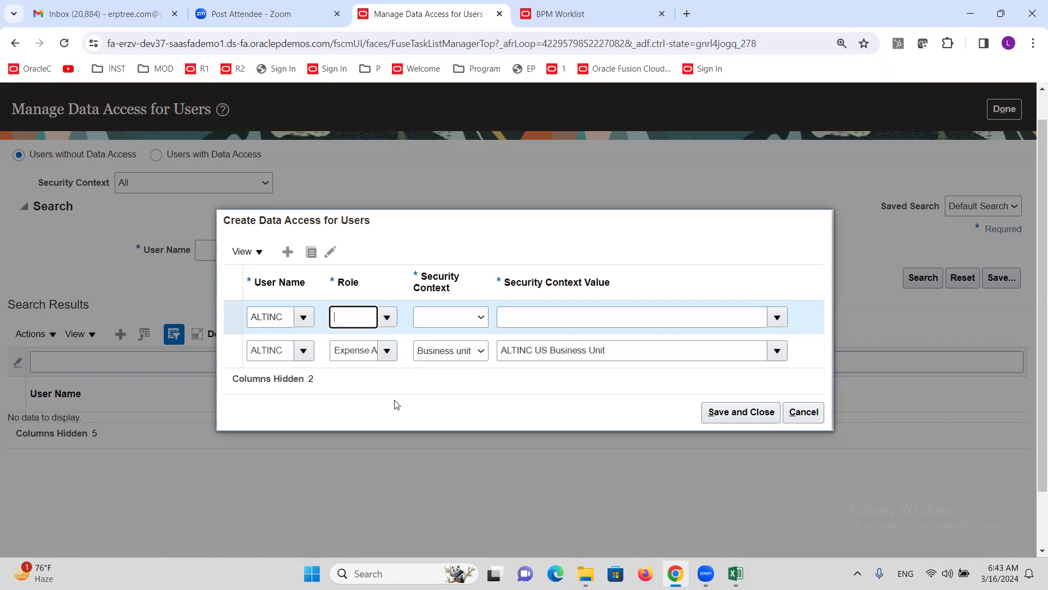
type("pense")
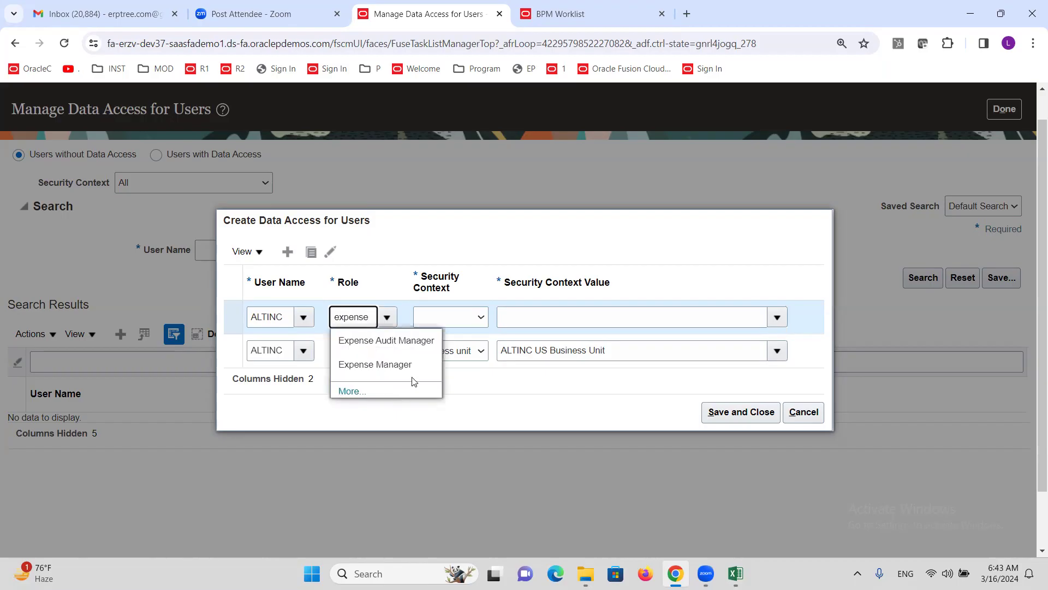
left_click(377, 365)
left_click(476, 321)
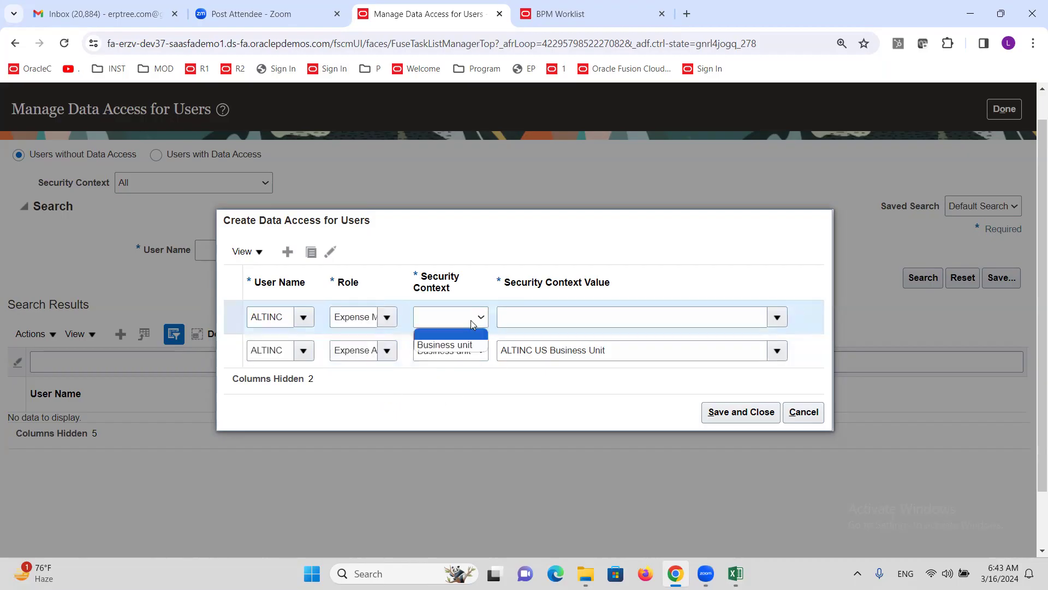
left_click(464, 342)
left_click(545, 320)
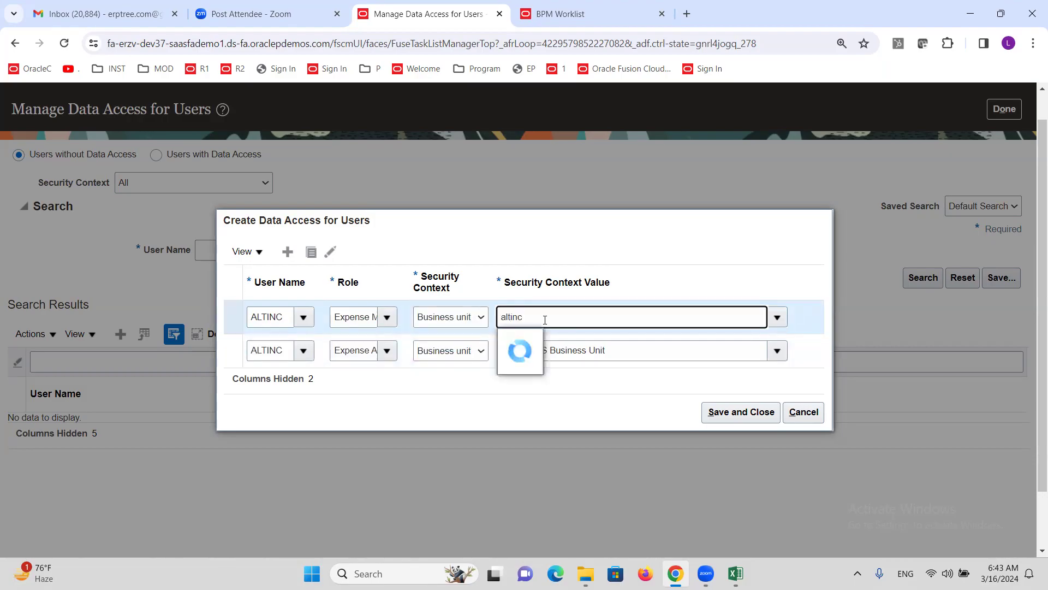
key("Down")
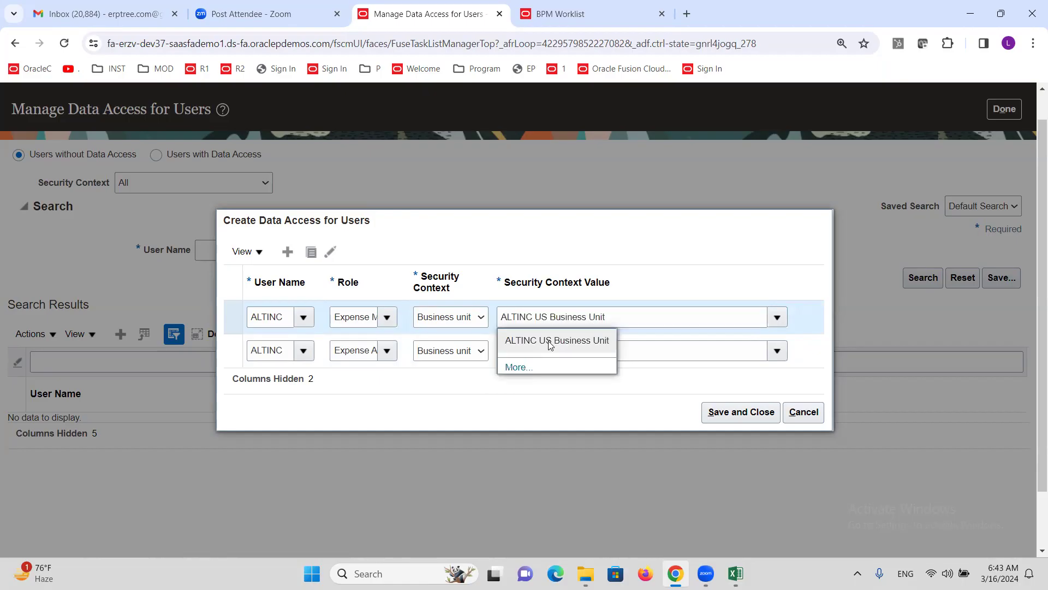
key("Return")
Step: Save both access rows and open Run User and Roles Synchronization Process under Initial Users
left_click(744, 414)
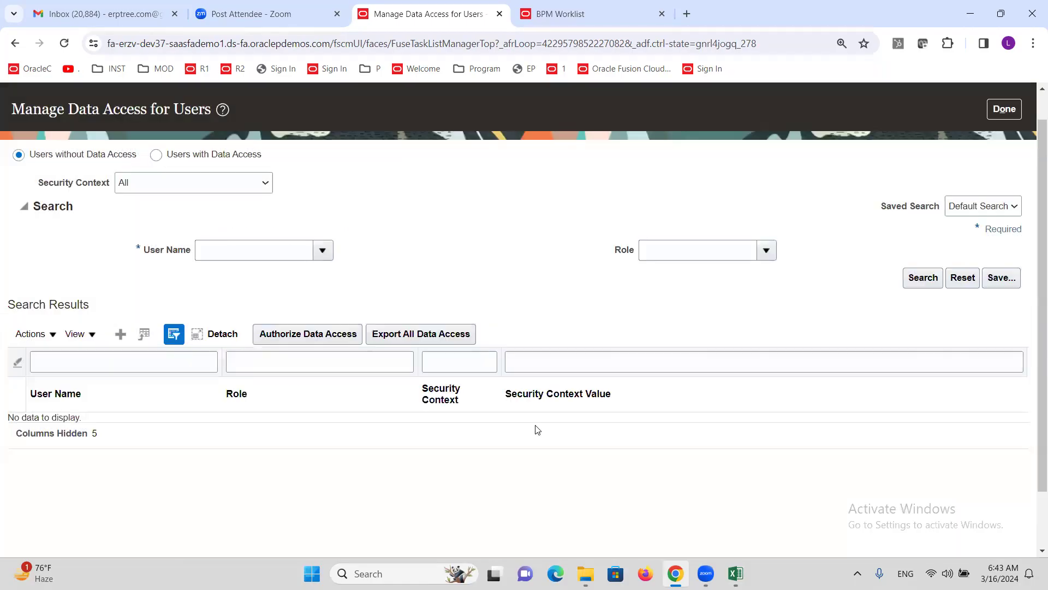
left_click(1011, 114)
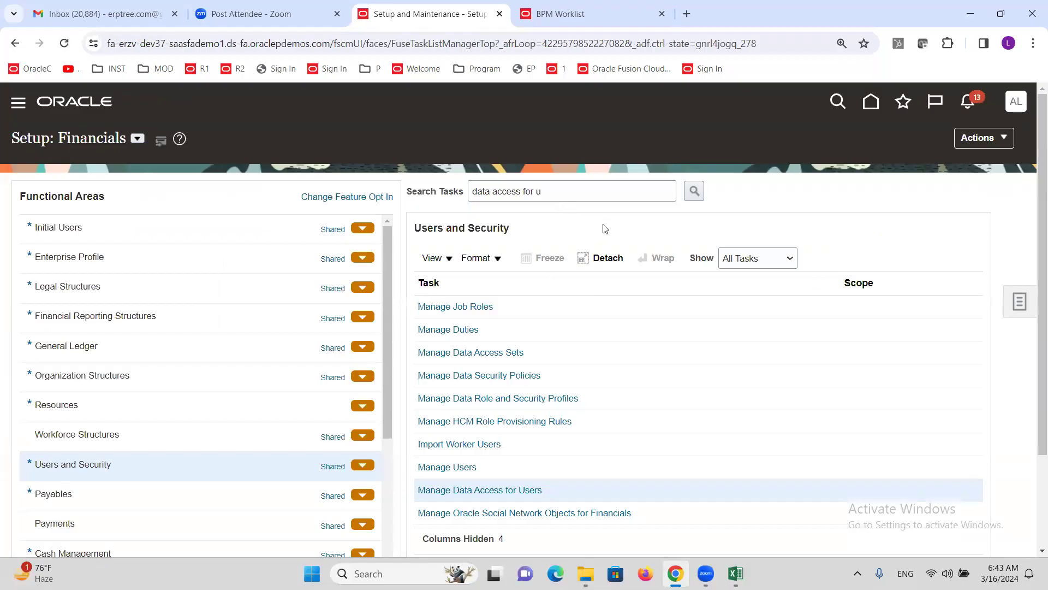
left_click(86, 234)
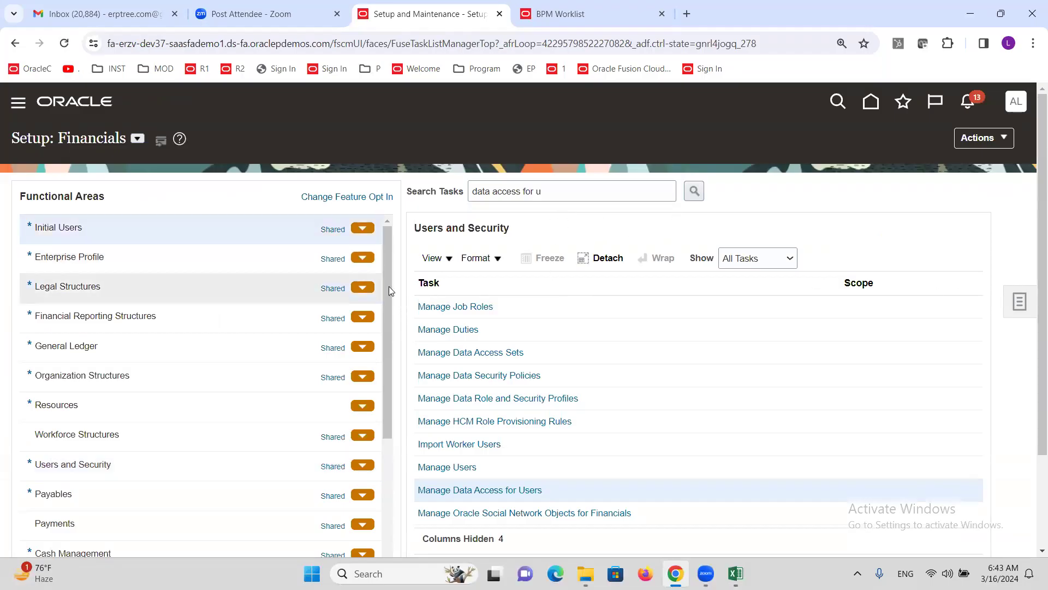
left_click(568, 307)
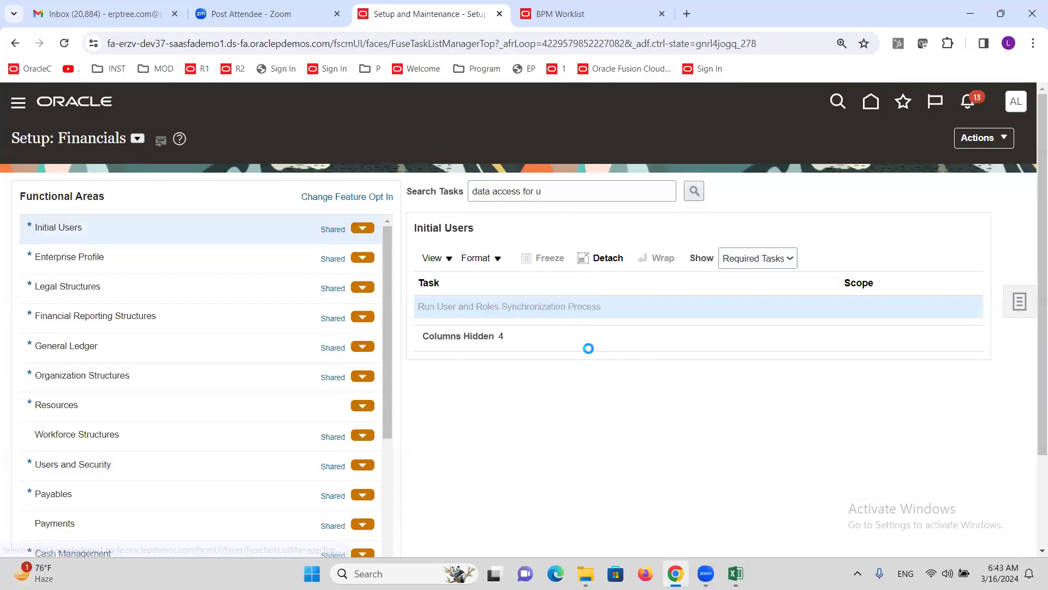
Step: Submit the Retrieve Latest LDAP Changes process, then return to the Excel training checklist
left_click(941, 152)
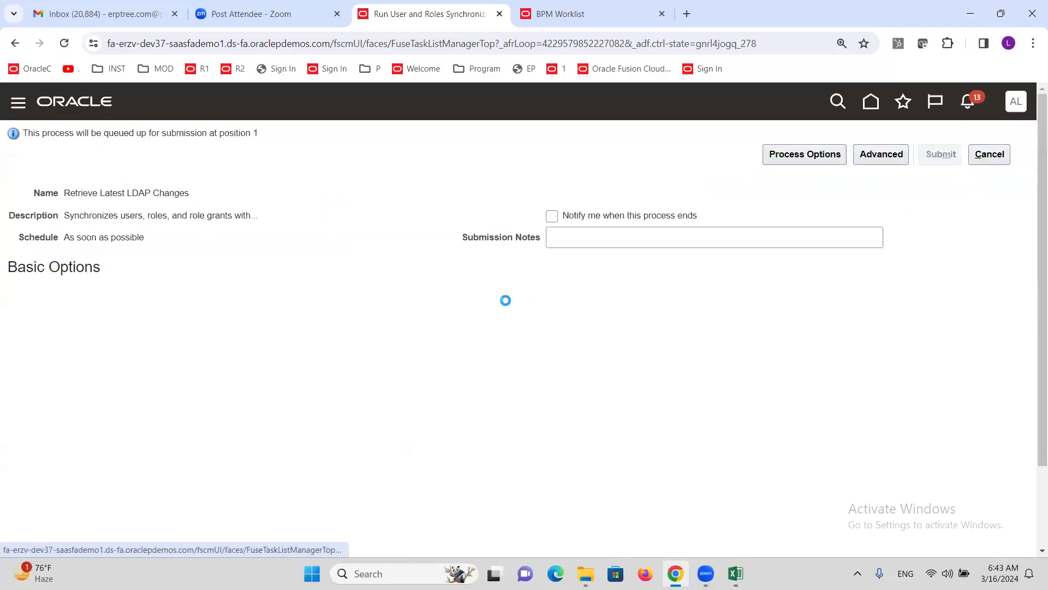
left_click(937, 255)
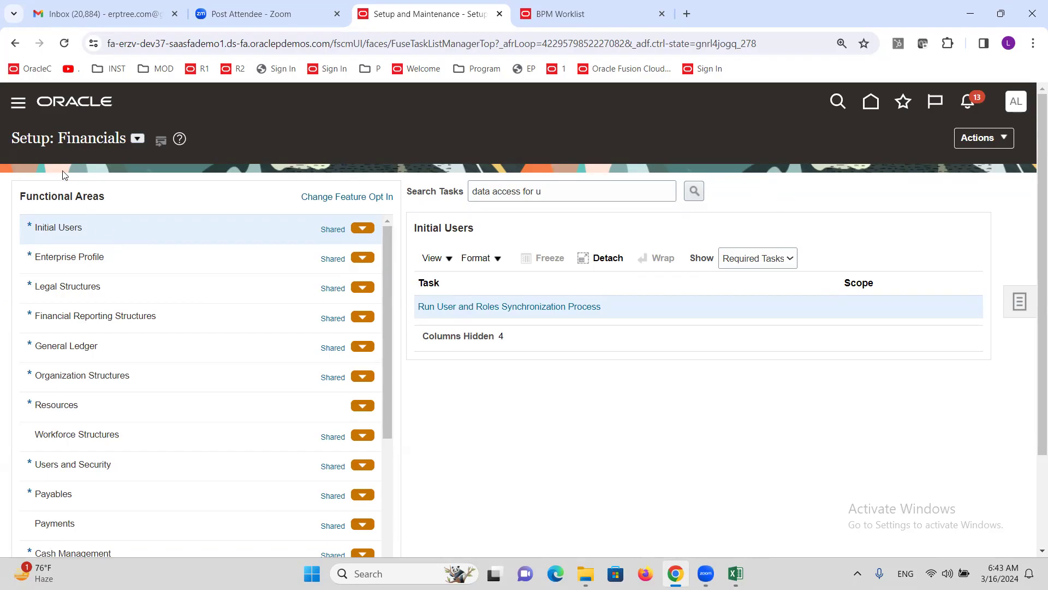
left_click(17, 105)
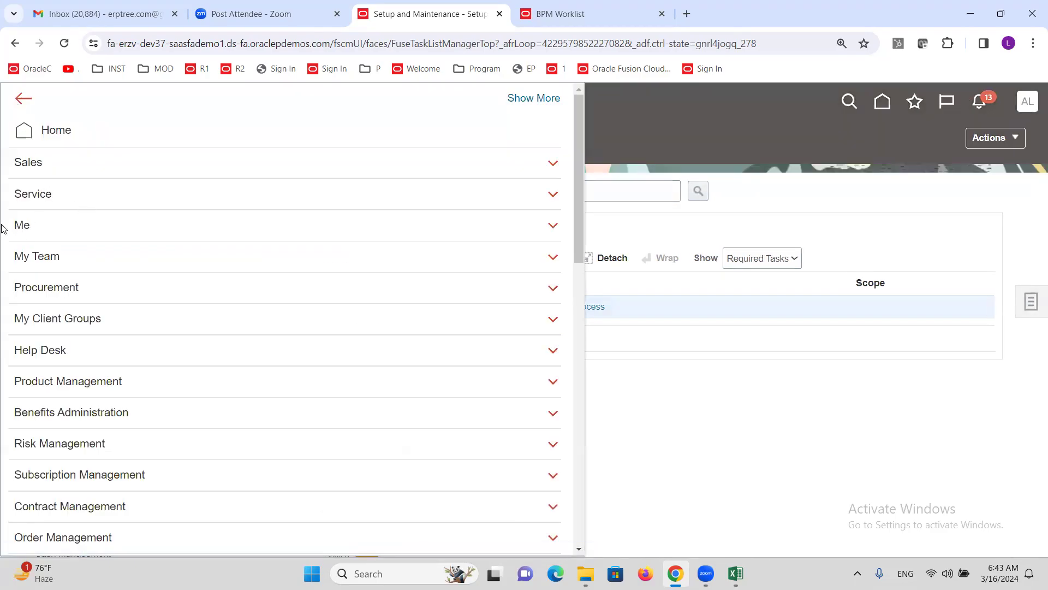
left_click(32, 228)
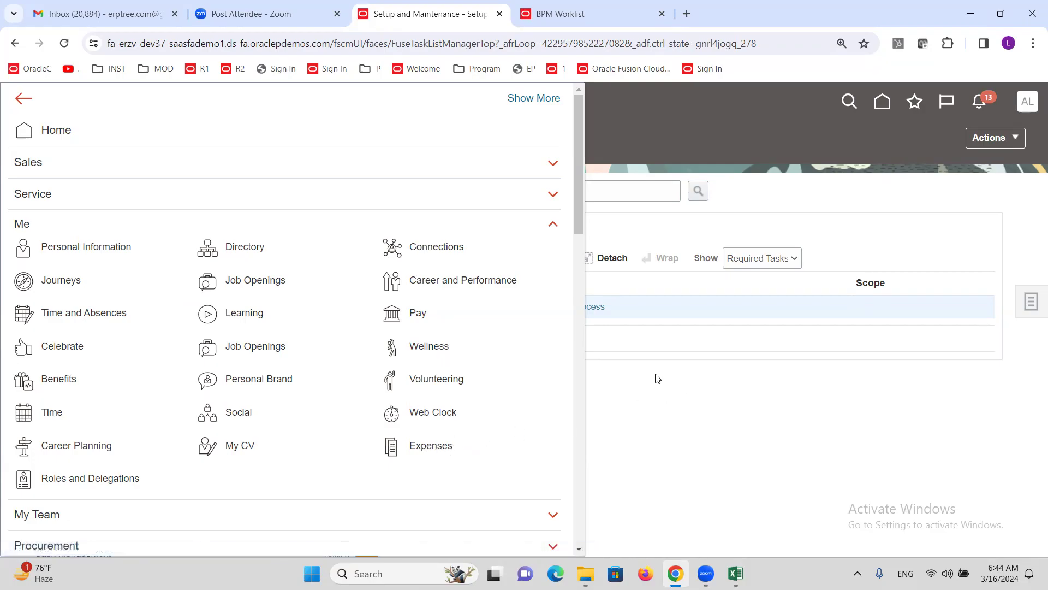
left_click(731, 235)
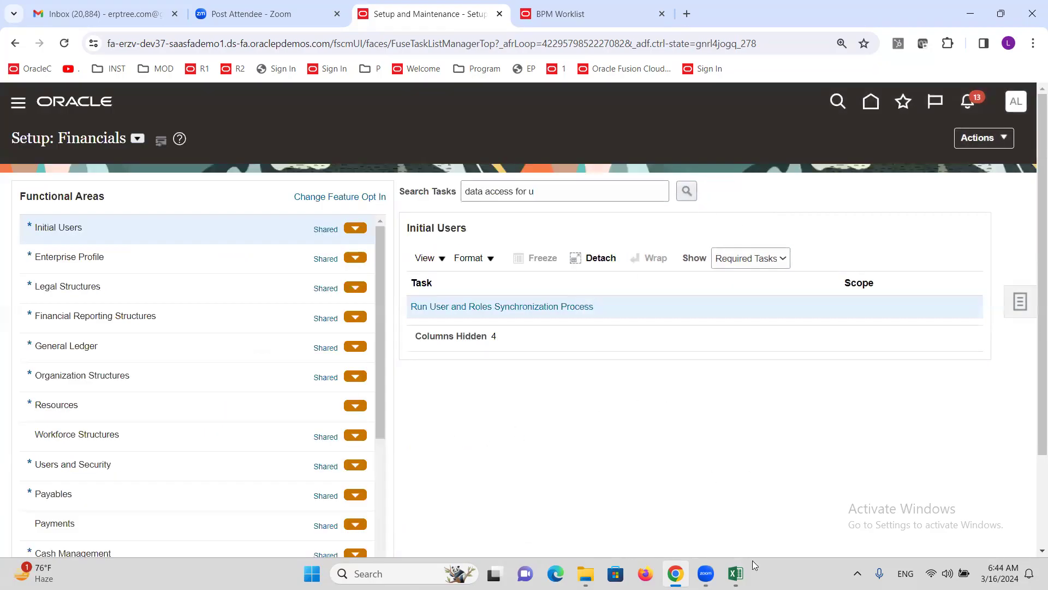
left_click(735, 574)
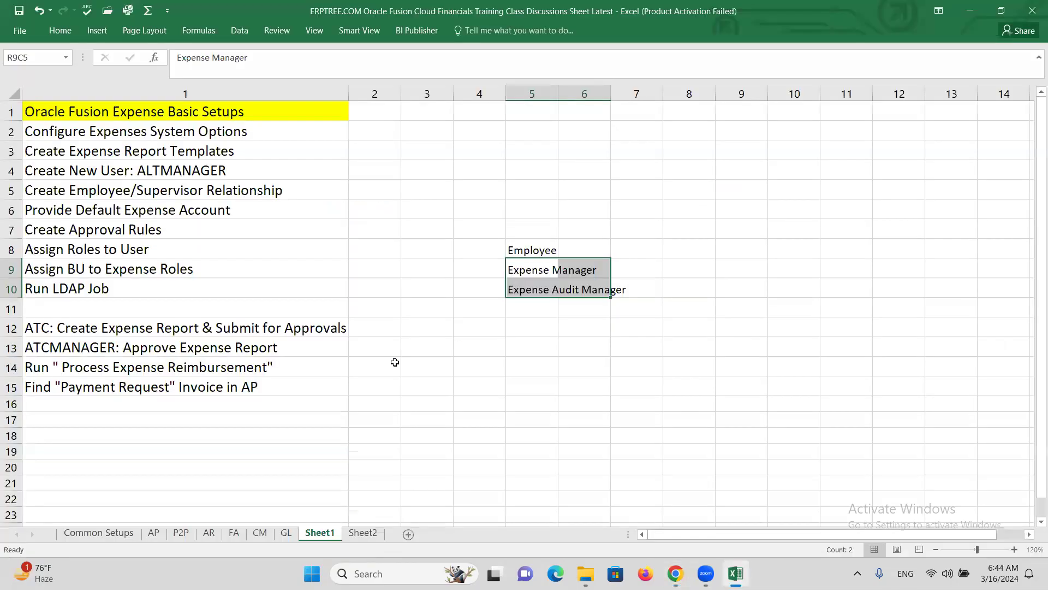
Step: Correct the row 12 checklist entry so it begins with ALTINC instead of ATC
left_click(121, 271)
left_click(130, 293)
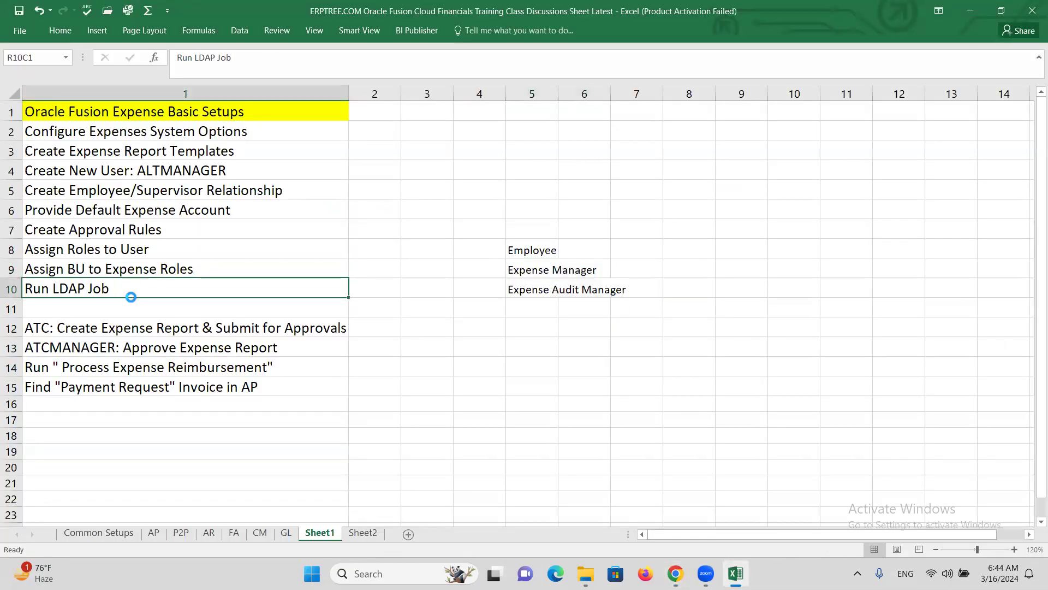
double_click(49, 327)
key("BackSpace")
key("BackSpace")
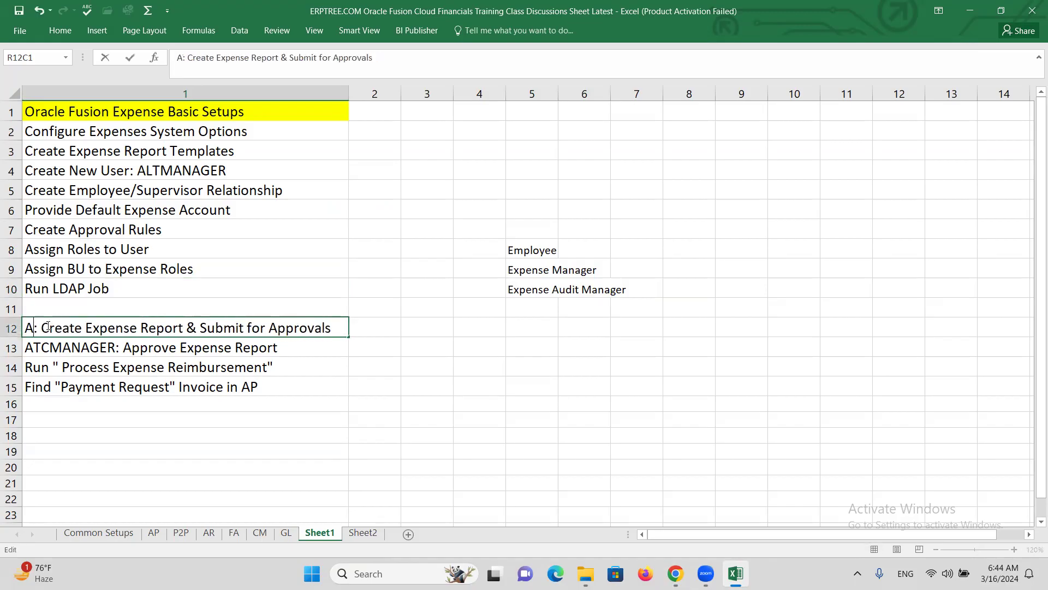
type("LTINC")
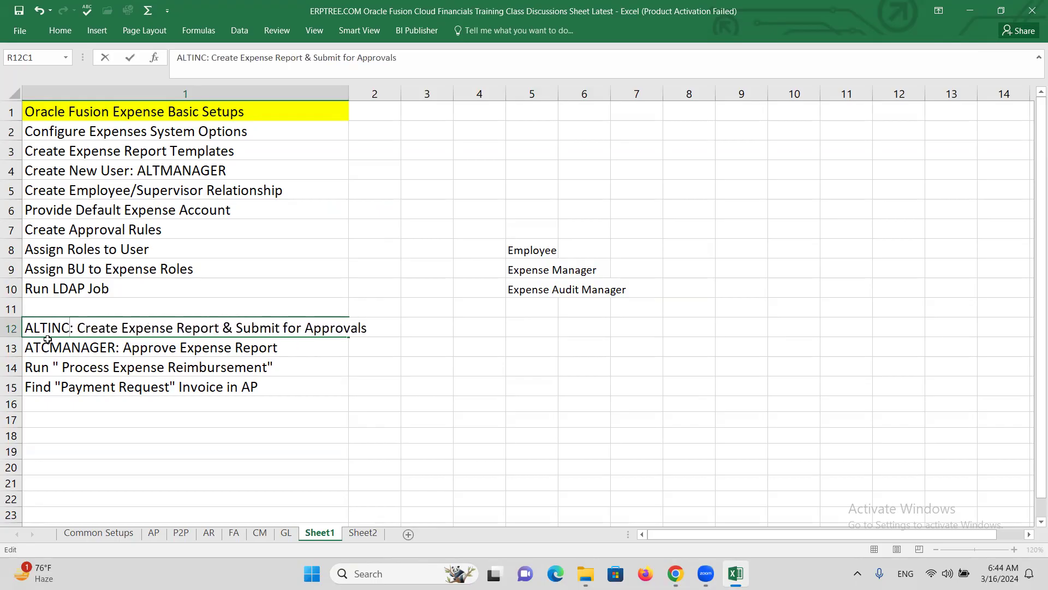
Step: Fix row 13 to read 'ALTMANAGER: Approve Expense Report' and return to the Oracle browser
double_click(51, 348)
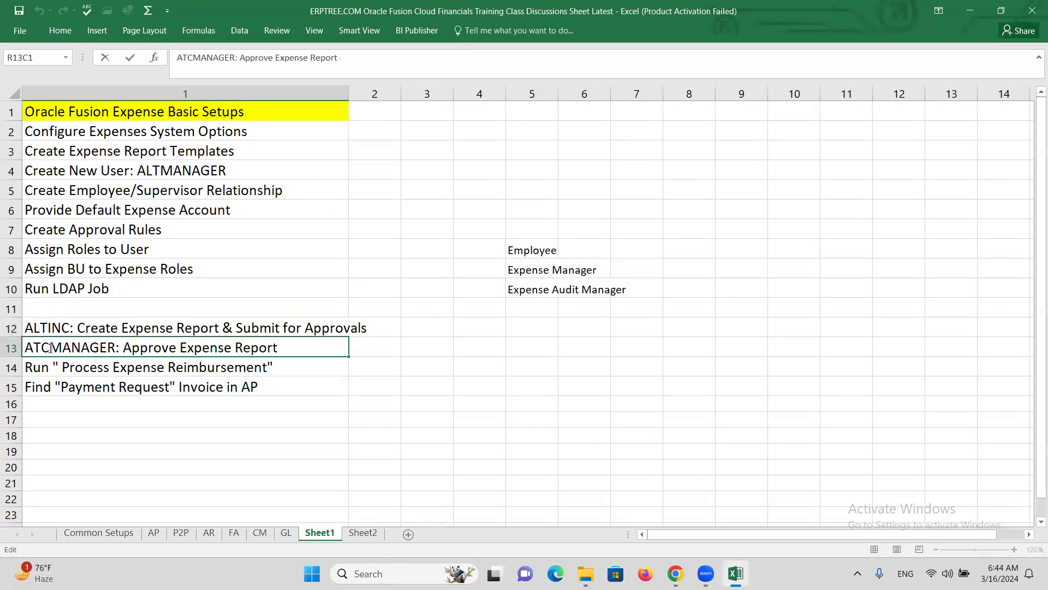
key("BackSpace")
key("BackSpace")
type("LT")
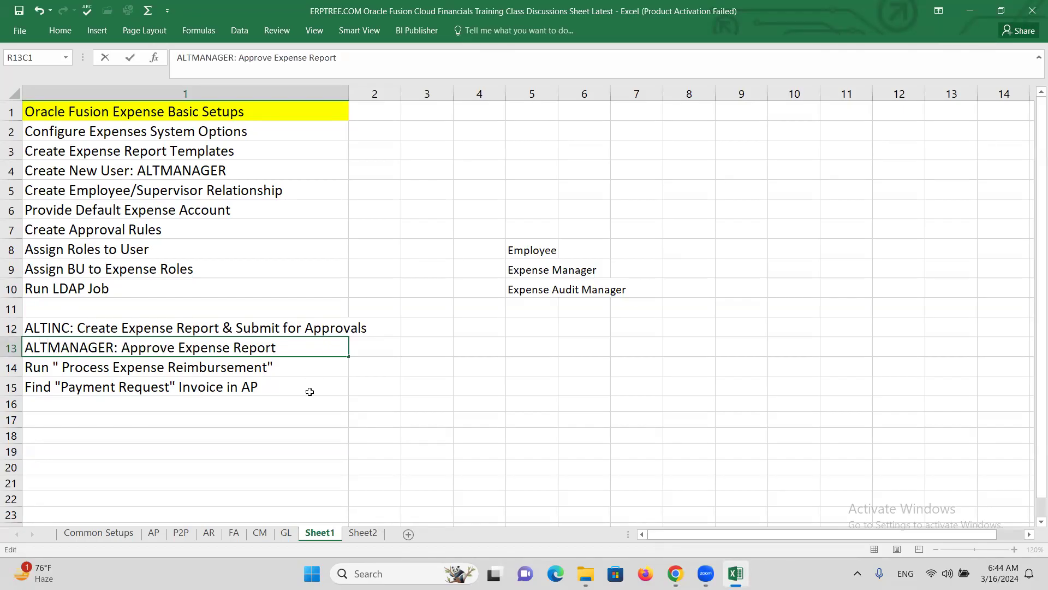
left_click(269, 374)
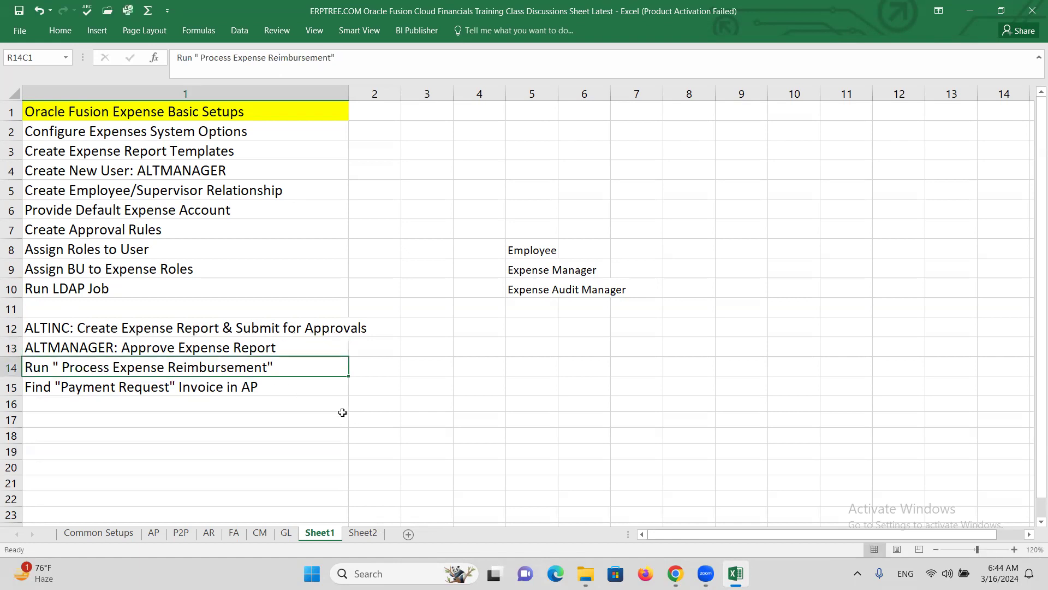
key("alt+Tab")
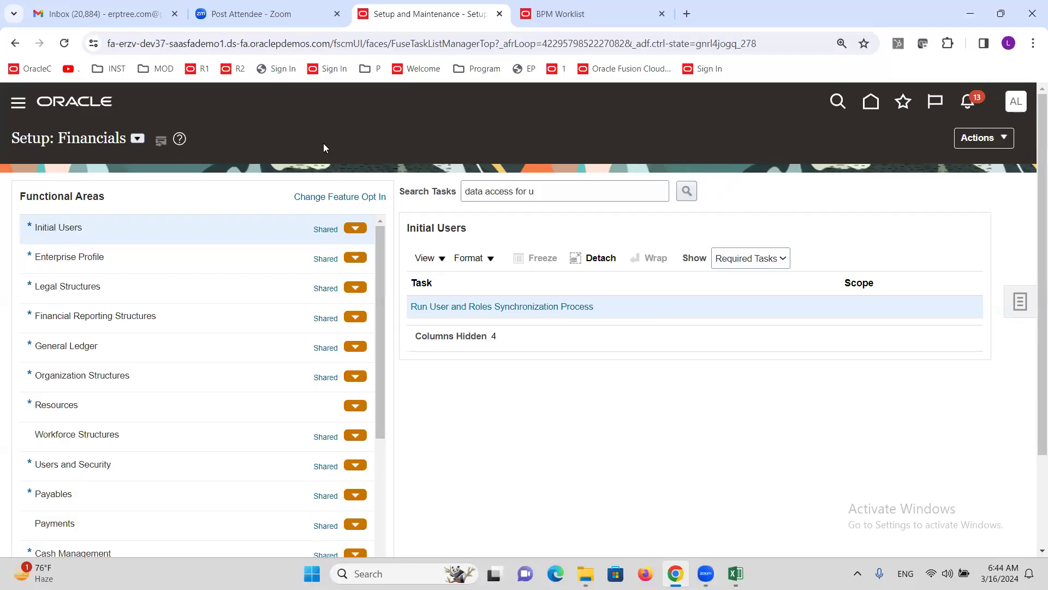
Step: Go to Expenses under Me in the Navigator to reach the Travel and Expenses page
left_click(17, 103)
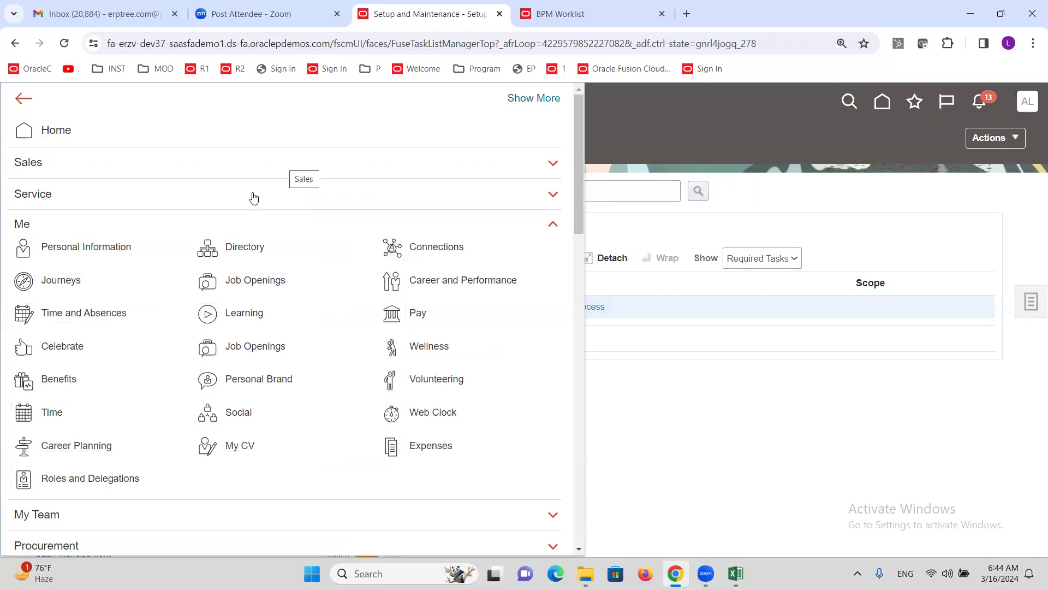
left_click(19, 227)
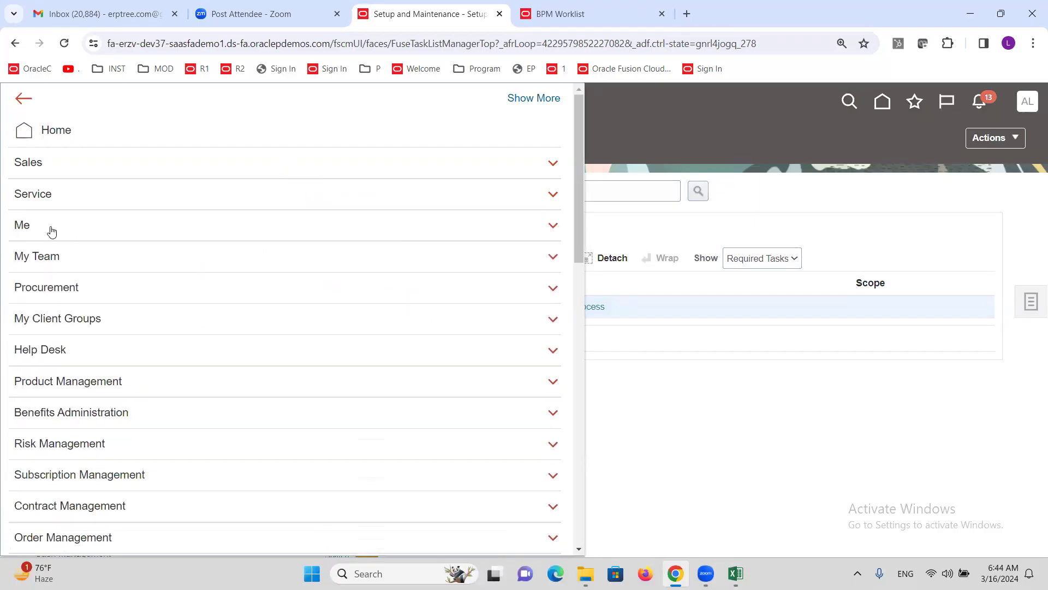
left_click(27, 231)
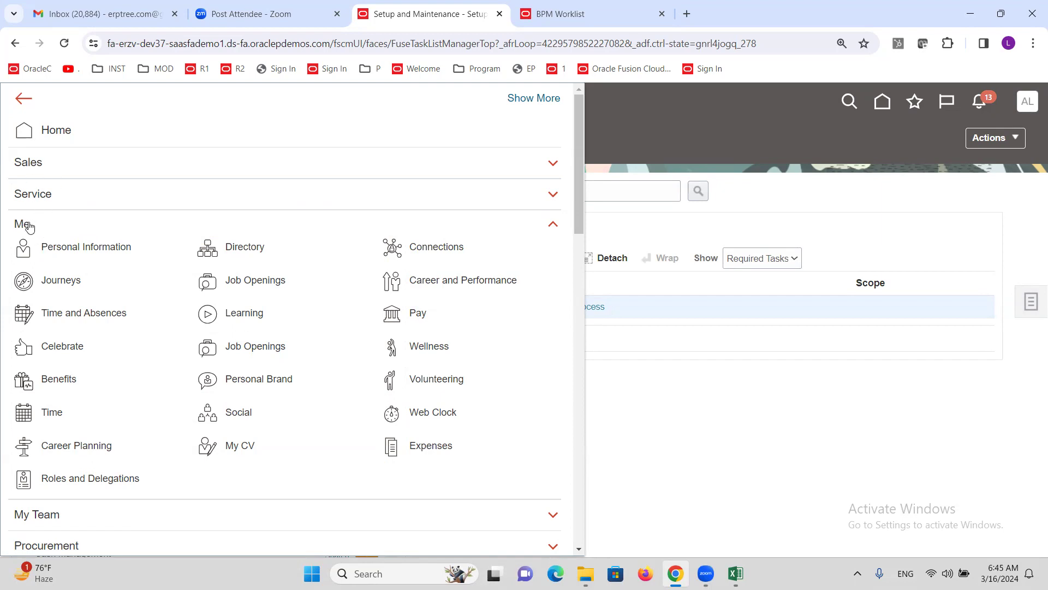
left_click(29, 227)
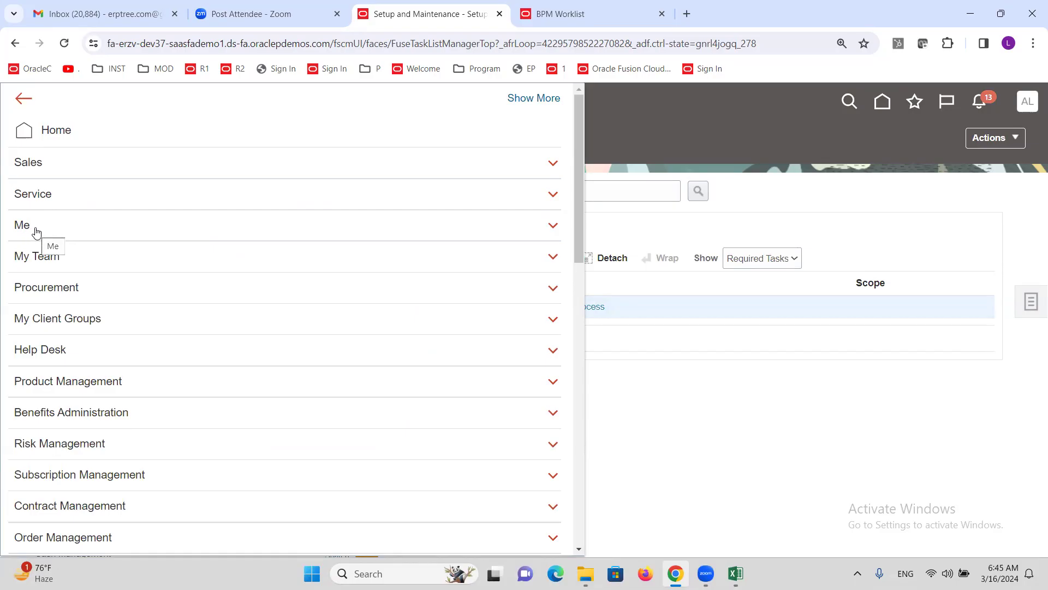
left_click(26, 225)
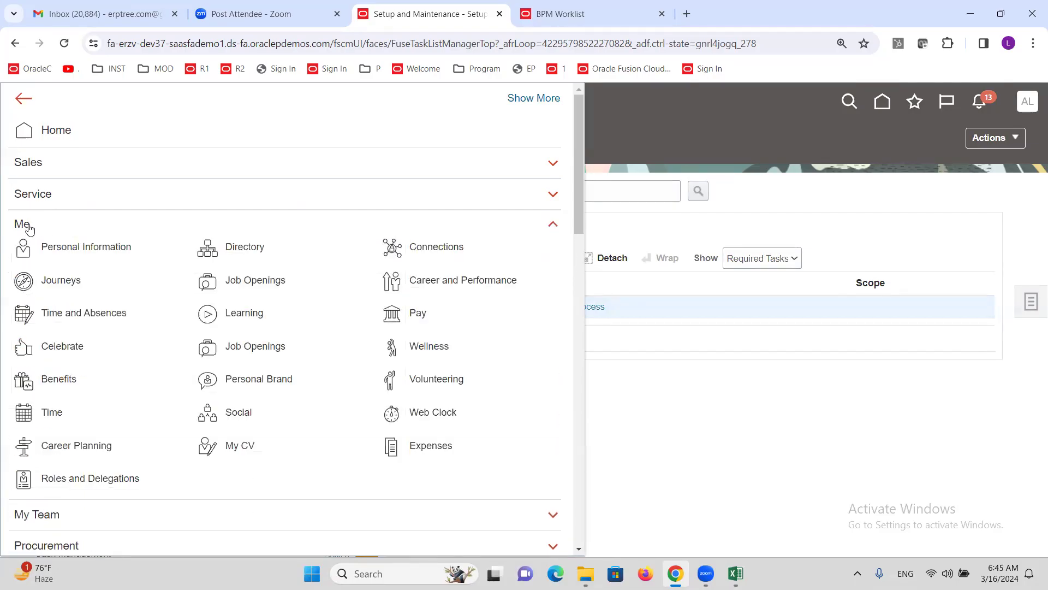
left_click(429, 448)
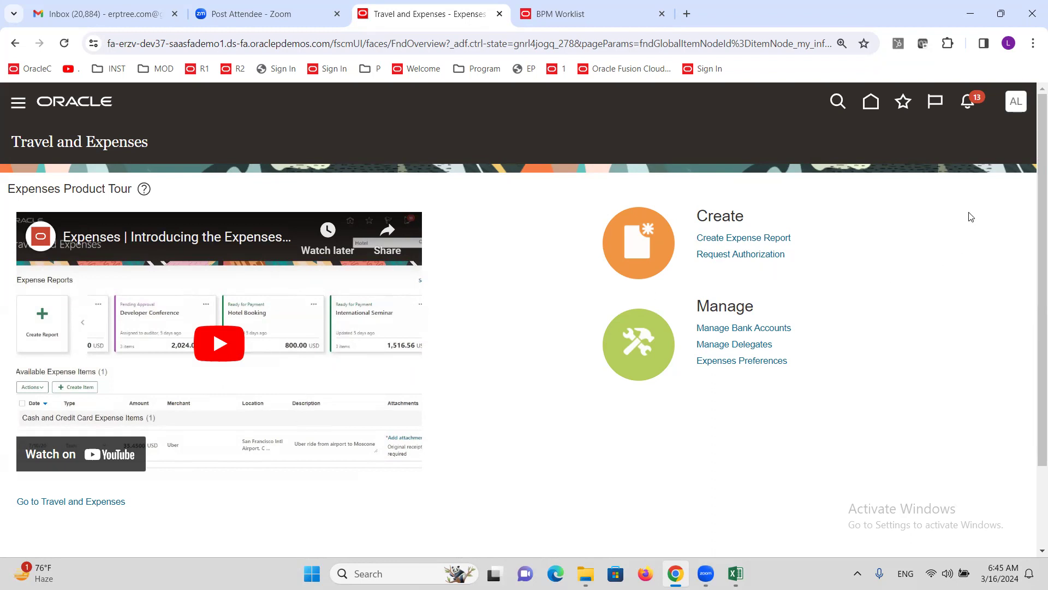
Step: Create a new expense report with purpose Travel and add a new expense item to it
left_click(718, 241)
left_click(227, 196)
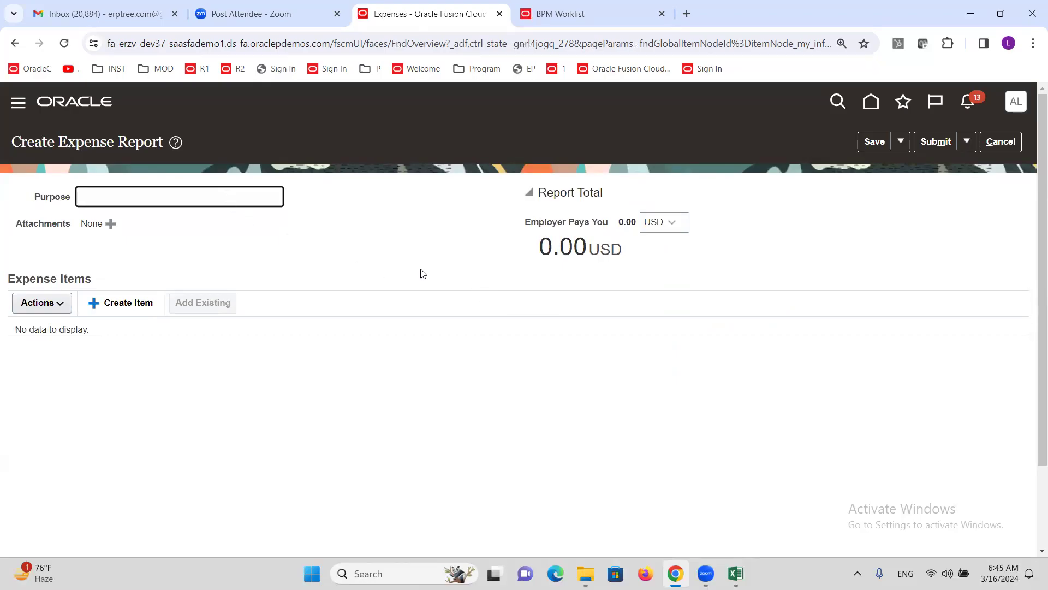
type("Travel")
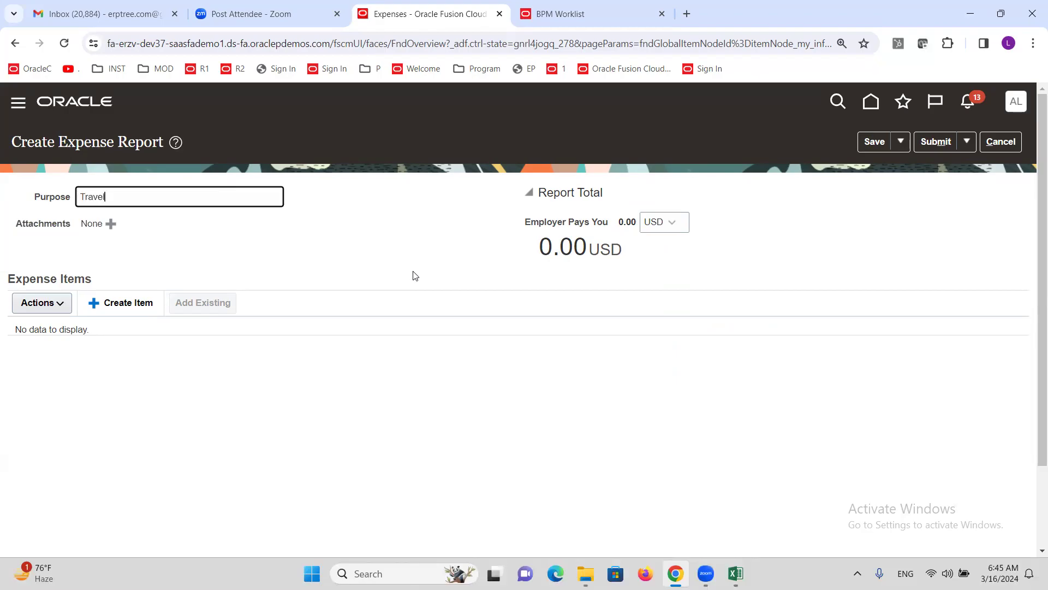
left_click(108, 307)
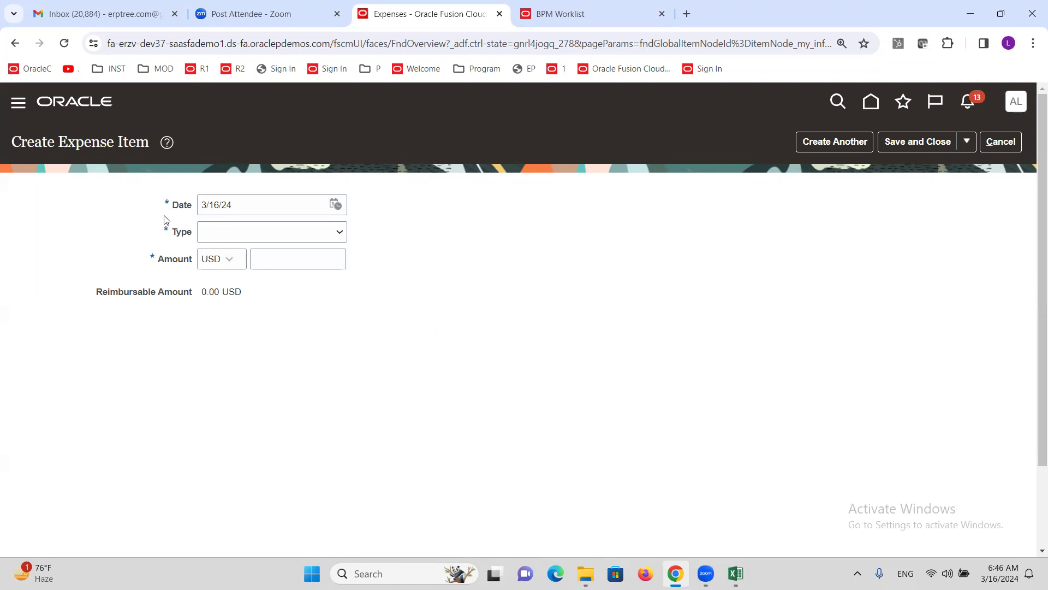
Step: Enter a 200 USD Airfare expense item and save it to the Travel report
left_click(340, 234)
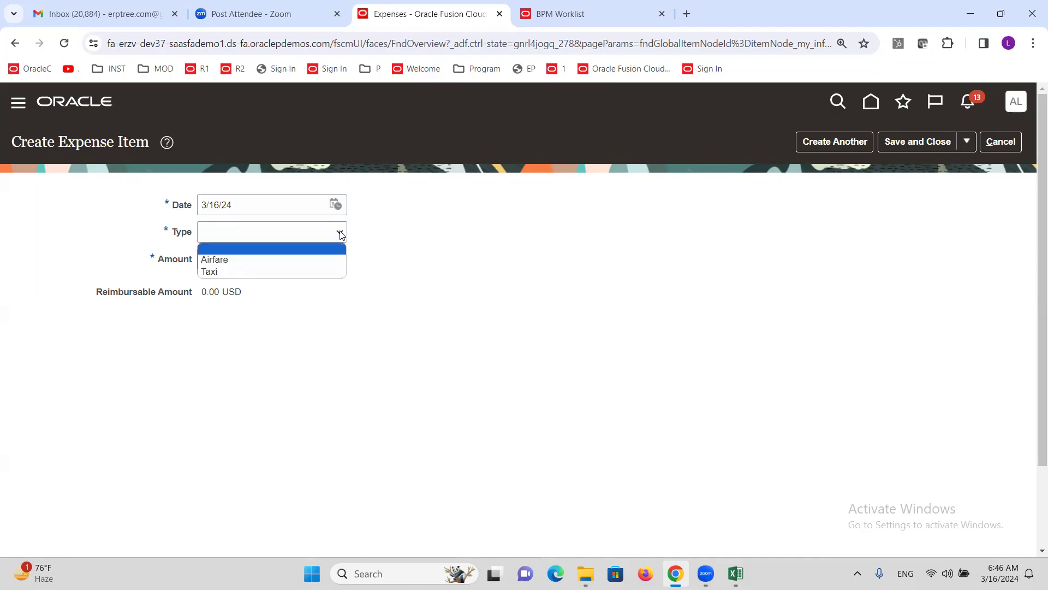
left_click(239, 263)
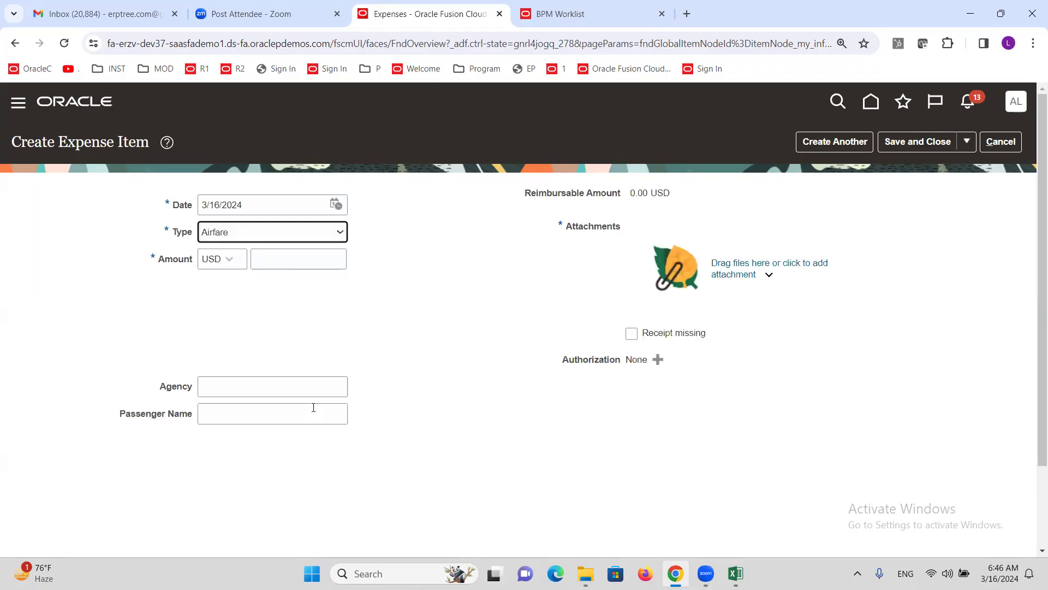
left_click(288, 257)
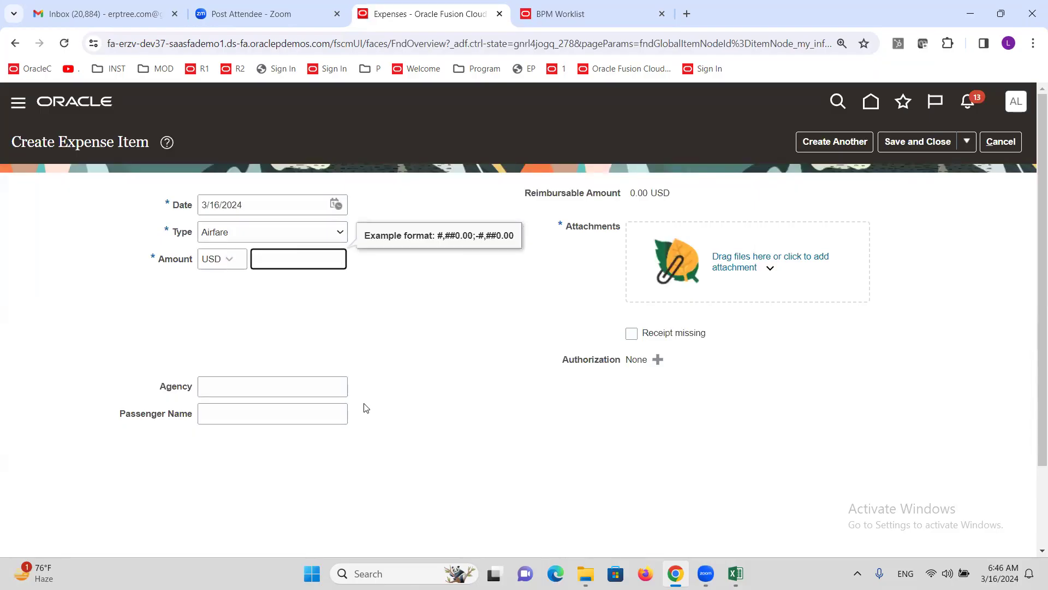
type("200")
left_click(357, 306)
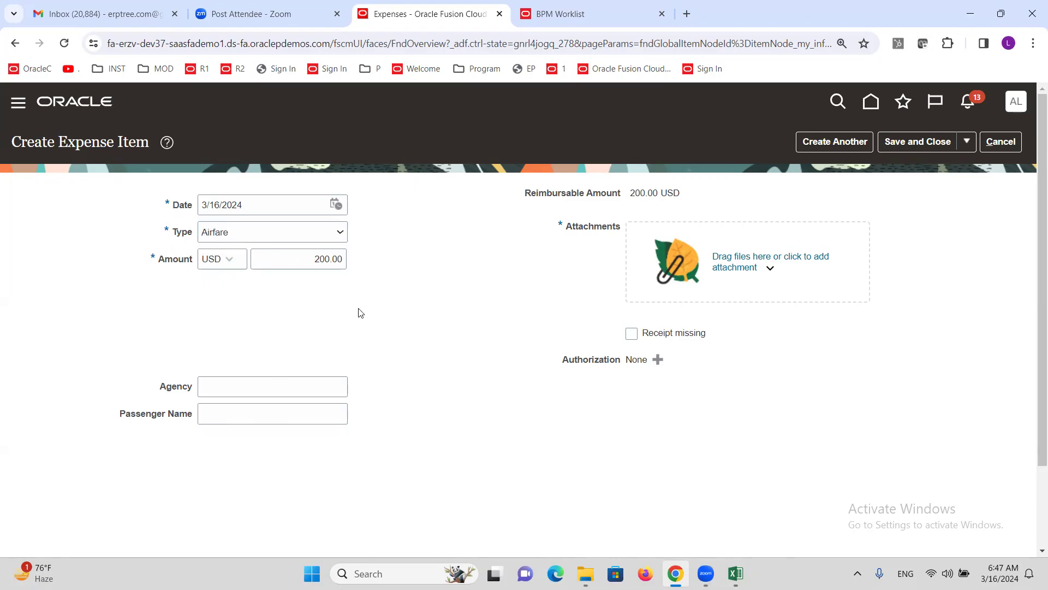
left_click(902, 143)
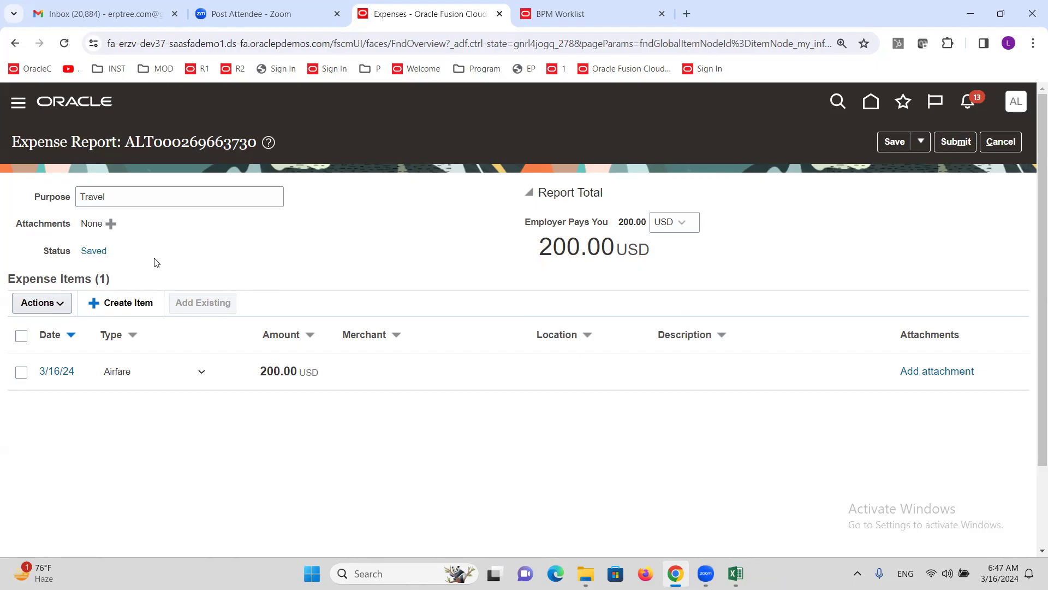
left_click(95, 252)
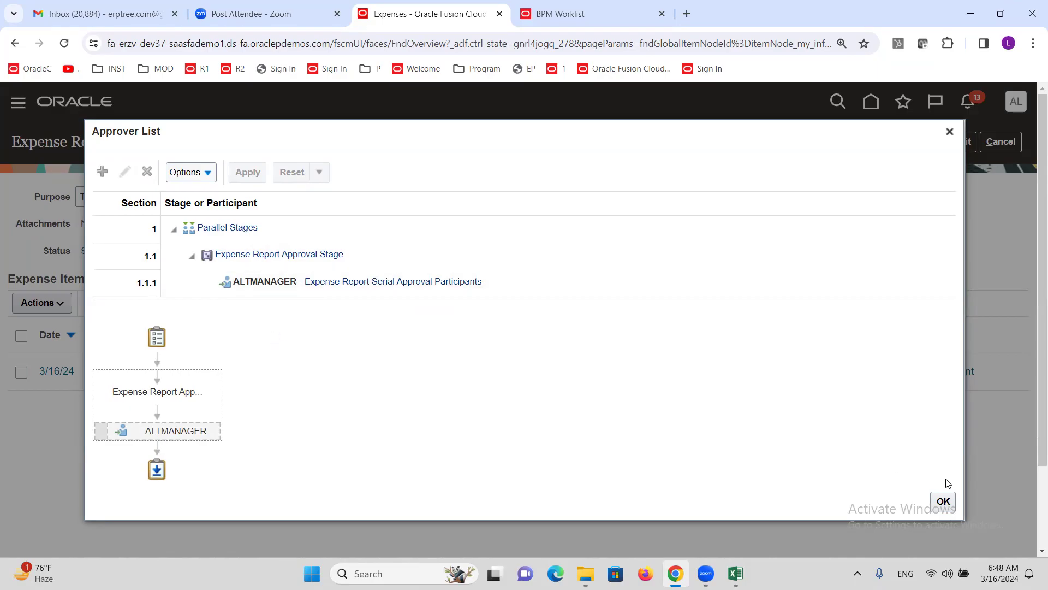
left_click(943, 502)
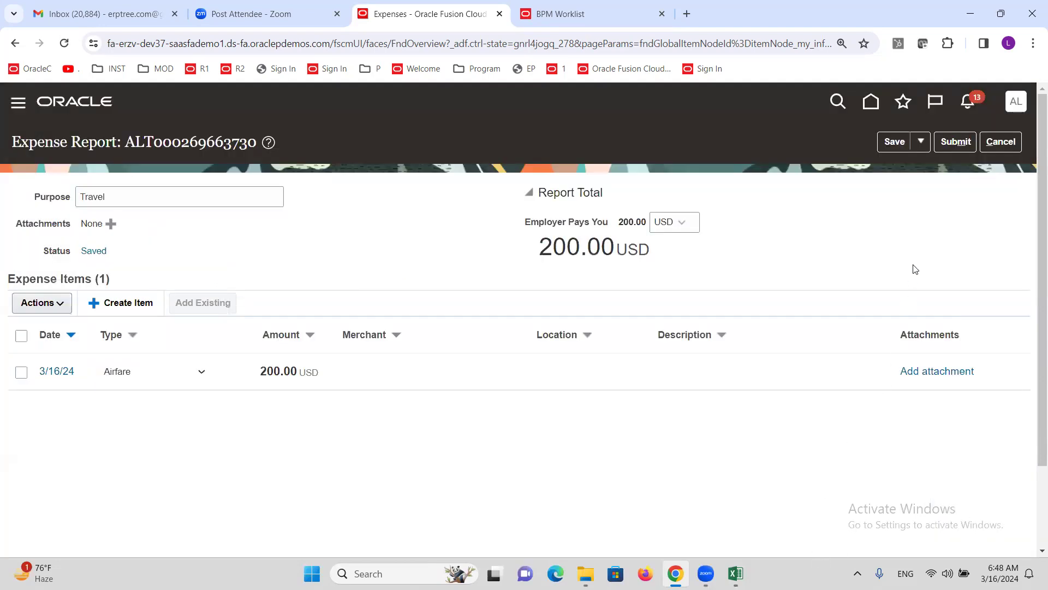
Step: Submit the Travel expense report for approval and open the Security Console
left_click(956, 142)
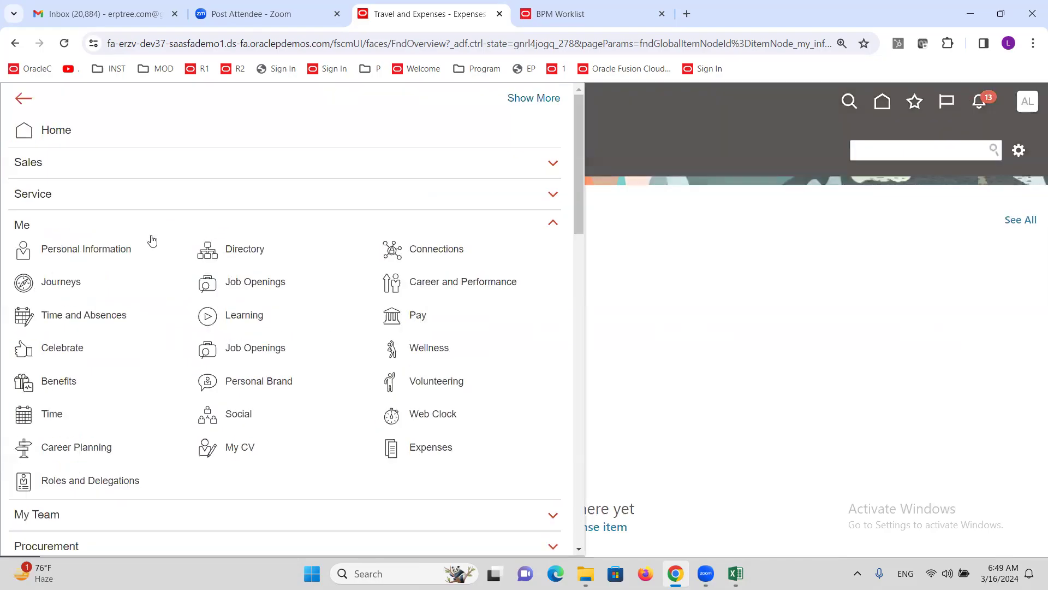
scroll(151, 261, "down", 6)
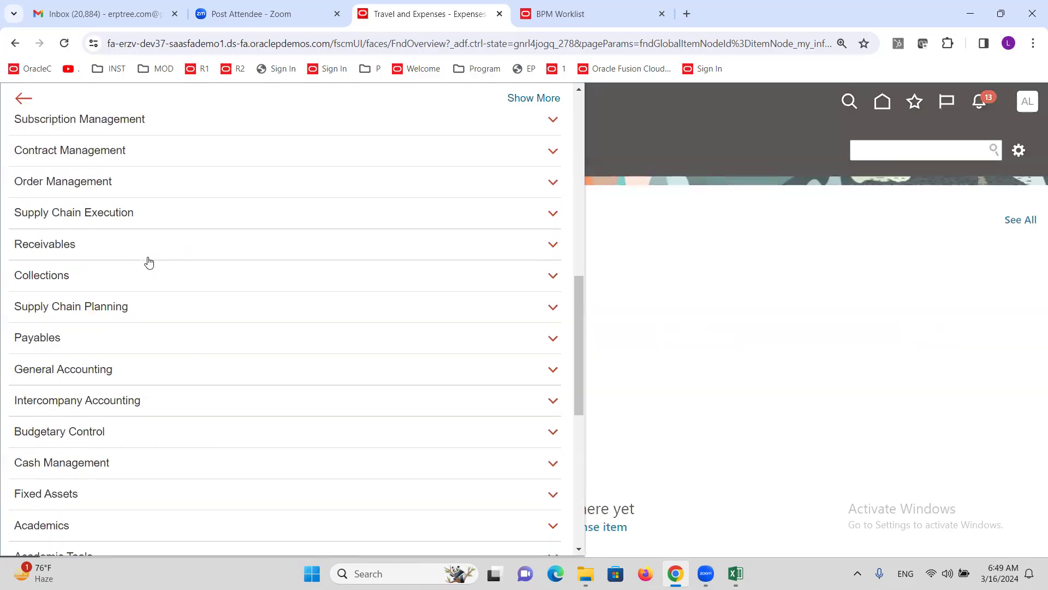
scroll(149, 262, "down", 8)
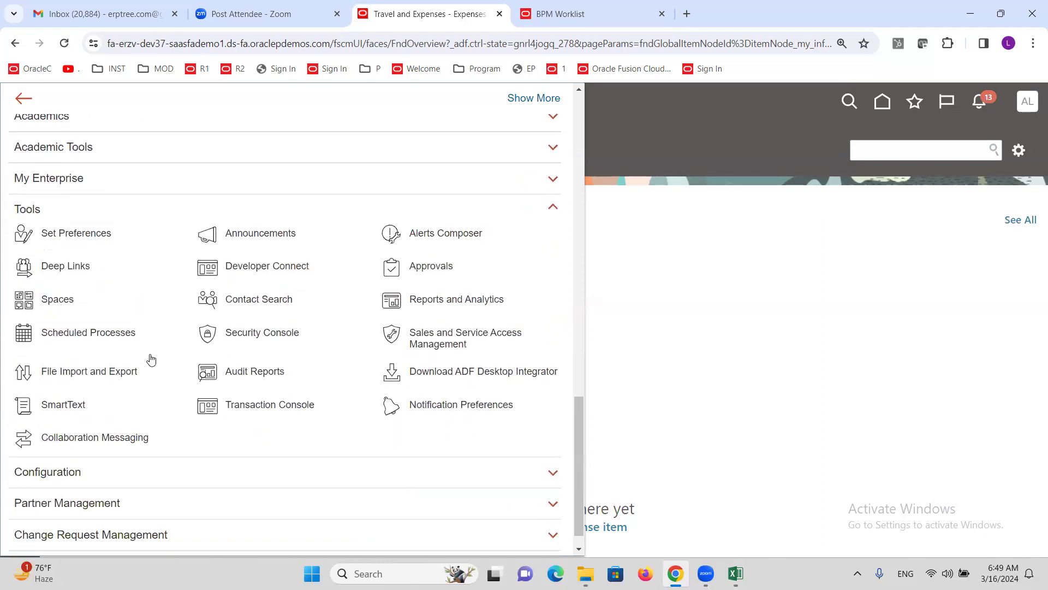
left_click(273, 332)
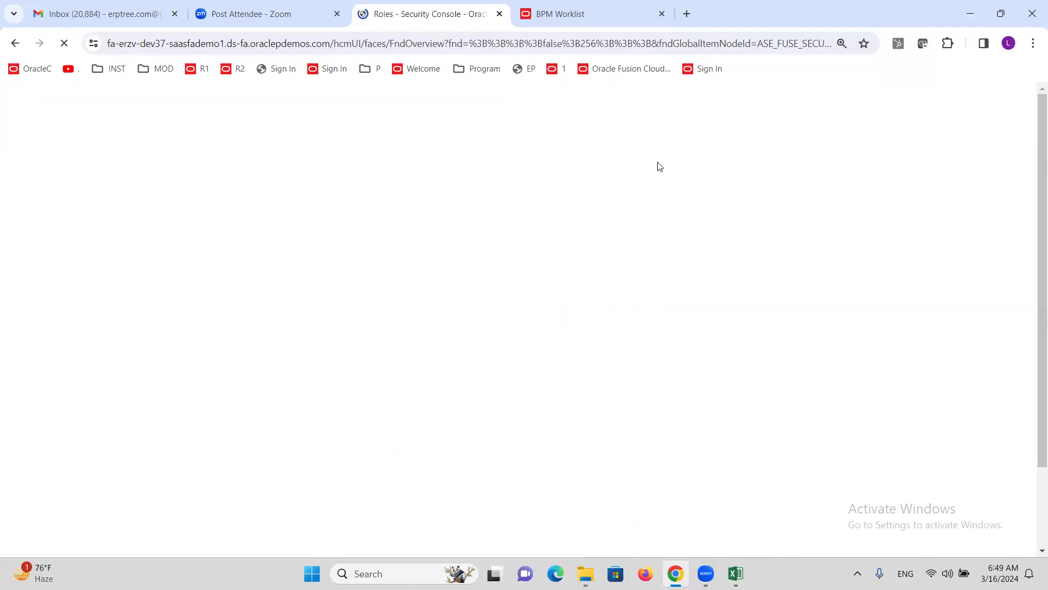
Step: Search User Accounts for the manager user and open its account's password reset
left_click(48, 282)
left_click(579, 198)
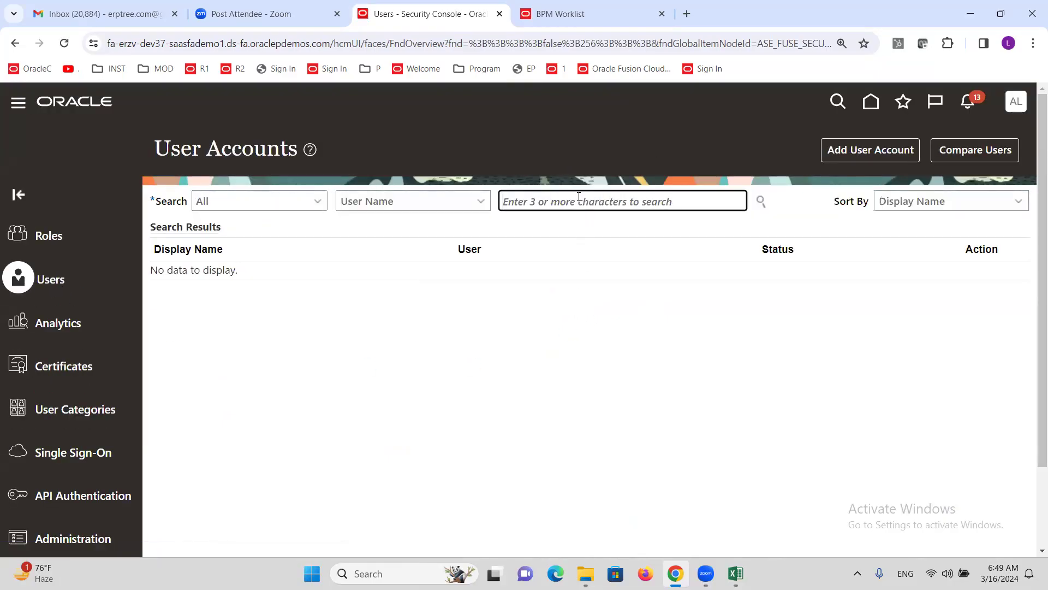
type("ALTIN")
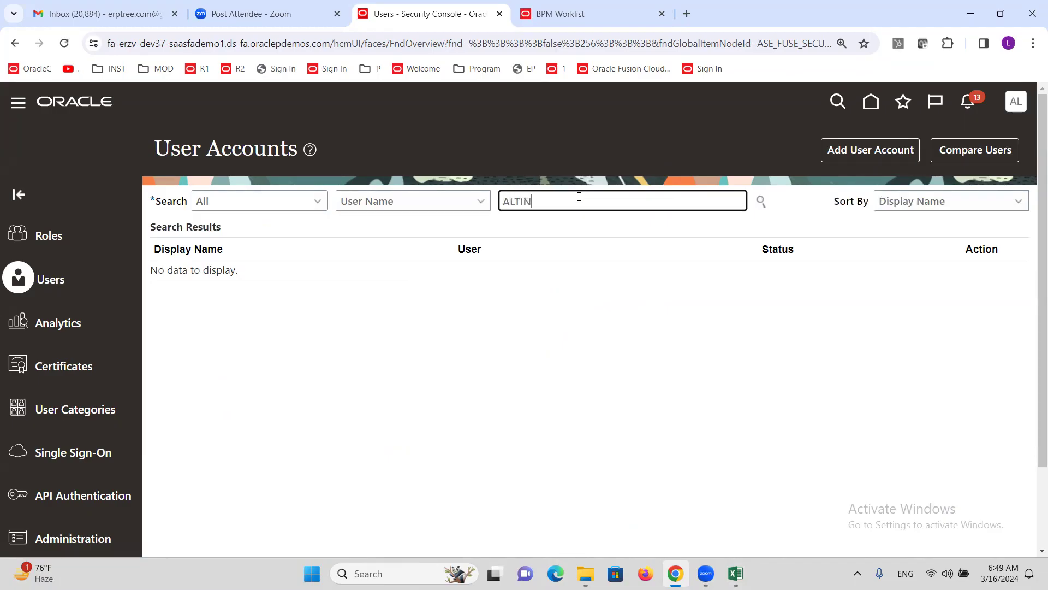
key("BackSpace")
type("MANAGER")
left_click(760, 202)
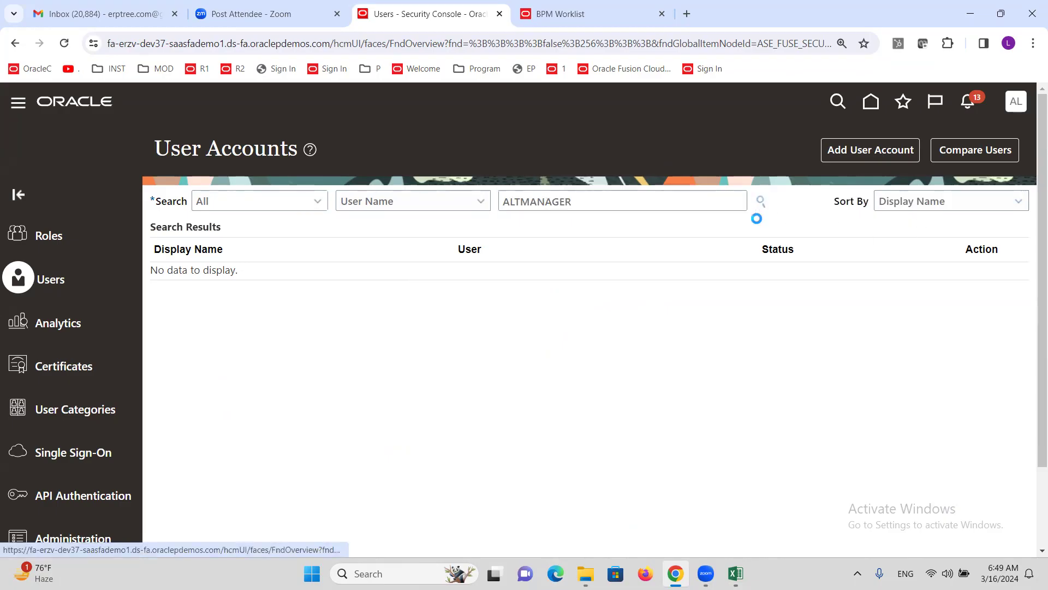
left_click(543, 286)
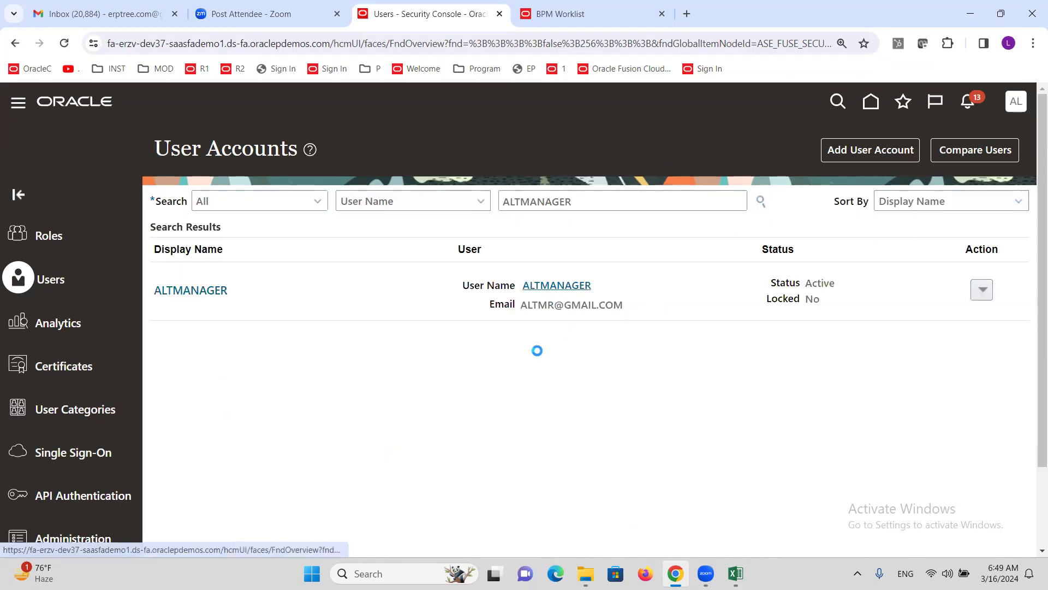
left_click(745, 160)
Step: Reset the manager user's password to a manually entered one and return to User Accounts
left_click(340, 284)
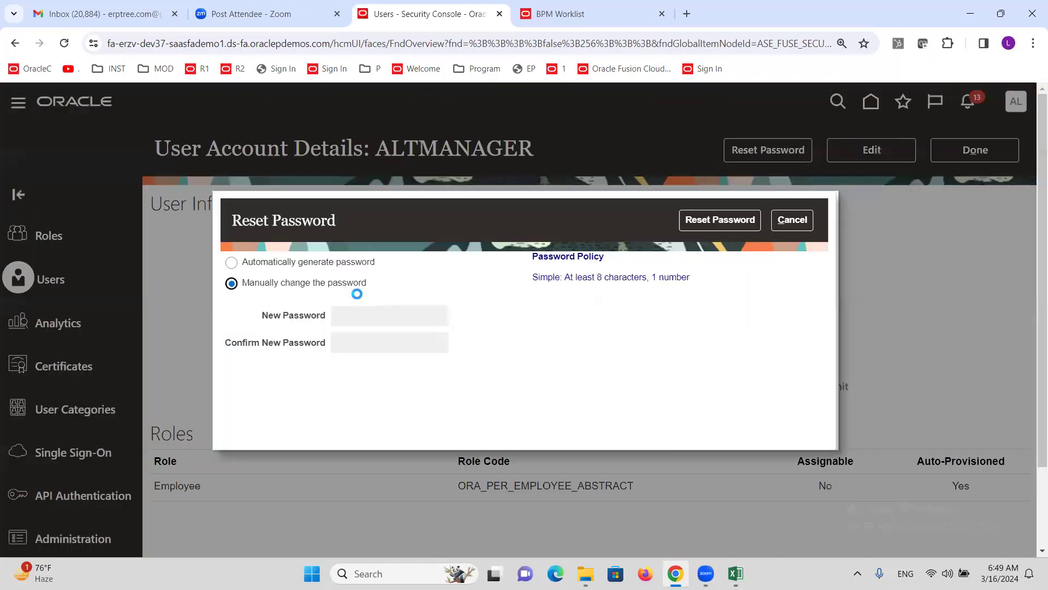
left_click(394, 311)
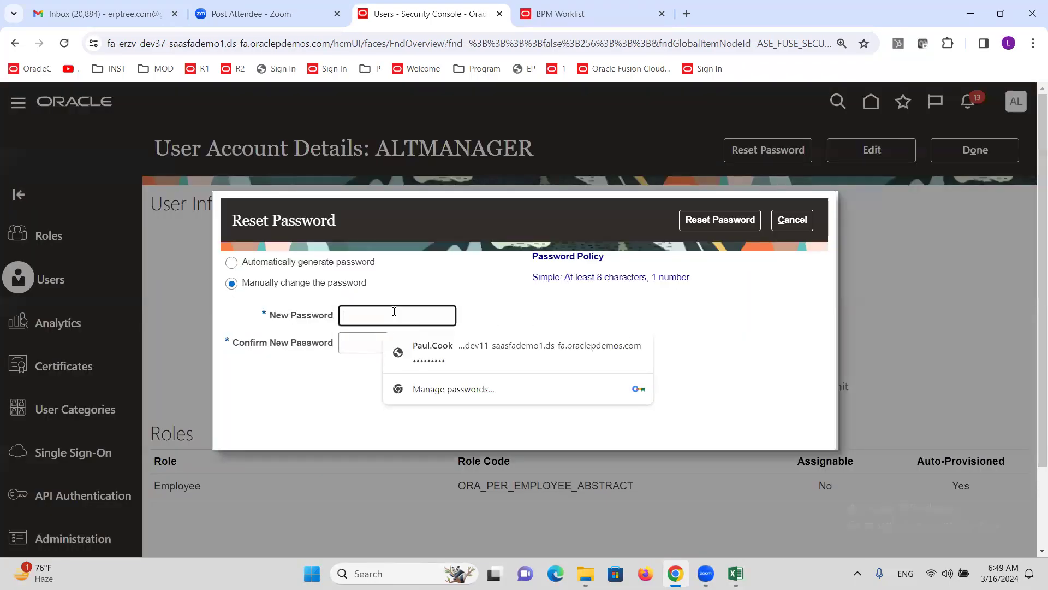
type("•••")
key("Tab")
type("•")
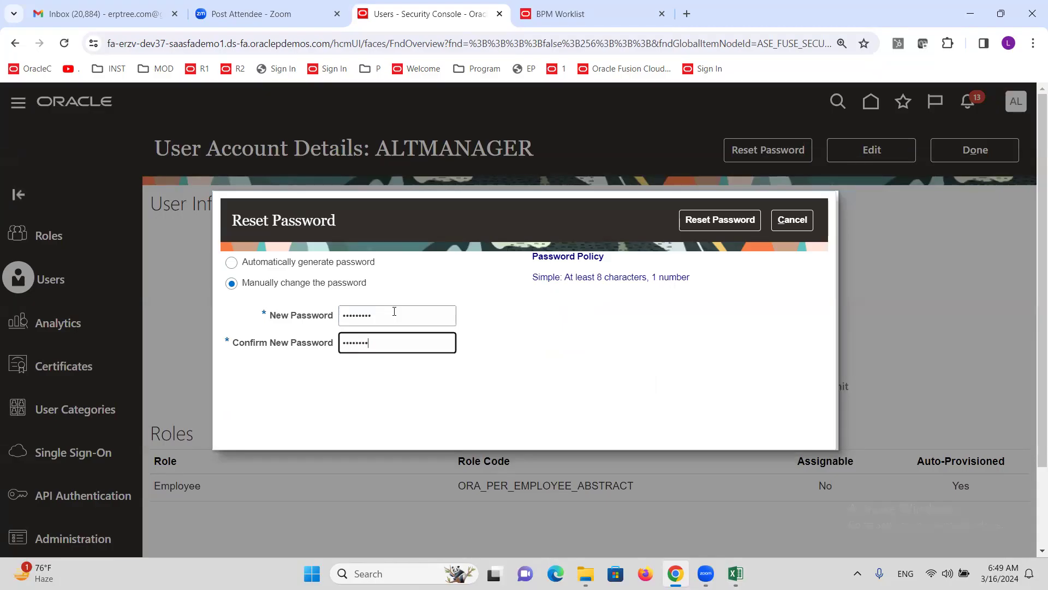
left_click(711, 223)
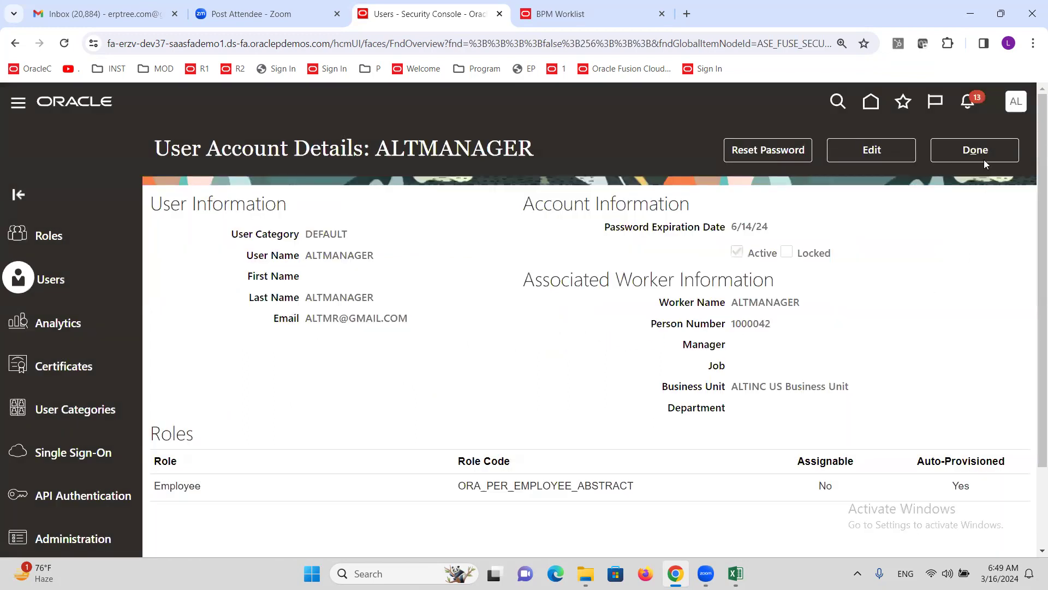
left_click(975, 150)
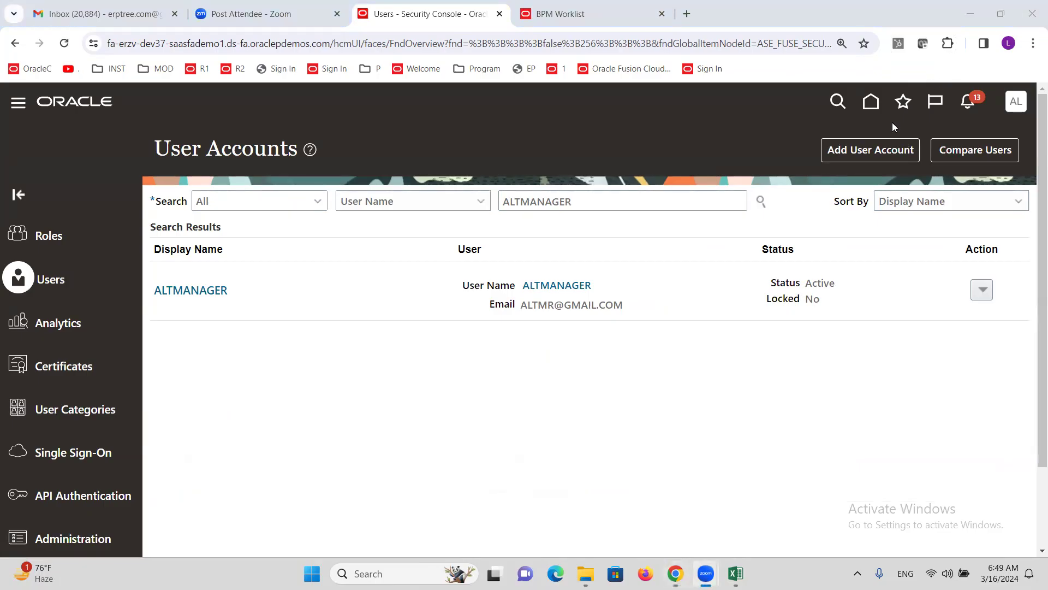
Step: Copy the Oracle host address and load it in a Firefox window
left_click_drag(329, 44, 108, 44)
key("ctrl+c")
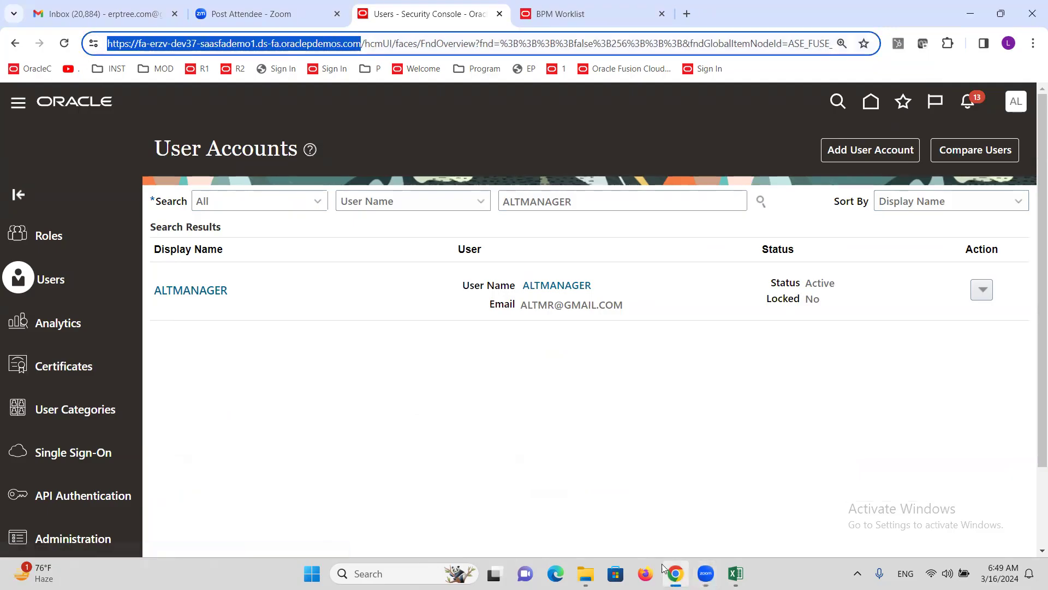
left_click(645, 573)
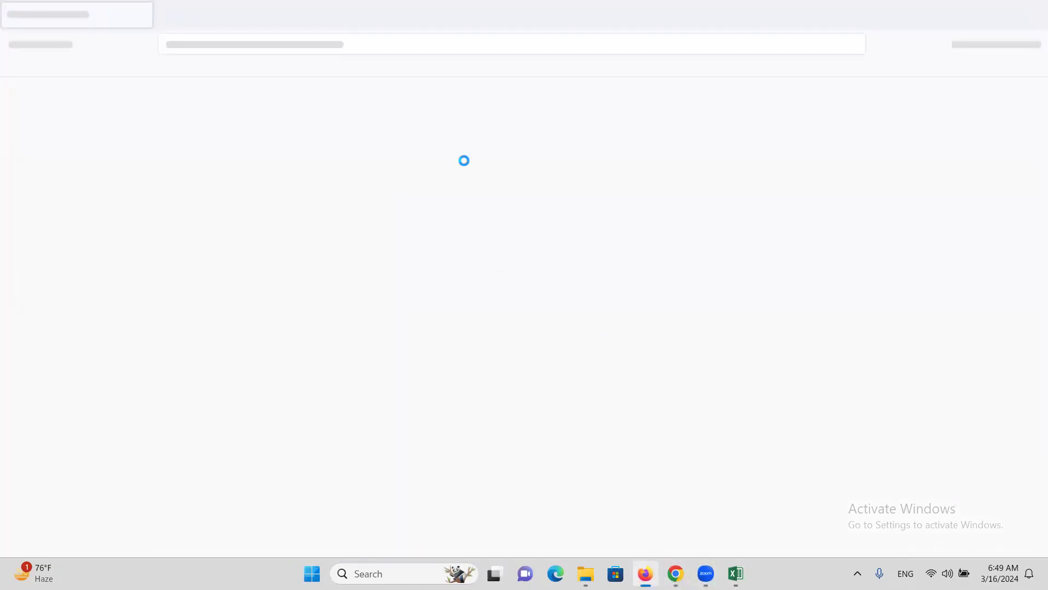
key("ctrl+v")
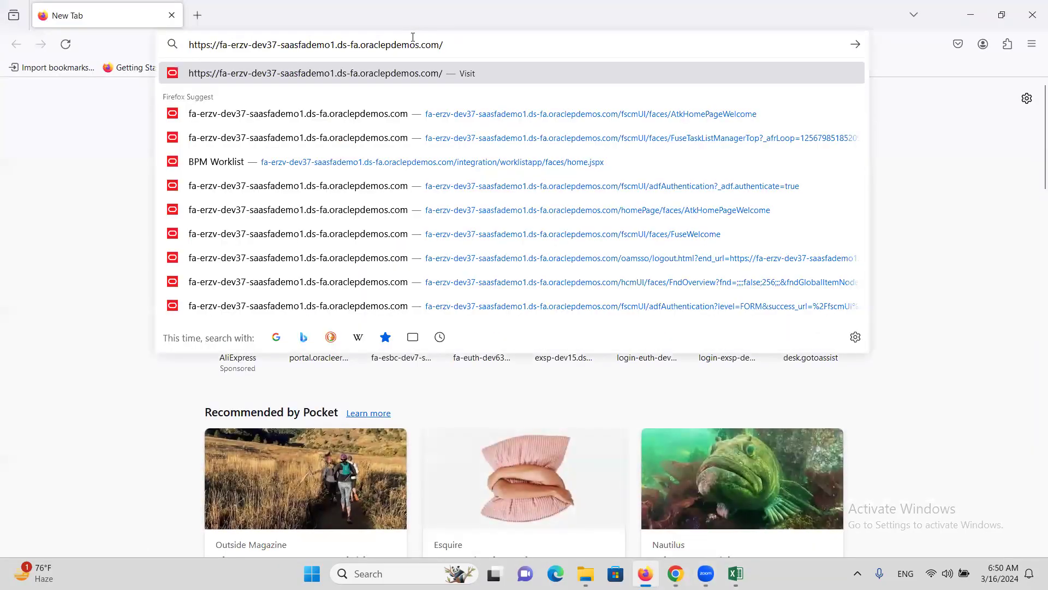
key("Return")
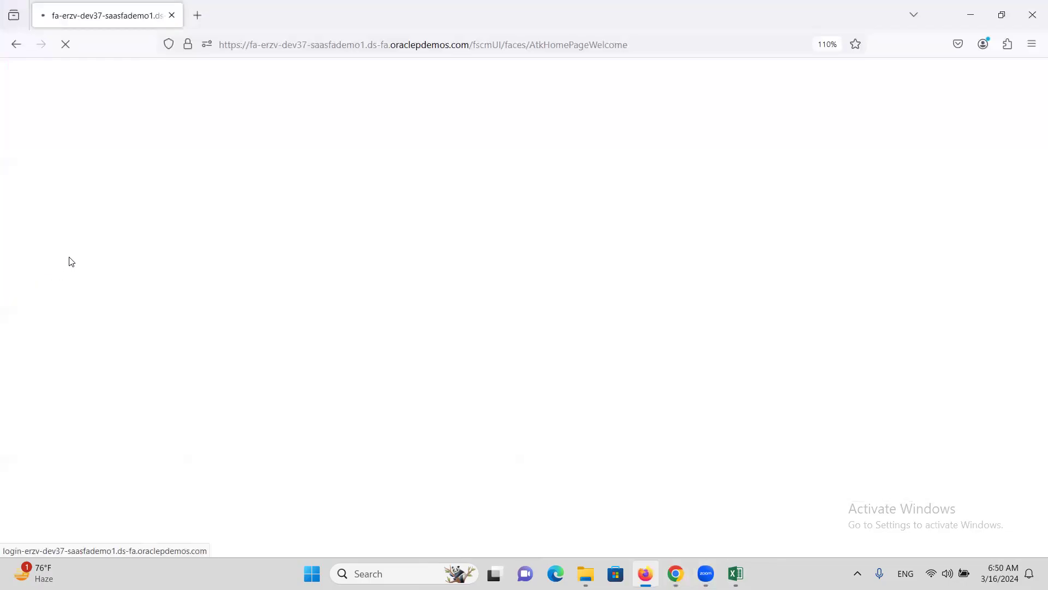
Step: Sign in with the manager's user ID and password, declining to save the password
type("ALTMANAGER")
key("Tab")
type("Welcome1")
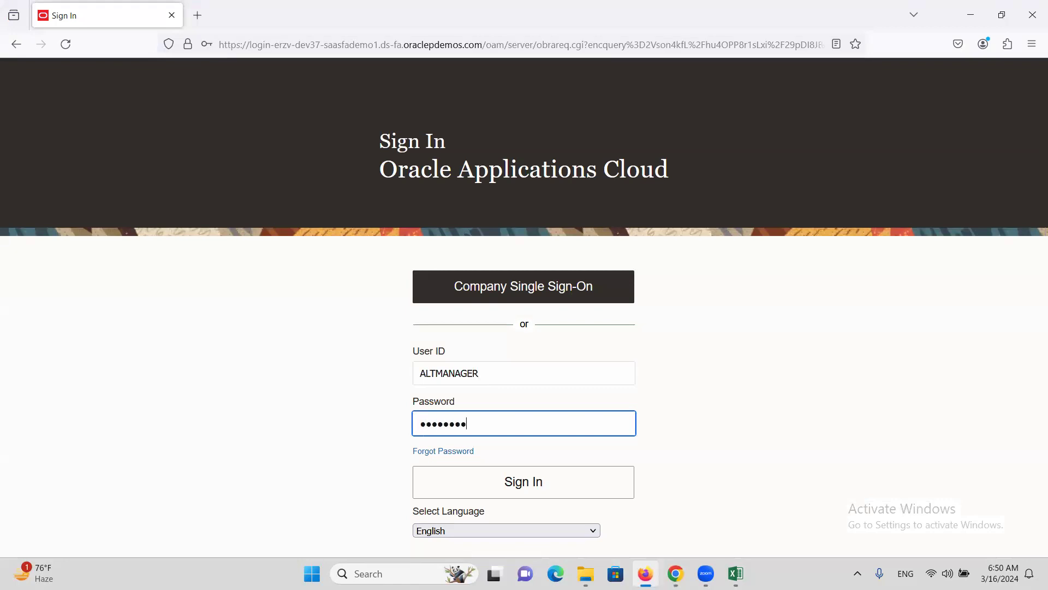
key("Return")
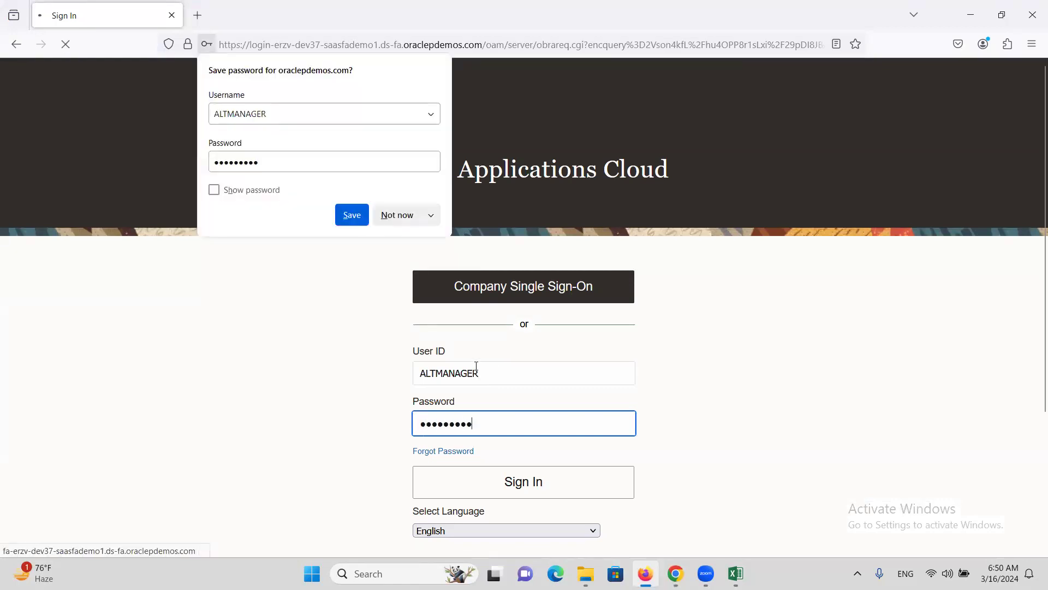
left_click(423, 210)
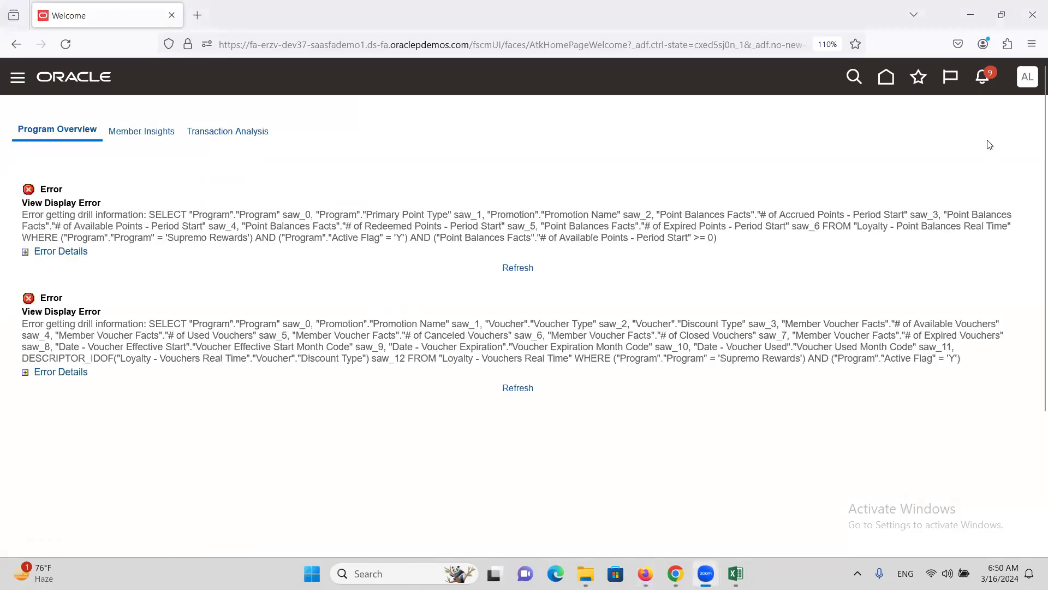
Step: From the Home page, show all notifications and open ALTMANAGER's task worklist
left_click(983, 76)
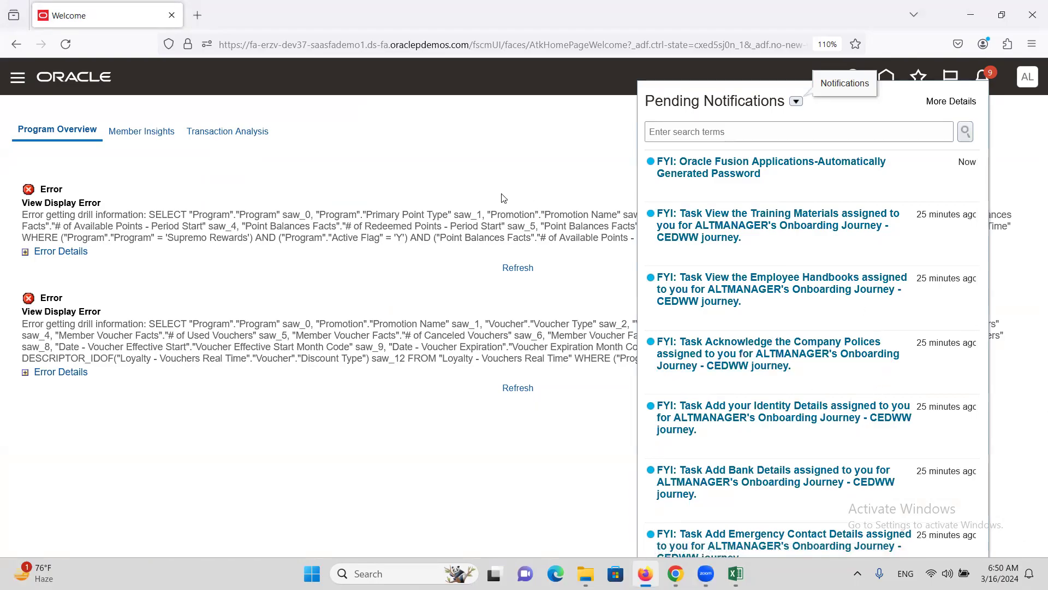
left_click(65, 80)
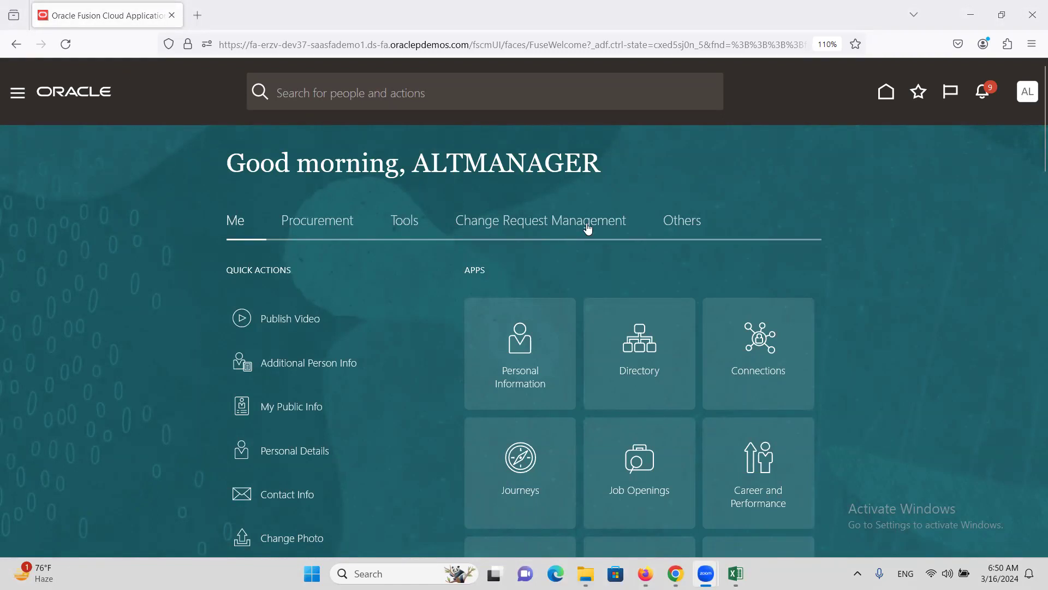
left_click(986, 94)
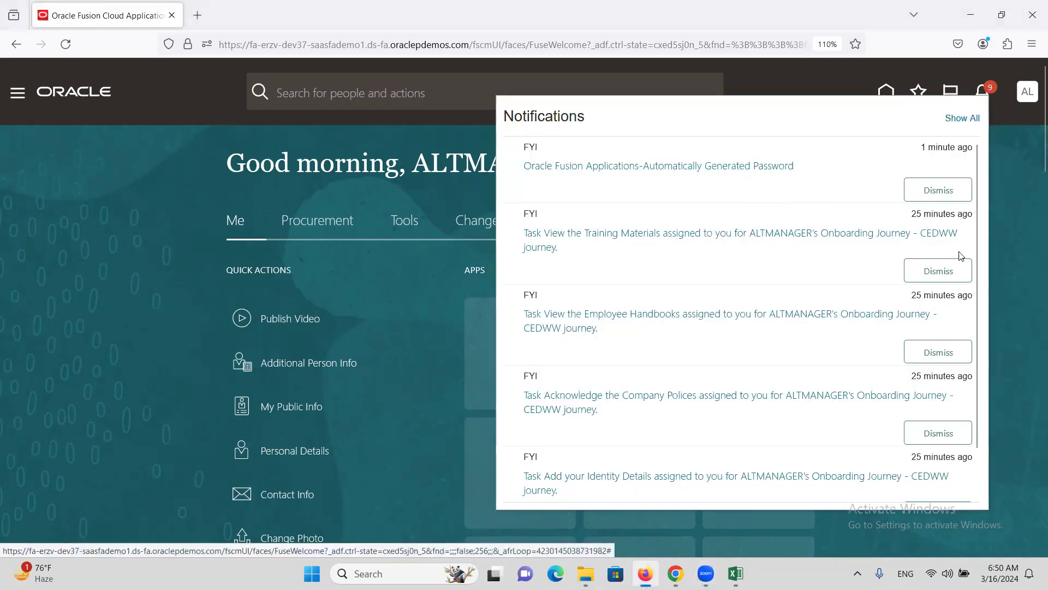
left_click(964, 119)
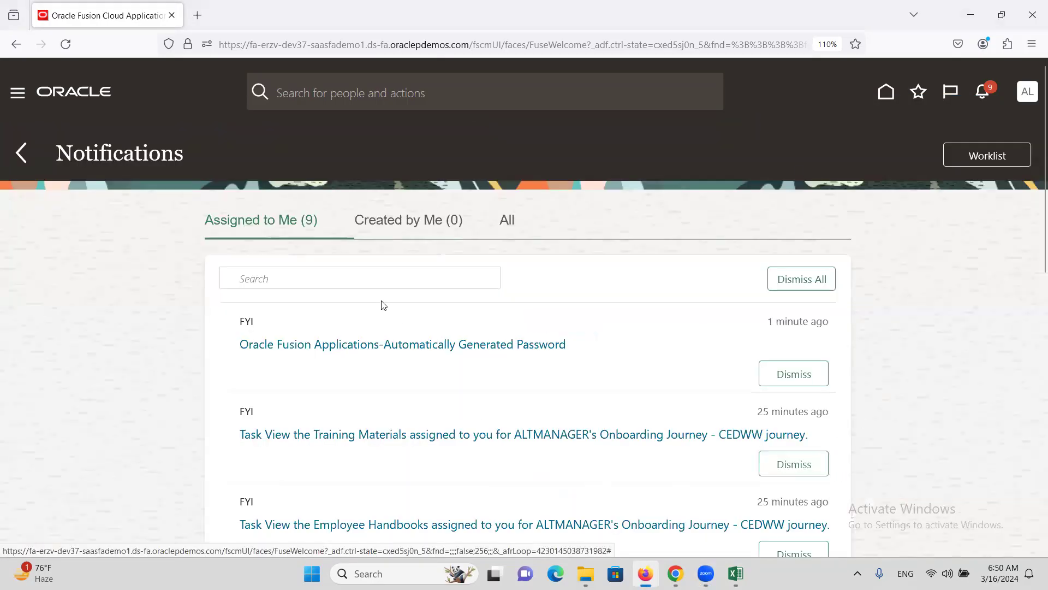
left_click(982, 156)
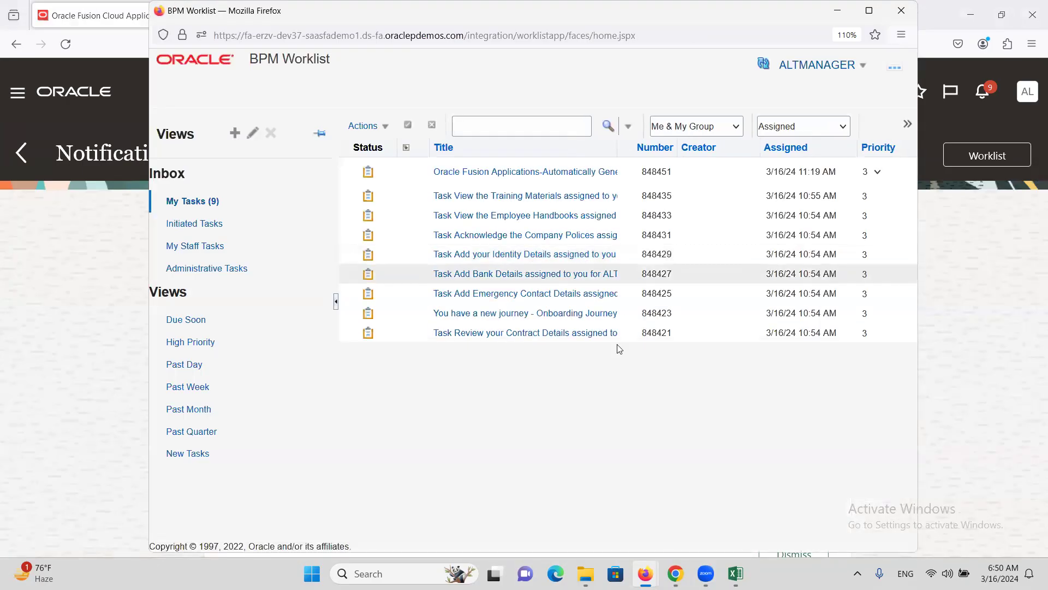
Step: Show My Tasks and refresh until ALTINC's Expense Report Approval task is listed
left_click(202, 207)
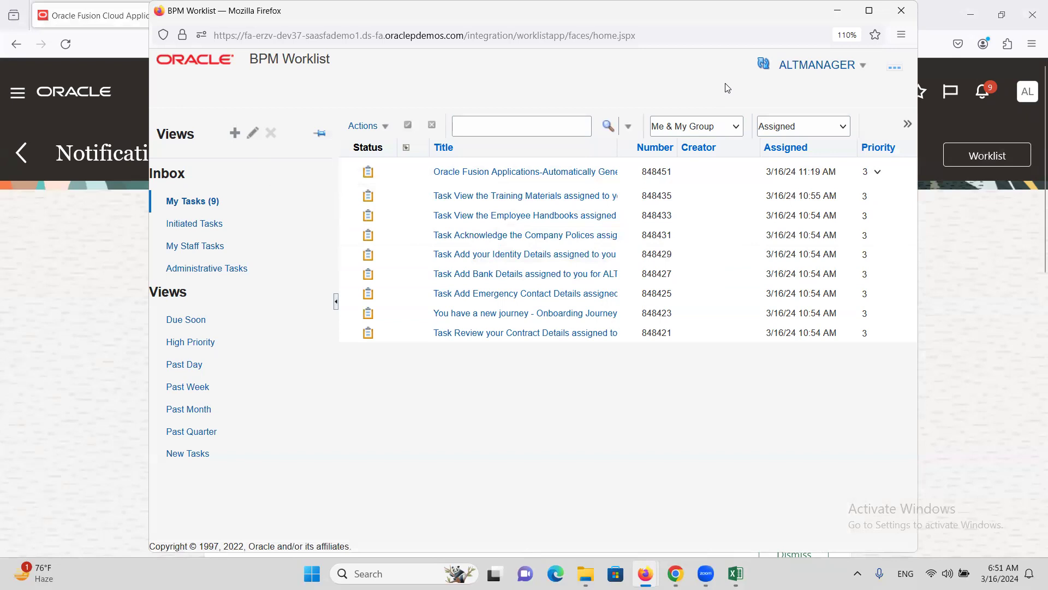
left_click(764, 65)
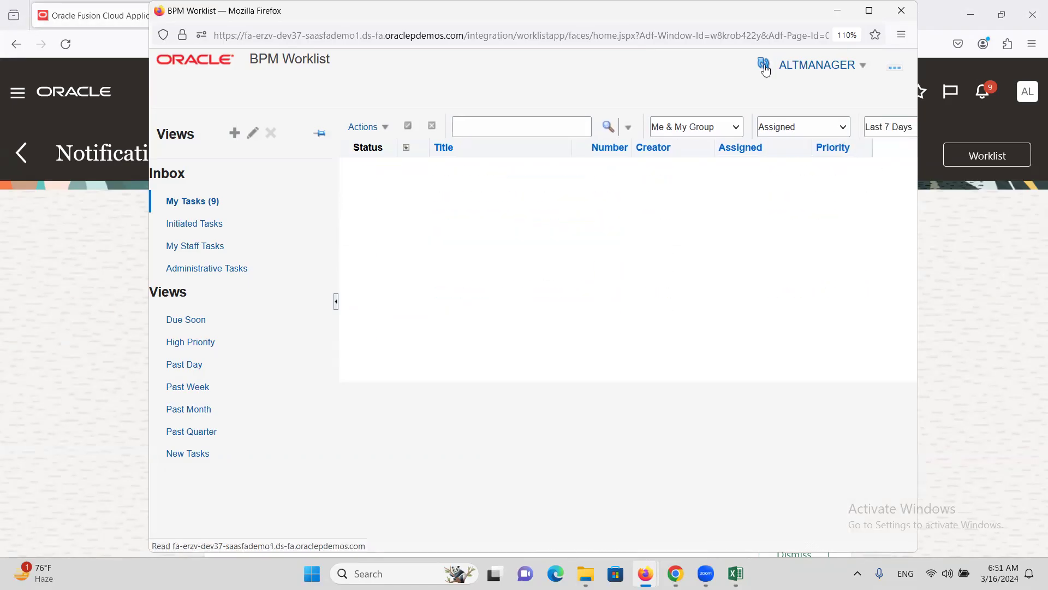
left_click(765, 68)
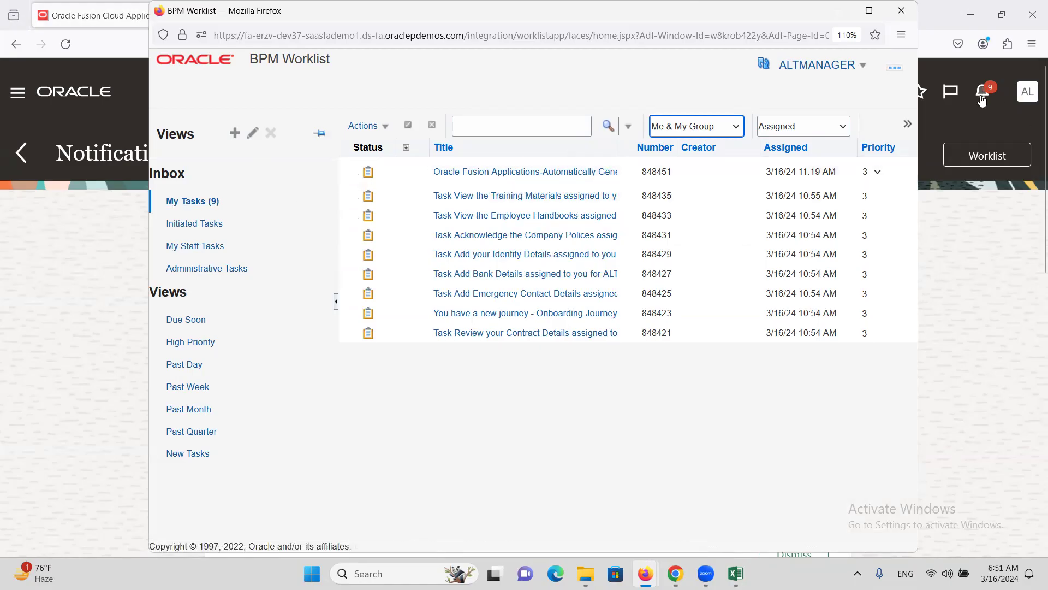
left_click(764, 63)
left_click(763, 66)
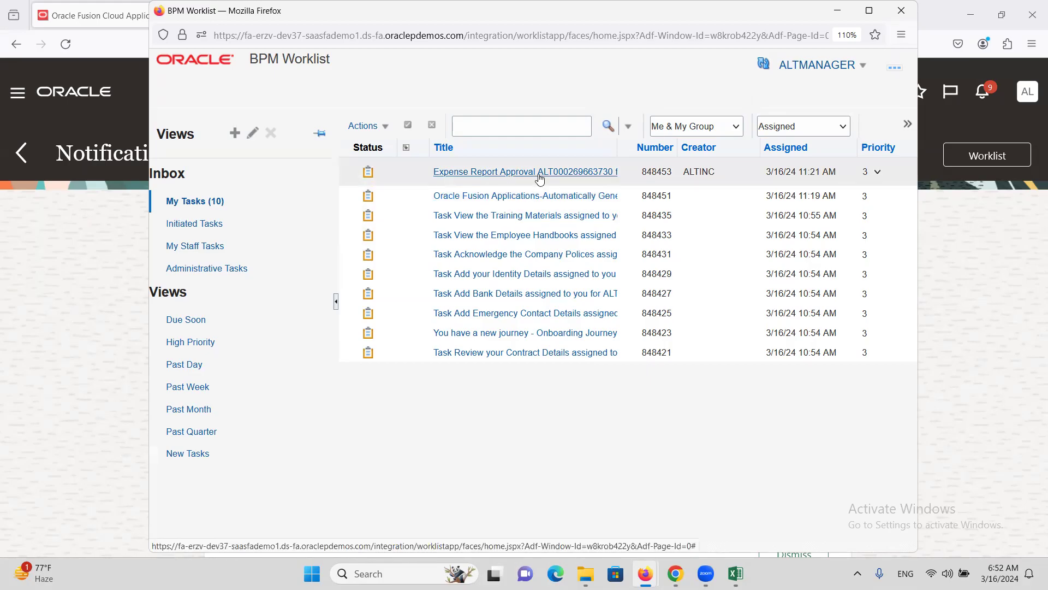
Step: Approve ALTINC's 200.00 USD Expense Report Approval item from the notifications list
left_click(568, 171)
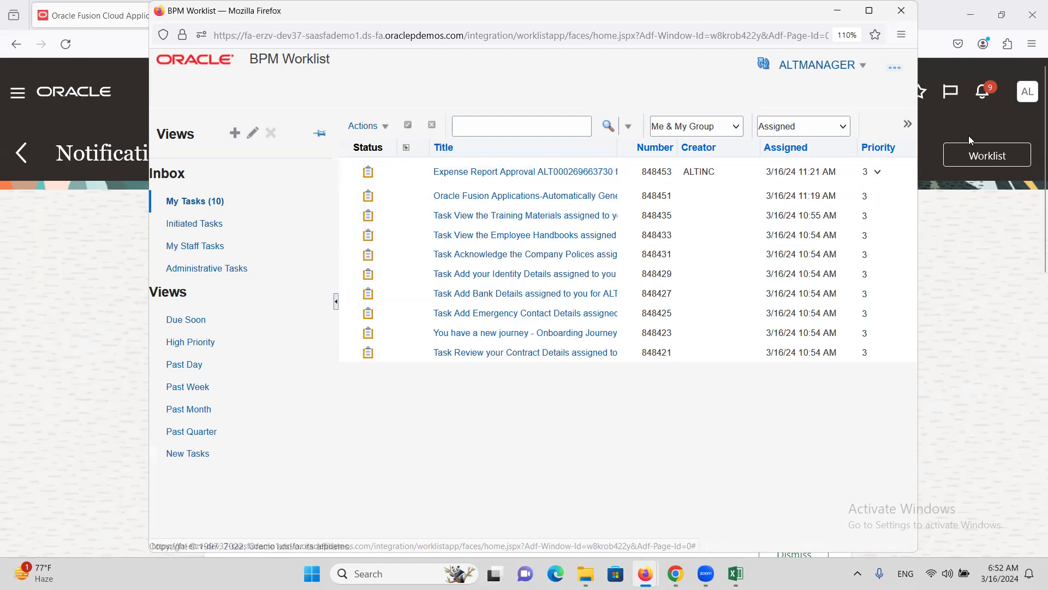
left_click(902, 10)
left_click(982, 104)
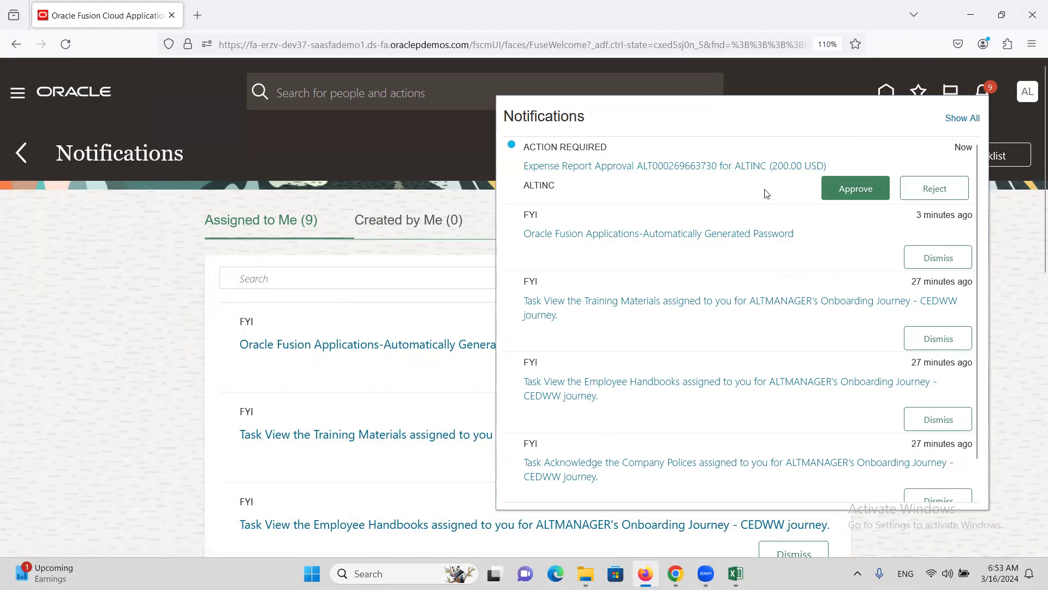
left_click(870, 200)
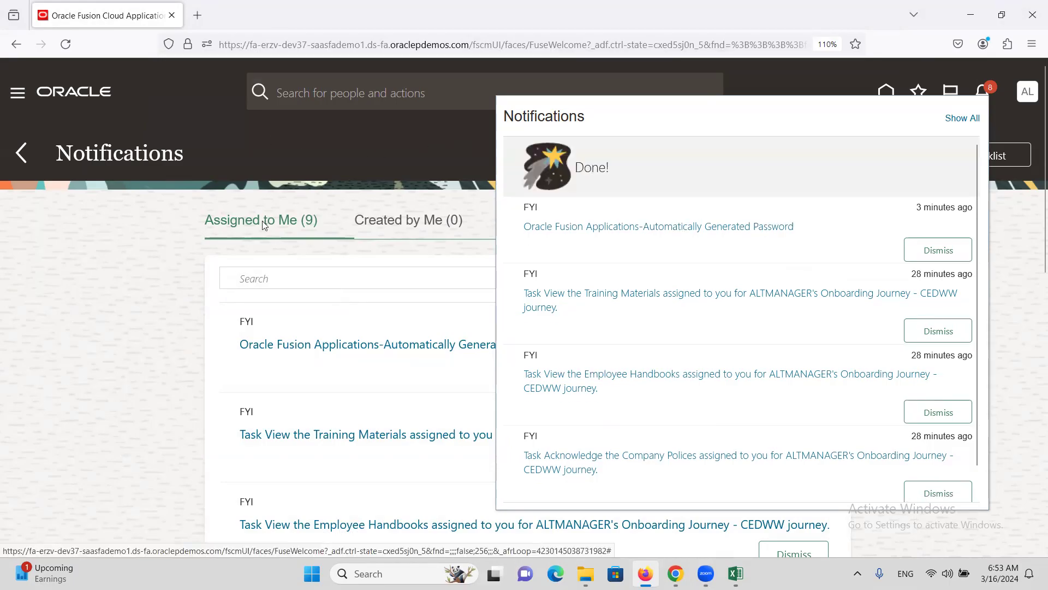
Step: Open Me > Expenses to confirm the 200 USD report is Ready for Payment Processing
left_click(675, 573)
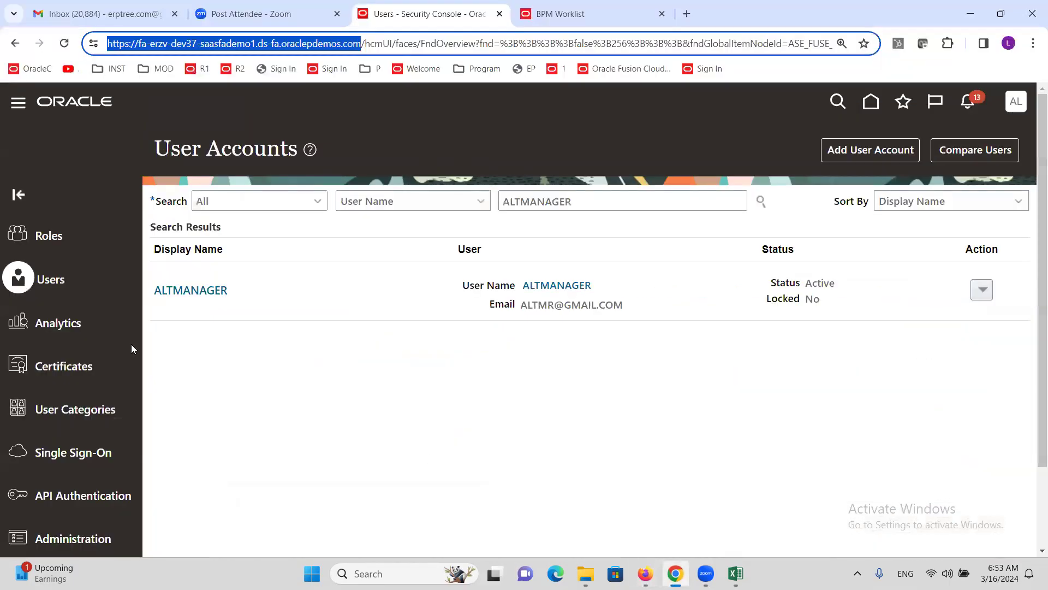
left_click(18, 110)
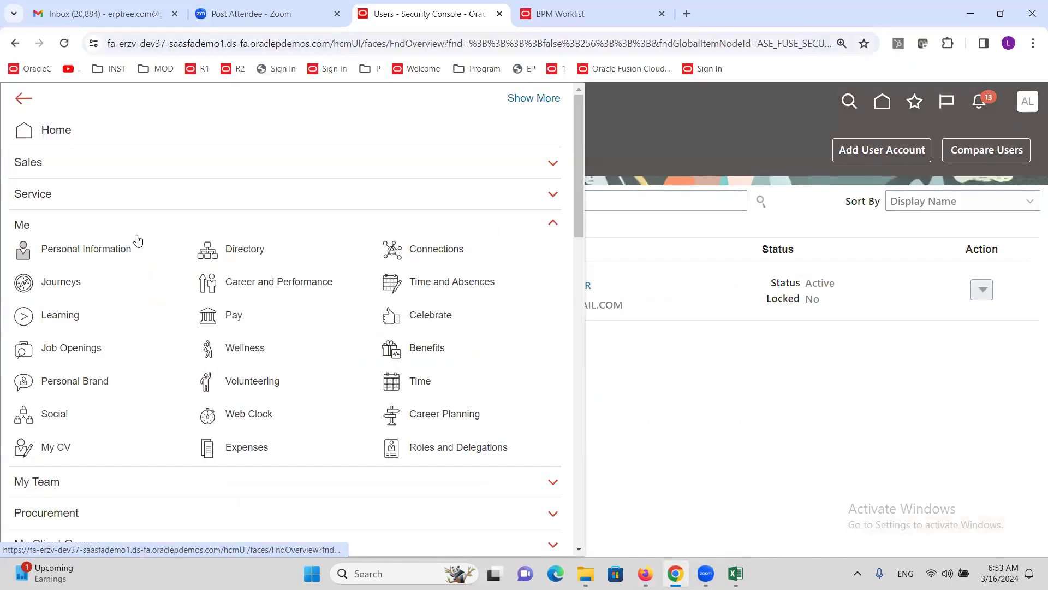
left_click(262, 453)
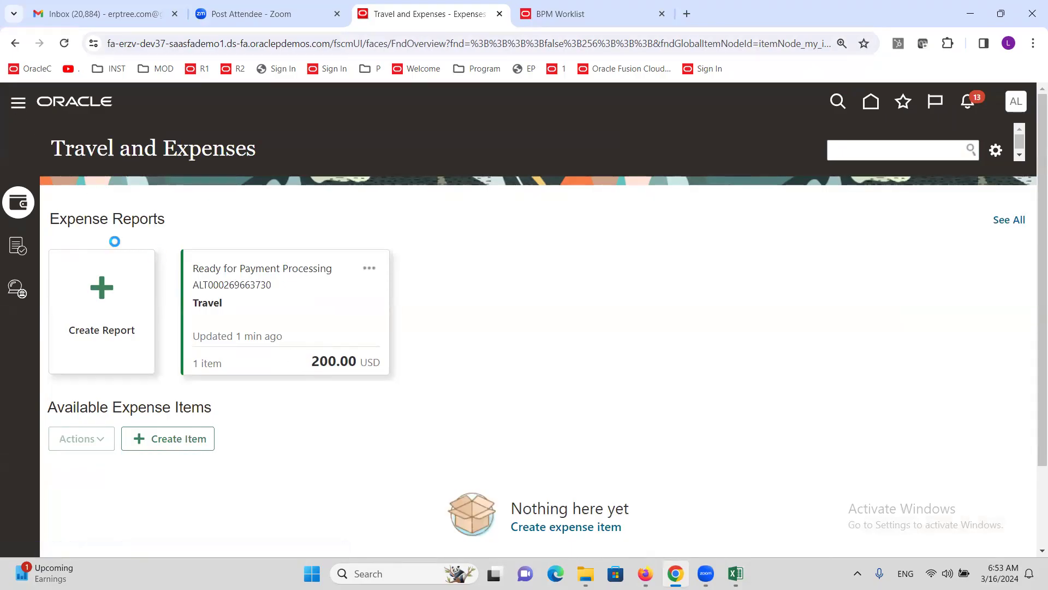
Step: Go through the Navigator's Tools section to Scheduled Processes
scroll(126, 281, "down", 5)
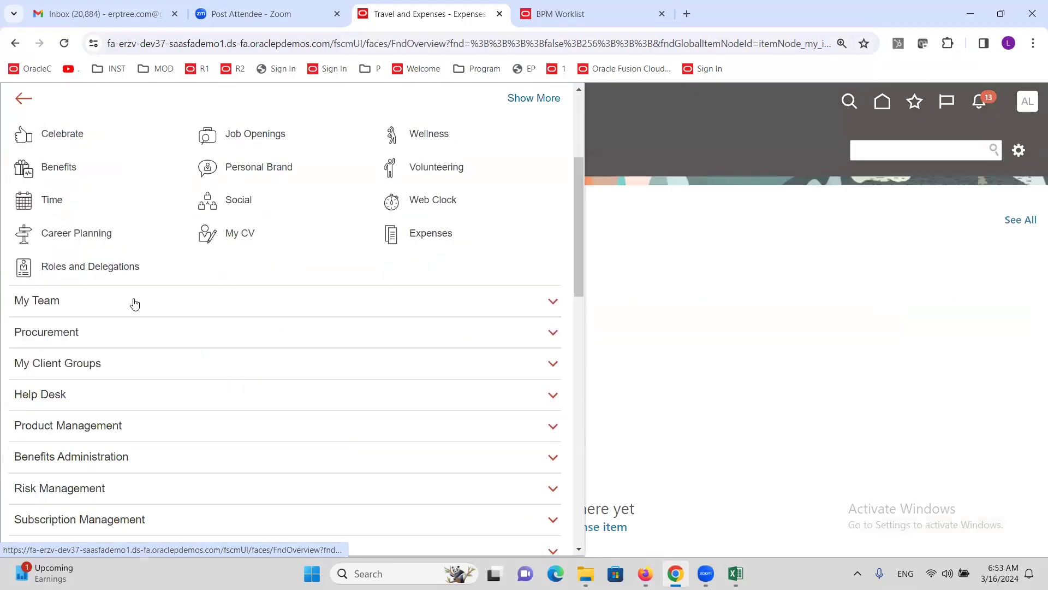
scroll(136, 306, "down", 6)
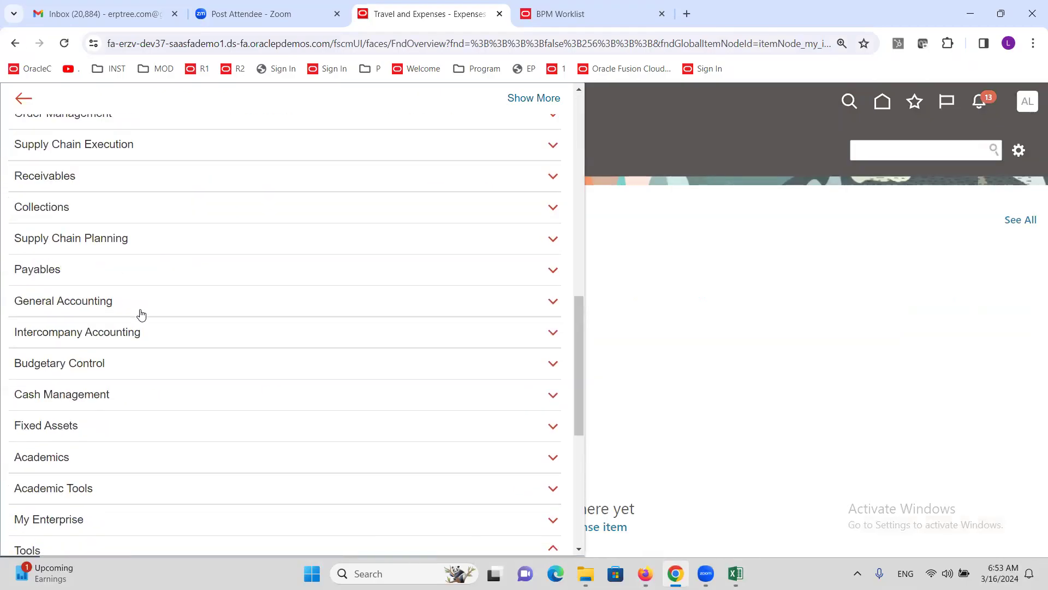
left_click(64, 543)
scroll(180, 360, "down", 3)
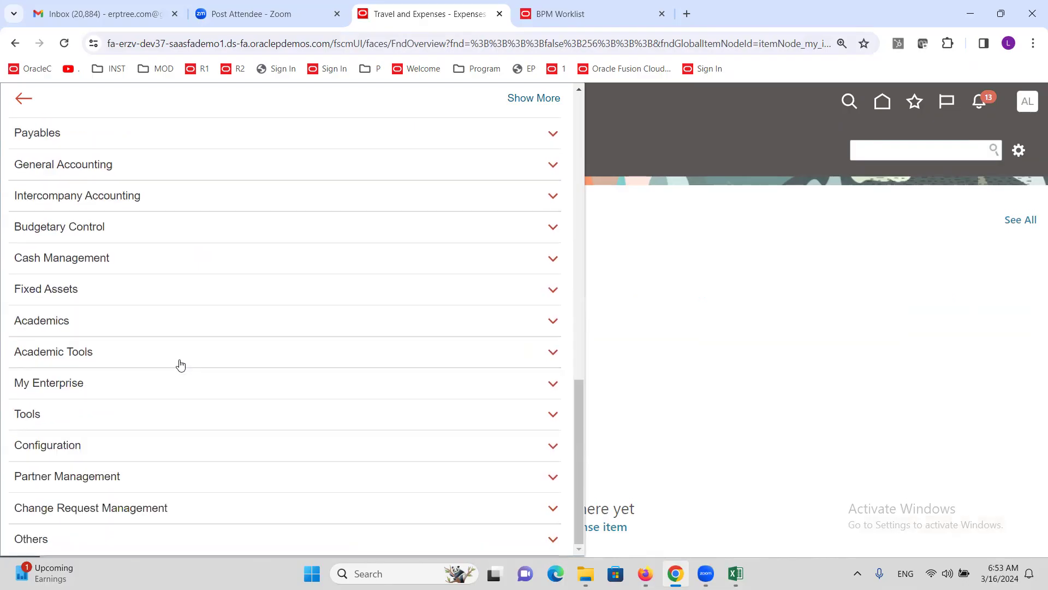
left_click(28, 414)
scroll(181, 372, "down", 4)
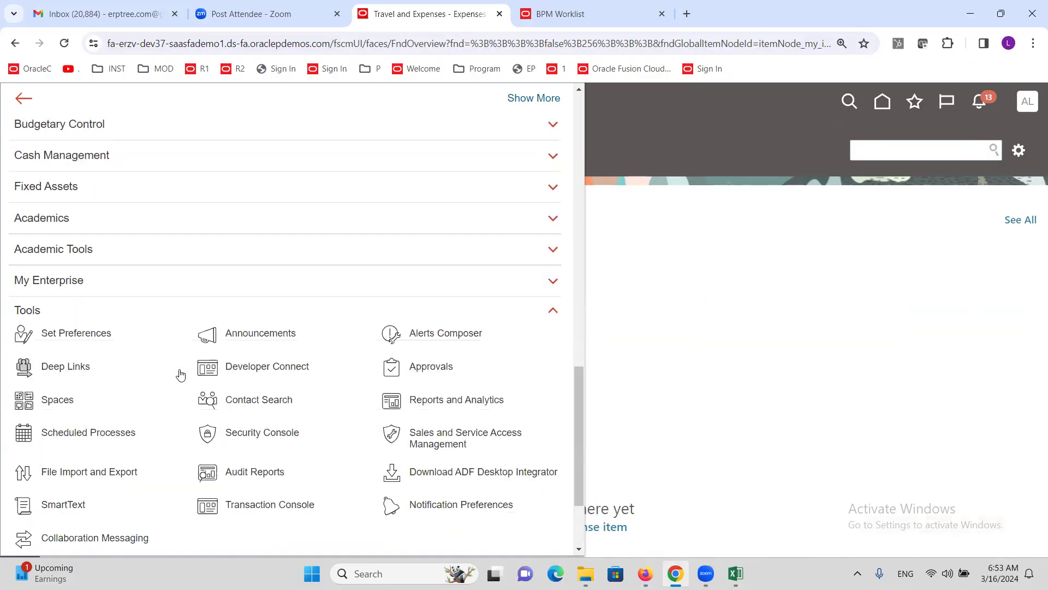
left_click(93, 304)
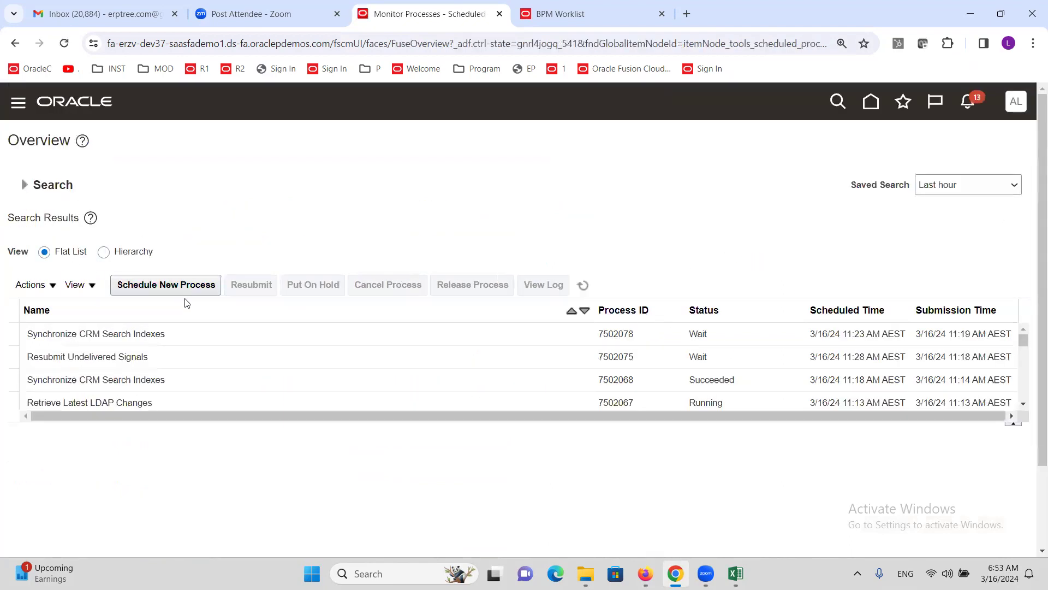
Step: Choose Process Expense Reimbursements and Cash Advances as a new scheduled process
left_click(177, 285)
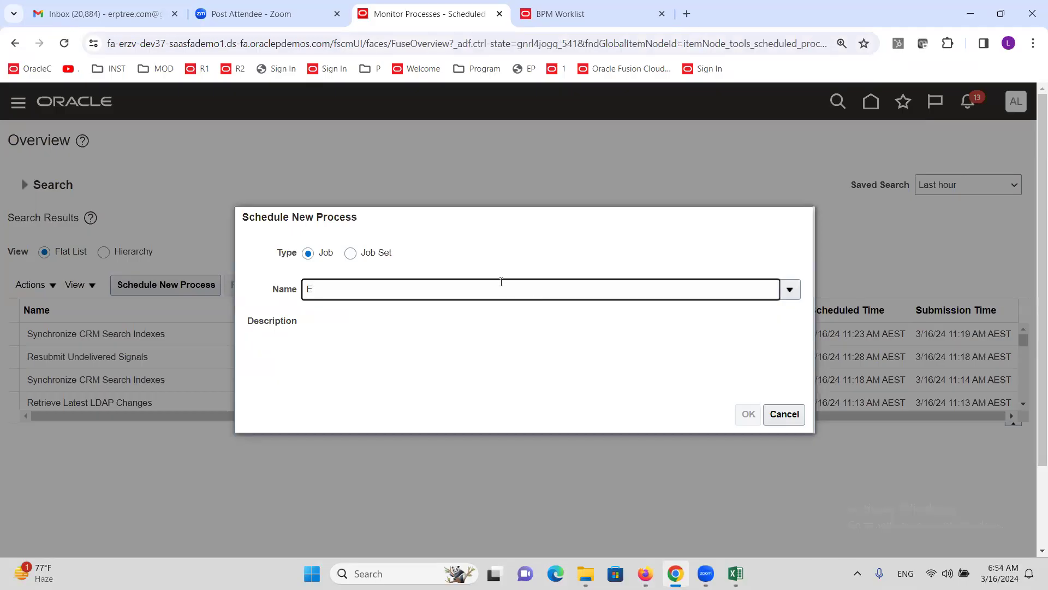
type("Expense")
key("Tab")
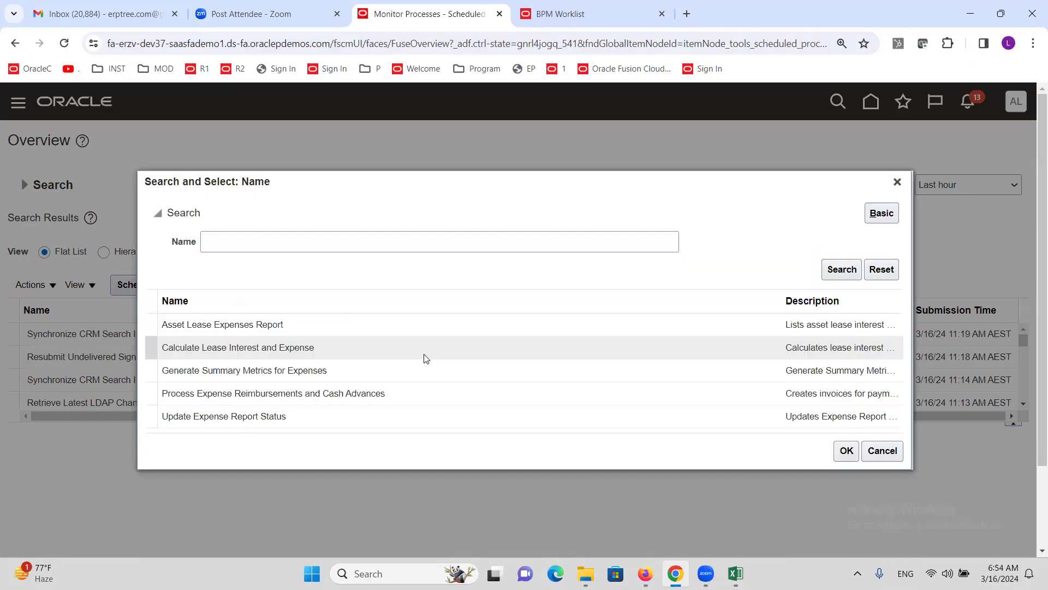
left_click(226, 393)
left_click(855, 457)
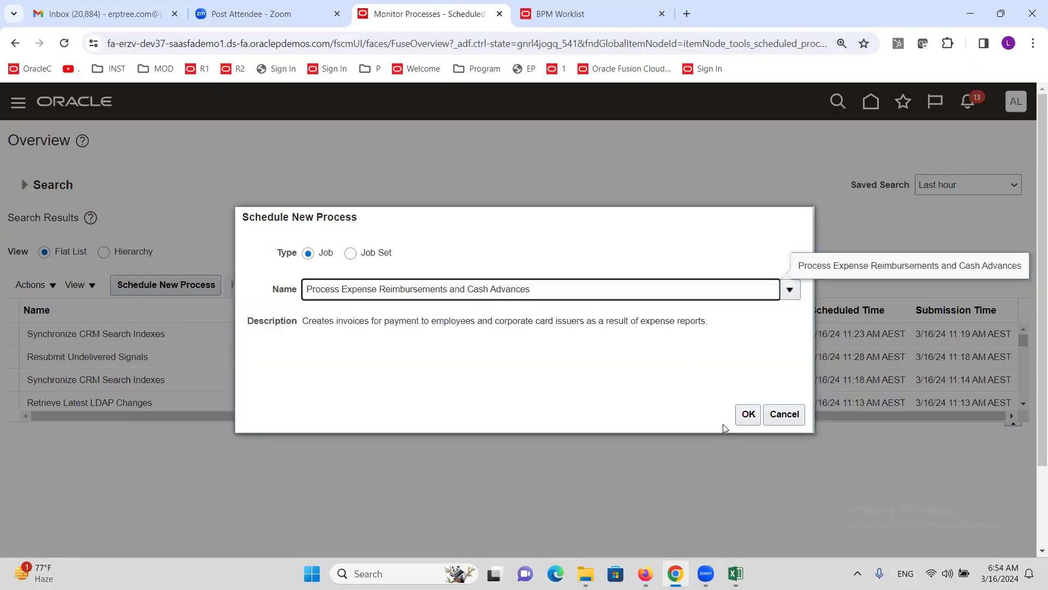
left_click(747, 415)
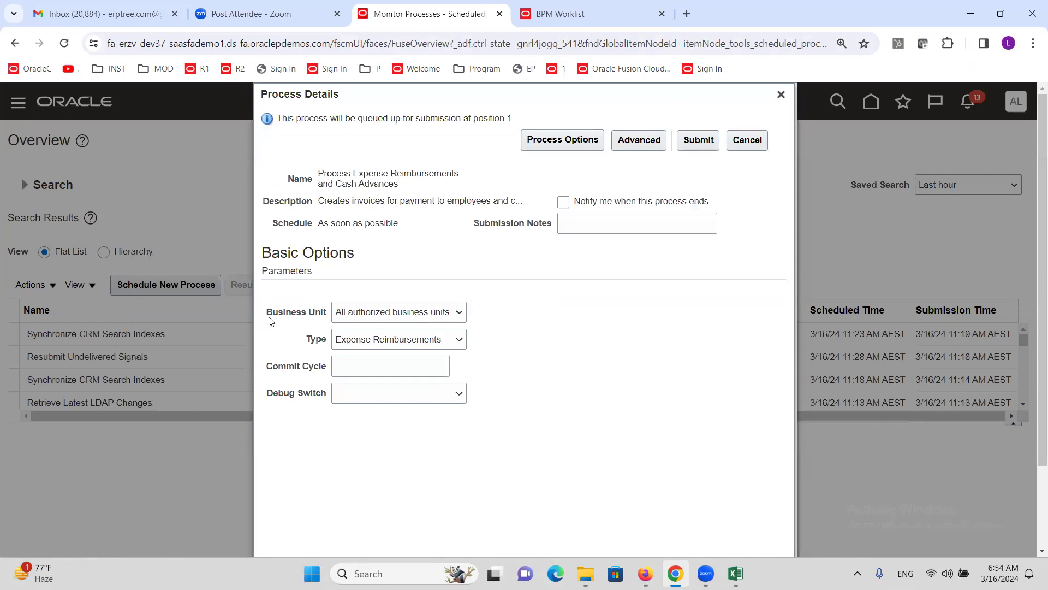
Step: Leave Business Unit as All authorized business units, close details, and refresh Monitor Processes
left_click(408, 312)
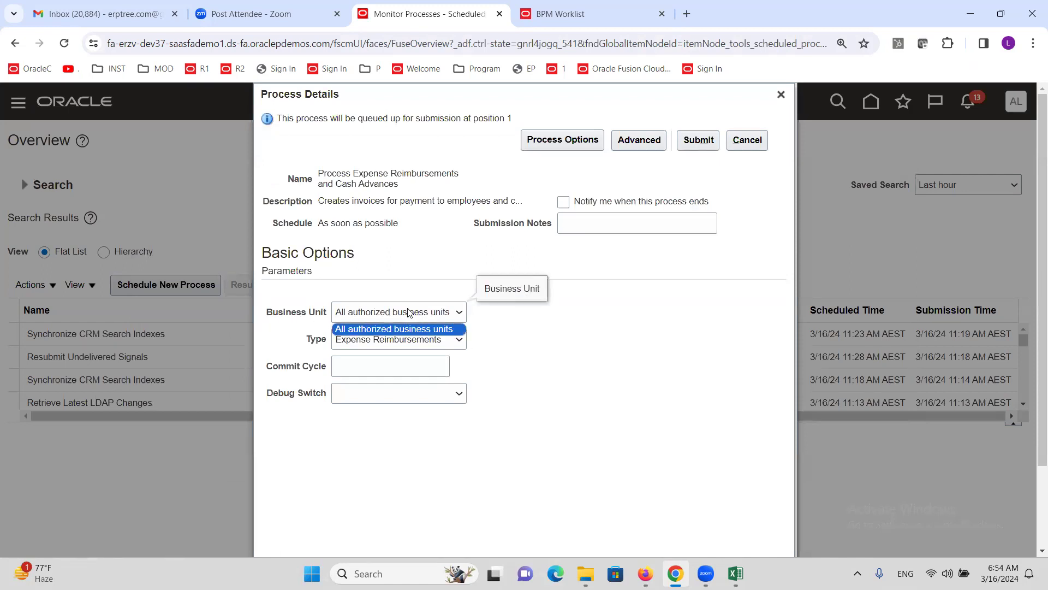
left_click(601, 316)
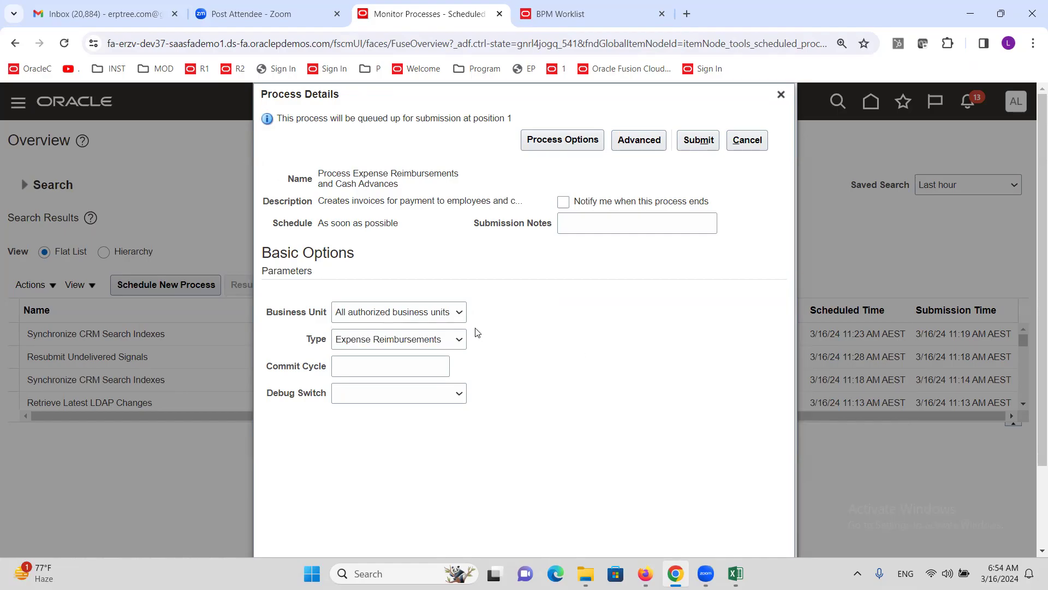
left_click(451, 315)
left_click(566, 315)
left_click(781, 95)
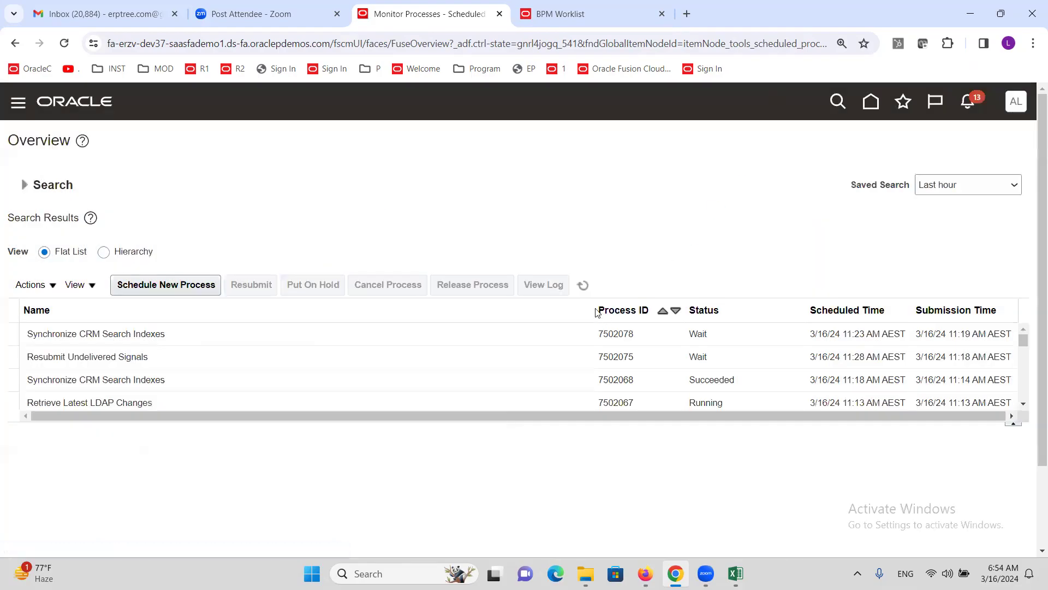
left_click(583, 294)
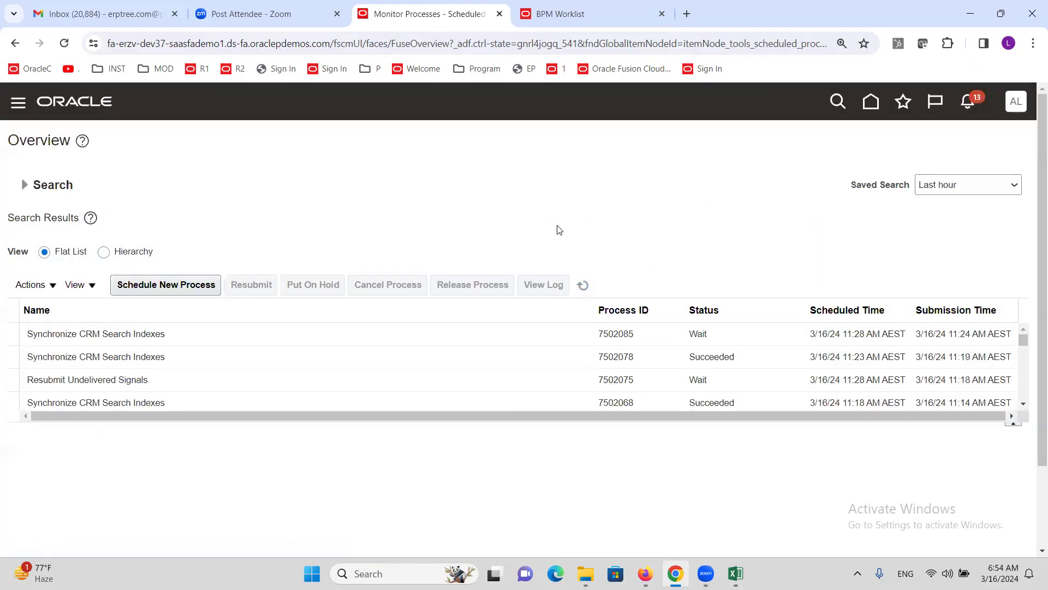
Step: Refresh the process list again and open the Settings and Actions menu
left_click(584, 287)
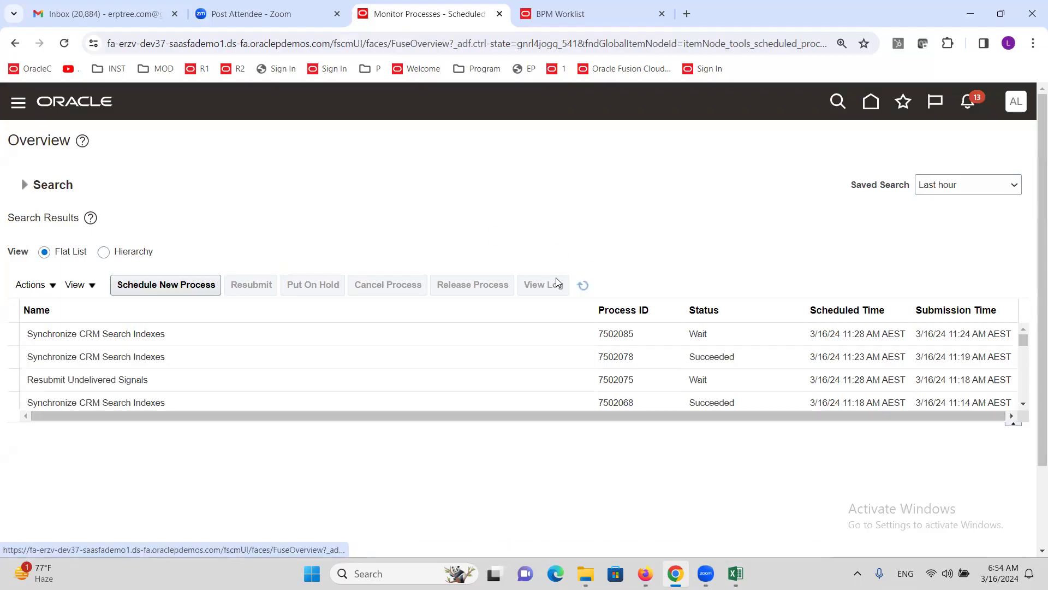
left_click(1016, 102)
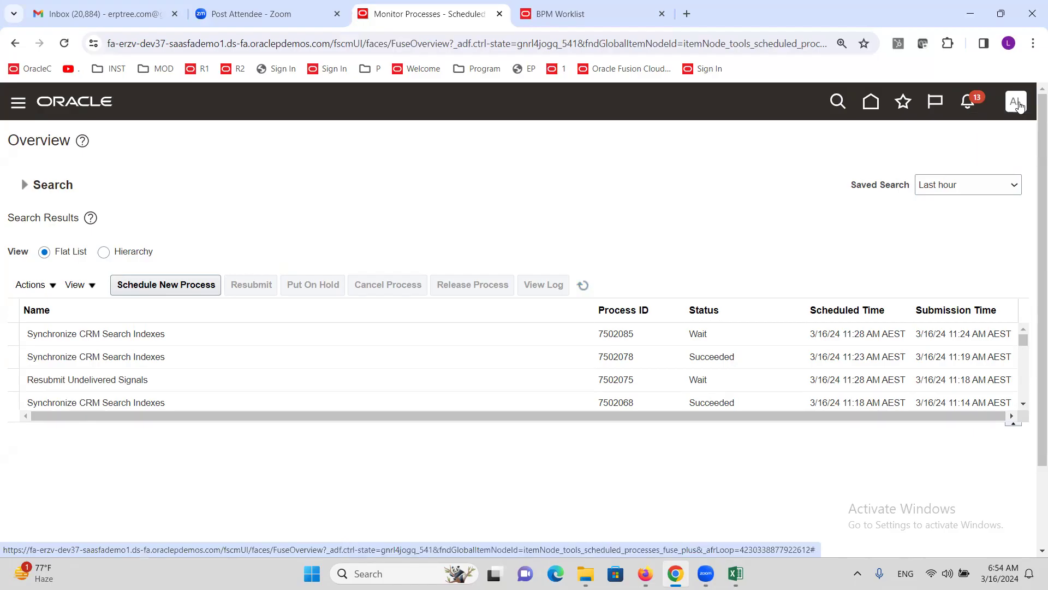
left_click(363, 163)
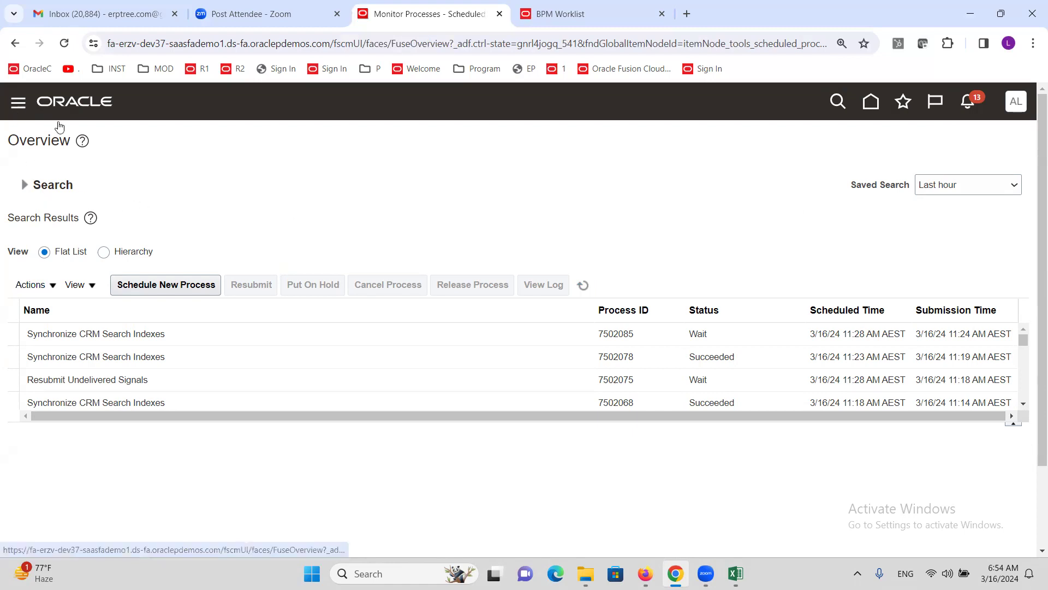
left_click(1014, 102)
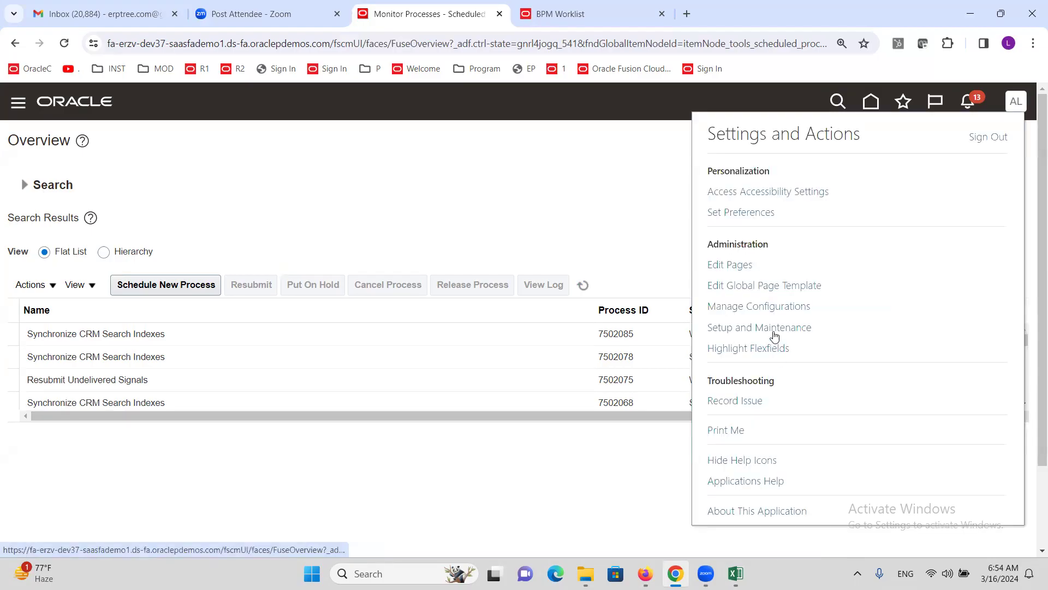
Step: In Setup and Maintenance, search tasks for 'data access for users' and open Manage Data Access for Users
left_click(772, 329)
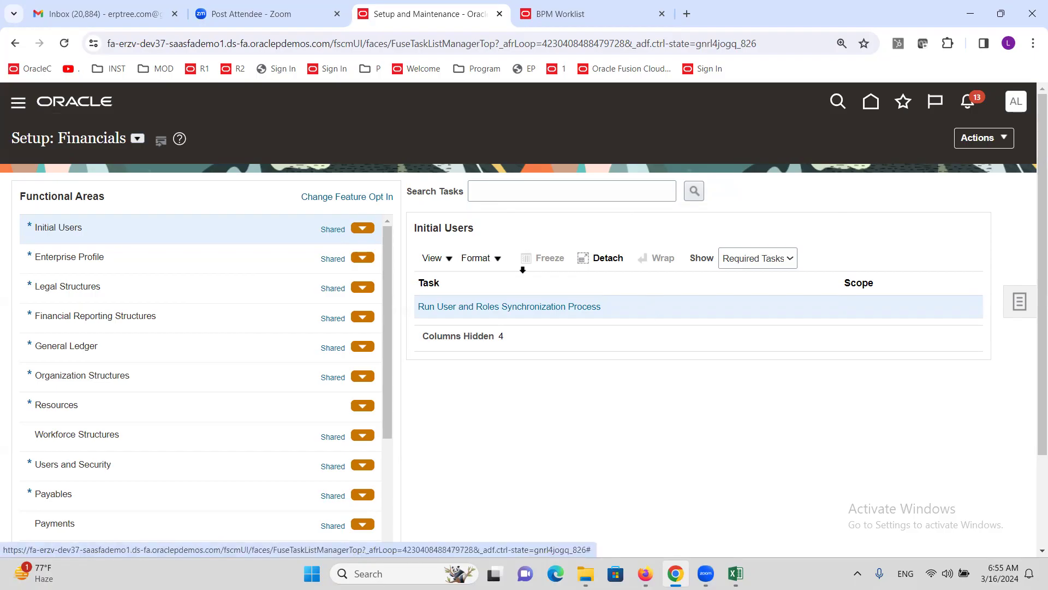
left_click(504, 197)
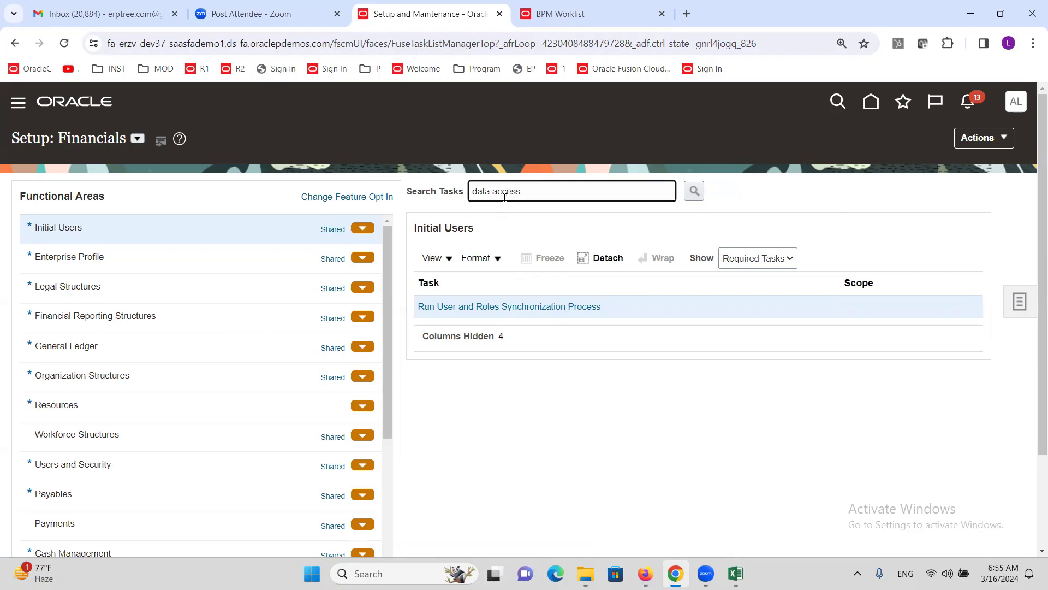
type("data access for users")
key("Return")
left_click(392, 339)
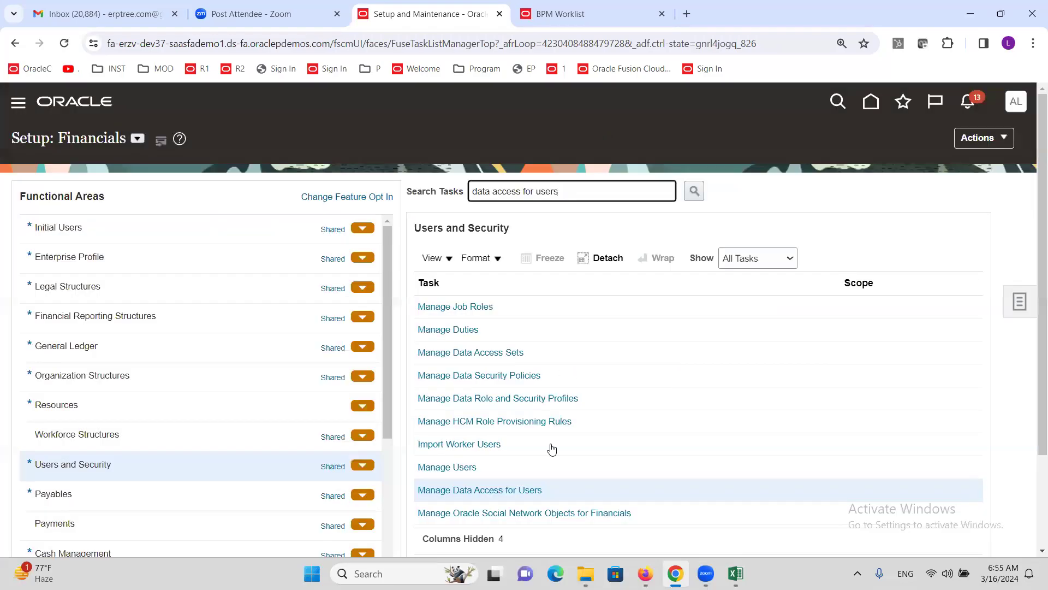
Step: Under Users with Data Access, pick the expense user from the User Name lookup and search
left_click(504, 491)
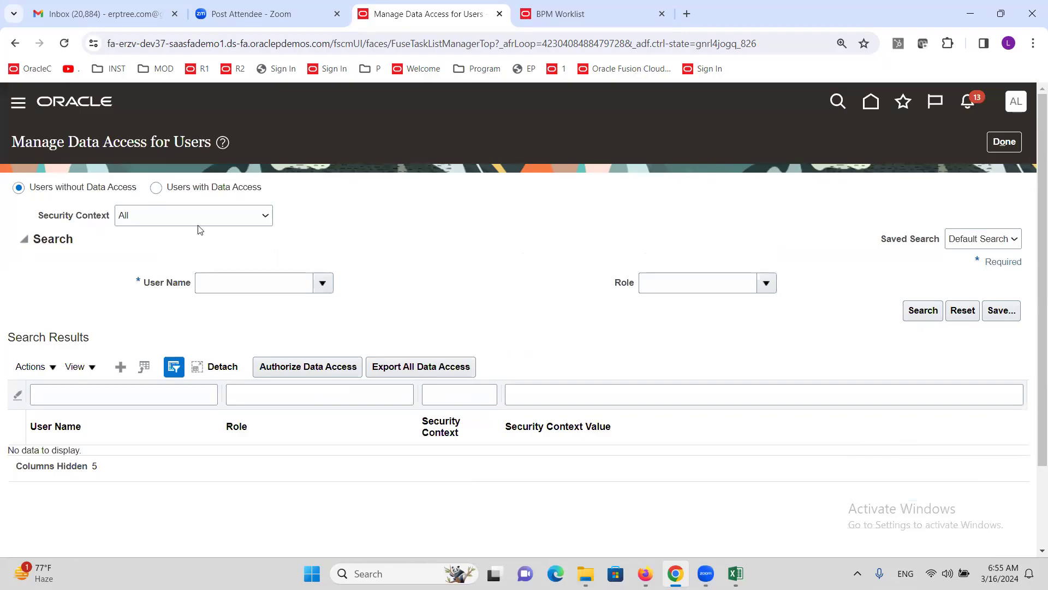
left_click(158, 189)
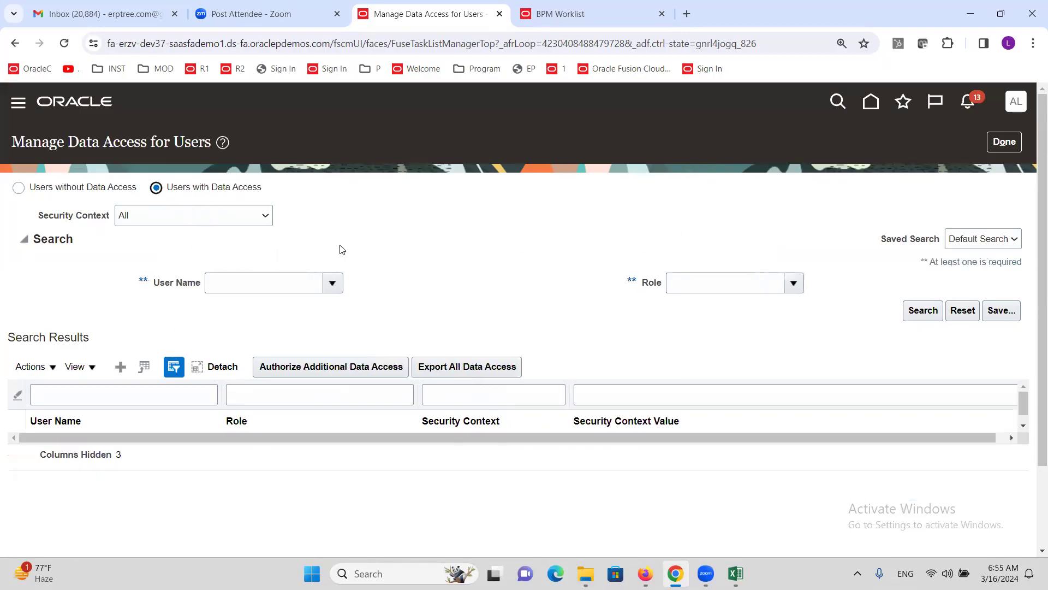
left_click(244, 290)
type("alti")
key("Tab")
left_click(434, 286)
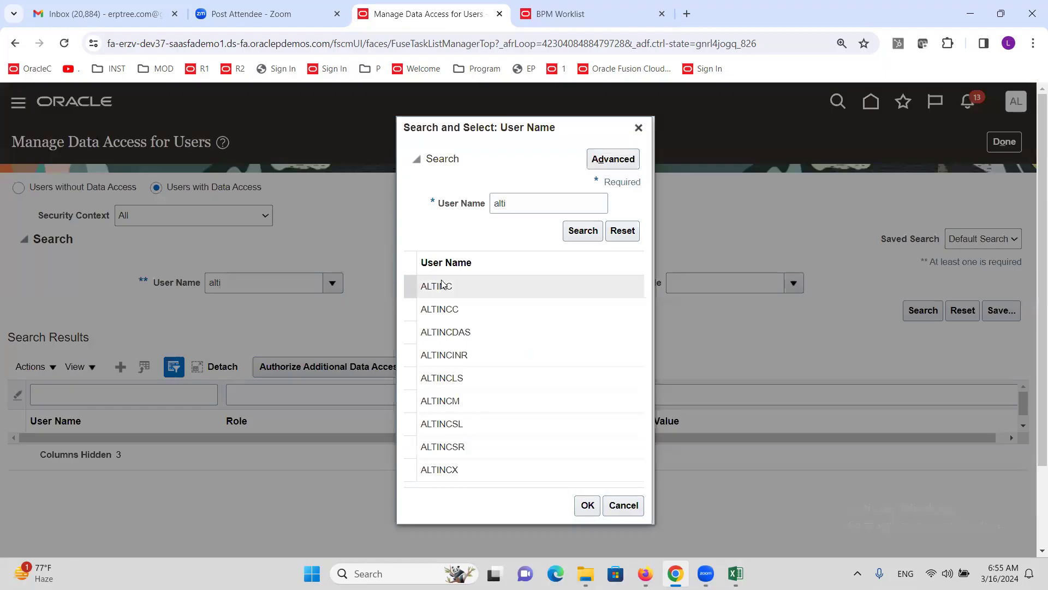
left_click(588, 505)
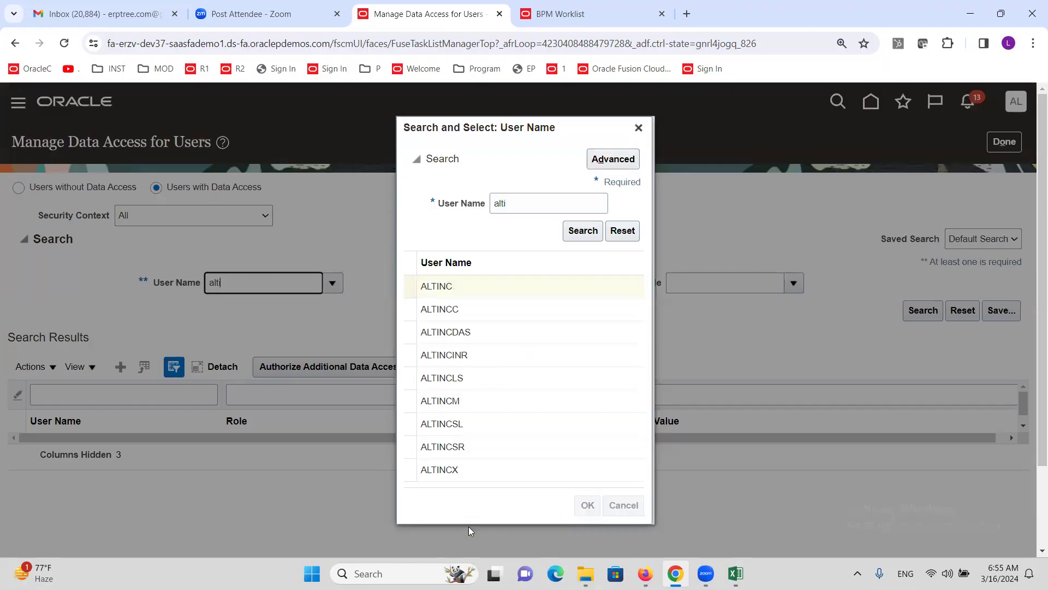
left_click(922, 311)
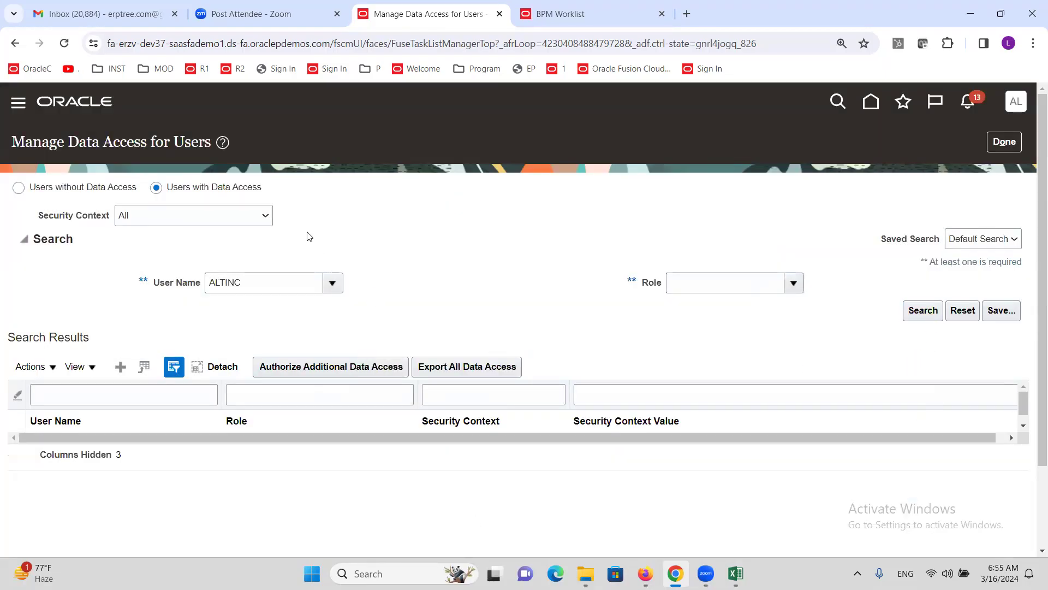
Step: Review the Expense Manager and Expense Audit Manager access rows, then finish with Done
scroll(399, 229, "down", 3)
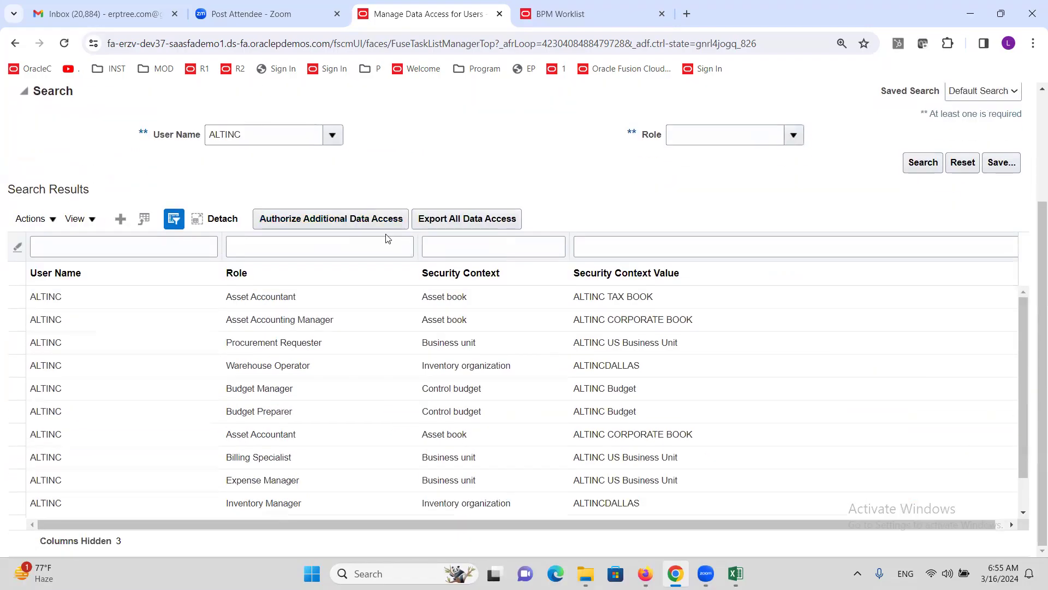
left_click(293, 480)
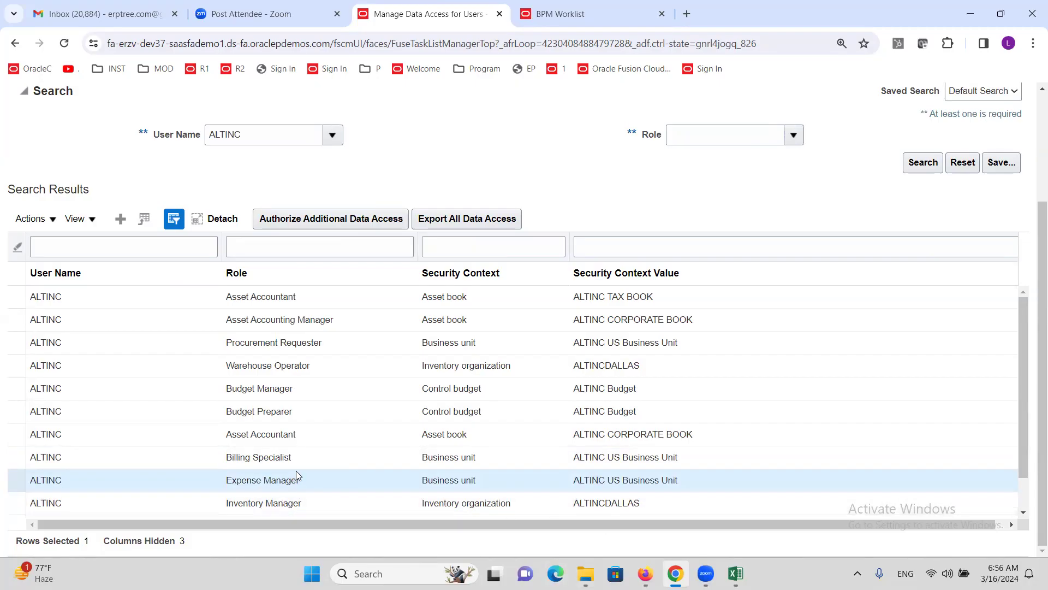
scroll(306, 453, "down", 3)
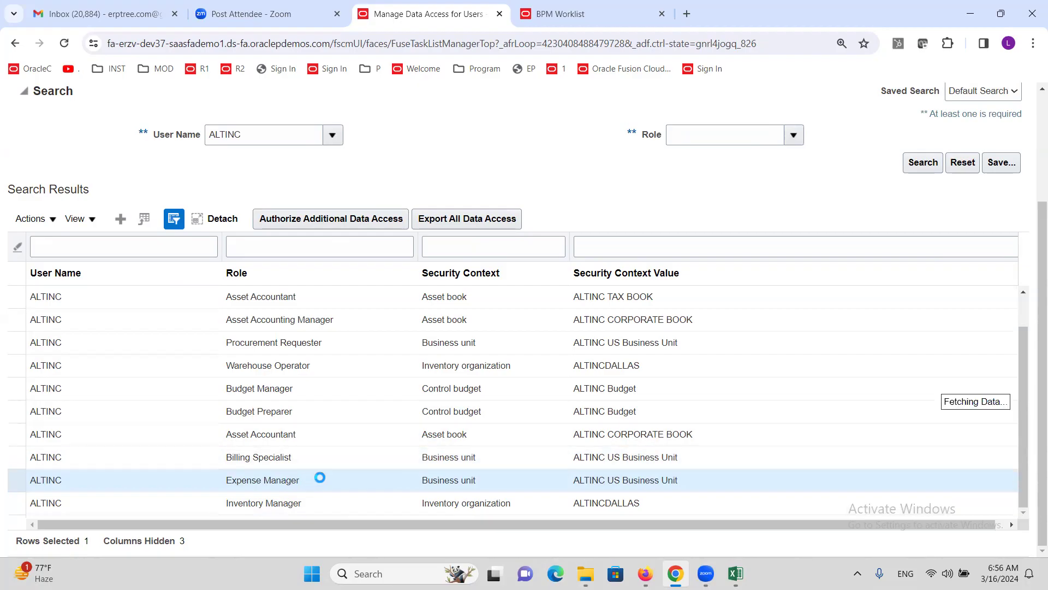
scroll(327, 440, "down", 3)
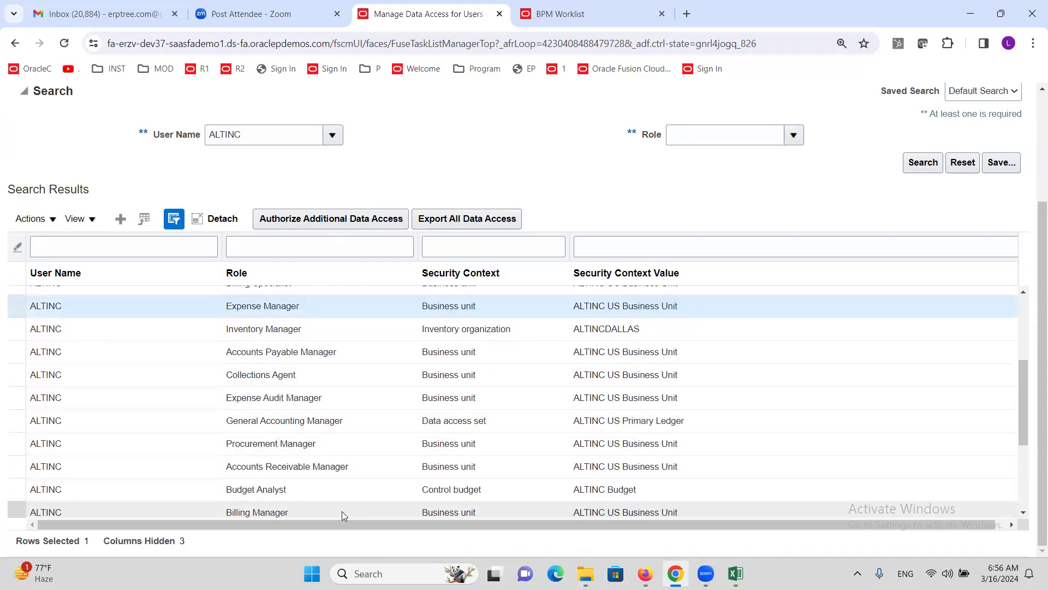
scroll(324, 474, "up", 2)
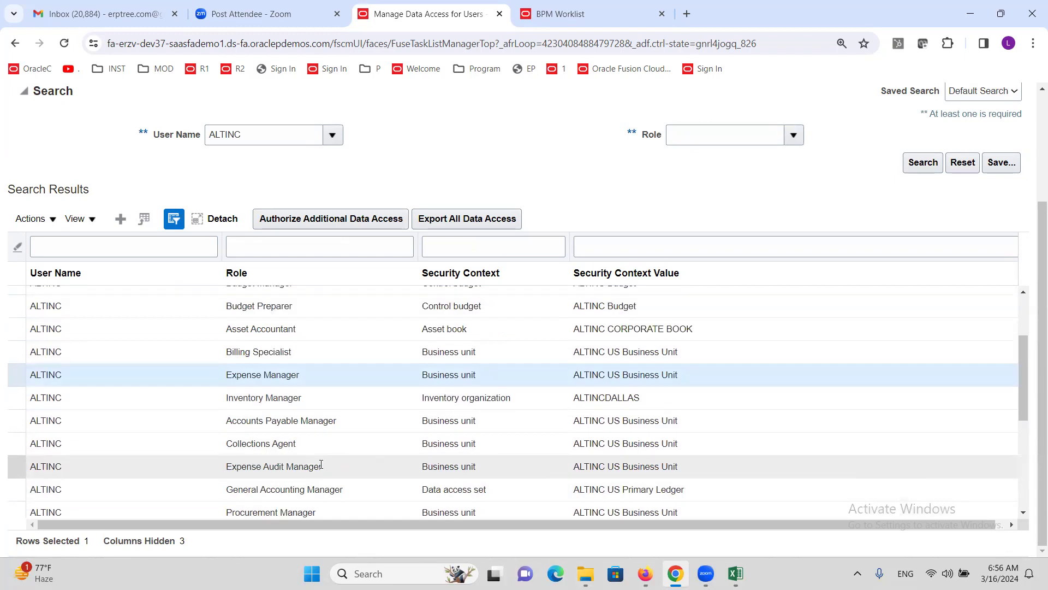
left_click(321, 465)
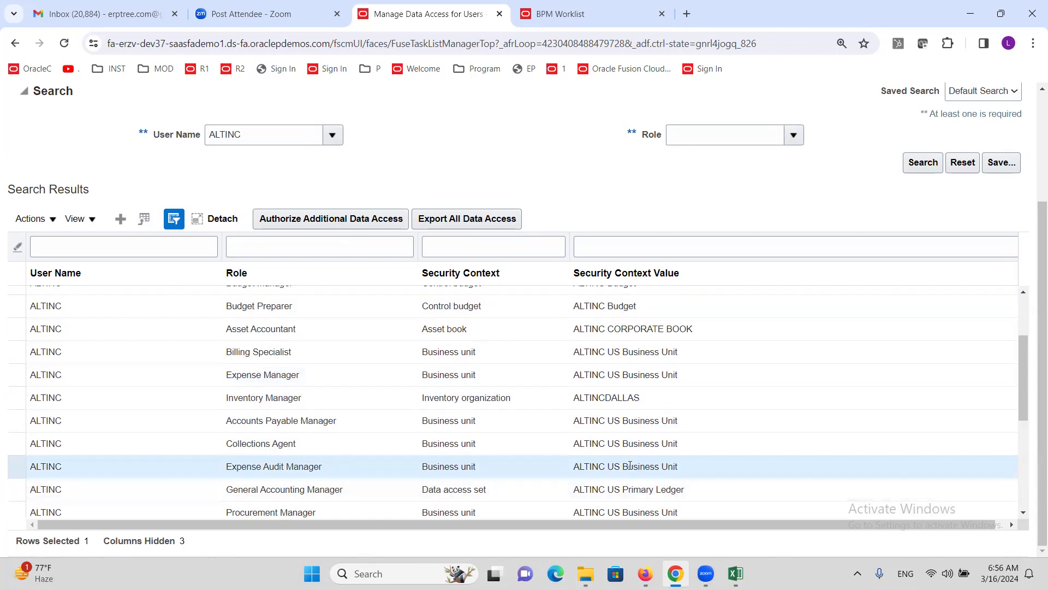
scroll(1033, 251, "up", 1)
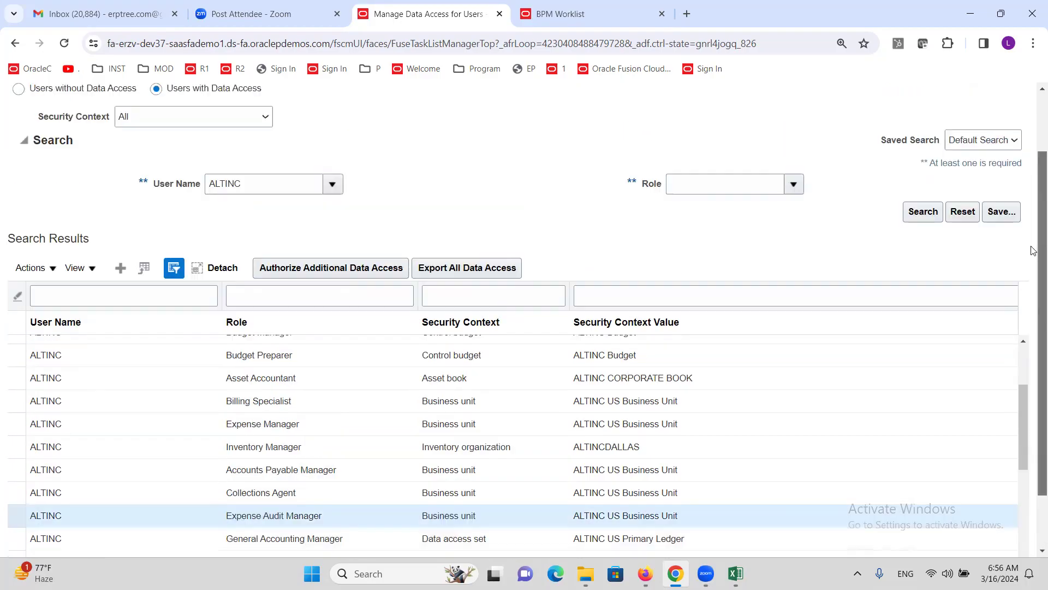
scroll(1033, 251, "up", 2)
left_click(1004, 141)
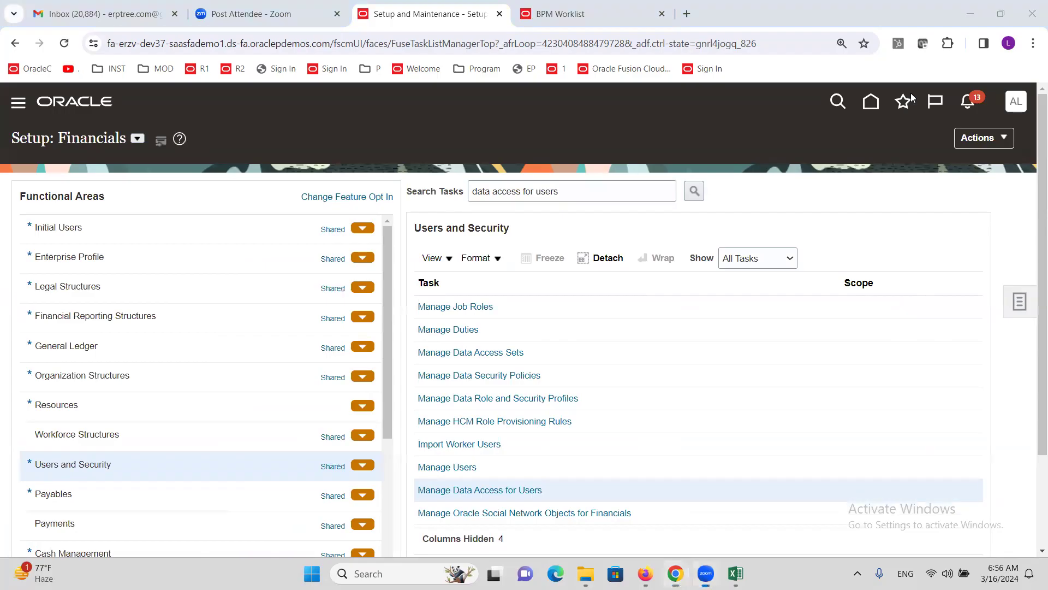
Step: Close the expired BPM Worklist tab and sign out of the application
left_click(657, 15)
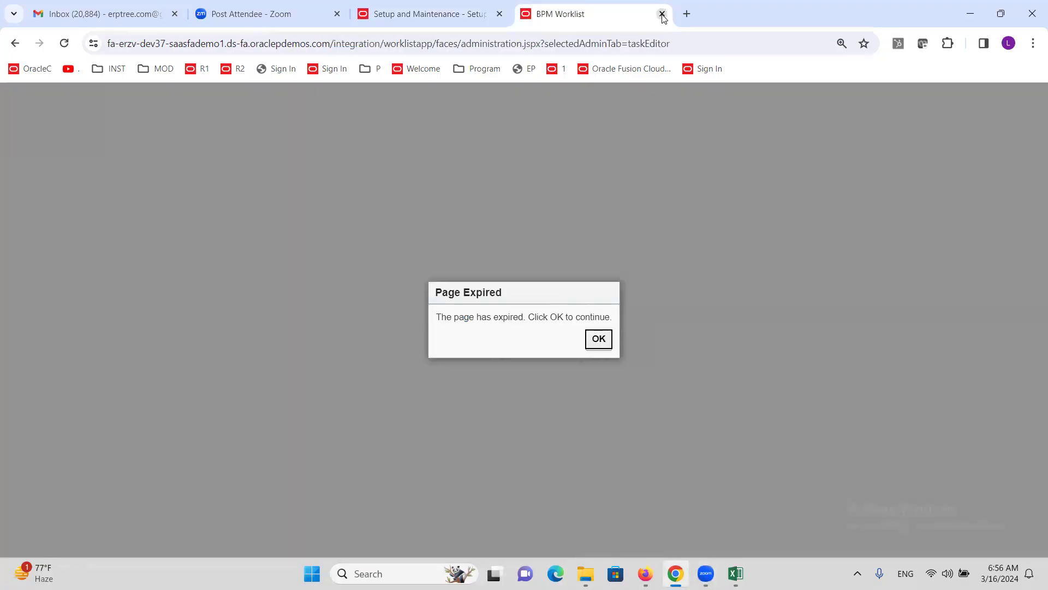
left_click(662, 14)
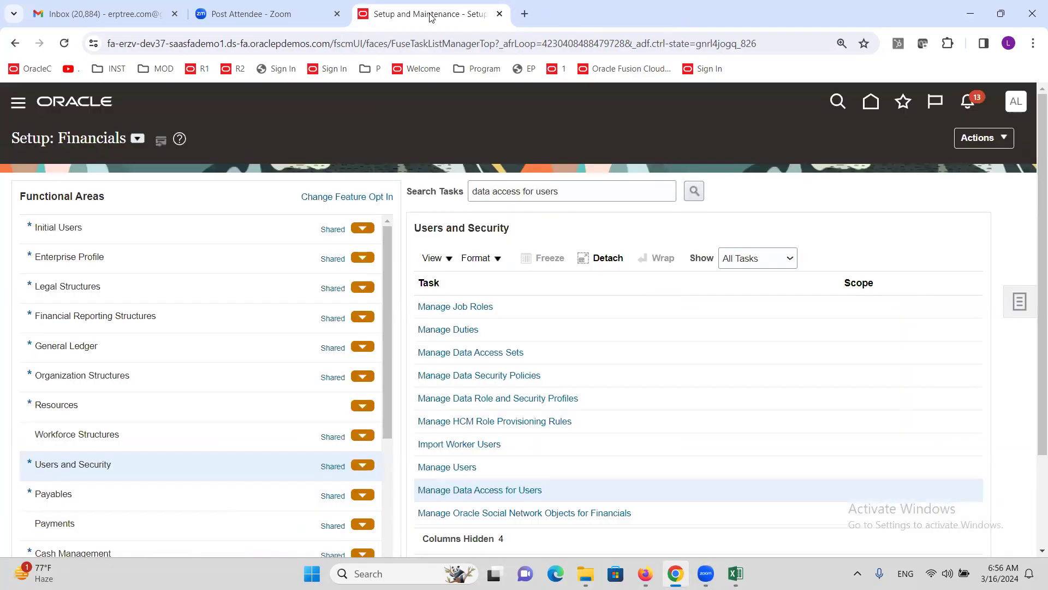
left_click(1025, 102)
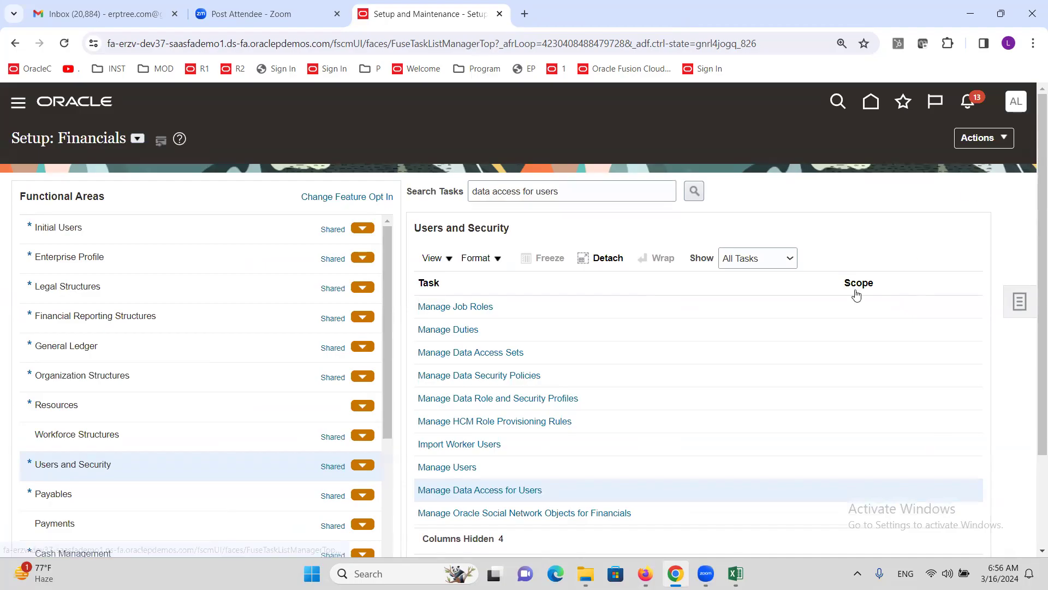
left_click(984, 141)
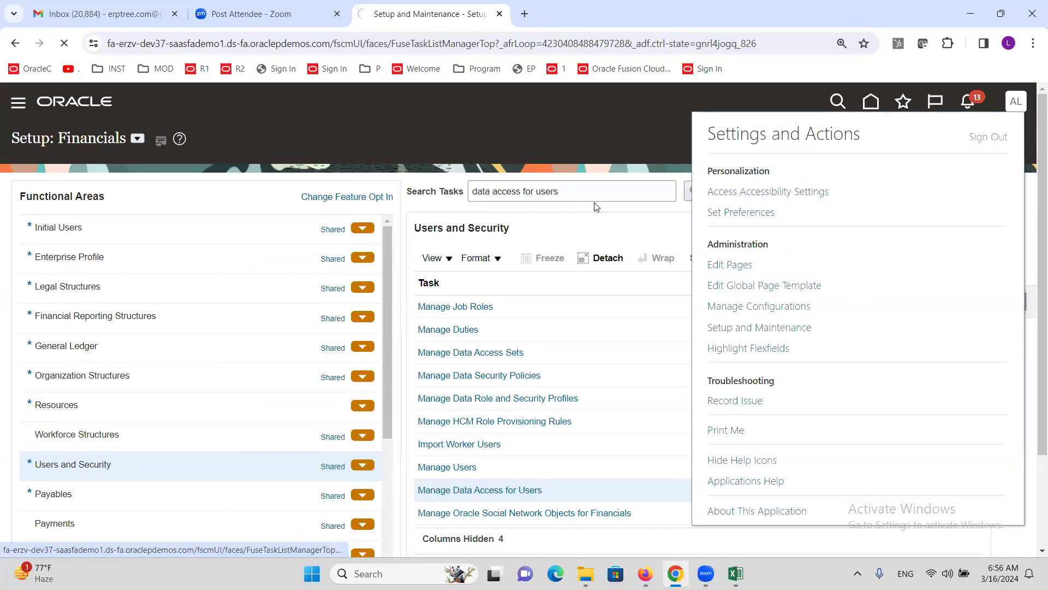
left_click(494, 363)
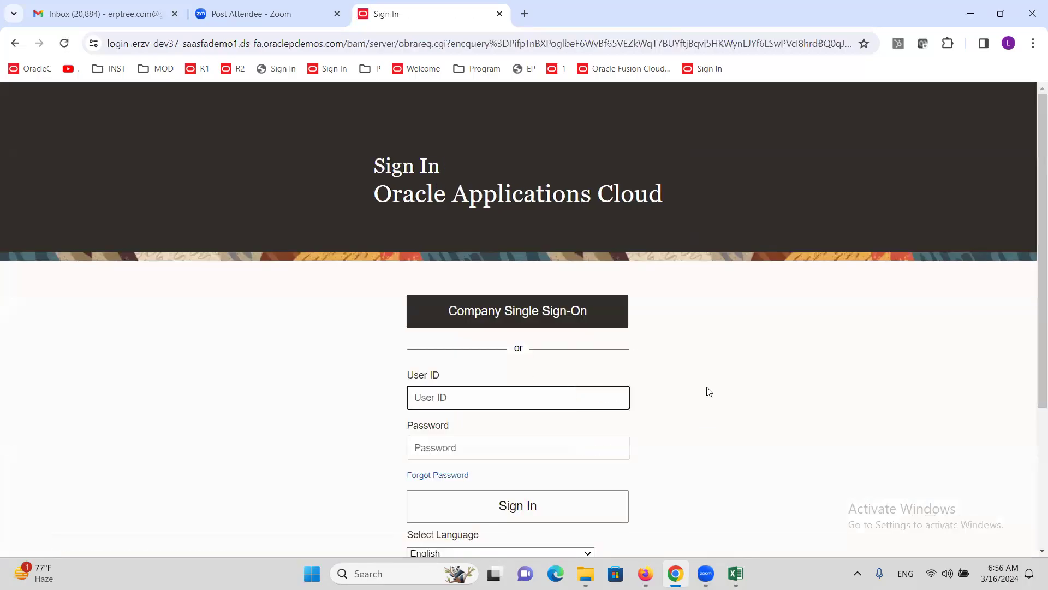
Step: Sign back in as the employee user with the user ID and password
type("altinc")
key("Tab")
type("W")
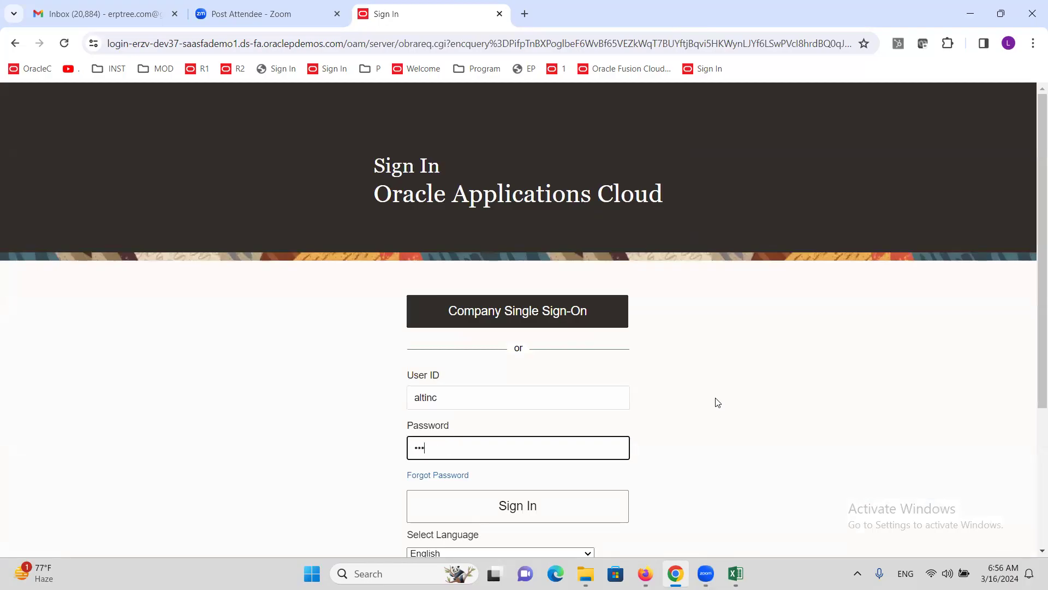
key("Return")
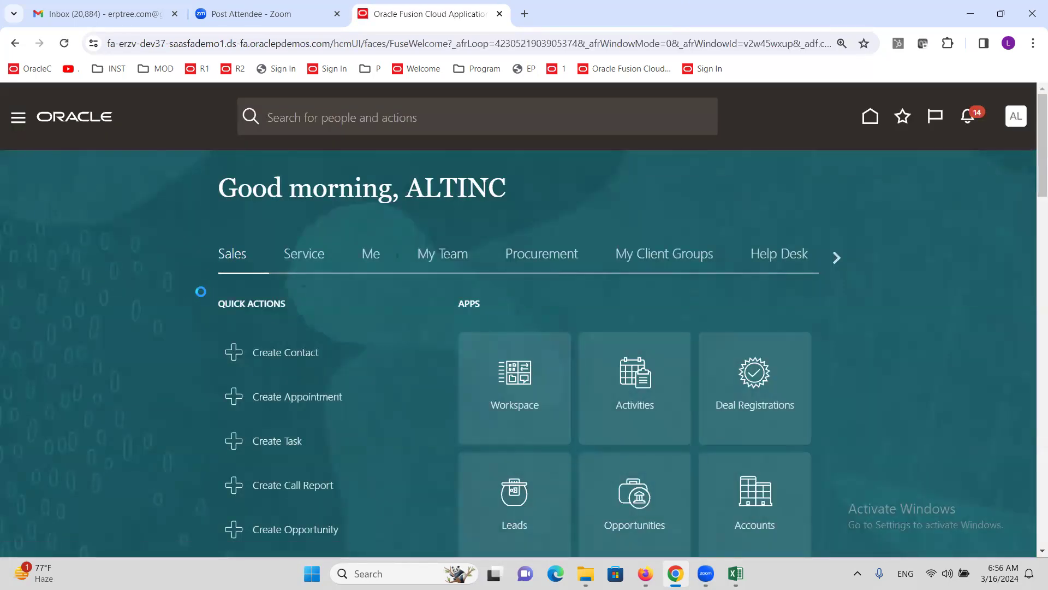
Step: Open Tools > Scheduled Processes and begin scheduling a new process
scroll(150, 321, "down", 10)
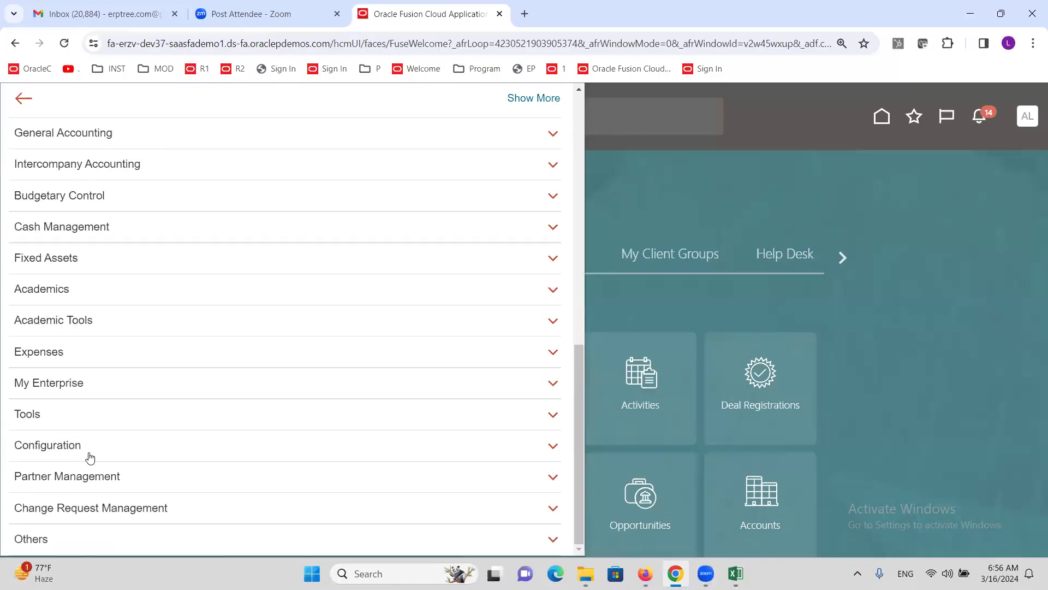
left_click(35, 412)
scroll(82, 431, "down", 2)
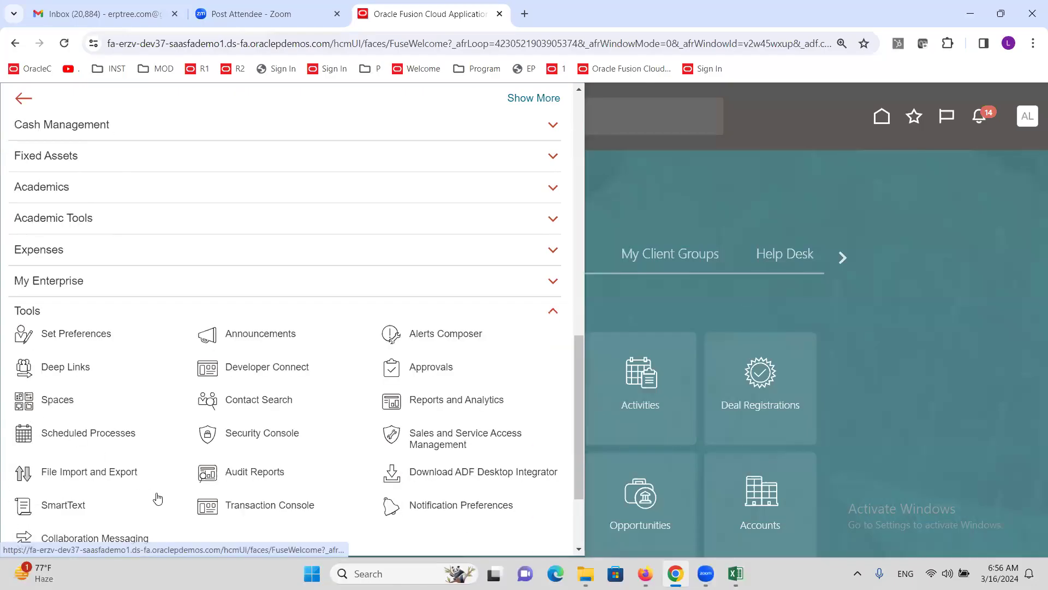
left_click(105, 433)
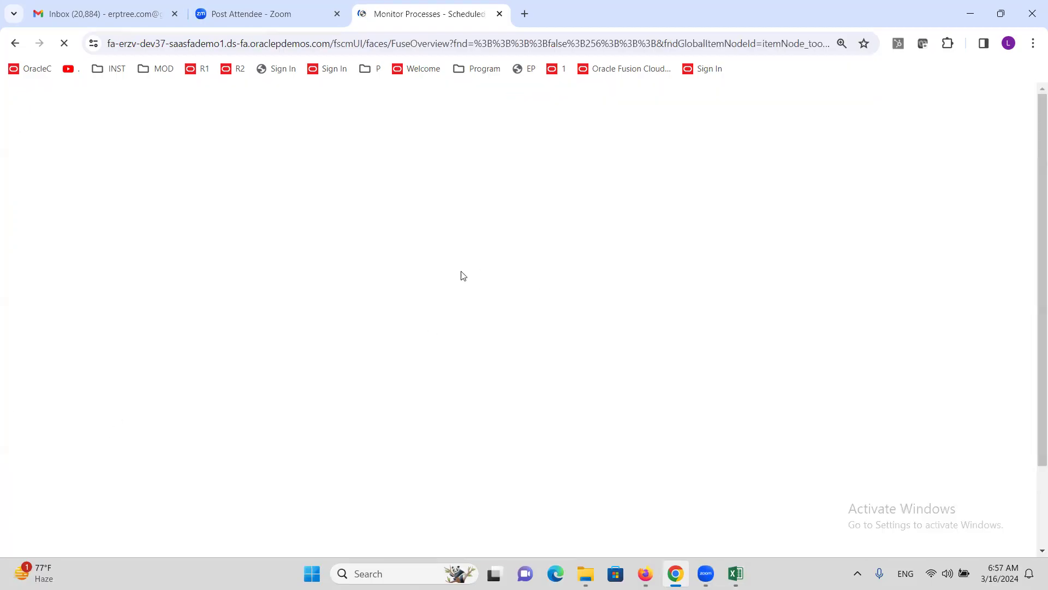
left_click(140, 295)
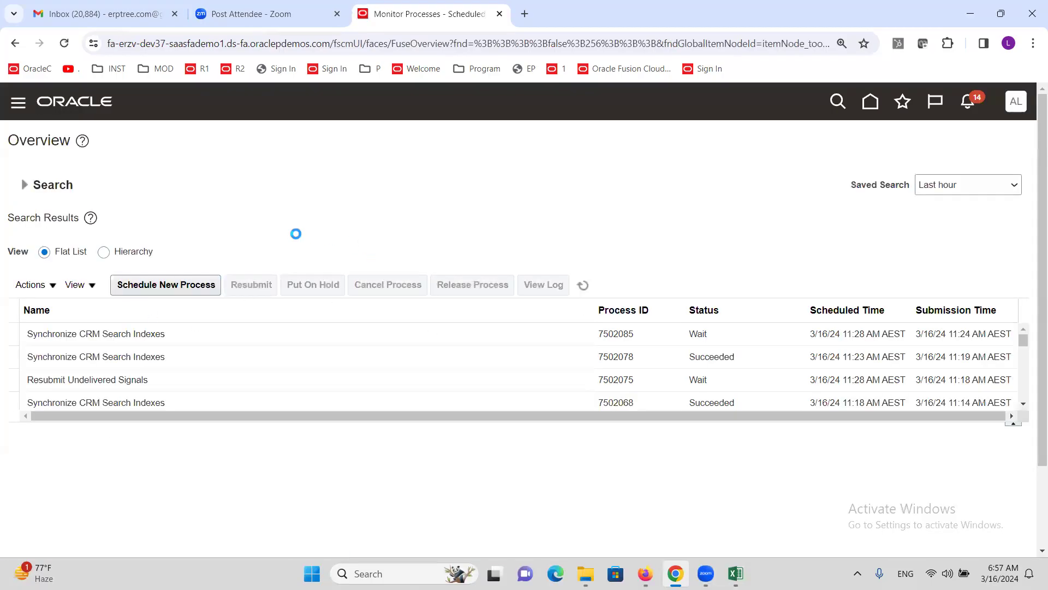
Step: Schedule a new Process Expense Reimbursements and Cash Advances job
left_click(408, 290)
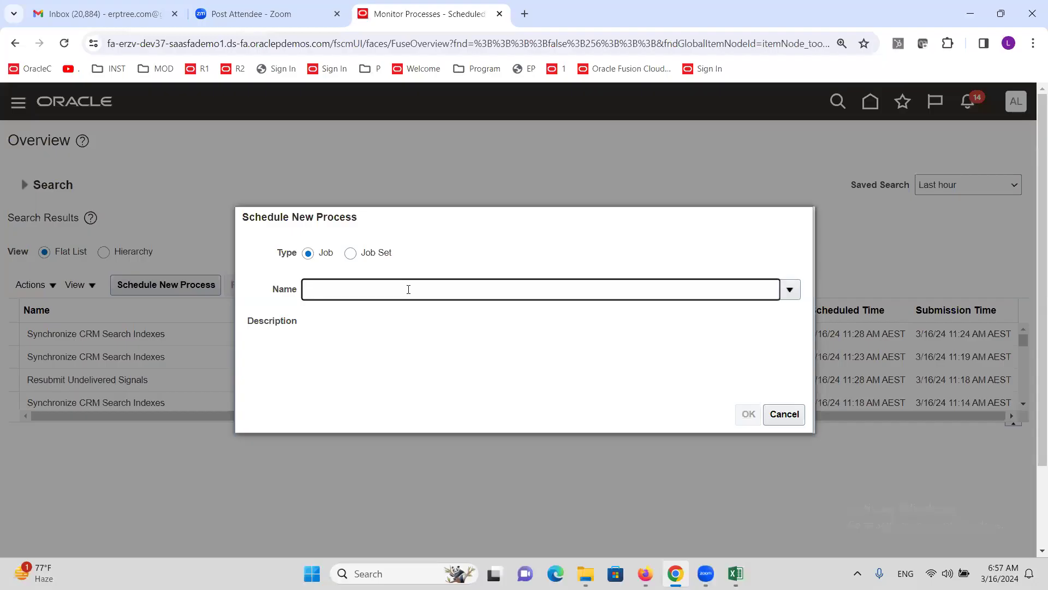
type("PROCESS EX")
key("Tab")
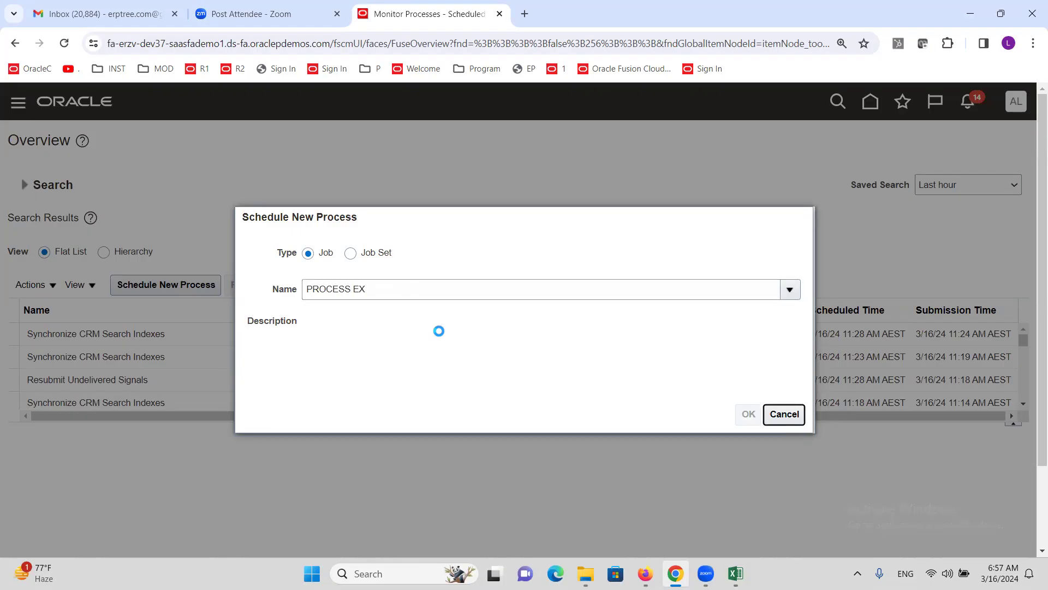
left_click(294, 360)
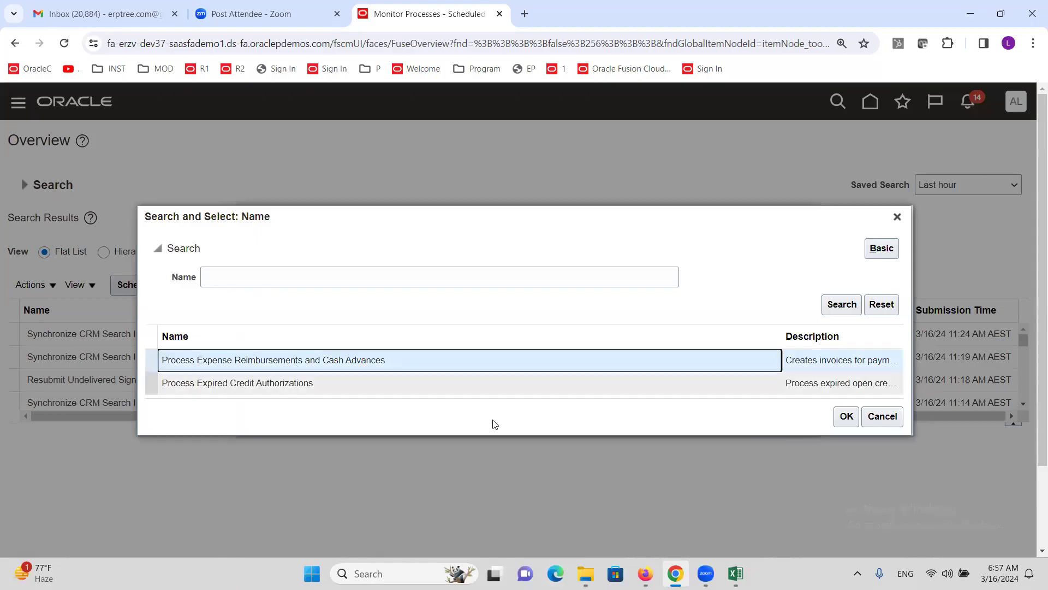
left_click(847, 416)
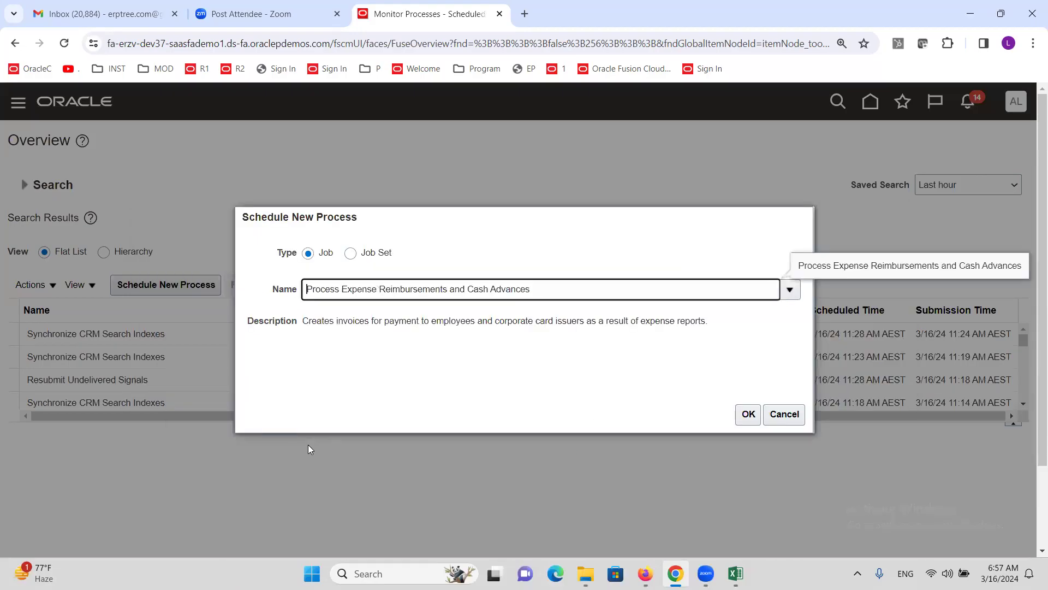
left_click(748, 415)
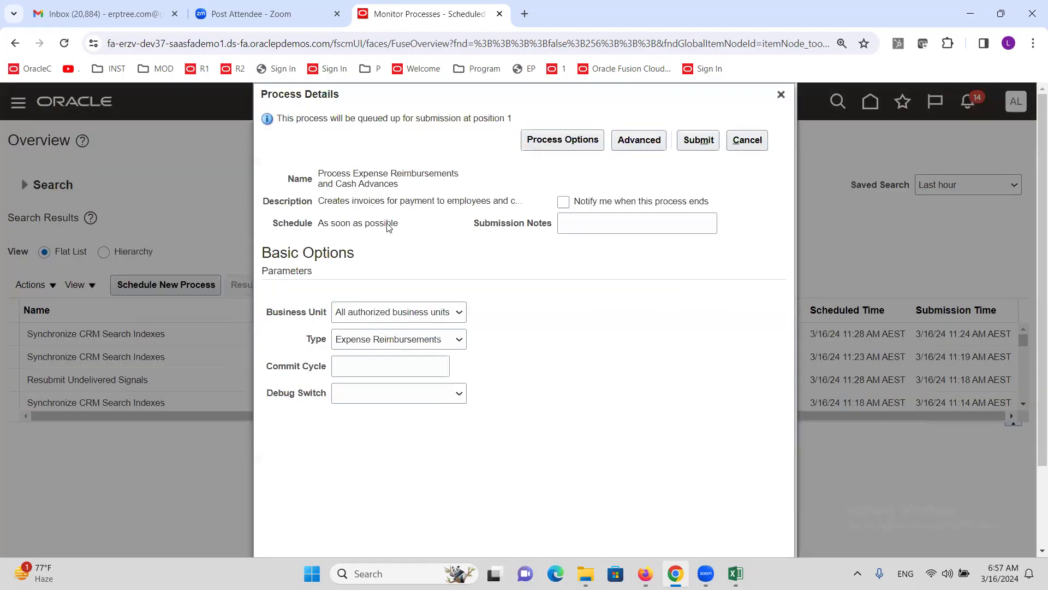
Step: Set Business Unit to ALTINC US and submit the job as process 7502091
left_click(442, 313)
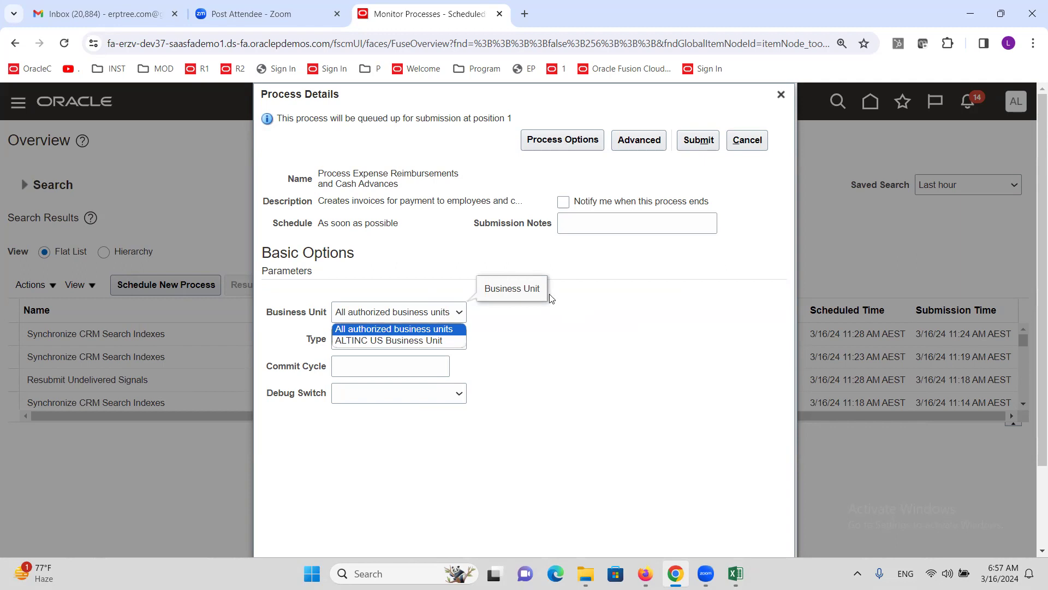
left_click(411, 341)
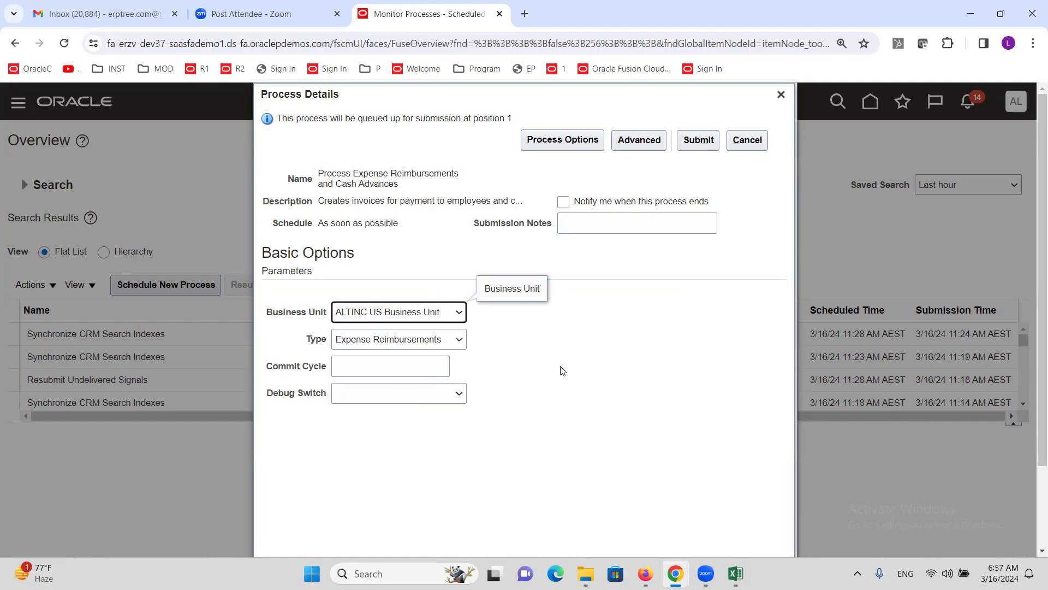
left_click(697, 143)
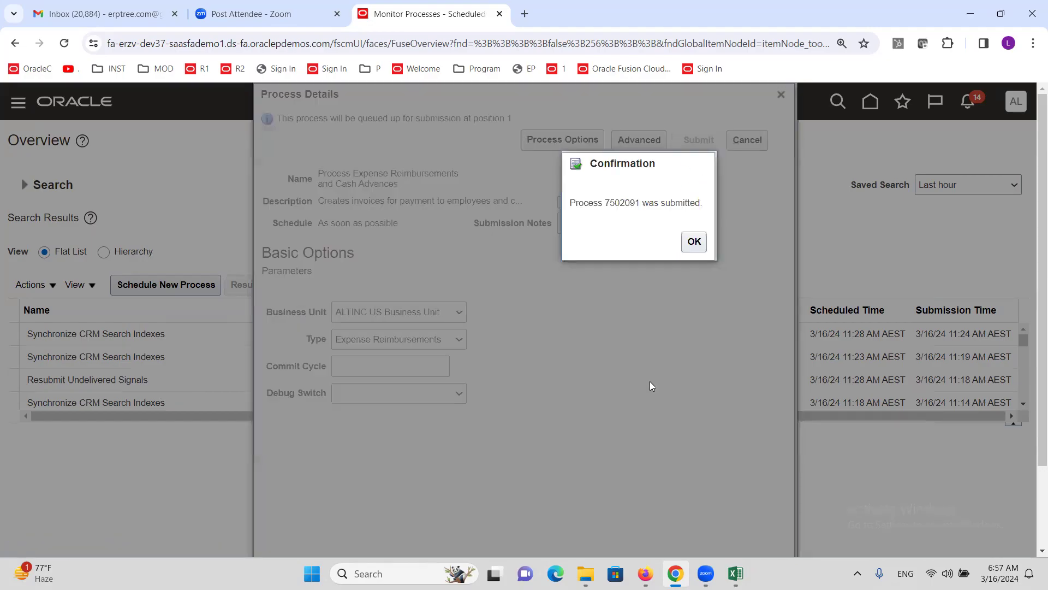
left_click(699, 245)
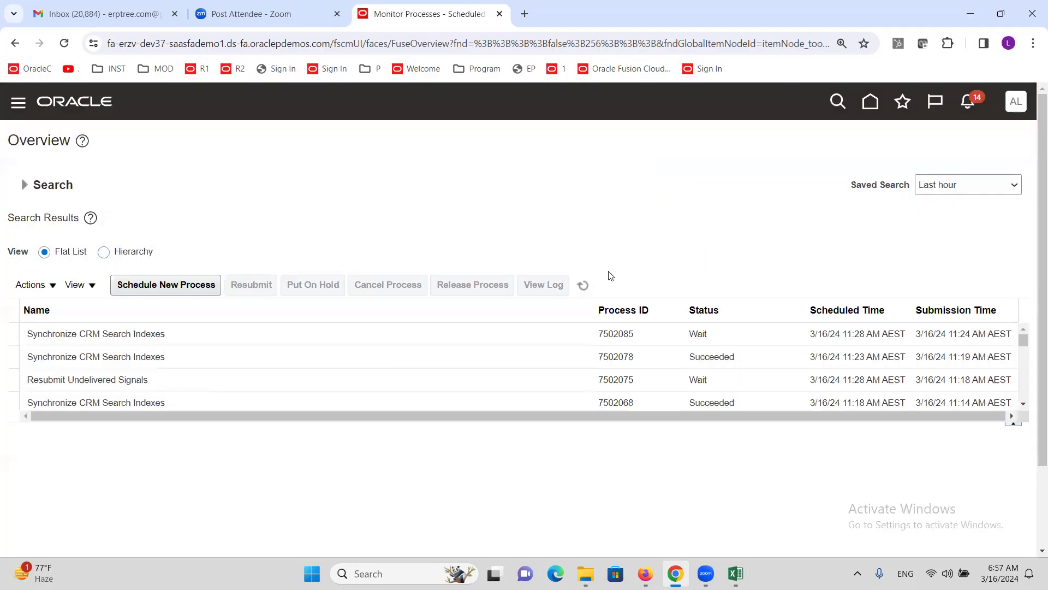
Step: Refresh the Scheduled Processes list until run 7502091 shows Succeeded
left_click(583, 288)
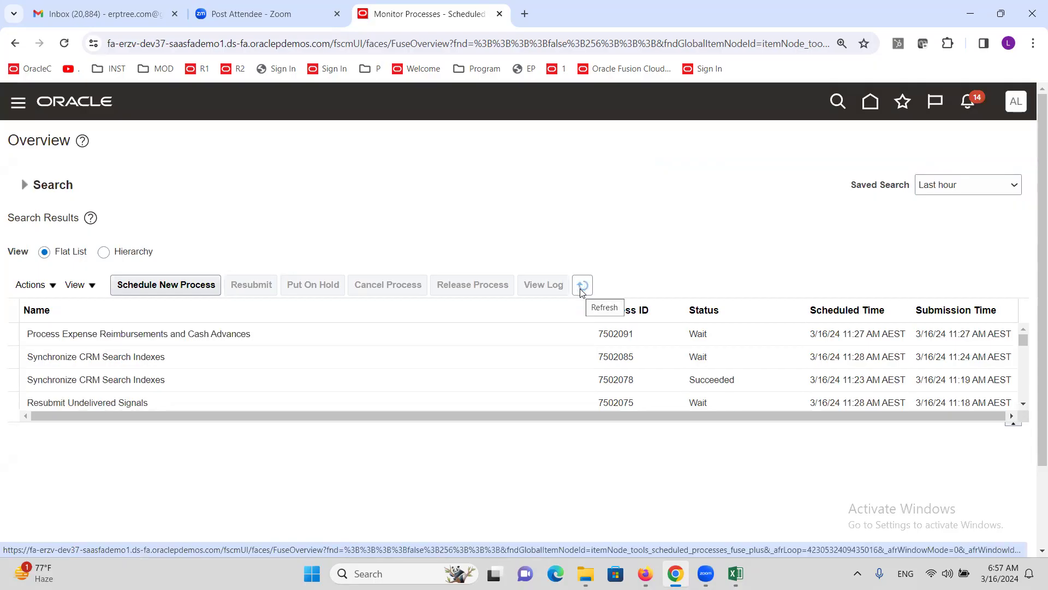
left_click(583, 287)
left_click(583, 285)
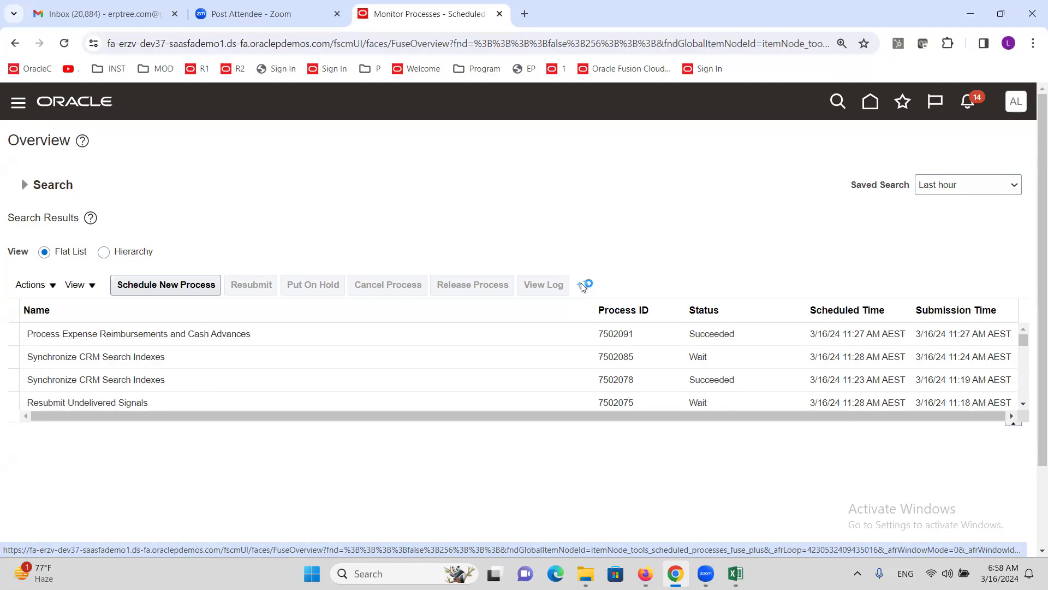
left_click(583, 287)
left_click(583, 287)
left_click(583, 287)
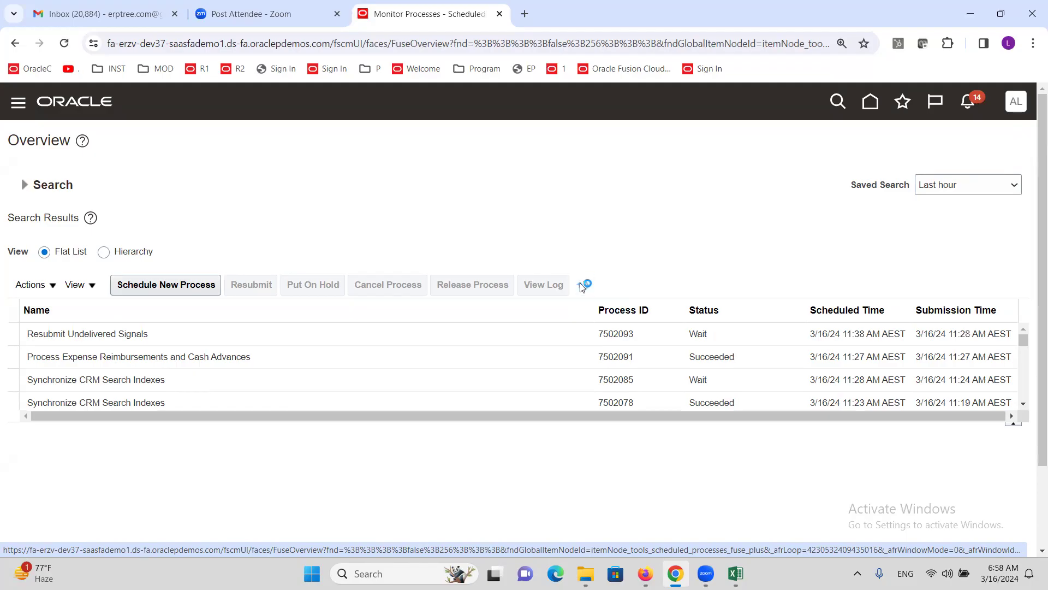
left_click(583, 287)
left_click(583, 287)
left_click(583, 287)
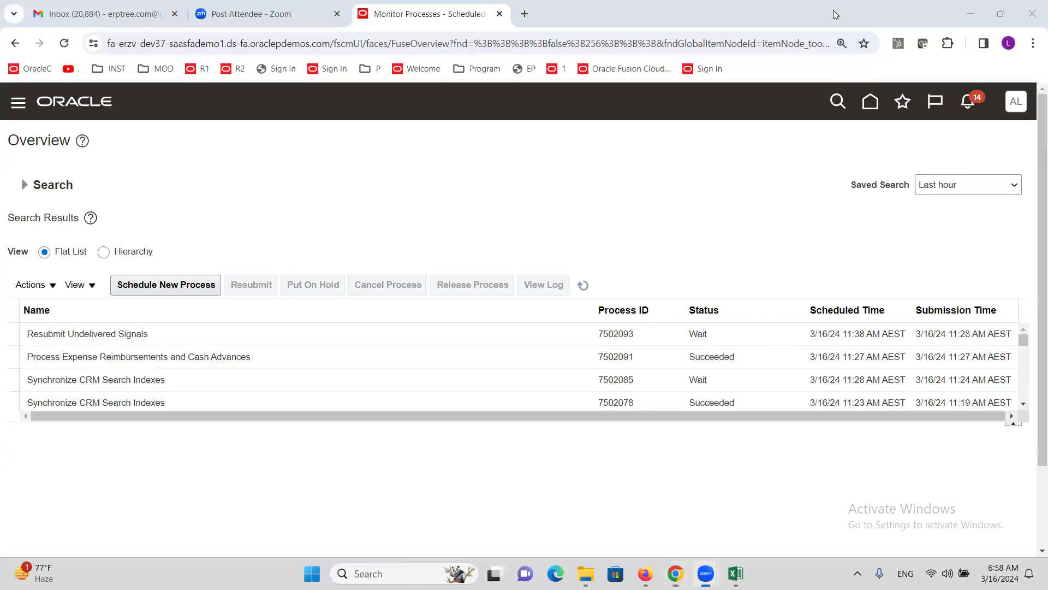
left_click(18, 102)
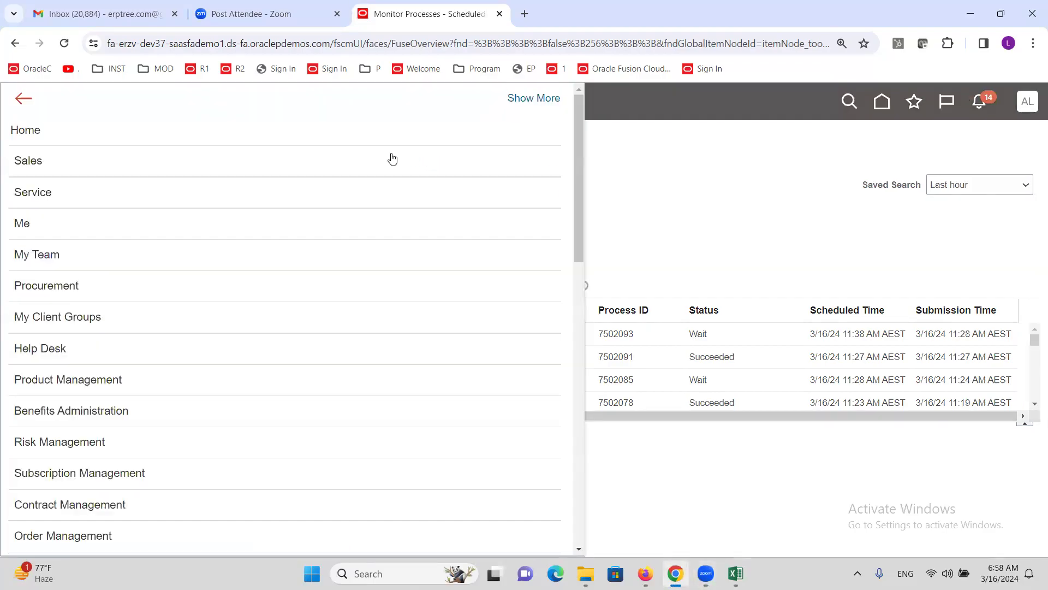
Step: Go to the Invoices page under Payables in the Navigator
scroll(130, 280, "down", 5)
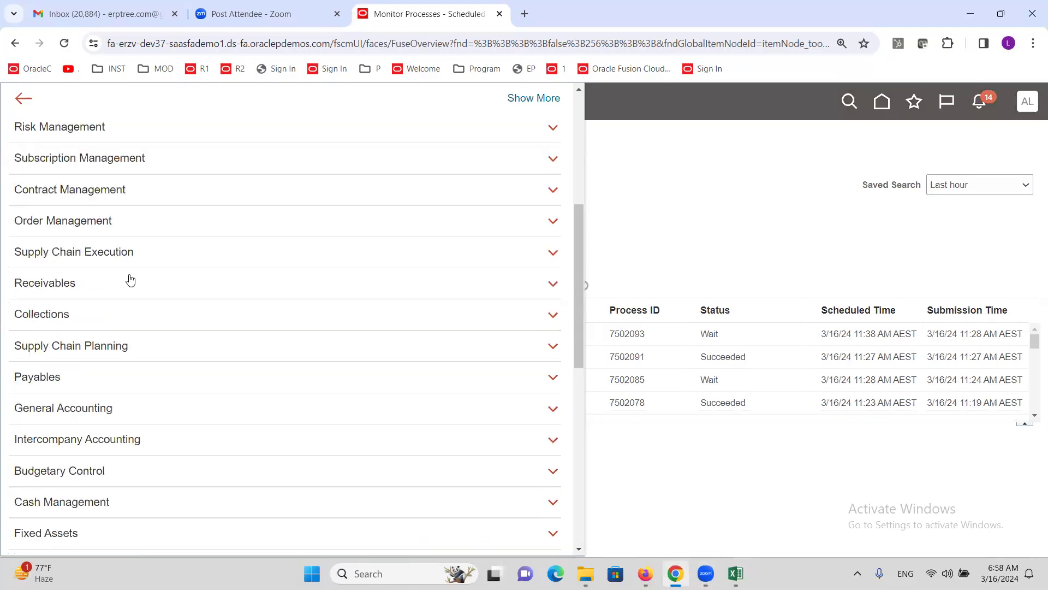
left_click_drag(56, 352, 60, 358)
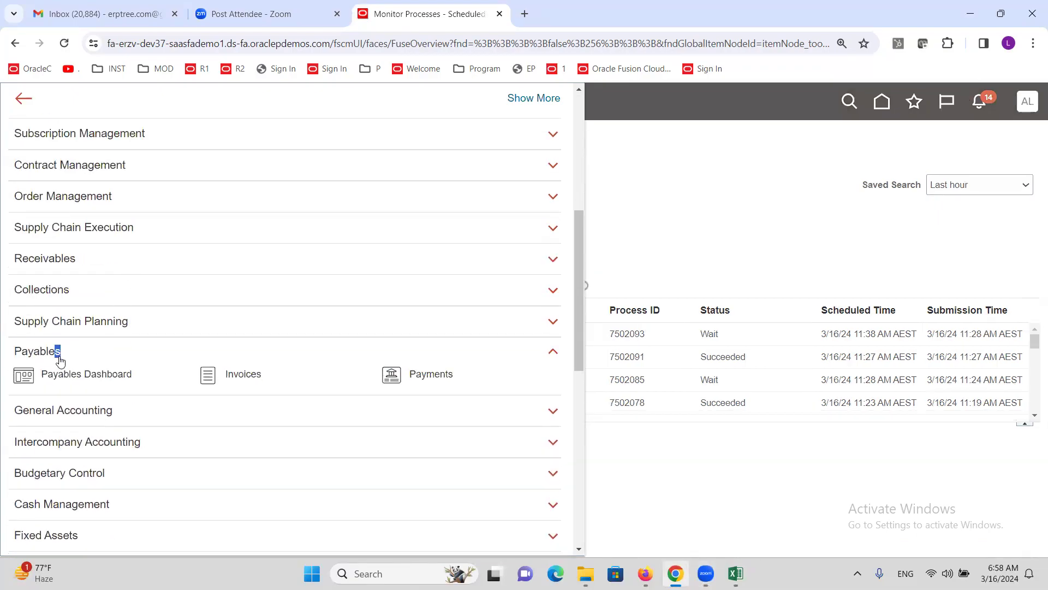
left_click(236, 376)
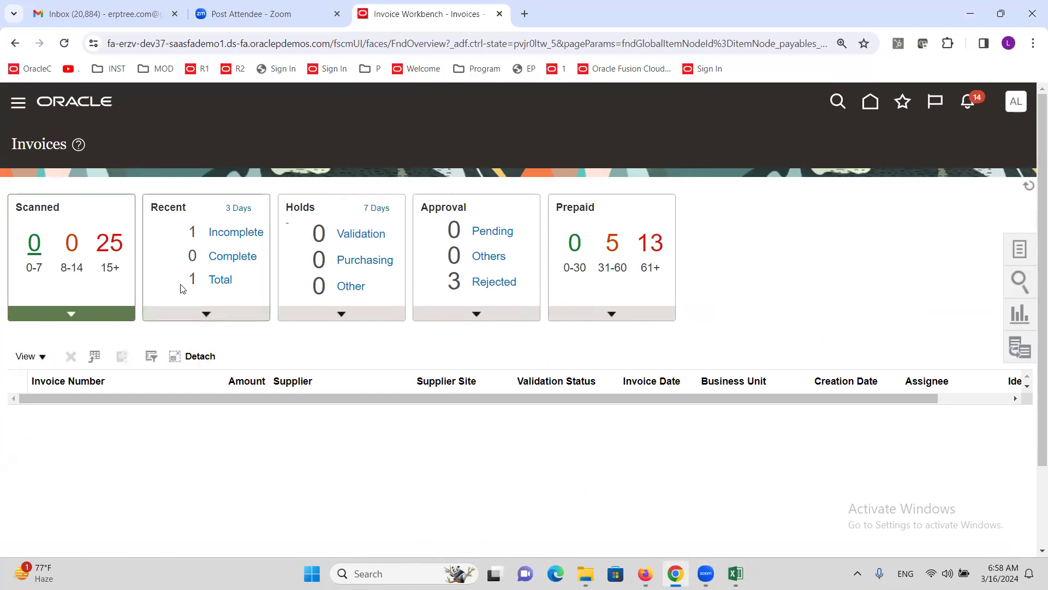
Step: Open ALTINC's 200.00 USD invoice from the invoices created in the last 3 days
left_click(221, 280)
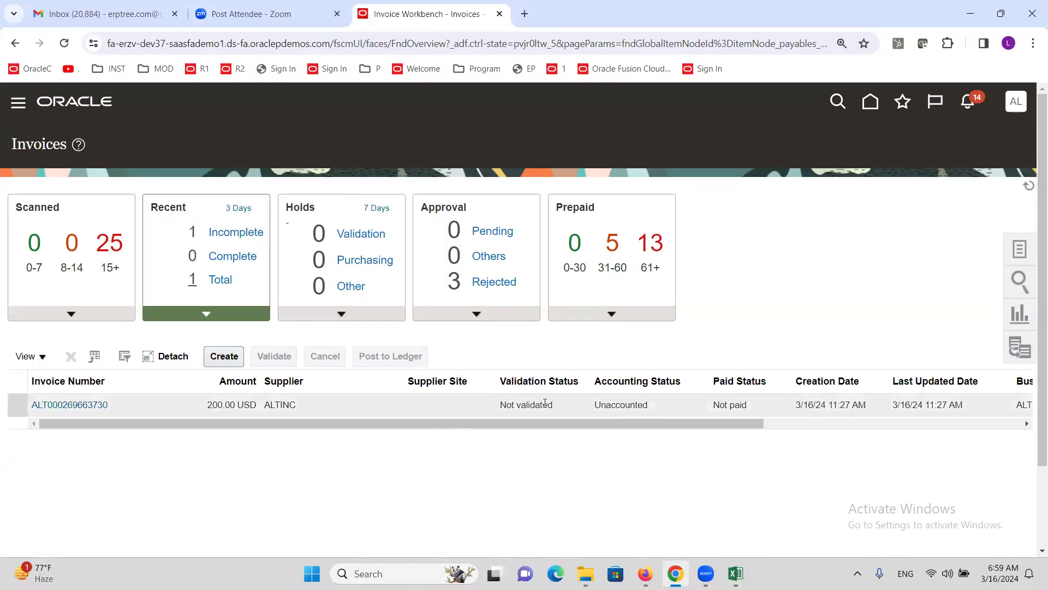
left_click(90, 402)
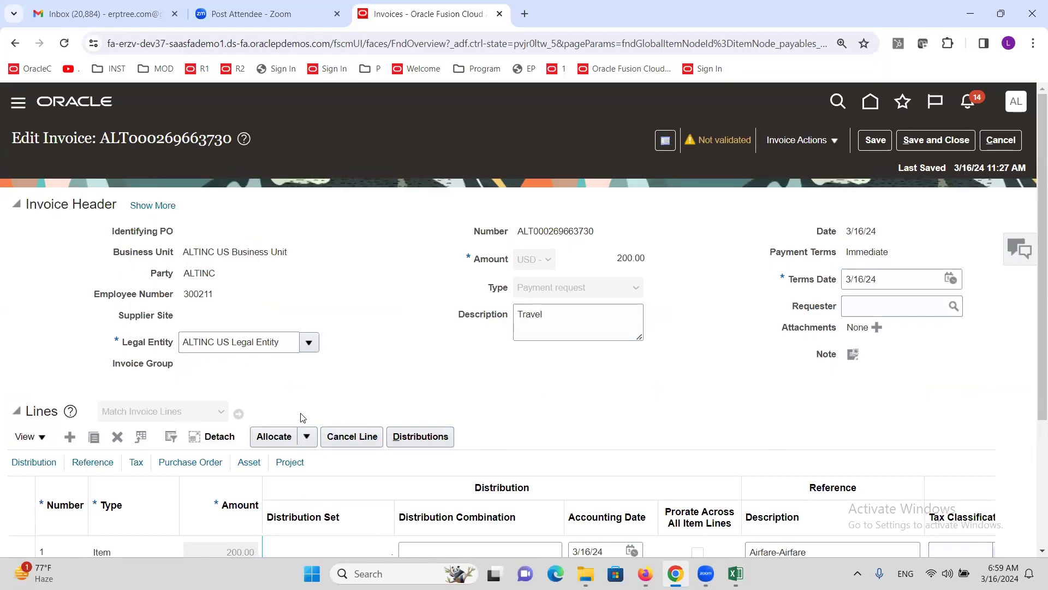
left_click_drag(492, 292, 503, 294)
left_click(552, 321)
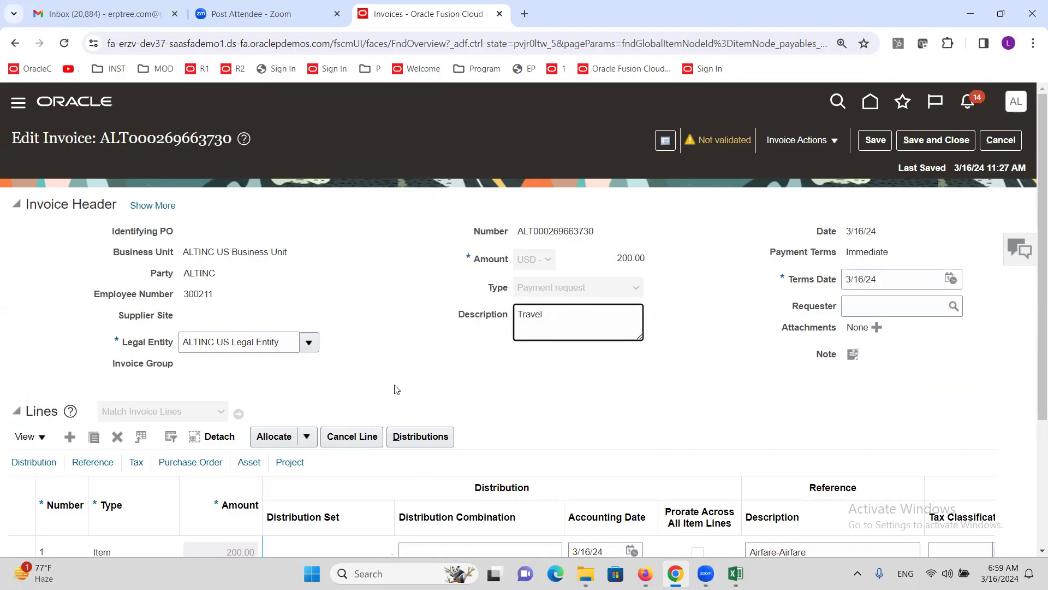
left_click(356, 249)
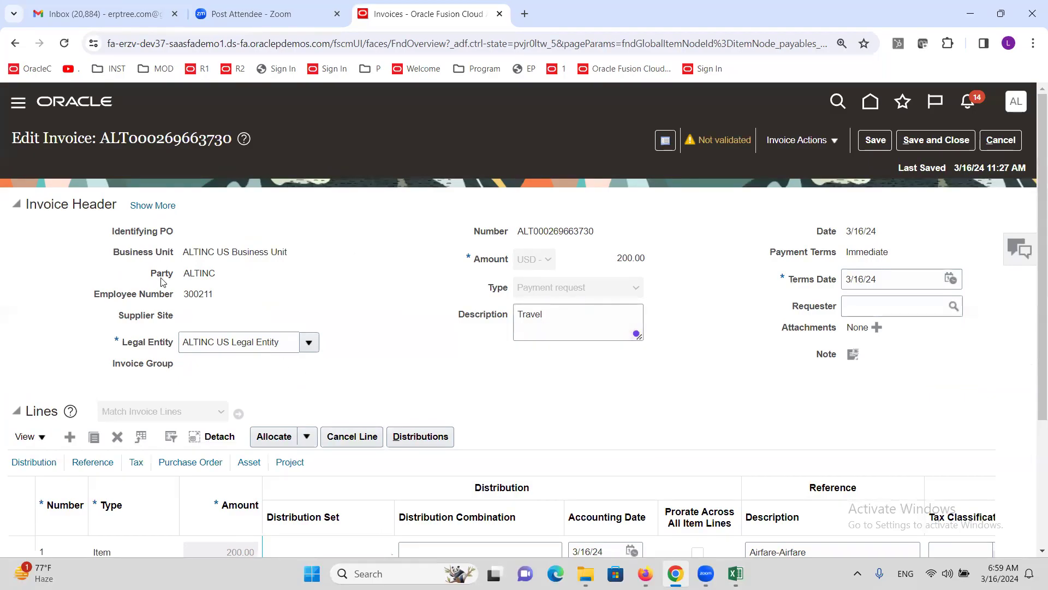
left_click_drag(151, 274, 174, 276)
left_click(342, 278)
left_click_drag(94, 295, 174, 303)
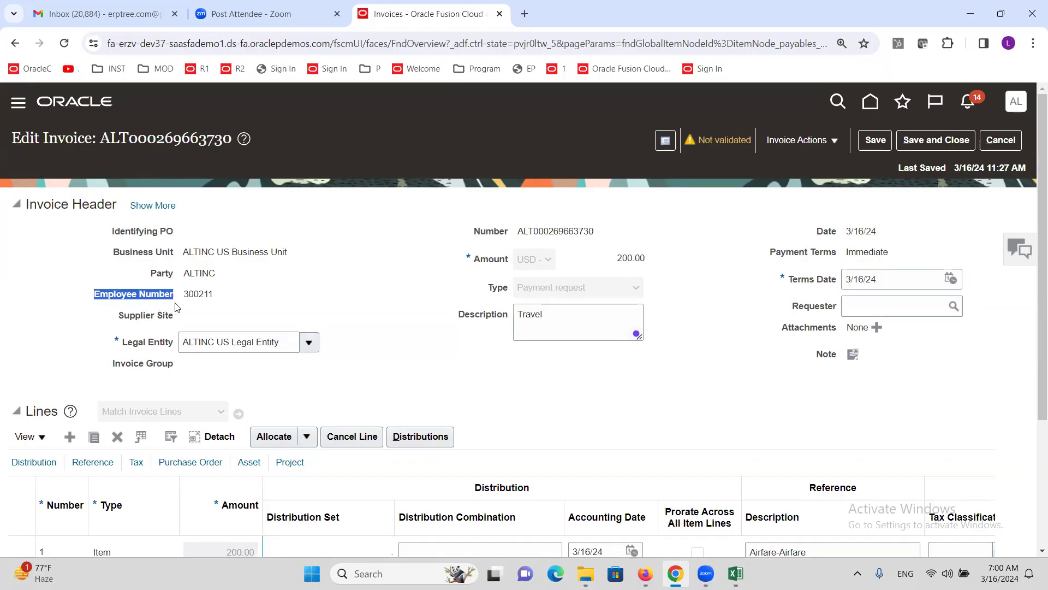
double_click(205, 296)
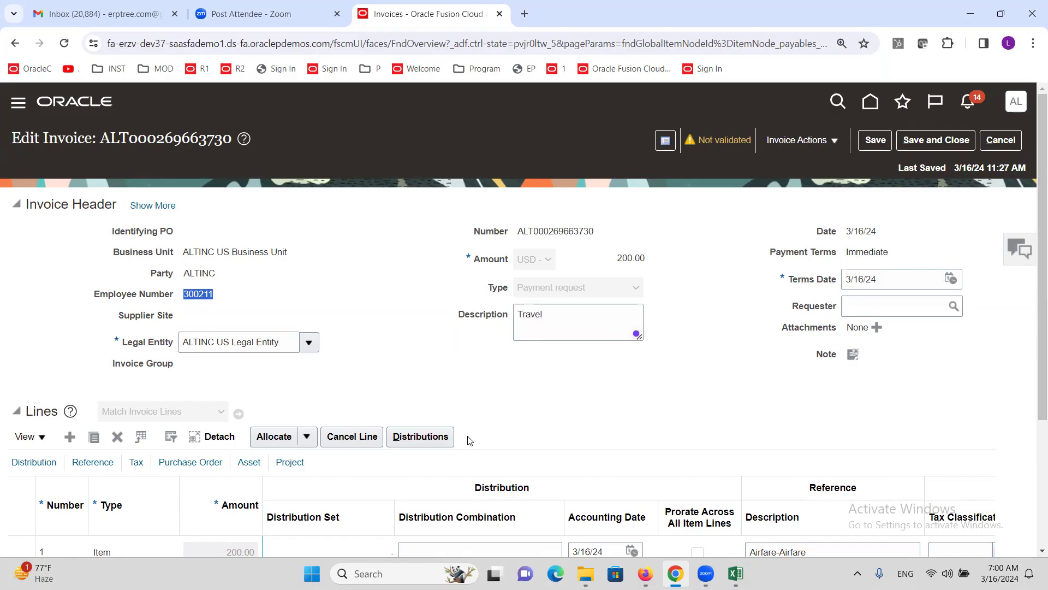
scroll(404, 273, "down", 3)
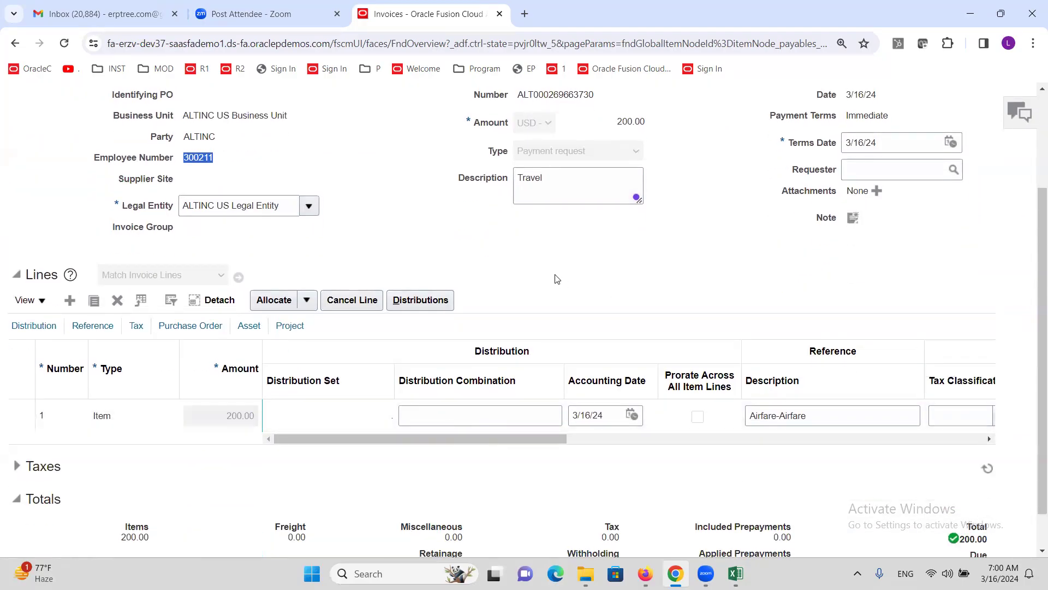
scroll(557, 279, "up", 3)
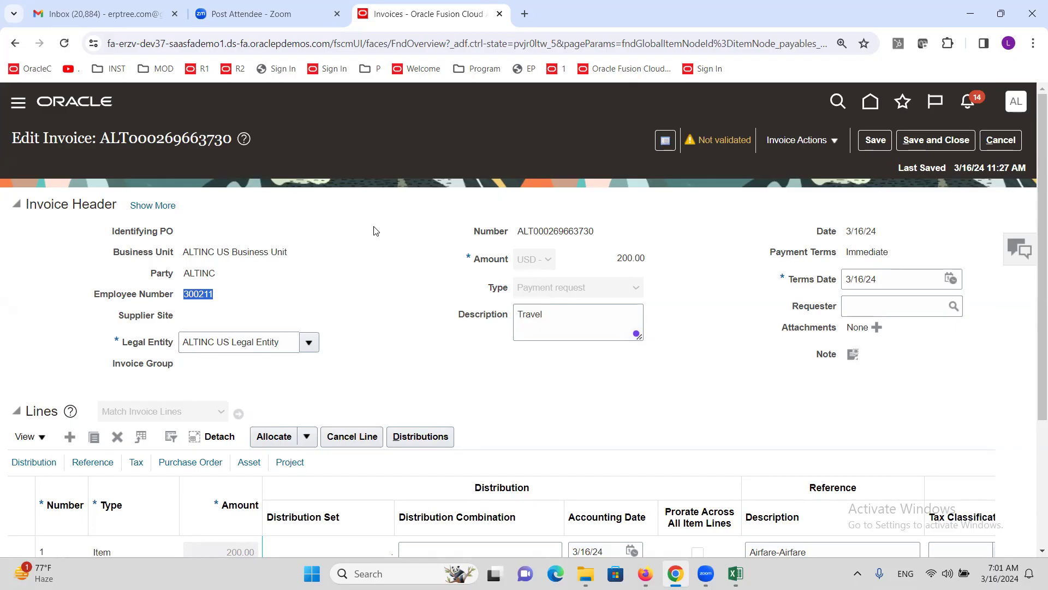
triple_click(268, 284)
left_click(265, 290)
scroll(446, 359, "down", 1)
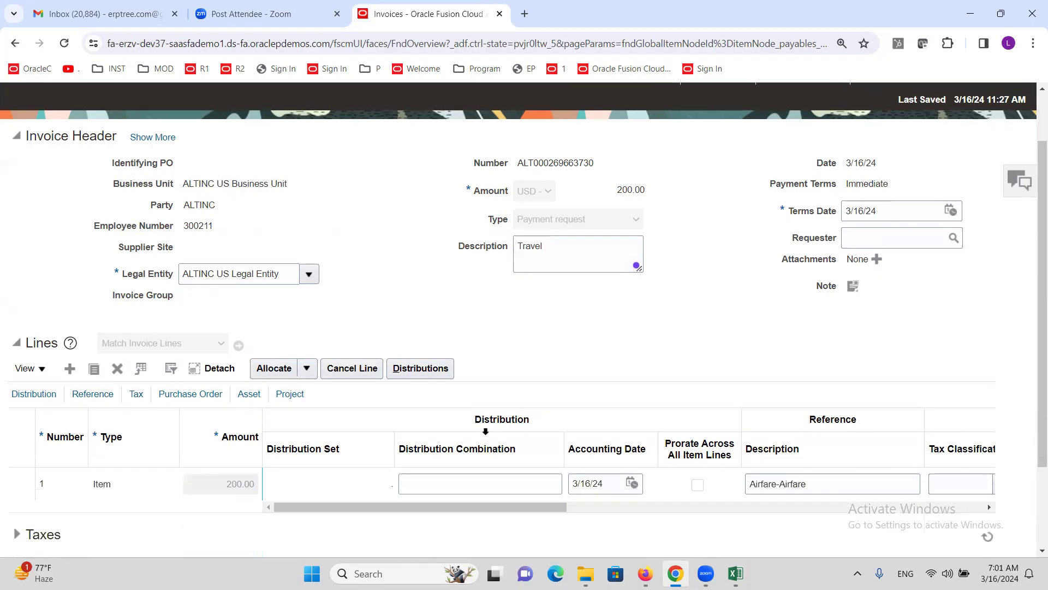
left_click(420, 368)
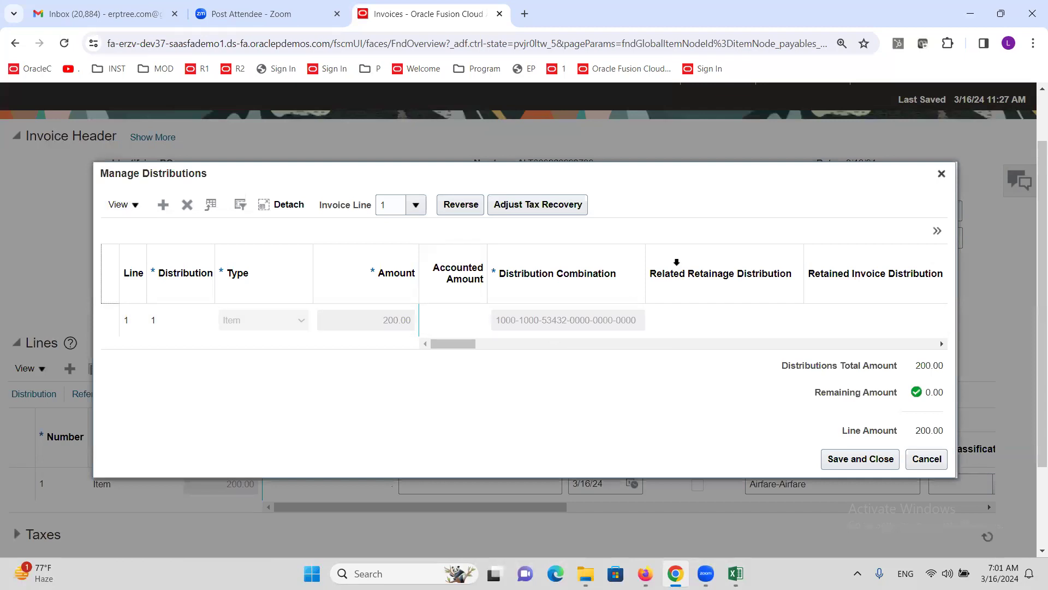
left_click_drag(646, 254, 697, 254)
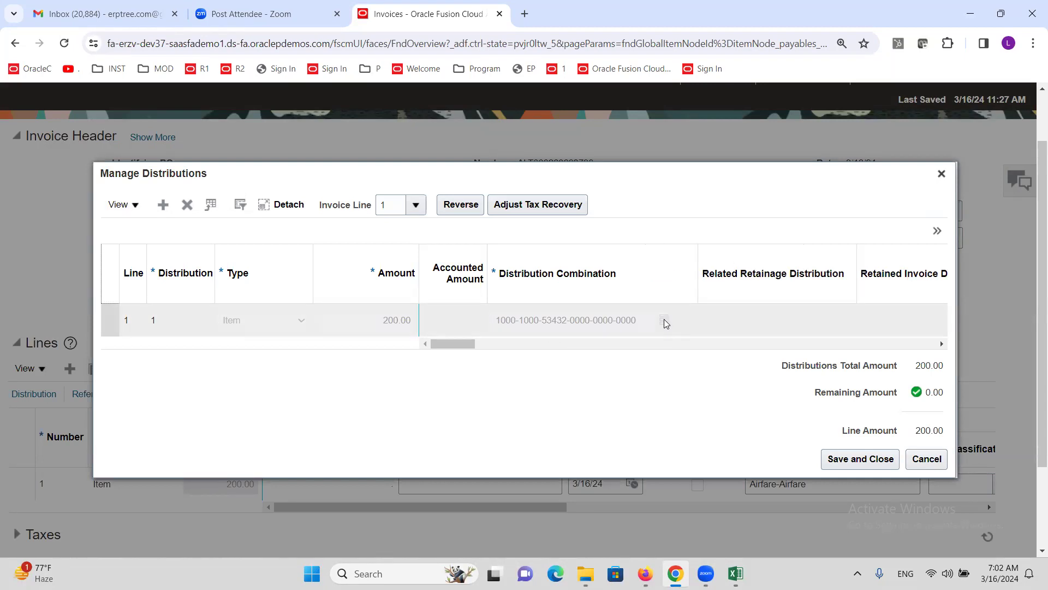
mouse_move(666, 324)
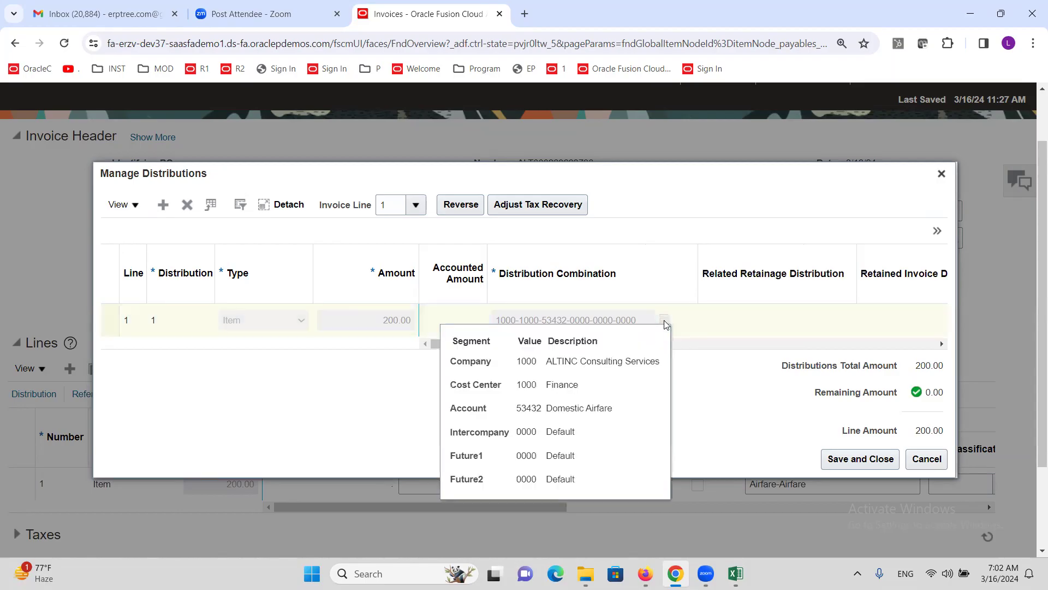
triple_click(568, 410)
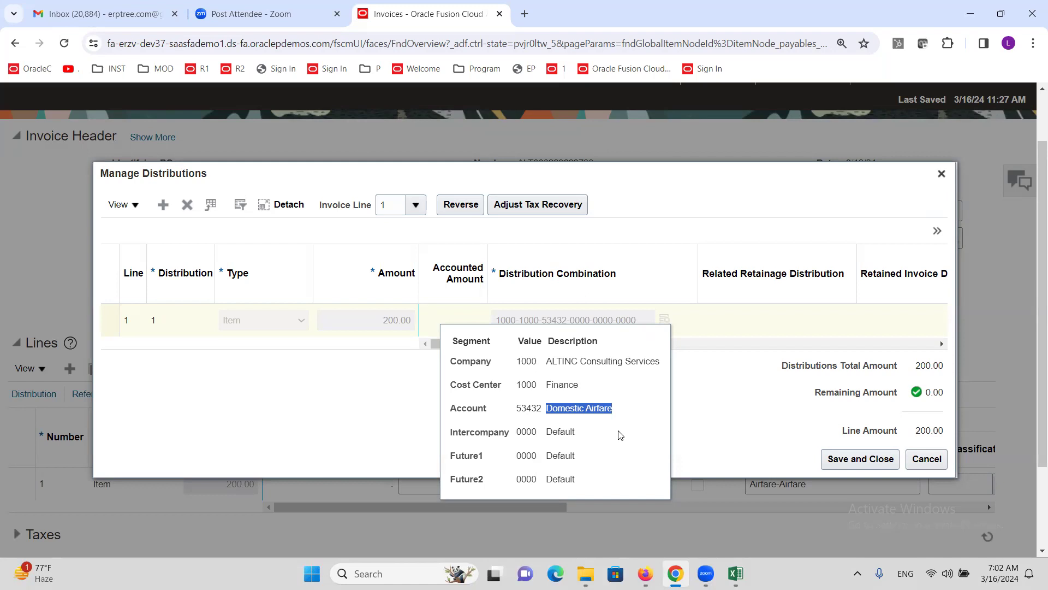
left_click(926, 458)
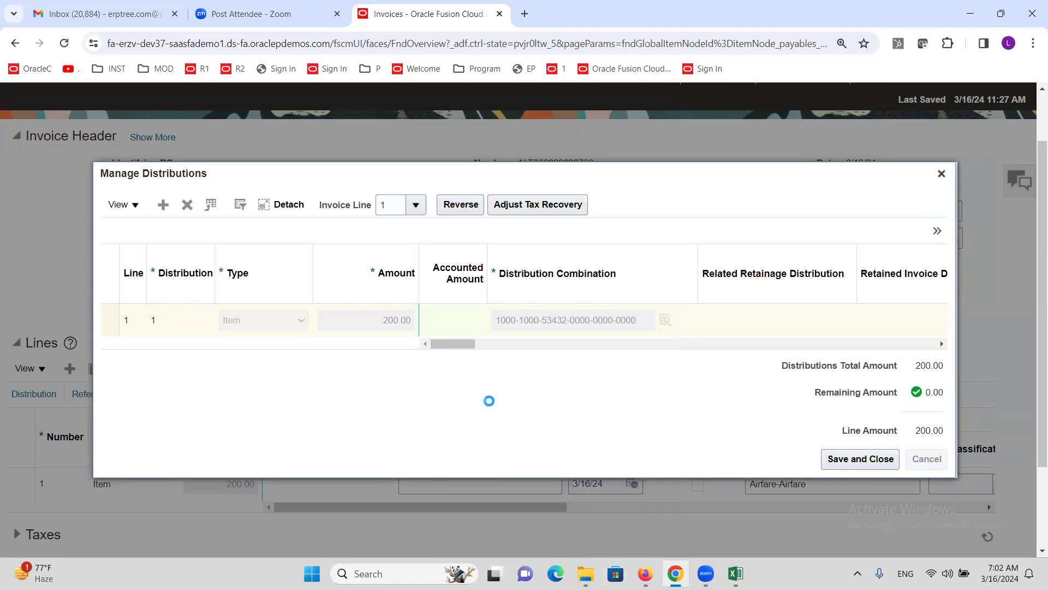
scroll(557, 383, "up", 2)
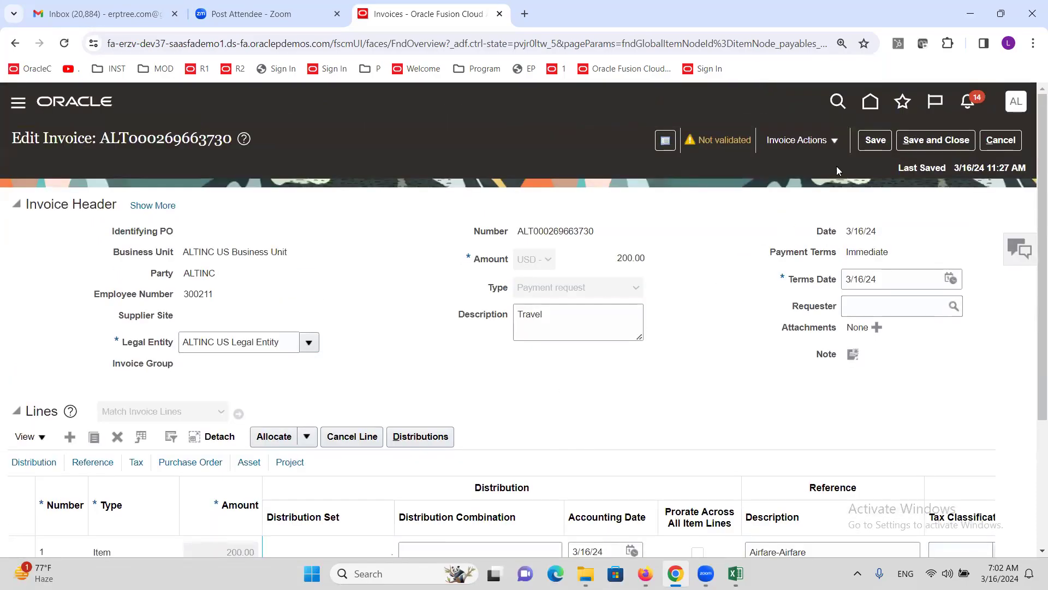
left_click(834, 141)
left_click(798, 210)
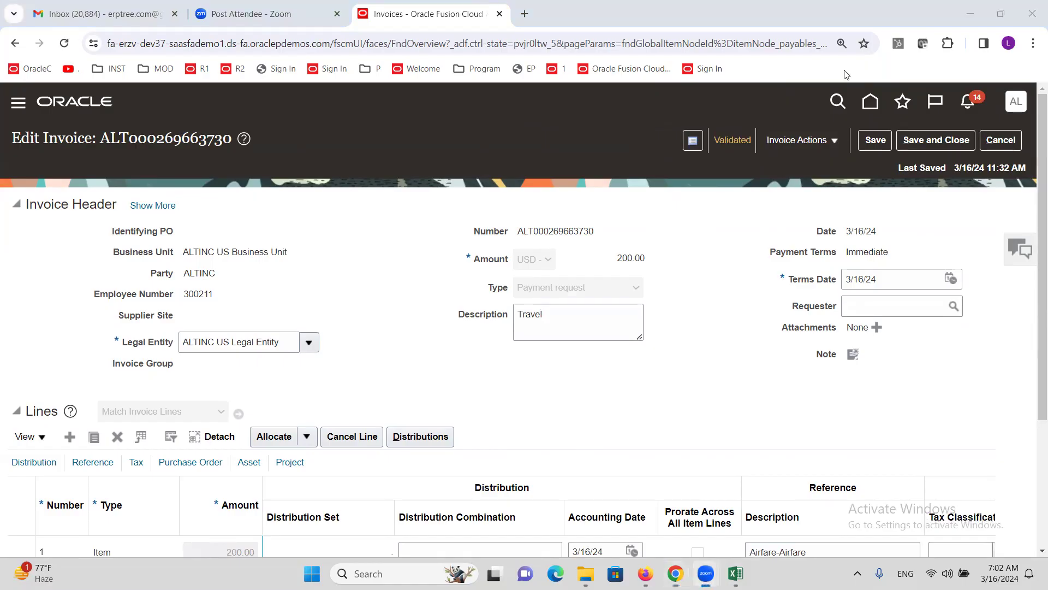
left_click(801, 140)
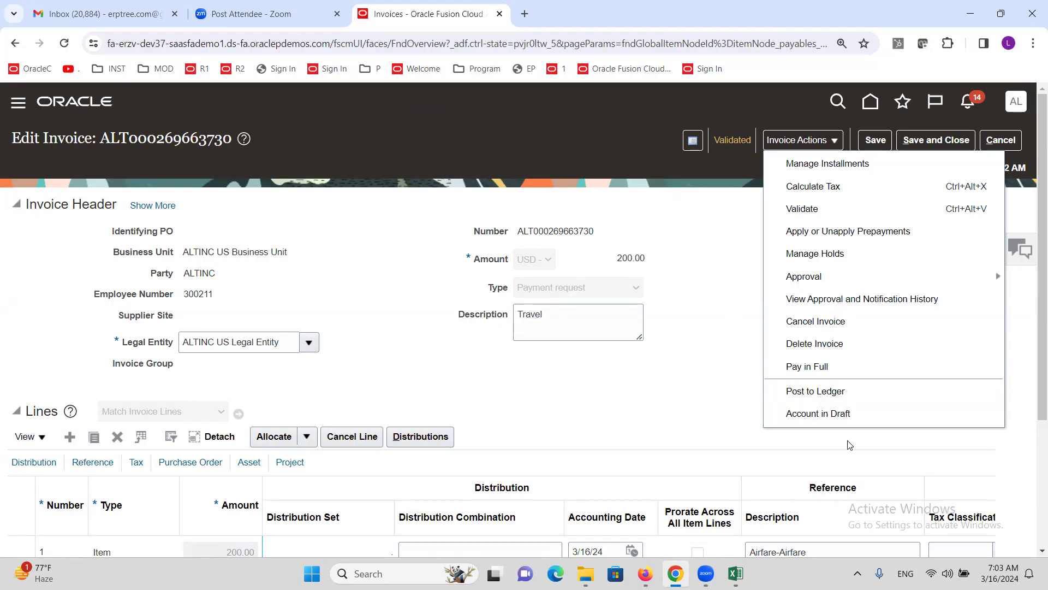
left_click(817, 414)
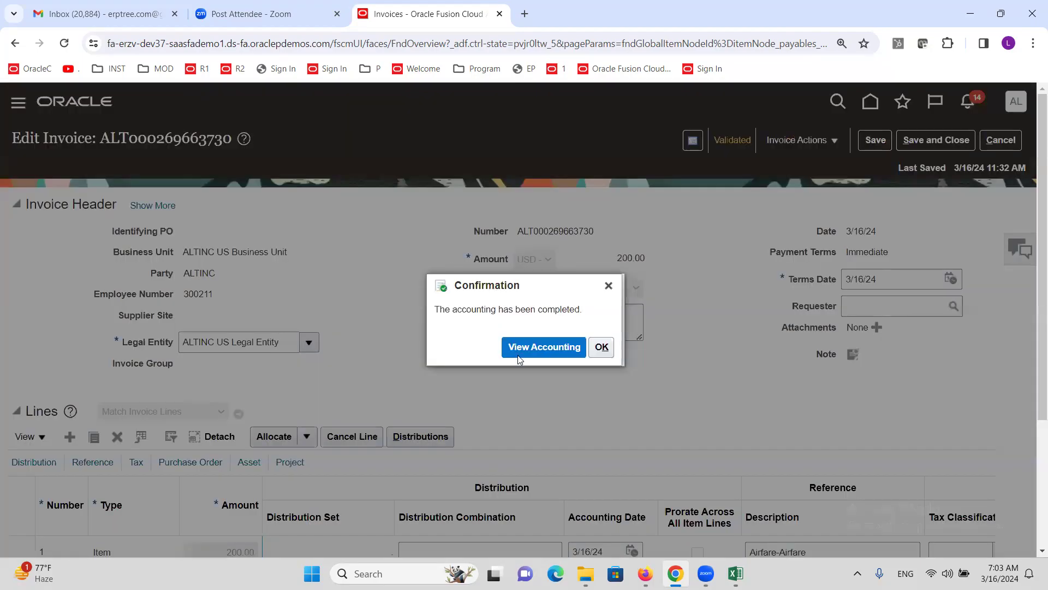
Step: View the draft accounting lines: 200.00 Item expense debit and 200.00 Employee Payable liability credit
left_click(519, 356)
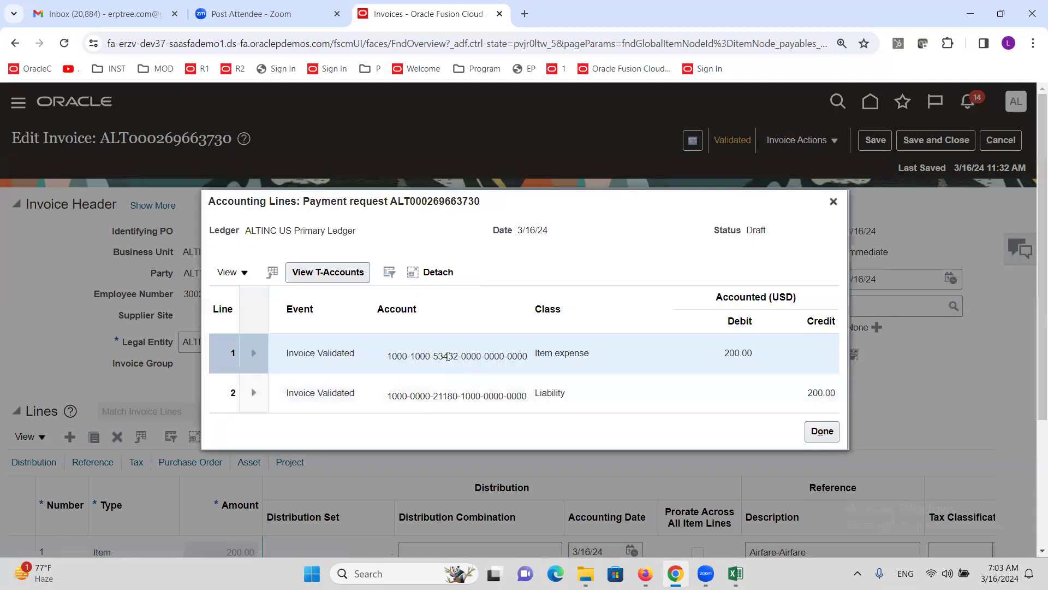
mouse_move(443, 356)
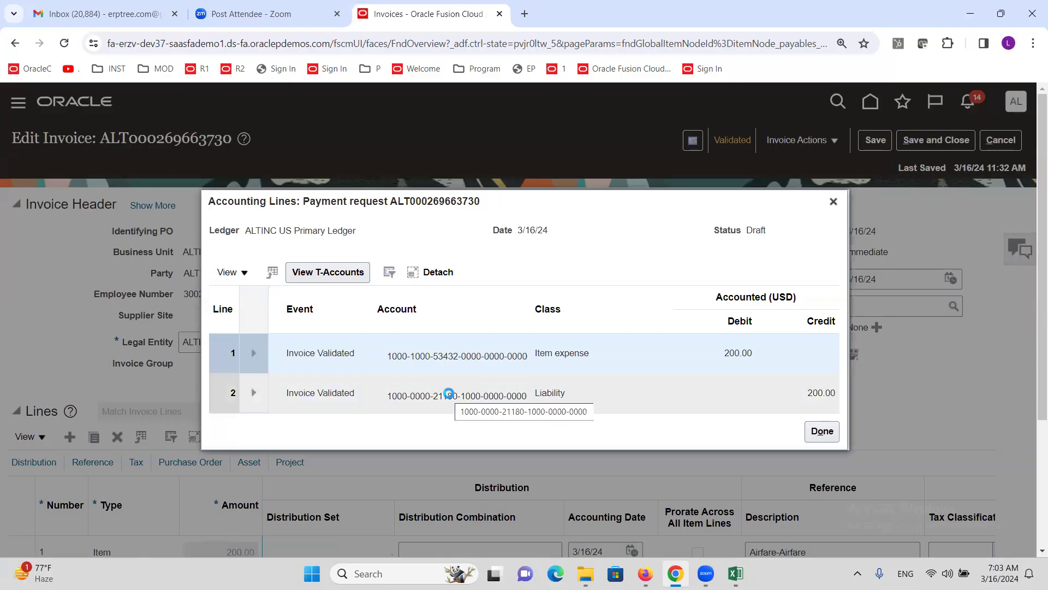
mouse_move(450, 394)
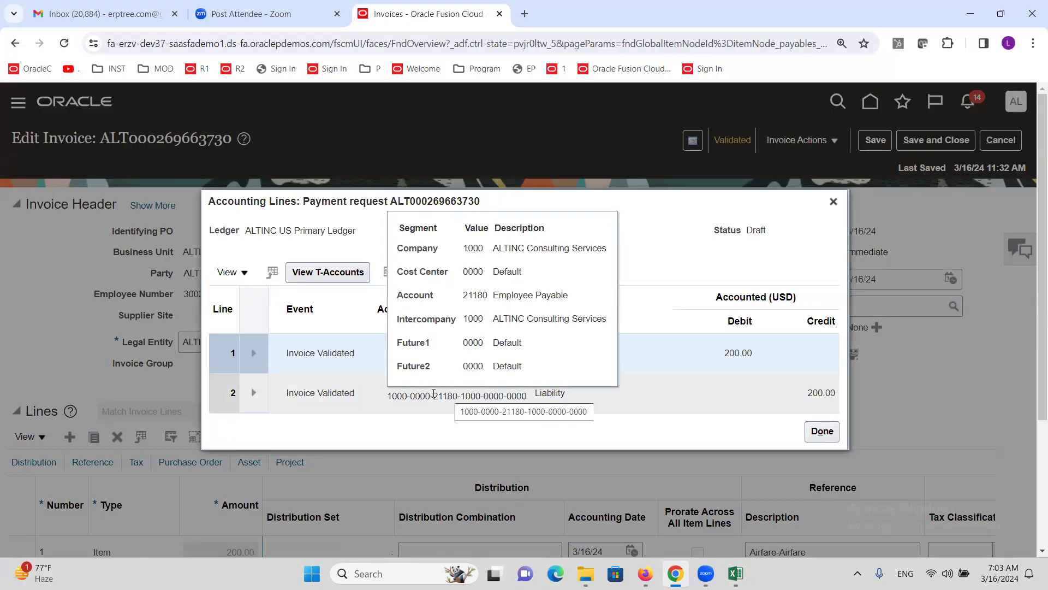
triple_click(547, 300)
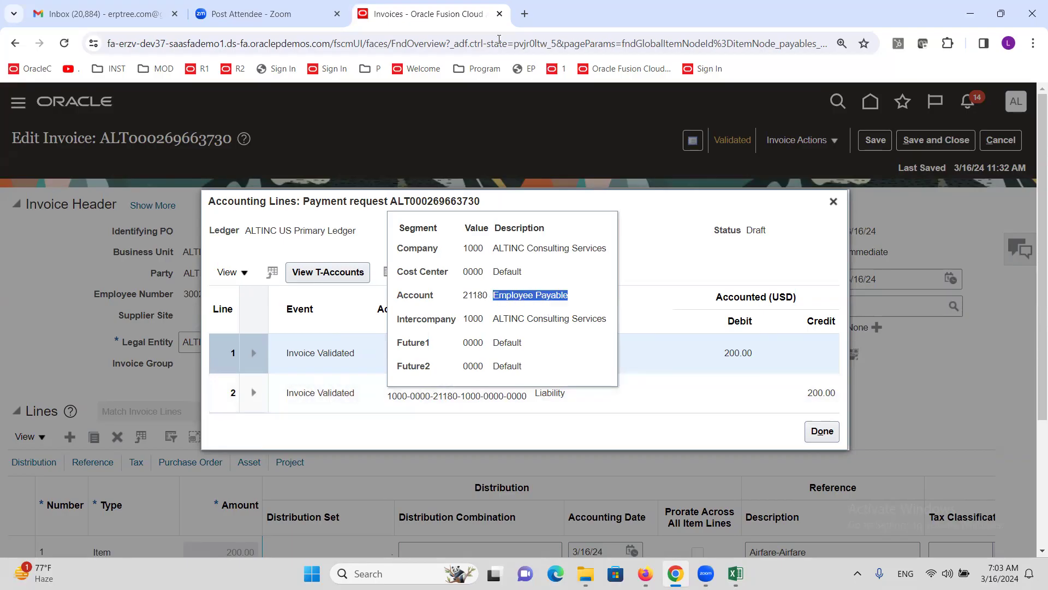
right_click(437, 13)
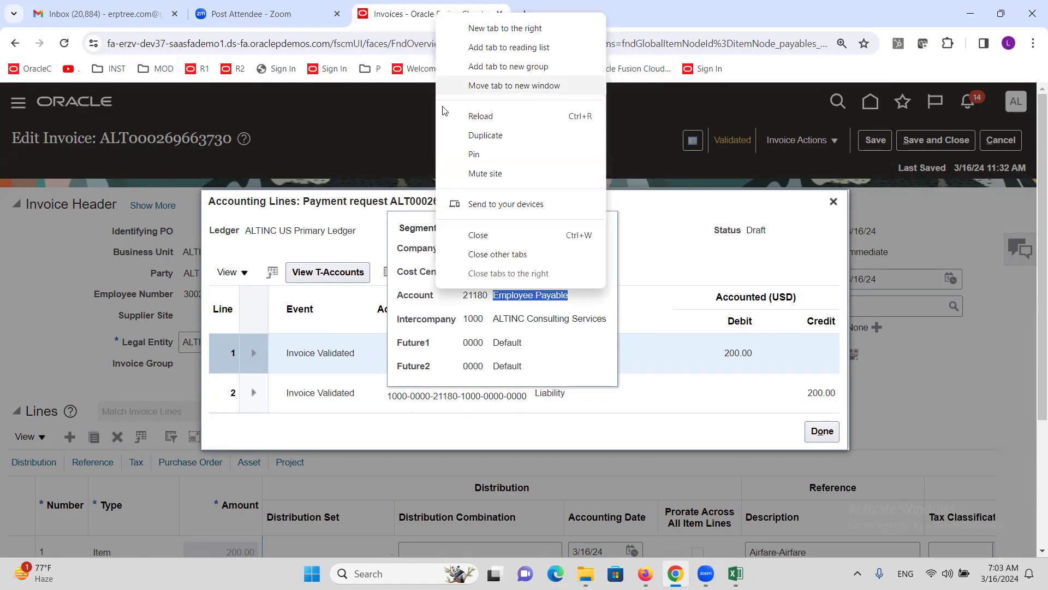
Step: Duplicate the invoice tab and go to Setup and Maintenance
left_click(486, 136)
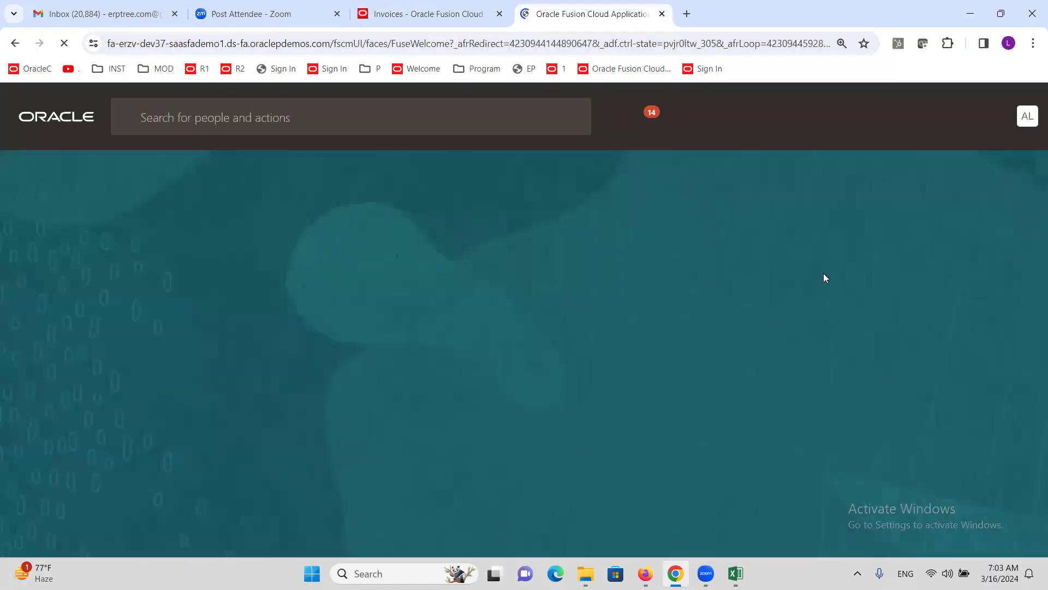
left_click(1024, 123)
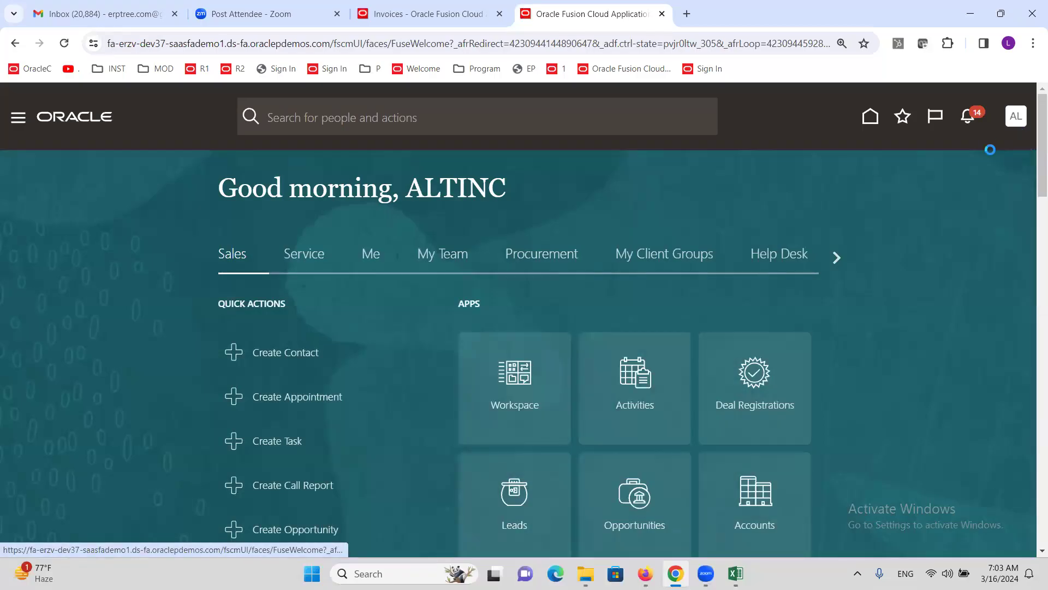
left_click(793, 342)
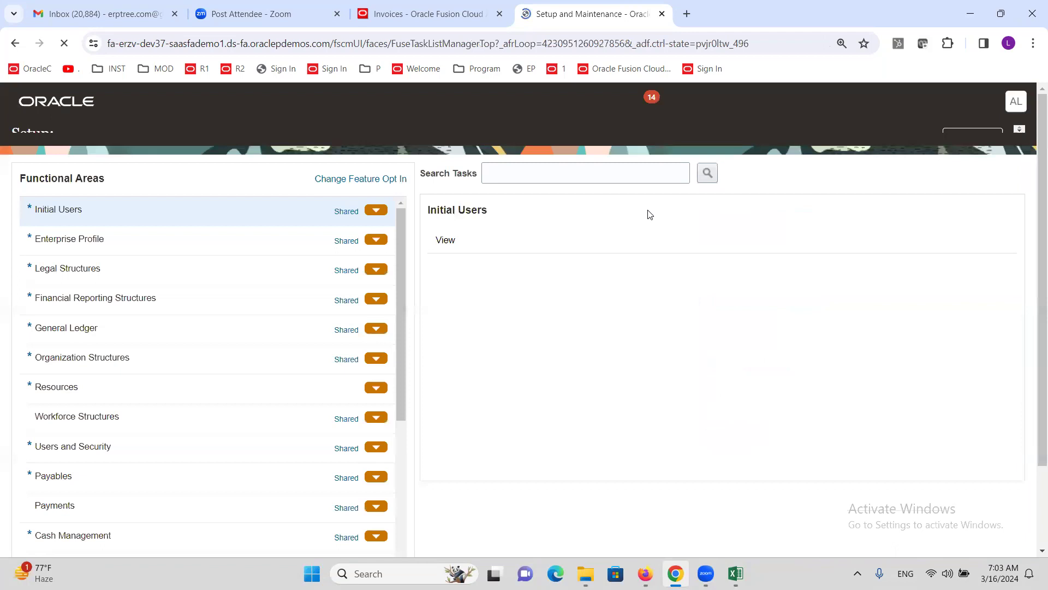
Step: Search setup tasks for 'System o' after 'EXPENSE SY' finds nothing, and pick Manage Expenses System Options
left_click(588, 196)
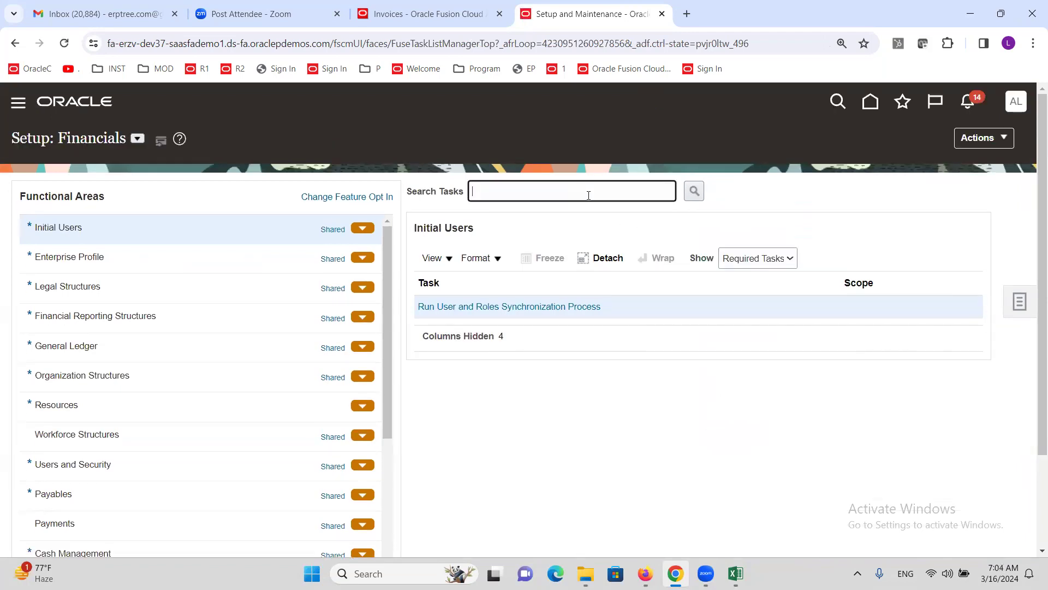
type("EXPENSE SY")
key("Return")
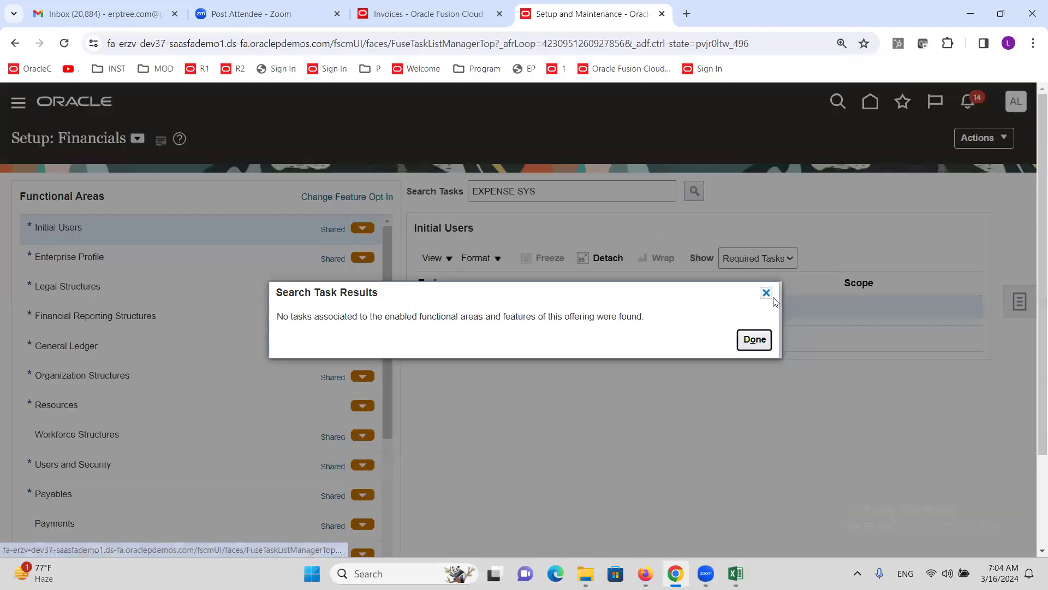
left_click(766, 293)
triple_click(580, 194)
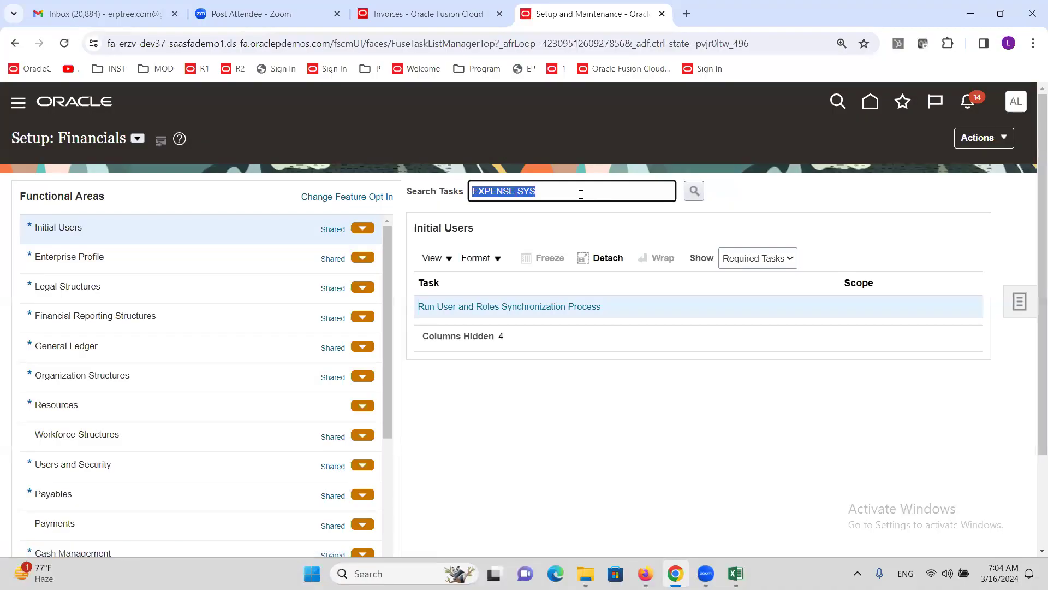
type("System o")
key("Return")
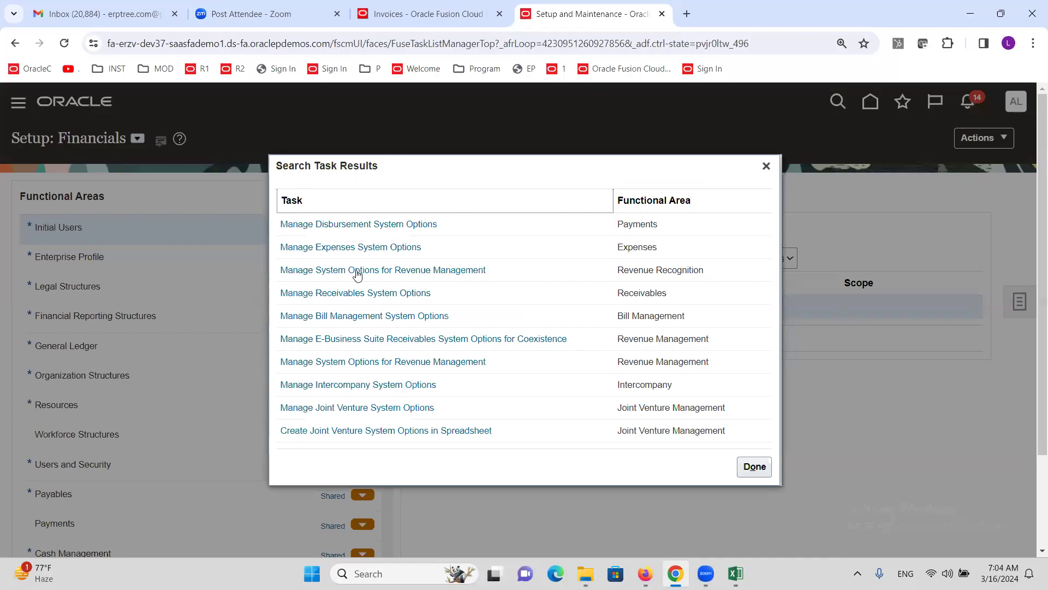
left_click(354, 248)
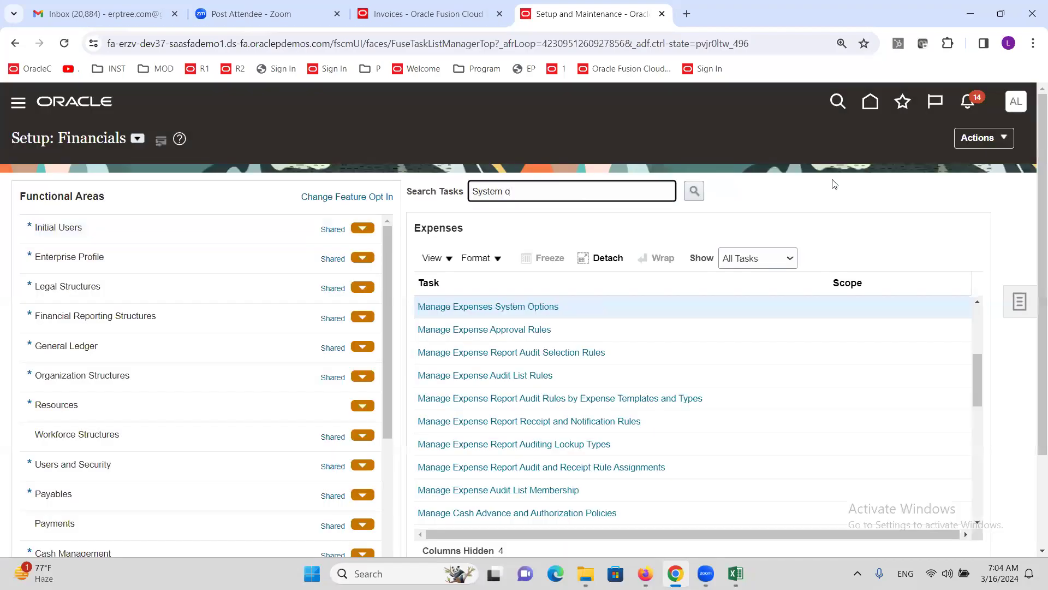
Step: Filter Specific Business Units by 'alt' and edit ALTINC US Business Unit's expense options
left_click(496, 307)
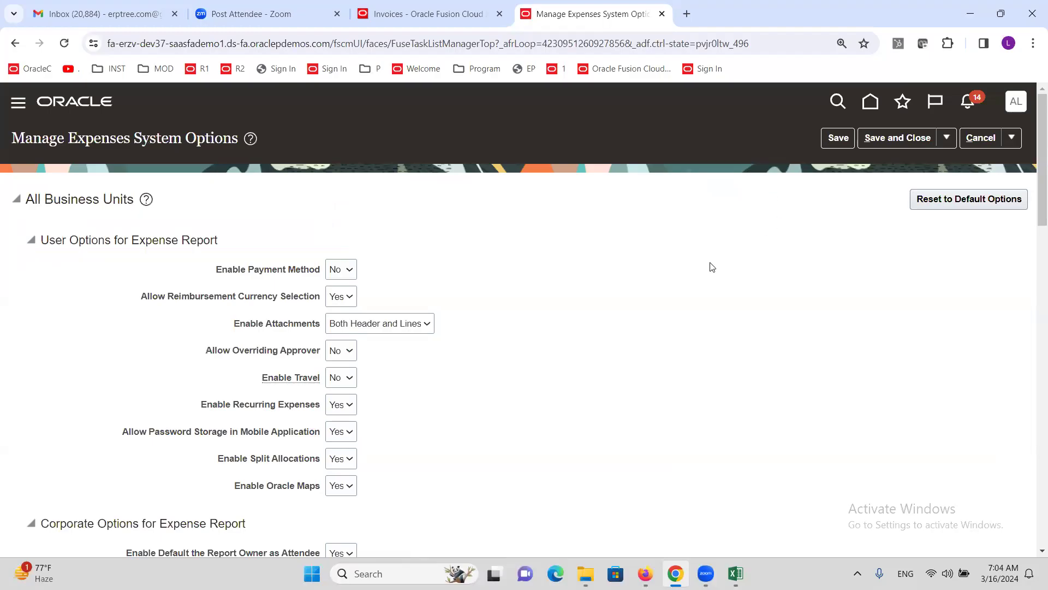
scroll(655, 273, "down", 10)
scroll(613, 292, "down", 10)
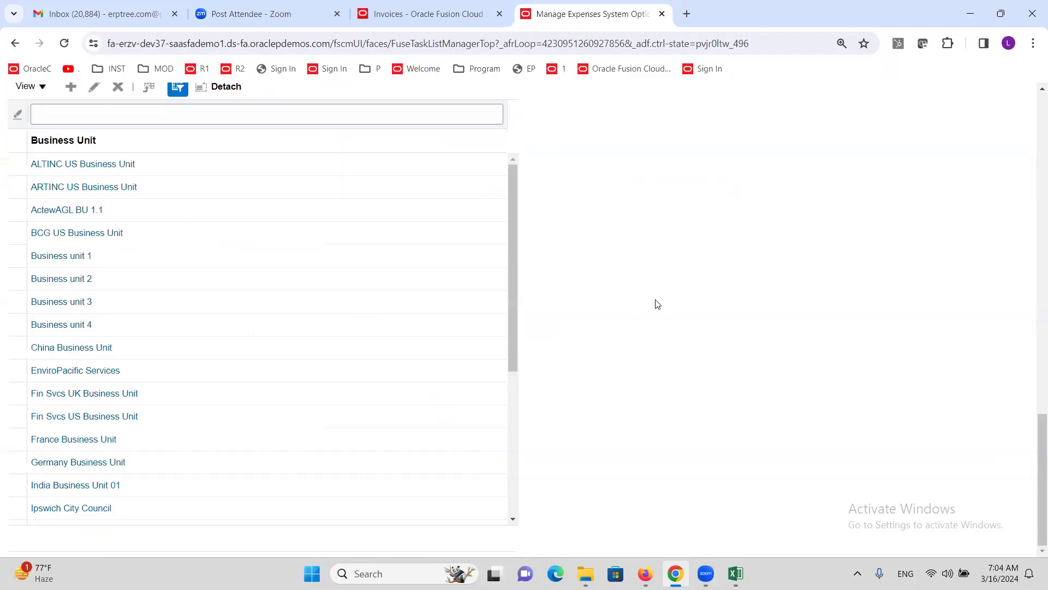
scroll(657, 304, "up", 3)
left_click(210, 252)
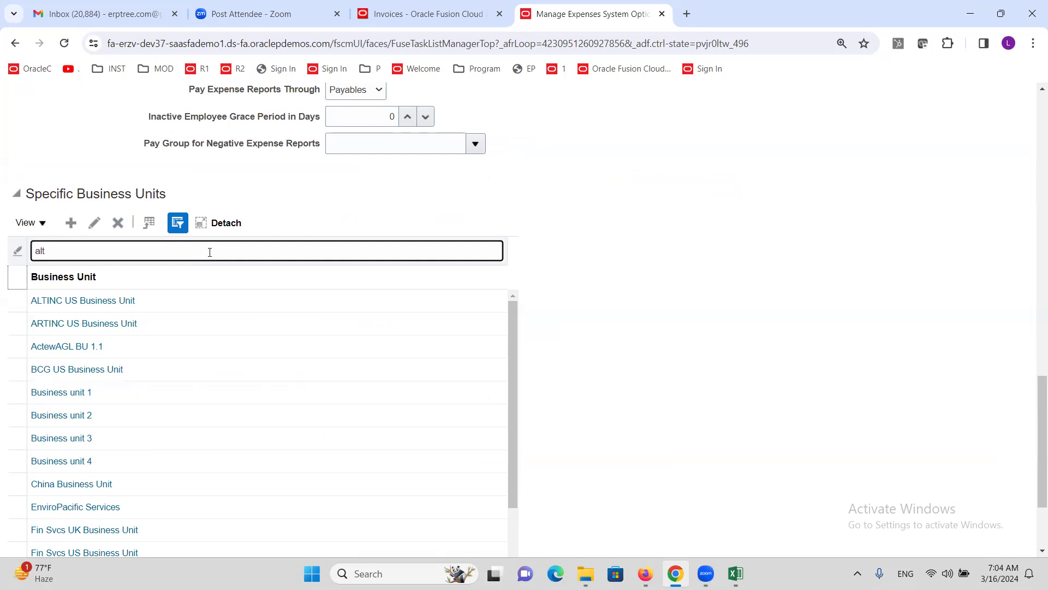
key("Return")
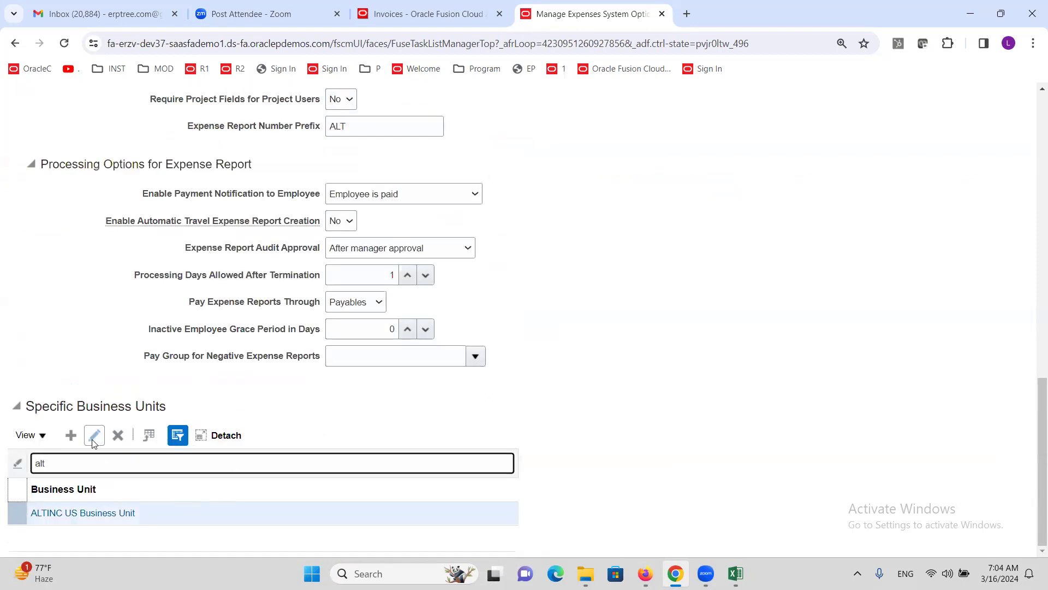
left_click(93, 437)
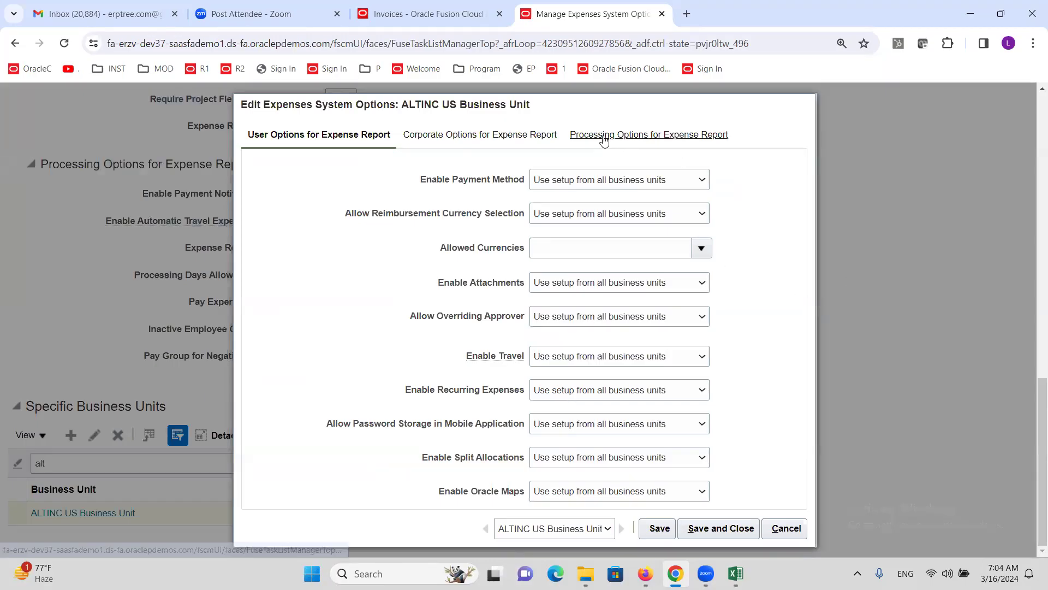
left_click(624, 139)
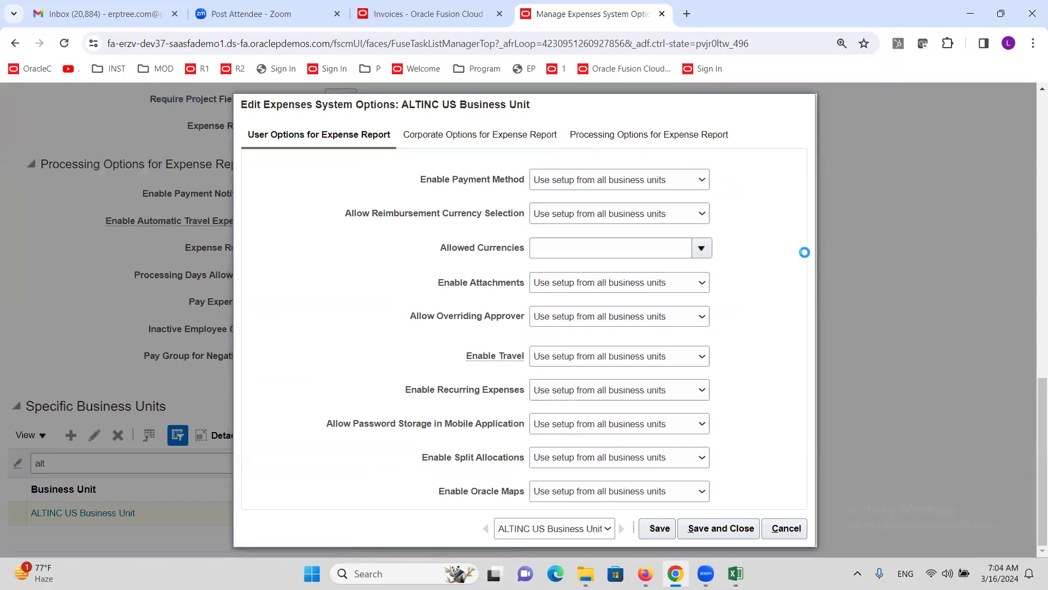
scroll(732, 487, "down", 1)
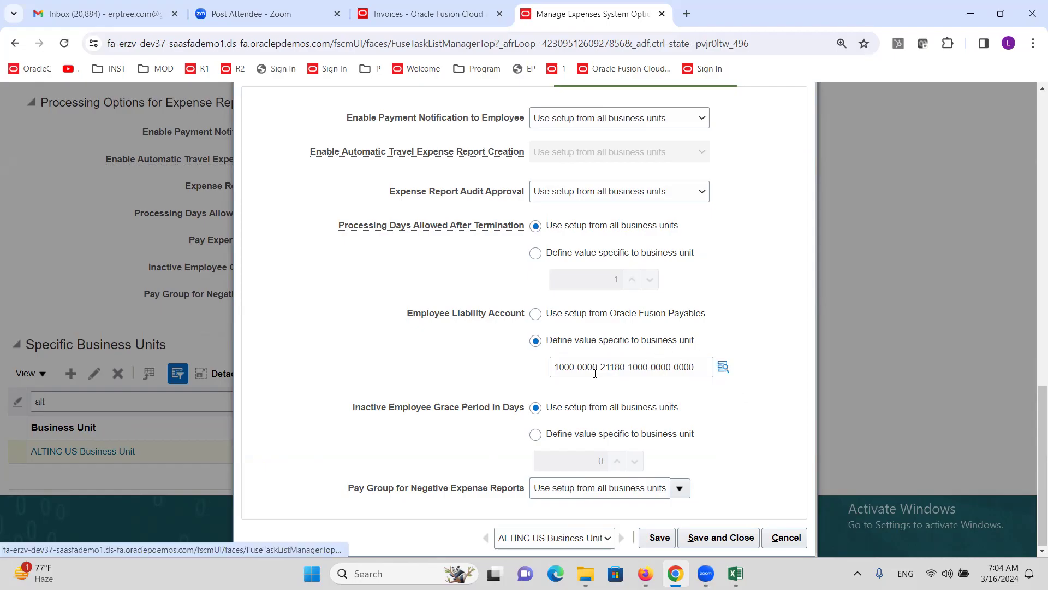
mouse_move(595, 372)
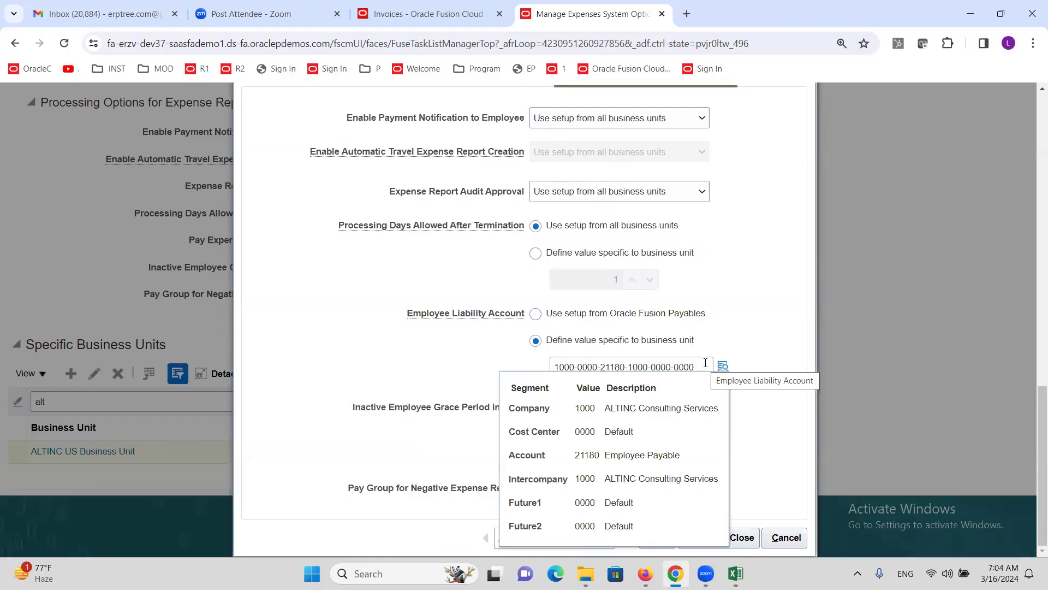
left_click(536, 315)
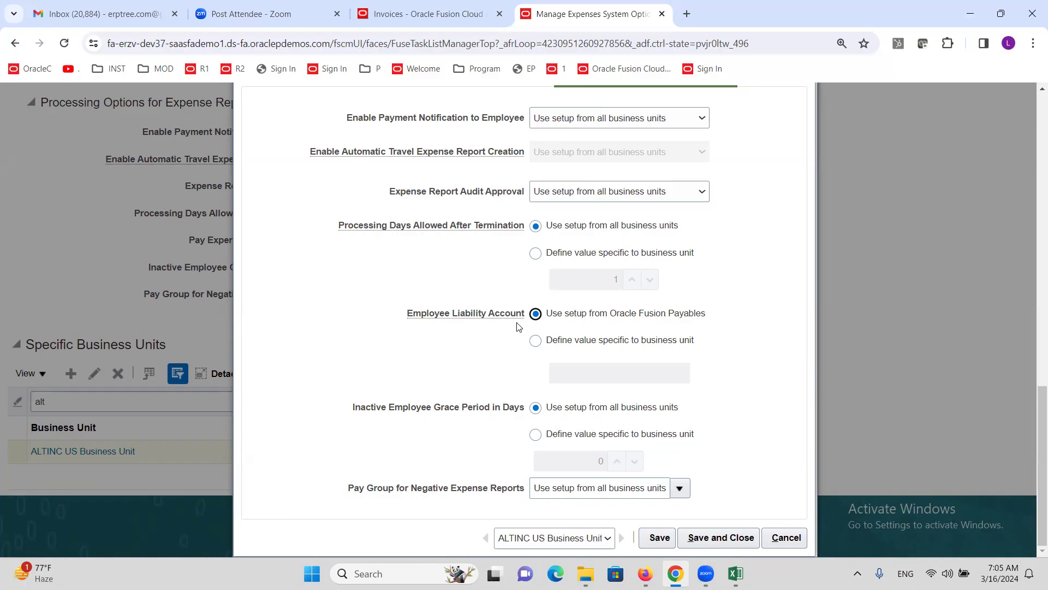
left_click(536, 343)
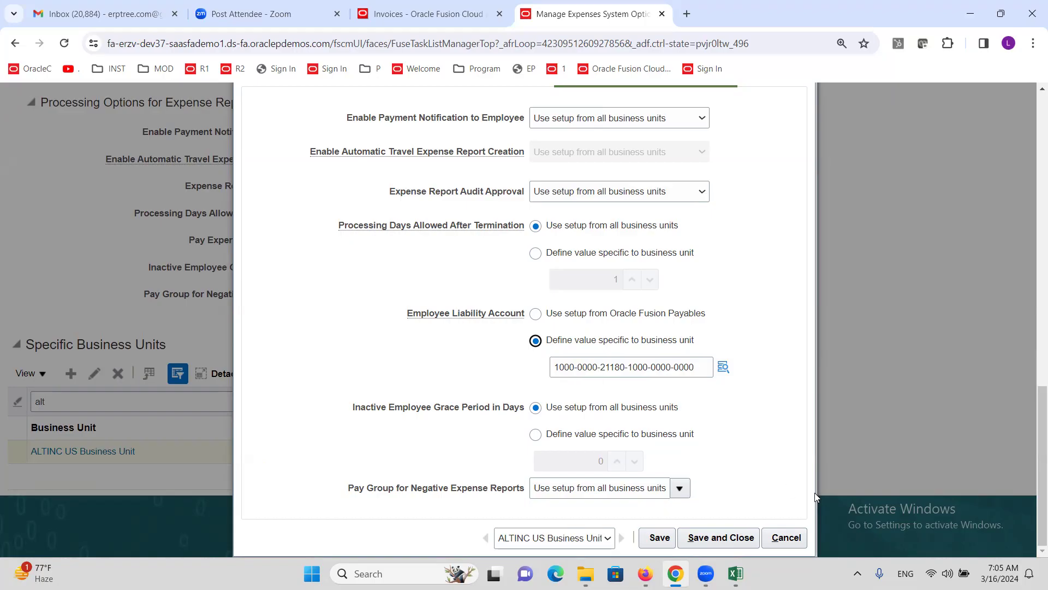
left_click(791, 538)
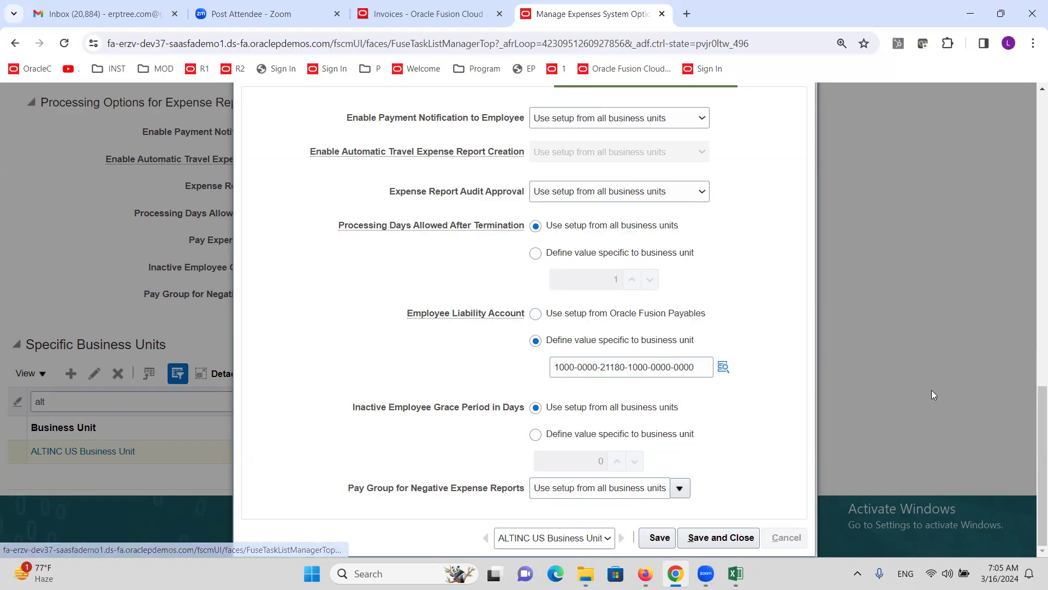
scroll(702, 446, "up", 4)
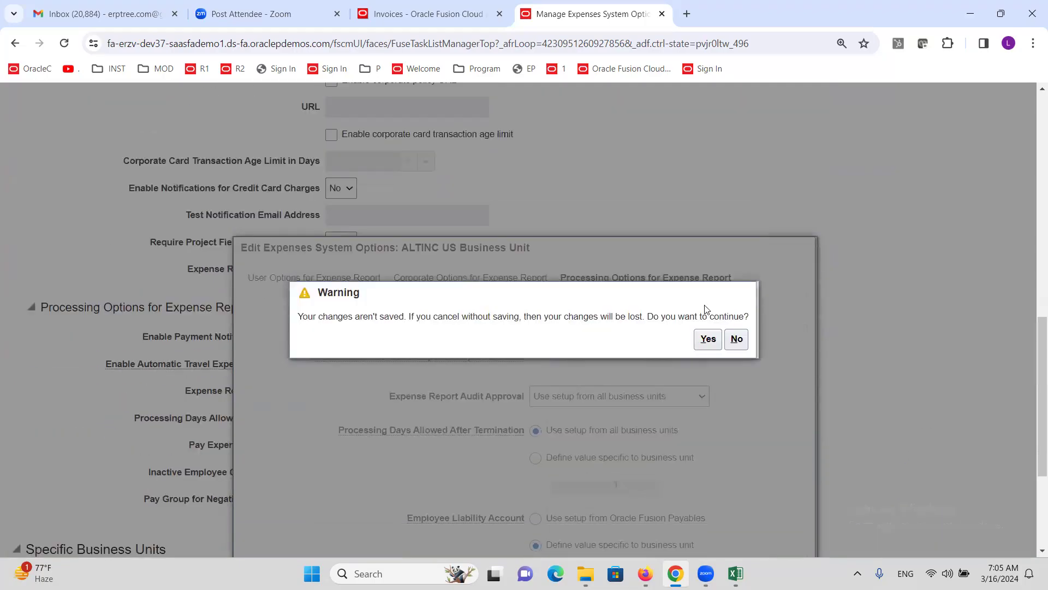
left_click(706, 339)
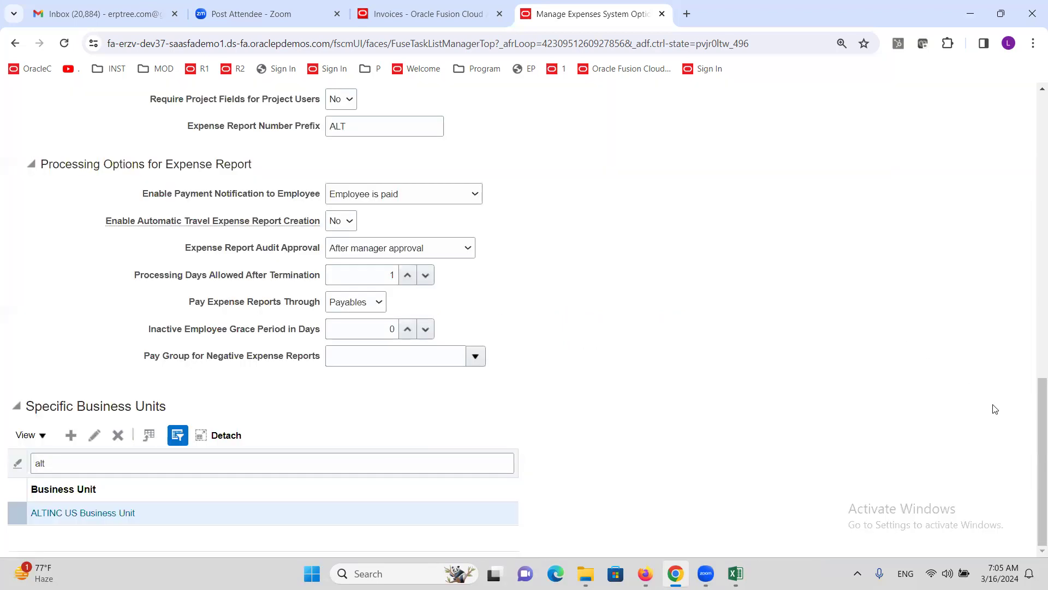
Step: Close the expenses options tab, the Accounting Lines dialog, and the invoice unsaved, then switch to Excel
left_click(662, 14)
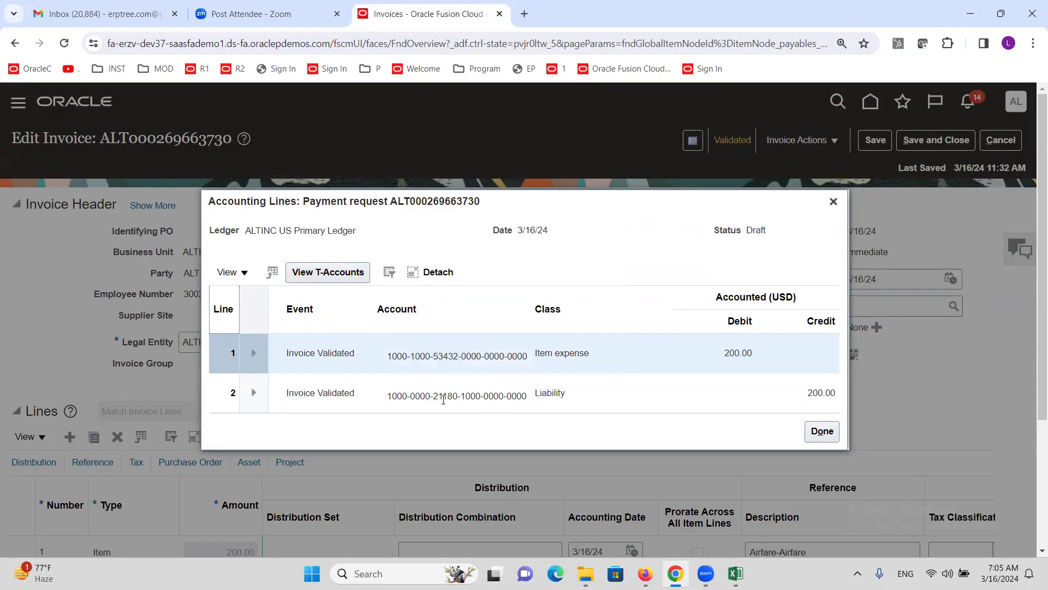
mouse_move(445, 401)
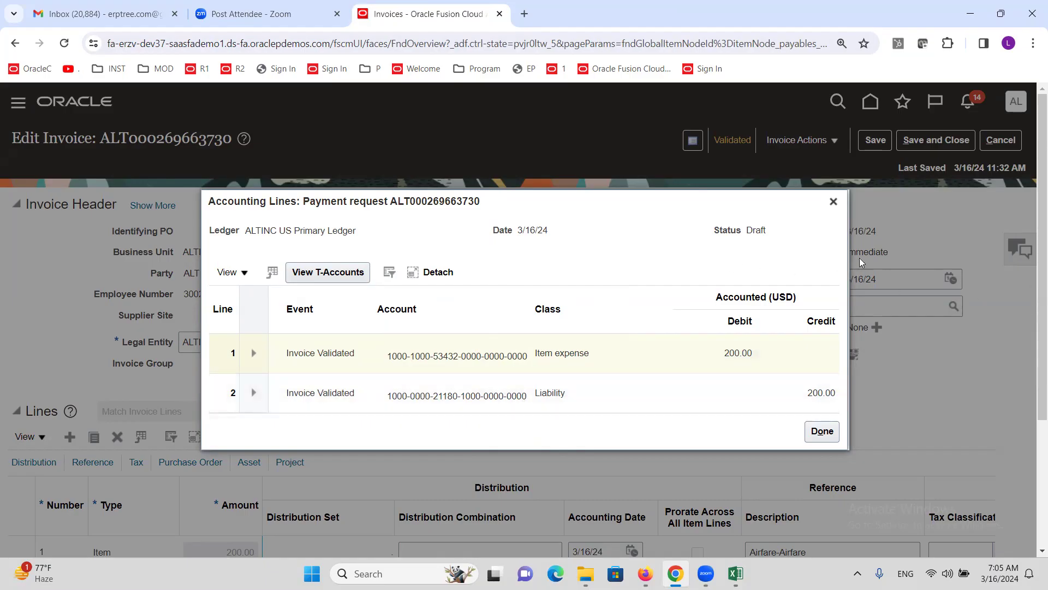
left_click(834, 202)
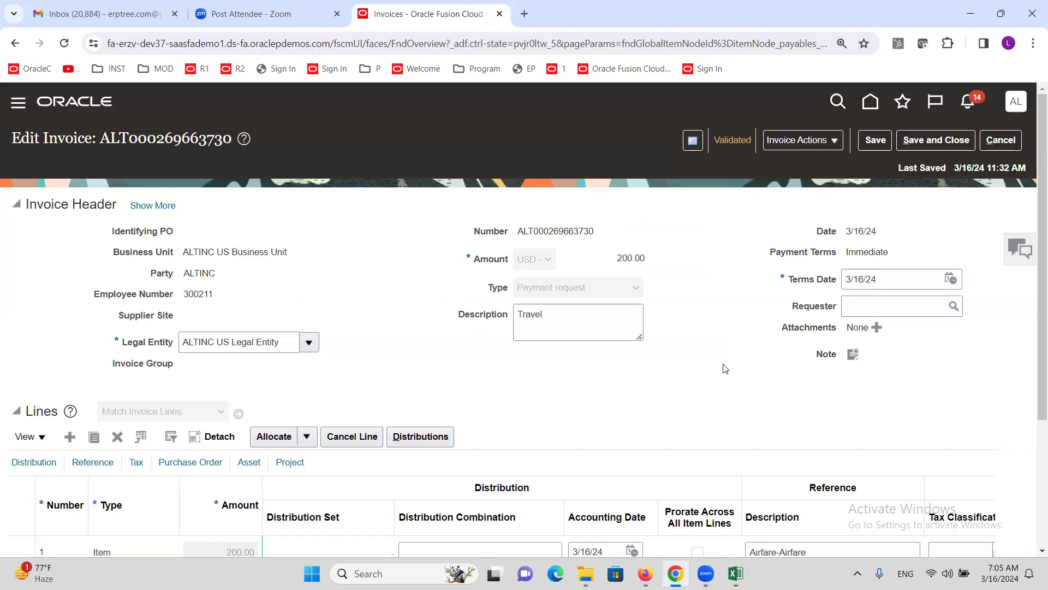
left_click(1001, 140)
left_click(735, 574)
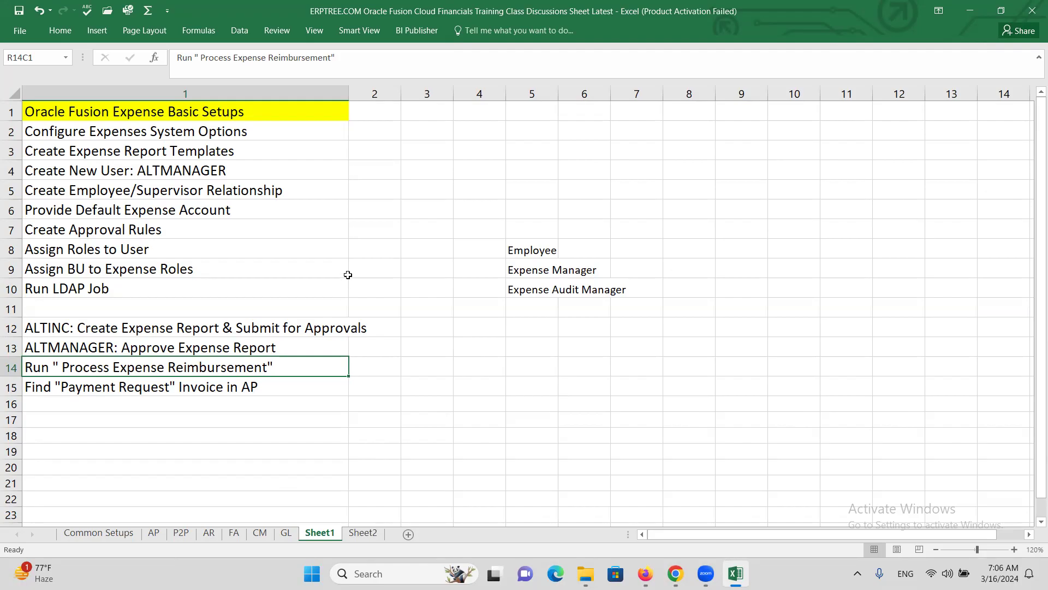
Step: Show Sheet2's Oracle Fusion Tax Basic Setups checklist zoomed to 140%
left_click(363, 533)
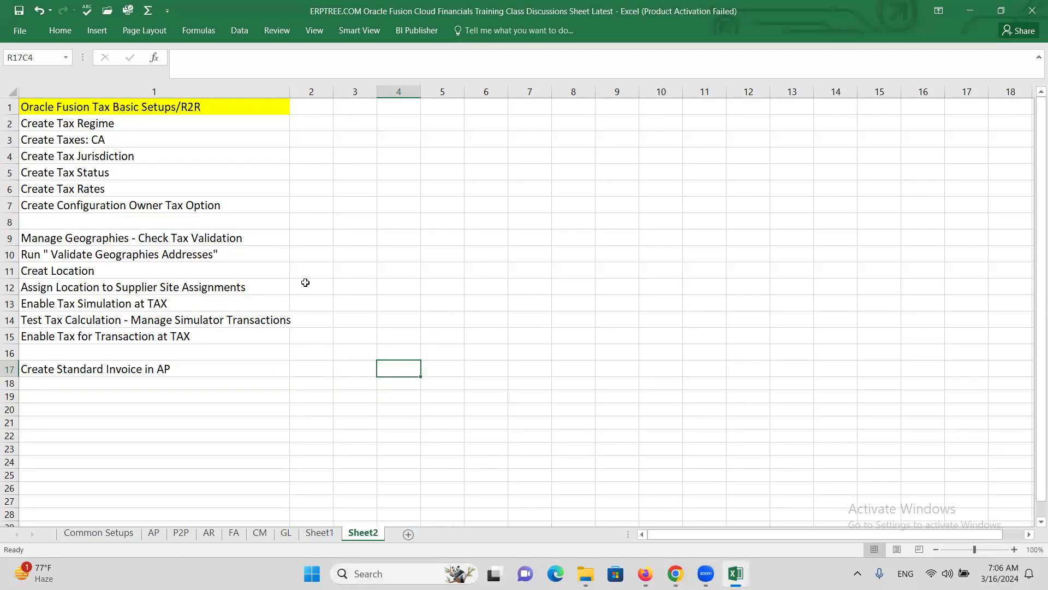
left_click(1014, 550)
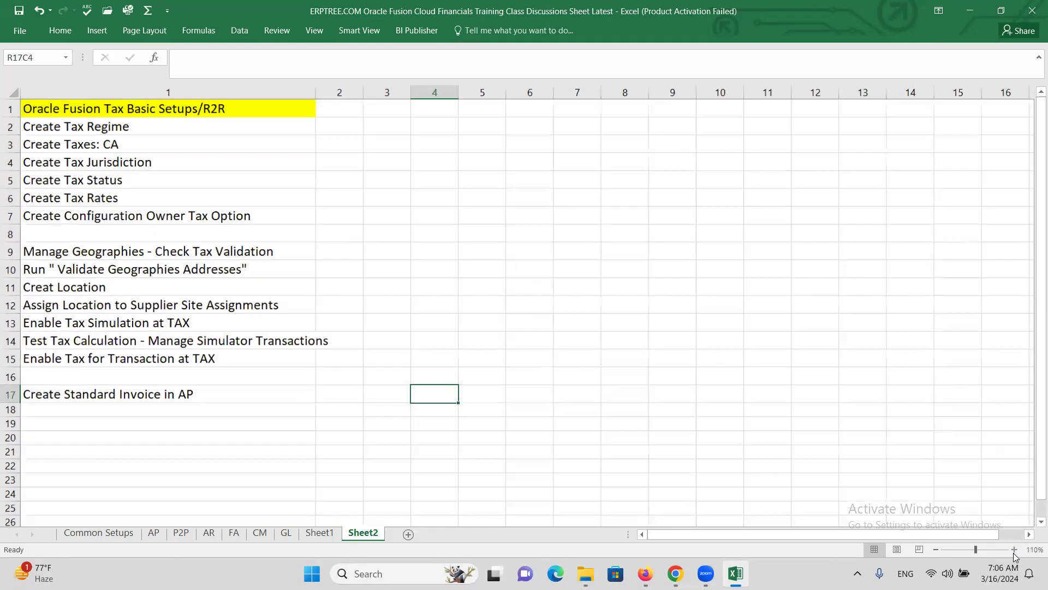
left_click(1014, 550)
left_click(1014, 550)
left_click(1014, 550)
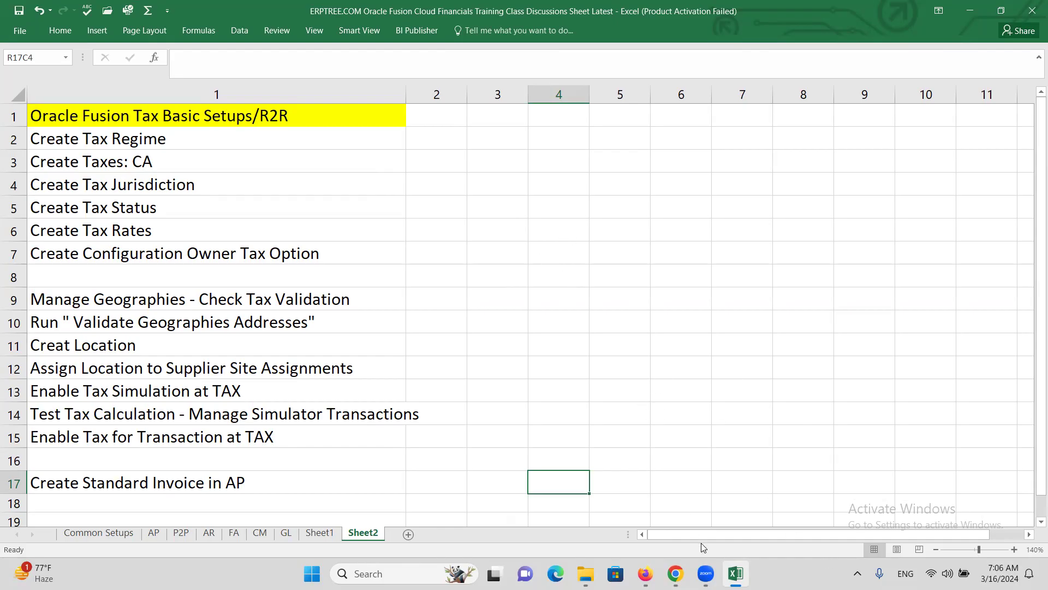
mouse_move(736, 573)
left_click(317, 534)
Step: On Sheet1, enter A, B, C, D upward from R8C10 to R5C10 and 3 in R5C12
left_click(729, 249)
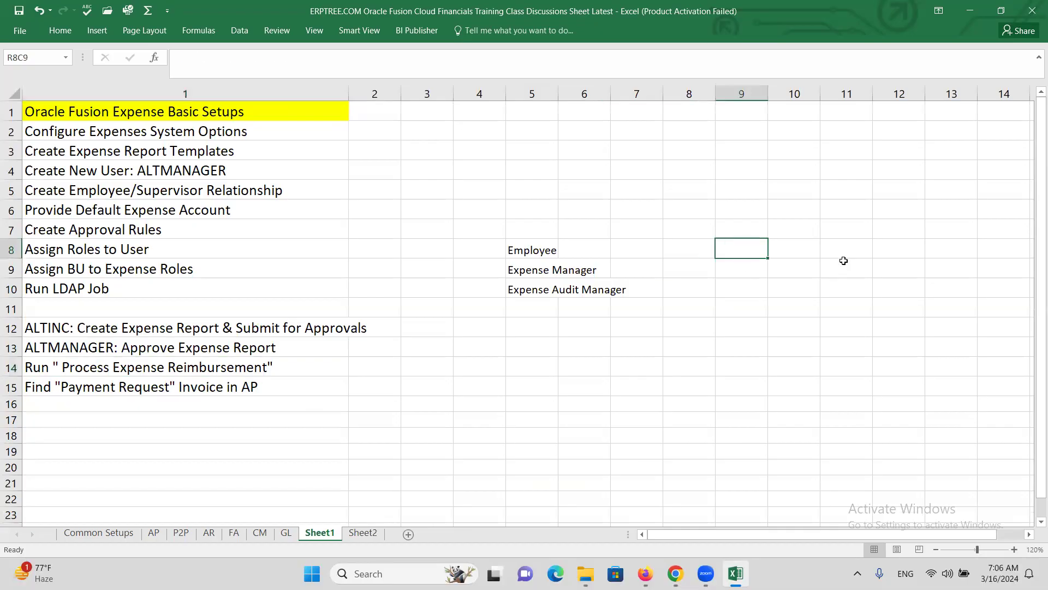
left_click(801, 252)
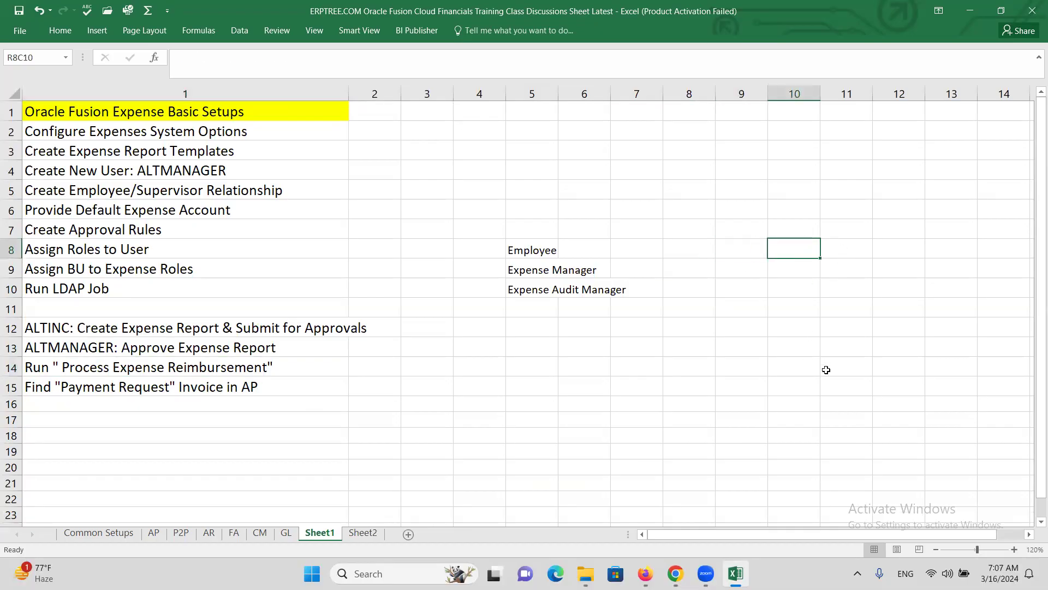
type("A")
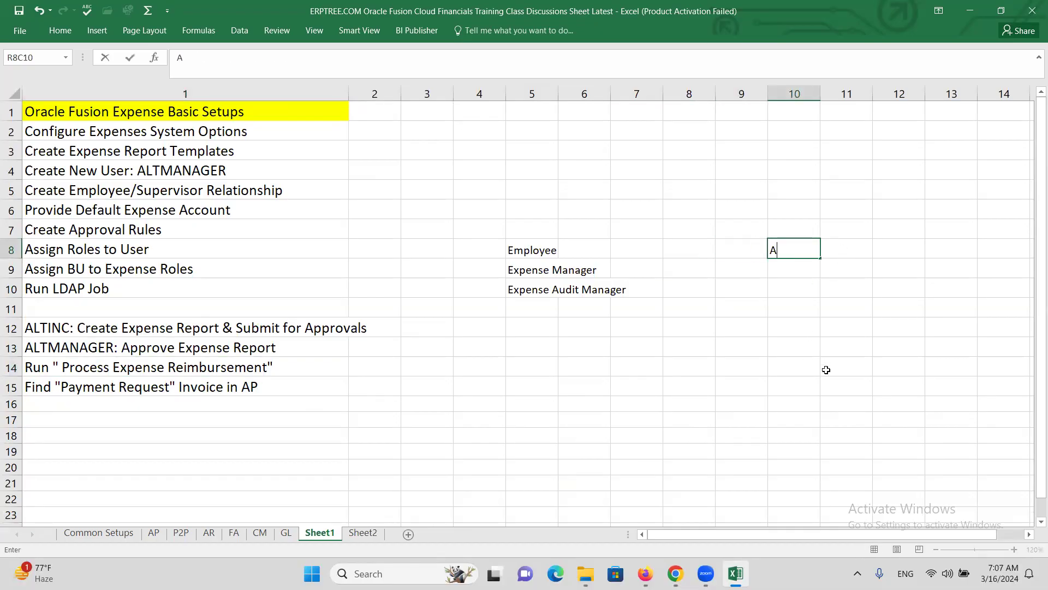
key("Up")
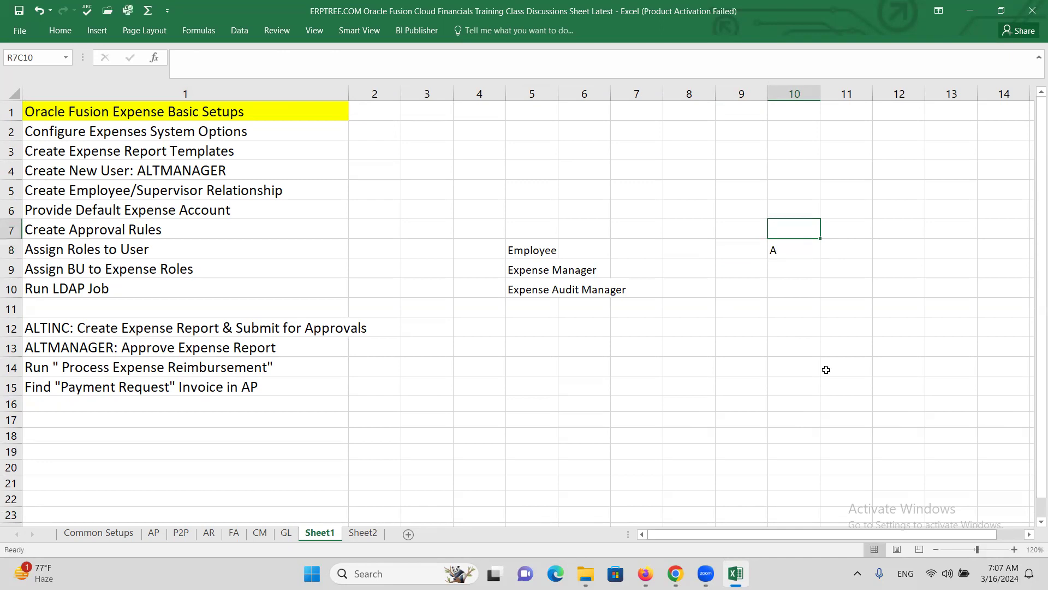
type("B")
key("Up")
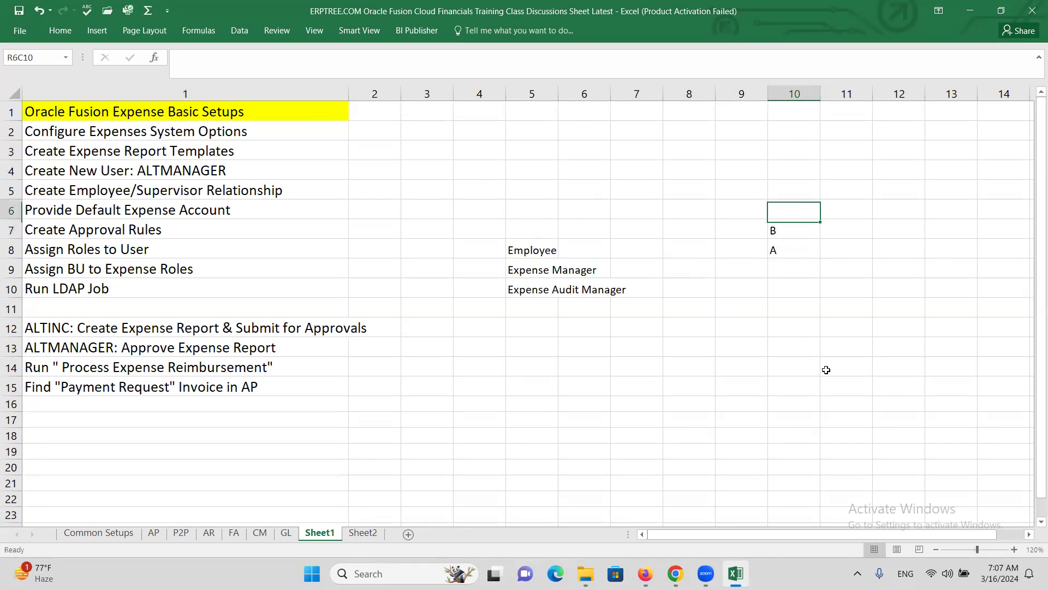
type("C")
left_click(791, 318)
left_click(793, 254)
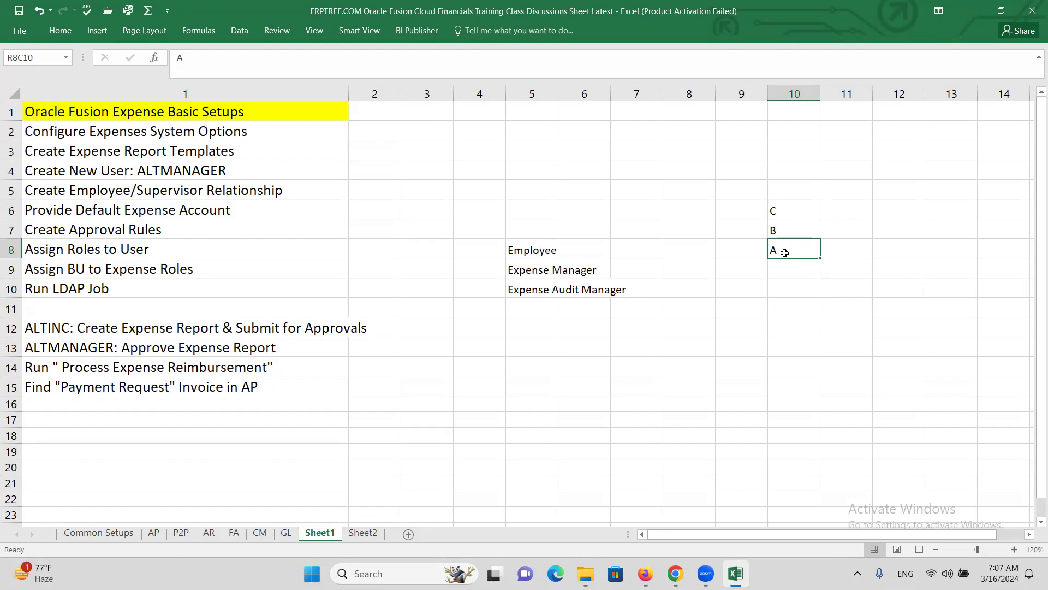
left_click(780, 193)
type("D")
left_click(898, 195)
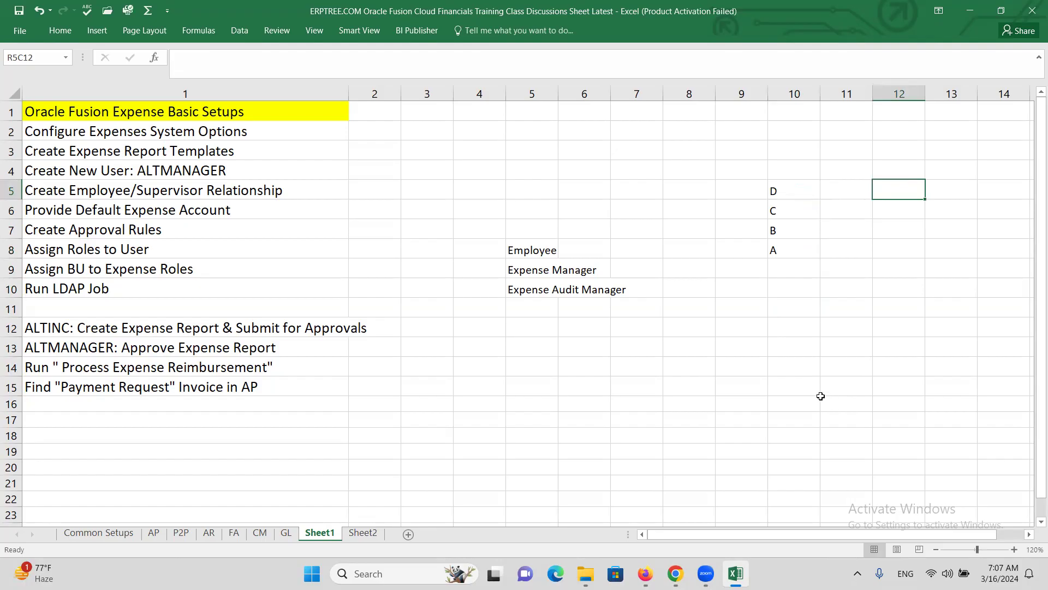
type("3")
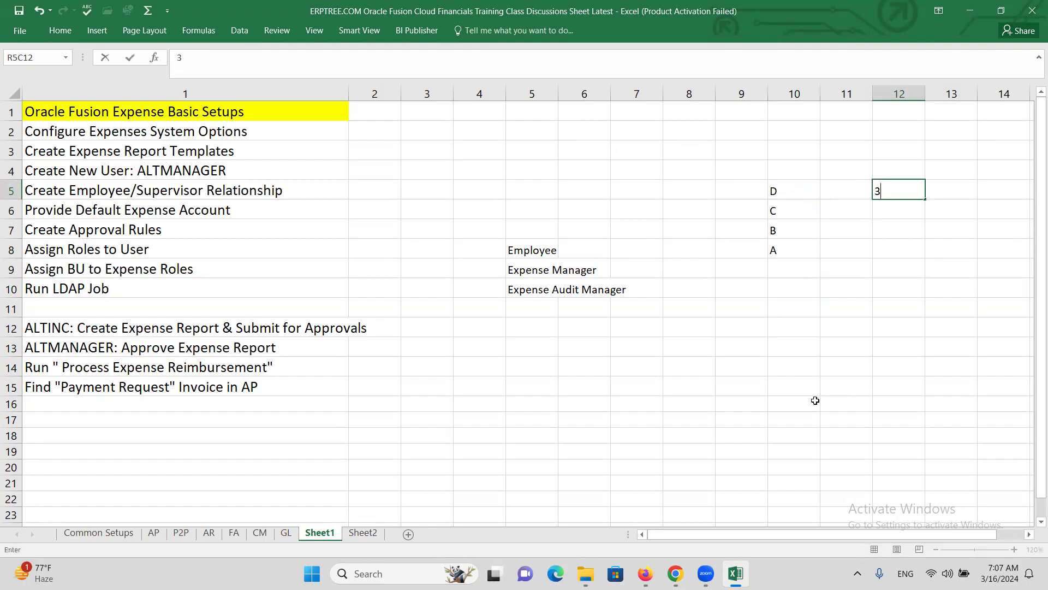
left_click(801, 333)
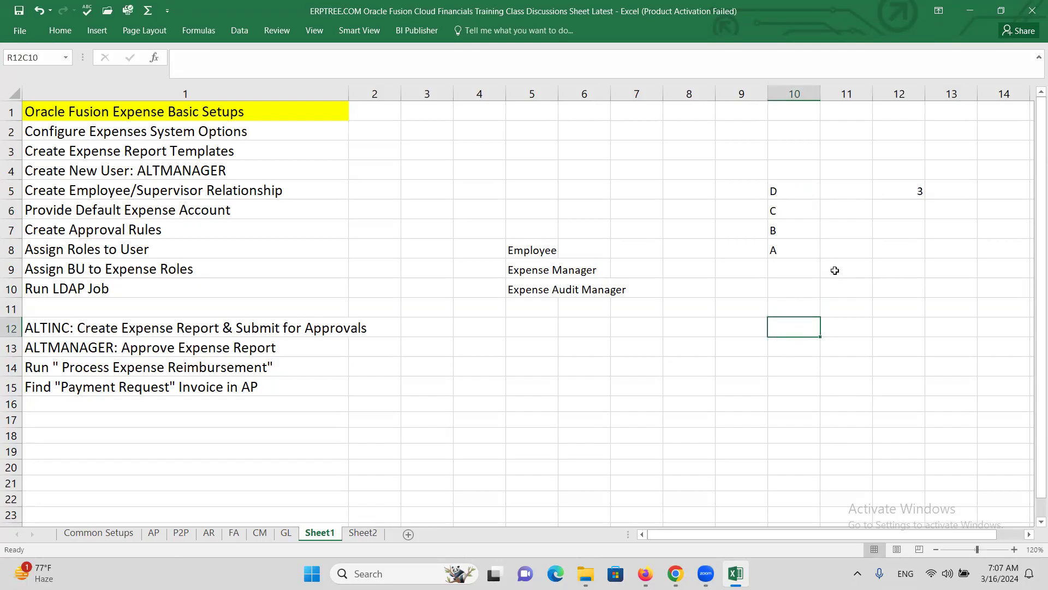
Step: Review the A–D labels and the 3, then return to the Oracle Invoices window
left_click(796, 246)
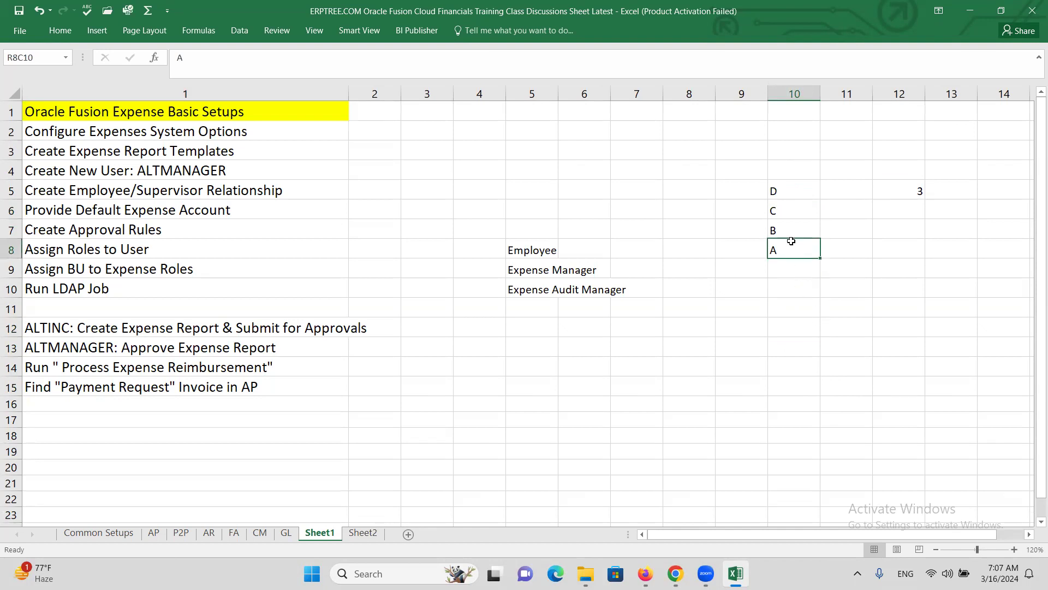
left_click(775, 229)
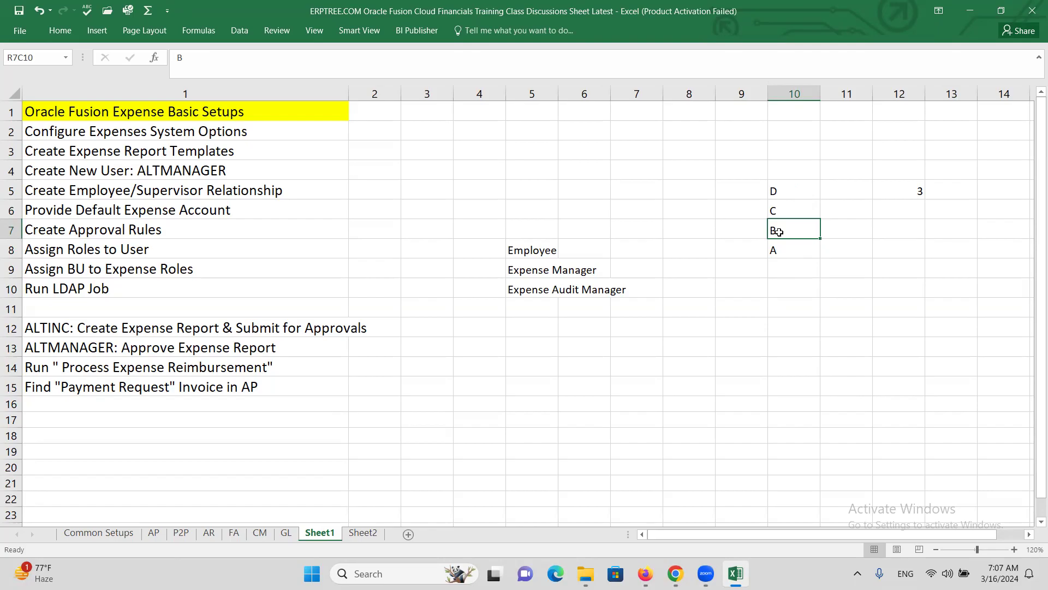
left_click(775, 211)
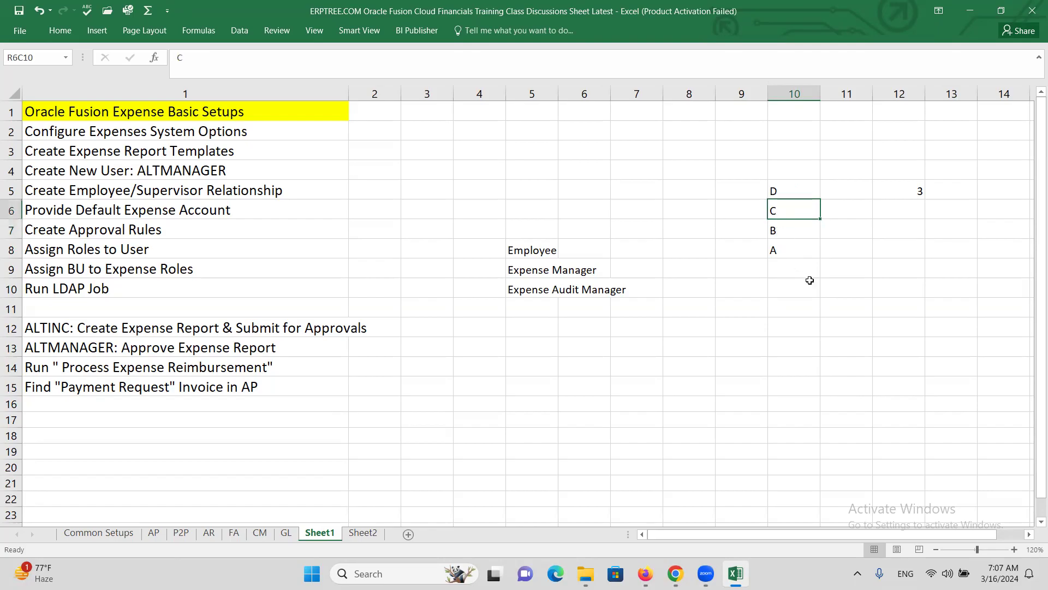
left_click(782, 193)
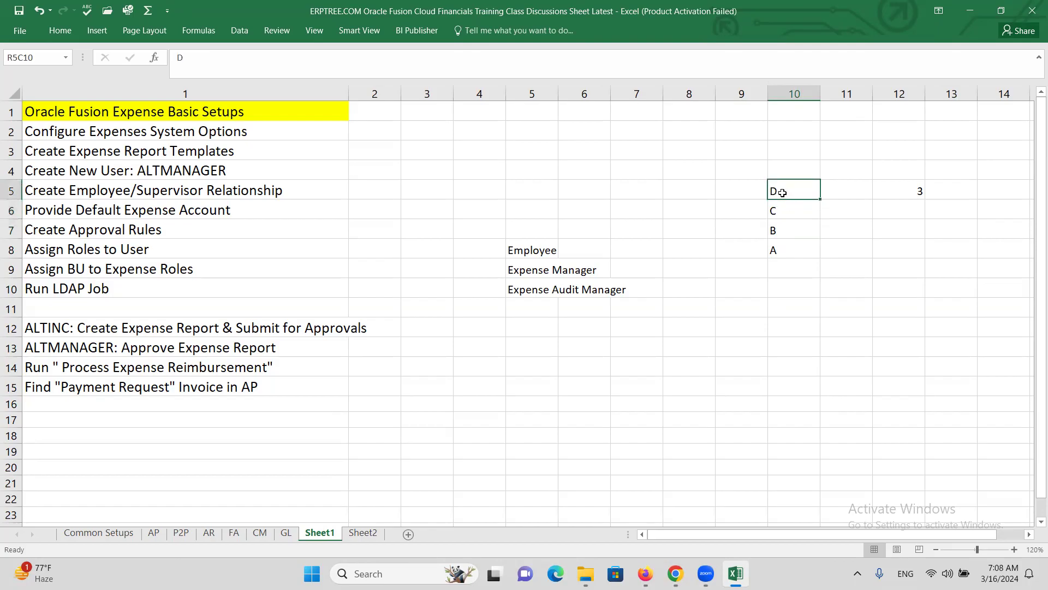
left_click(918, 190)
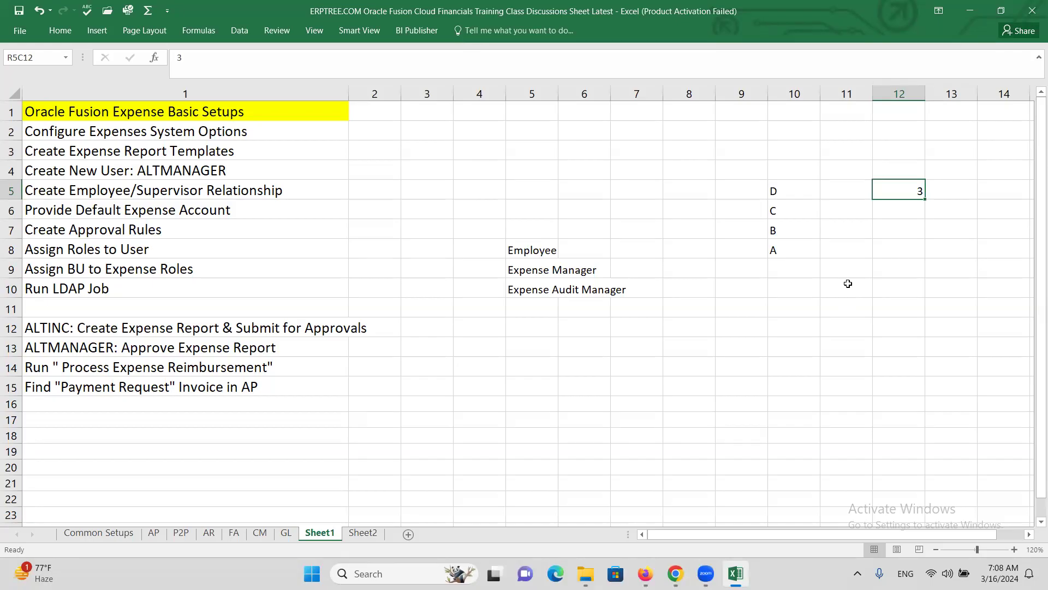
left_click(807, 252)
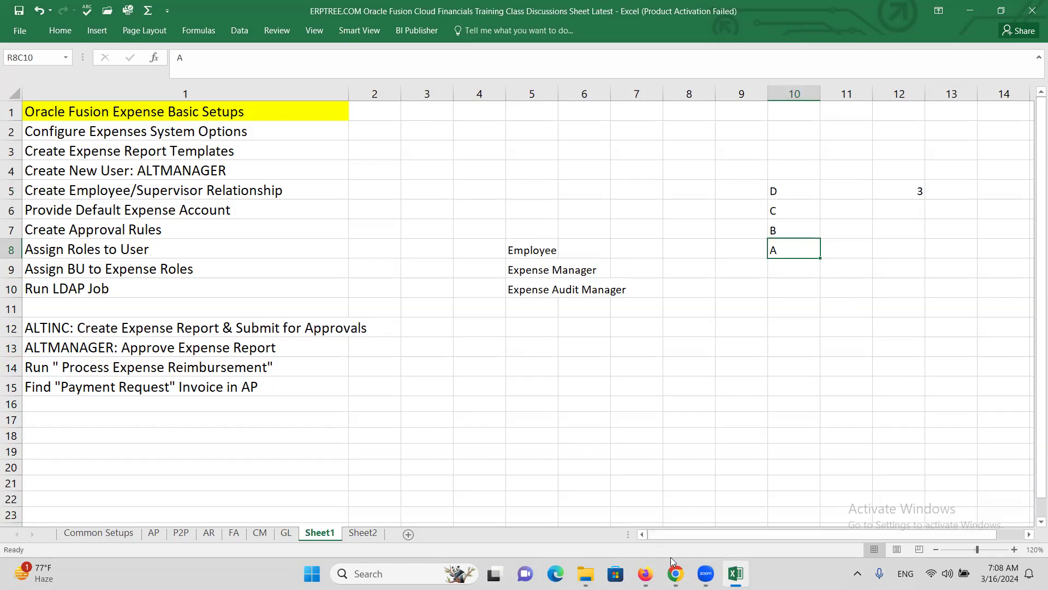
mouse_move(674, 568)
left_click(639, 532)
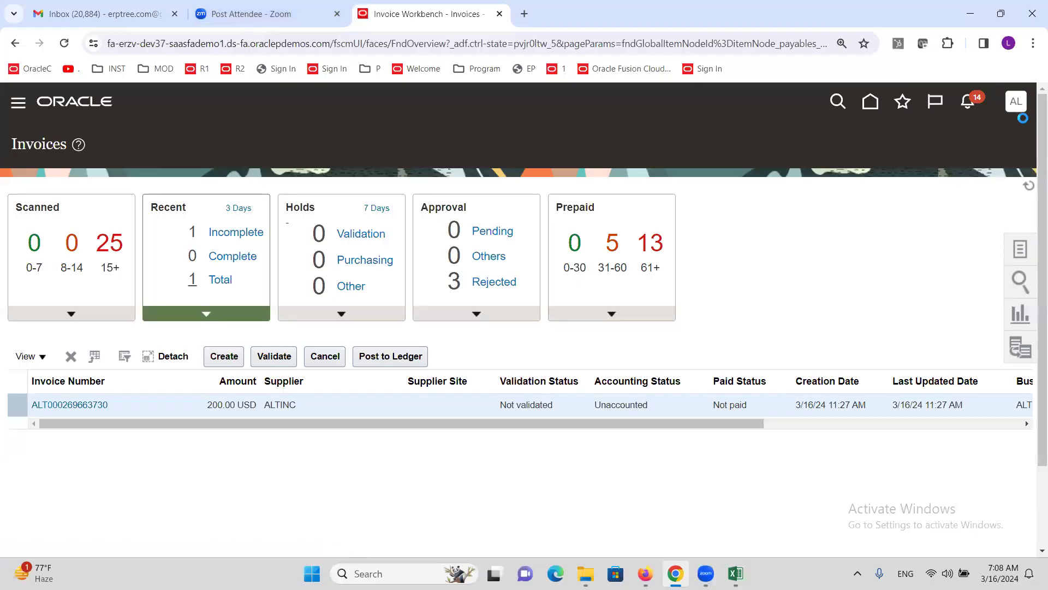
Step: In Setup and Maintenance, search tasks for 'Approval G' and open Manage Approval Groups
left_click(1017, 103)
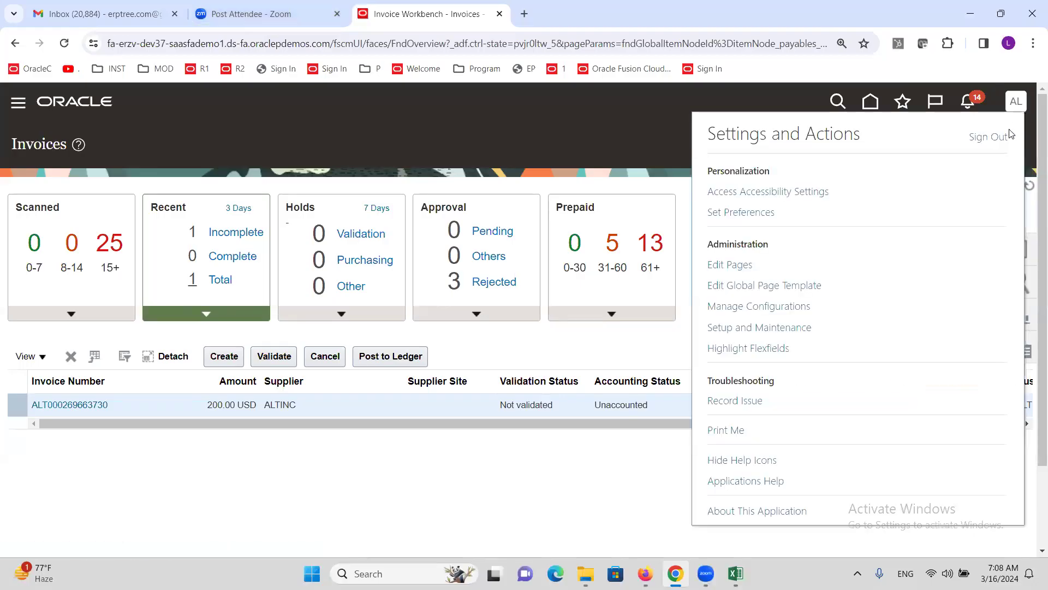
left_click(757, 326)
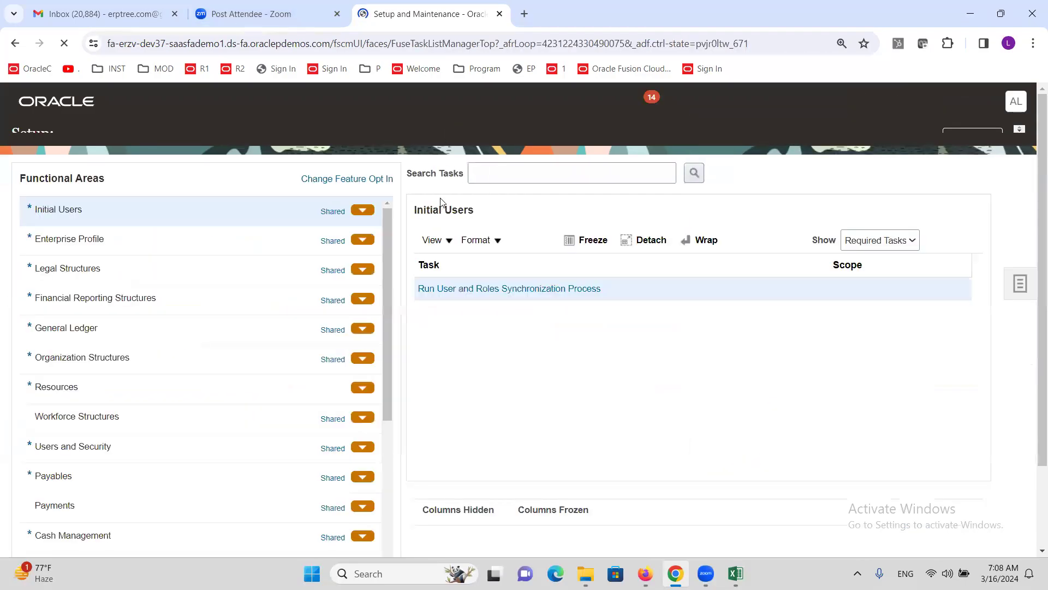
left_click(520, 190)
type("Approval G")
key("Return")
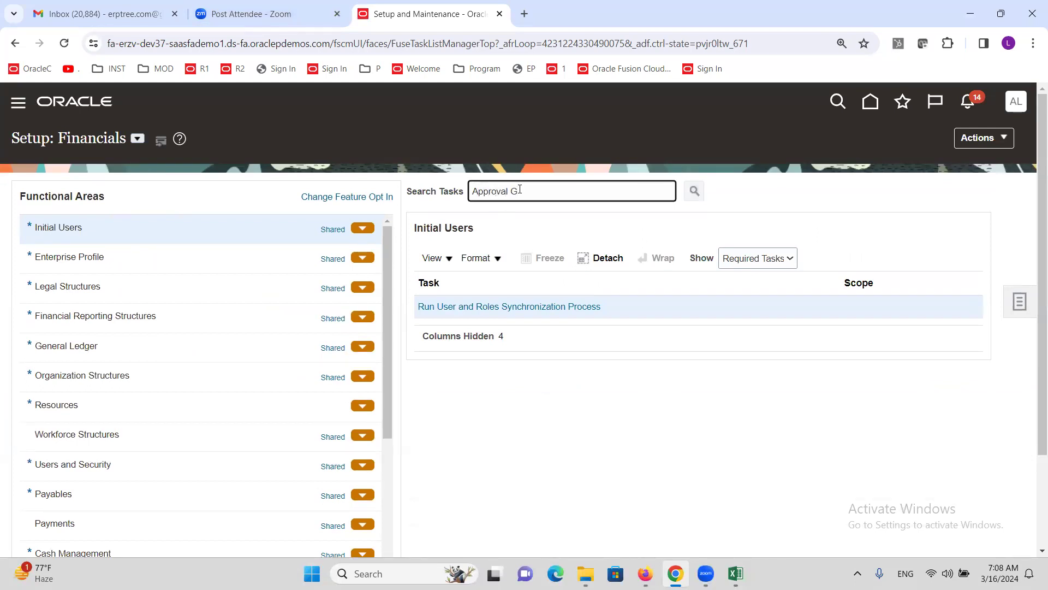
left_click(487, 309)
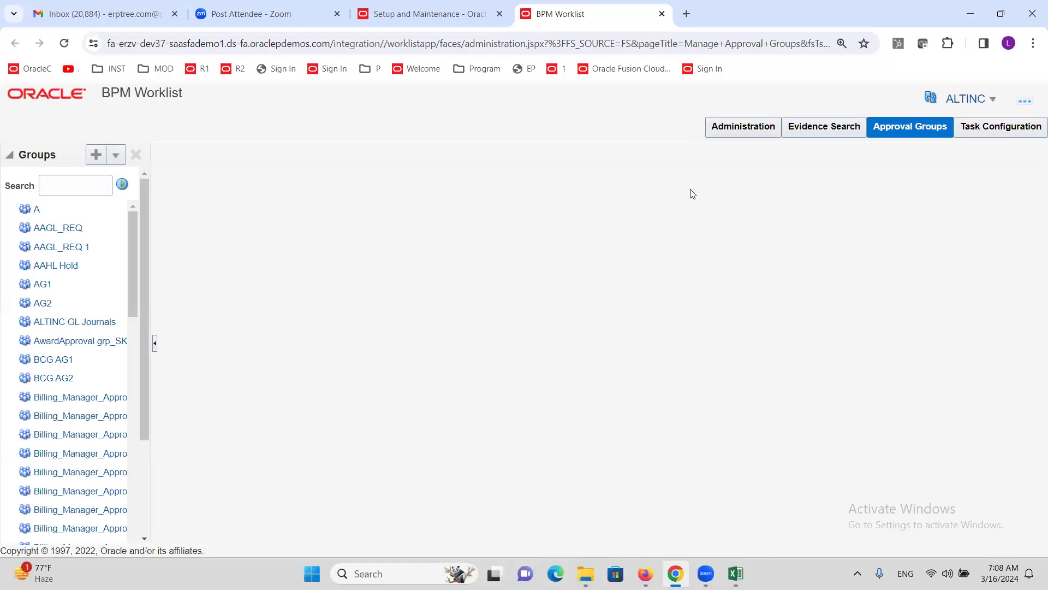
Step: In Task Configuration, search 'finExmW' and open FinExmWorkflowExpenseApproval at 90% page zoom
left_click(999, 129)
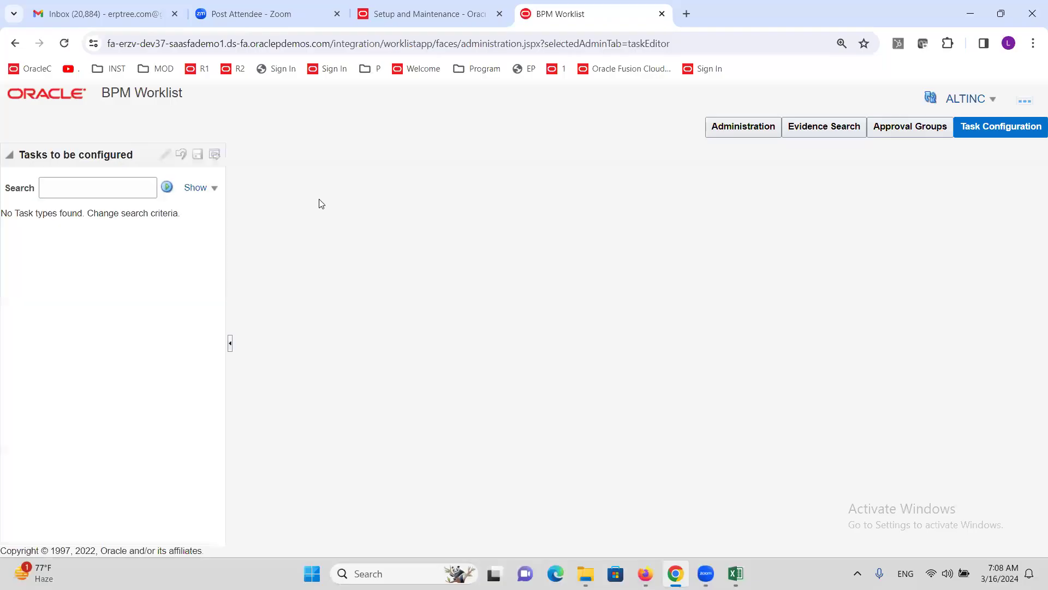
left_click(81, 196)
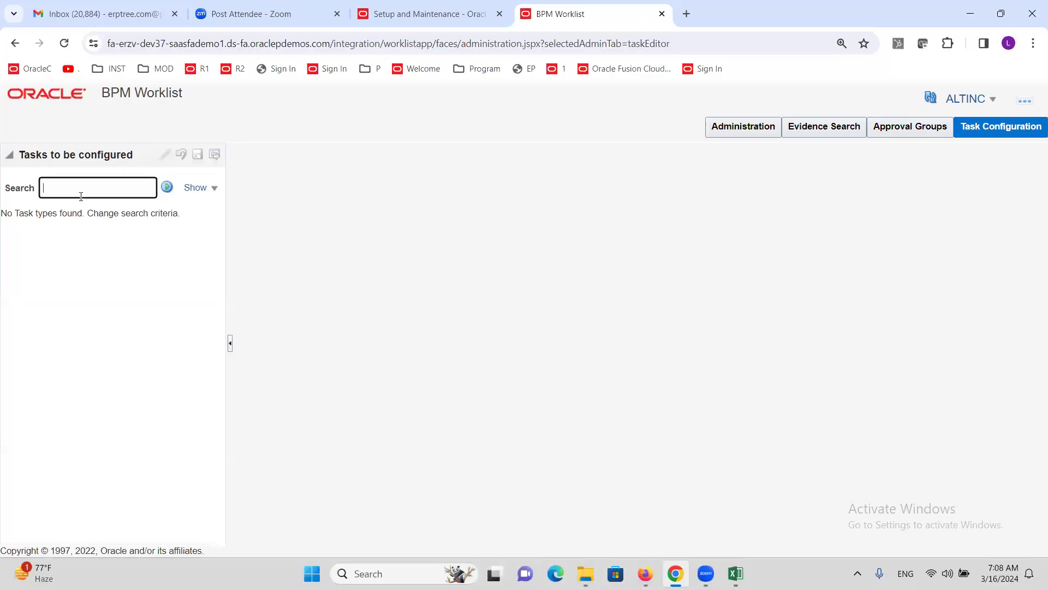
type("finExmW")
left_click(166, 187)
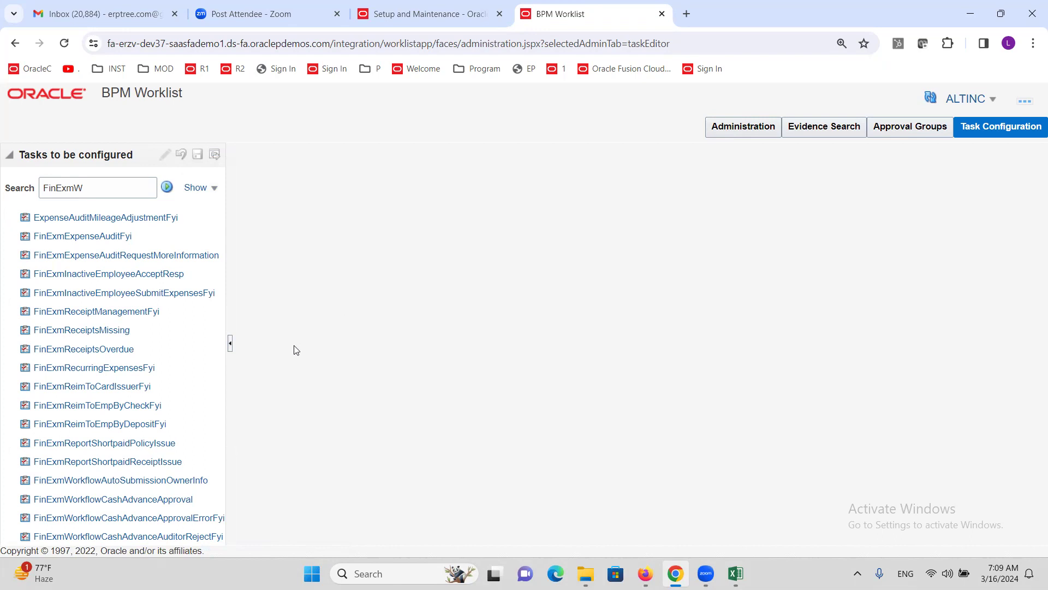
left_click(1033, 43)
left_click(940, 309)
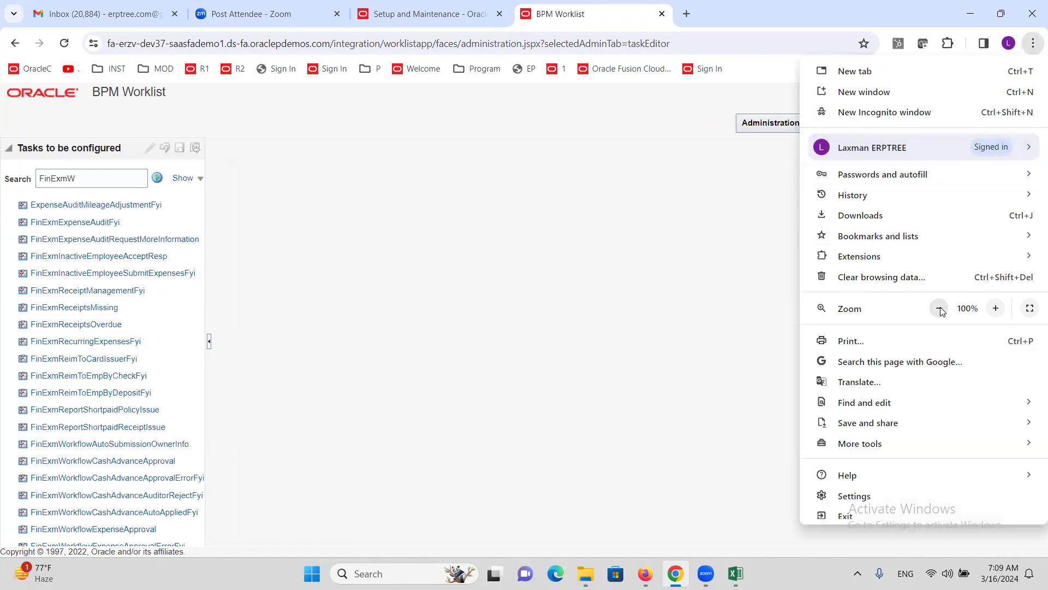
left_click(940, 309)
left_click(91, 487)
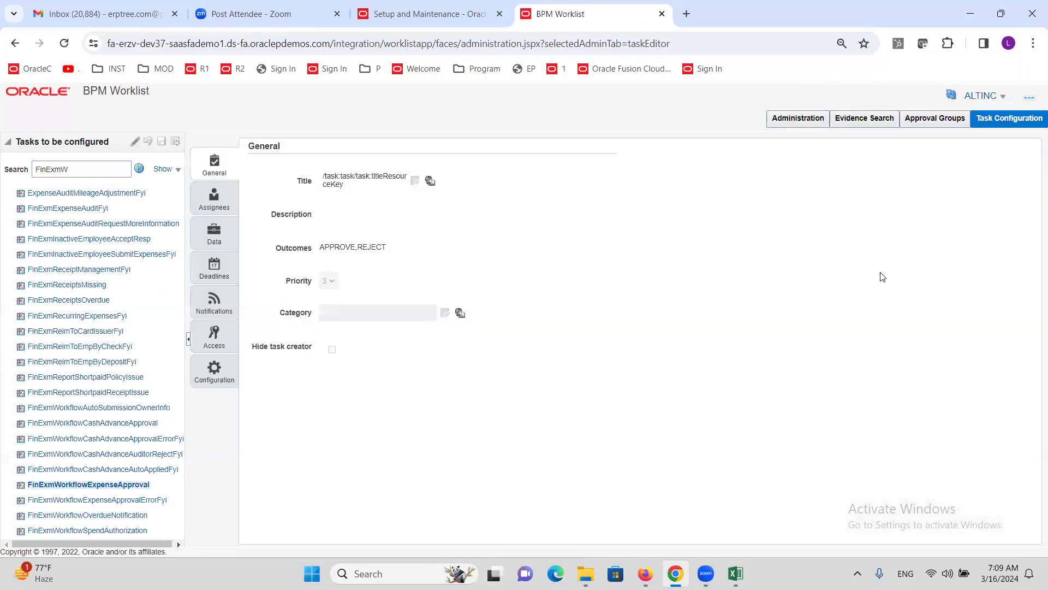
Step: At 110% zoom, review the task's Notifications, tick Enable Reminder, then close the BPM Worklist
left_click(1033, 43)
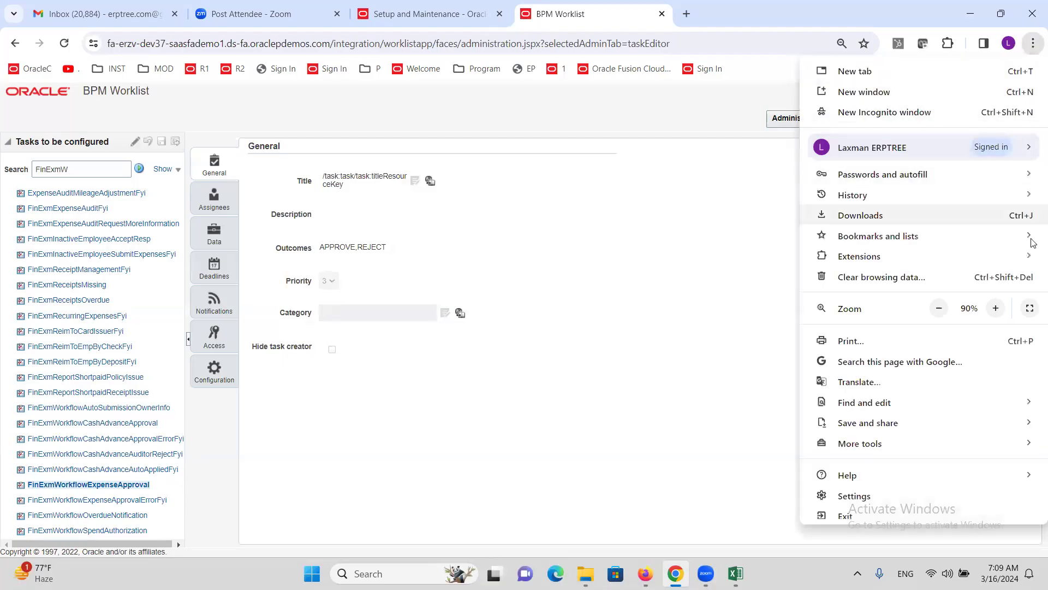
left_click(995, 308)
left_click(995, 309)
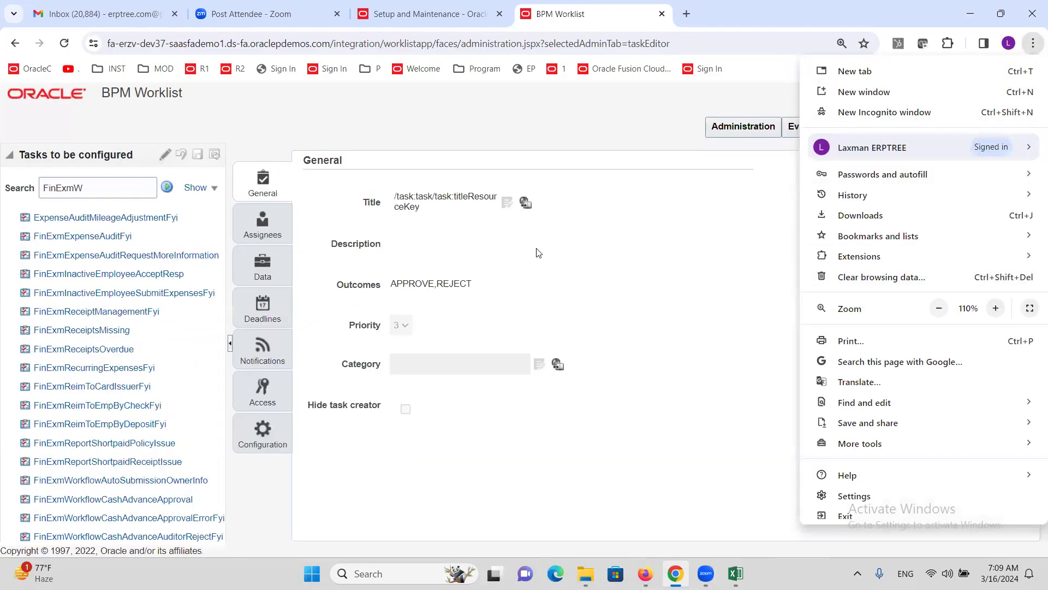
left_click(428, 477)
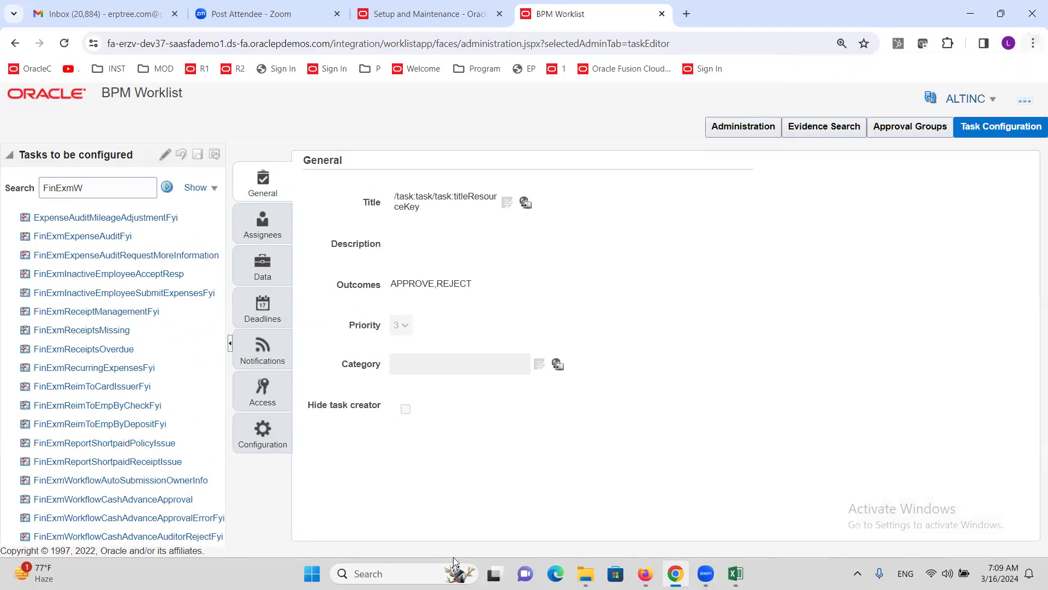
left_click(263, 352)
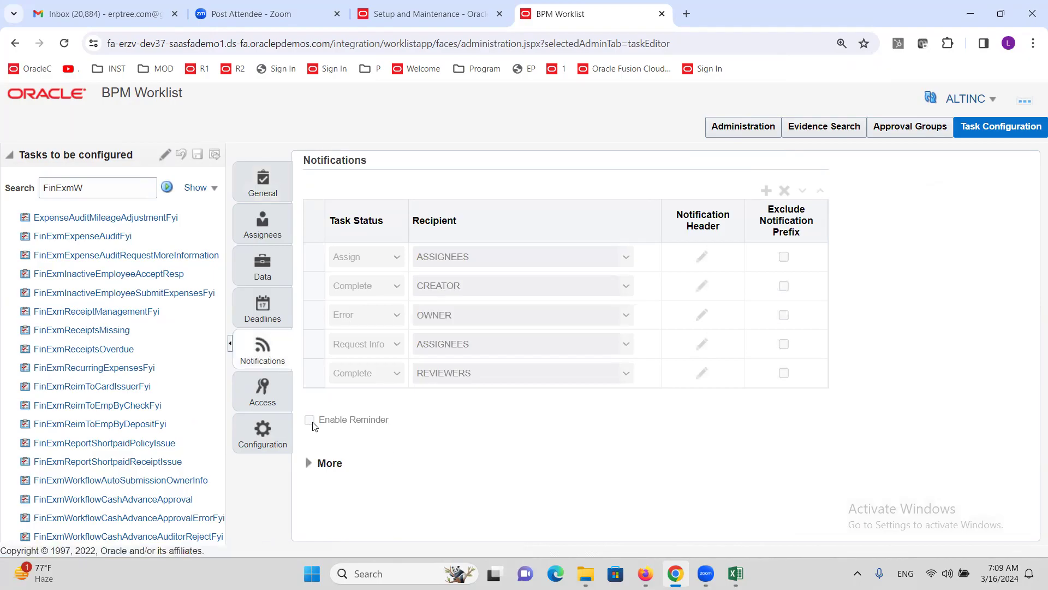
left_click(262, 186)
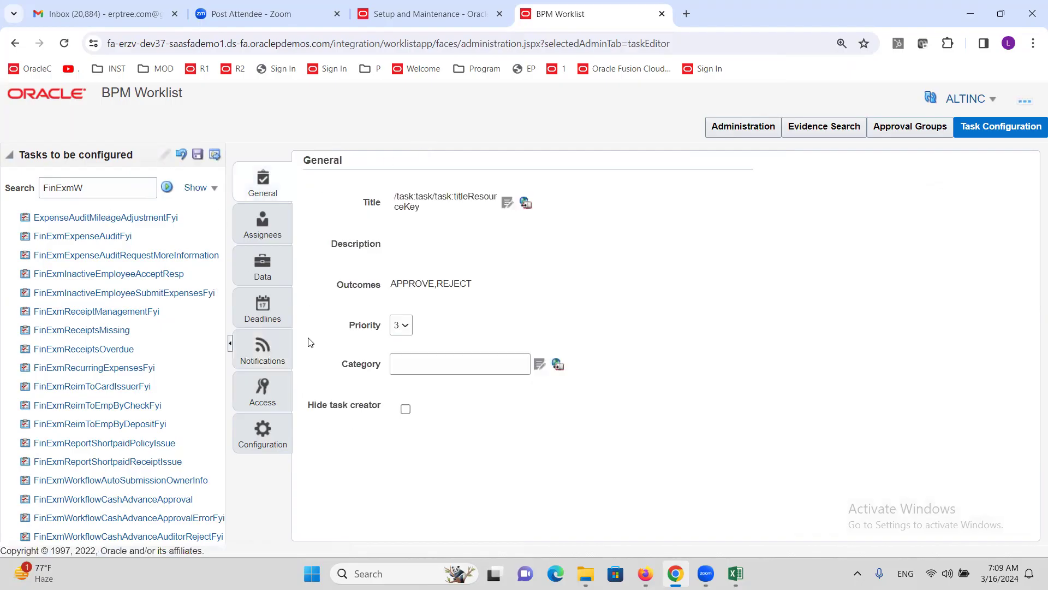
left_click(263, 350)
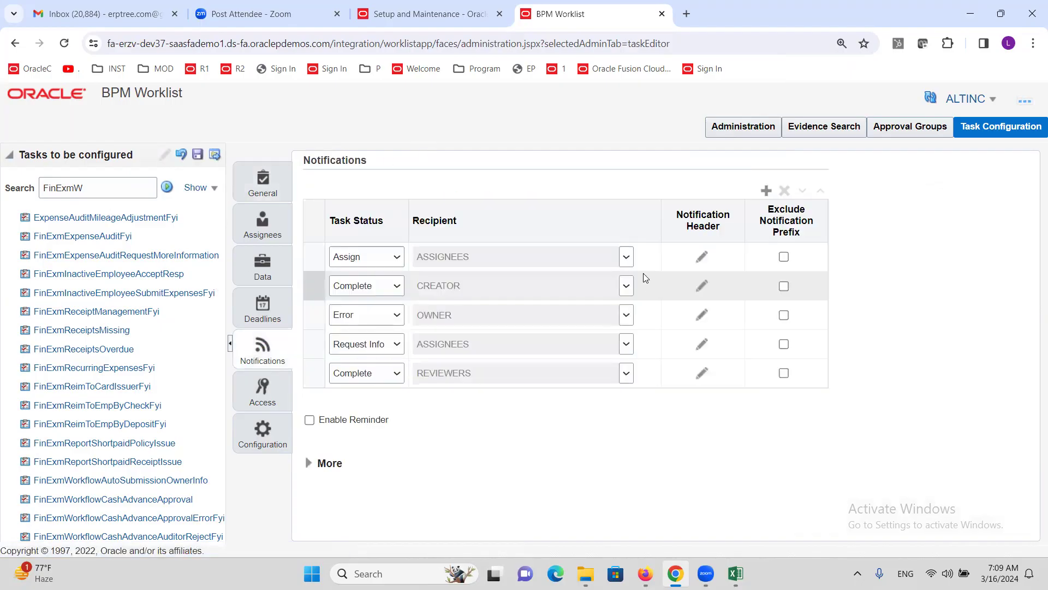
left_click(309, 420)
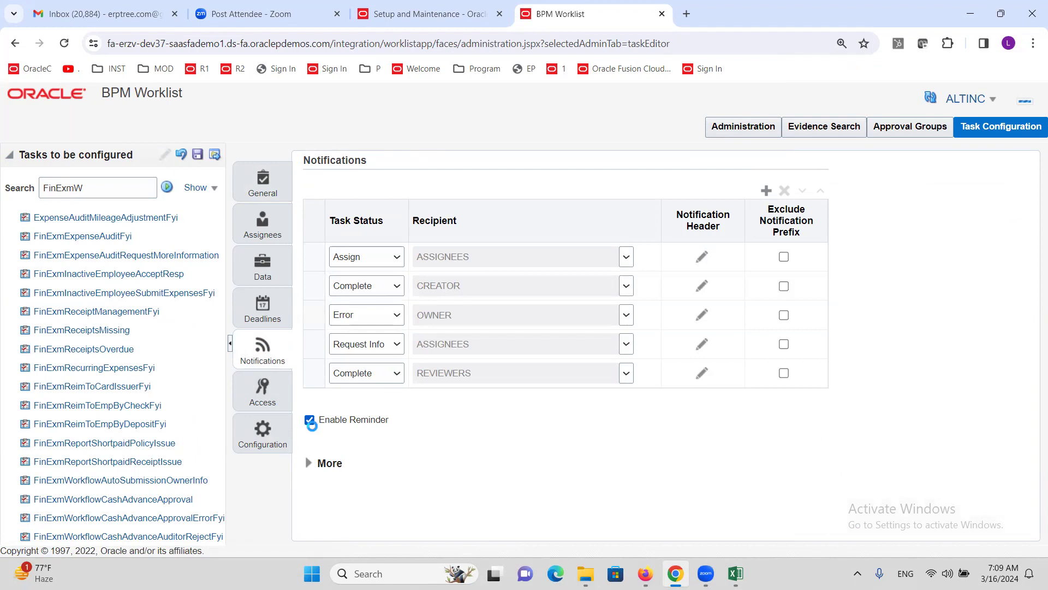
scroll(465, 428, "down", 1)
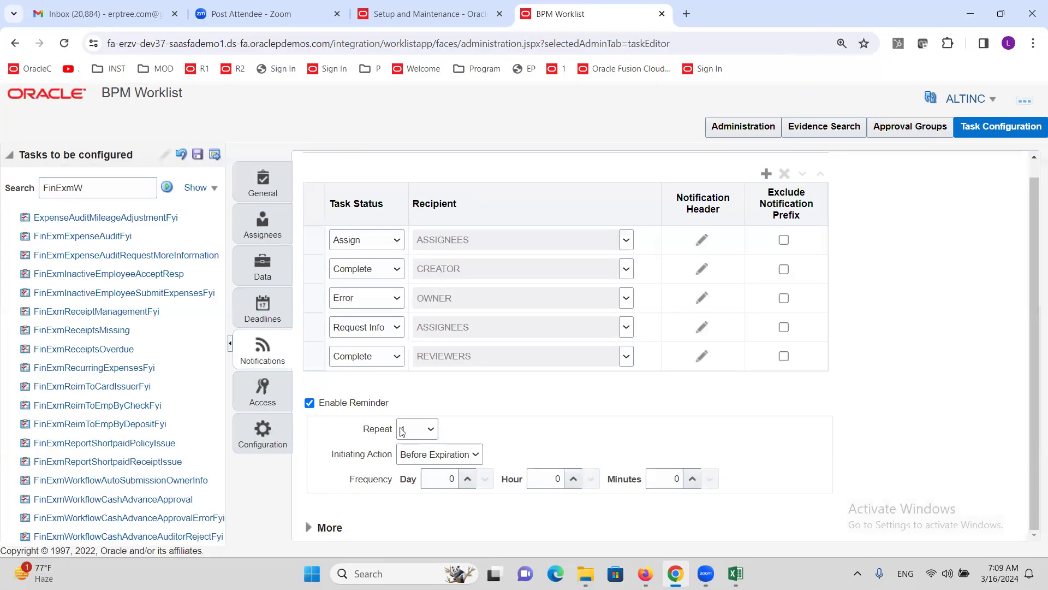
left_click_drag(350, 479, 391, 483)
scroll(857, 417, "up", 1)
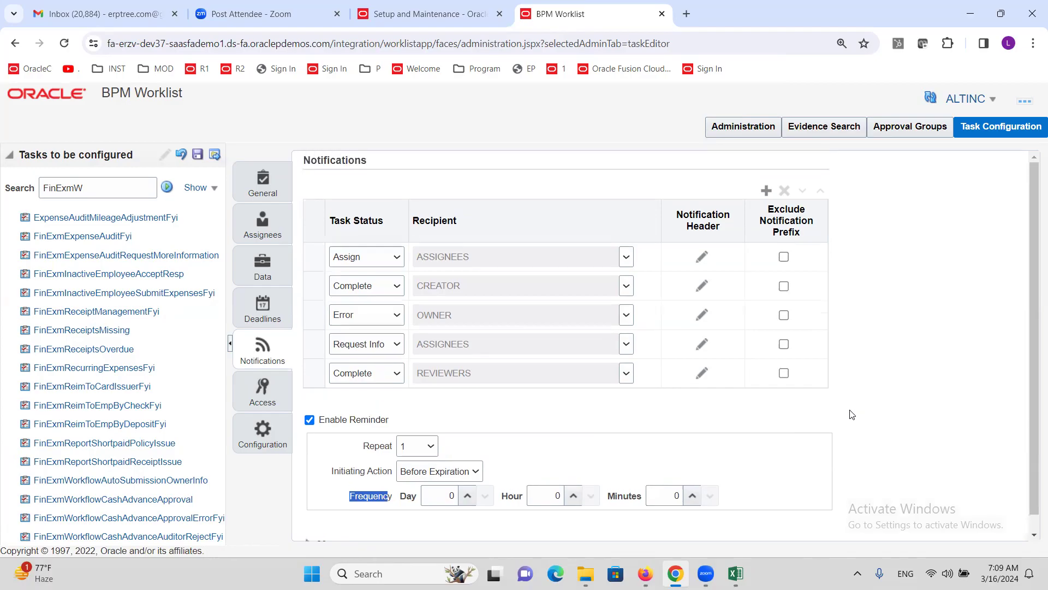
left_click(458, 10)
left_click(661, 14)
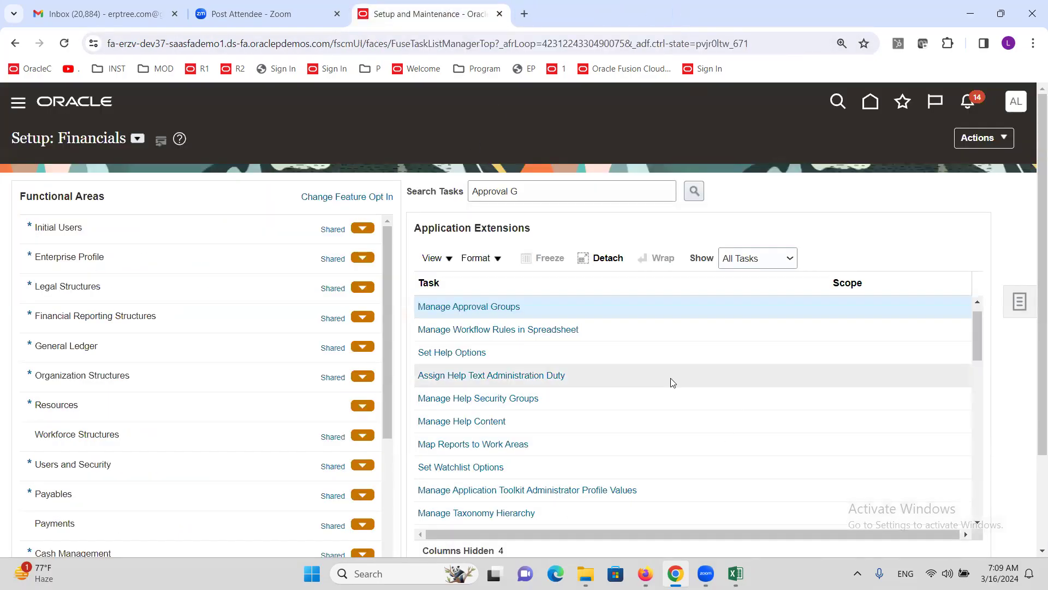
Step: Bring up Excel's Sheet2 checklist and select the Create Tax Regime and Create Tax Rates steps
left_click(736, 573)
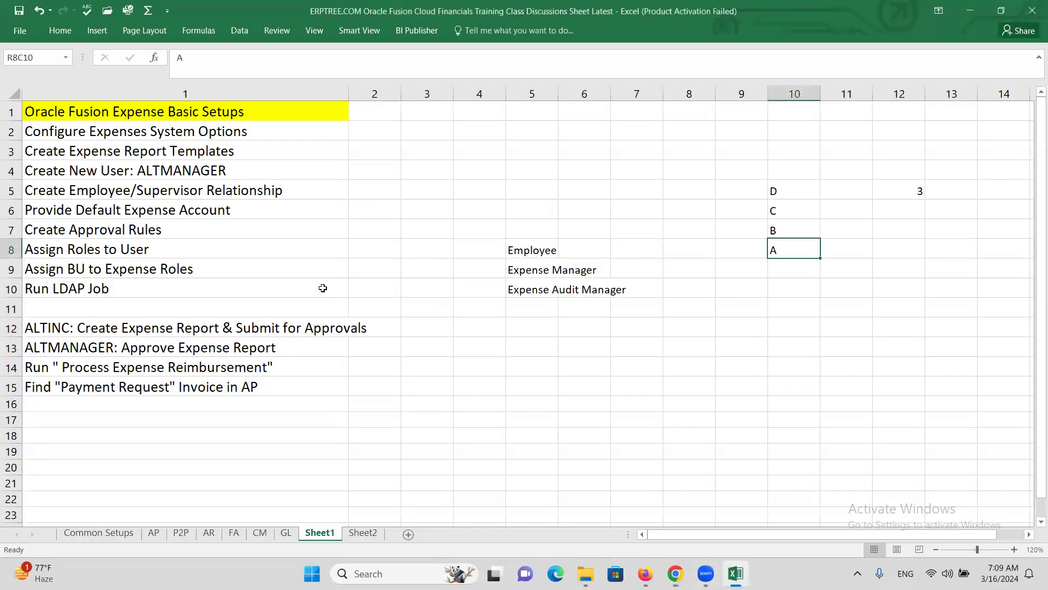
left_click(363, 532)
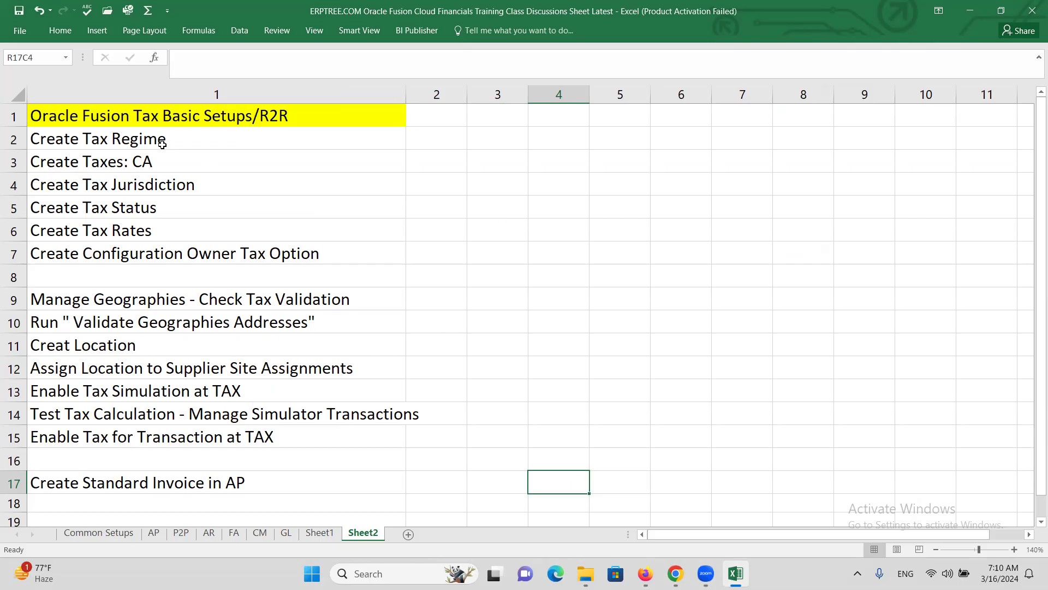
left_click(97, 141)
left_click(100, 230)
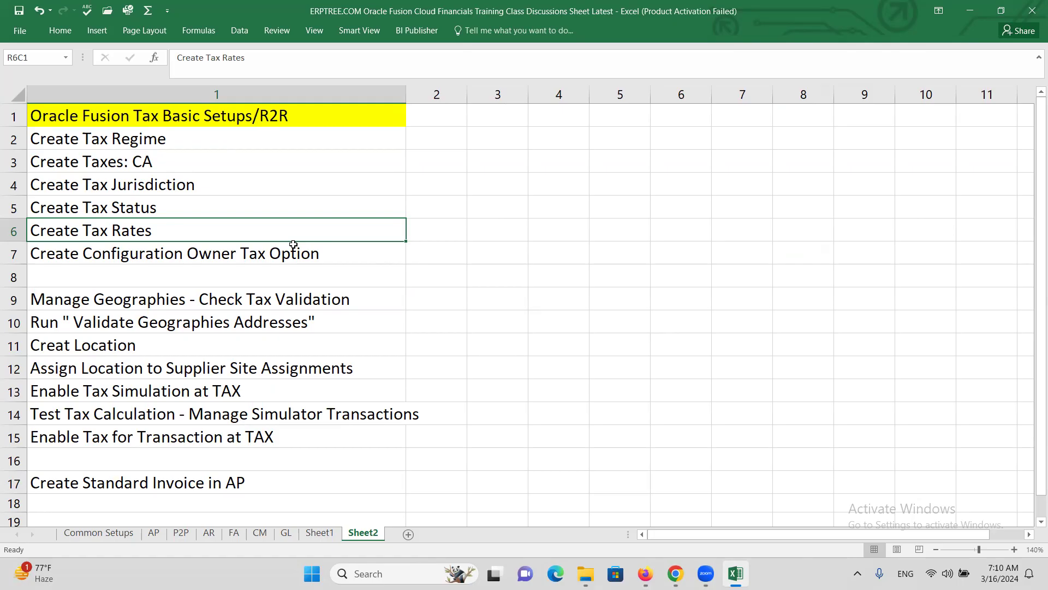
Step: Select the Create Tax Regime cell R2C1 and save the checklist workbook twice with Ctrl+S
left_click(174, 138)
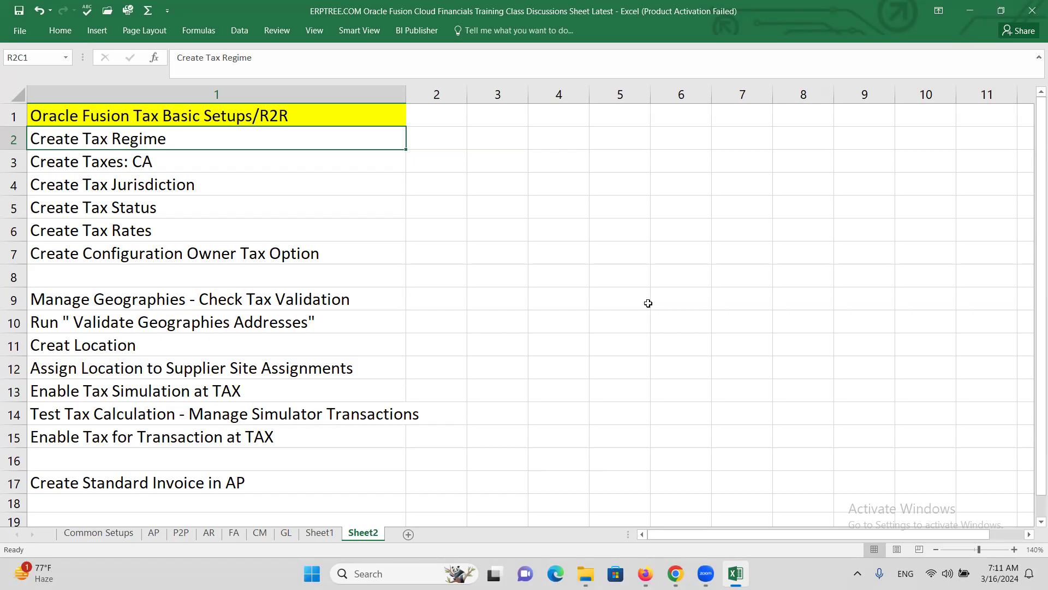
key("ctrl+s")
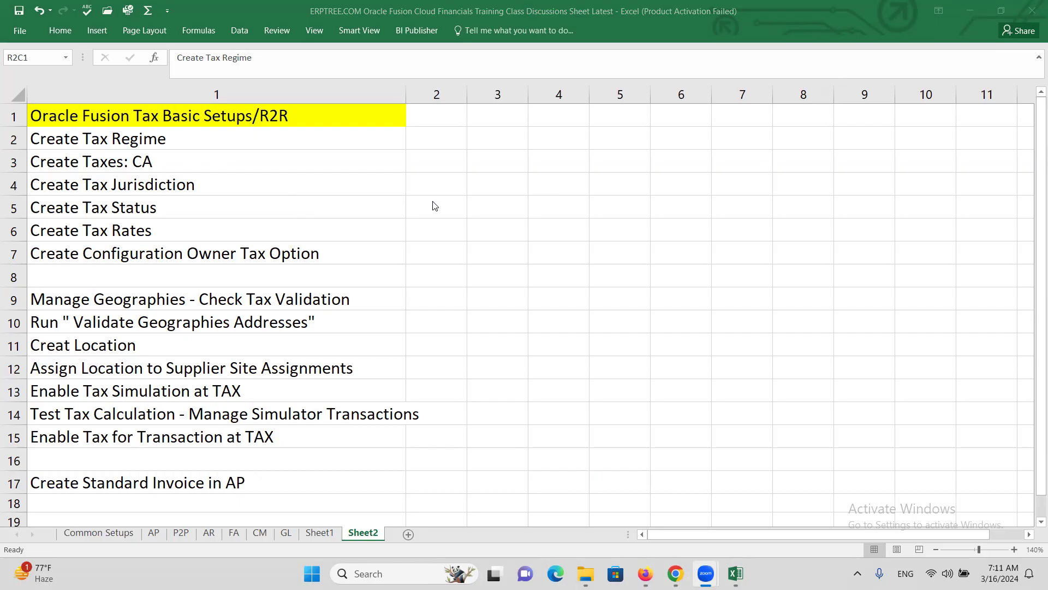
left_click(196, 141)
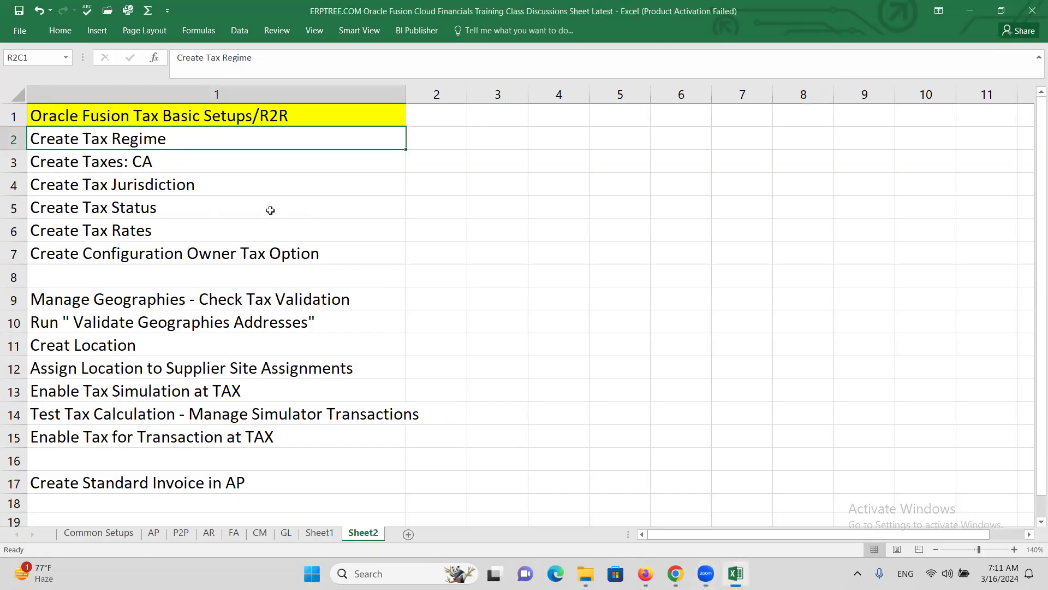
key("ctrl+s")
Step: Search the Setup: Financials tasks for 'TAX REGI' and open Manage Tax Regimes
left_click(675, 573)
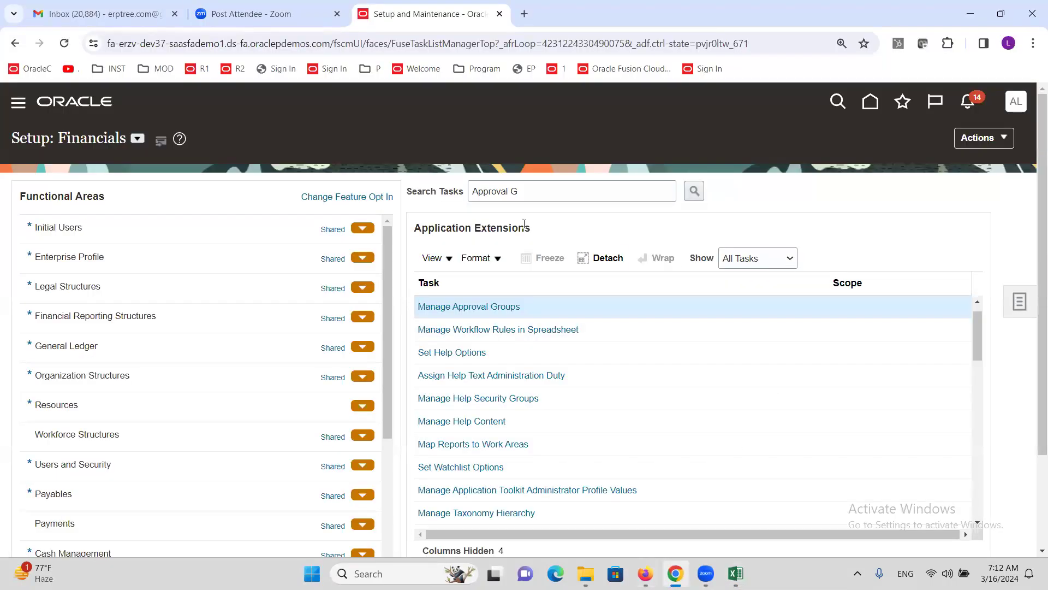
triple_click(522, 187)
type("TAX REGI")
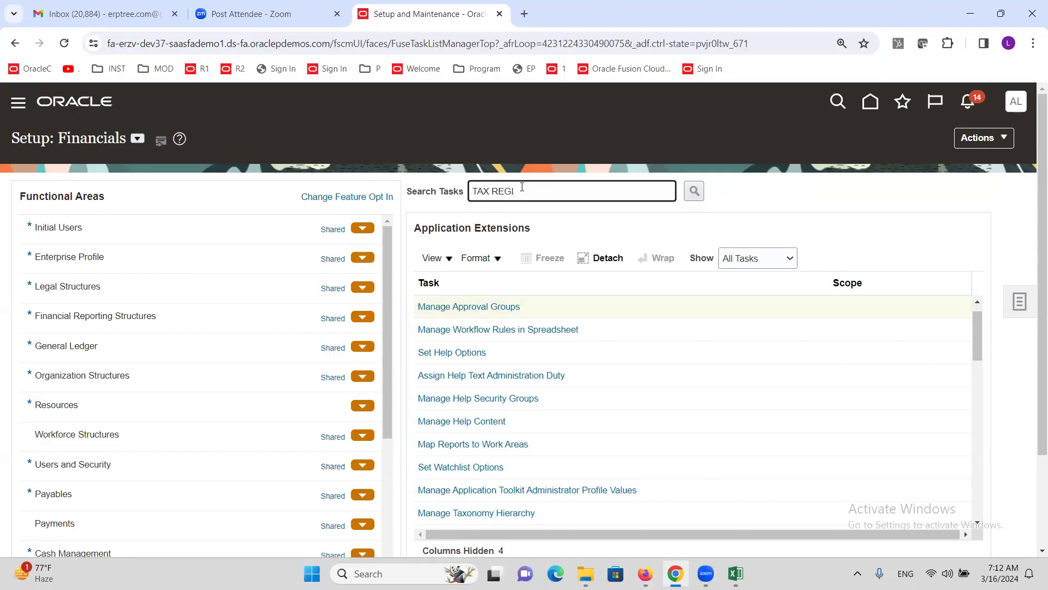
key("Return")
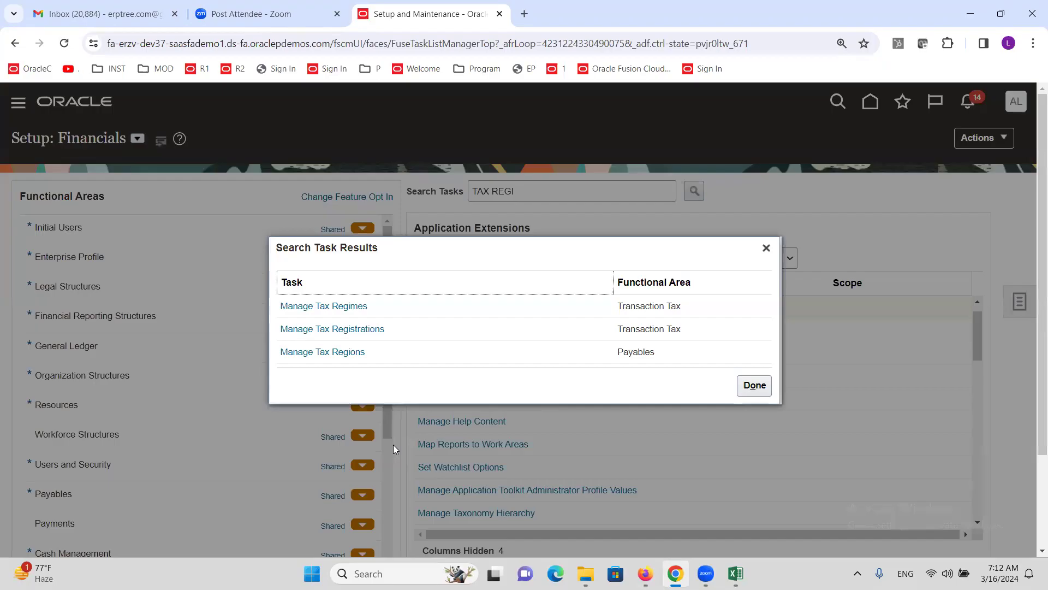
left_click(318, 307)
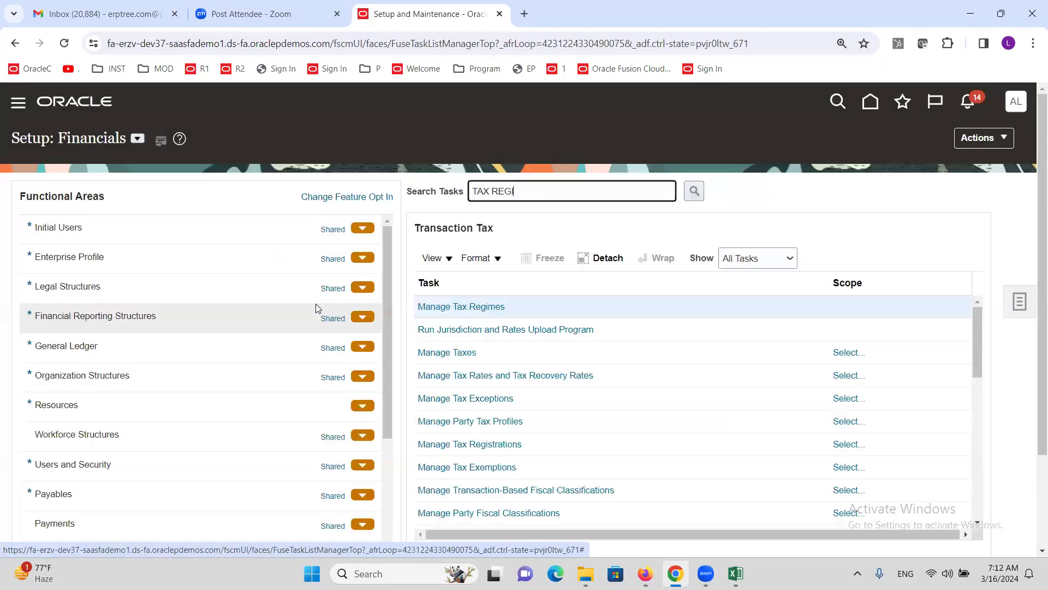
left_click(480, 309)
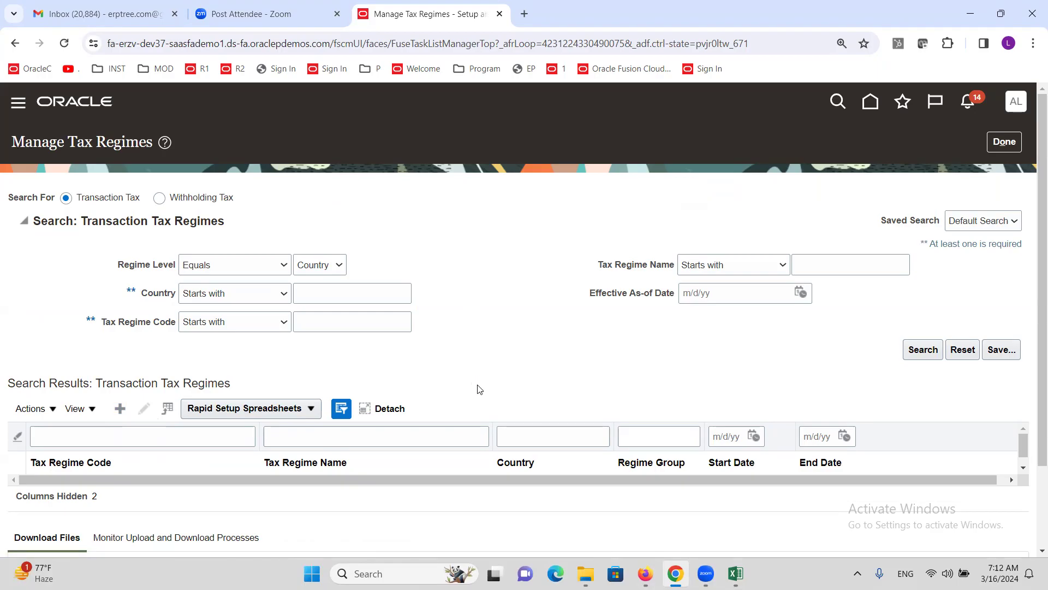
Step: Enter ALTINC US TAX REGIME as both the tax regime code and the regime name
left_click(286, 207)
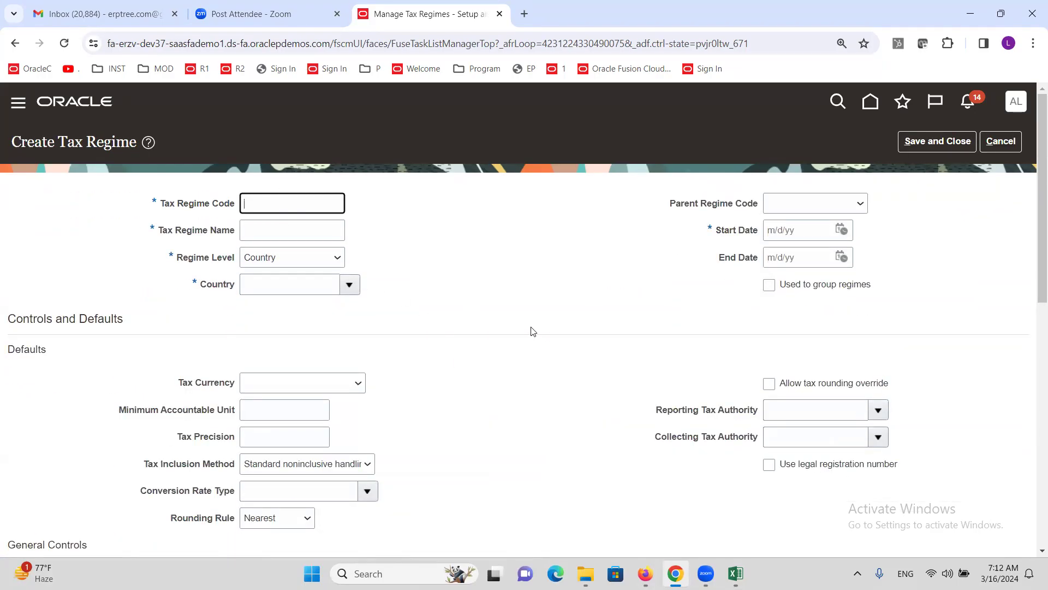
type("ALTINC US TAX REGIME")
key("Tab")
double_click(279, 207)
triple_click(279, 206)
key("ctrl+c")
left_click(300, 232)
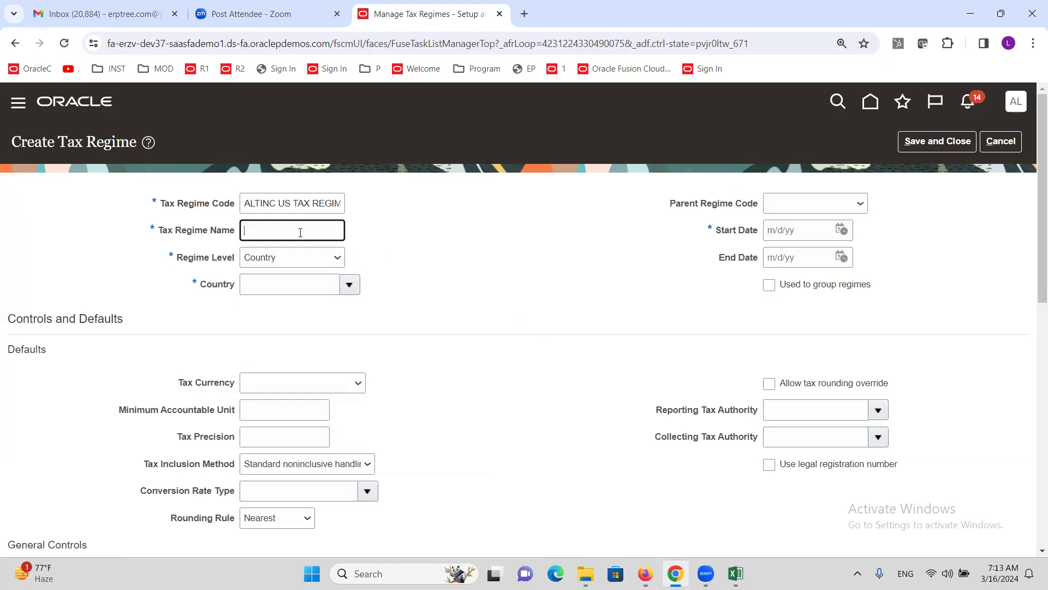
key("ctrl+v")
Step: Set the regime country to United States and the start date to 3/1/24
left_click(290, 292)
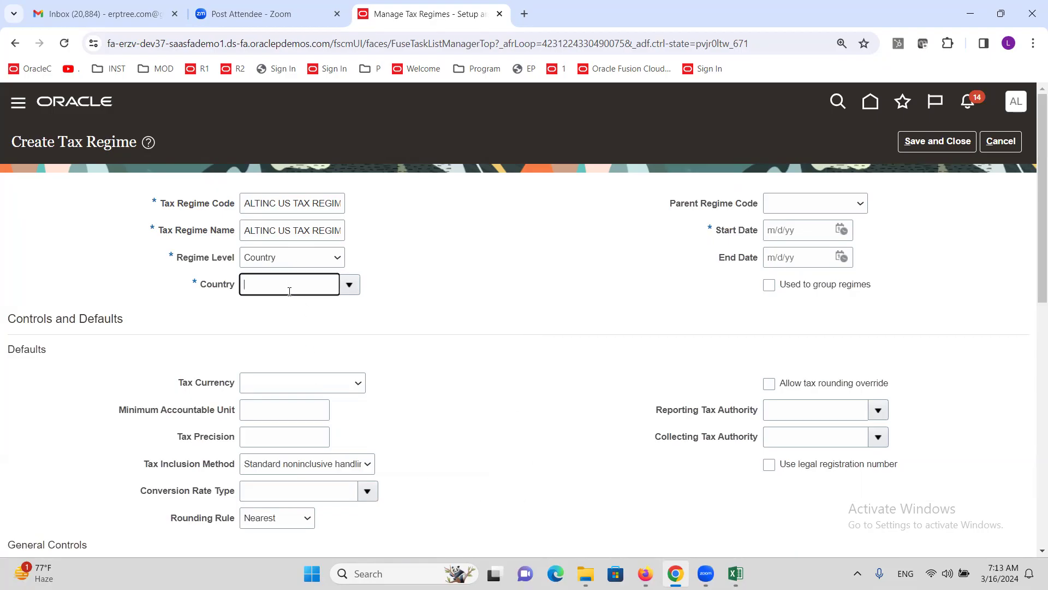
type("UNITED")
key("Tab")
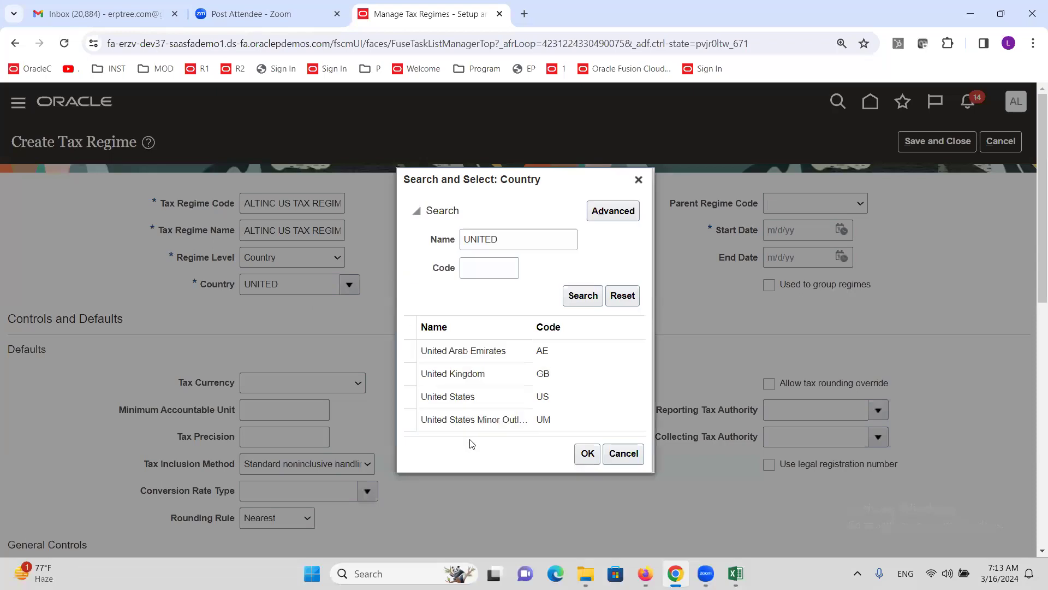
left_click(469, 396)
left_click(585, 455)
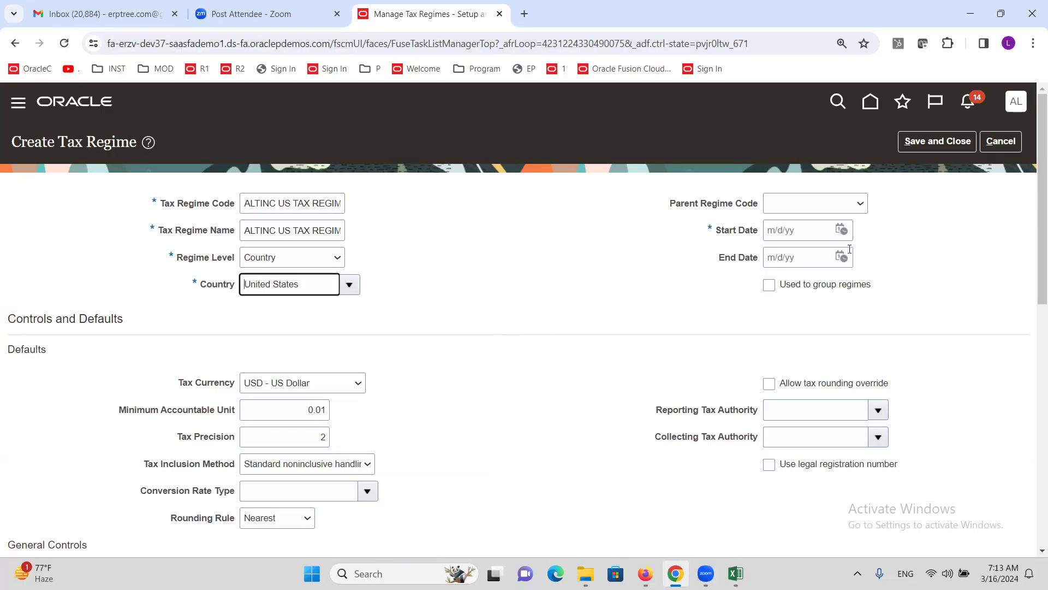
left_click(841, 229)
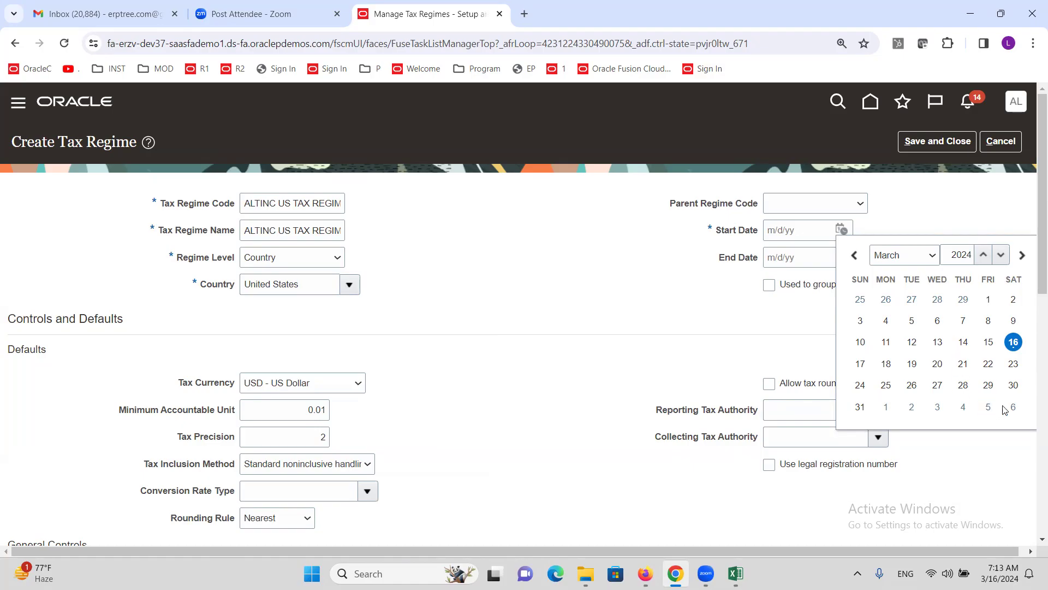
left_click(988, 300)
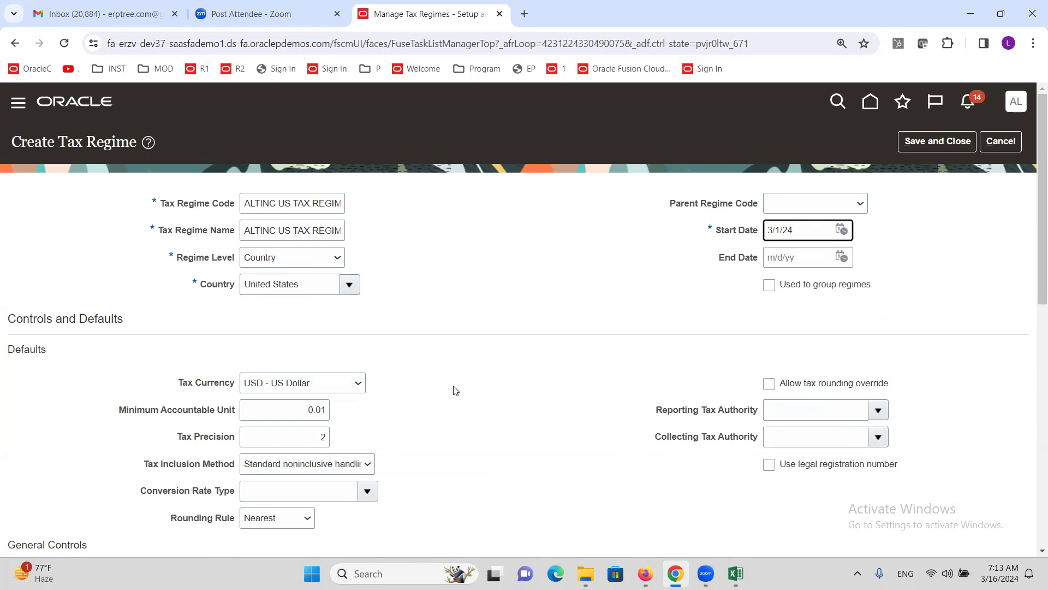
scroll(453, 390, "down", 5)
Step: Add party ALTINC US Business Unit with common configuration with party overrides, effective 3/1/24
scroll(419, 388, "down", 3)
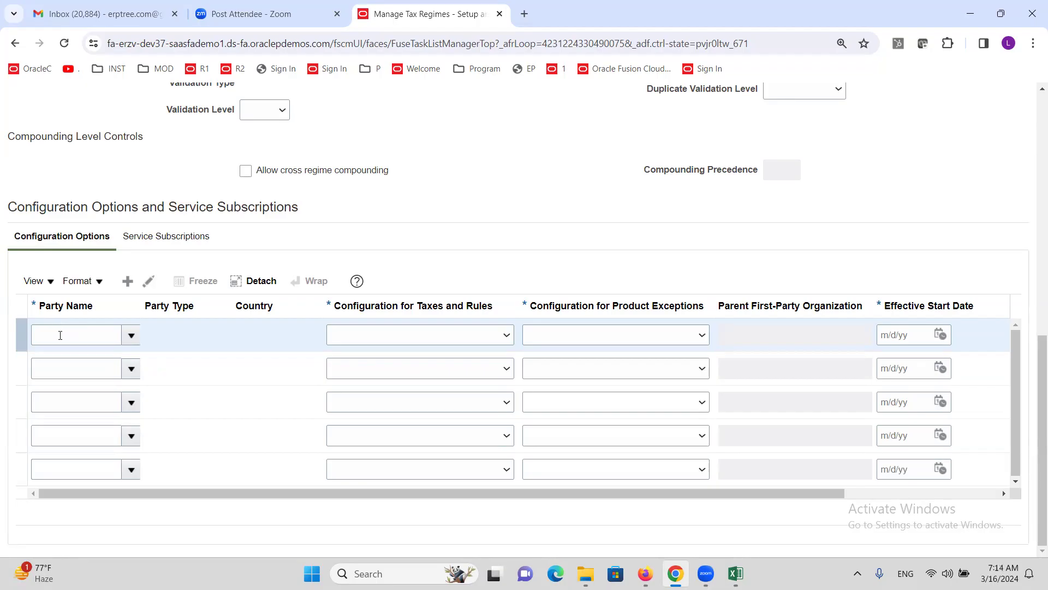
left_click(60, 335)
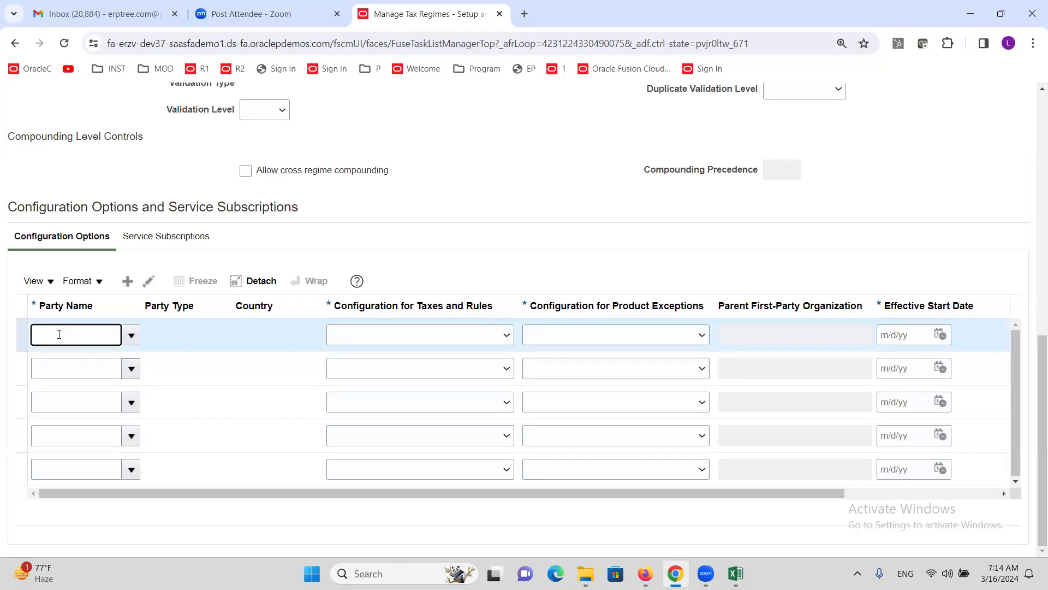
type("ALT")
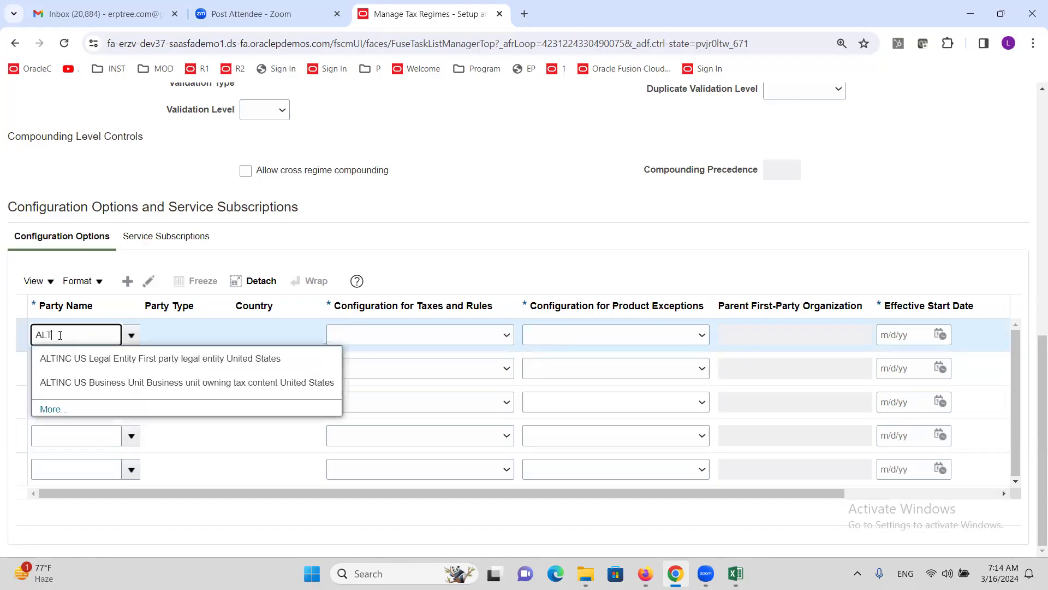
left_click(87, 382)
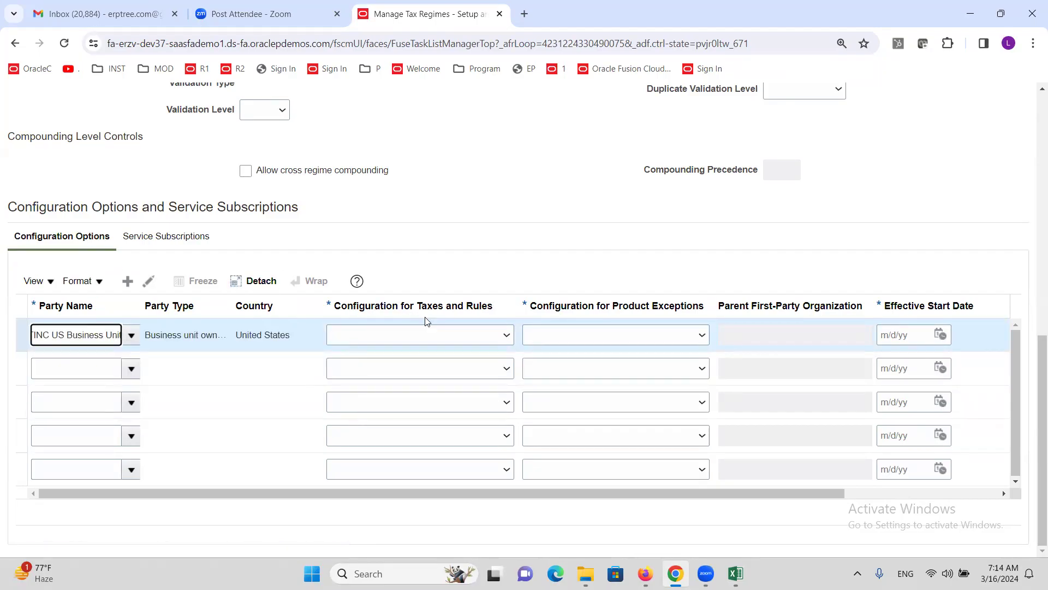
left_click(506, 335)
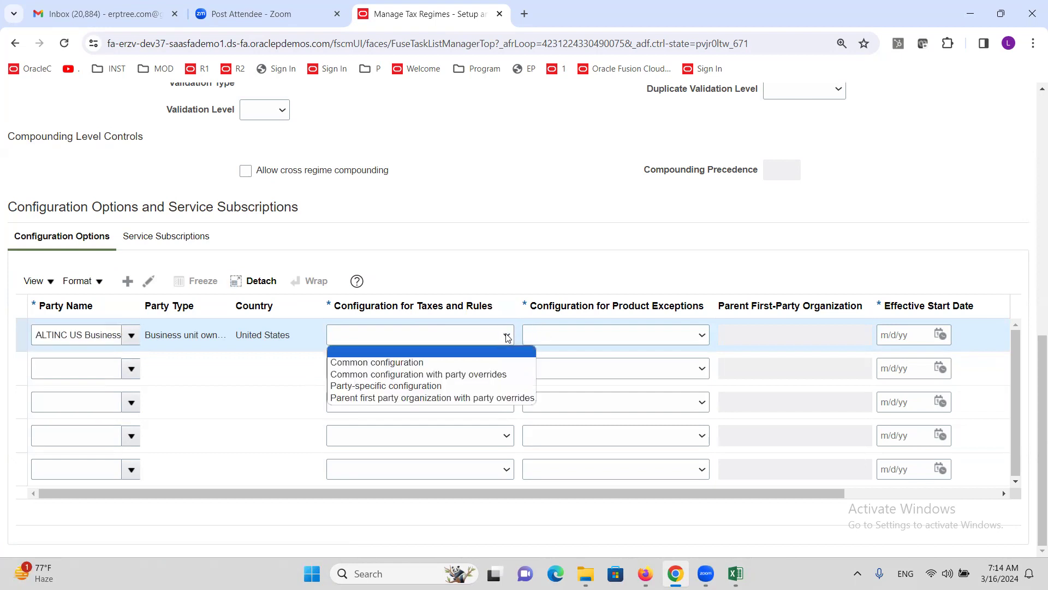
left_click(493, 374)
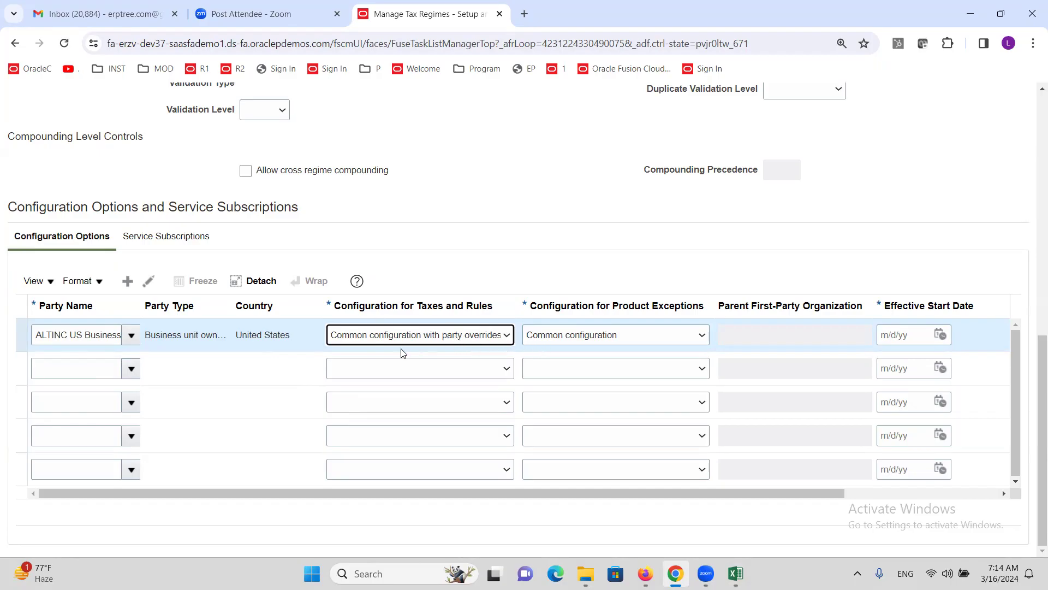
left_click(940, 334)
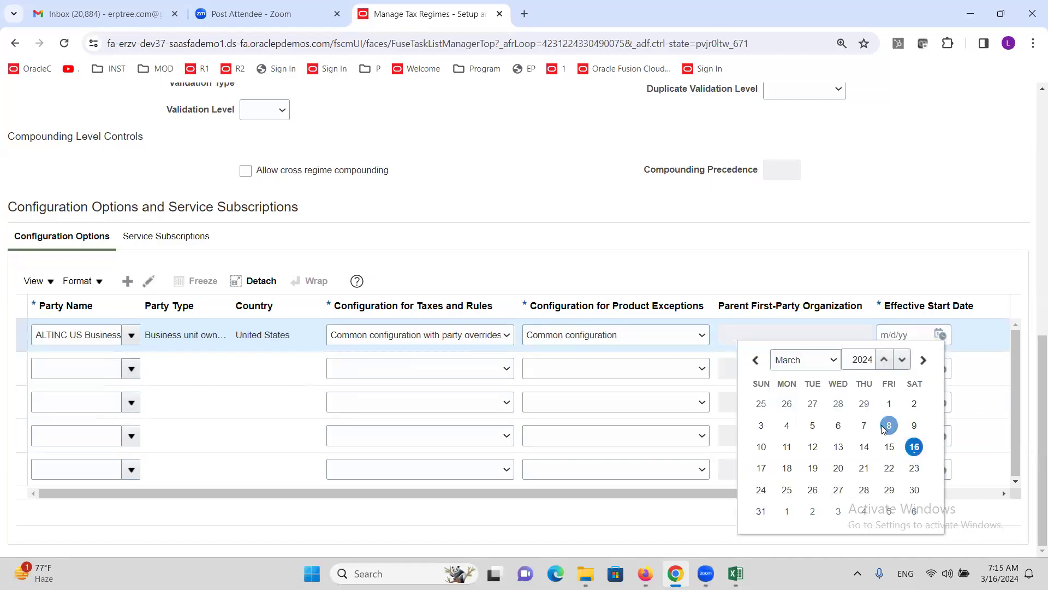
left_click(889, 404)
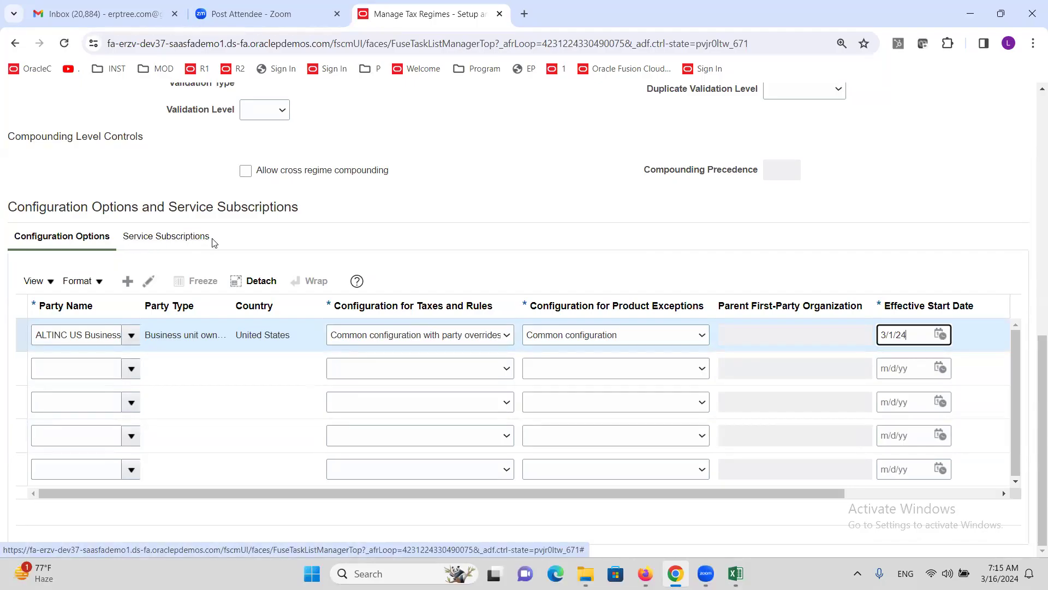
Step: Try adding a service subscription row, then abandon it and return to Configuration Options
left_click(173, 243)
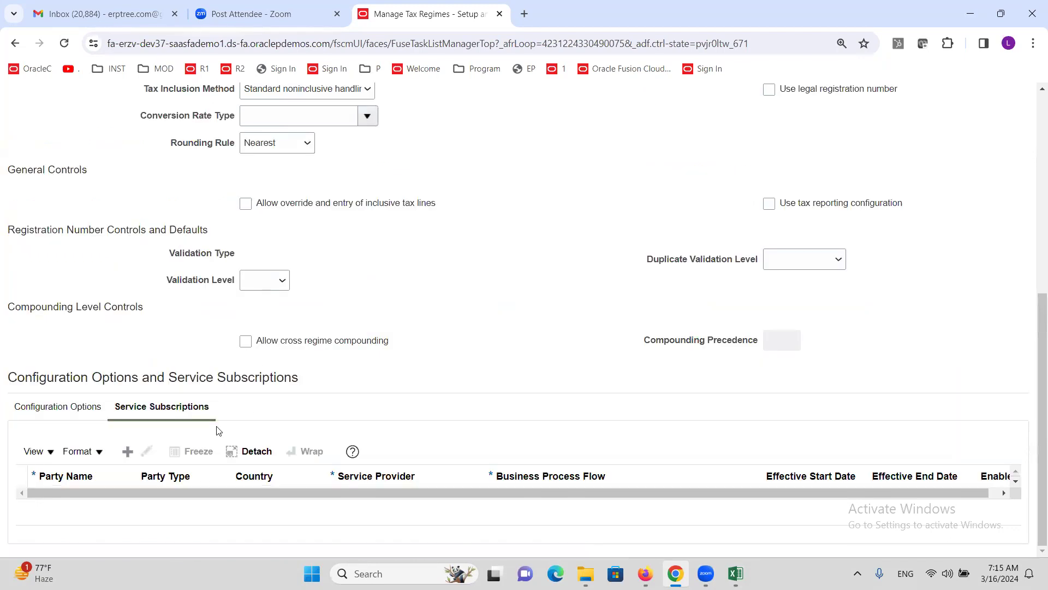
left_click(127, 452)
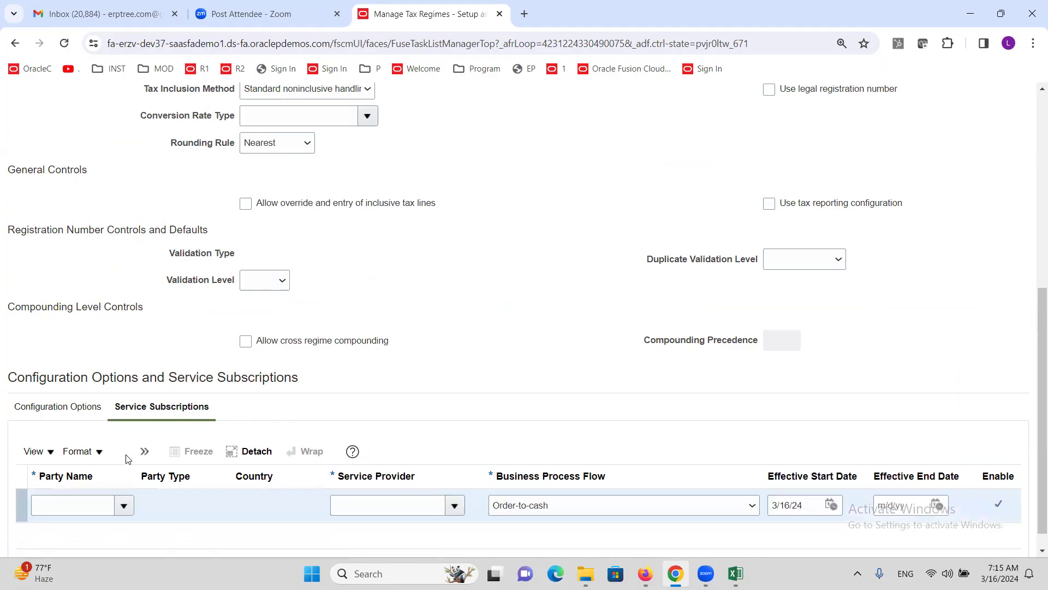
left_click(127, 506)
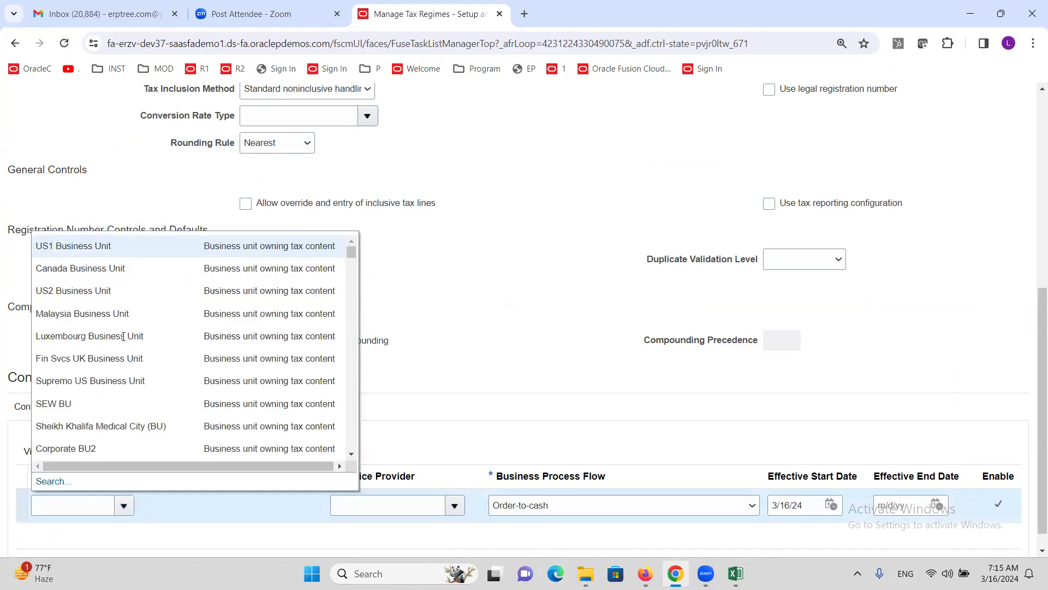
left_click(493, 377)
left_click(462, 508)
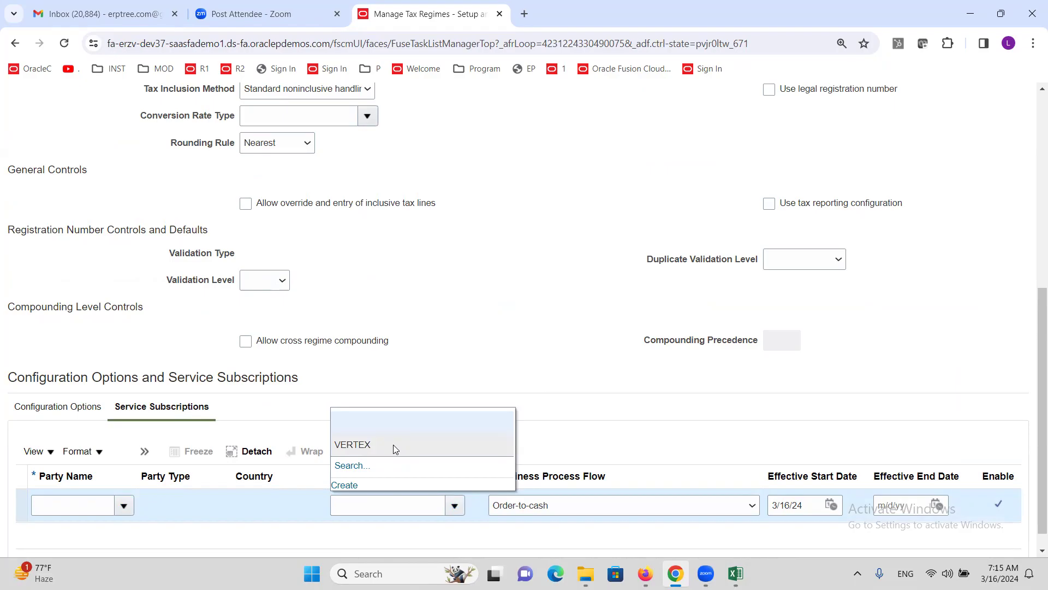
left_click(445, 363)
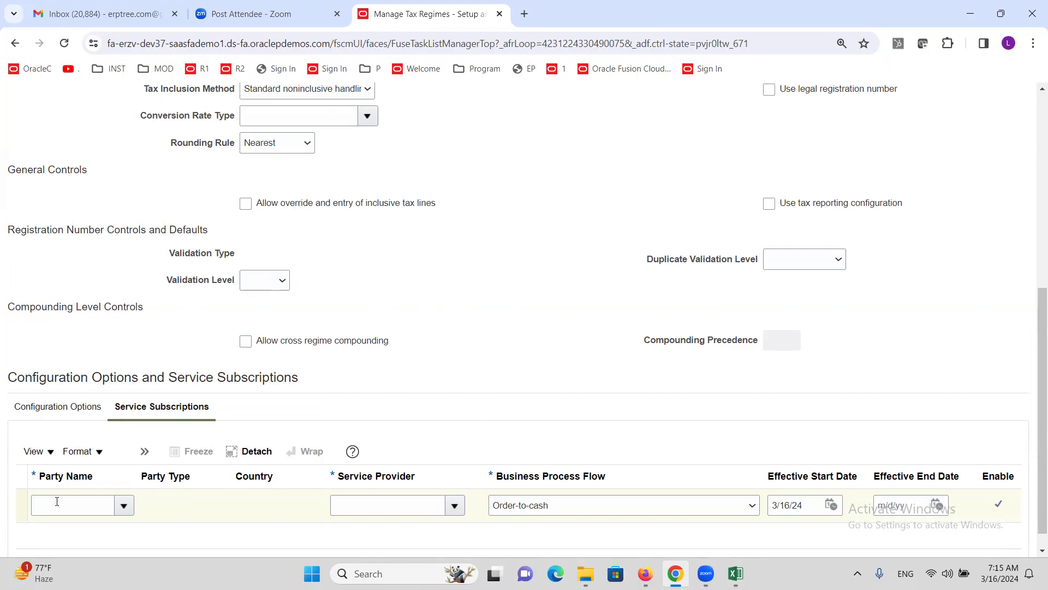
left_click(143, 451)
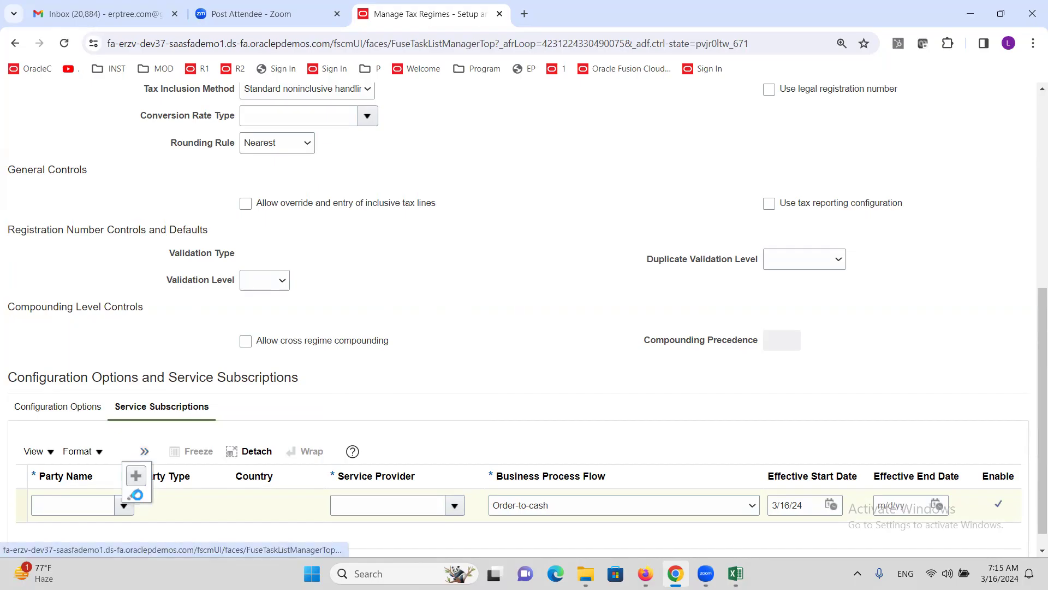
left_click(20, 412)
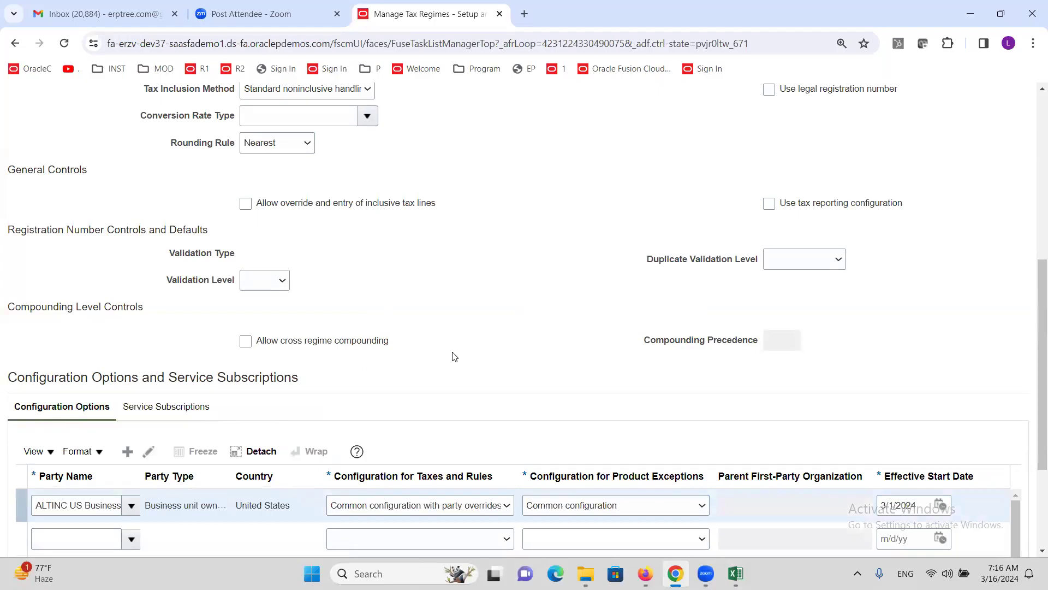
Step: Save and close the tax regime, then select the Create Taxes: CA step in Excel
scroll(365, 341, "up", 7)
left_click(930, 143)
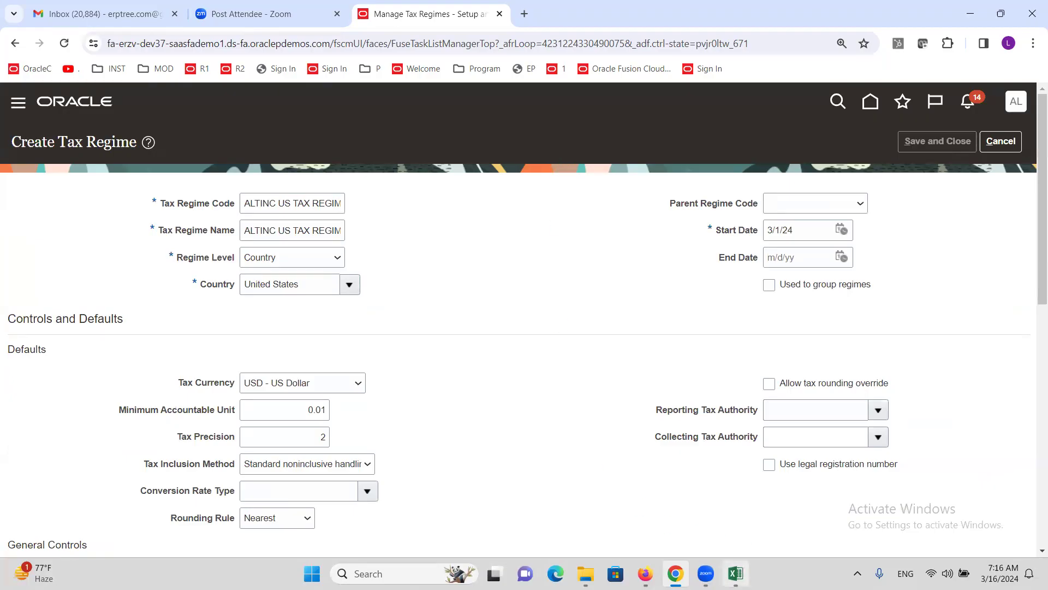
left_click(735, 573)
left_click(97, 171)
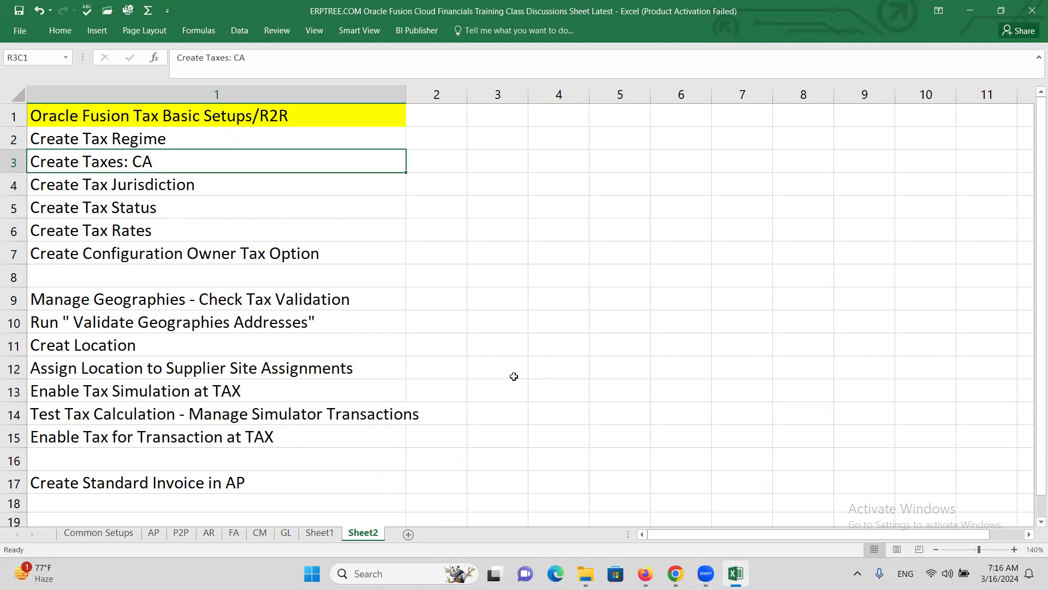
Step: Go through the checklist cells Create Tax Status, Create Tax Rates, Create Tax Regime and Create Tax Jurisdiction
left_click(166, 208)
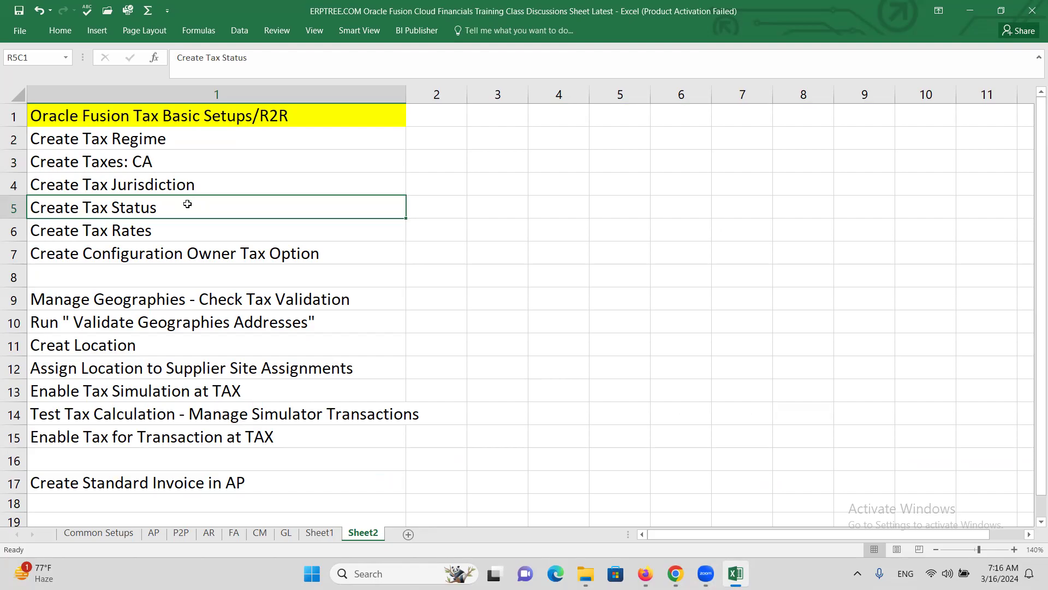
left_click(164, 230)
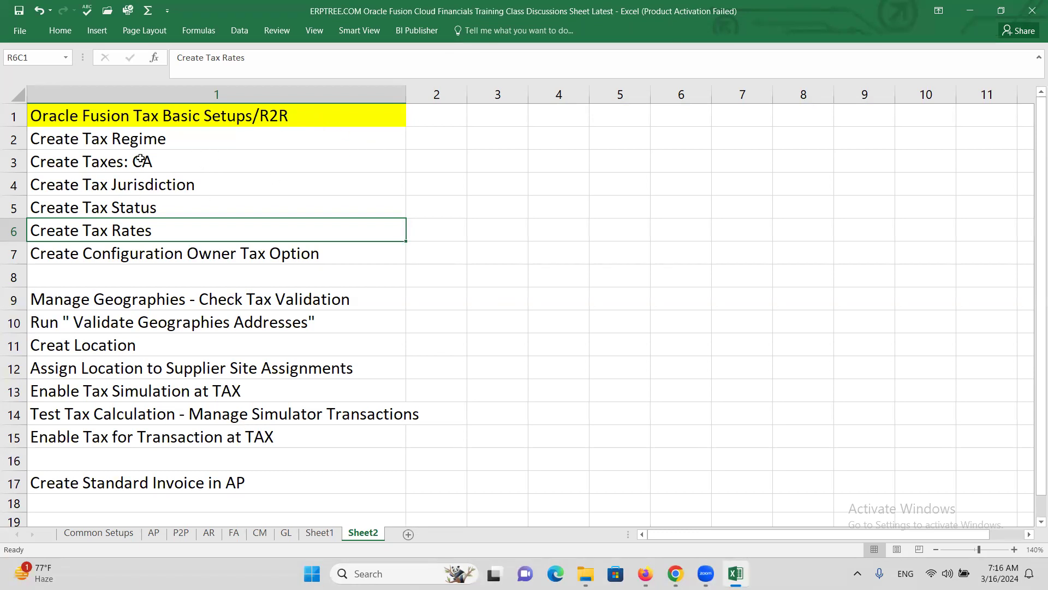
left_click(156, 135)
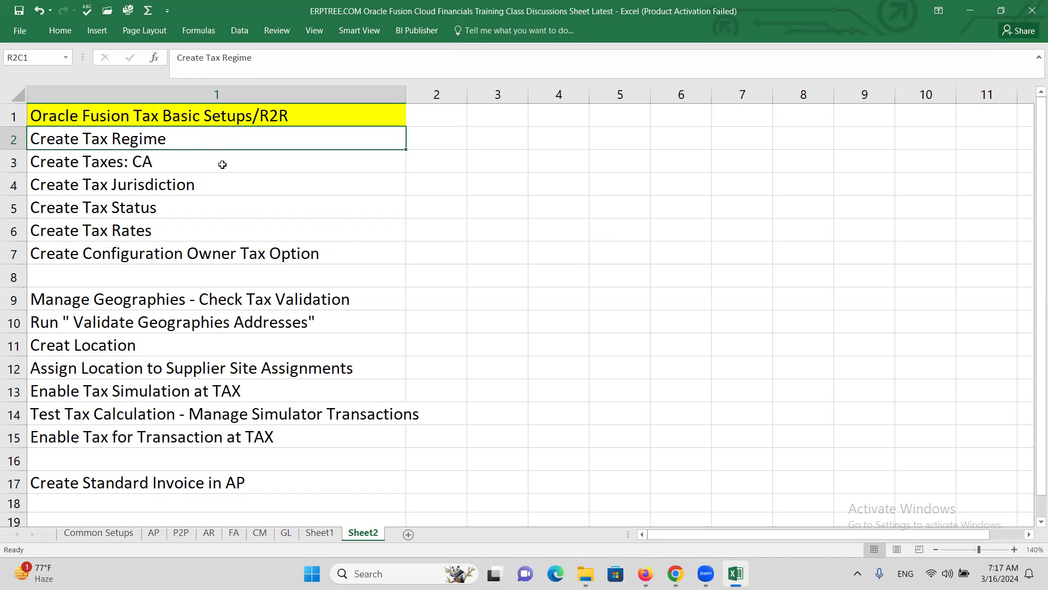
left_click(152, 188)
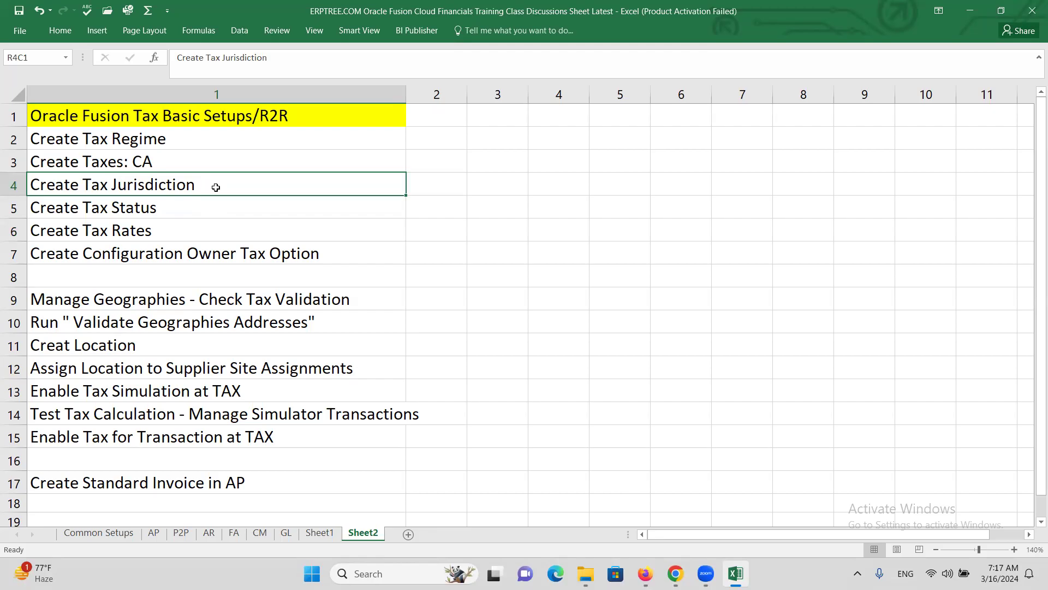
left_click(175, 140)
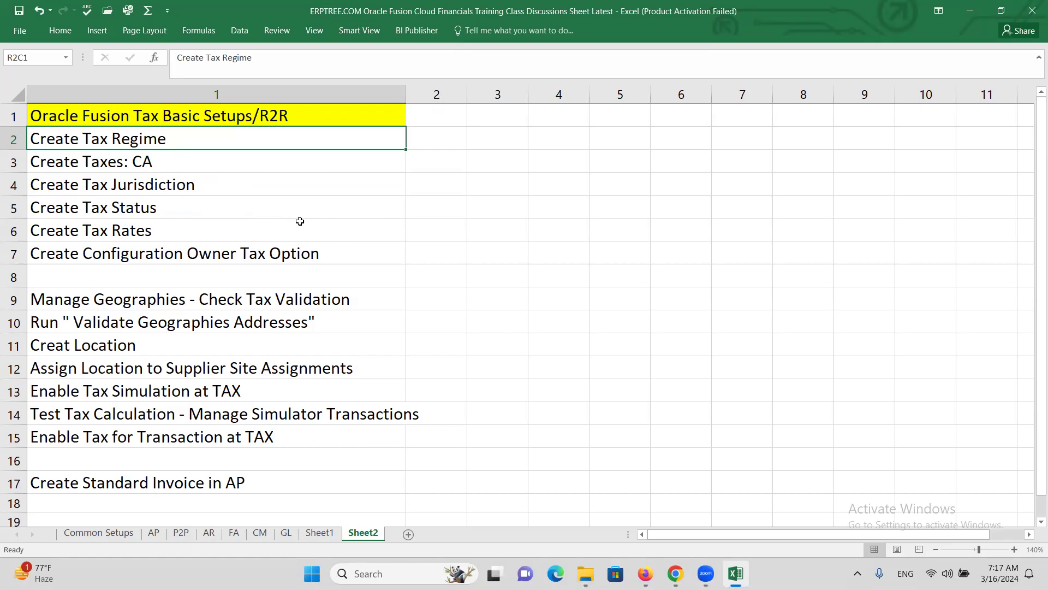
Step: Select Create Taxes: CA in Excel, then leave the Oracle tax regime page
left_click(101, 158)
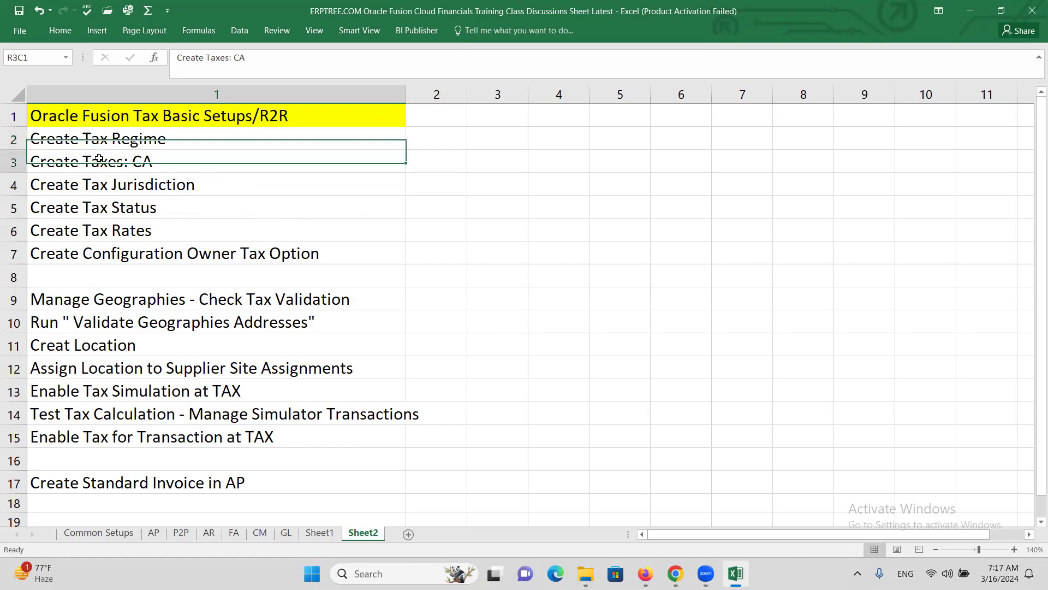
key("alt+Tab")
left_click(1007, 142)
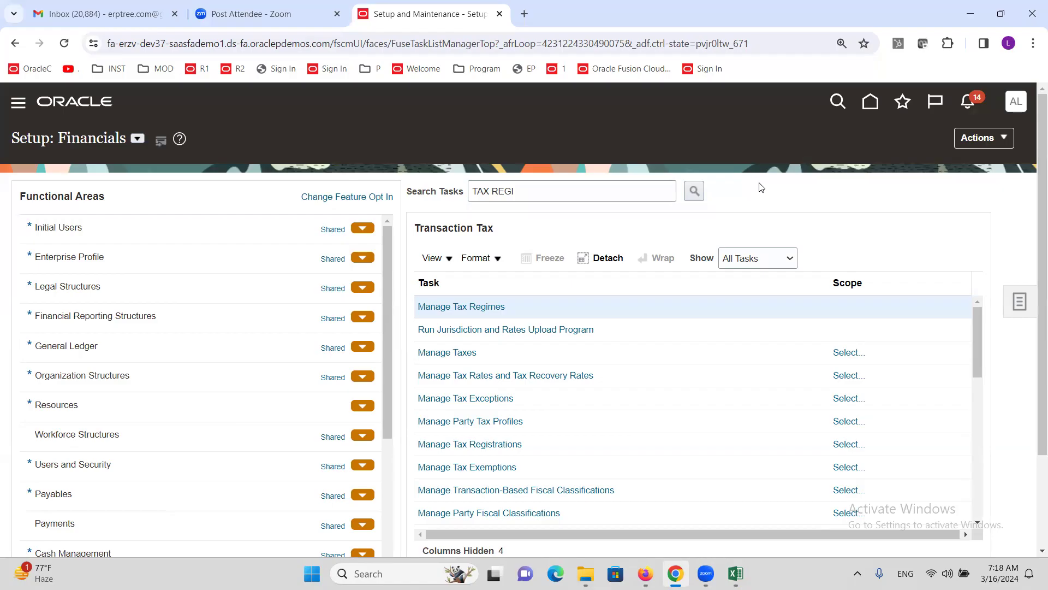
Step: Mark the Create Tax Jurisdiction step in Excel and return to the Oracle task list
key("alt+Tab")
left_click(156, 179)
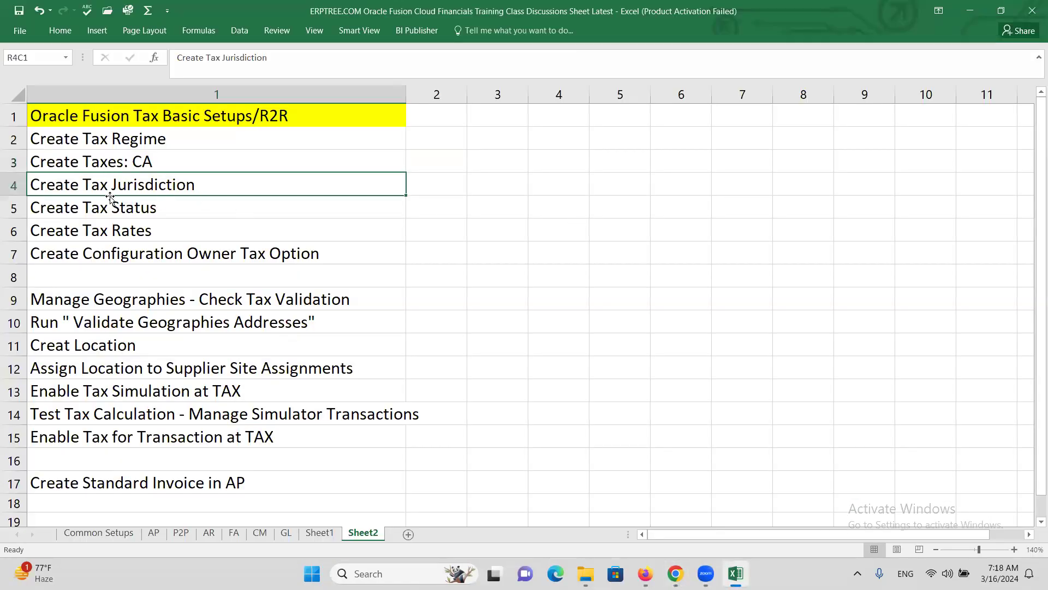
key("alt+Tab")
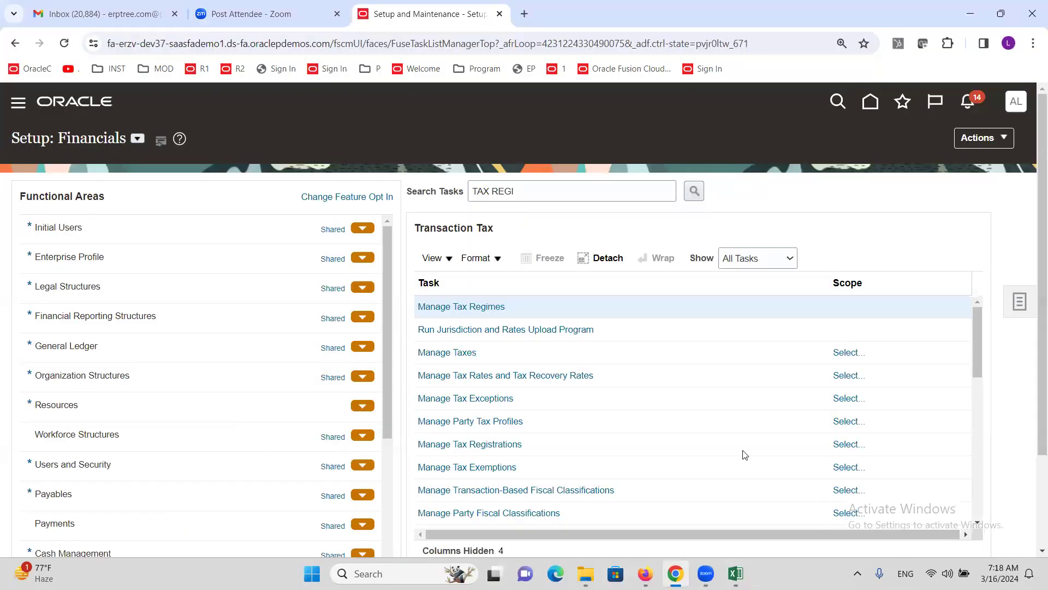
Step: Open Manage Taxes scoped to ALTINC US TAX REGIME, found by searching regime code ALTINC
left_click(447, 353)
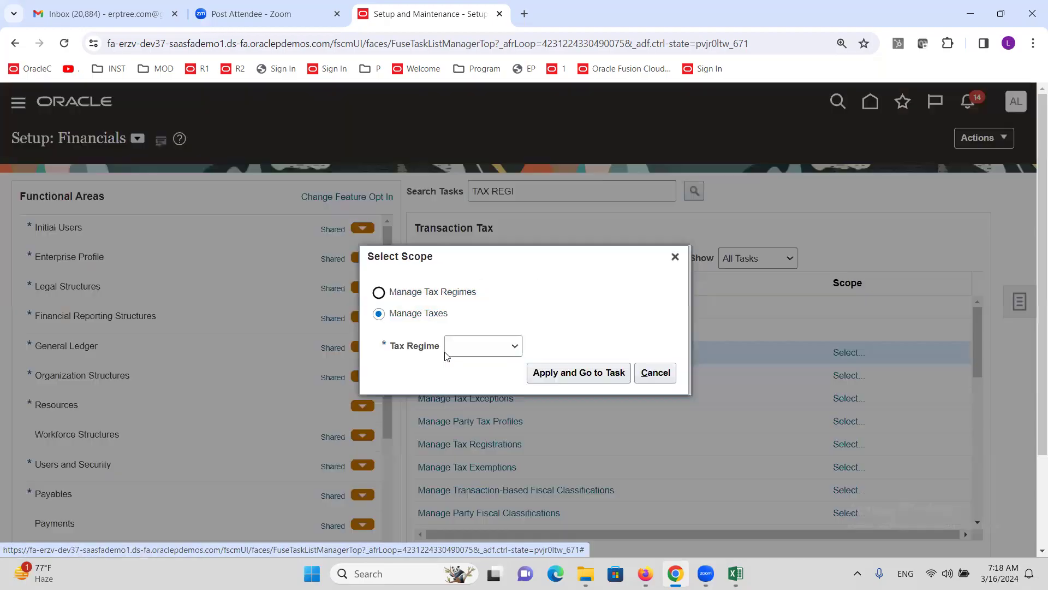
left_click(504, 350)
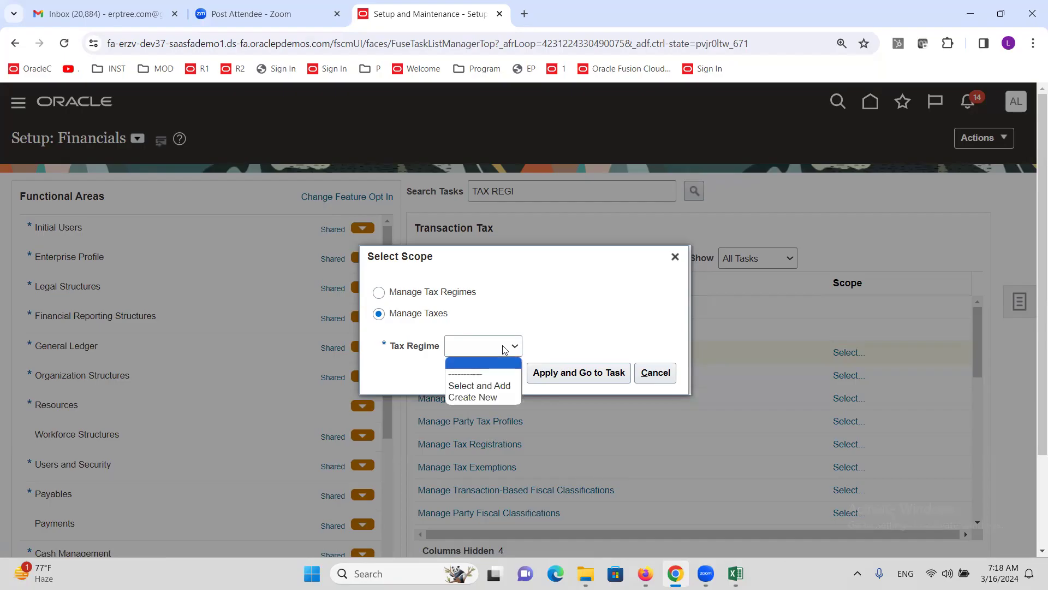
left_click(503, 385)
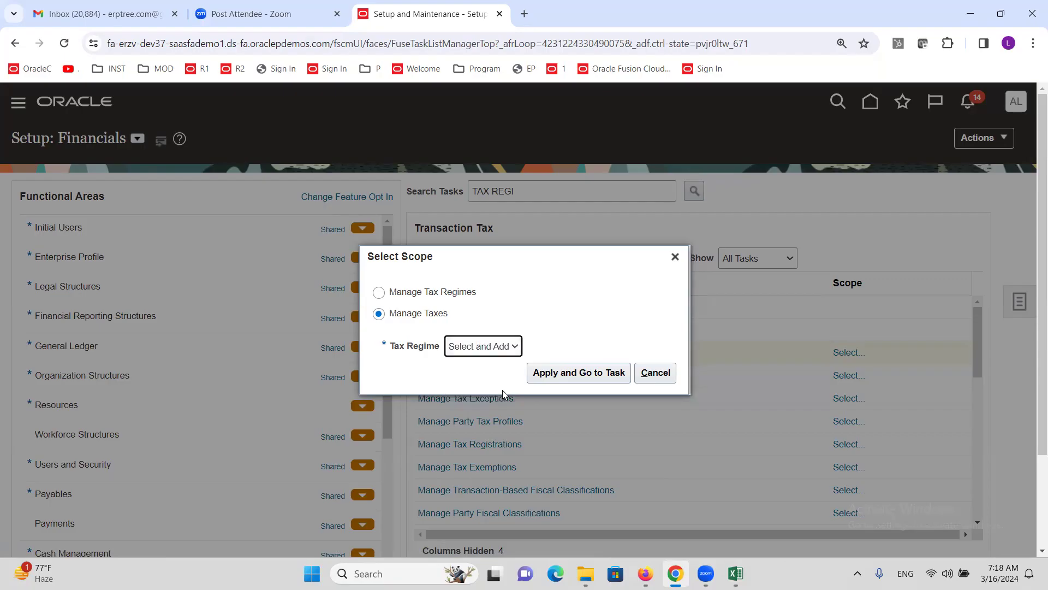
left_click(565, 377)
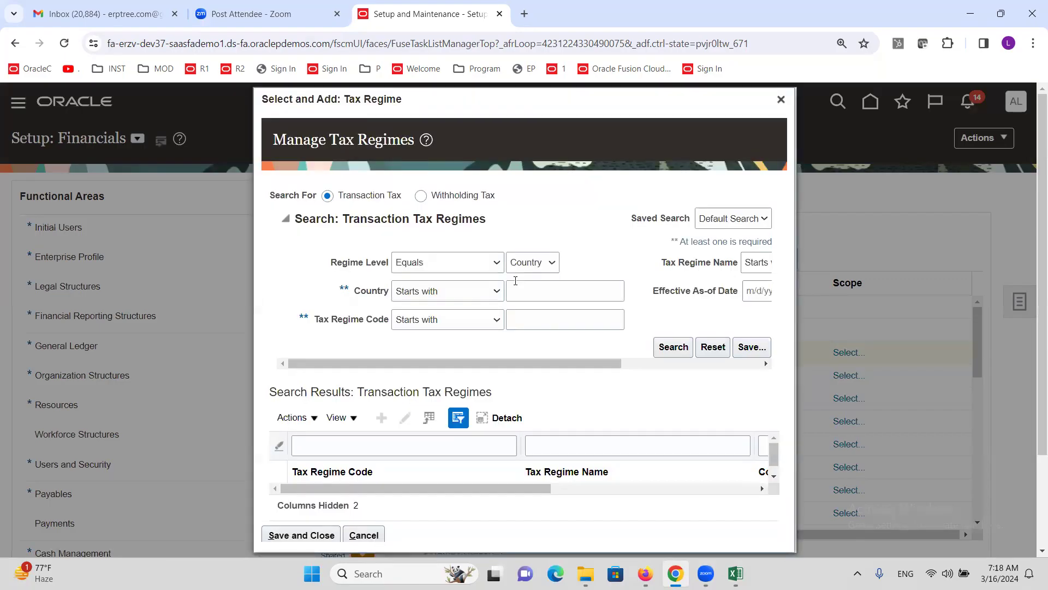
left_click(545, 328)
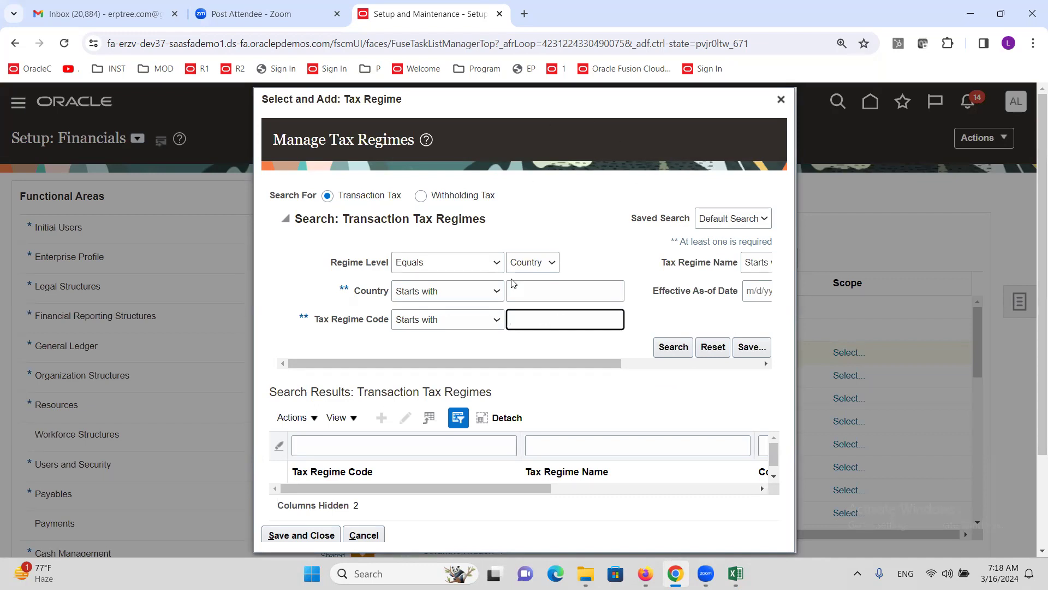
type("ALTINC")
left_click(670, 355)
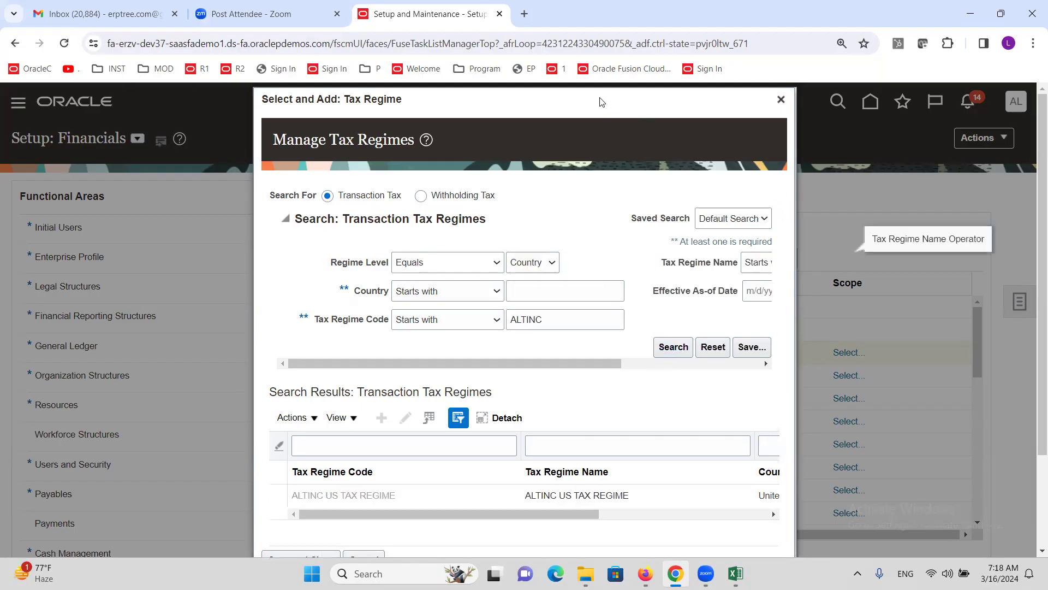
left_click(401, 494)
scroll(902, 359, "down", 2)
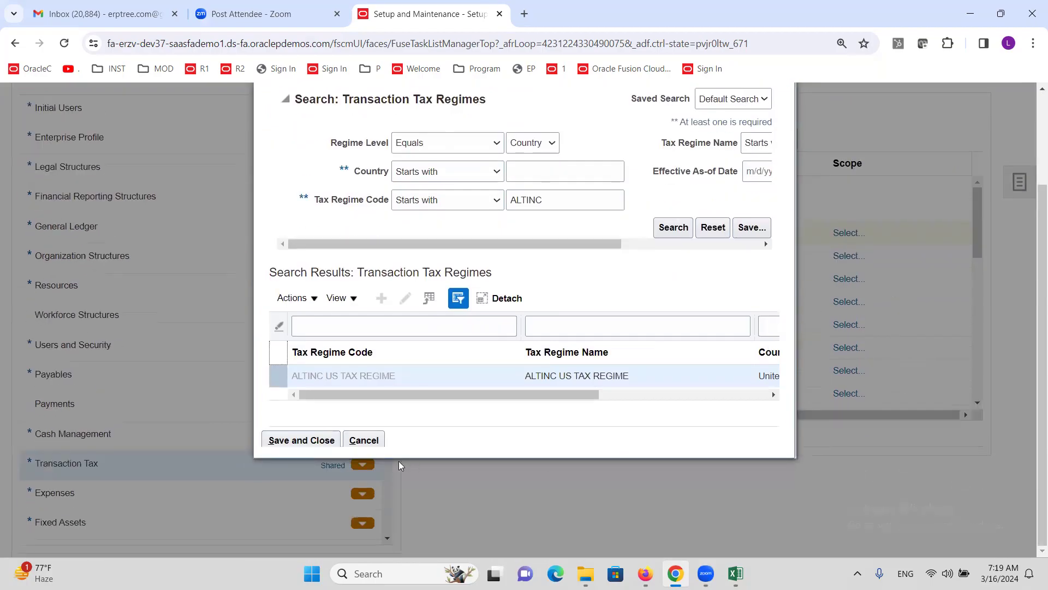
left_click(280, 441)
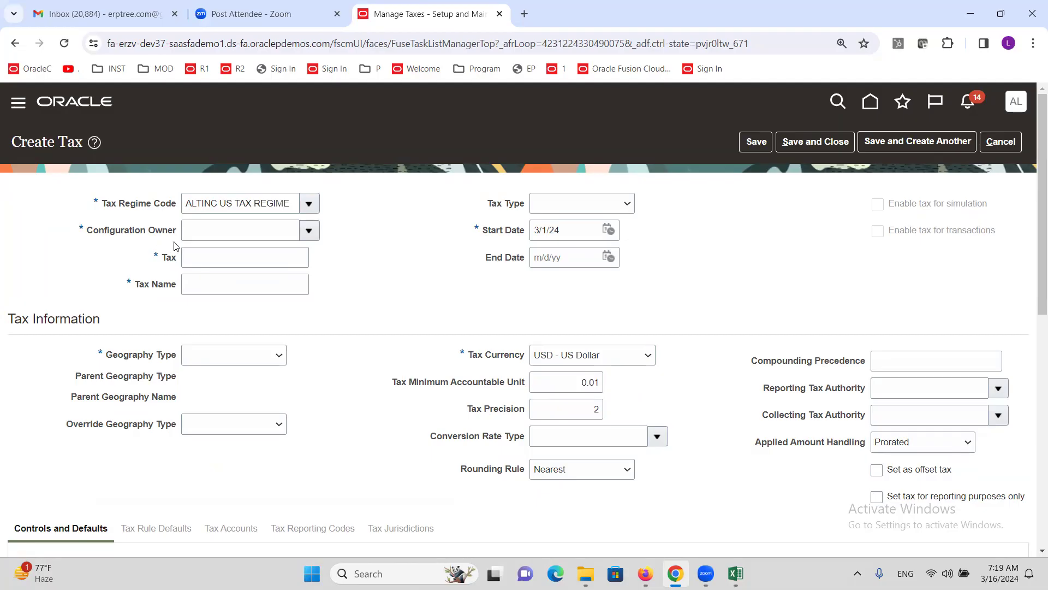
Step: Choose Global configuration owner and enter ALTINC SALES TAX as both Tax and Tax Name
left_click(309, 232)
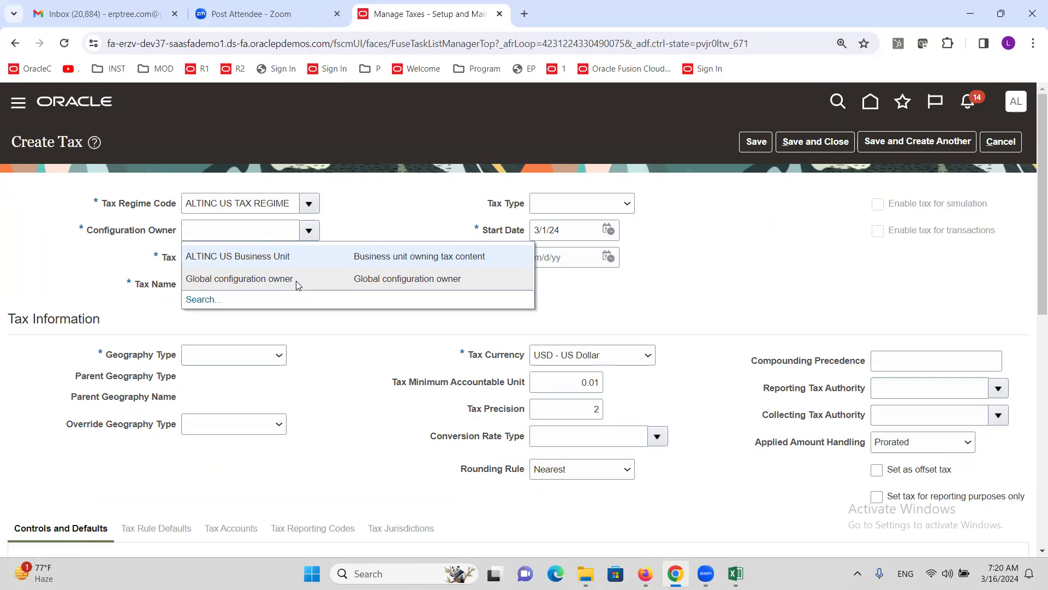
left_click(263, 278)
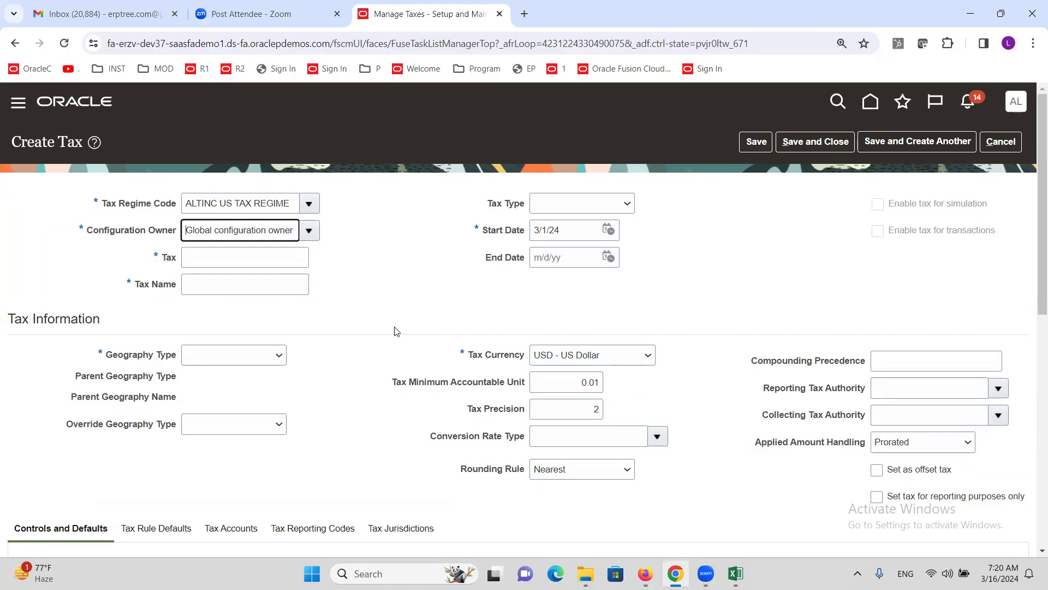
key("Tab")
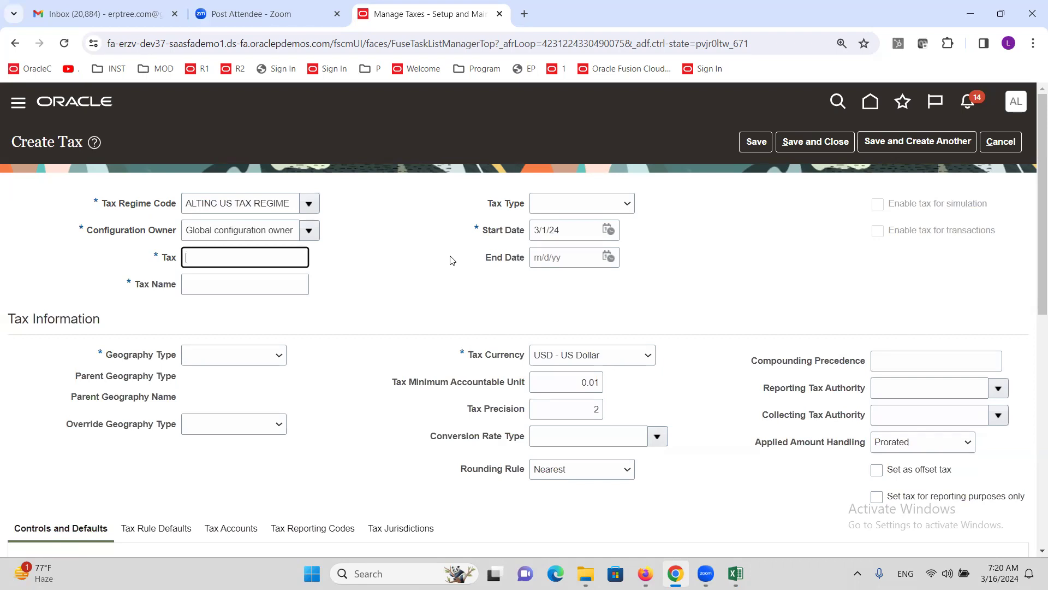
type("ALTINC SALES TAX")
left_click_drag(292, 256, 170, 252)
key("ctrl+c")
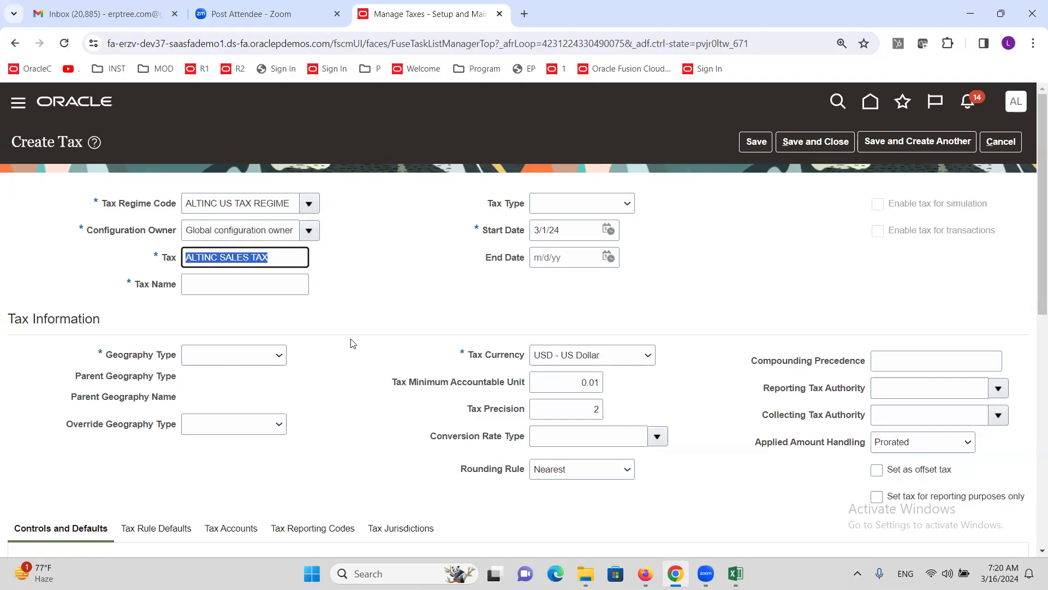
left_click(238, 285)
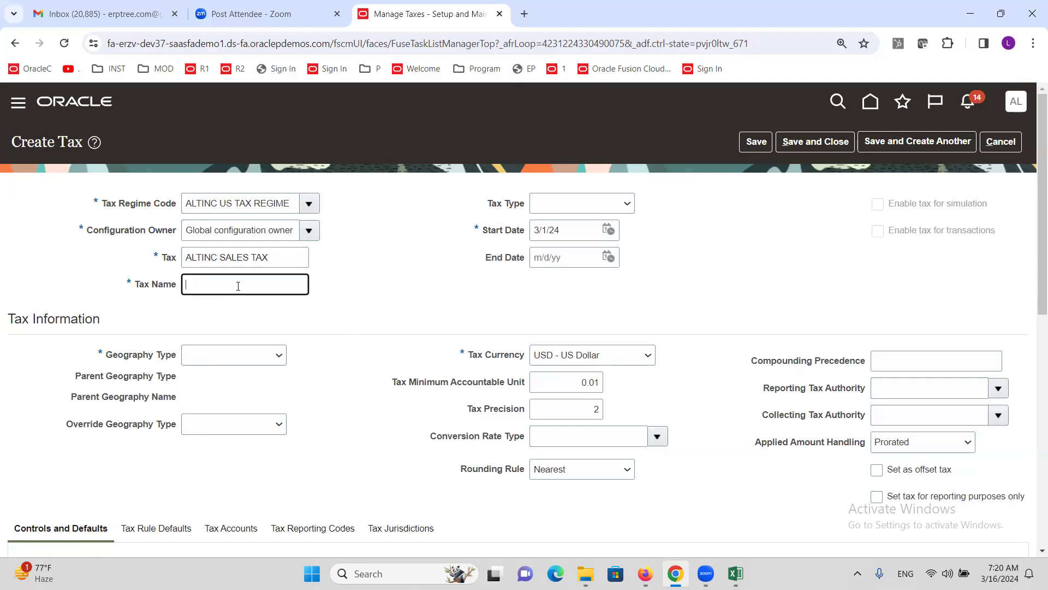
key("ctrl+v")
Step: Set the tax type to Sales tax, leaving the geography type unchosen
left_click(625, 203)
left_click_drag(653, 282, 654, 341)
left_click(580, 389)
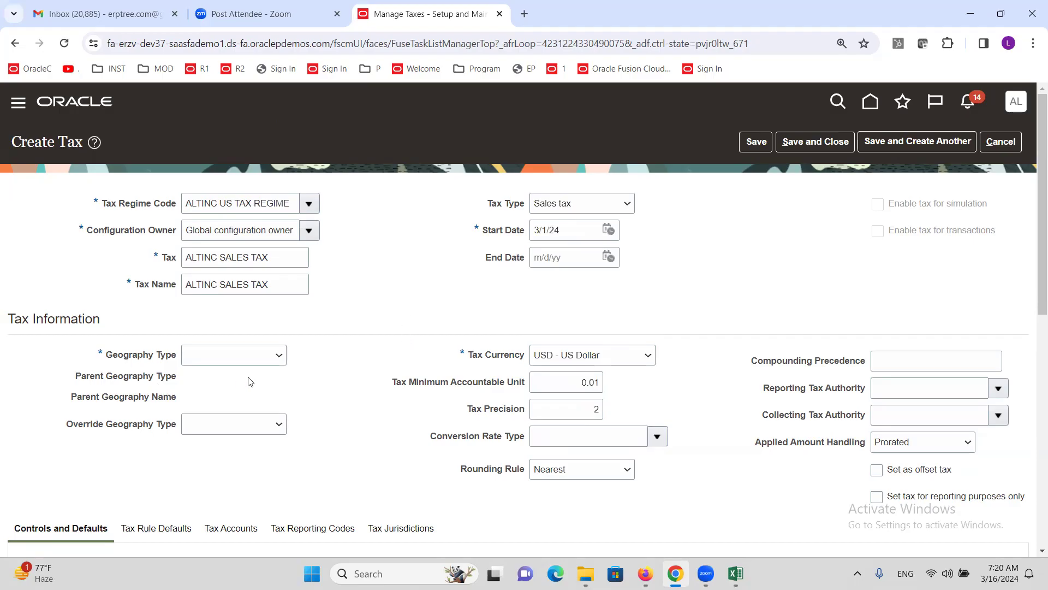
left_click(279, 359)
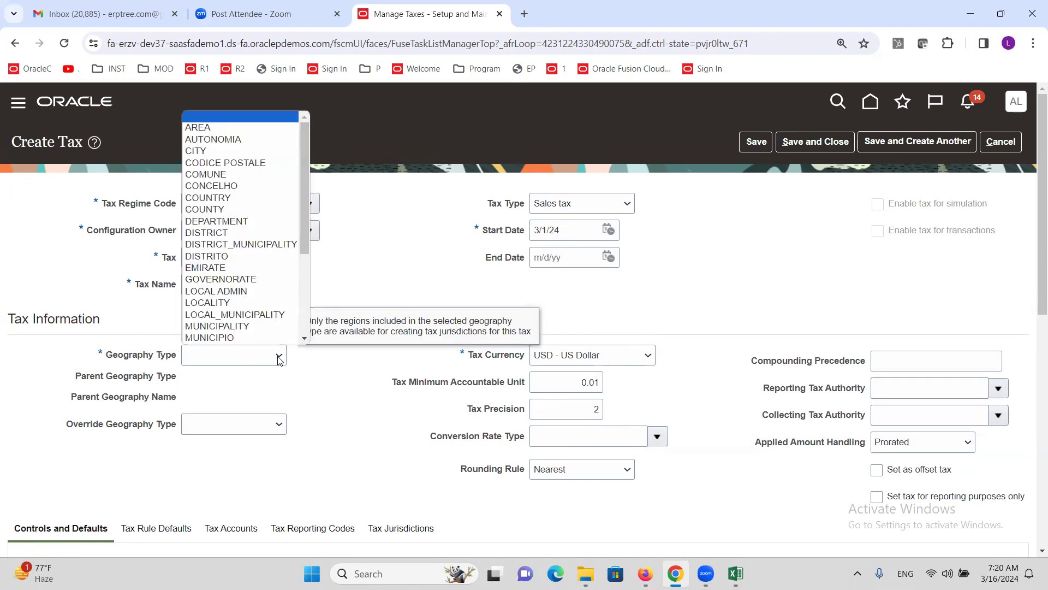
left_click(139, 316)
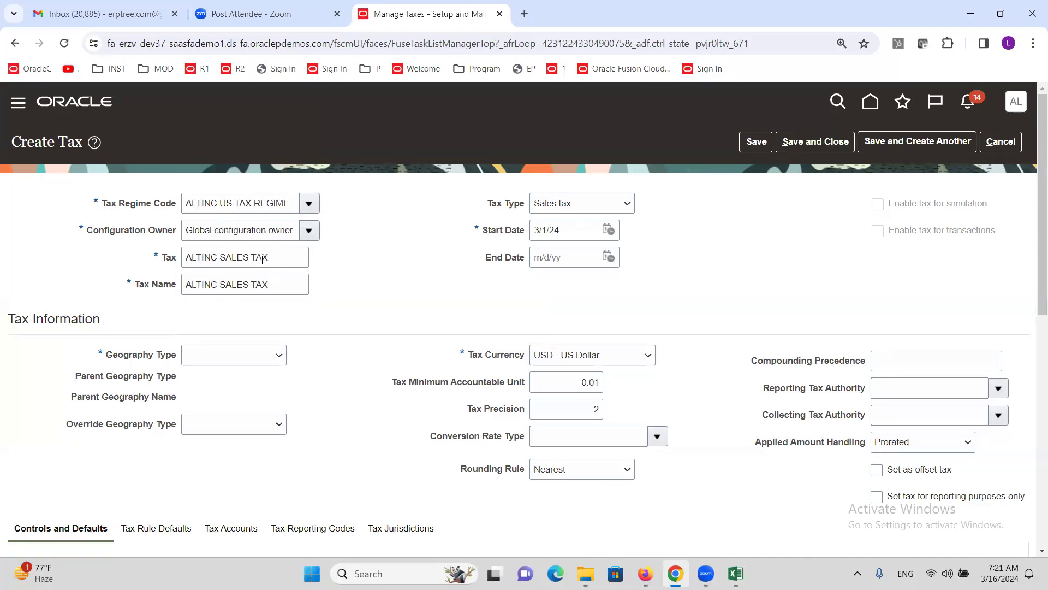
key("alt+Tab")
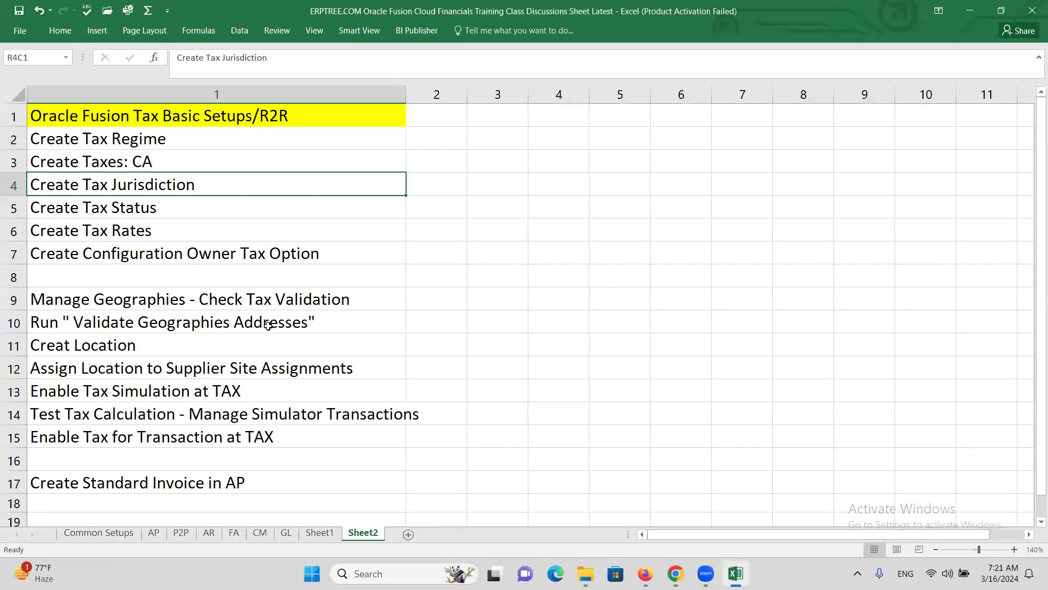
left_click(137, 166)
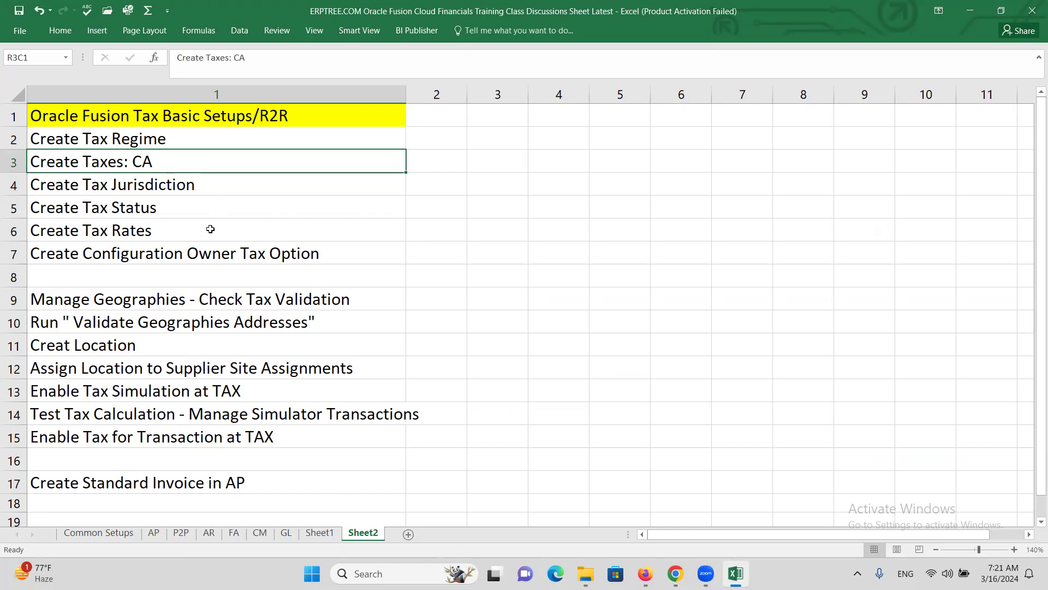
key("alt+Tab")
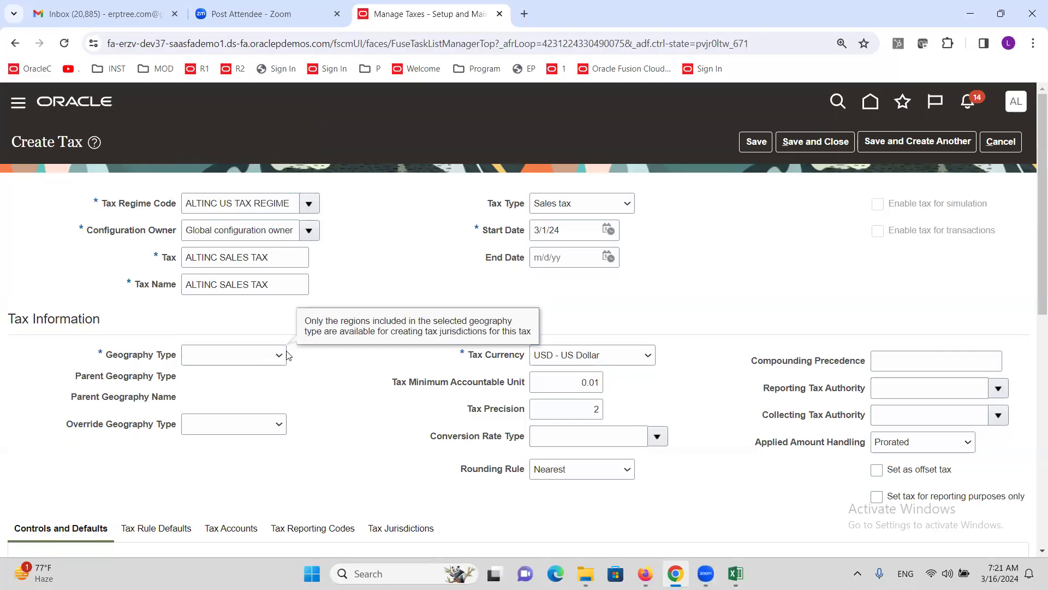
Step: Set the tax's geography type to STATE
left_click(270, 363)
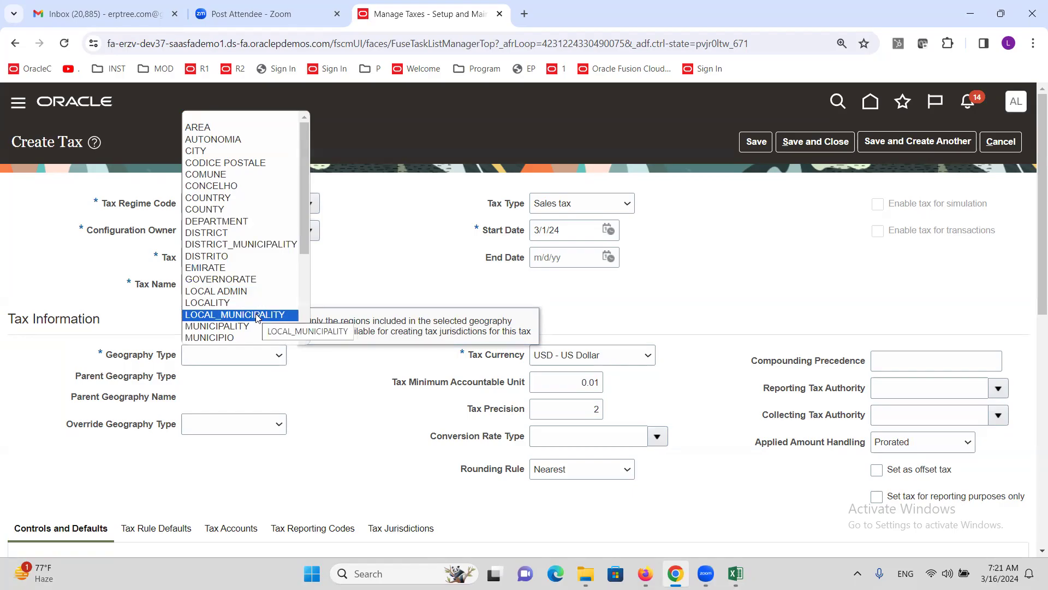
key("s")
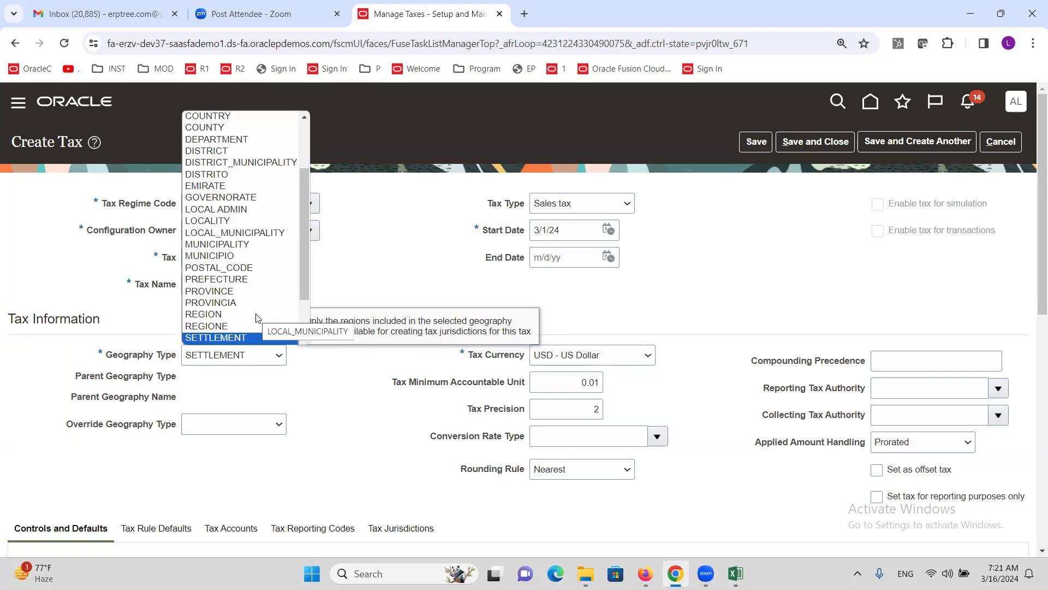
key("Down")
key("Up")
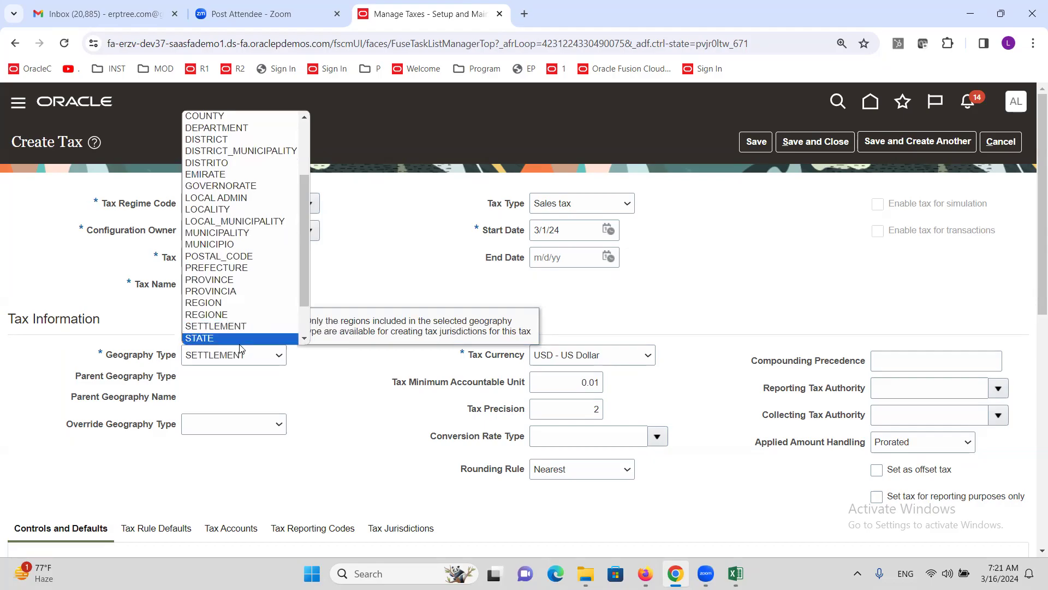
scroll(219, 319, "down", 2)
left_click(213, 298)
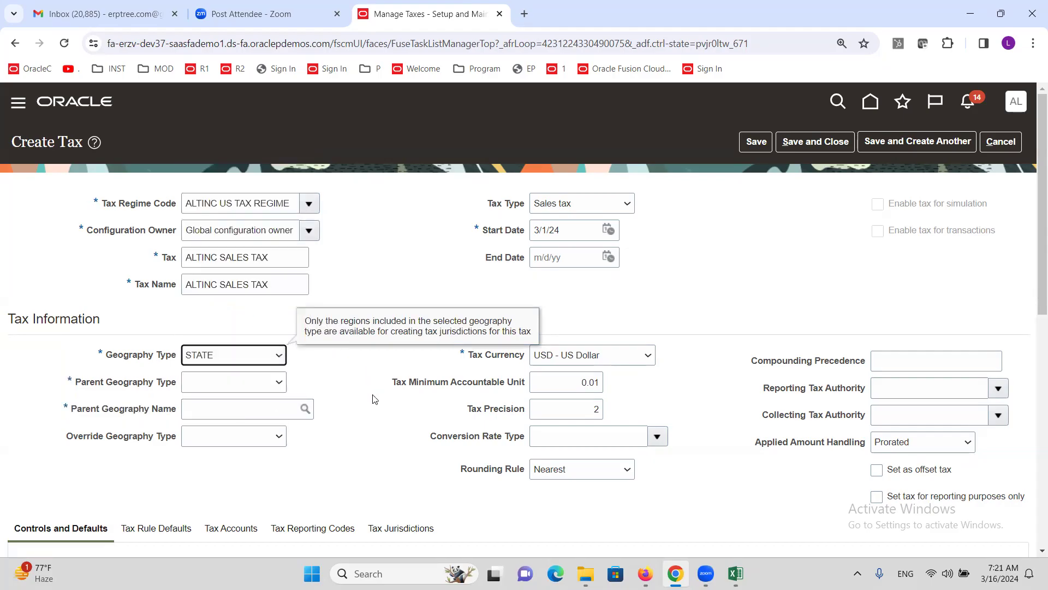
Step: Set the parent geography to COUNTRY, United States
left_click(261, 383)
left_click(243, 408)
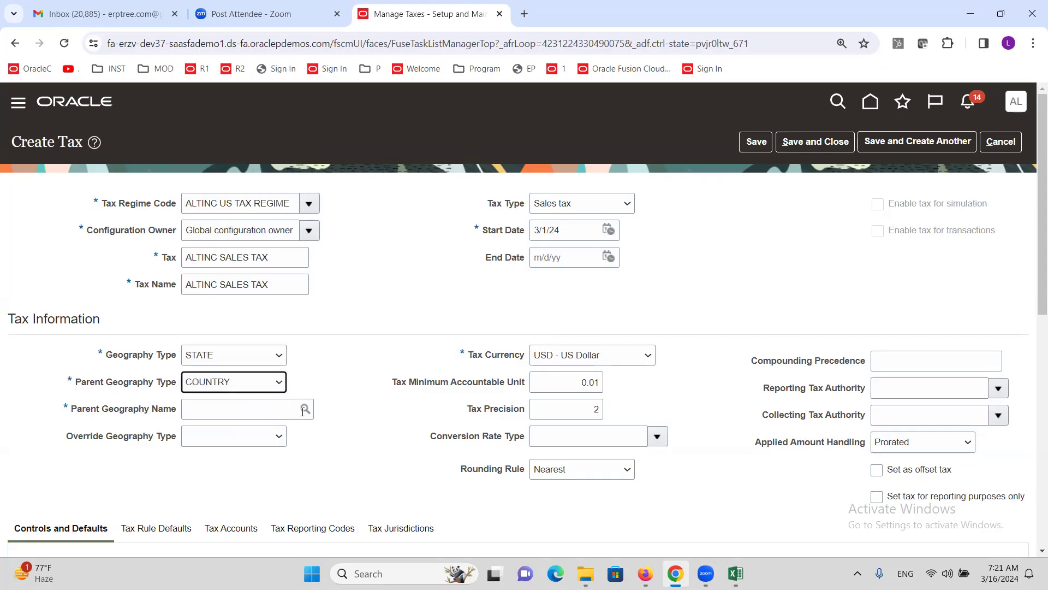
left_click(265, 409)
type("United")
key("Tab")
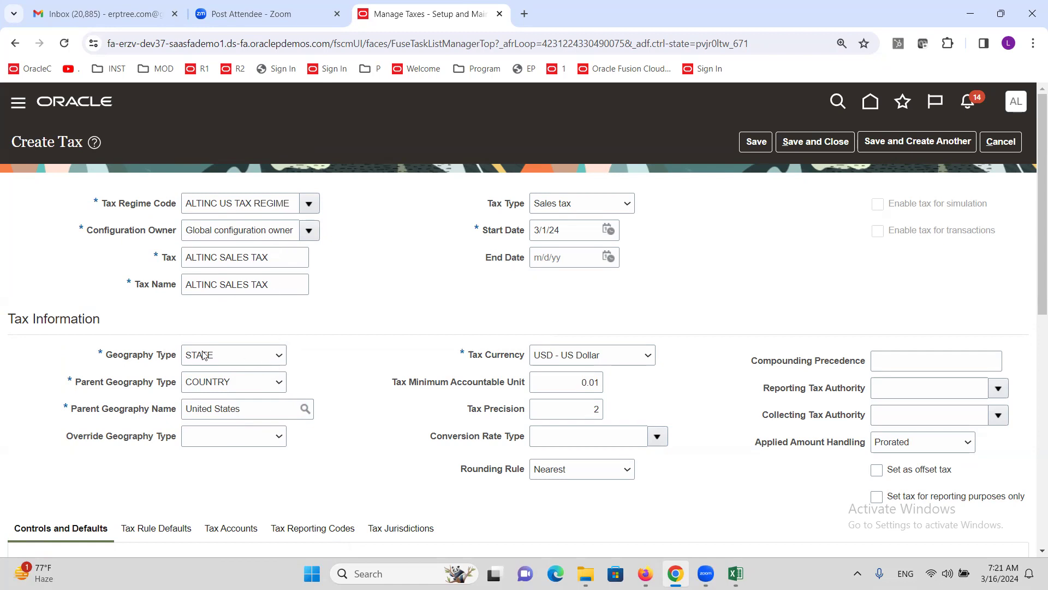
Step: Review the Create Tax page and read the Geography Type help note
mouse_move(188, 362)
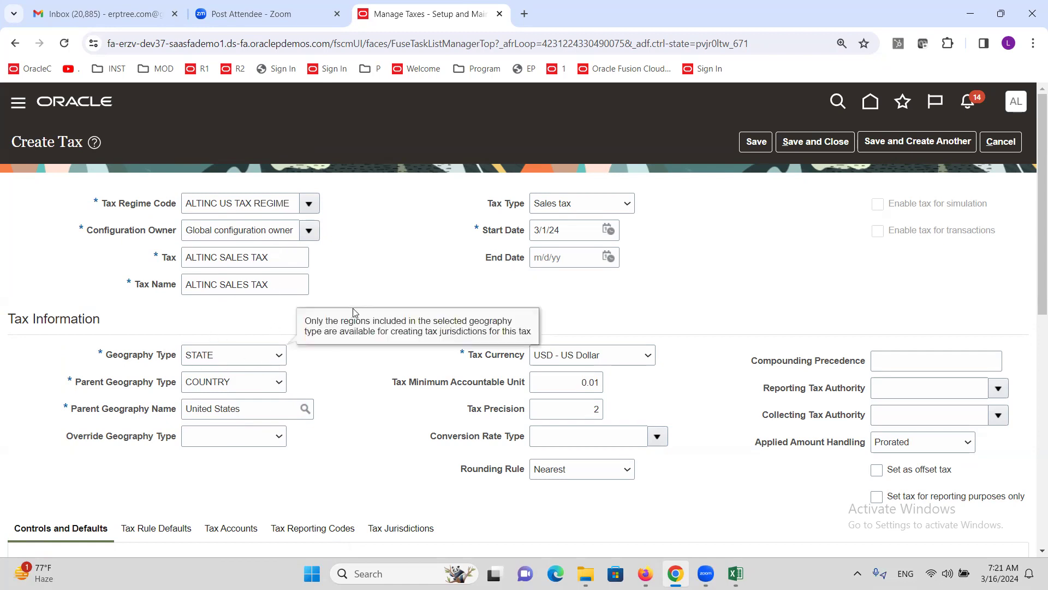
scroll(330, 296, "down", 3)
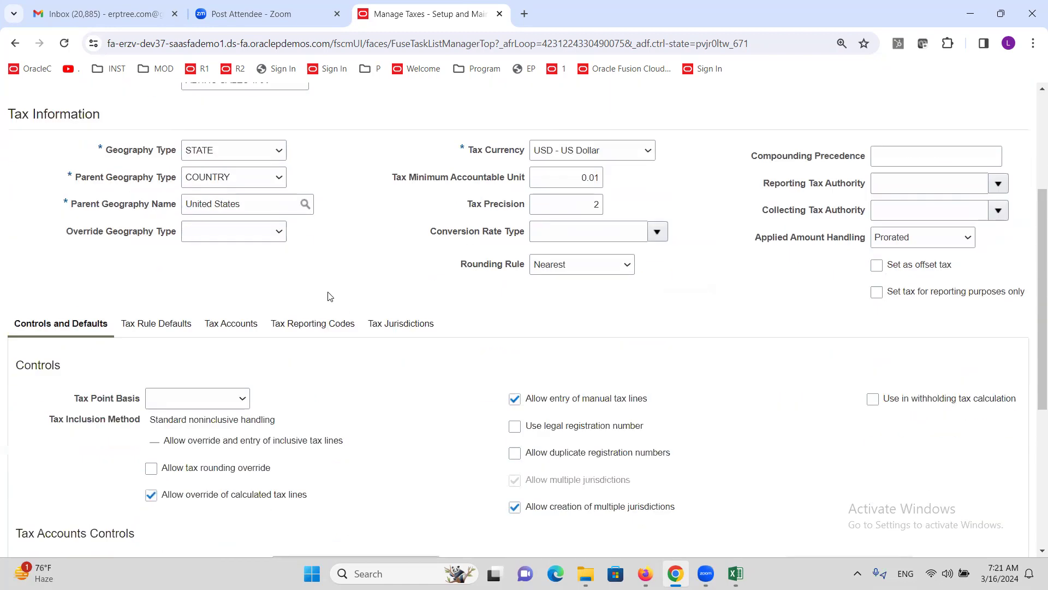
scroll(312, 281, "up", 3)
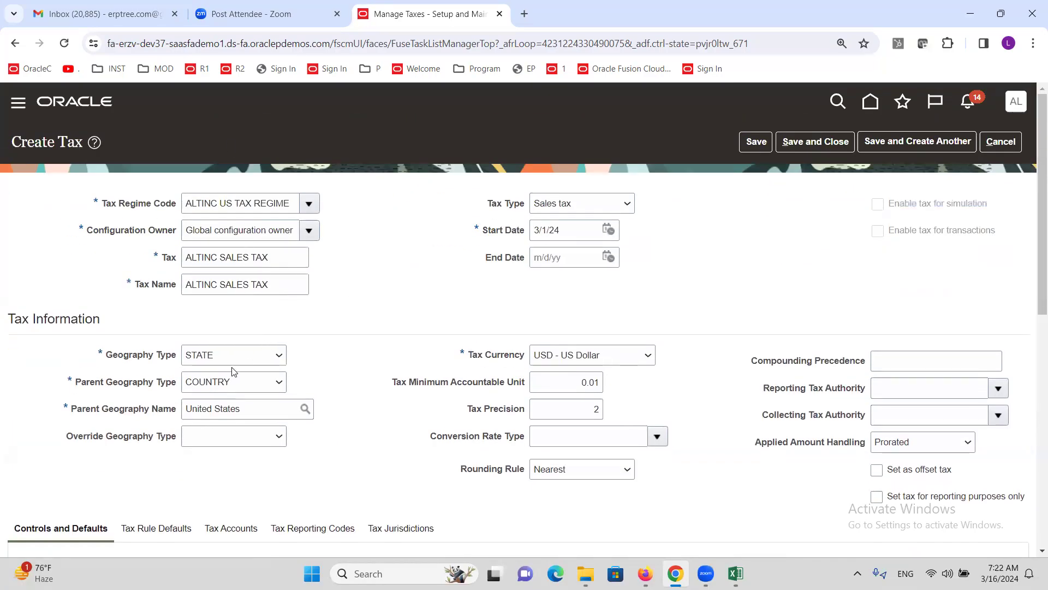
mouse_move(282, 352)
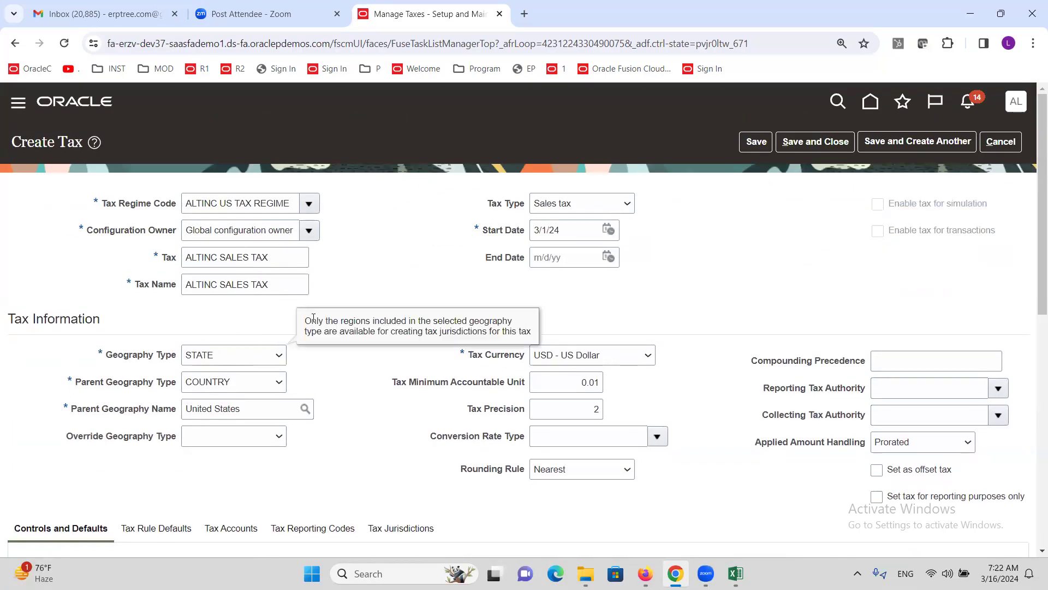
scroll(363, 327, "down", 4)
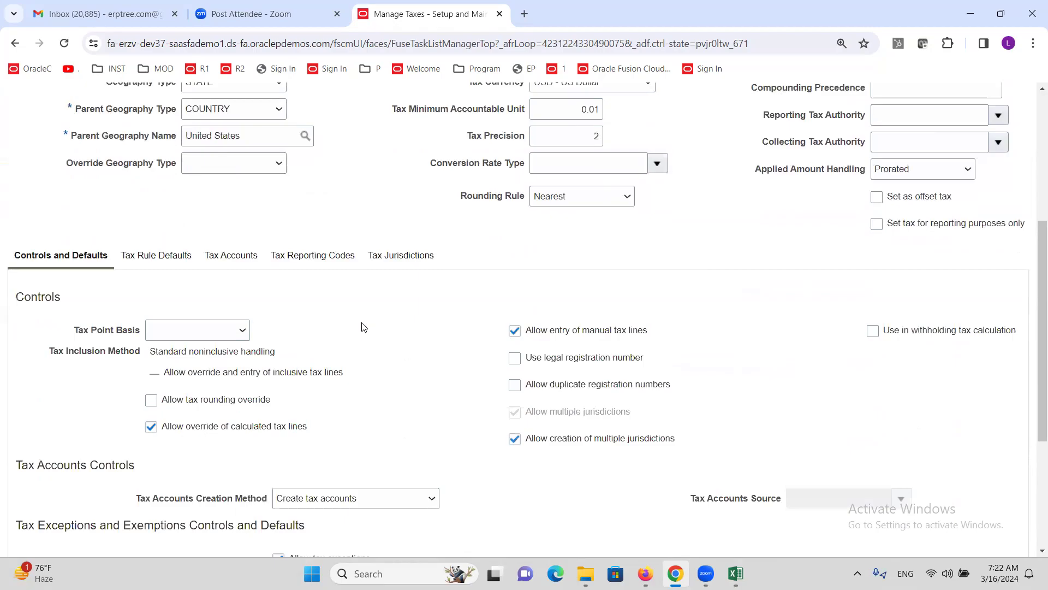
scroll(363, 326, "down", 3)
scroll(367, 326, "up", 4)
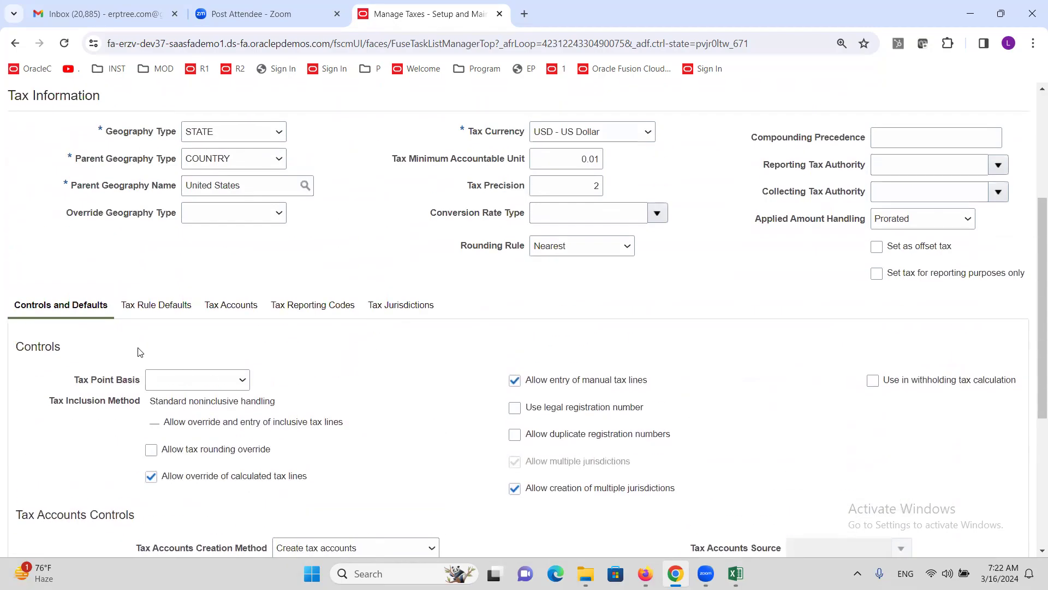
Step: In Tax Rule Defaults, set Place of Supply to Ship to
left_click(172, 309)
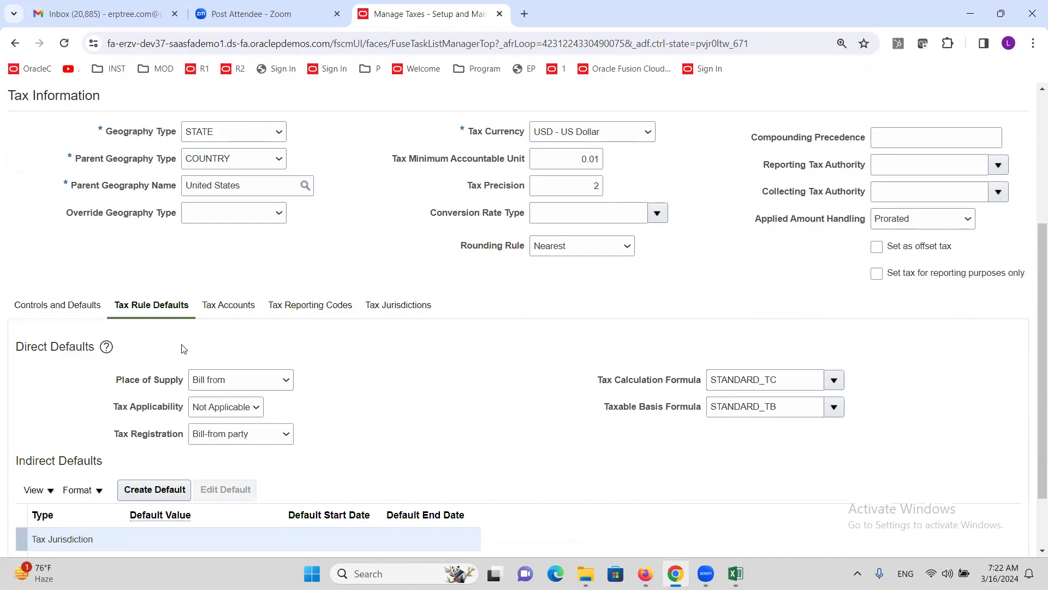
scroll(377, 409, "down", 1)
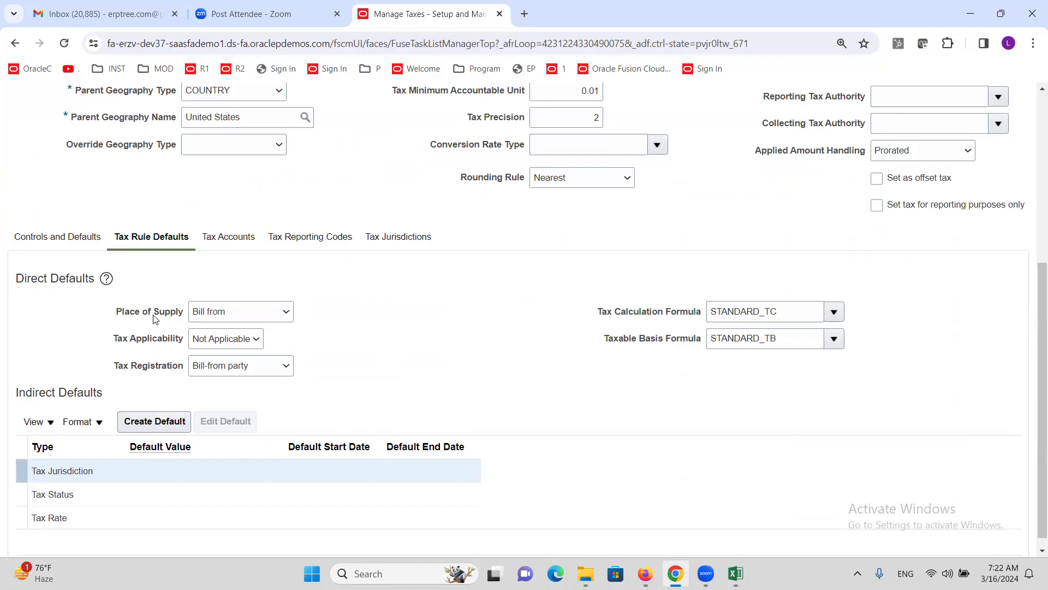
left_click(276, 313)
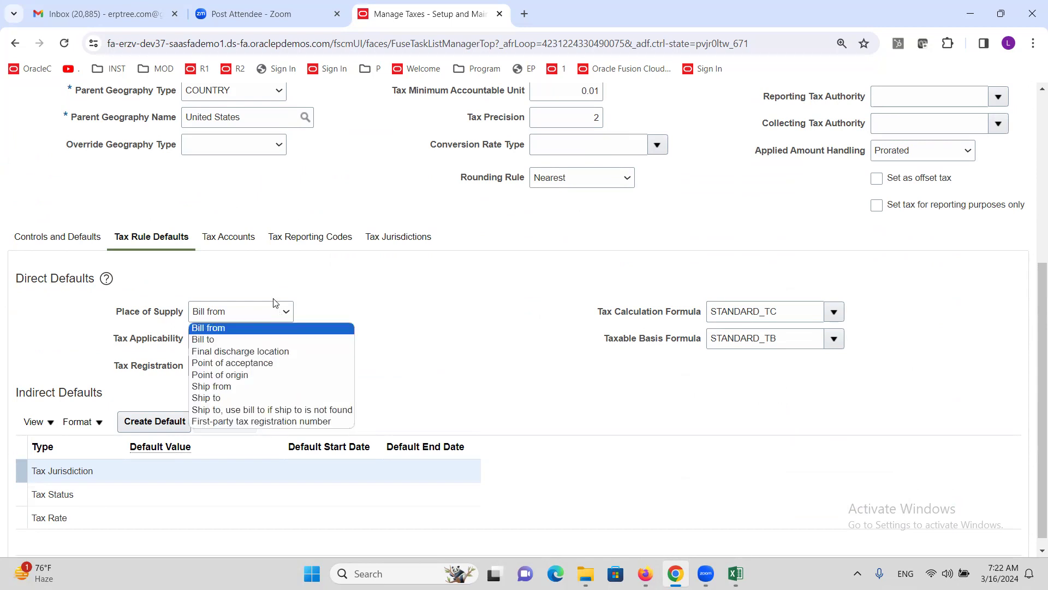
scroll(265, 229, "up", 3)
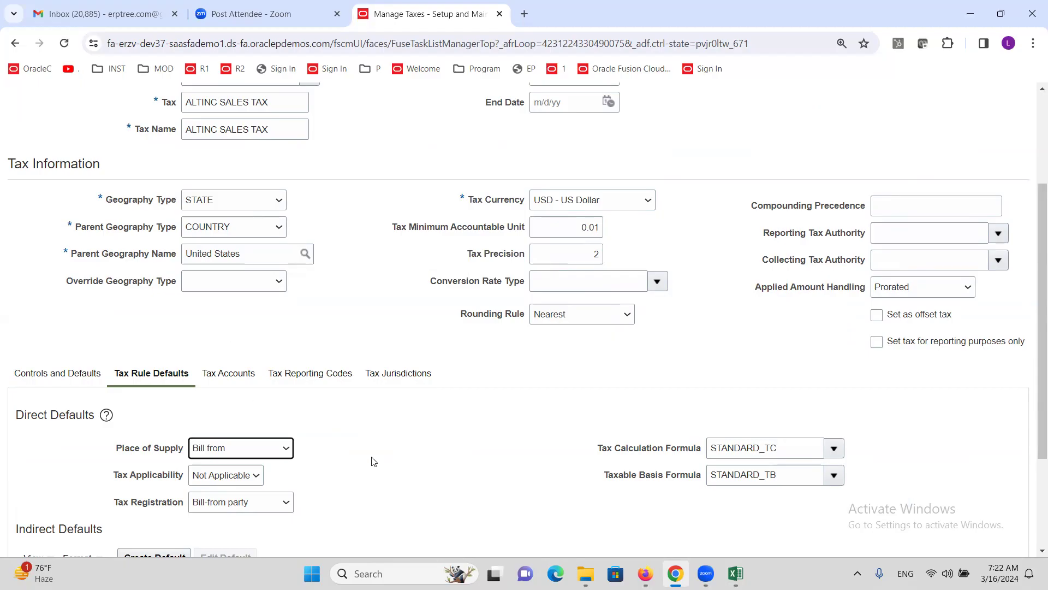
scroll(153, 423, "down", 1)
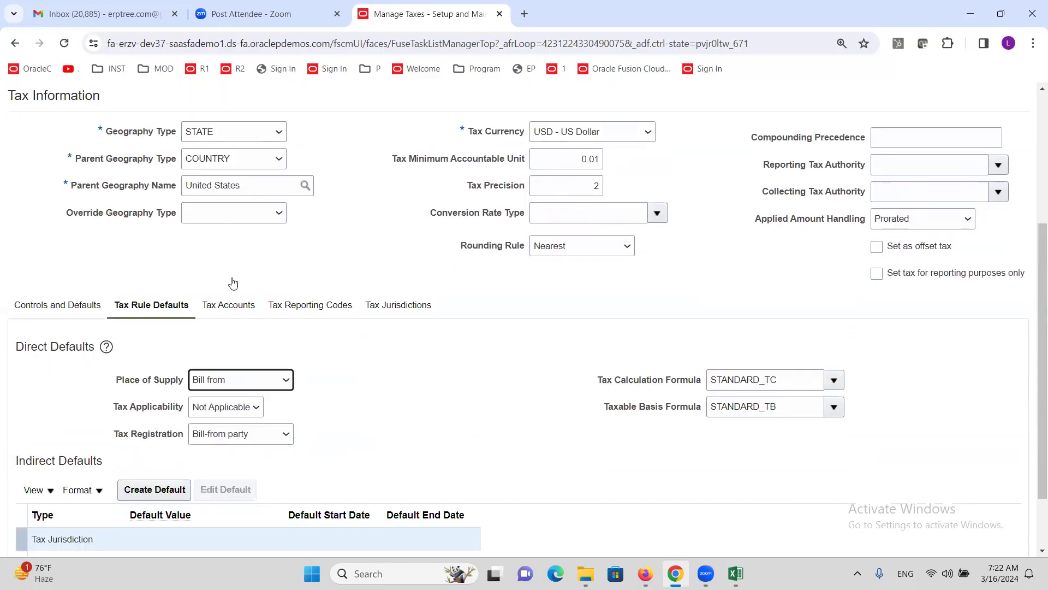
left_click(284, 383)
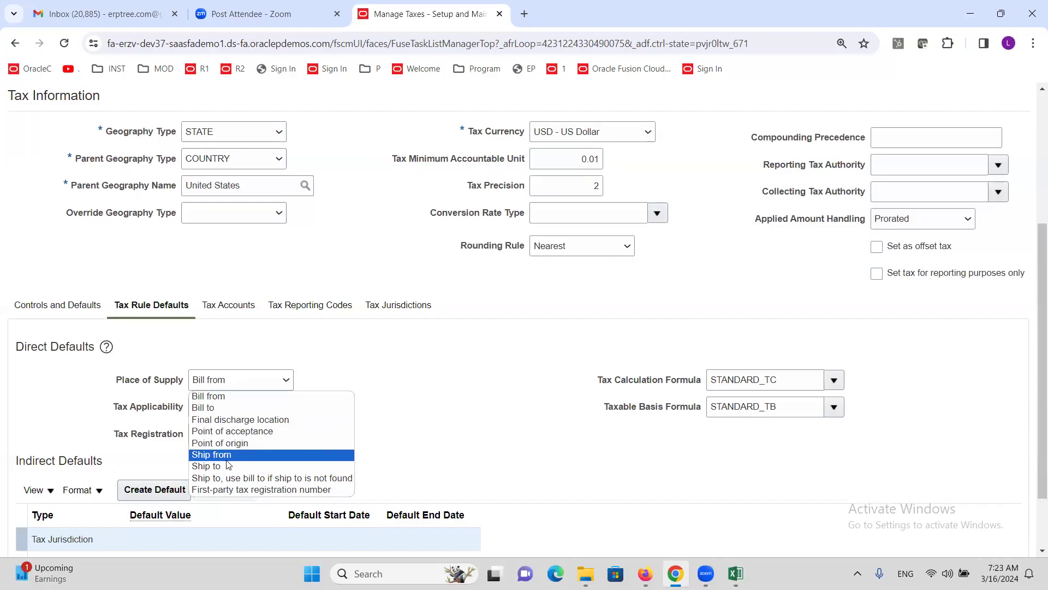
left_click(255, 465)
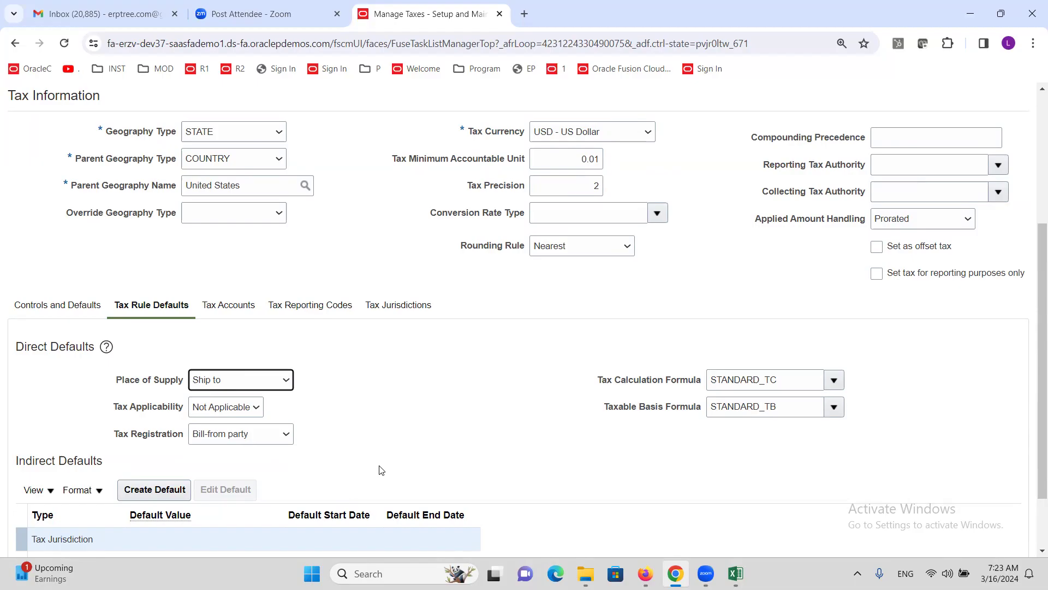
left_click(286, 380)
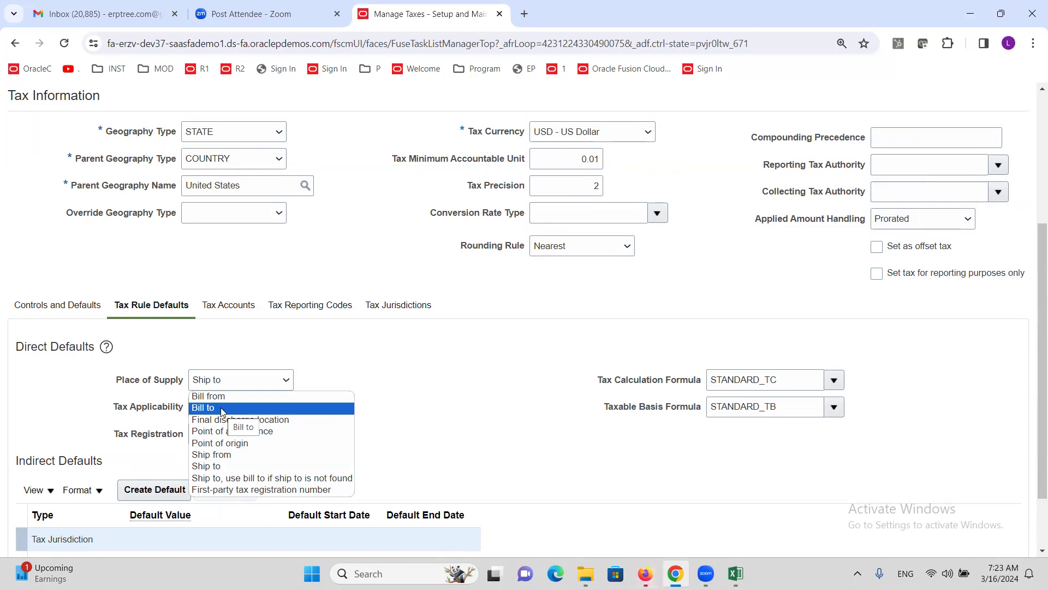
left_click(234, 467)
Step: Set Tax Applicability to Applicable and Tax Registration to ship-to with bill-to fallback, then request an indirect default
left_click(354, 377)
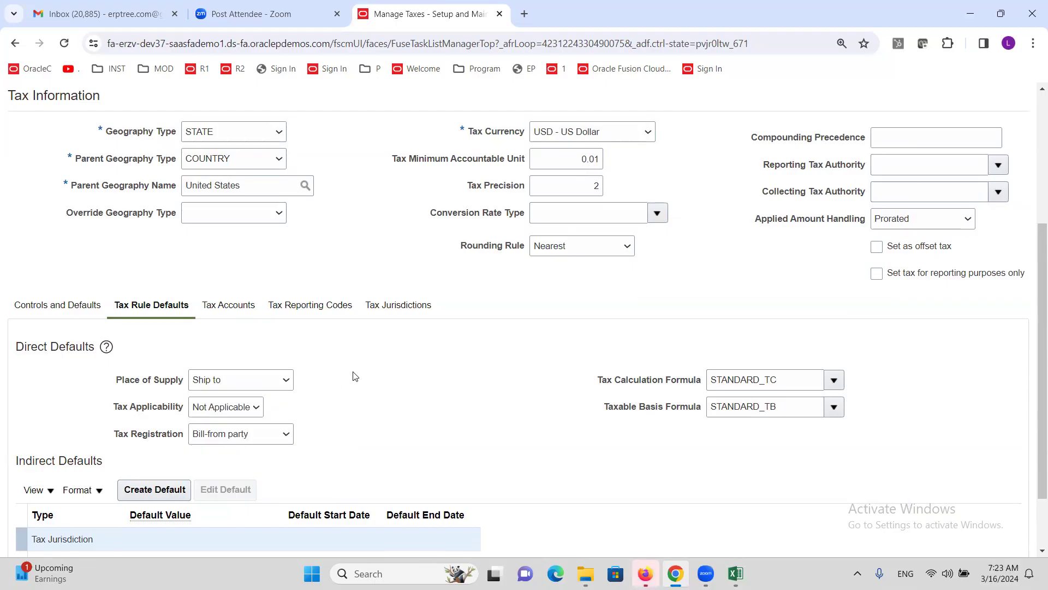
left_click(239, 409)
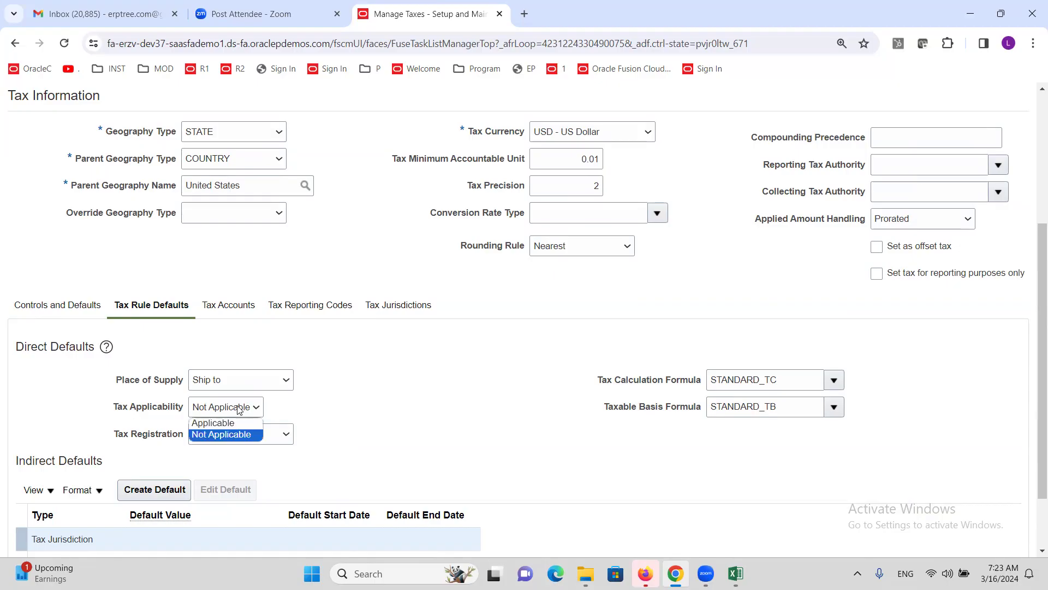
left_click(216, 424)
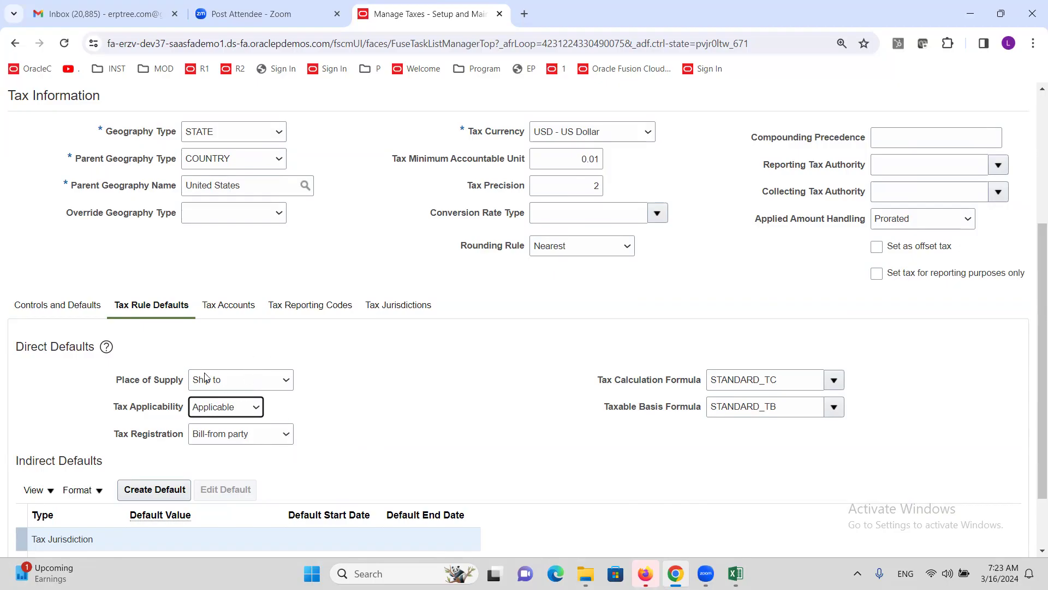
left_click(275, 439)
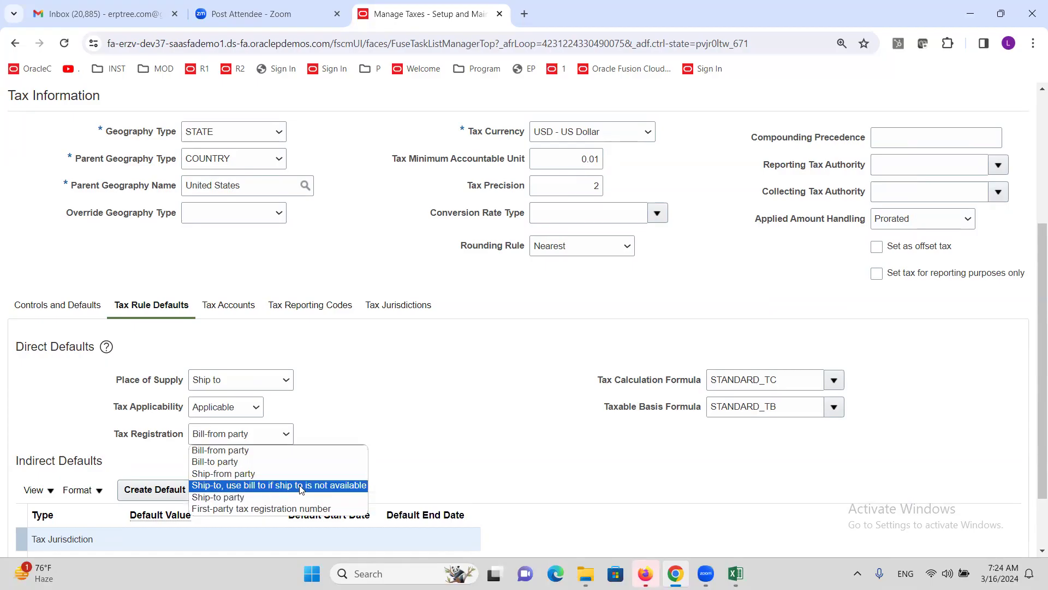
left_click(328, 487)
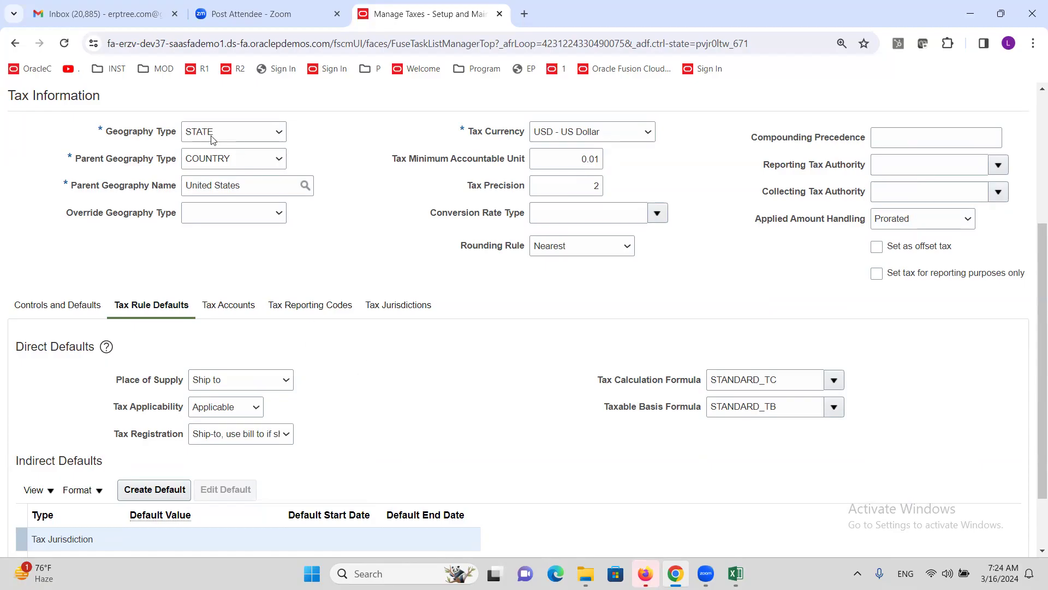
scroll(307, 371, "down", 1)
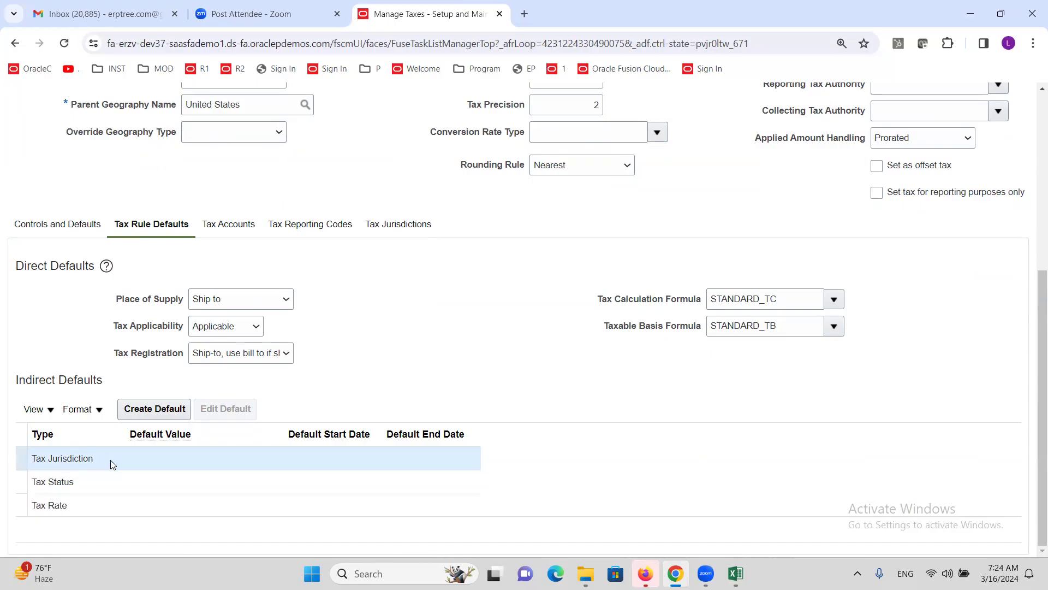
left_click(142, 408)
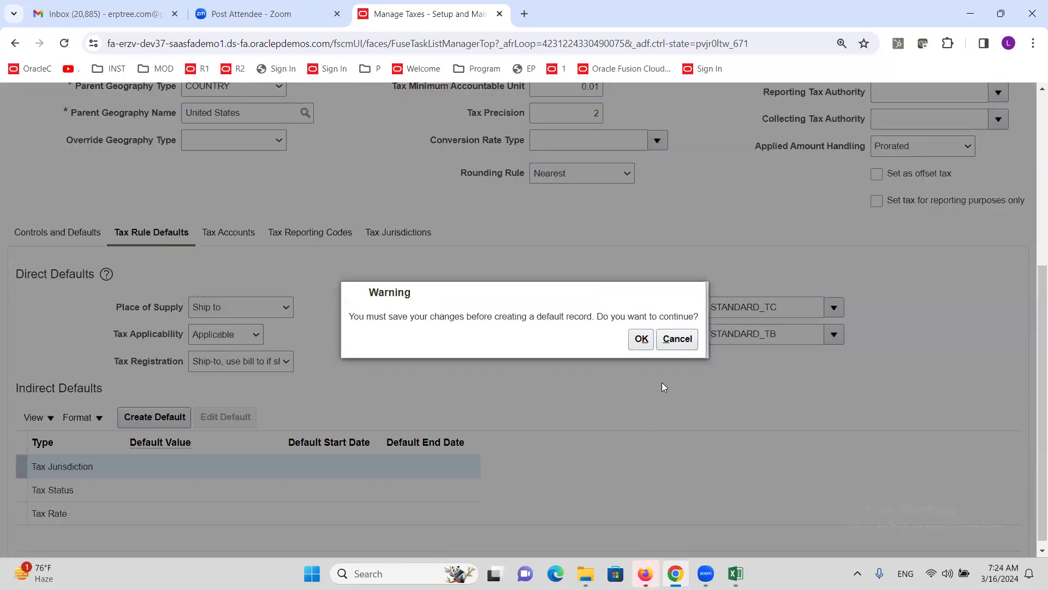
Step: Confirm saving the tax and start a Tax Jurisdiction indirect default
left_click(638, 340)
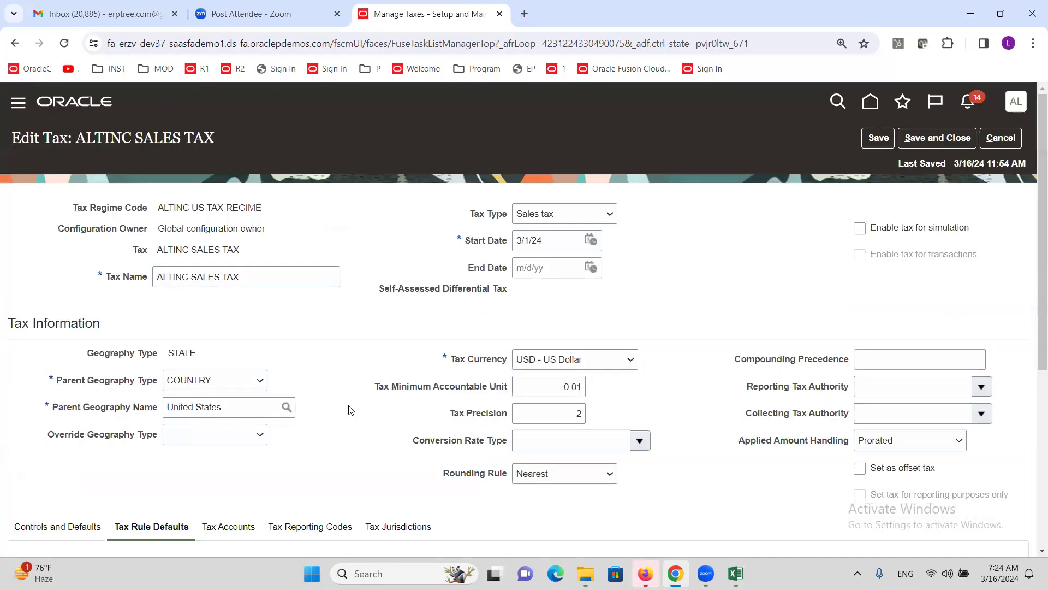
scroll(340, 362, "down", 5)
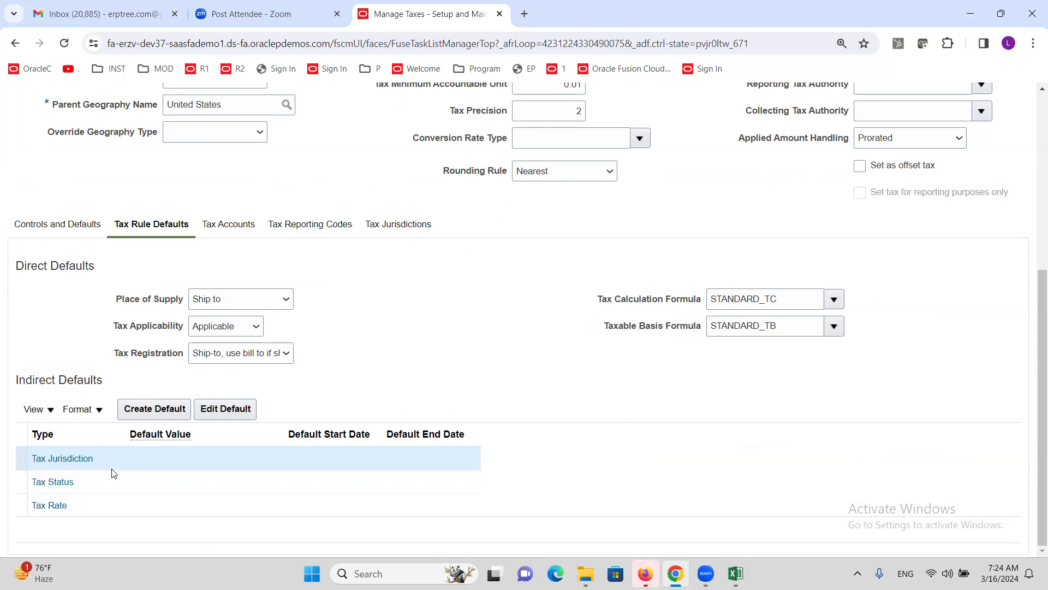
left_click(159, 409)
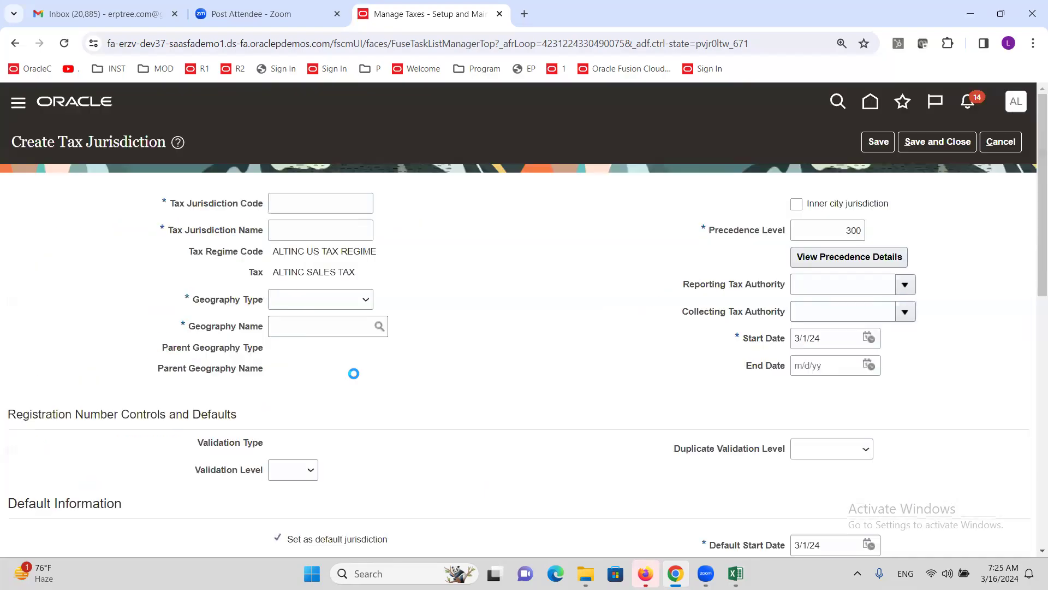
Step: Enter ALTINC CA JURIS as both the jurisdiction code and name
left_click(343, 202)
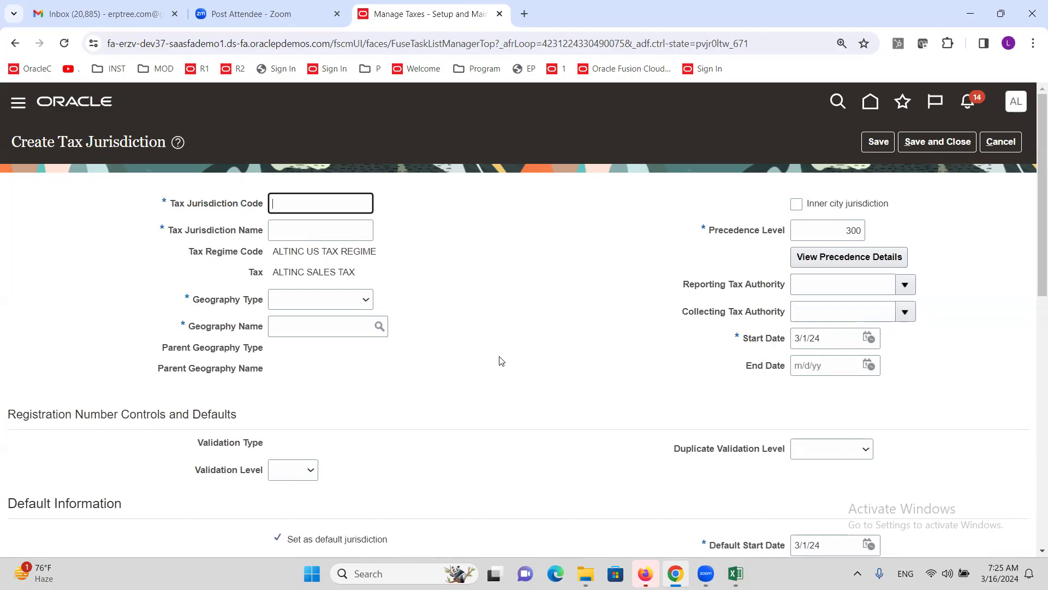
type("ALTINC CA JURIS")
triple_click(364, 206)
key("ctrl+c")
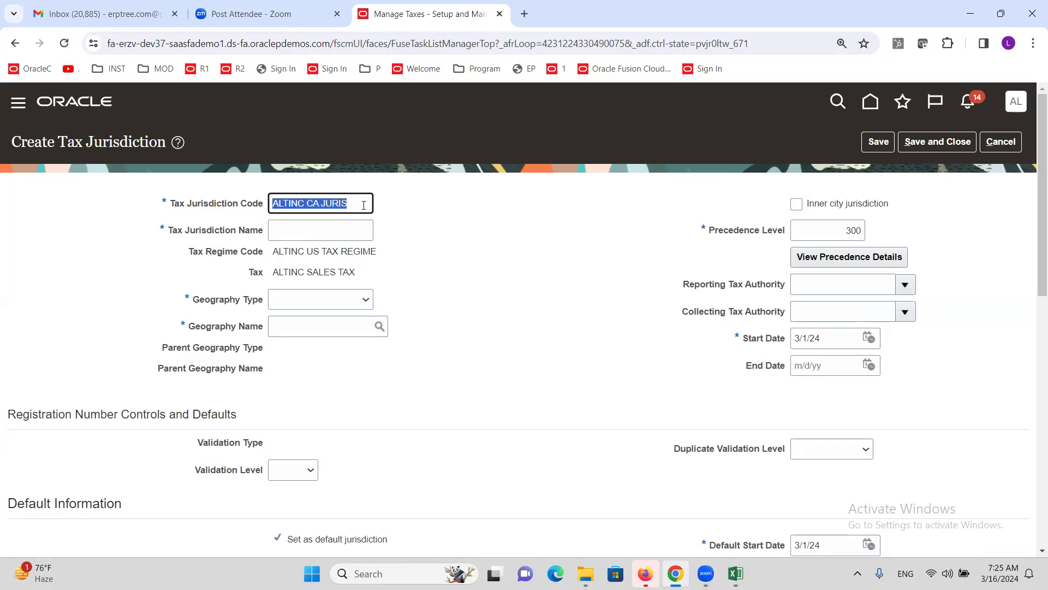
key("Tab")
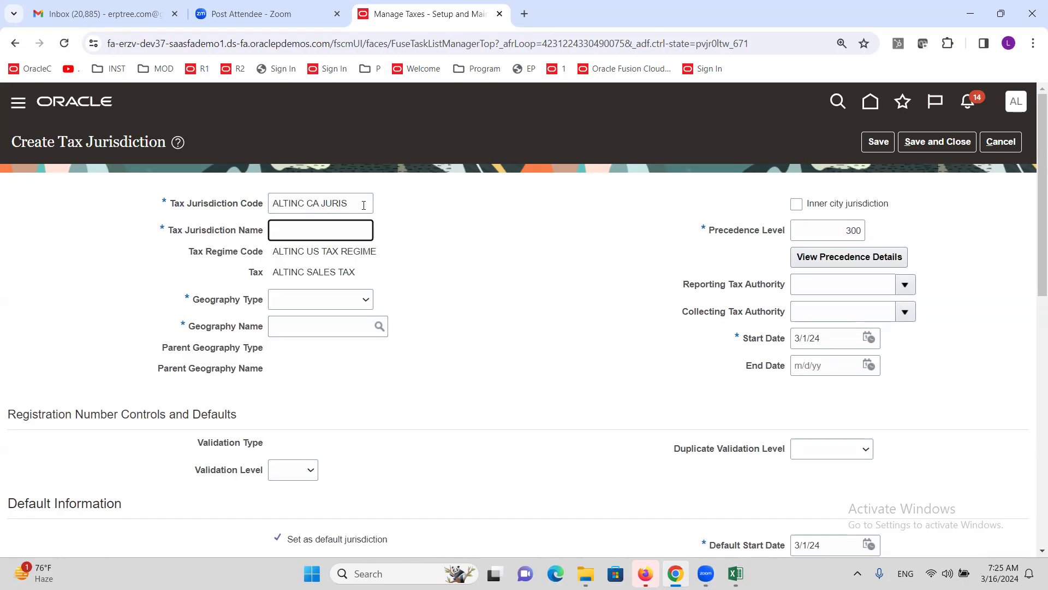
key("ctrl+v")
triple_click(295, 271)
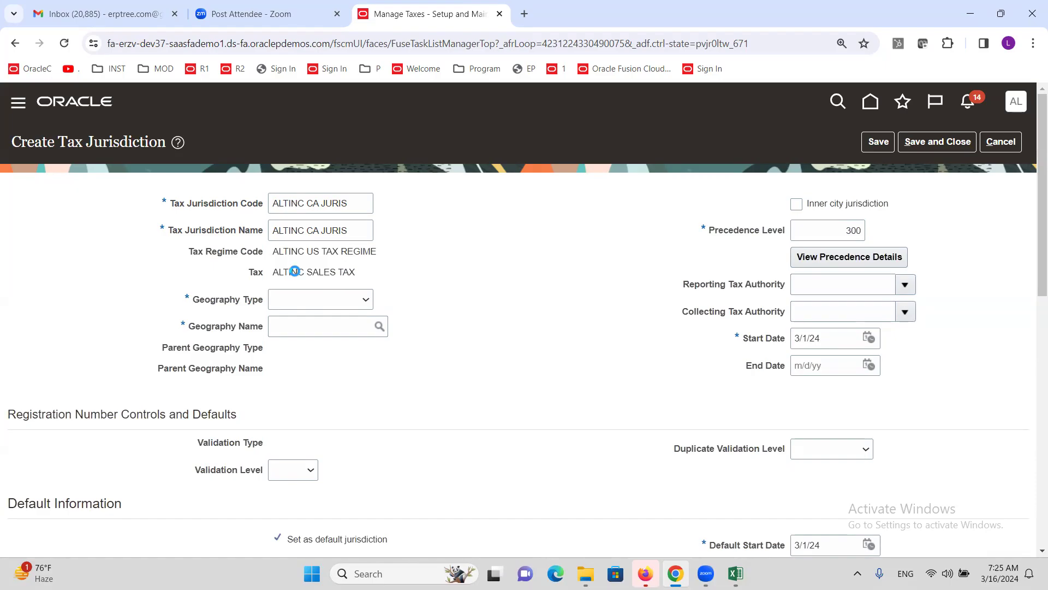
Step: Assign geography type STATE with geography CA, then save the jurisdiction
left_click(316, 299)
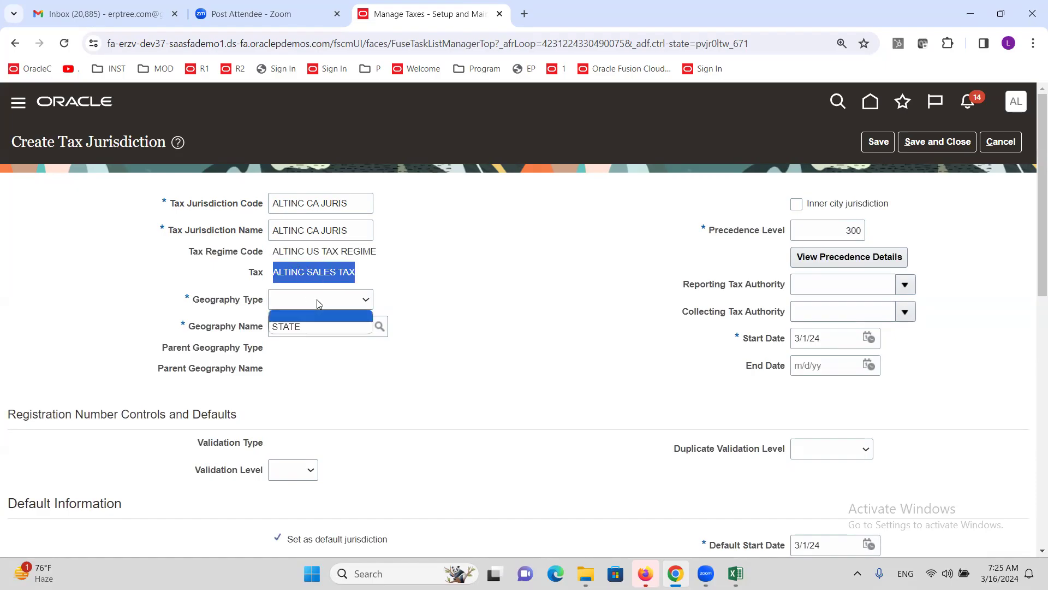
left_click(316, 327)
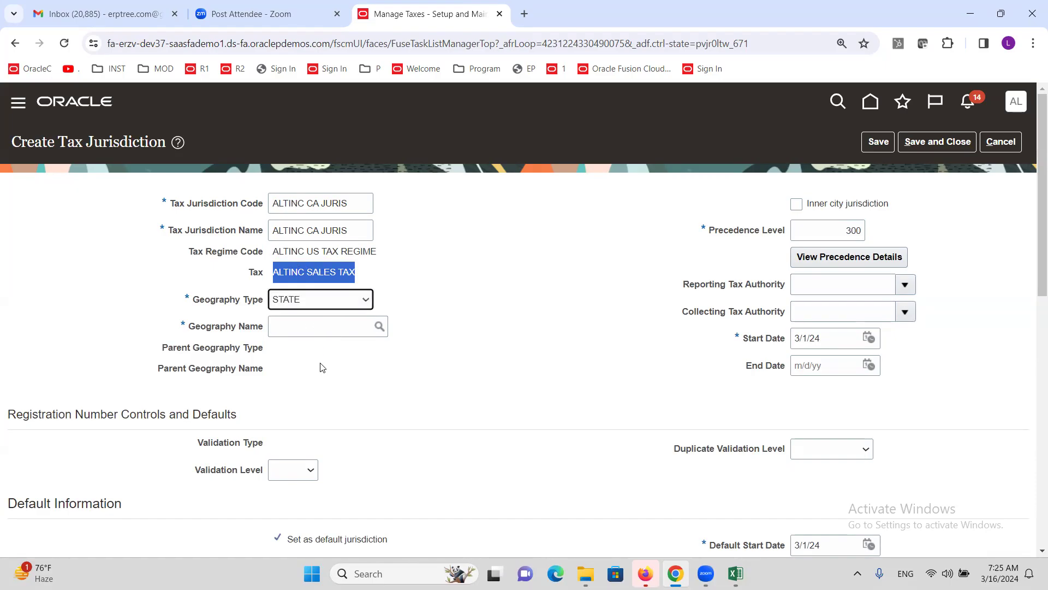
left_click(319, 328)
left_click(380, 326)
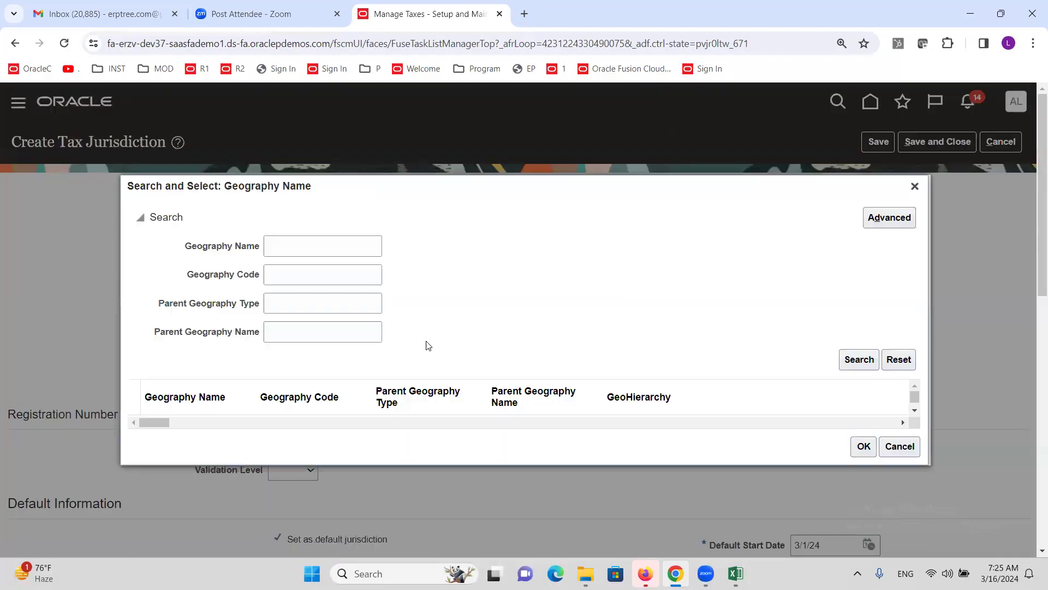
left_click(327, 252)
type("CA")
left_click(855, 364)
left_click(214, 418)
left_click(864, 458)
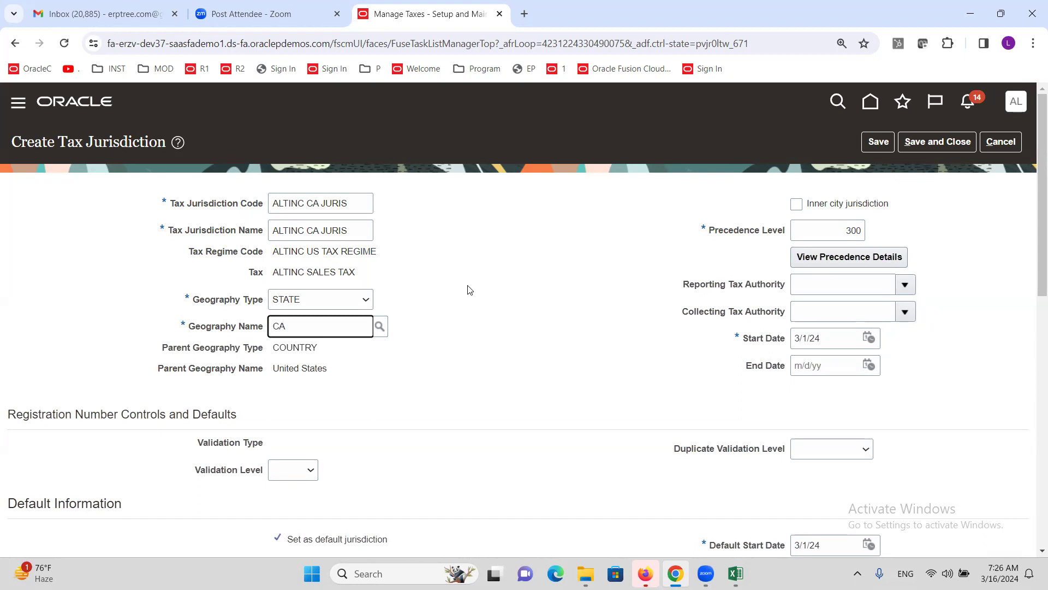
left_click(937, 143)
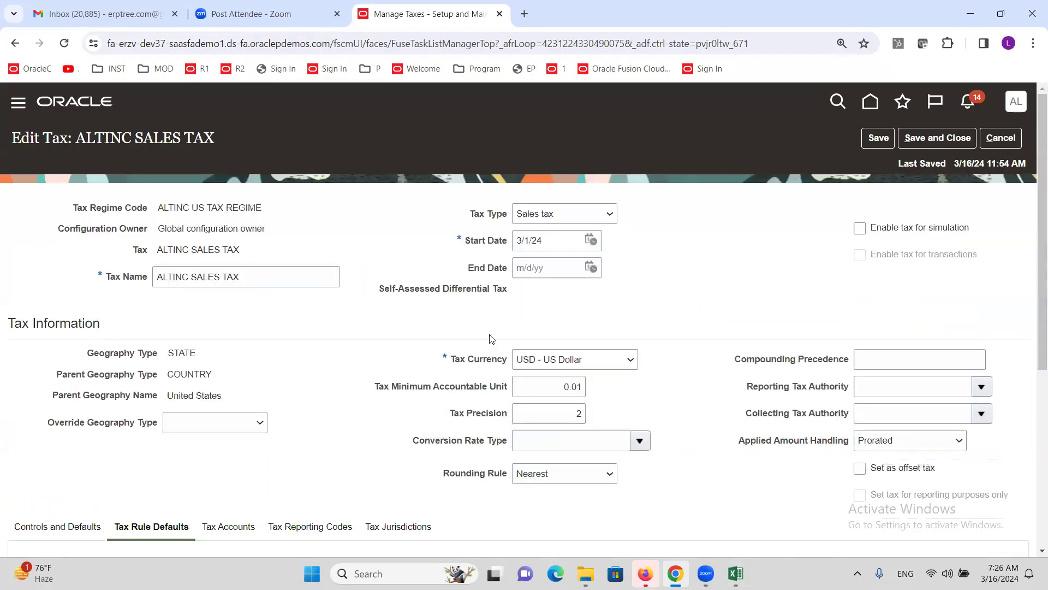
left_click(735, 573)
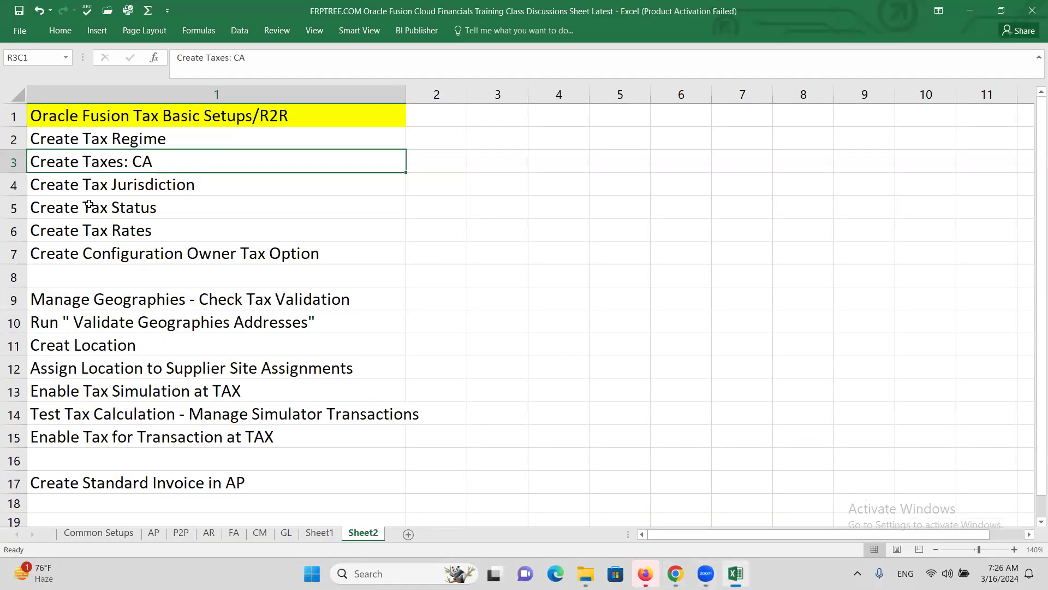
left_click(73, 192)
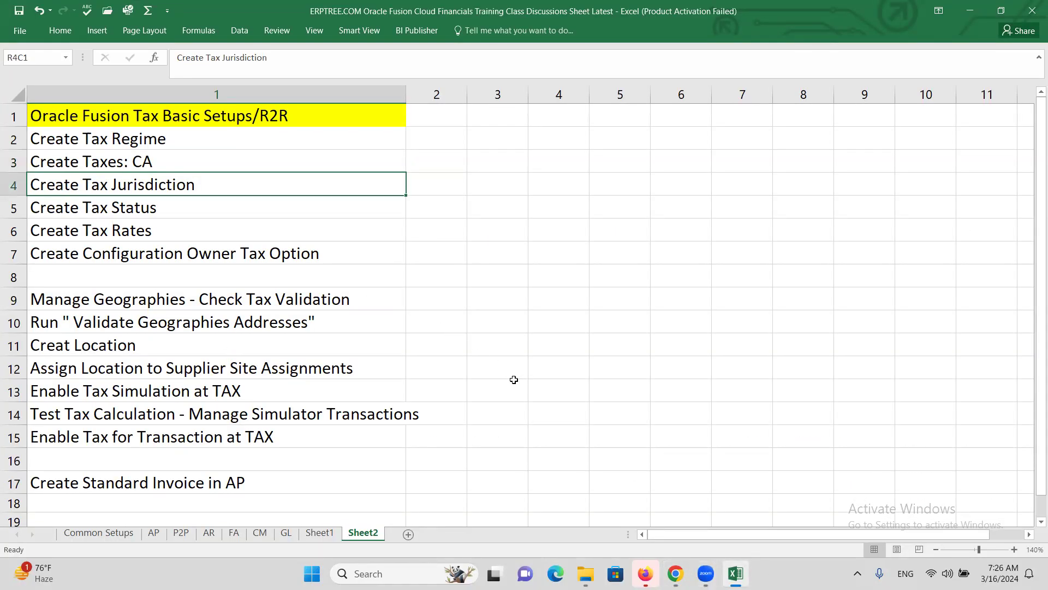
left_click(79, 210)
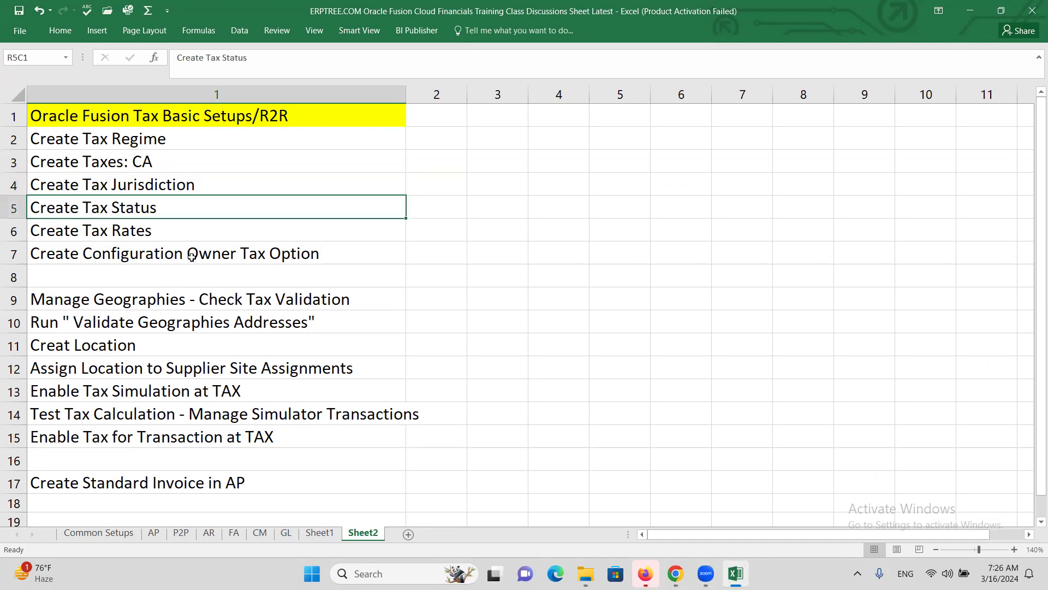
left_click(141, 233)
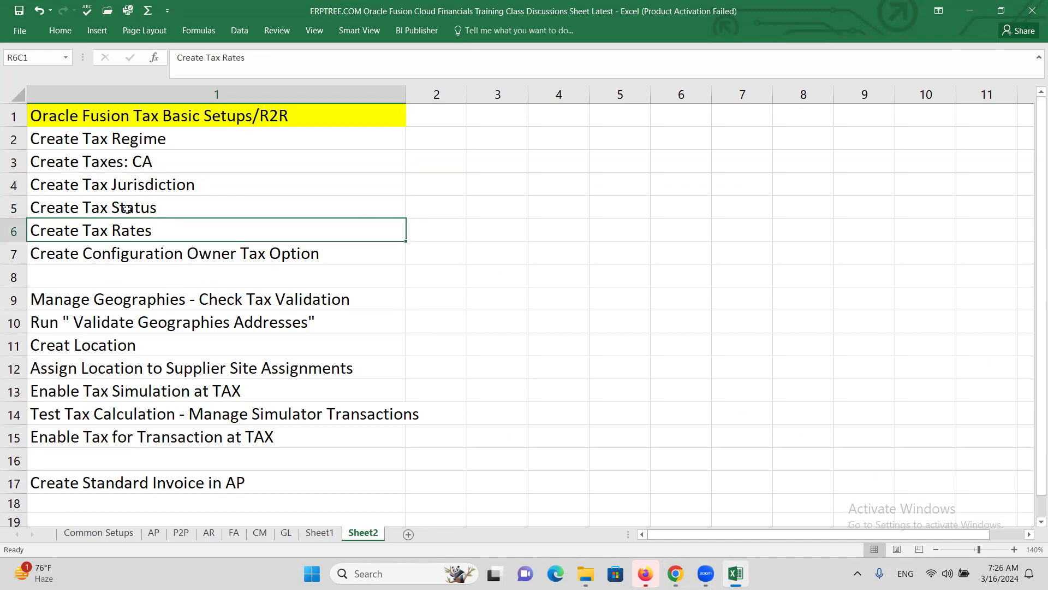
key("alt+Tab")
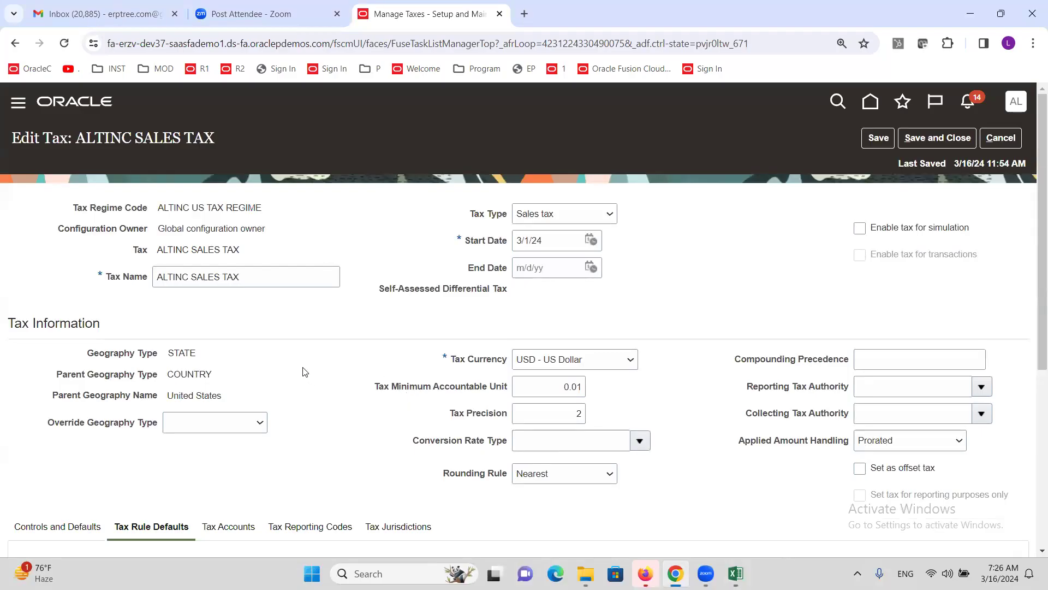
scroll(298, 363, "down", 1)
Step: Create a Tax Status indirect default with code and name ALTINC STD, then save it
scroll(298, 363, "down", 5)
scroll(372, 412, "down", 1)
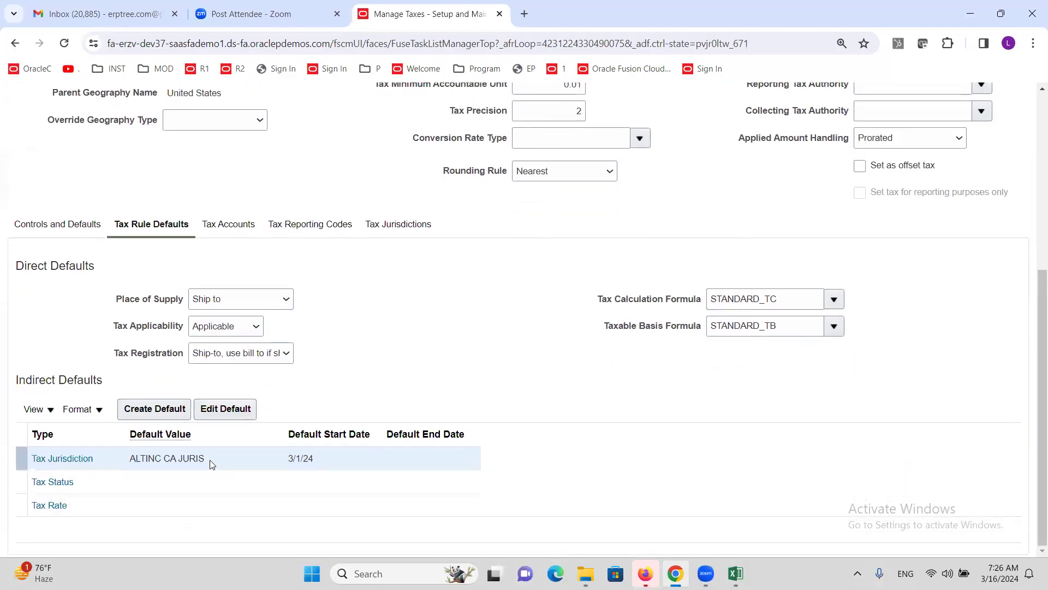
left_click(81, 483)
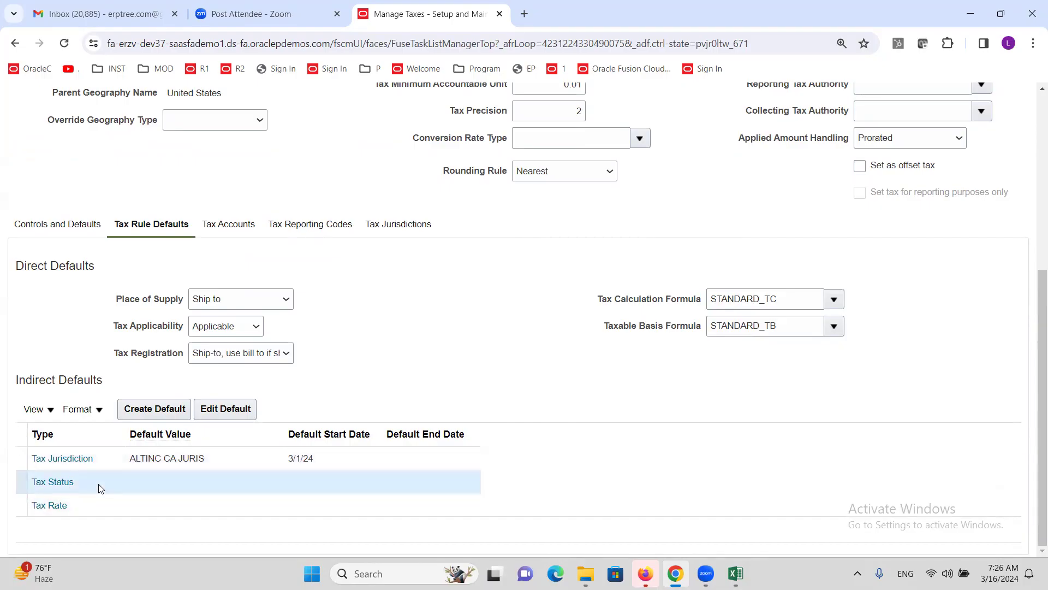
left_click(146, 410)
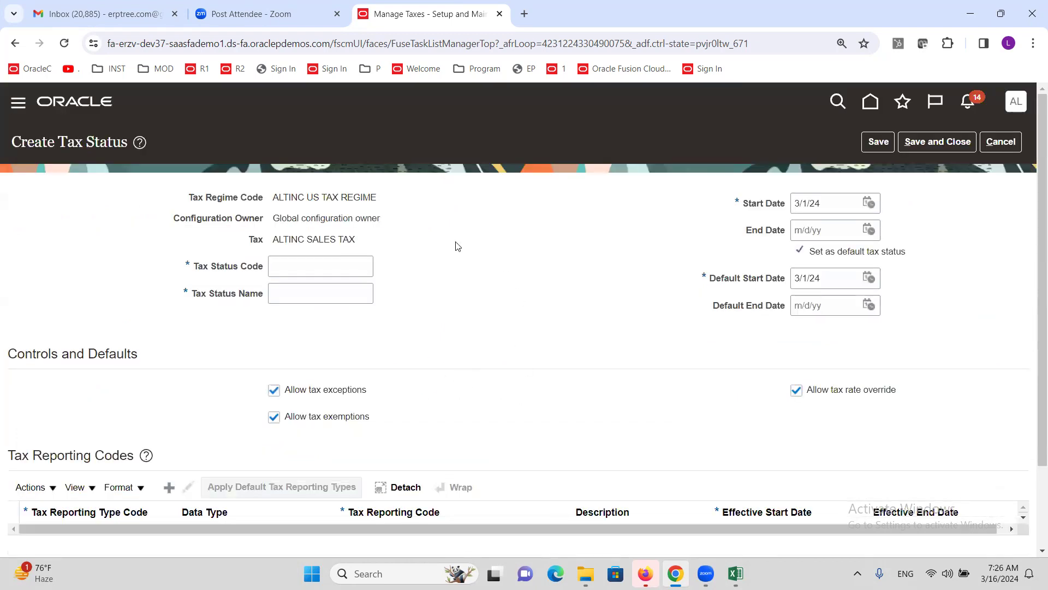
left_click(323, 265)
type("INC STD")
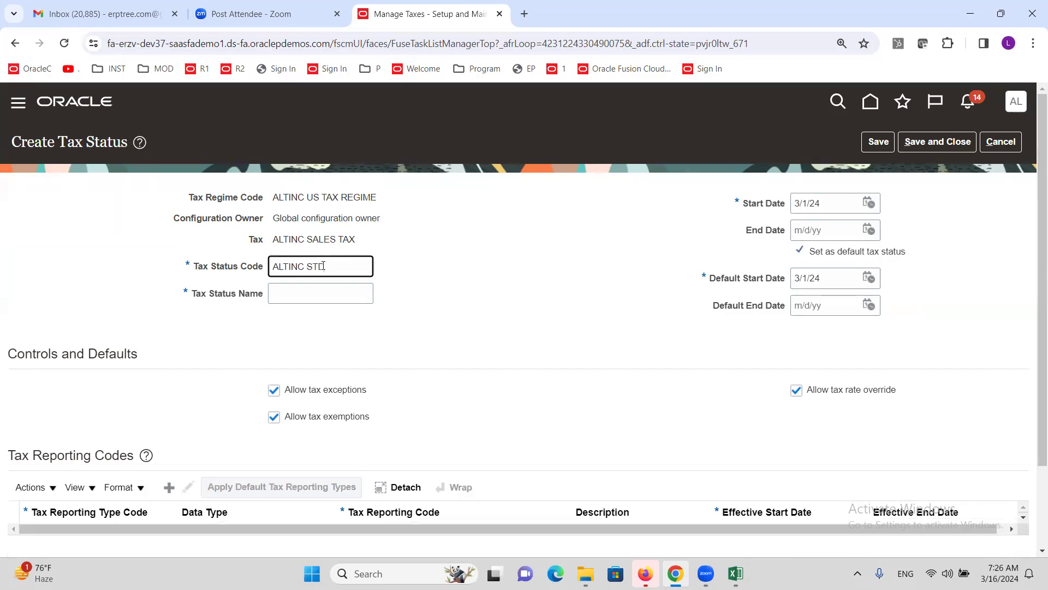
key("Tab")
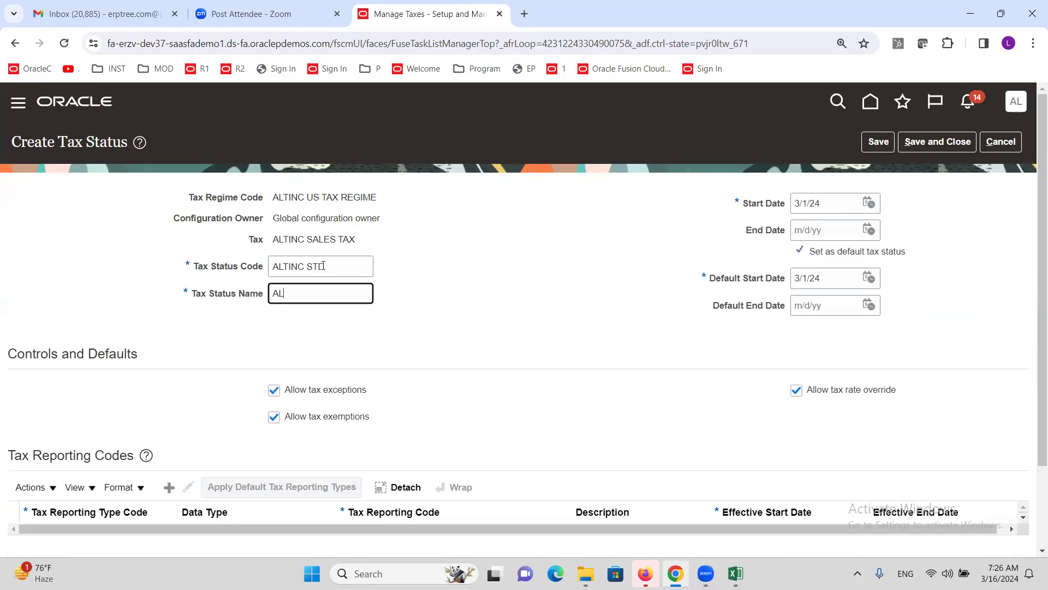
type("ALTINC STD")
left_click(945, 150)
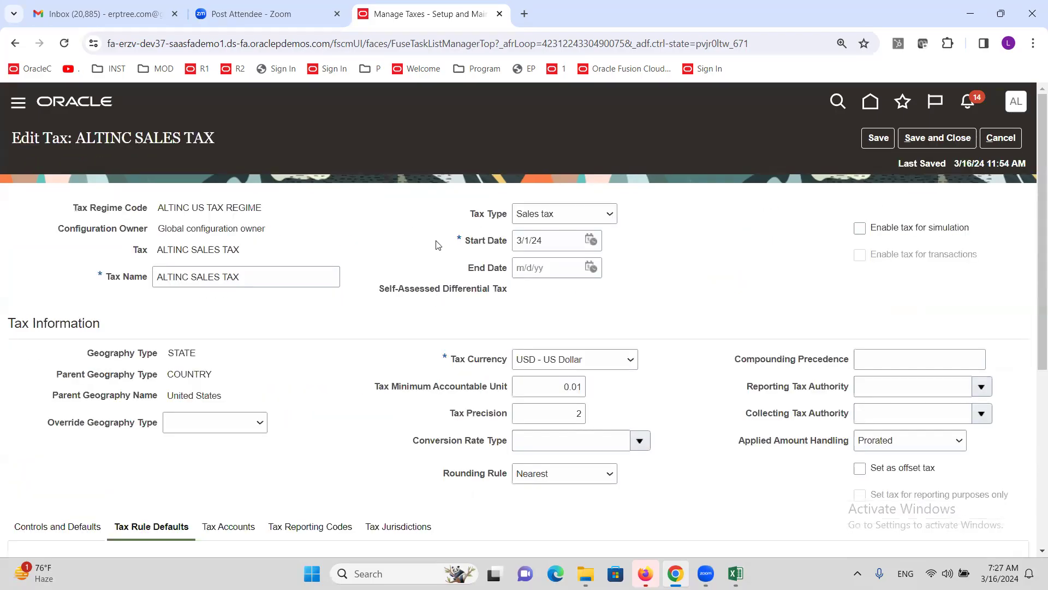
scroll(338, 287, "down", 5)
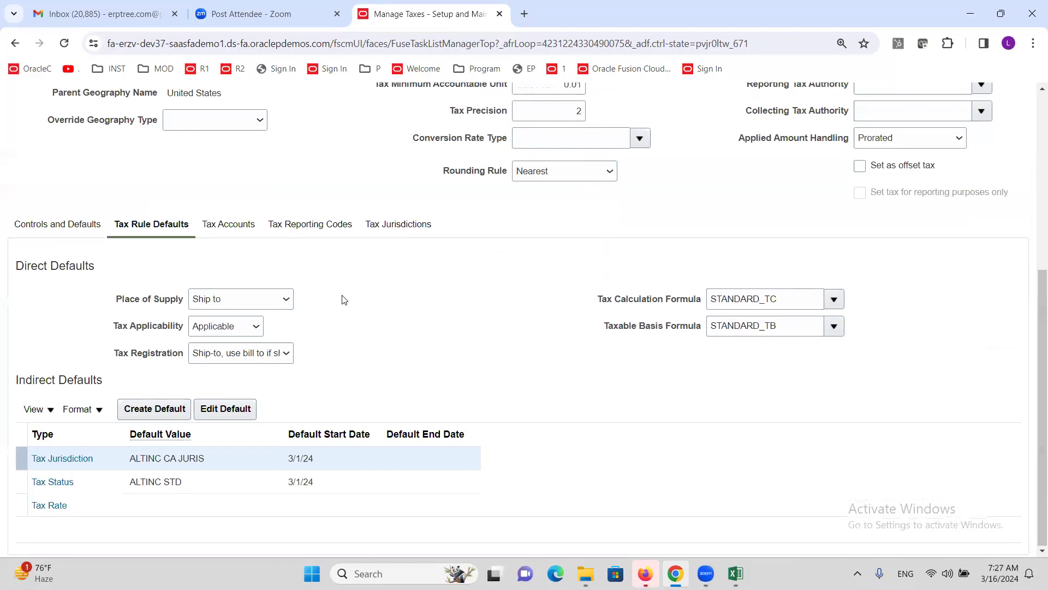
Step: Create default tax rate ALTINC@10% at 10% under status ALTINC STD
left_click(94, 503)
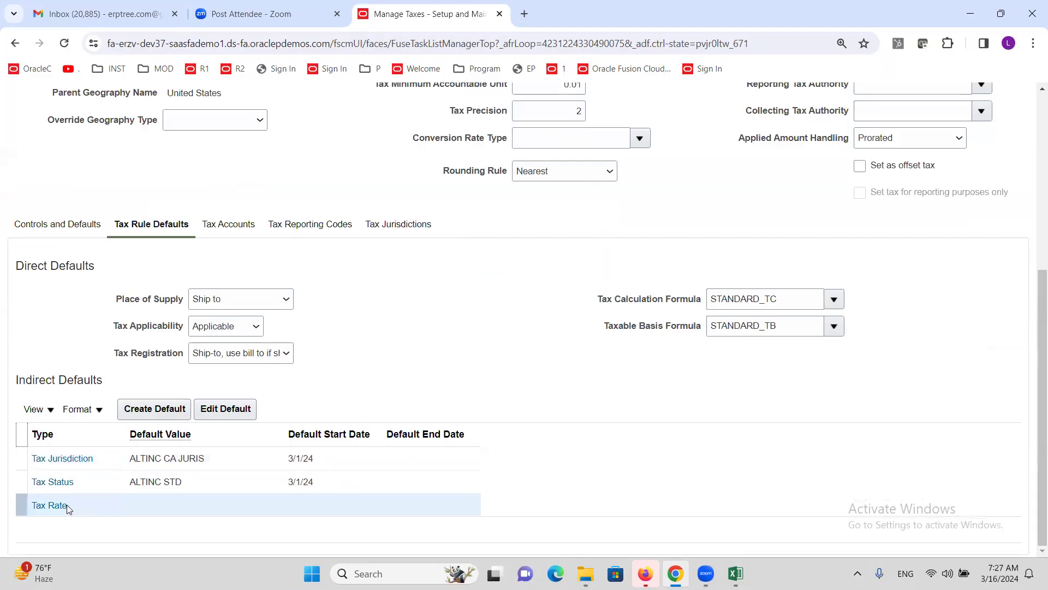
left_click(141, 408)
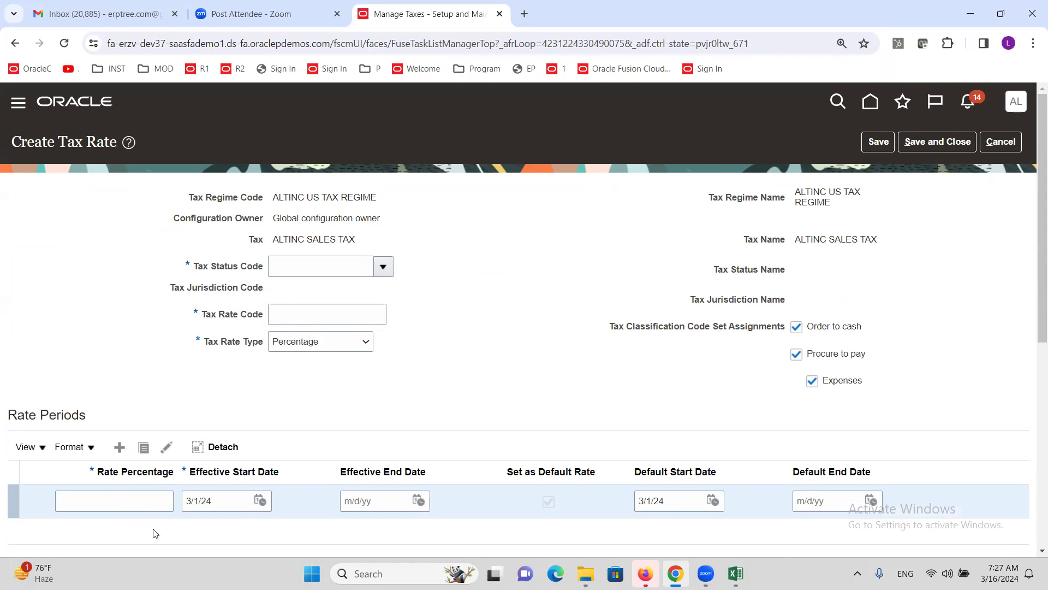
left_click(384, 267)
left_click(326, 294)
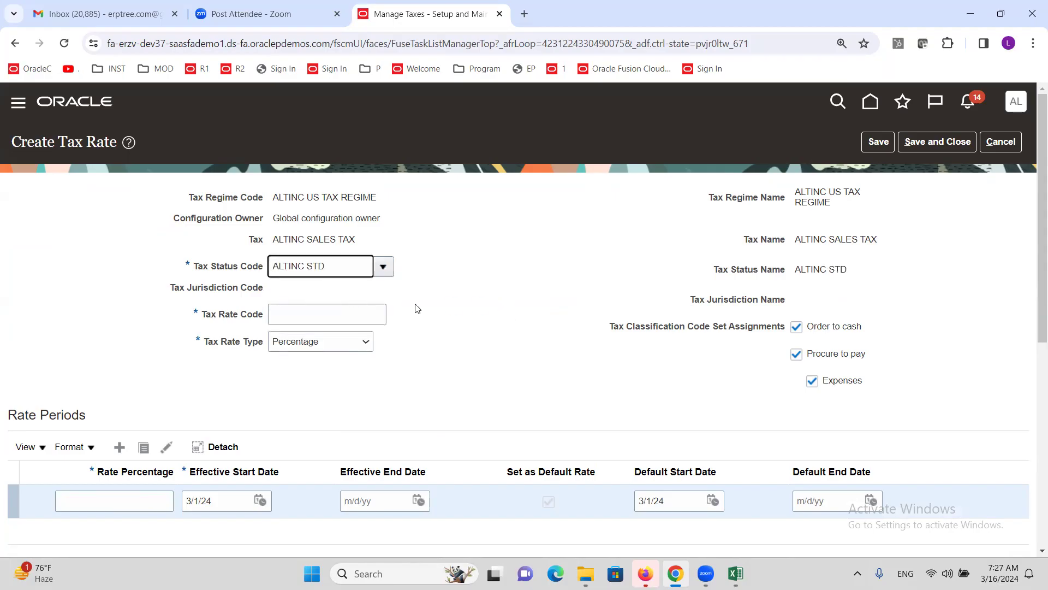
left_click(312, 311)
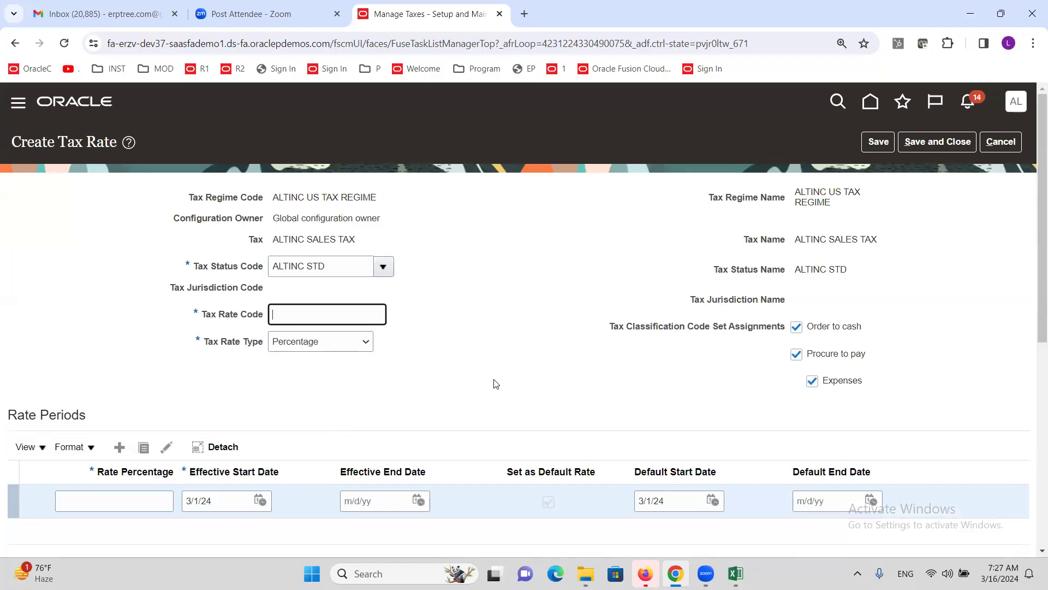
type("ALTINC@")
left_click_drag(339, 320, 273, 312)
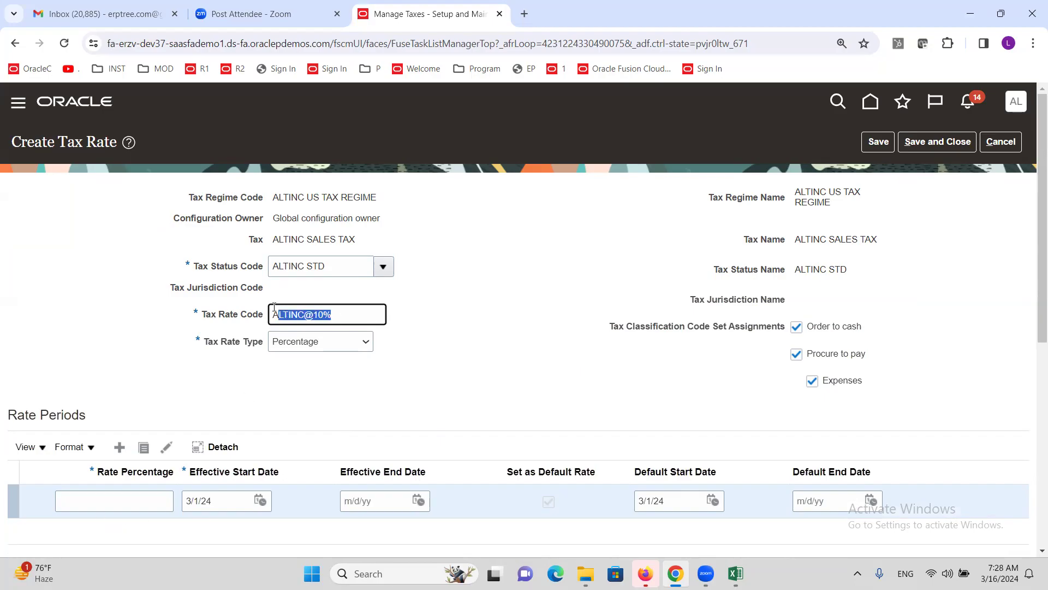
left_click(109, 500)
type("10")
left_click(470, 420)
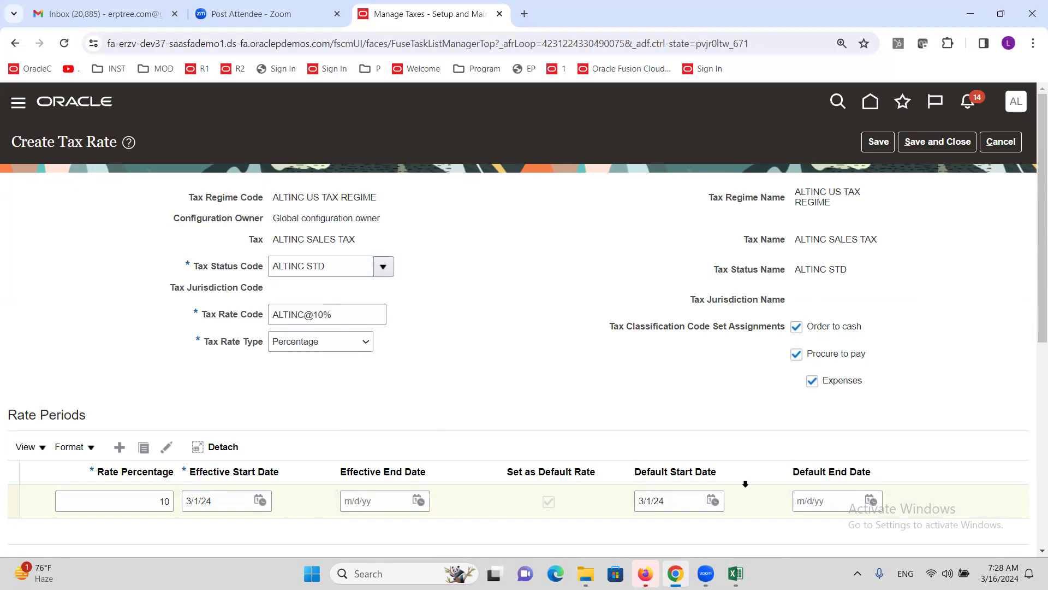
Step: Exclude the Order to cash and Expenses assignments, keeping Procure to pay, and save the rate
left_click(796, 326)
left_click(811, 380)
left_click(811, 380)
left_click(797, 327)
left_click(796, 329)
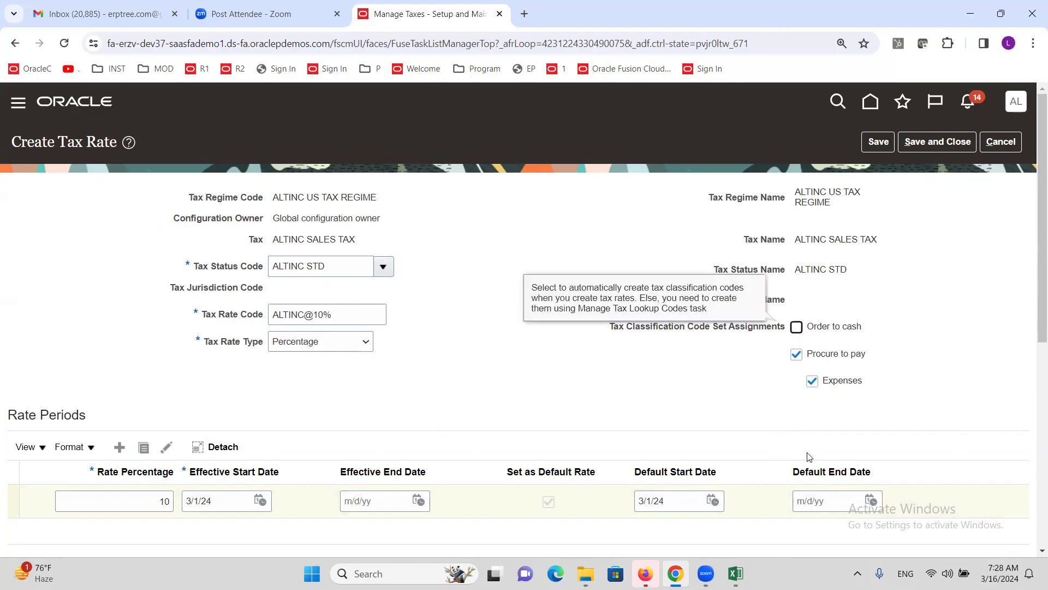
left_click(812, 382)
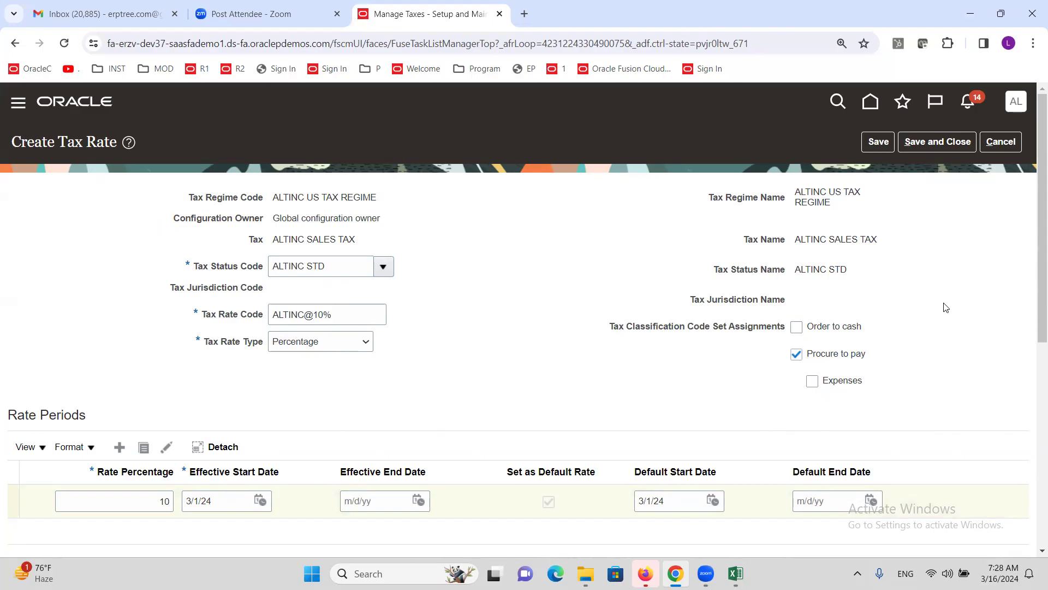
left_click(931, 143)
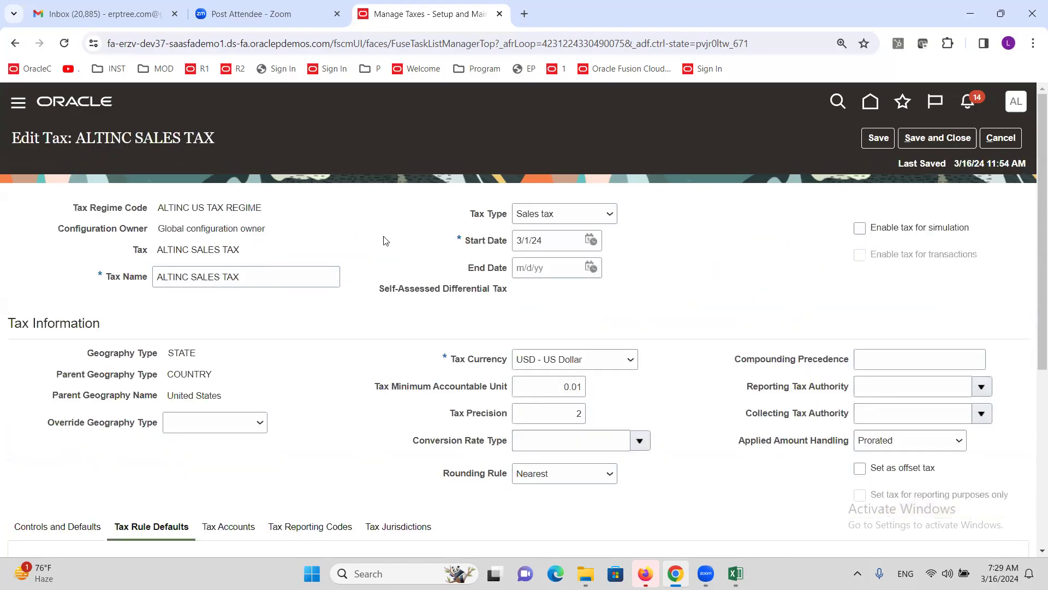
Step: Check the three indirect defaults against the checklist workbook, then save and close the tax
scroll(410, 281, "down", 5)
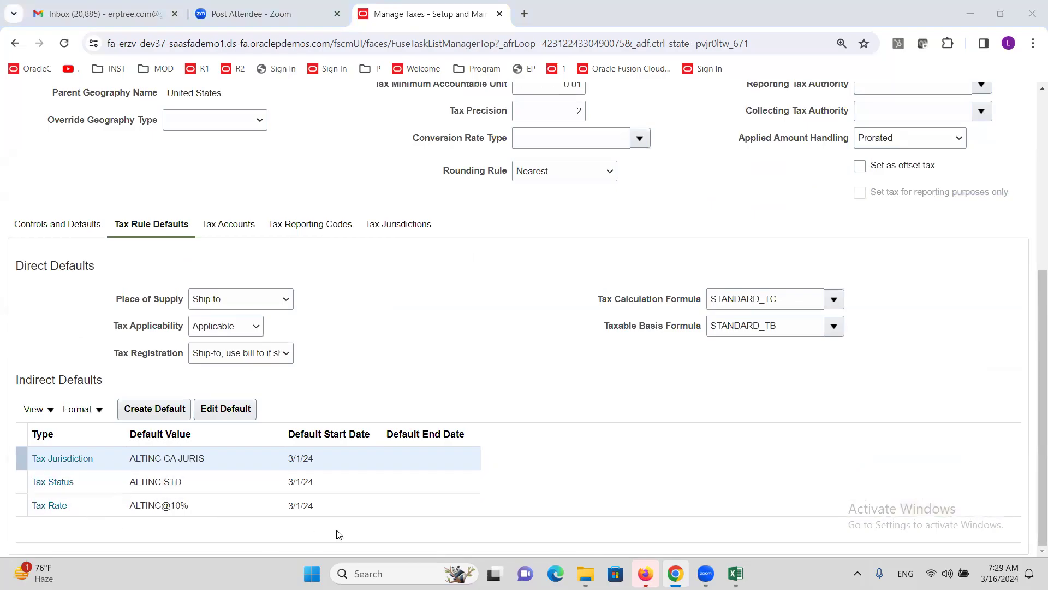
key("alt+Tab")
left_click(140, 258)
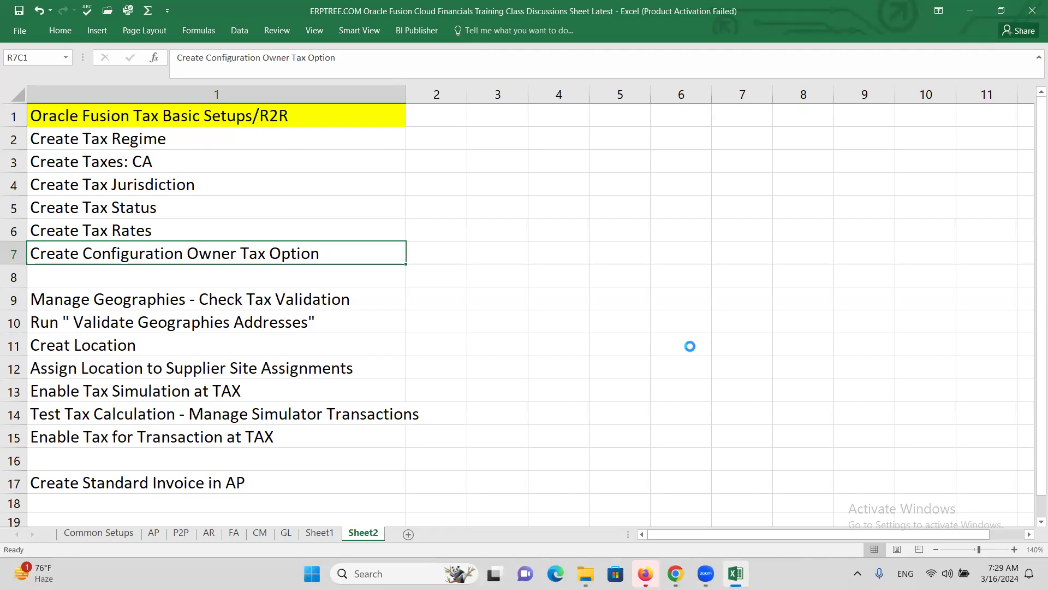
key("alt+Tab")
scroll(928, 273, "up", 10)
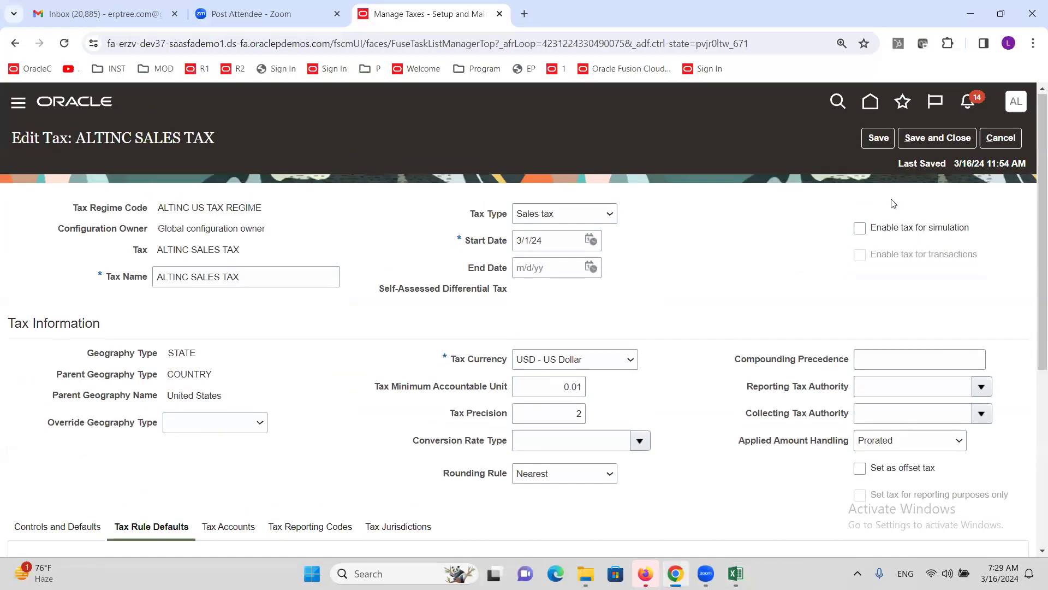
left_click(938, 138)
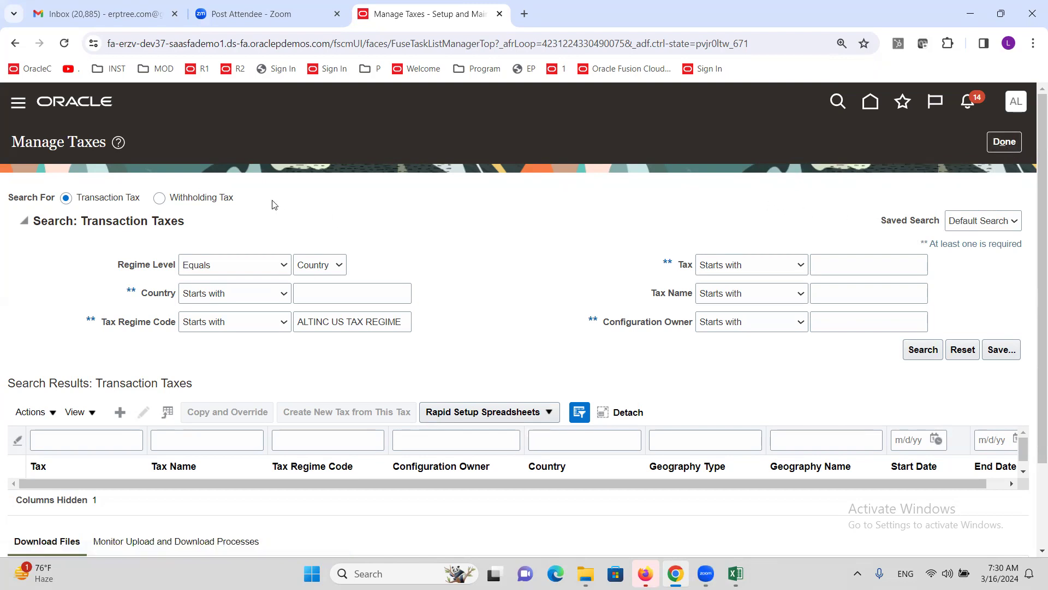
Step: Leave the Manage Taxes page and glance at the Excel setup checklist
left_click(1003, 143)
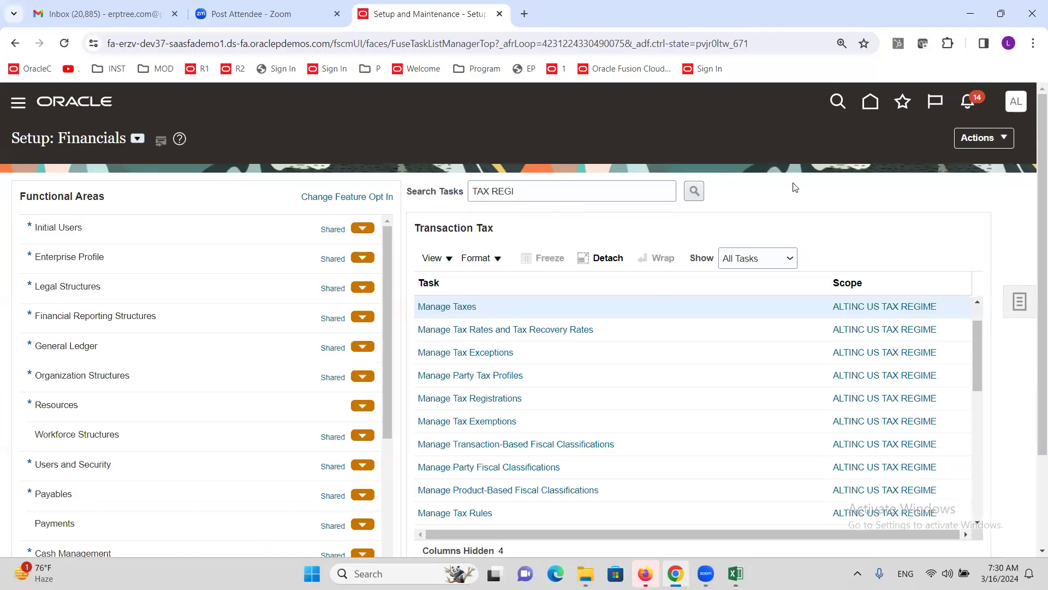
key("alt+Tab")
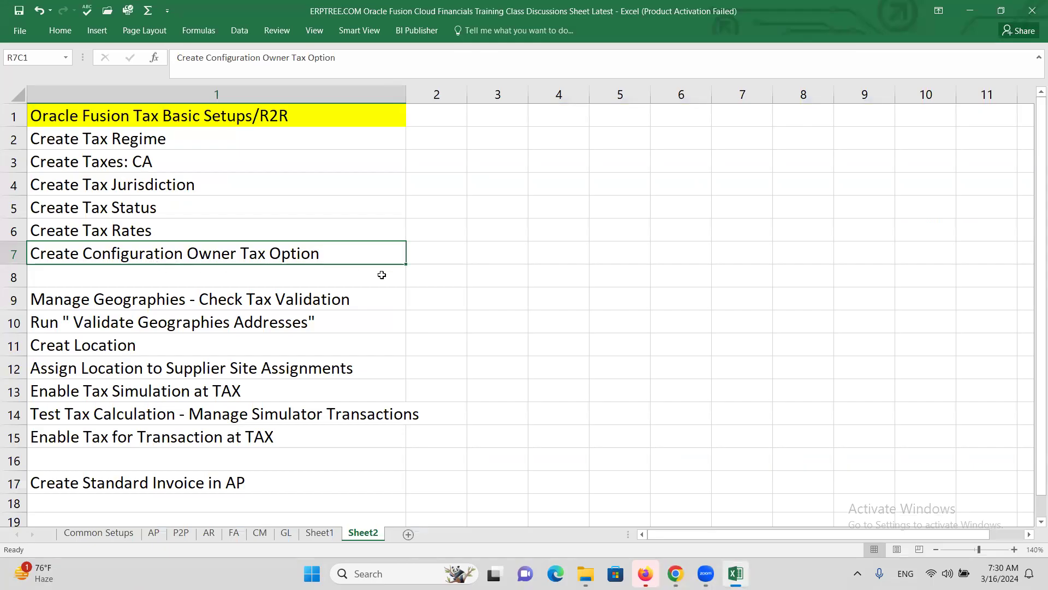
key("alt+Tab")
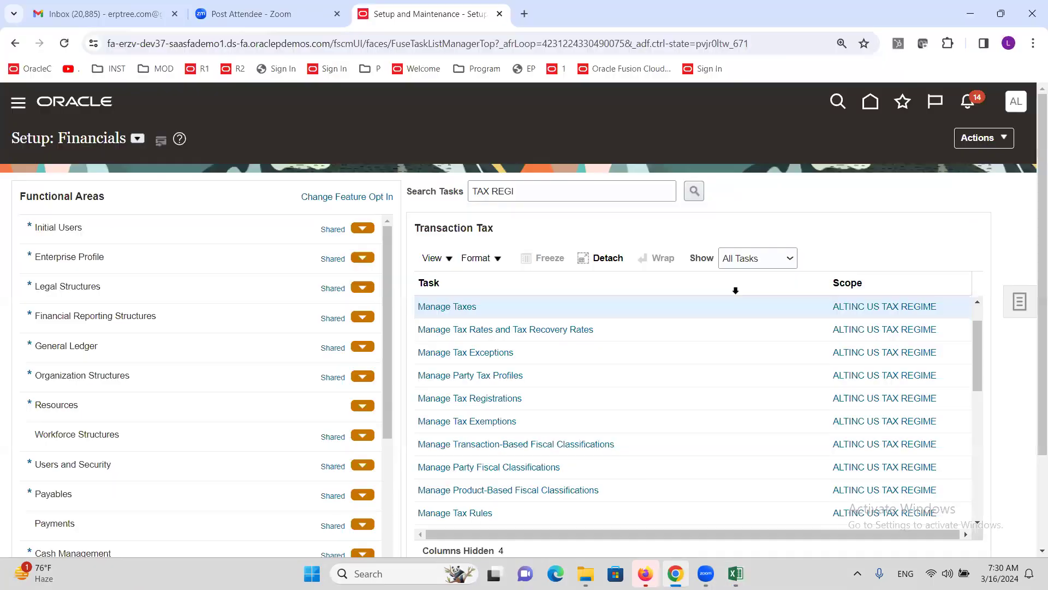
Step: Search the Financials setup tasks for 'Owner TAX o'
left_click(549, 194)
double_click(549, 194)
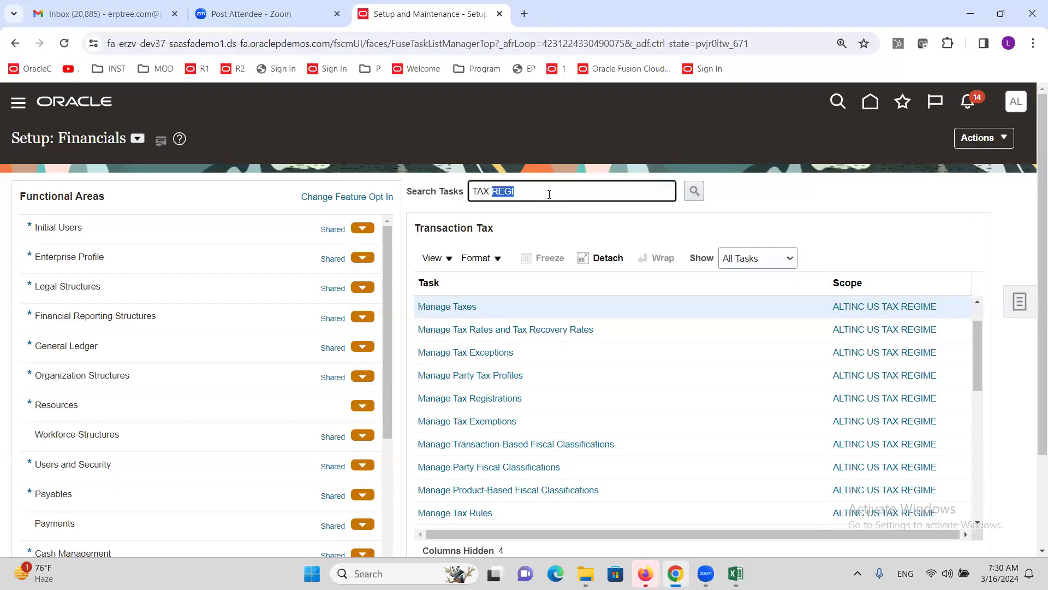
type("Owner TAX o")
key("Return")
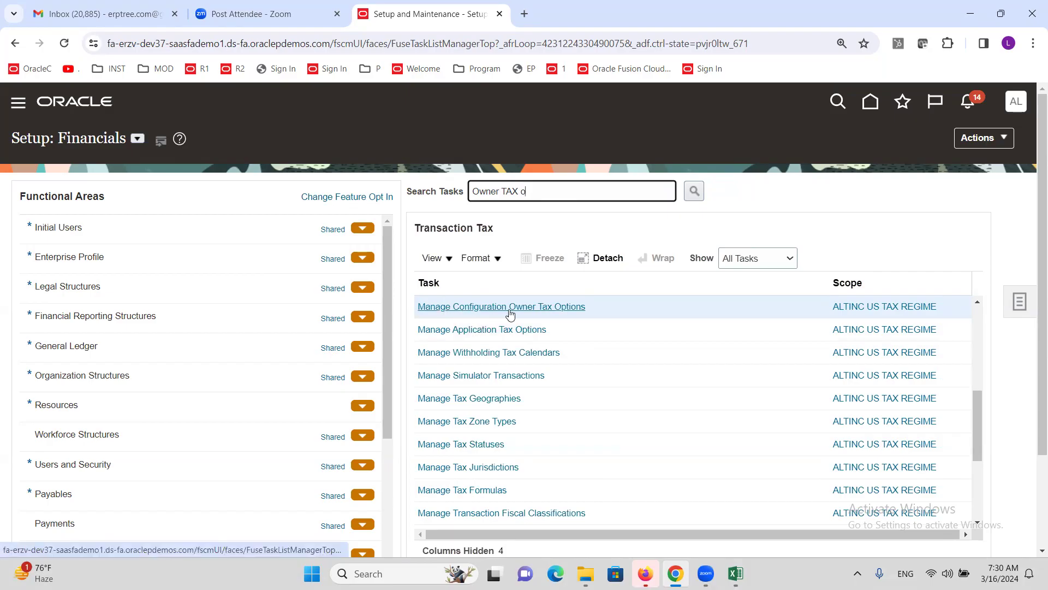
left_click(529, 308)
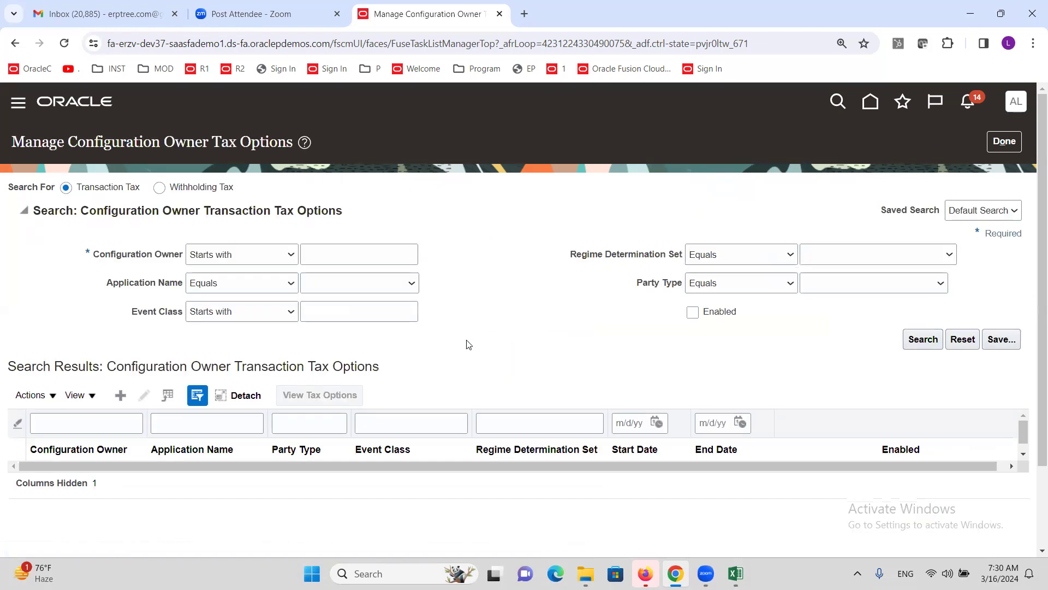
left_click(121, 400)
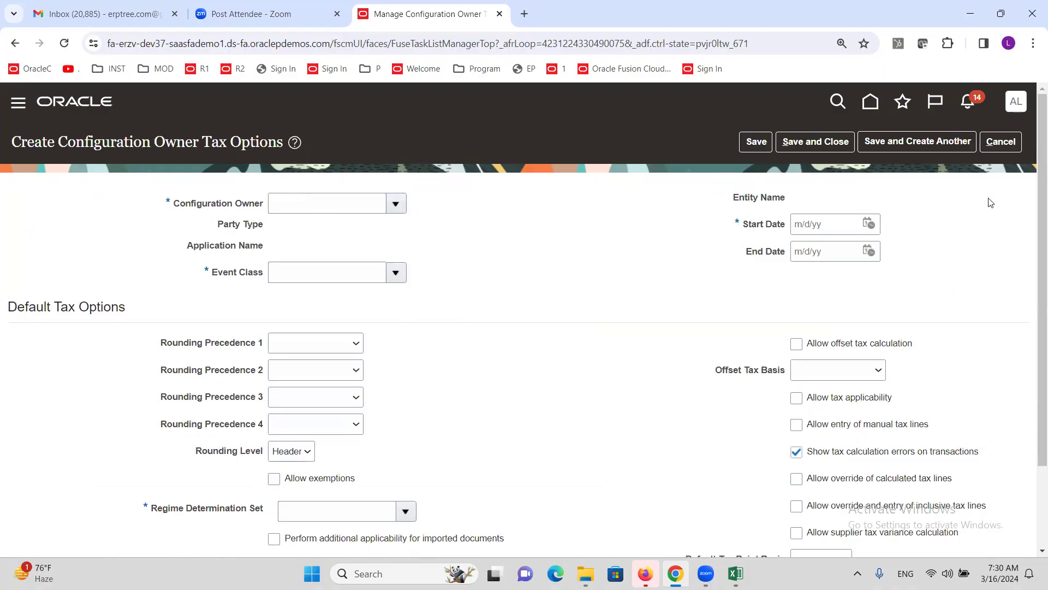
left_click(1000, 141)
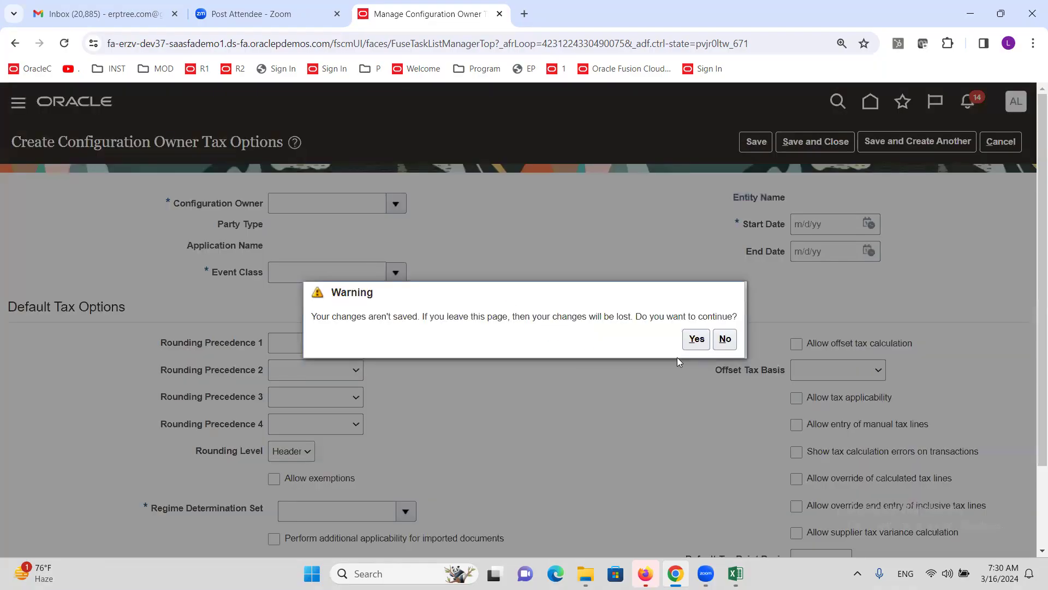
left_click(696, 339)
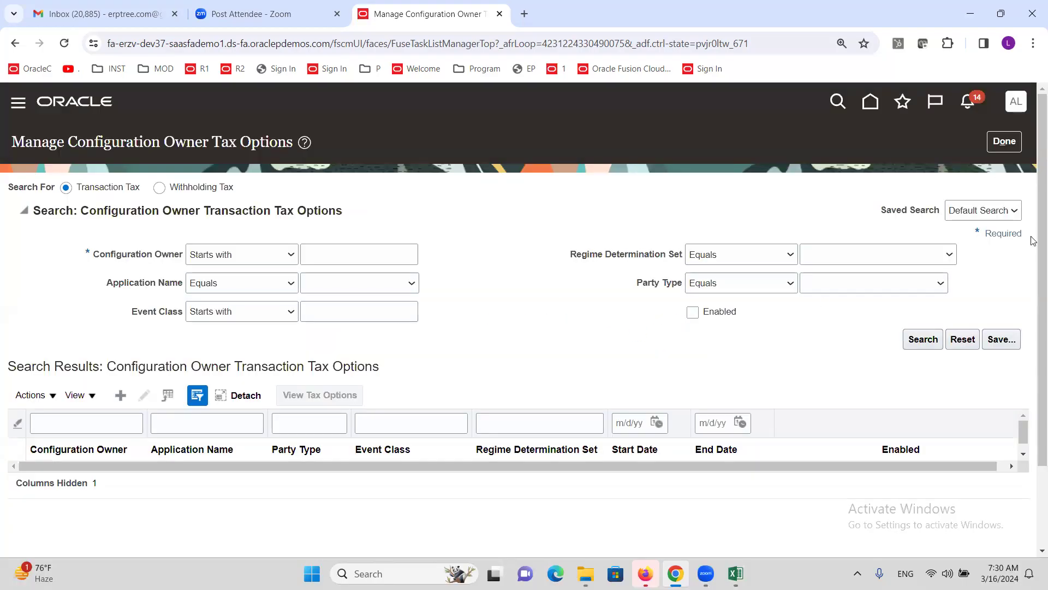
left_click(1004, 142)
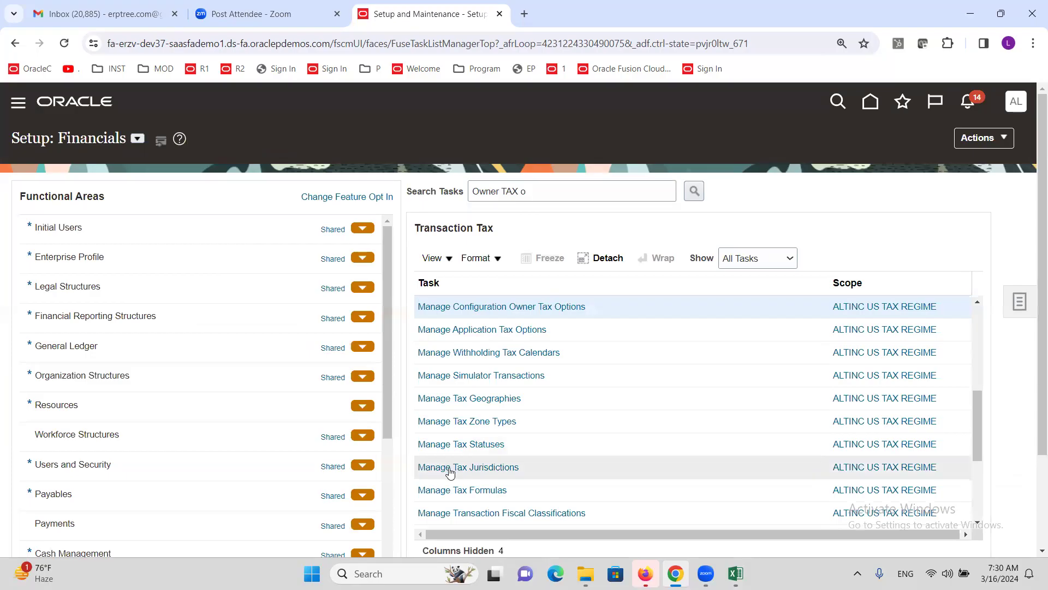
left_click(489, 468)
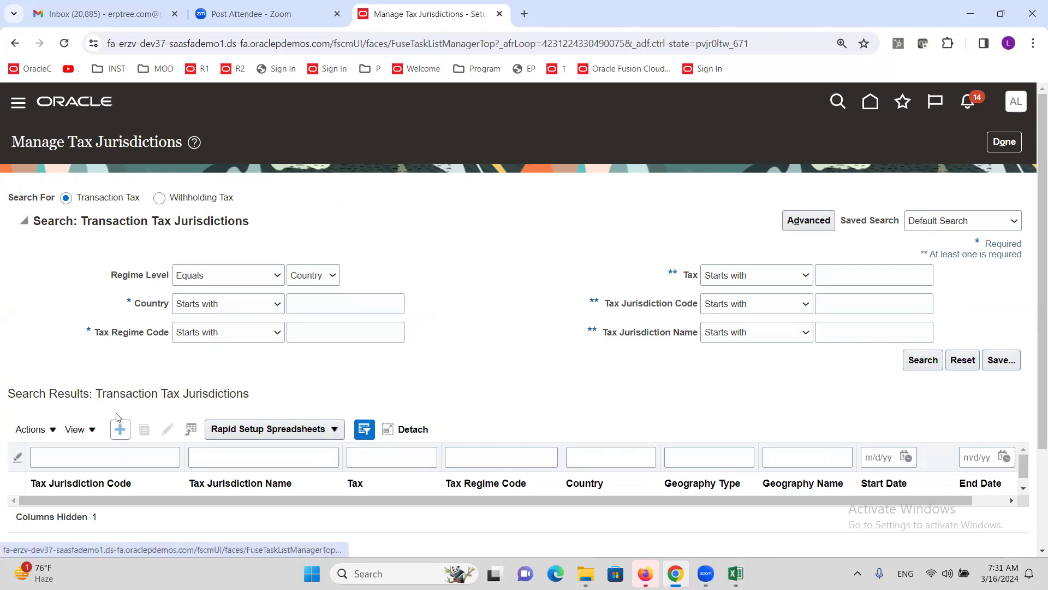
left_click_drag(183, 143, 86, 166)
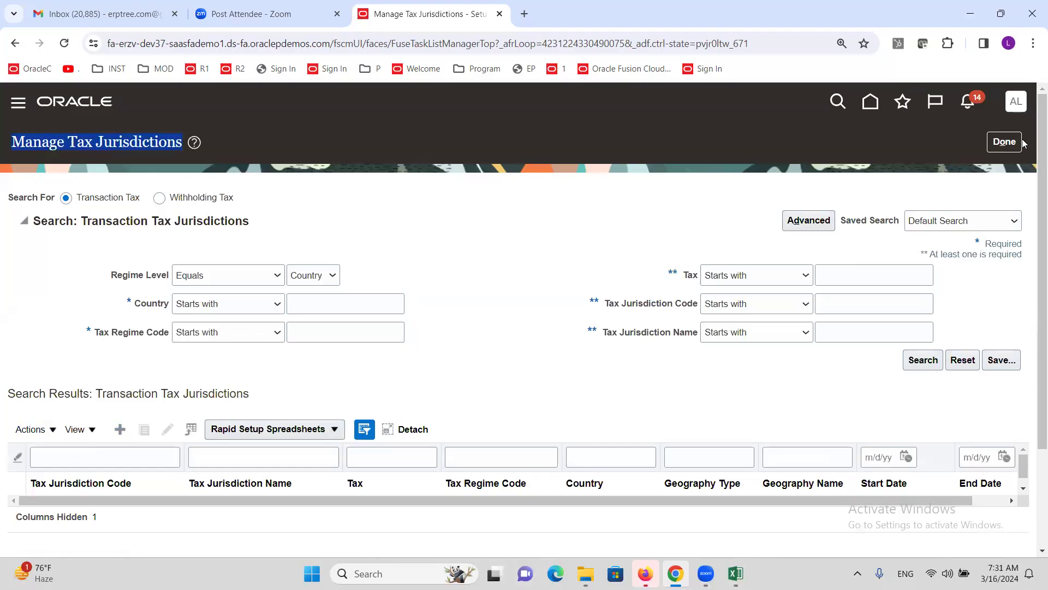
left_click(1004, 141)
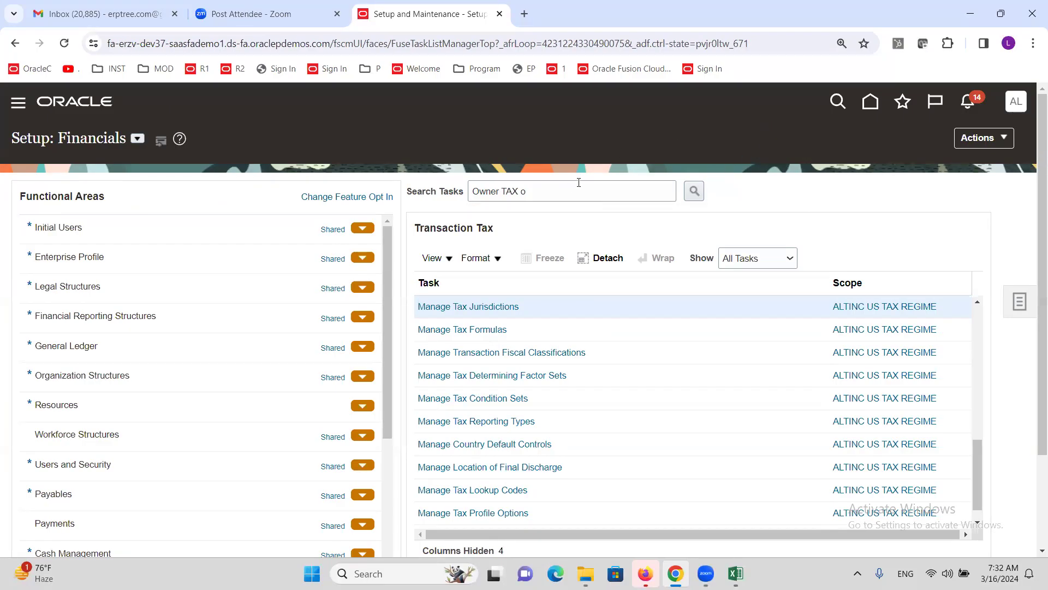
Step: Open Manage Configuration Owner Tax Options and set ALTINC US Business Unit as configuration owner
left_click(694, 191)
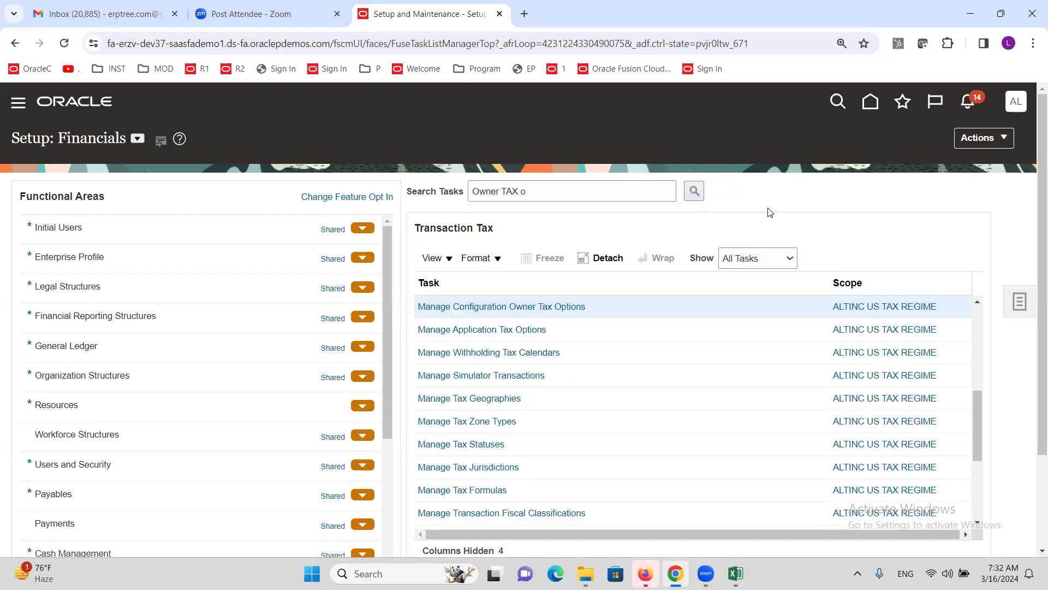
left_click(507, 306)
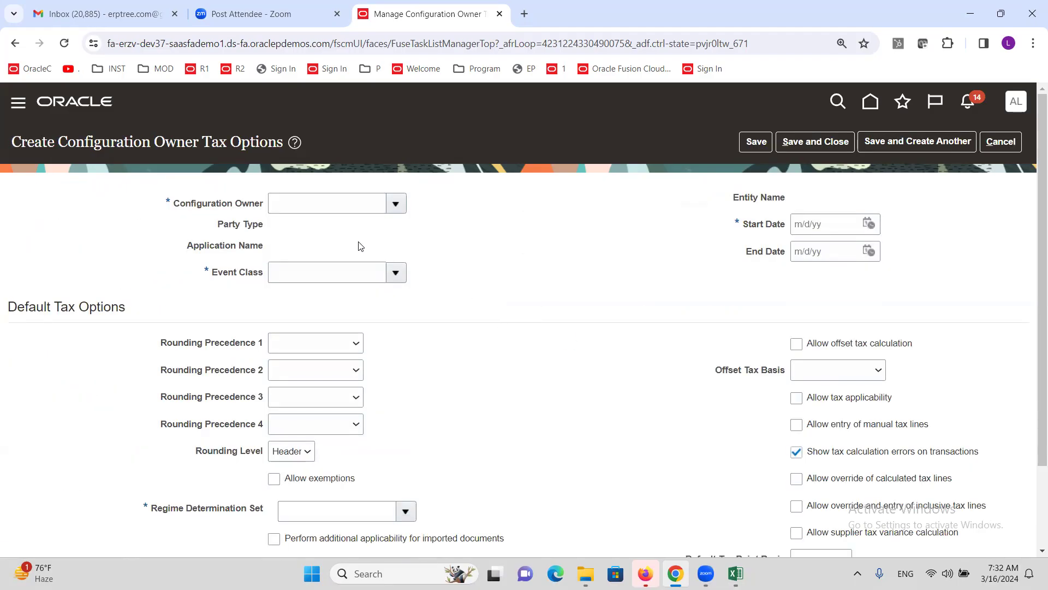
left_click(339, 205)
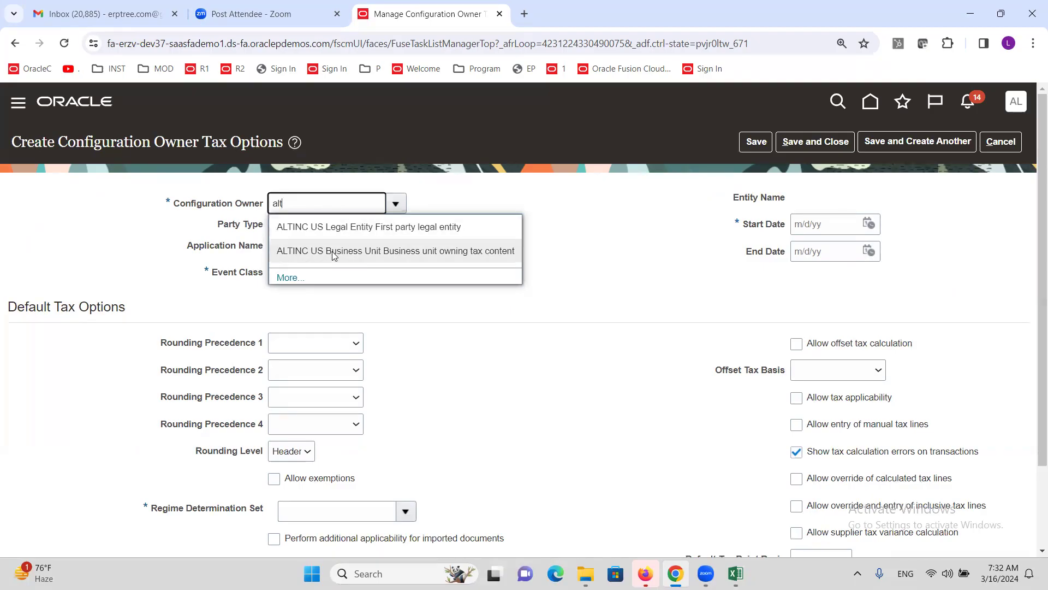
left_click(332, 251)
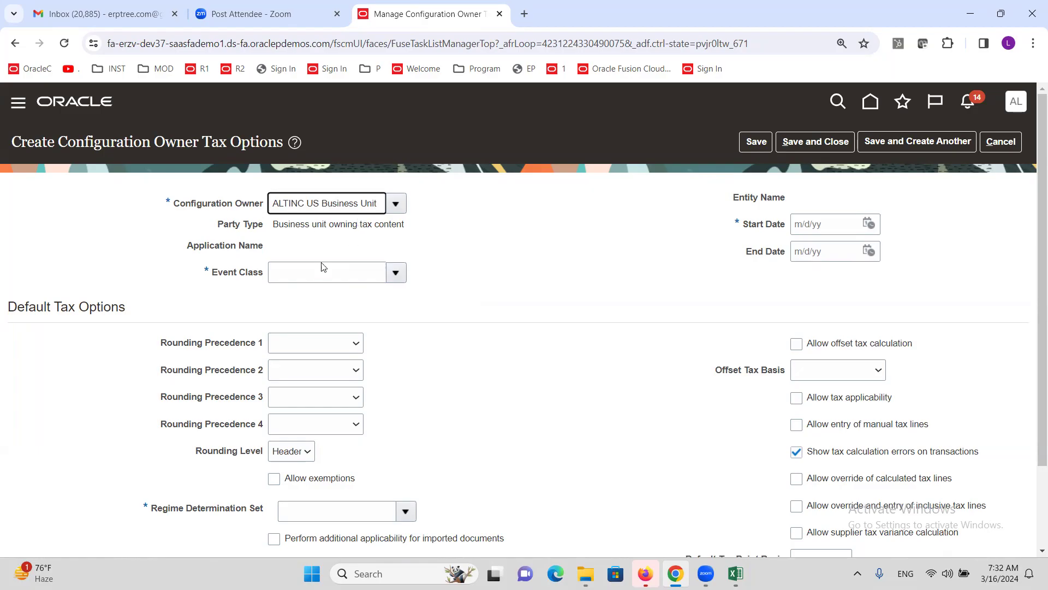
Step: Choose event class Standard Invoices and start date 3/1/24
left_click(397, 270)
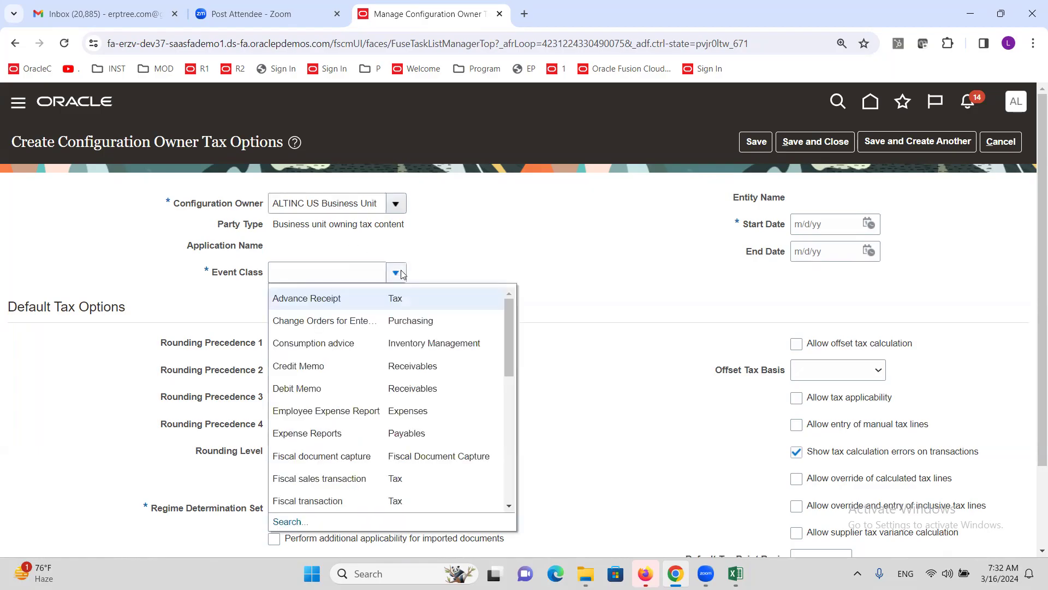
left_click_drag(514, 316, 528, 464)
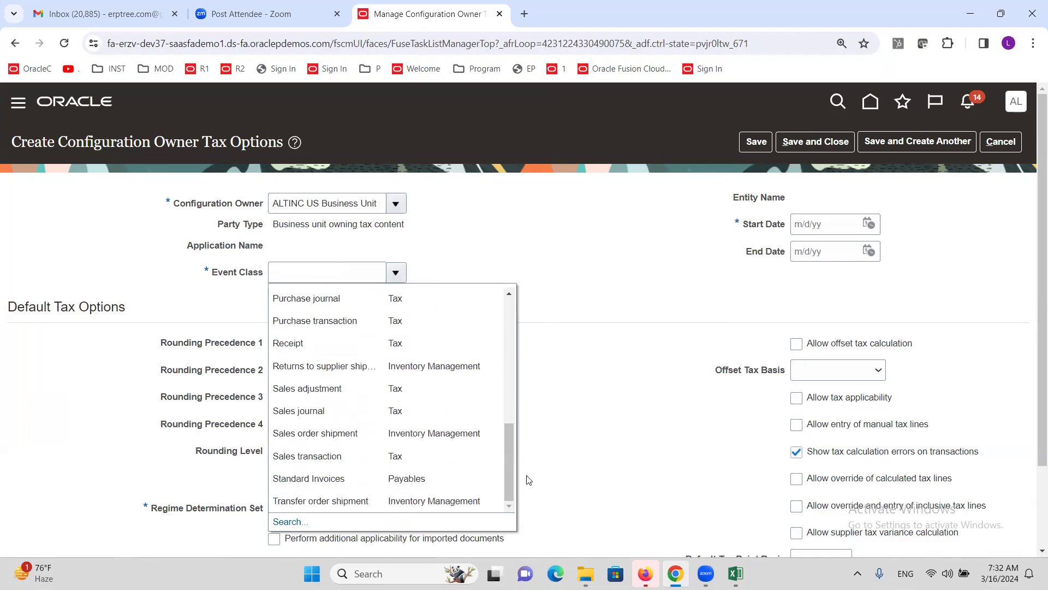
left_click(341, 479)
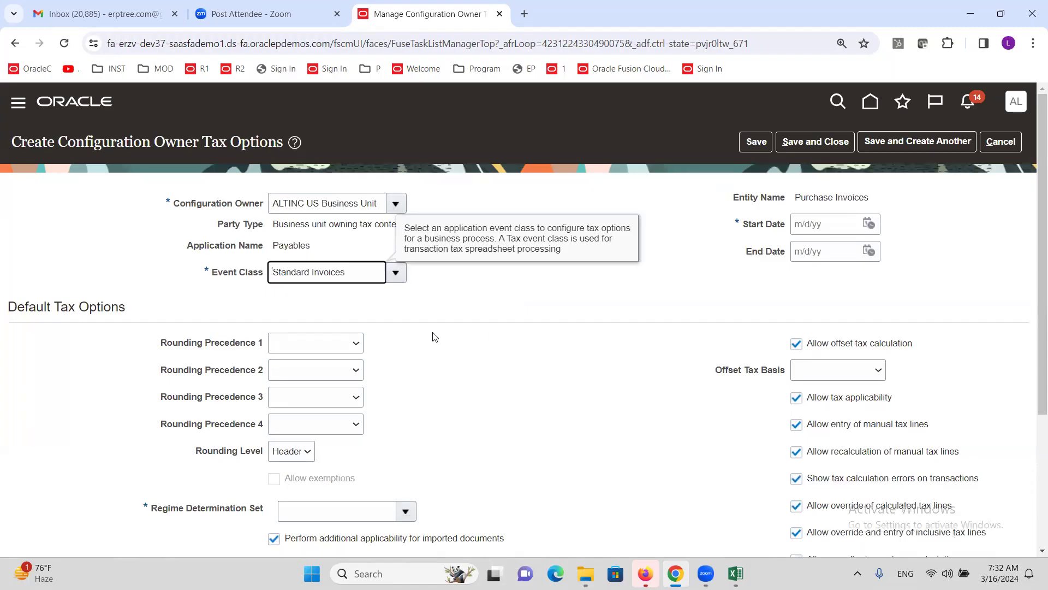
left_click(457, 295)
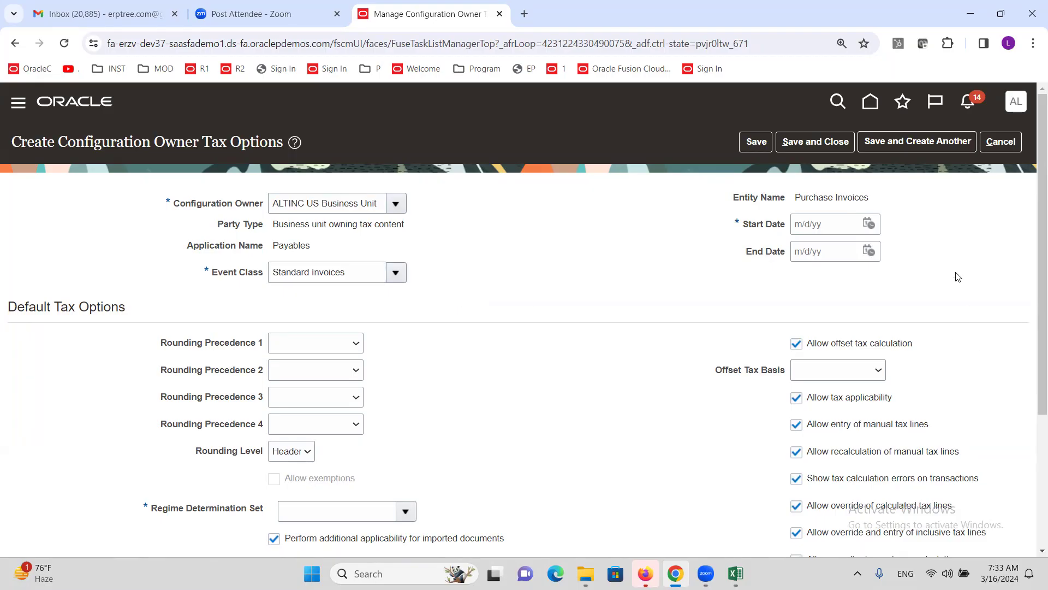
left_click(869, 224)
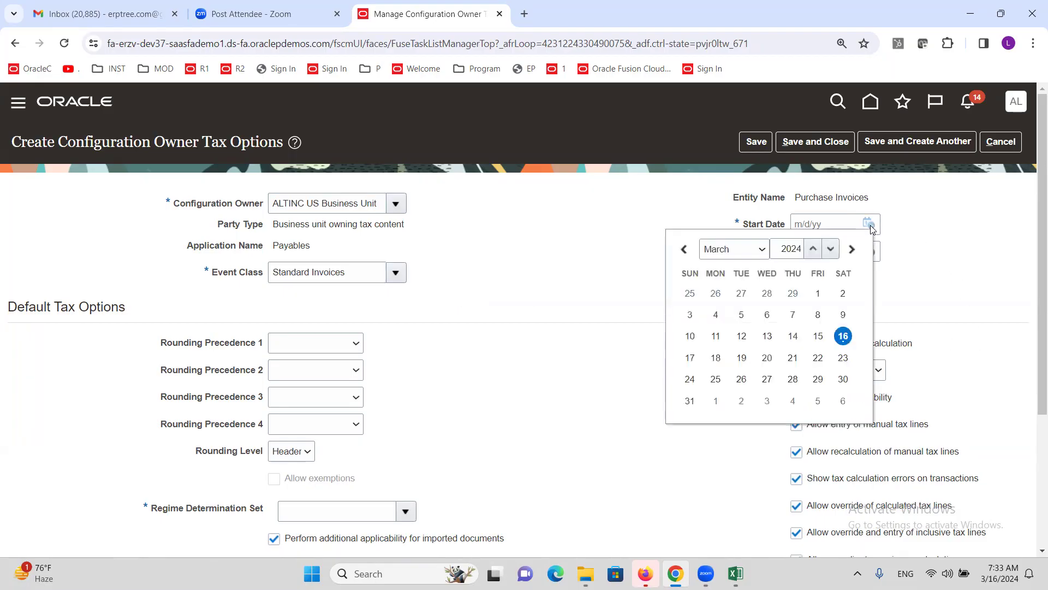
left_click(816, 294)
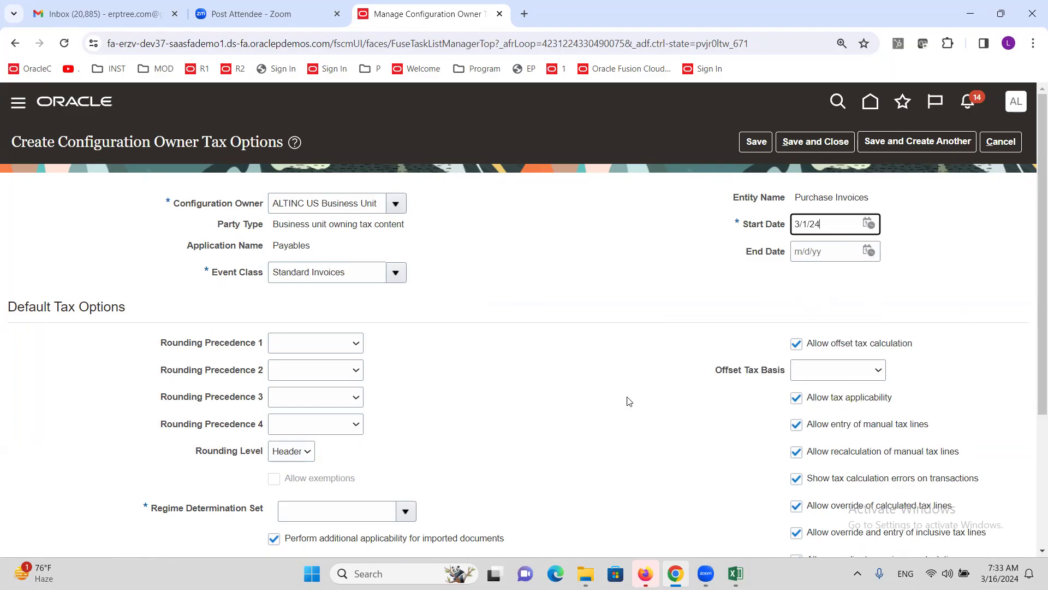
Step: Set the regime determination set to TAXREGIME
scroll(568, 347, "down", 3)
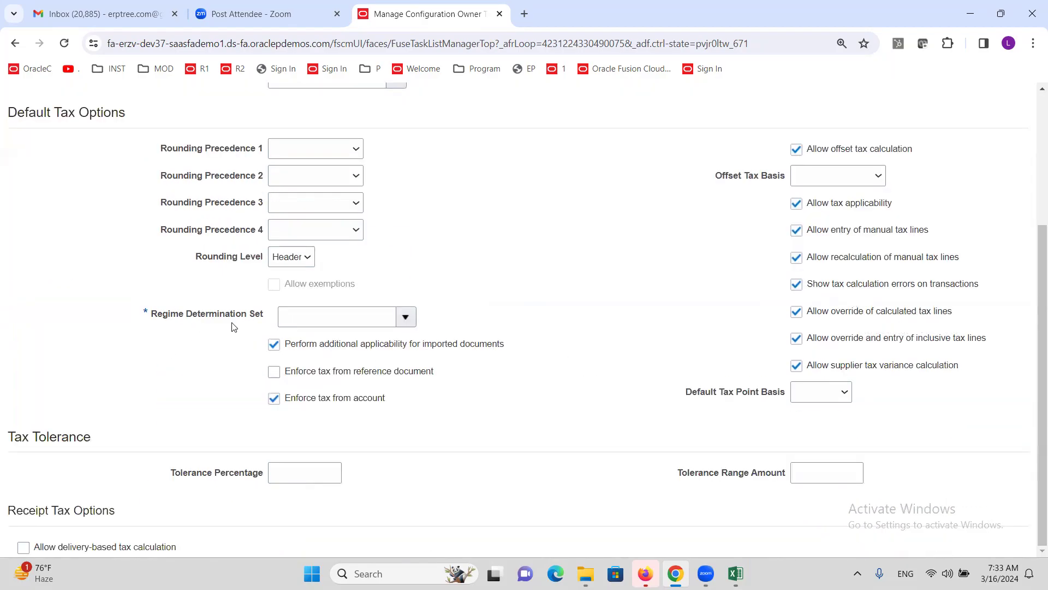
left_click(406, 317)
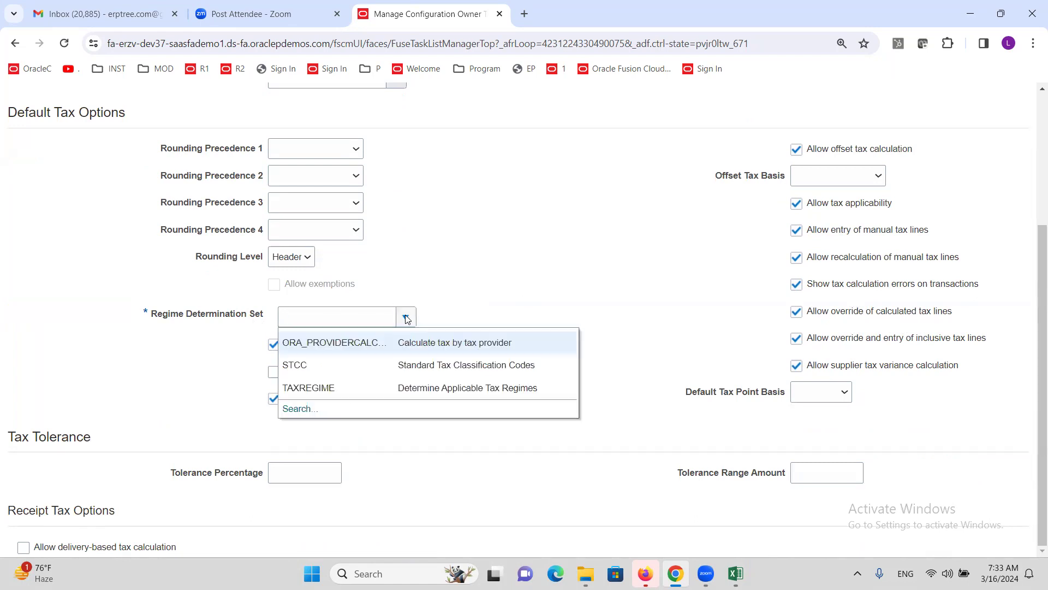
left_click(376, 388)
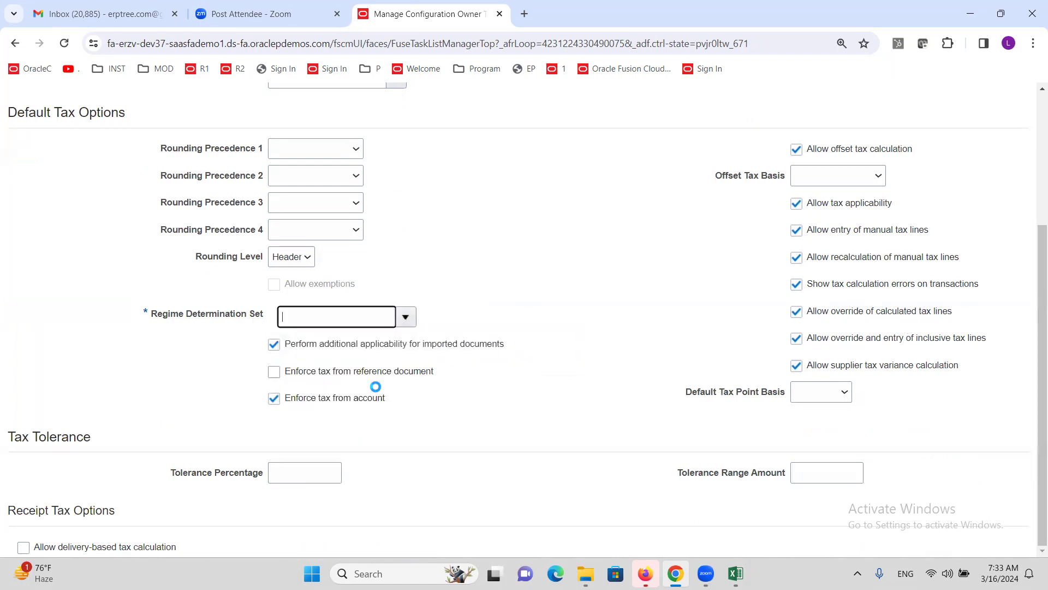
left_click(573, 349)
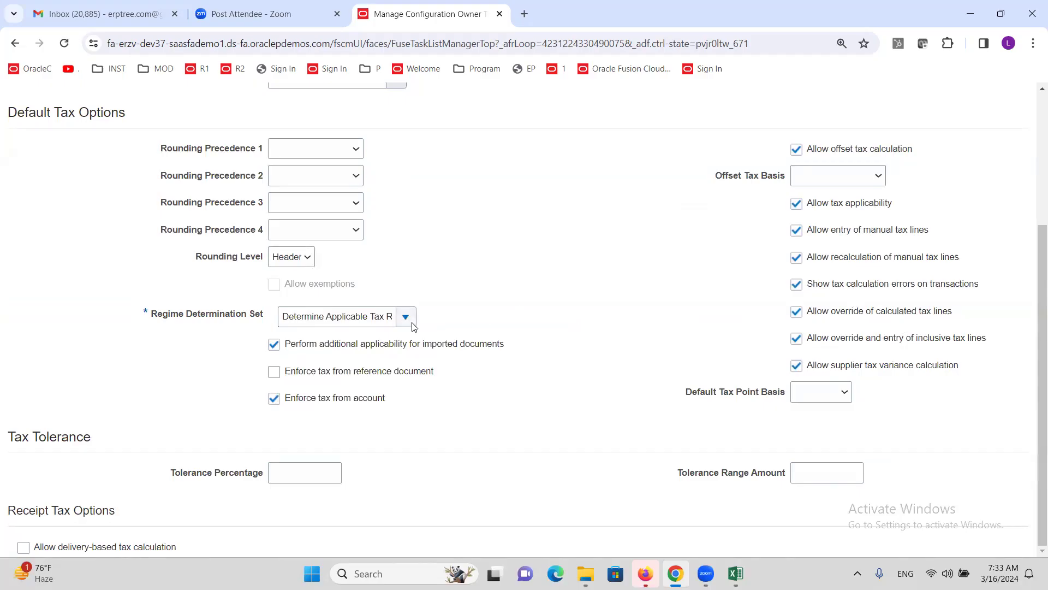
Step: Save and close the tax options and return to Setup: Financials
scroll(607, 319, "up", 1)
scroll(607, 320, "up", 4)
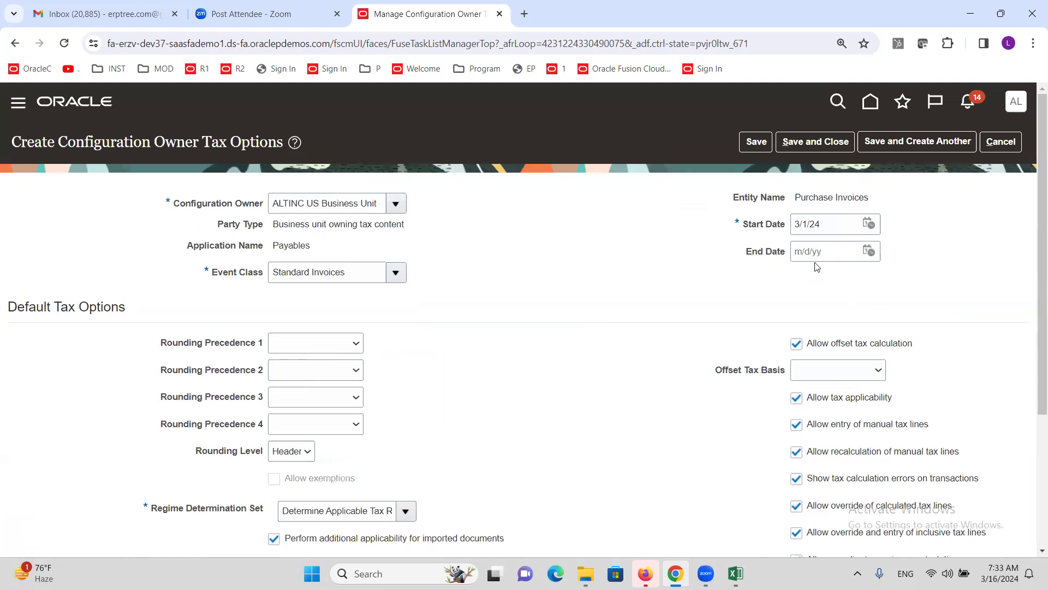
left_click(811, 141)
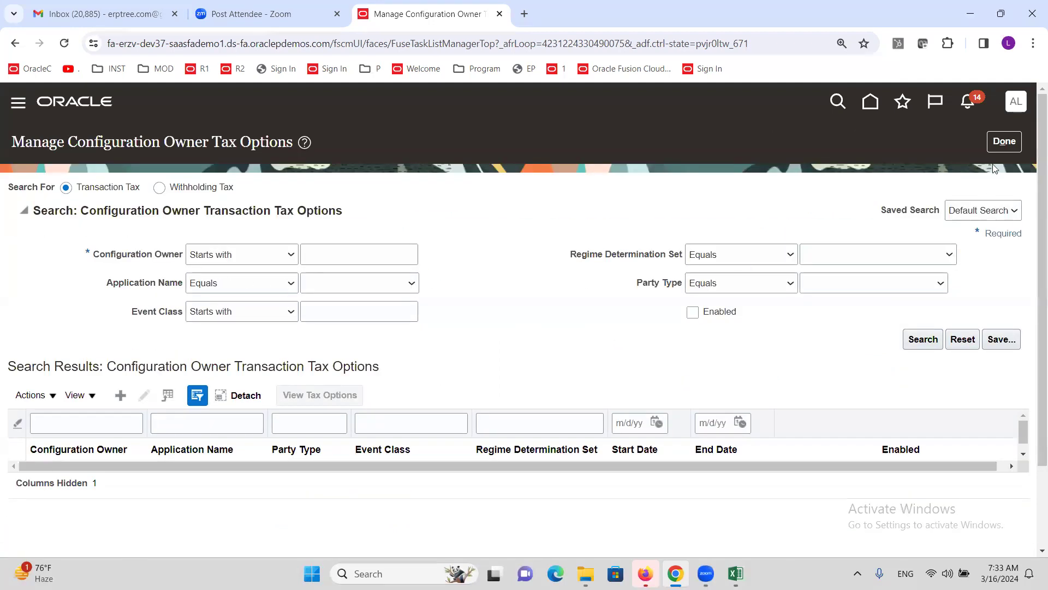
left_click(1003, 141)
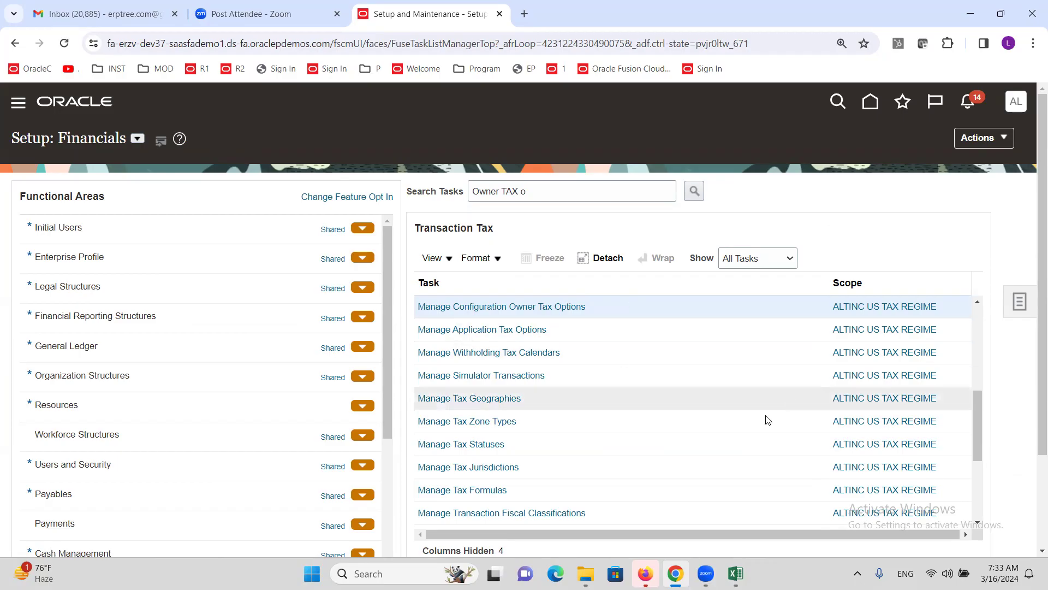
left_click(736, 573)
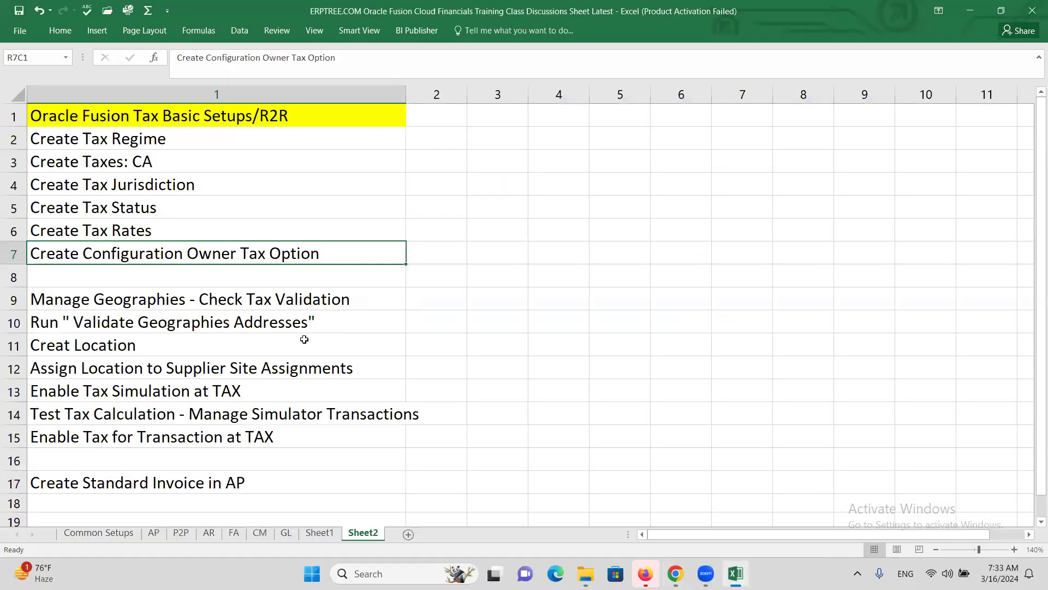
left_click(137, 143)
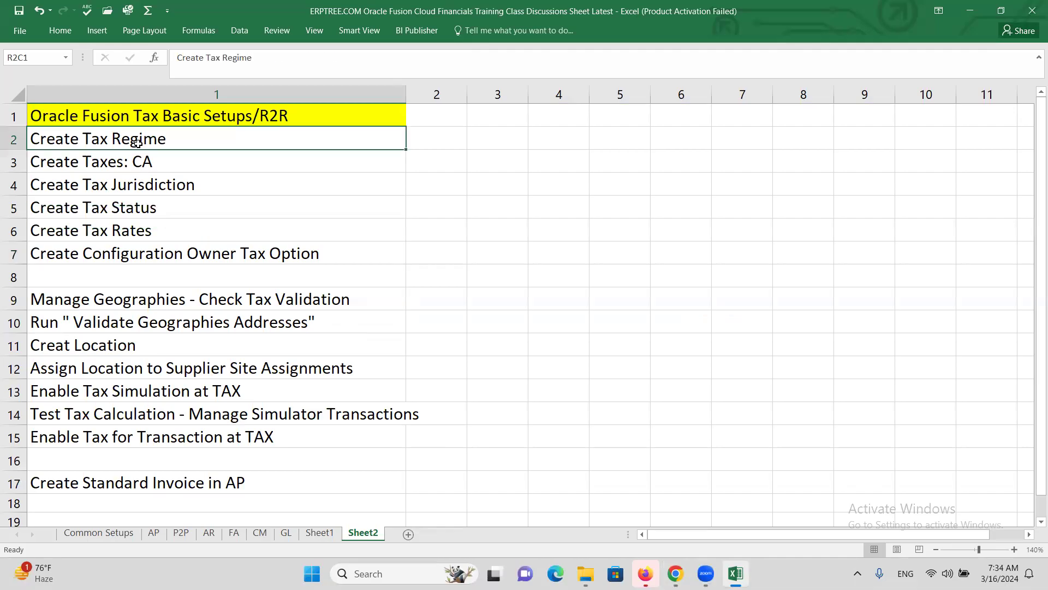
left_click(115, 230)
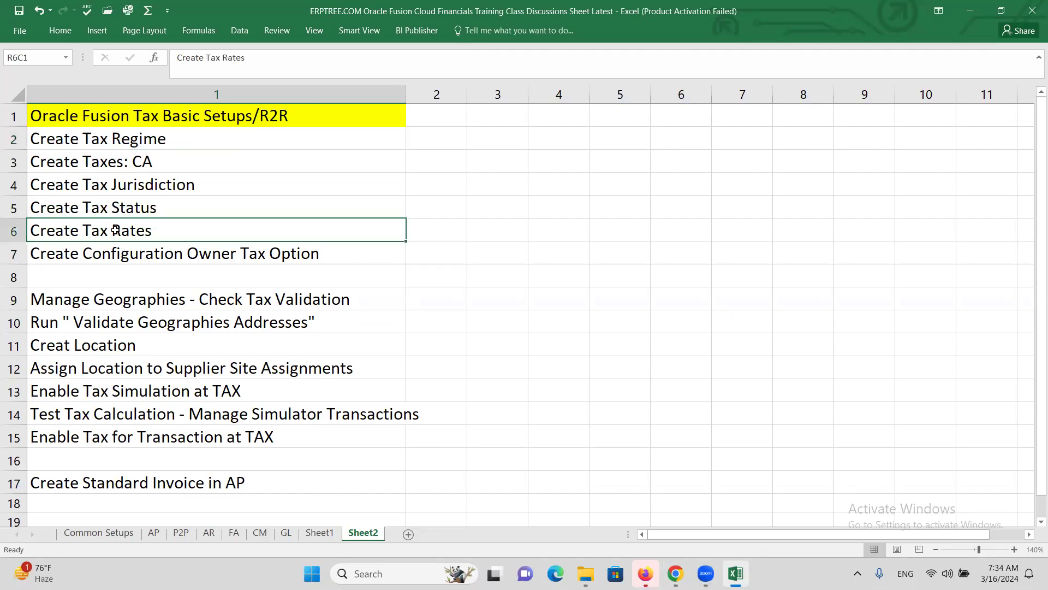
left_click(105, 142)
left_click(128, 241)
left_click_drag(117, 141, 143, 230)
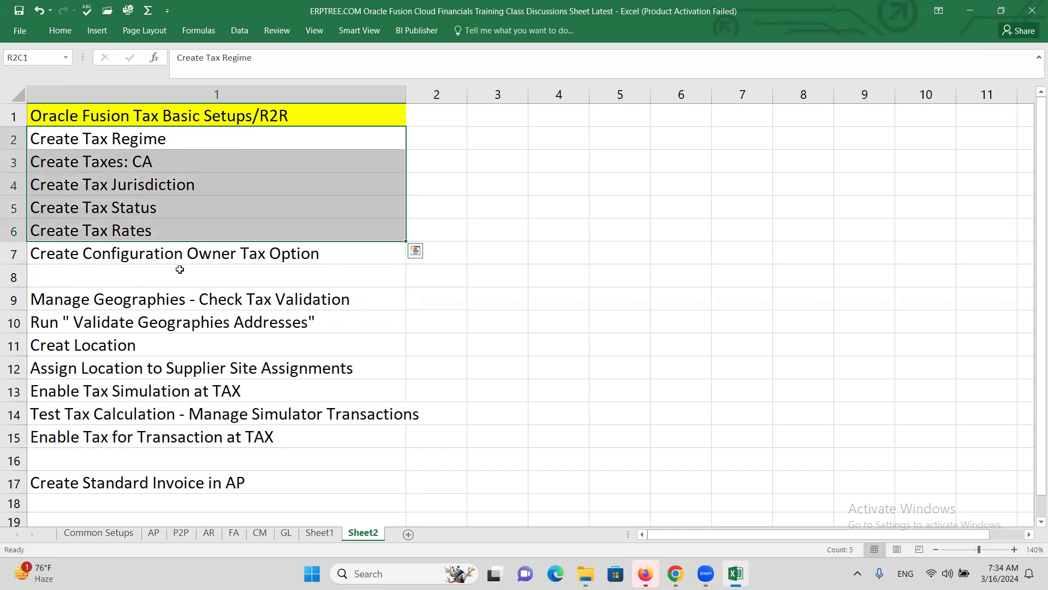
left_click(162, 252)
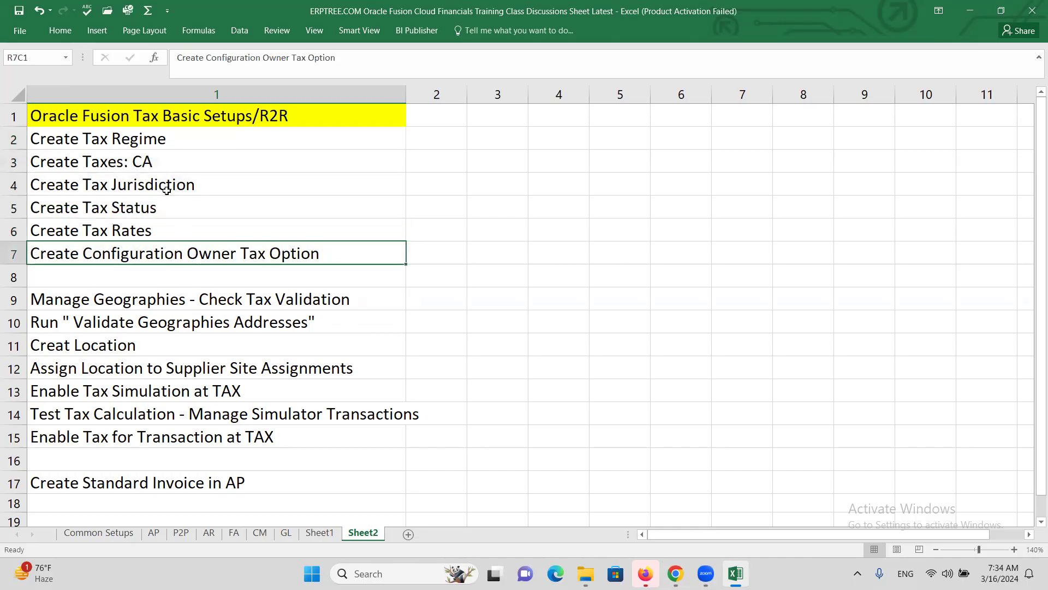
left_click(124, 299)
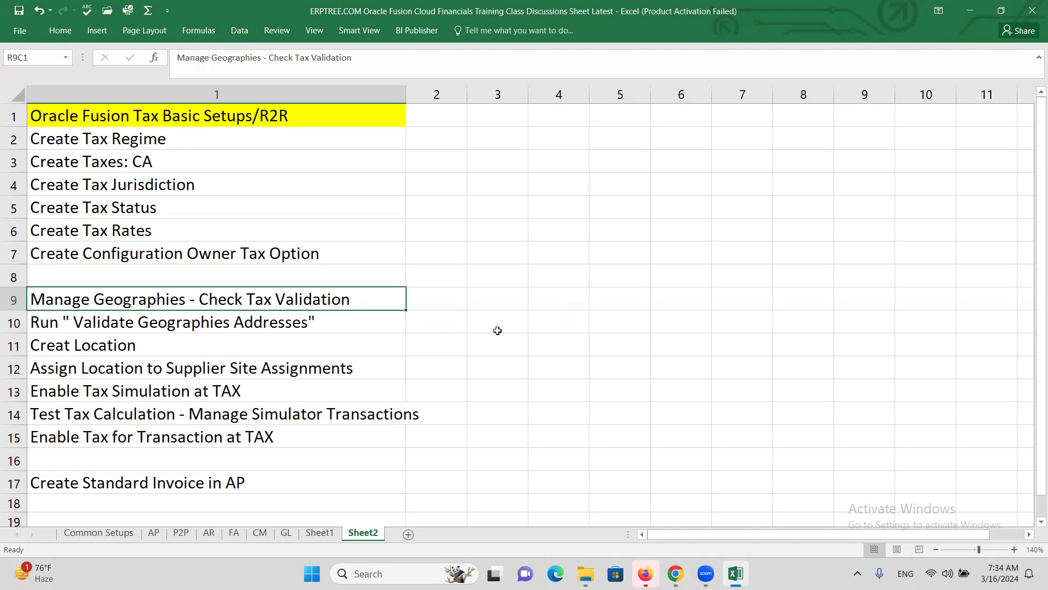
key("alt+Tab")
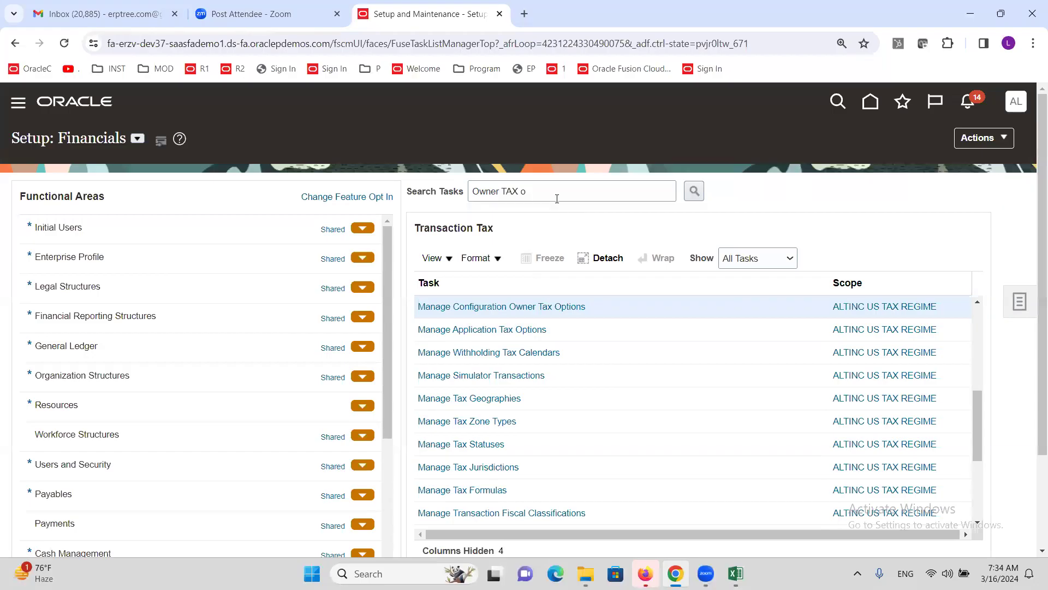
Step: Search setup tasks for 'manage Geog' and open Manage Geographies
left_click(1020, 302)
left_click(921, 330)
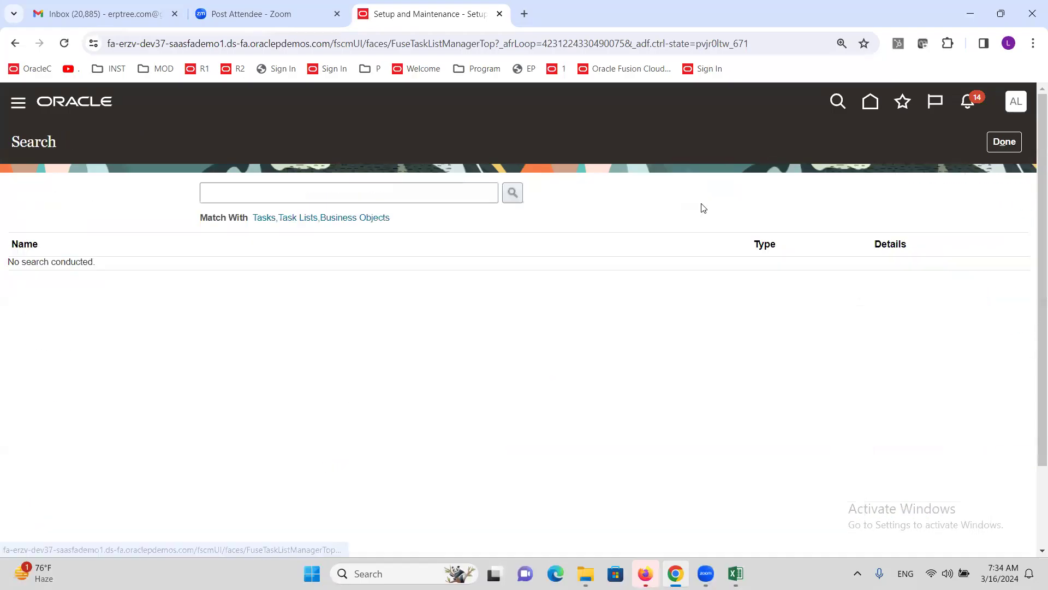
left_click(417, 202)
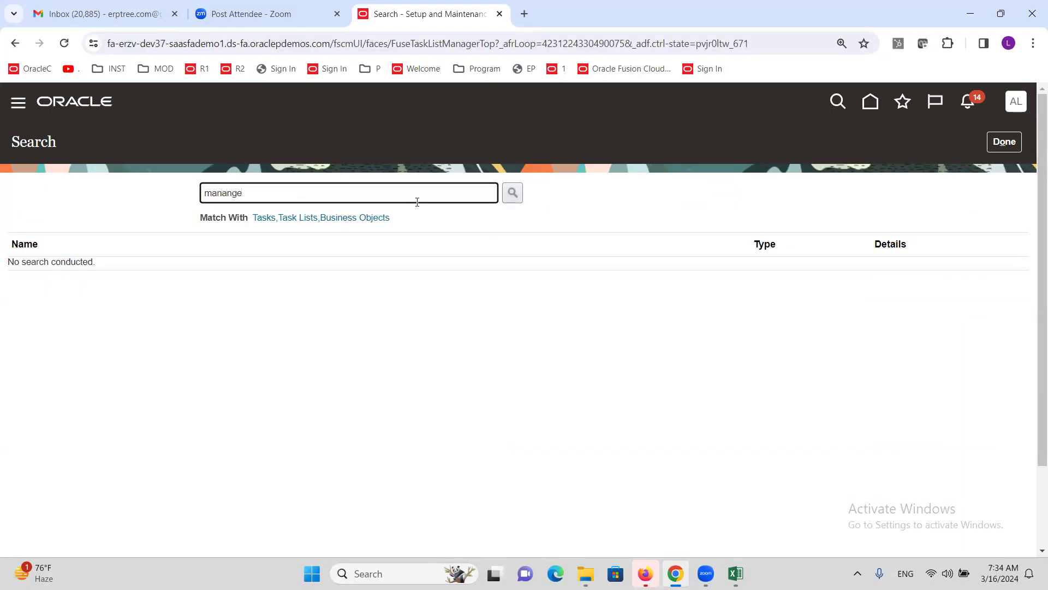
key("BackSpace")
key("BackSpace")
type("g")
key("Return")
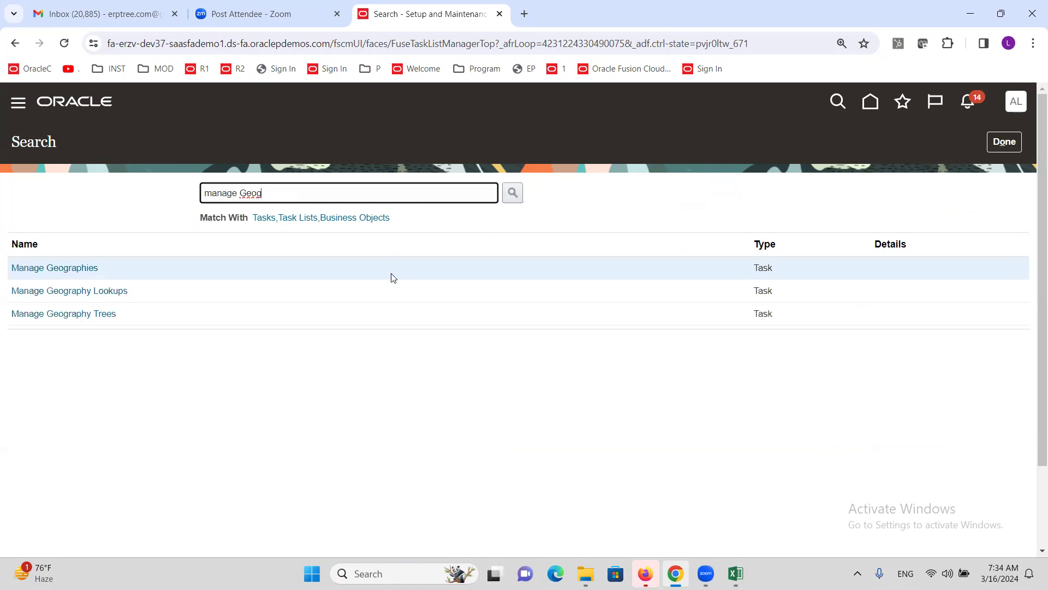
left_click(68, 273)
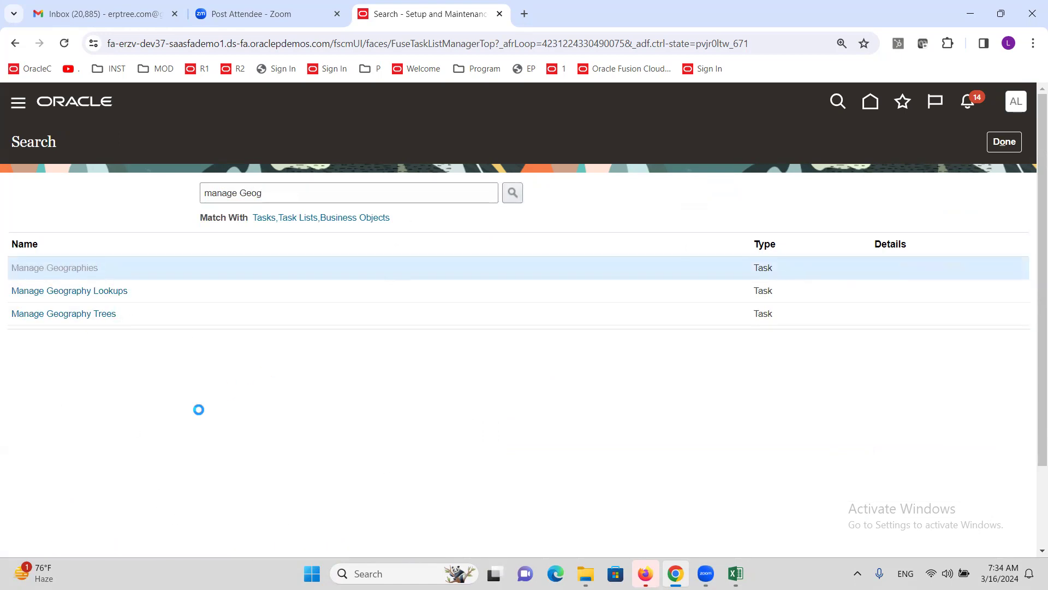
left_click(301, 232)
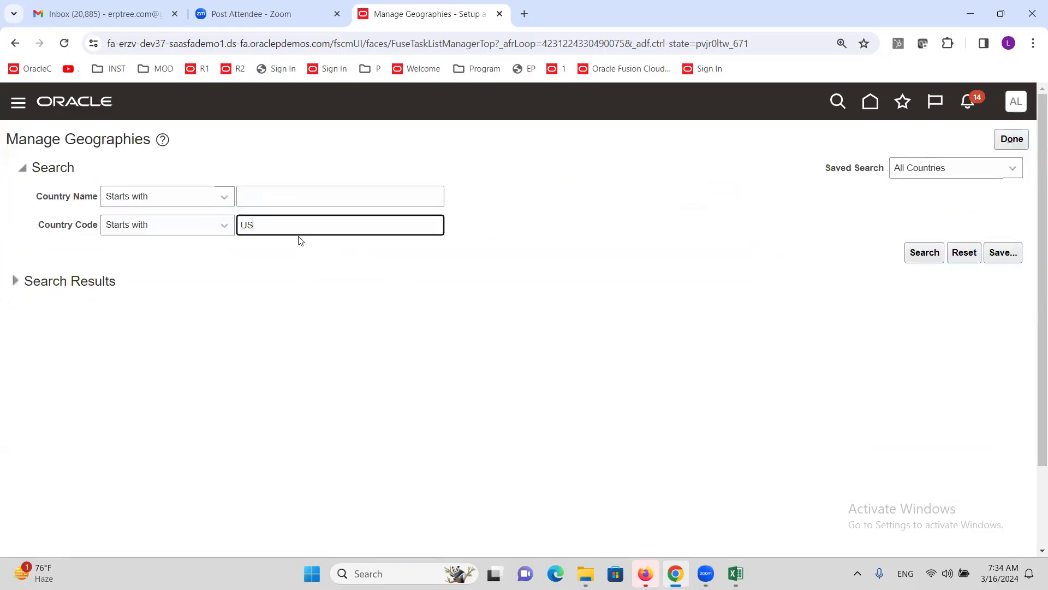
Step: Search geographies for country code US and open its validation settings
left_click(923, 251)
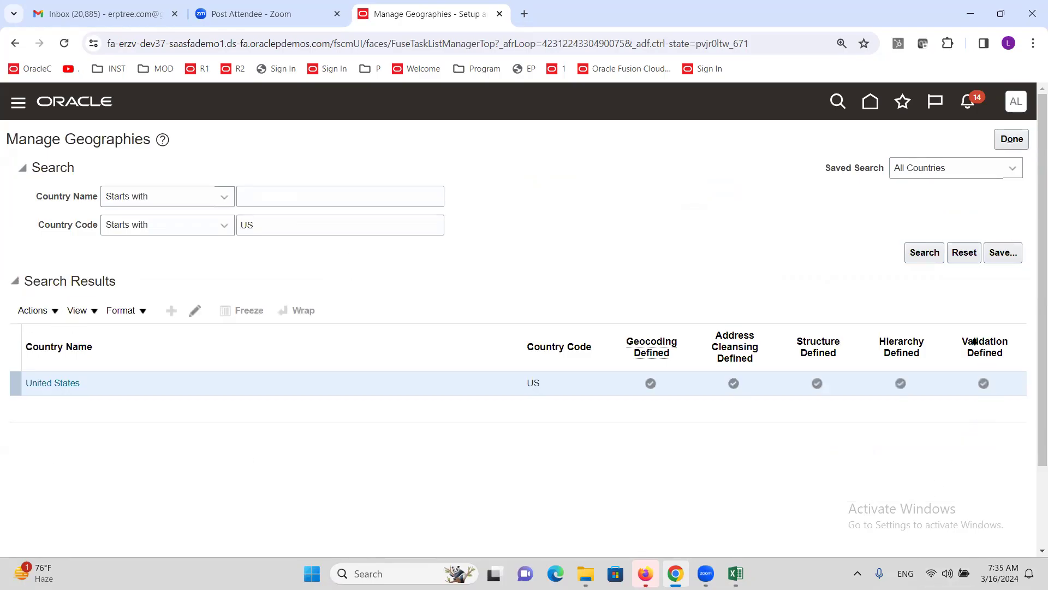
left_click(983, 382)
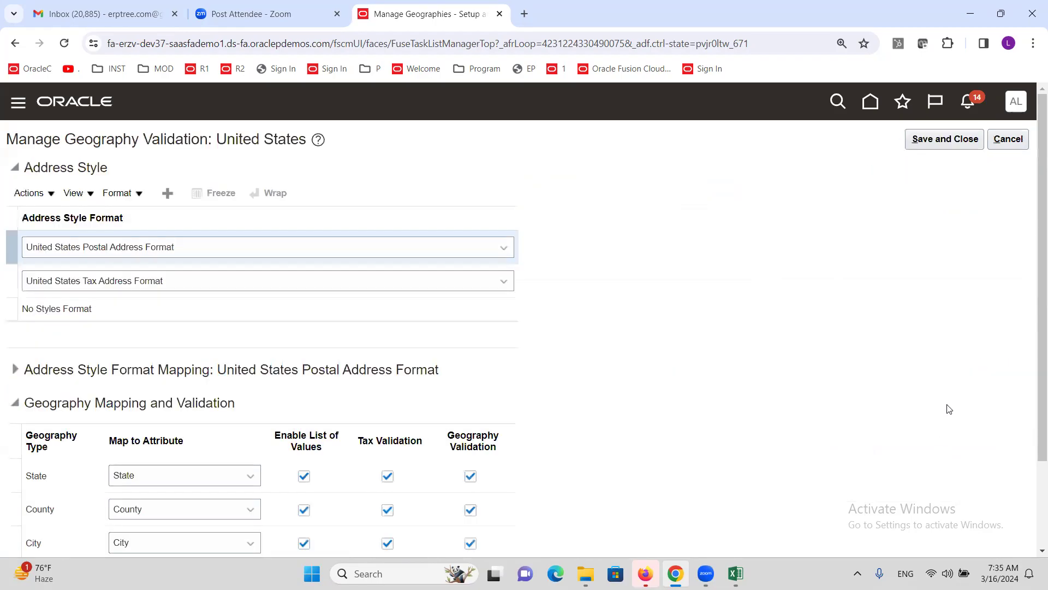
scroll(544, 309, "down", 2)
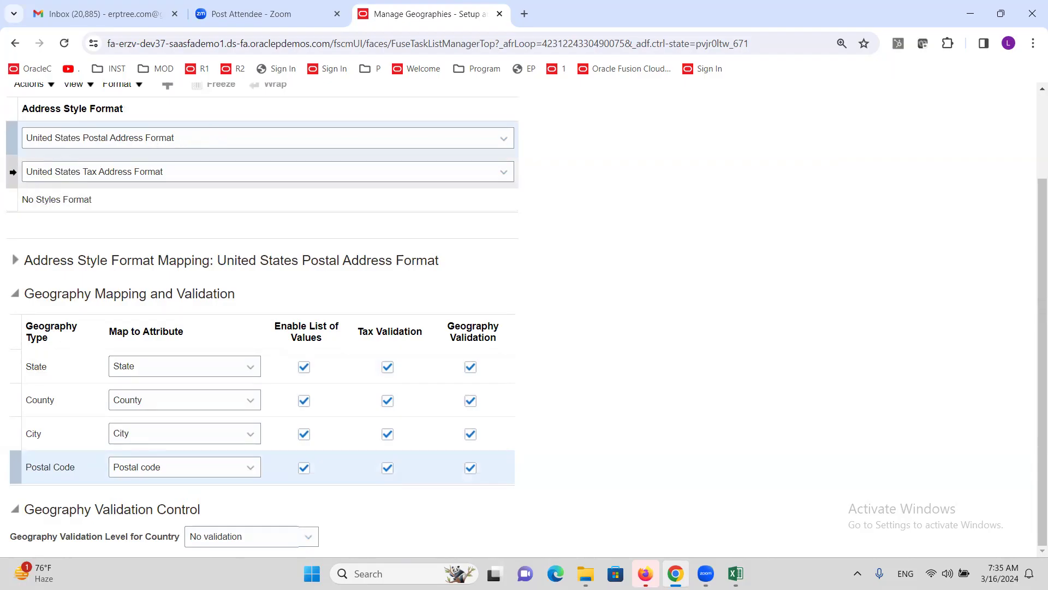
Step: Compare mappings for the US Tax, US Postal and No Styles address formats, then cancel
left_click(12, 172)
left_click(9, 201)
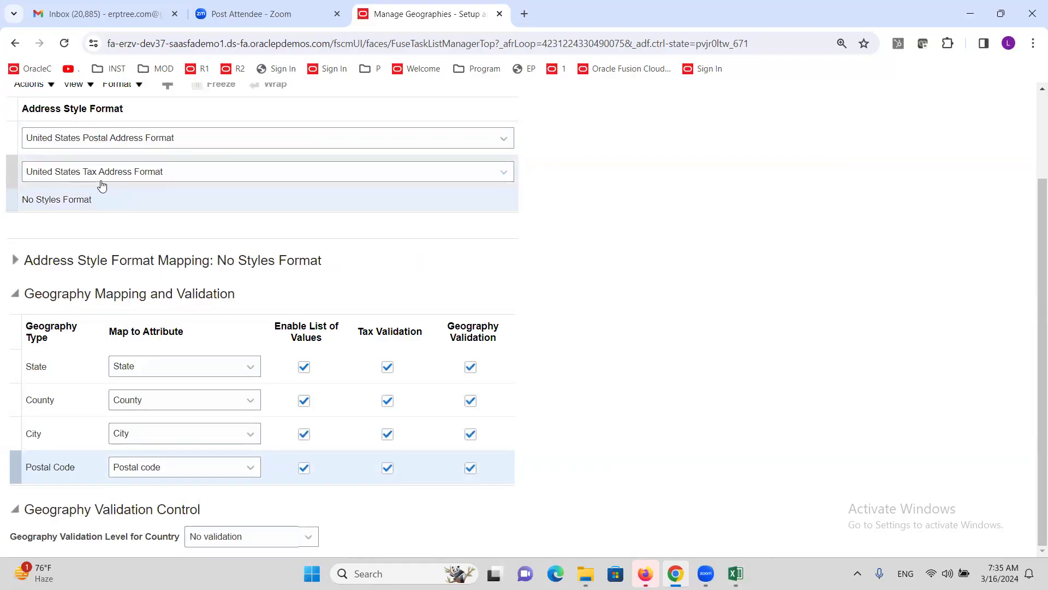
left_click(12, 142)
left_click(17, 164)
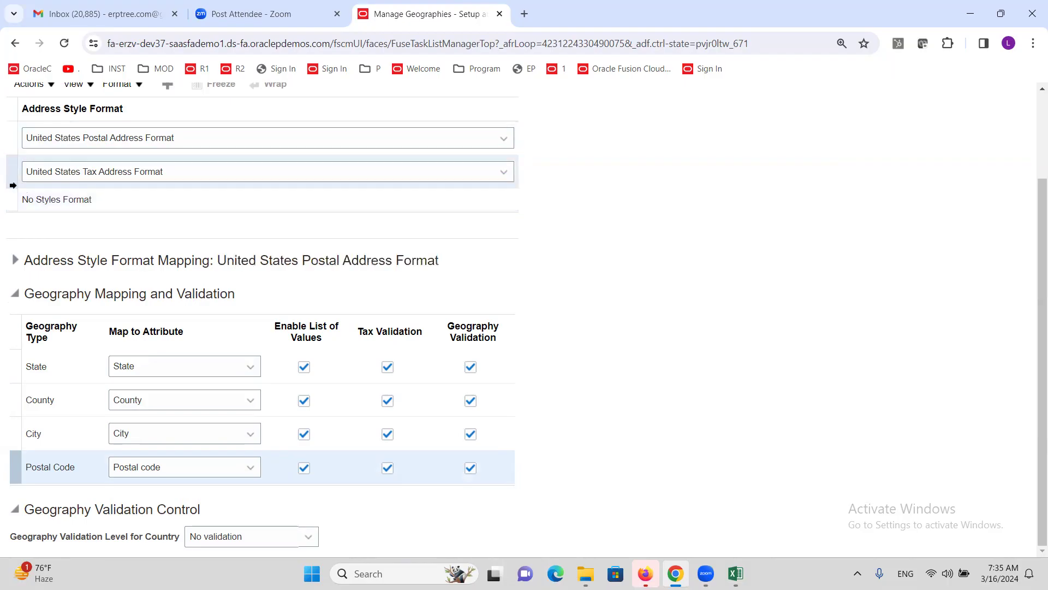
left_click(15, 199)
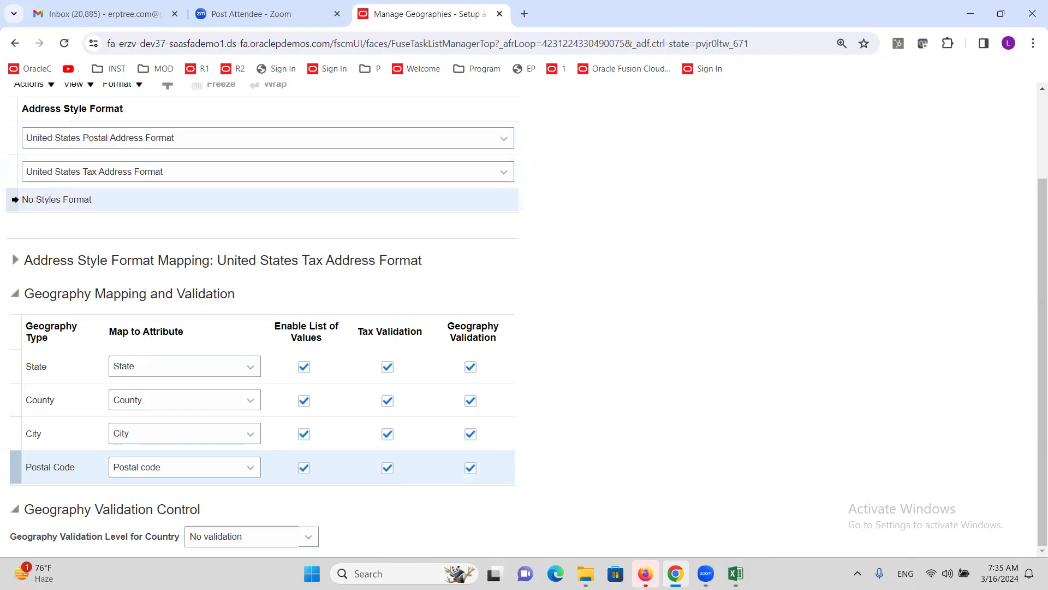
left_click(11, 171)
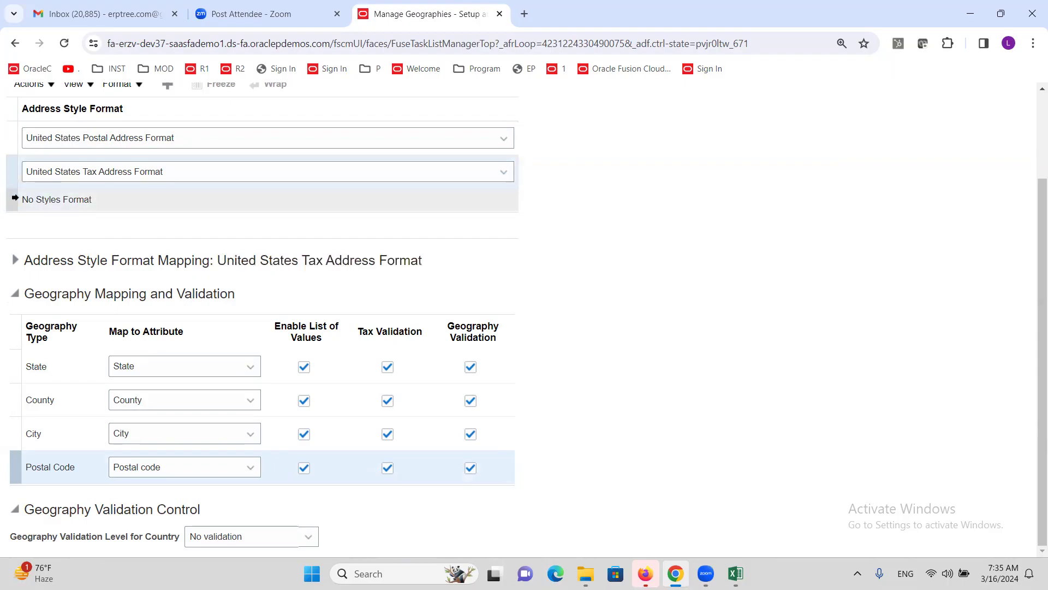
left_click(16, 201)
left_click(12, 137)
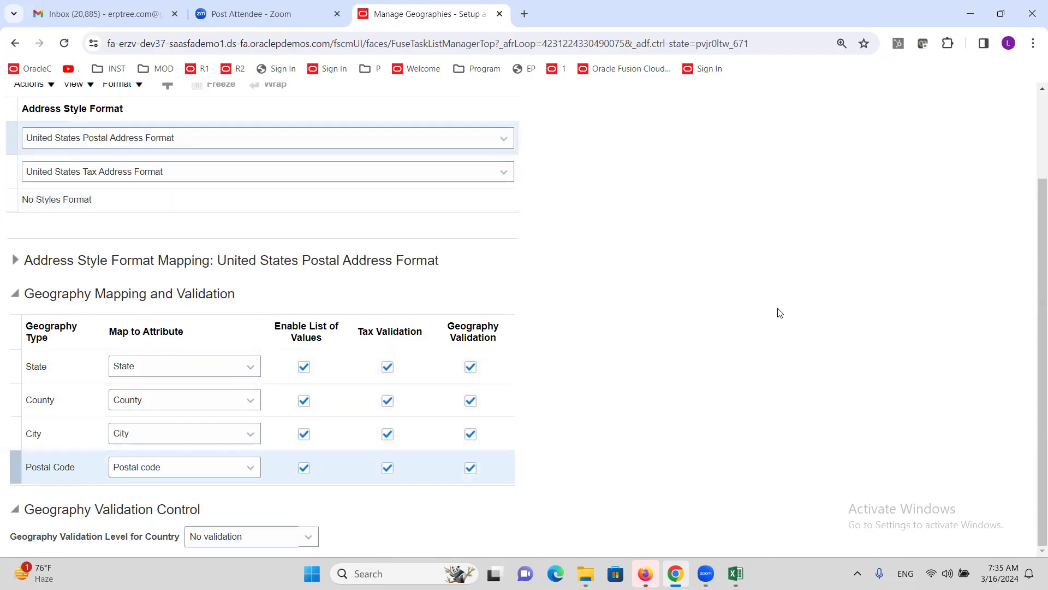
scroll(802, 300, "up", 2)
left_click(988, 145)
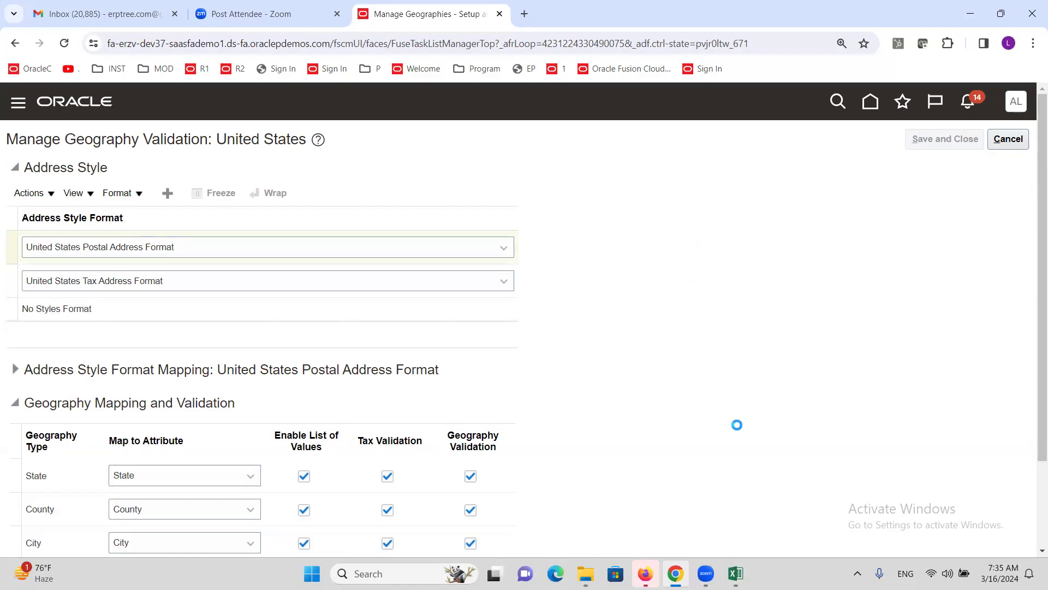
left_click(736, 574)
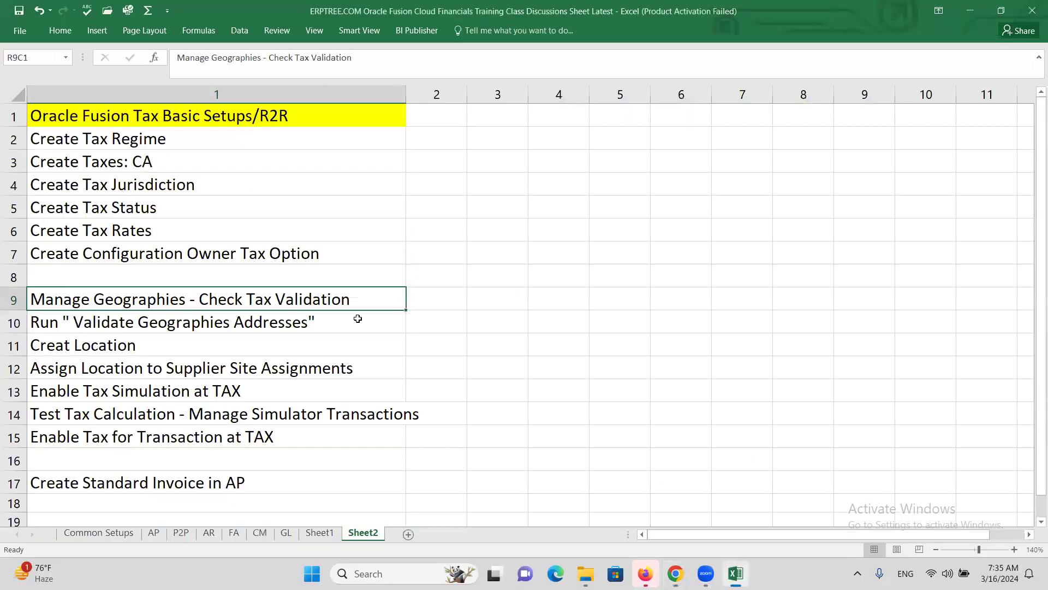
Step: Note the Validate Geographies Addresses checklist step and return to Manage Geographies
left_click(143, 325)
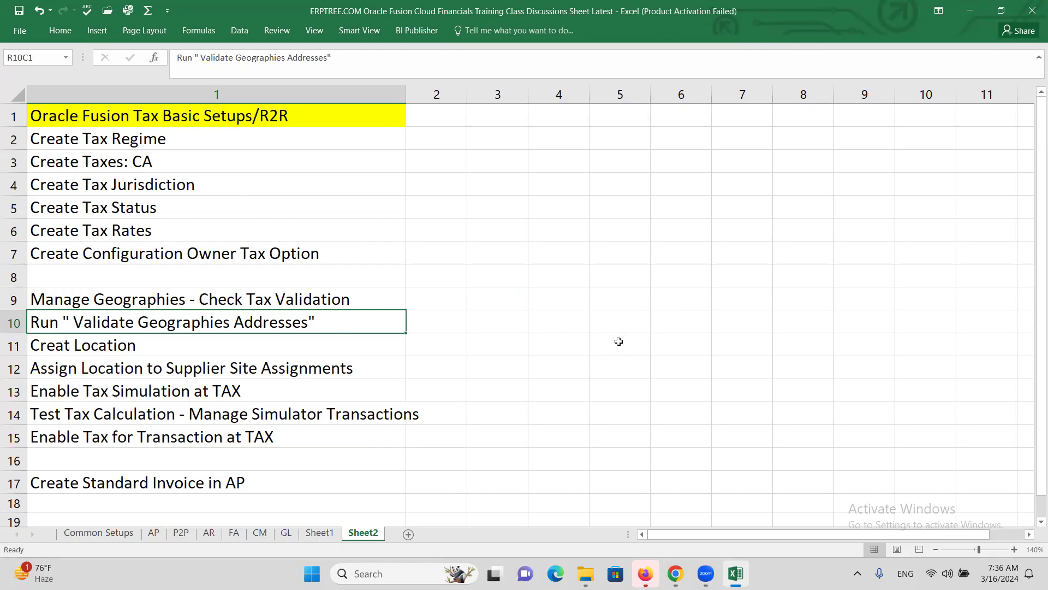
key("alt+Tab")
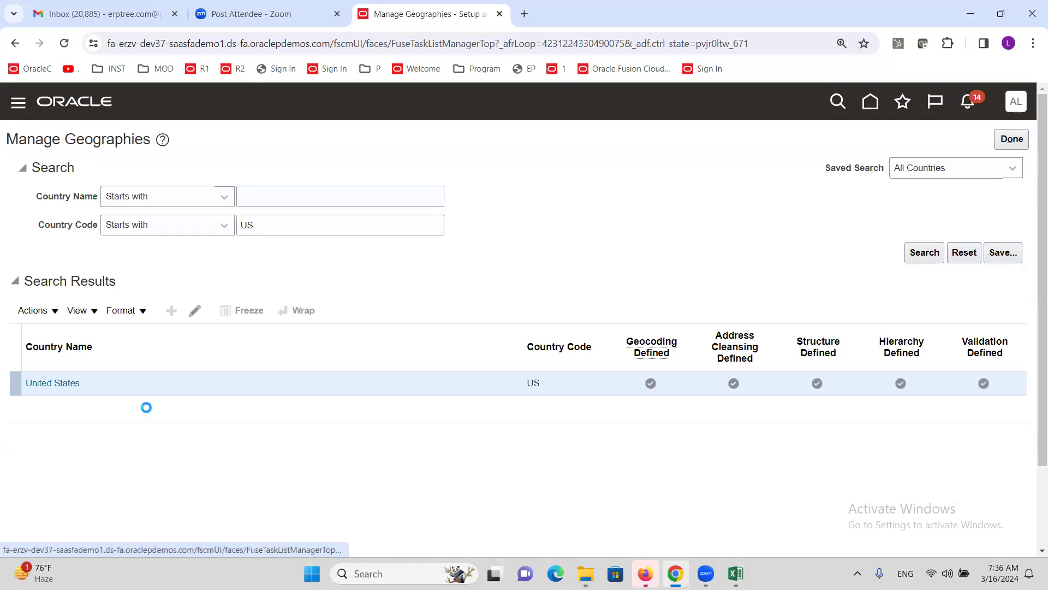
Step: Schedule a new process and pick Validate Geographies of Addresses Against Master Geographies
scroll(93, 381, "down", 8)
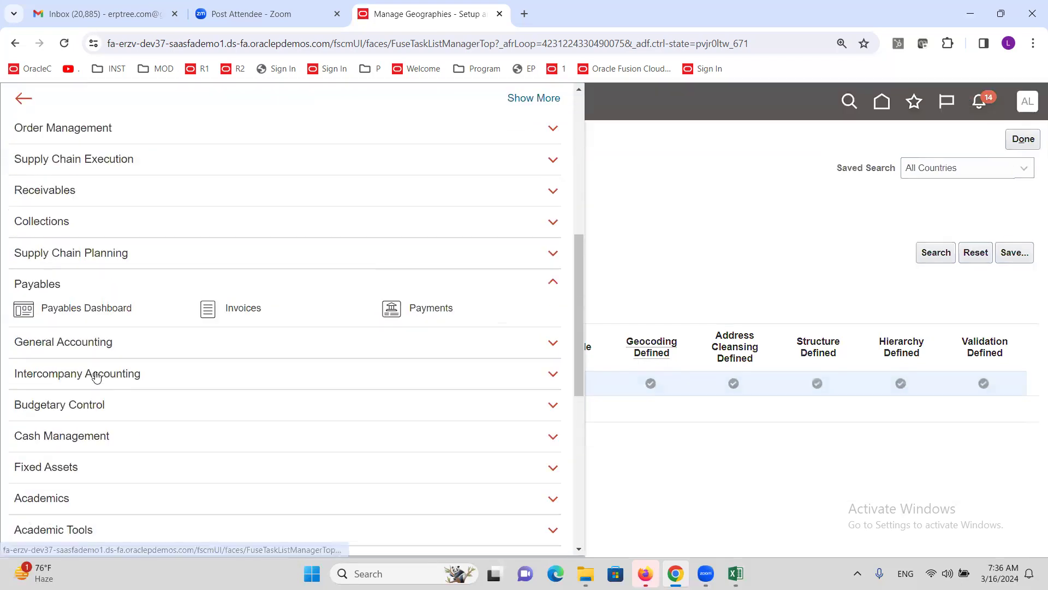
scroll(101, 380, "down", 5)
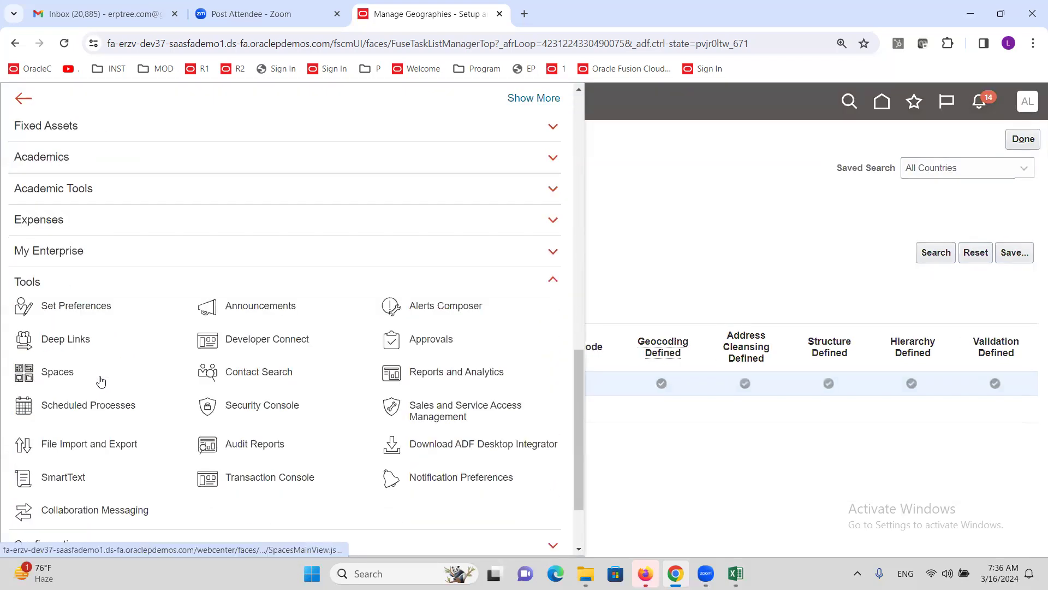
left_click(108, 406)
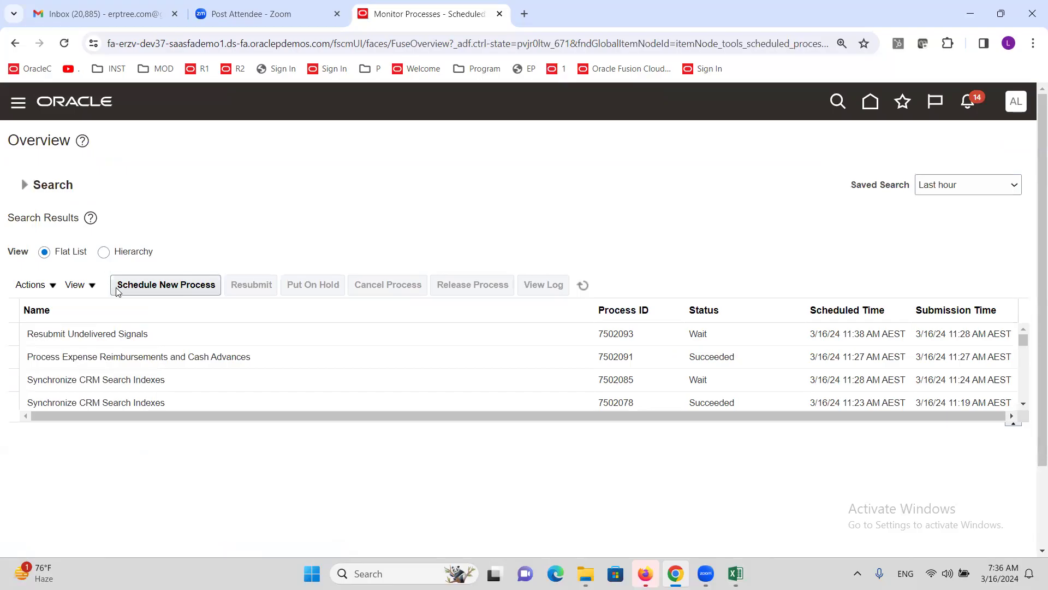
left_click(139, 292)
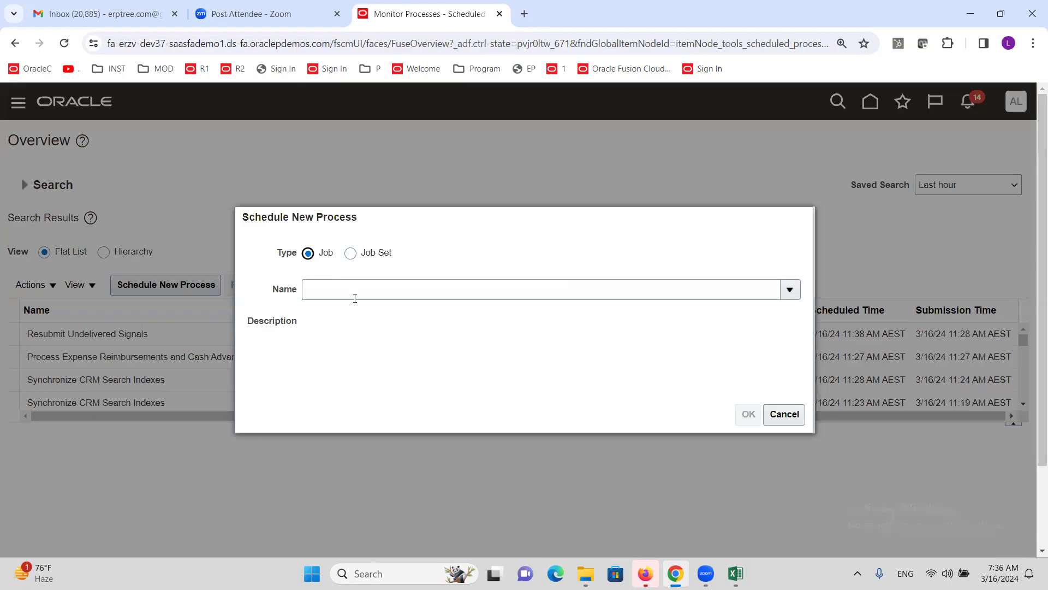
left_click(354, 298)
type("Validate ge")
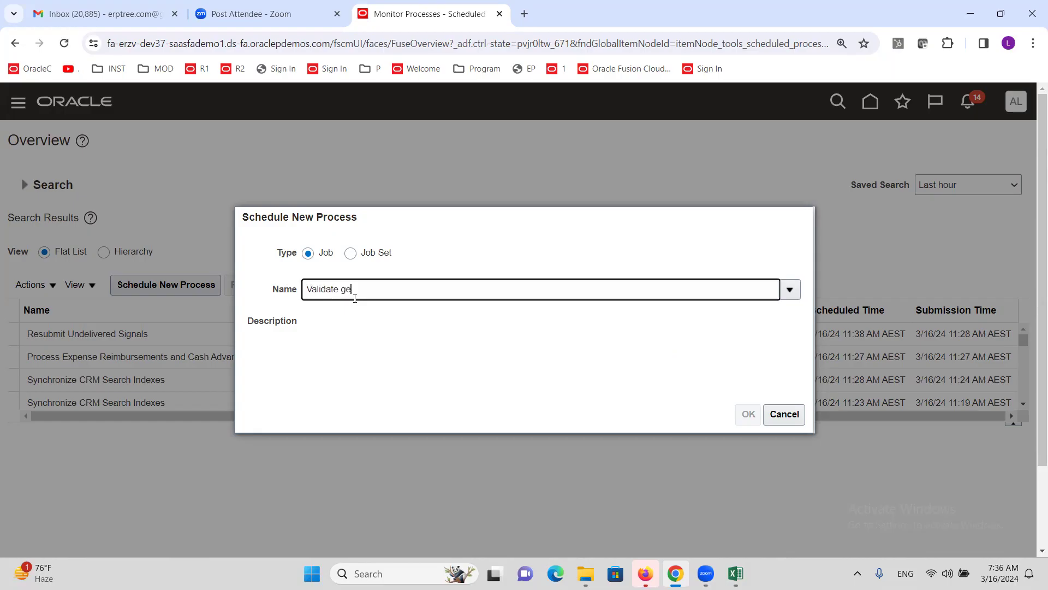
key("Tab")
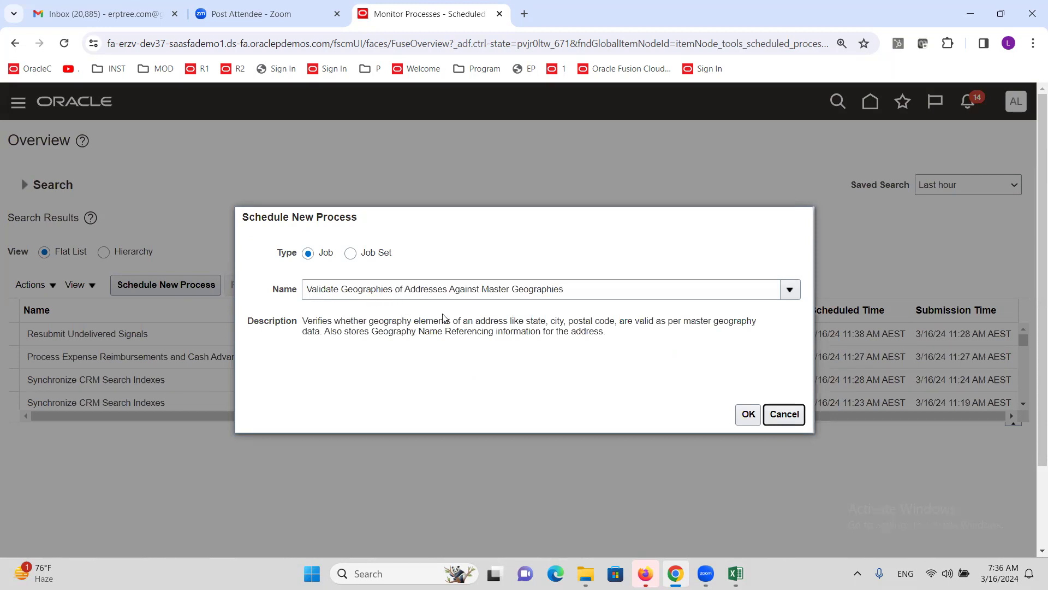
Step: Review the process name and description, then submit it as process 7502176
left_click(567, 290)
left_click_drag(566, 290, 494, 290)
left_click(446, 374)
left_click_drag(302, 322, 620, 341)
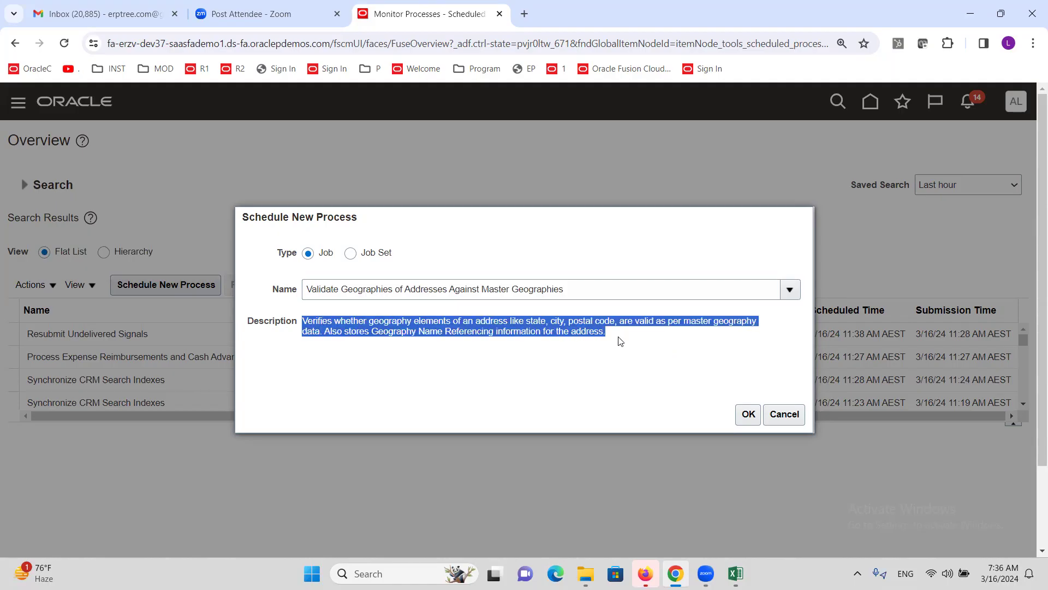
left_click(545, 378)
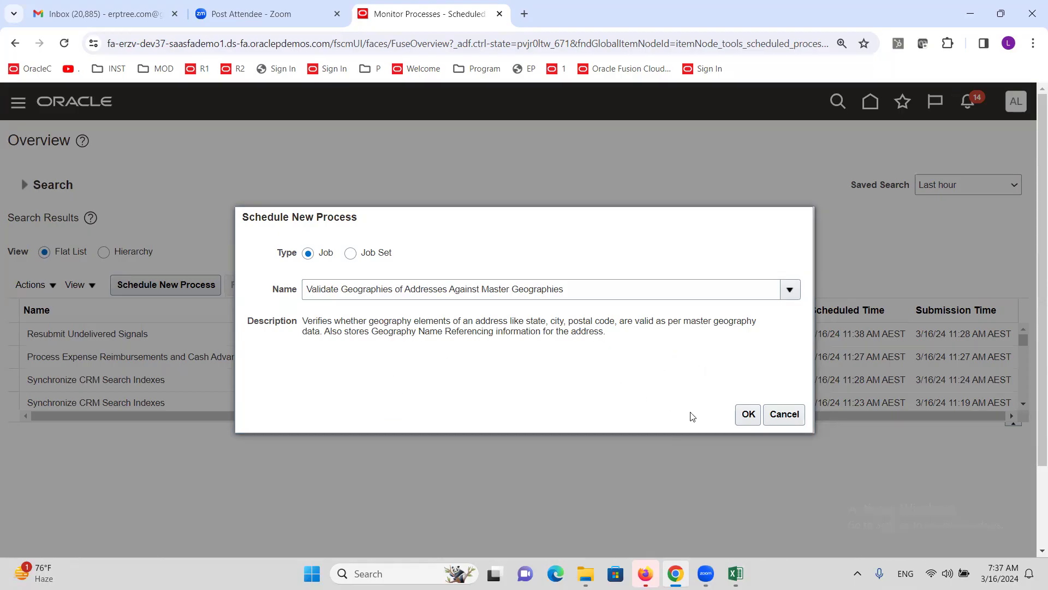
left_click(747, 414)
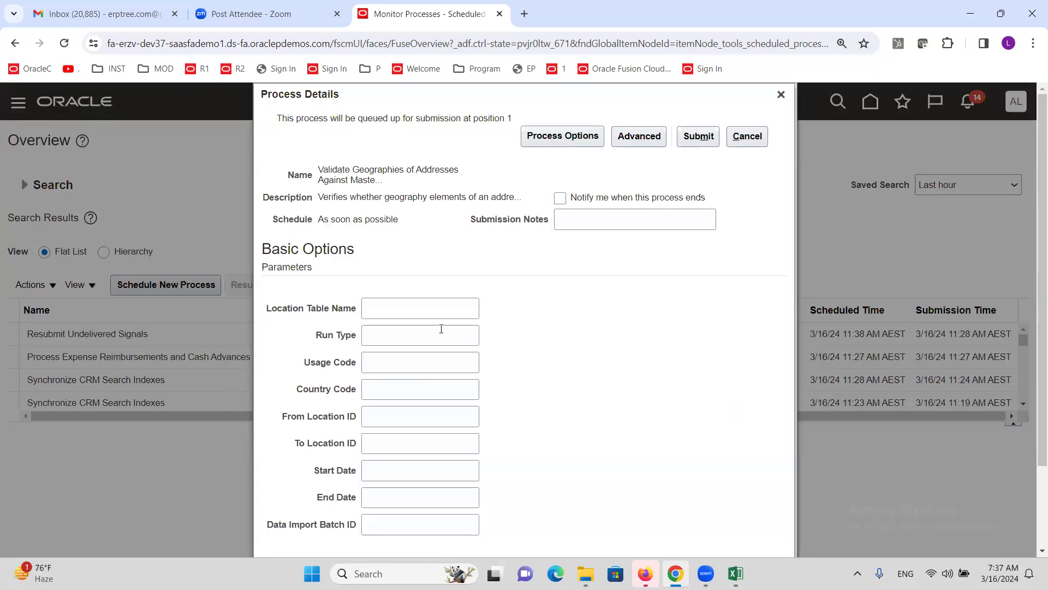
left_click(698, 140)
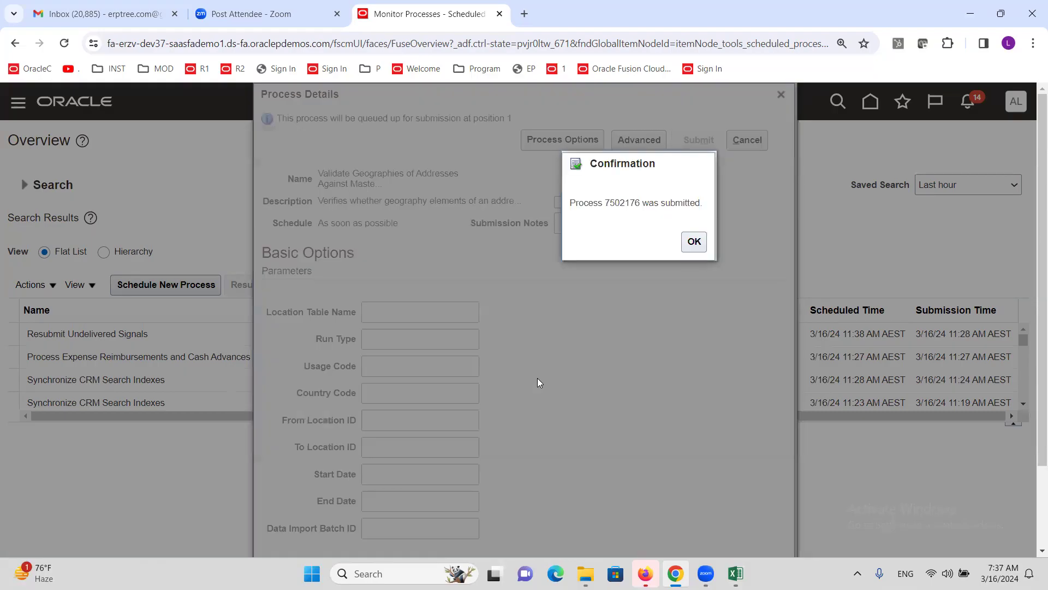
left_click(694, 241)
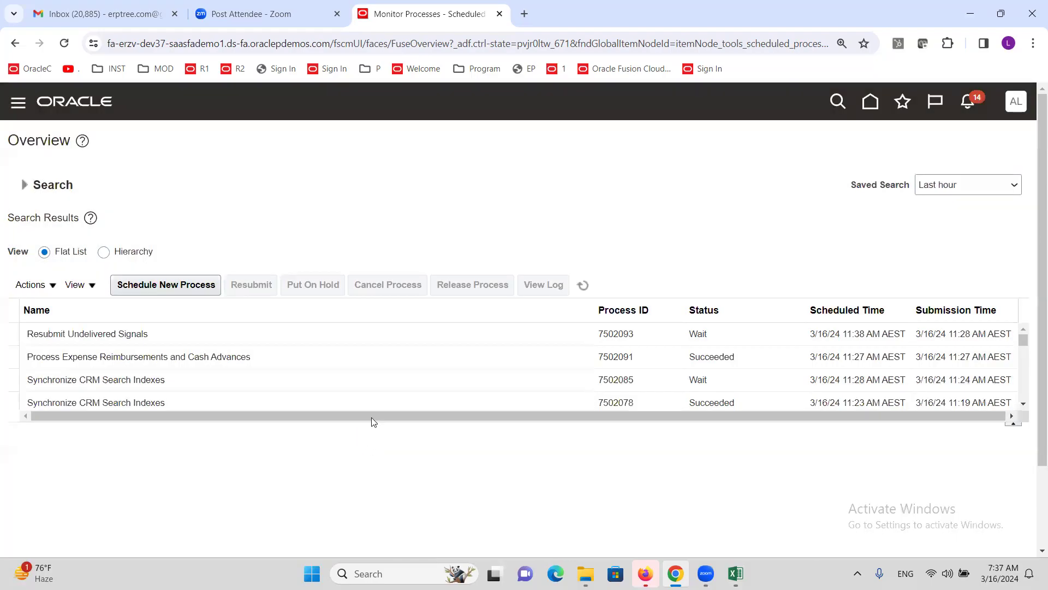
Step: Refresh the process list until job 7502176 shows Retrying, scheduled for 12:15 PM
left_click(583, 285)
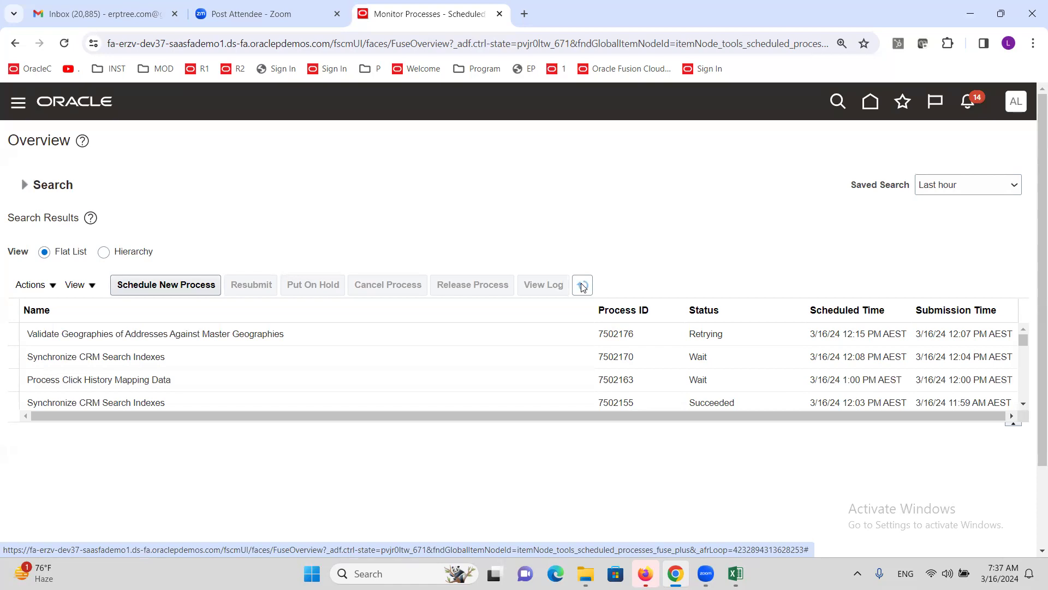
left_click(582, 285)
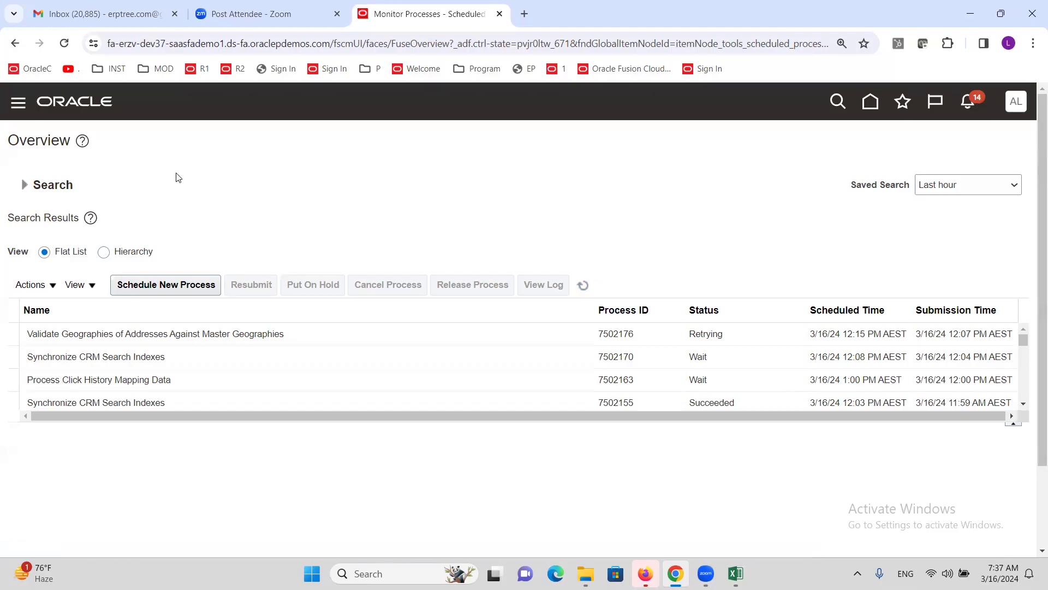
left_click(583, 286)
left_click(582, 285)
left_click(579, 288)
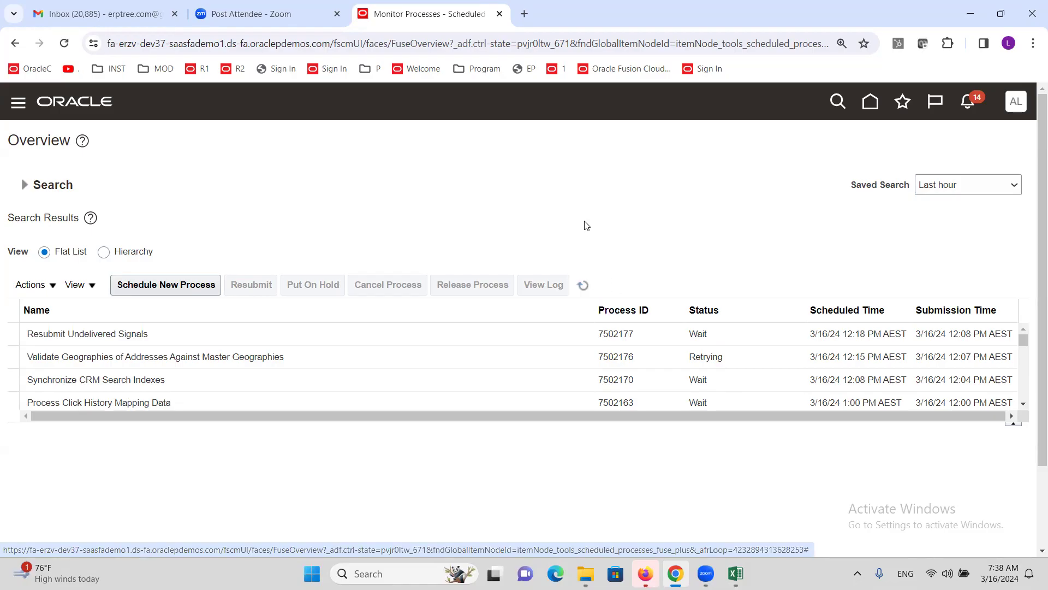
left_click(582, 285)
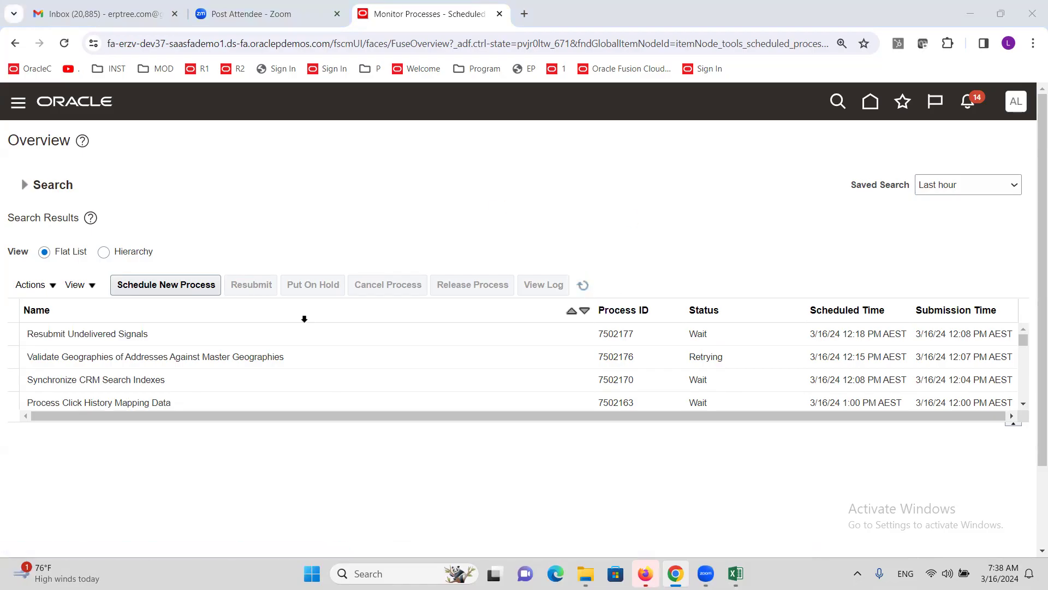
key("alt+Tab")
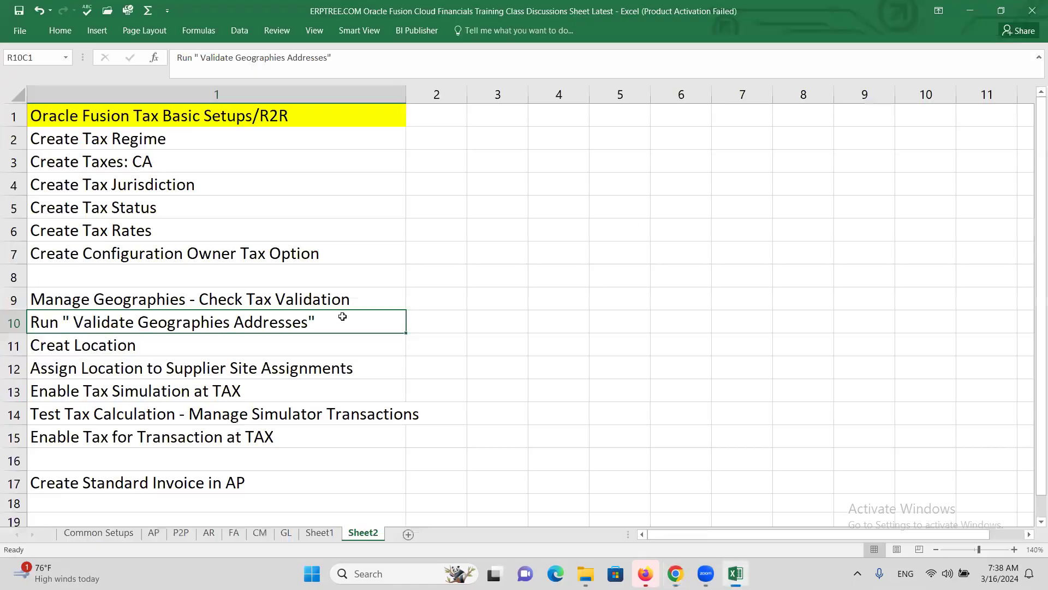
Step: Note the 'Creat Location' checklist step on Sheet2 and return to Oracle
left_click(103, 350)
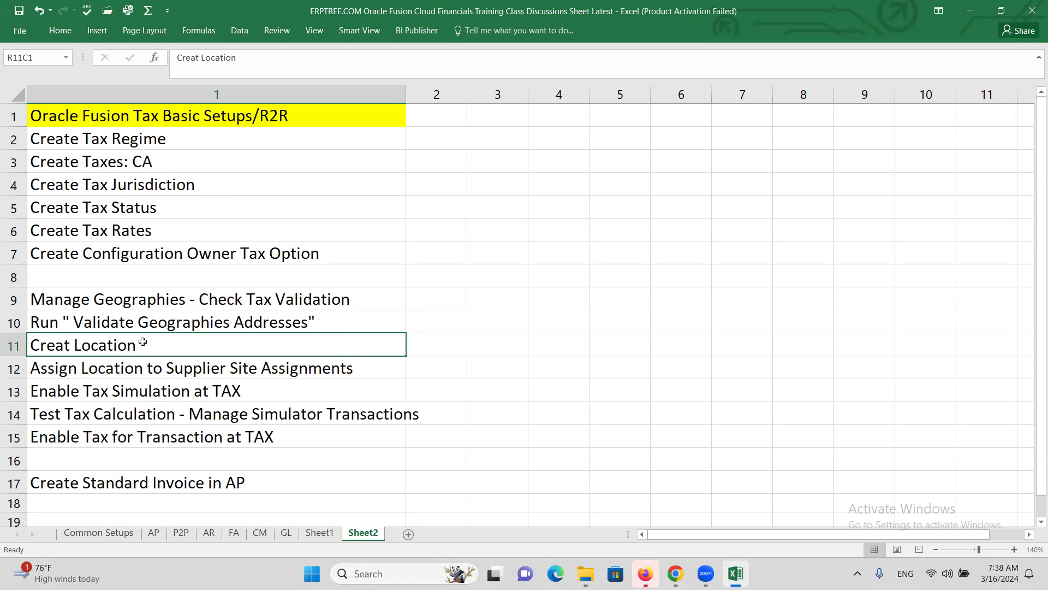
key("alt+Tab")
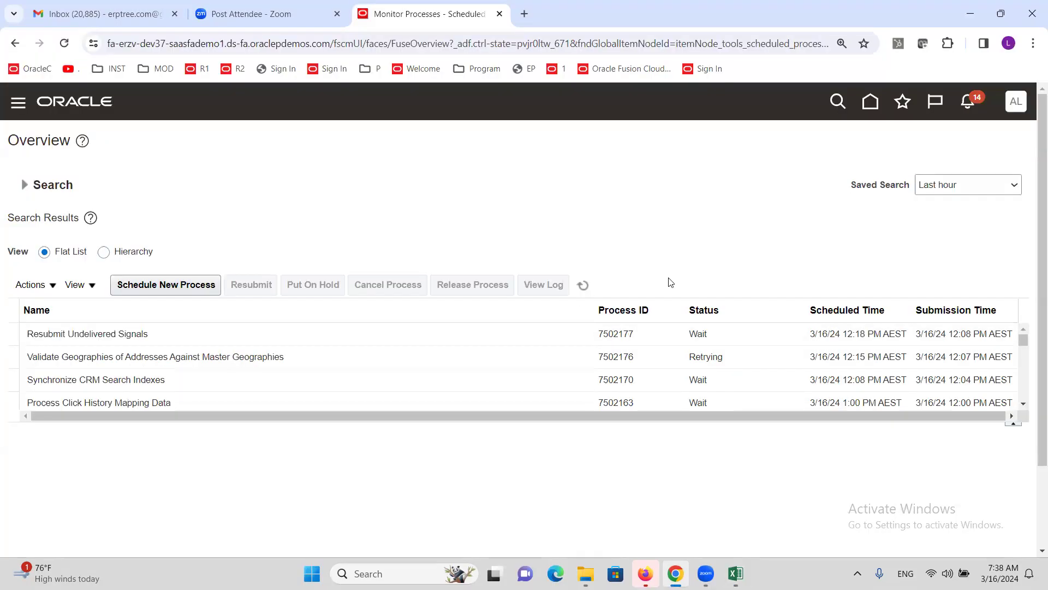
Step: Go to Setup and Maintenance, search tasks for 'manage locations', and open Manage Locations
left_click(1015, 102)
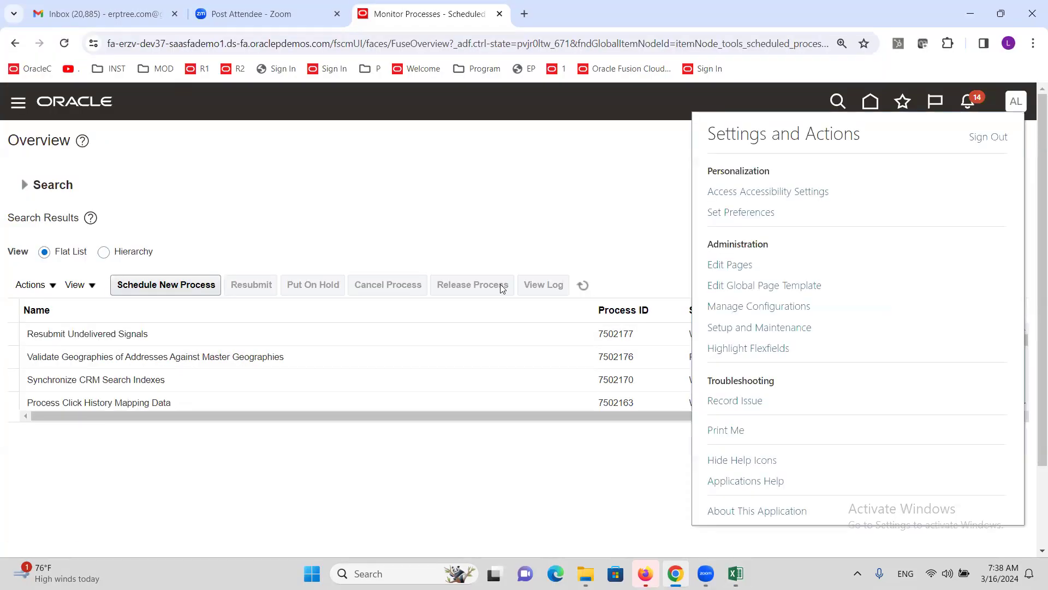
left_click(726, 327)
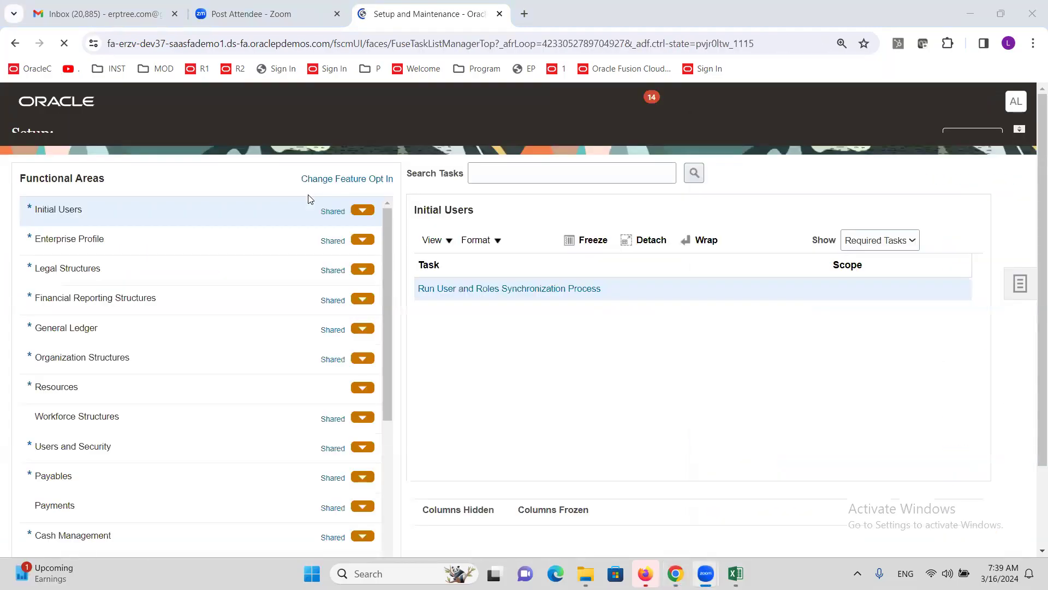
left_click(534, 201)
type("manage lo")
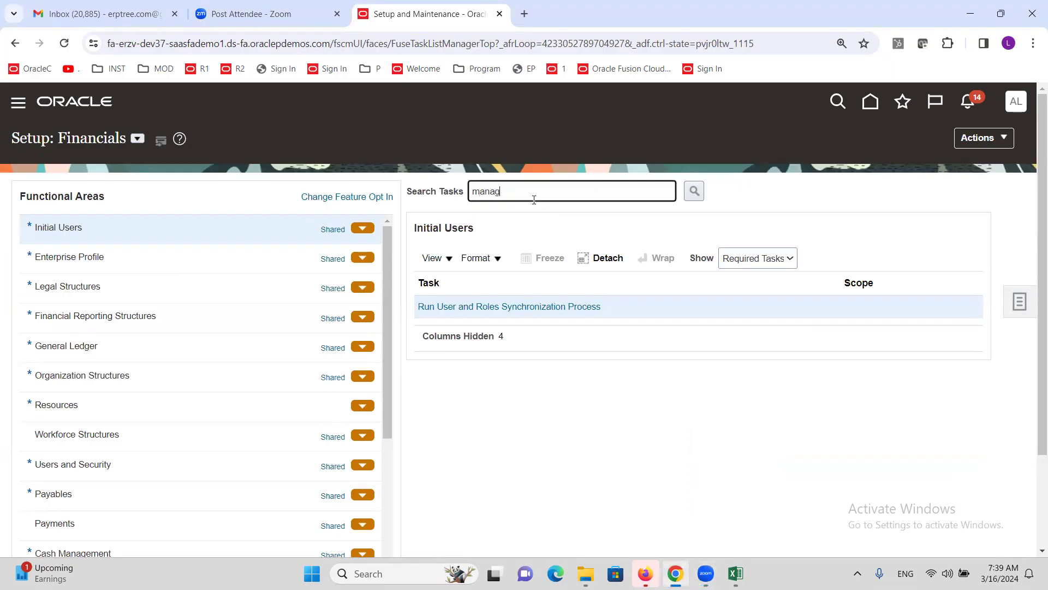
type("tions")
key("Return")
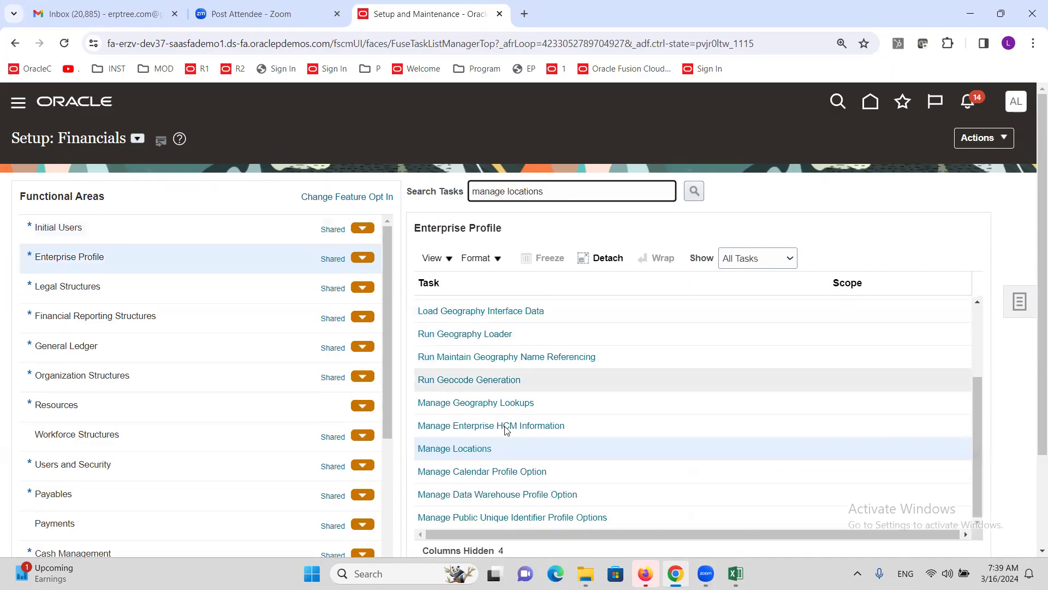
left_click(444, 453)
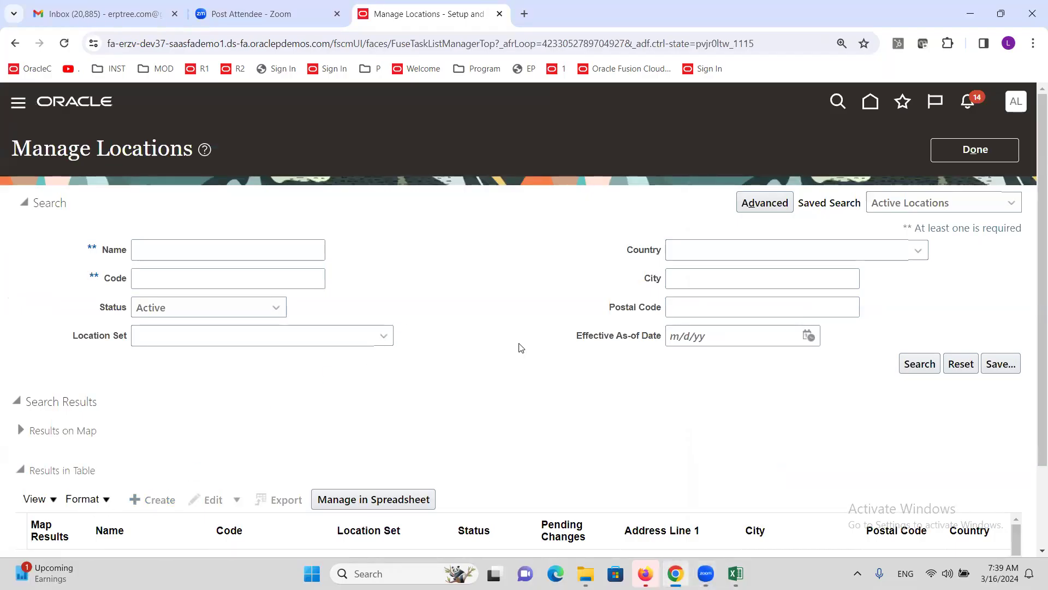
Step: Name the new location ALTINC CA with location code ALTINCCA
scroll(358, 255, "down", 2)
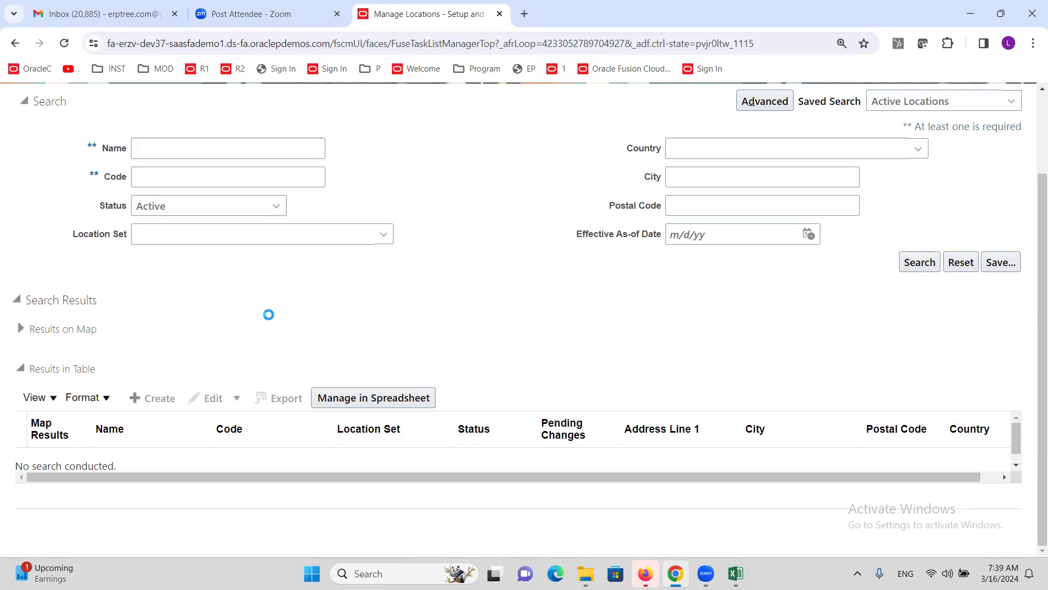
left_click(286, 427)
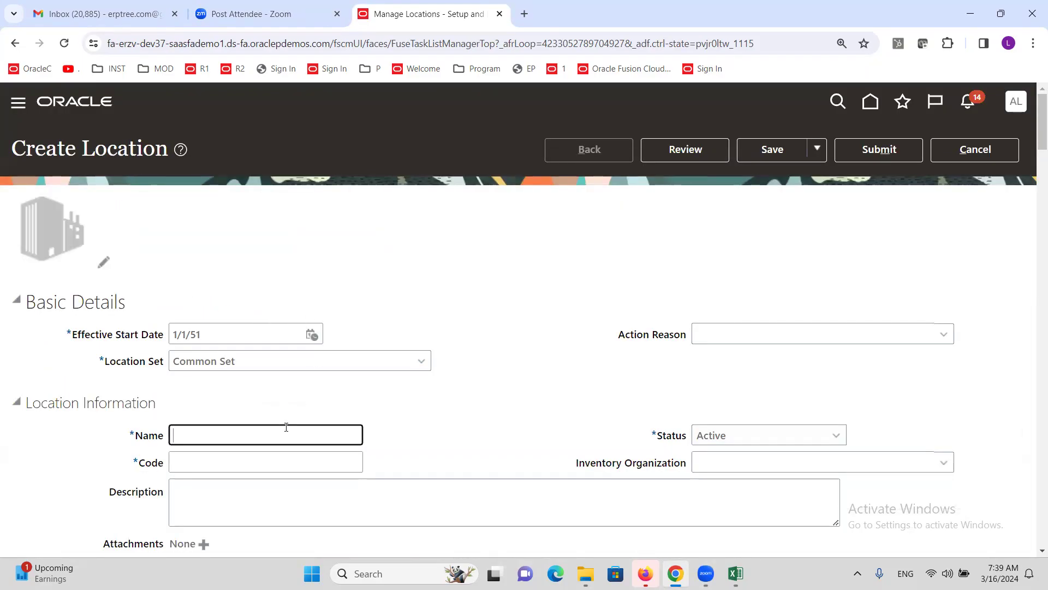
type("ALTINC CA")
key("Tab")
type("ALTINCCA")
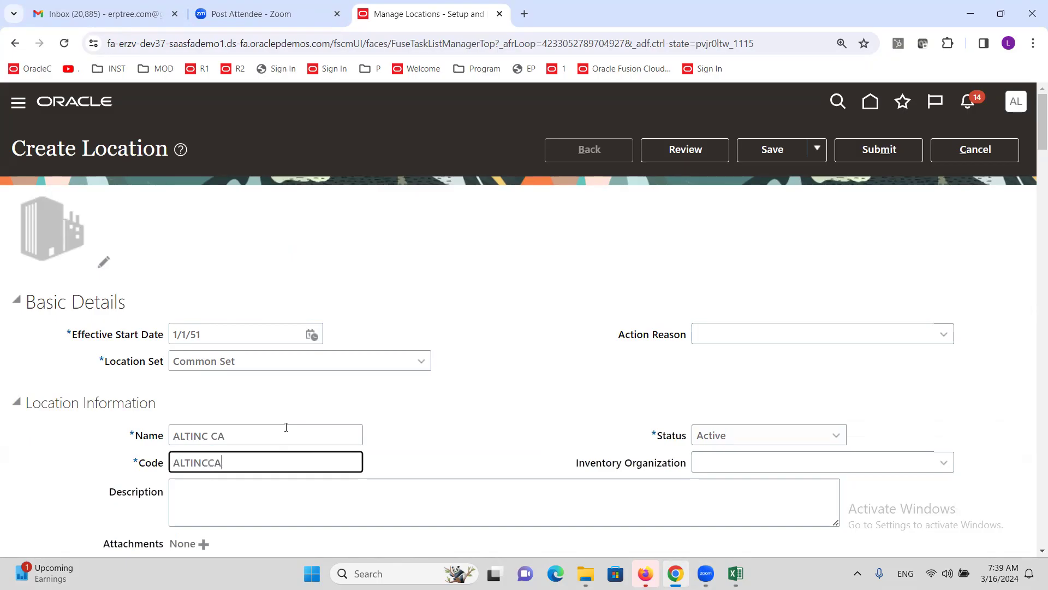
Step: Enter address line ALTINC CA and ZIP 90231 for Culver City, CA
scroll(288, 428, "down", 5)
left_click(274, 393)
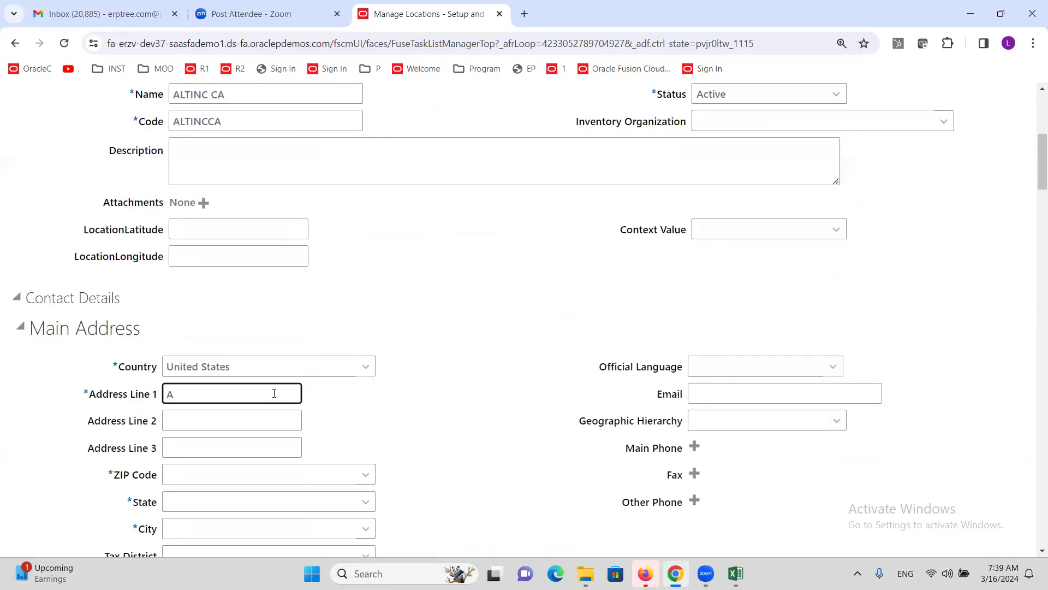
type("ALTINC CA")
left_click(372, 476)
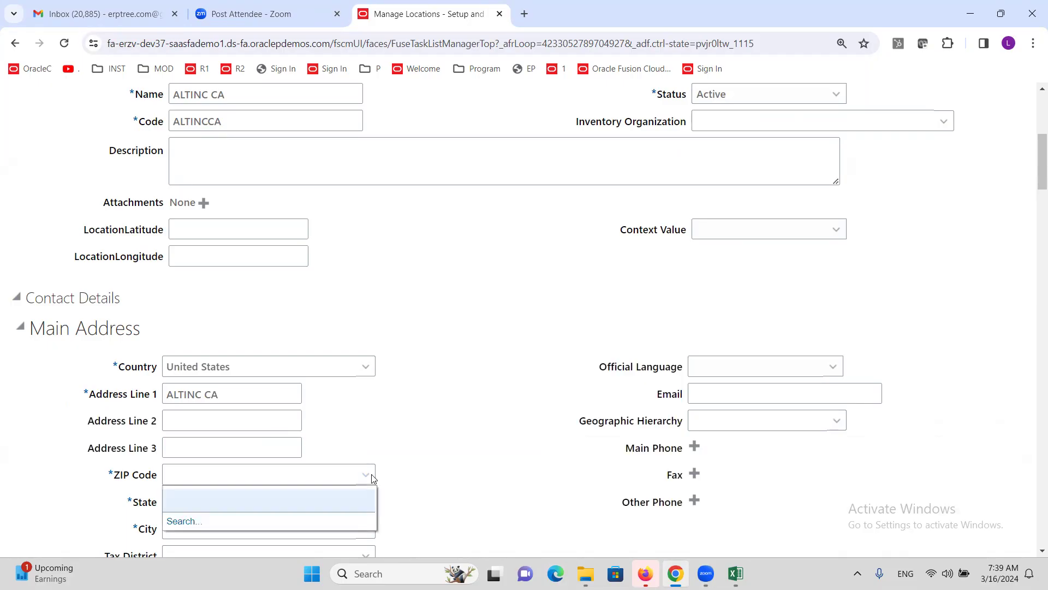
left_click(180, 521)
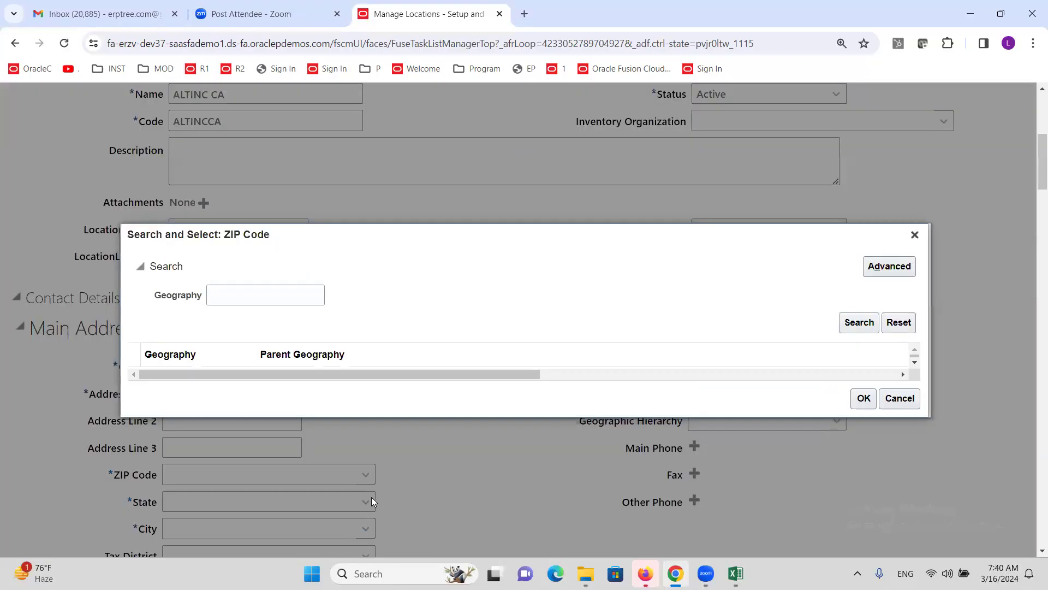
left_click(266, 297)
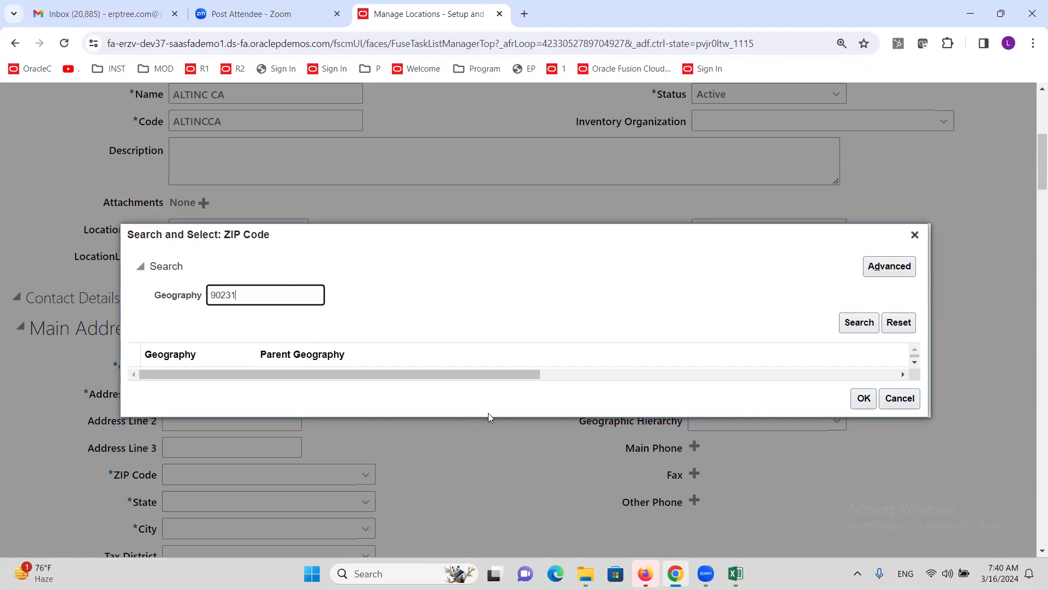
left_click(859, 322)
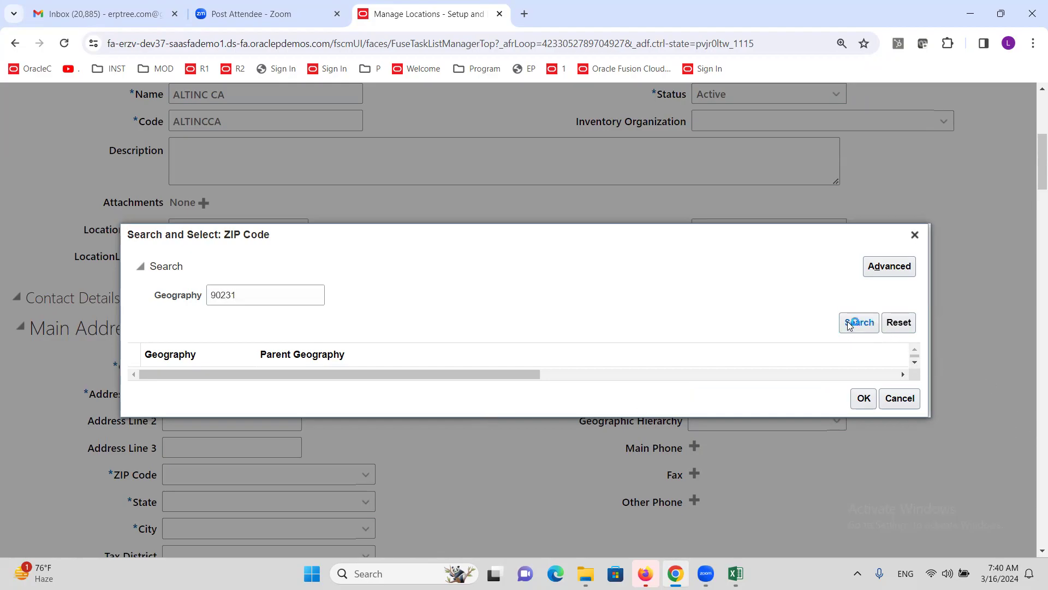
left_click(394, 360)
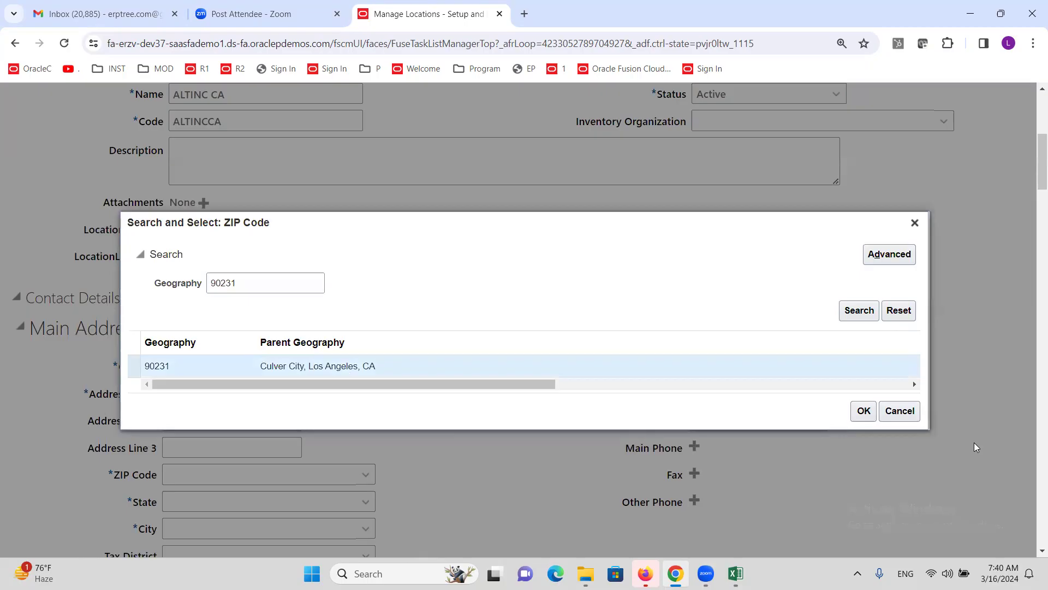
left_click(863, 410)
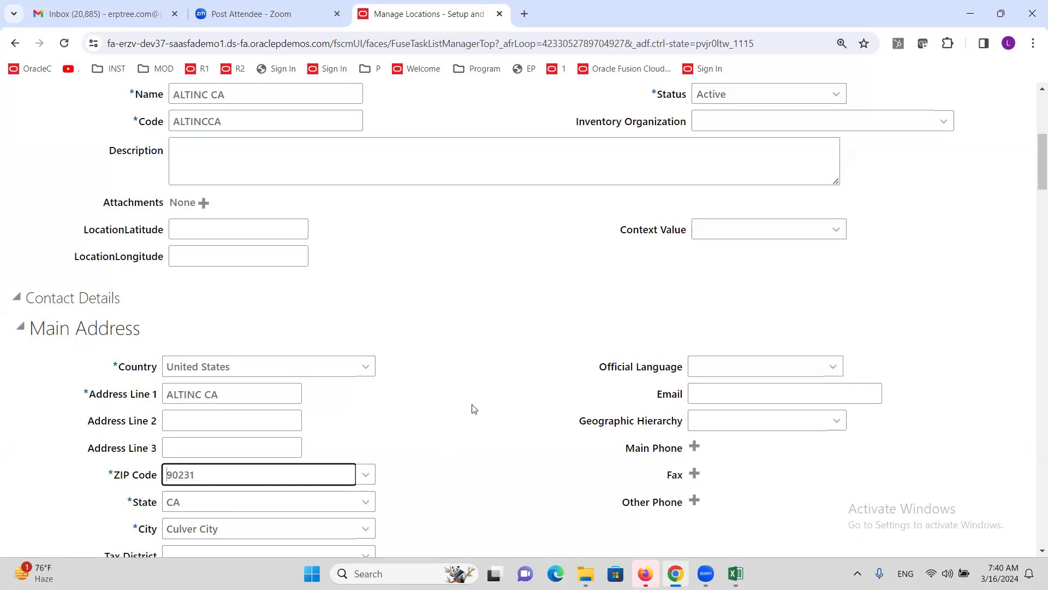
Step: Submit the ALTINC CA location and confirm its creation
scroll(474, 409, "up", 6)
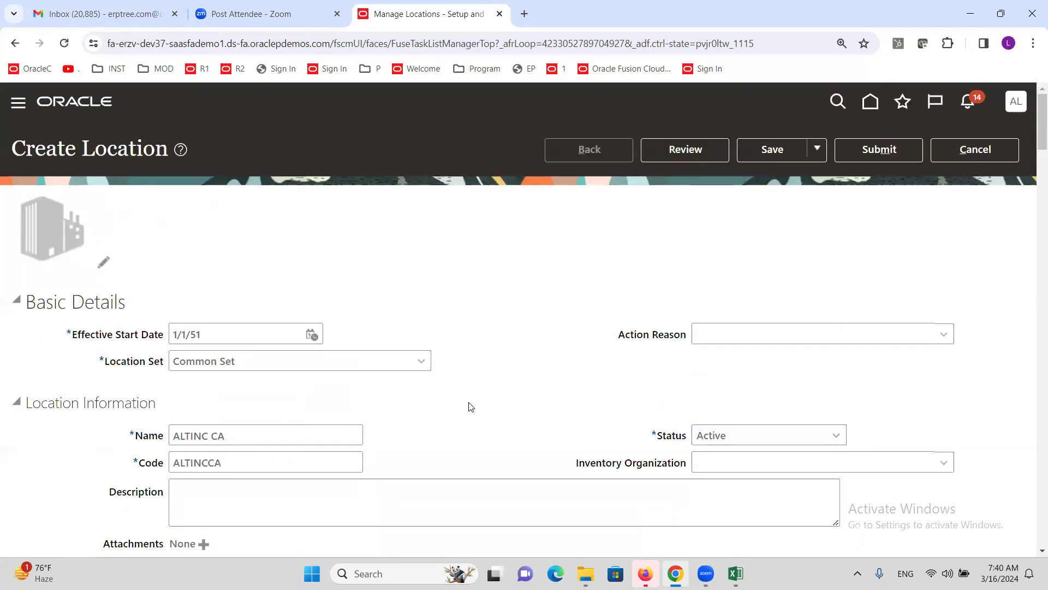
left_click(868, 150)
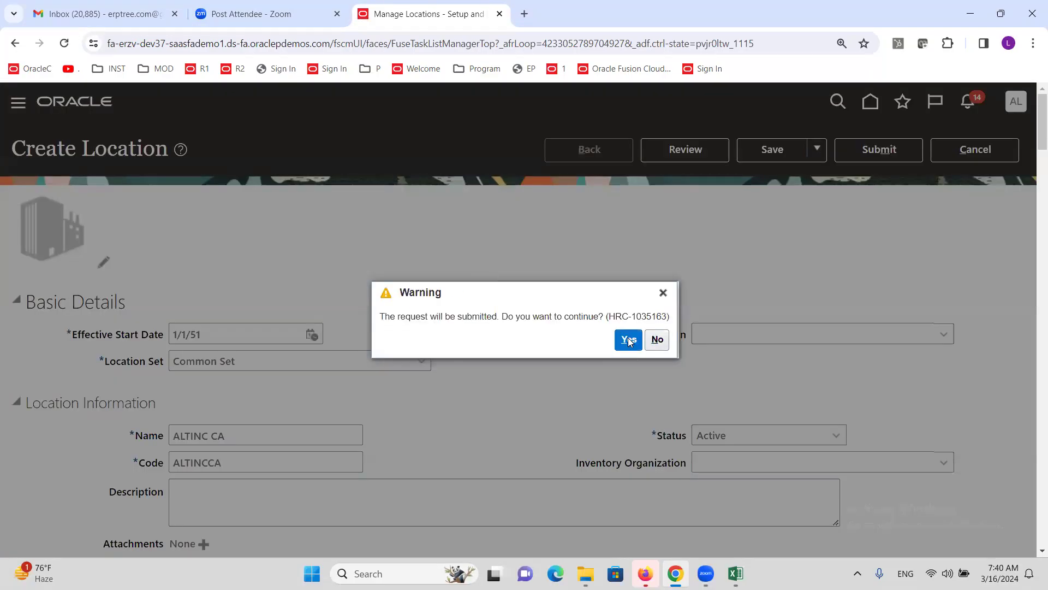
left_click(629, 341)
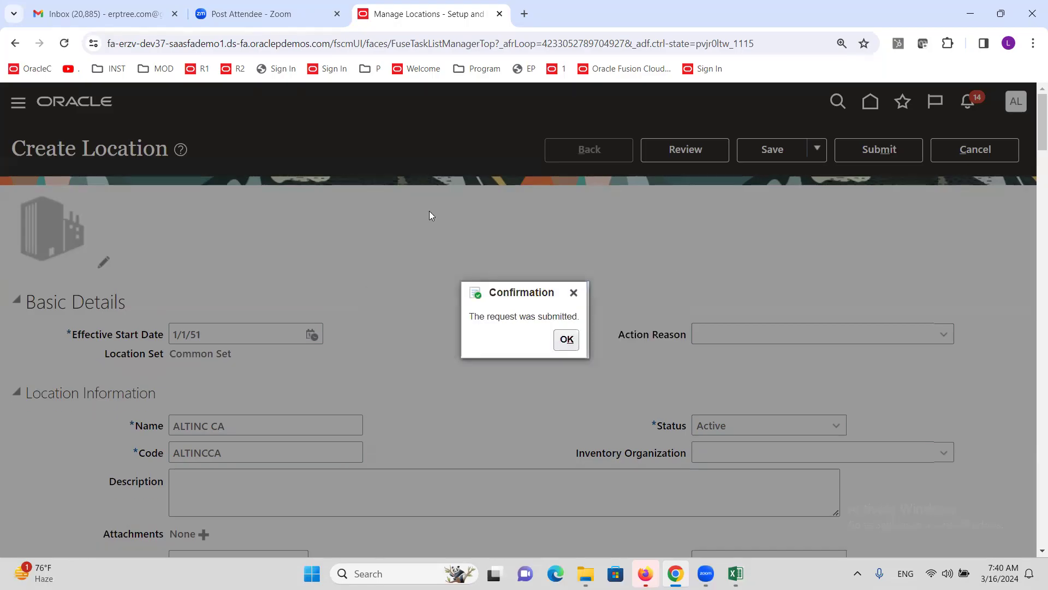
left_click(567, 344)
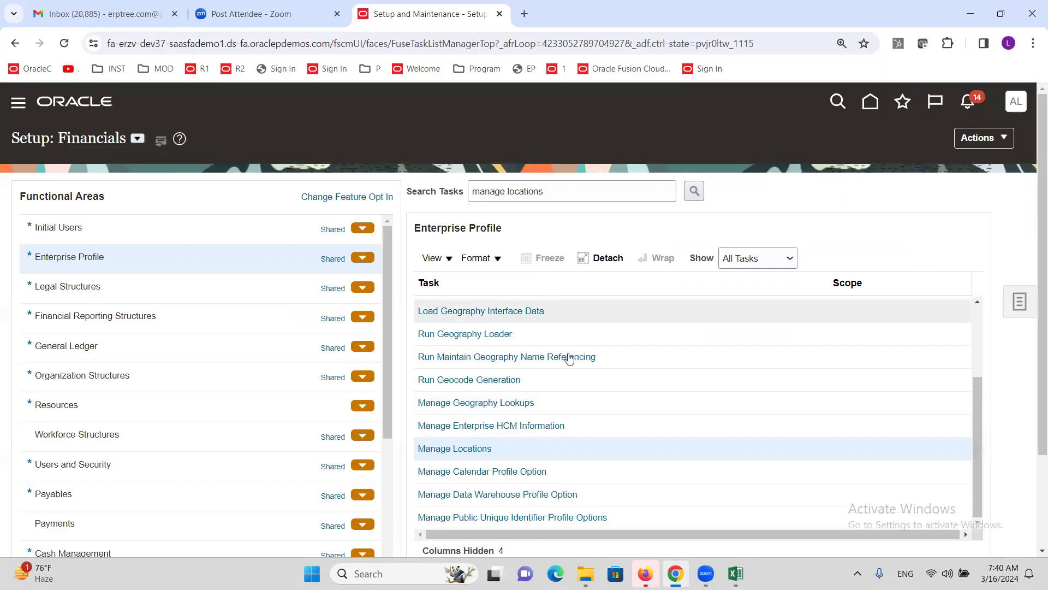
Step: Move to the next step in the Excel setup checklist and return to Oracle
left_click(735, 574)
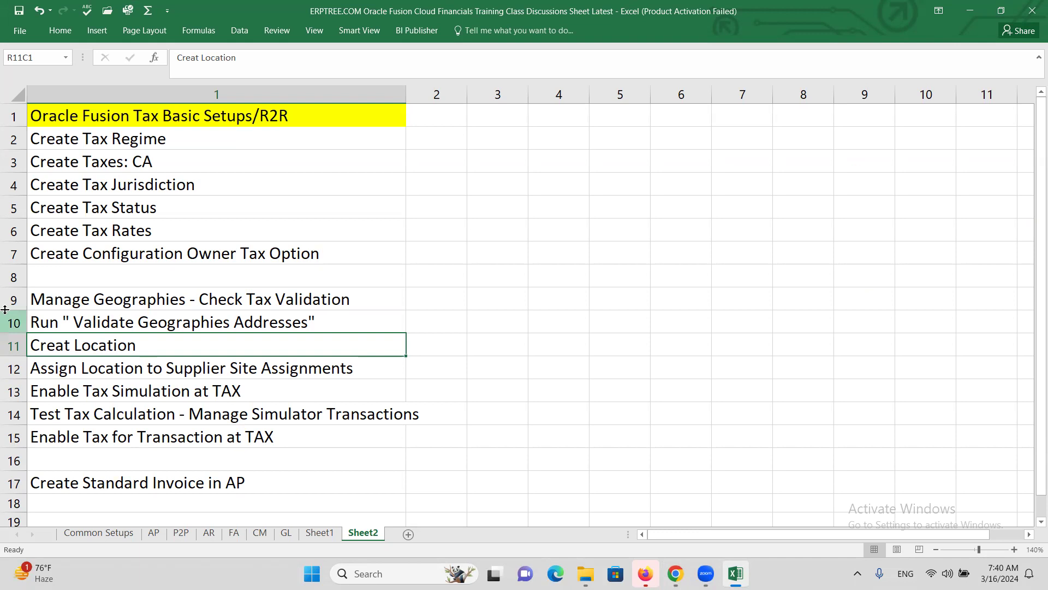
left_click(152, 375)
key("alt+Tab")
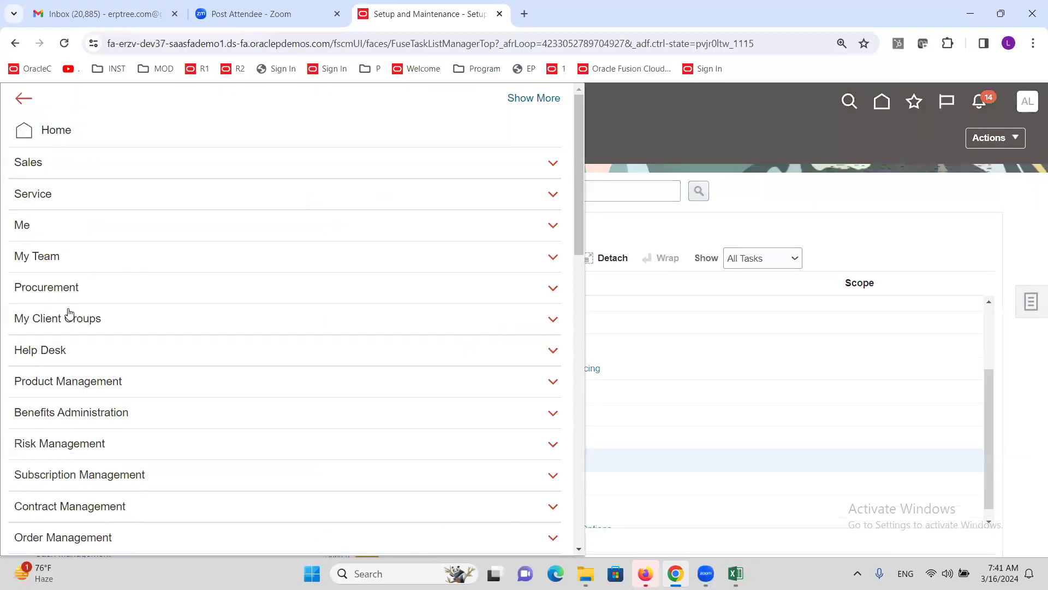
Step: In Procurement > Suppliers, search for ALTINC and open the ALTINC Corporation record
left_click(50, 290)
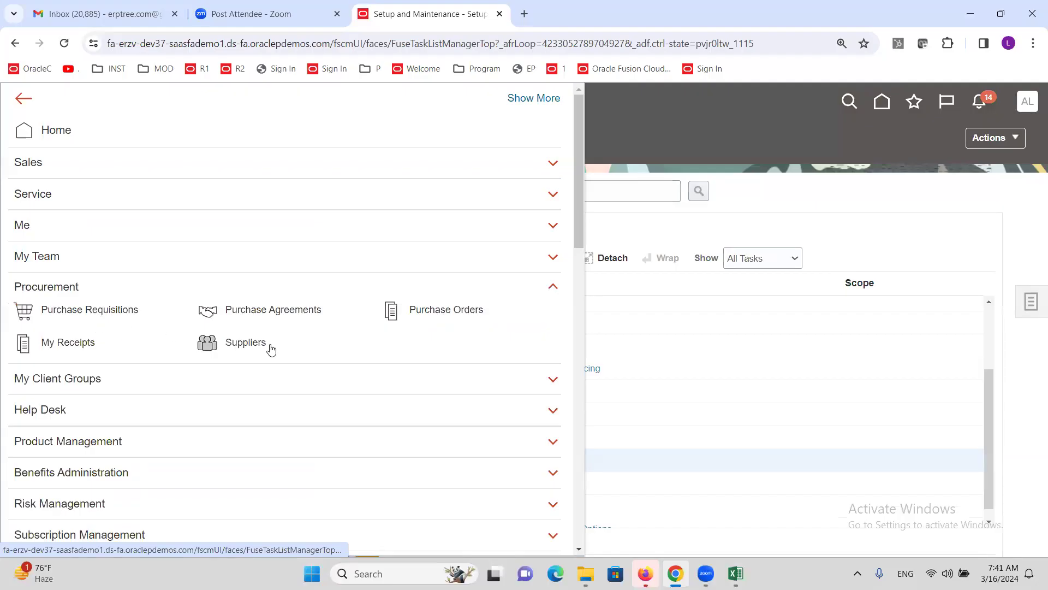
left_click(248, 346)
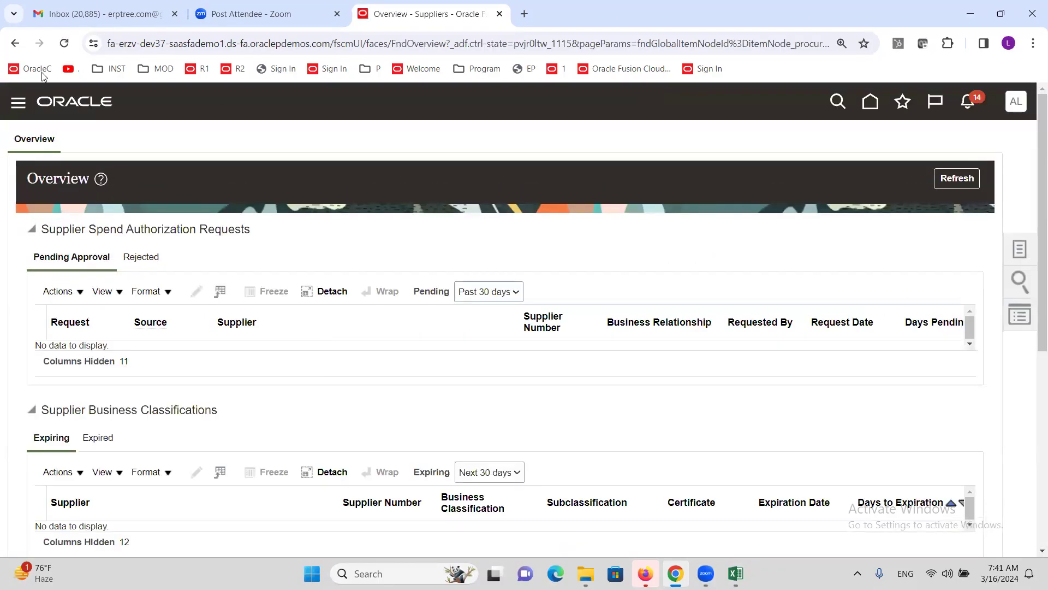
left_click(1020, 248)
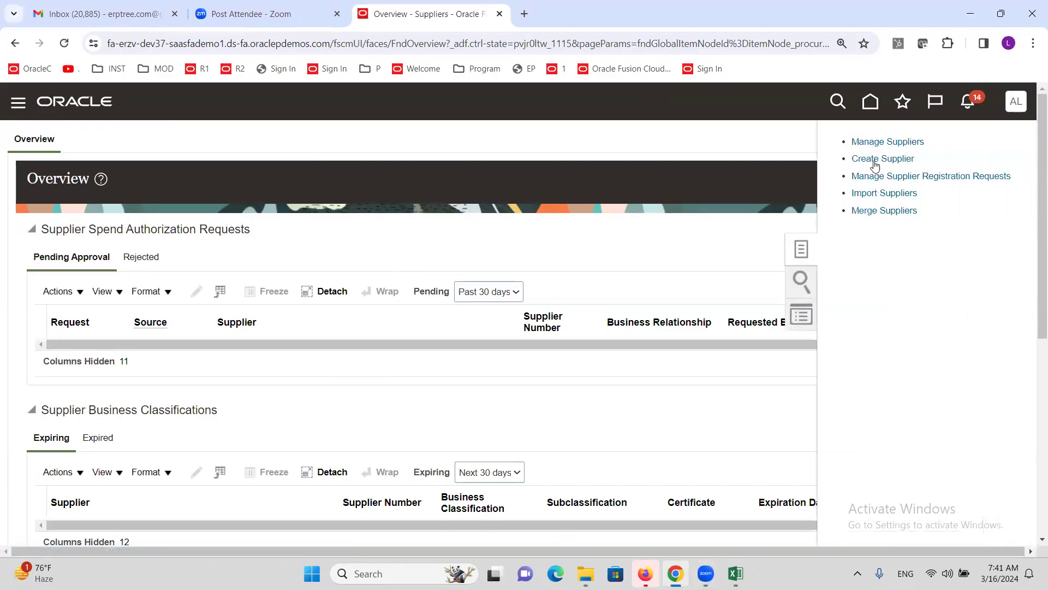
left_click(871, 143)
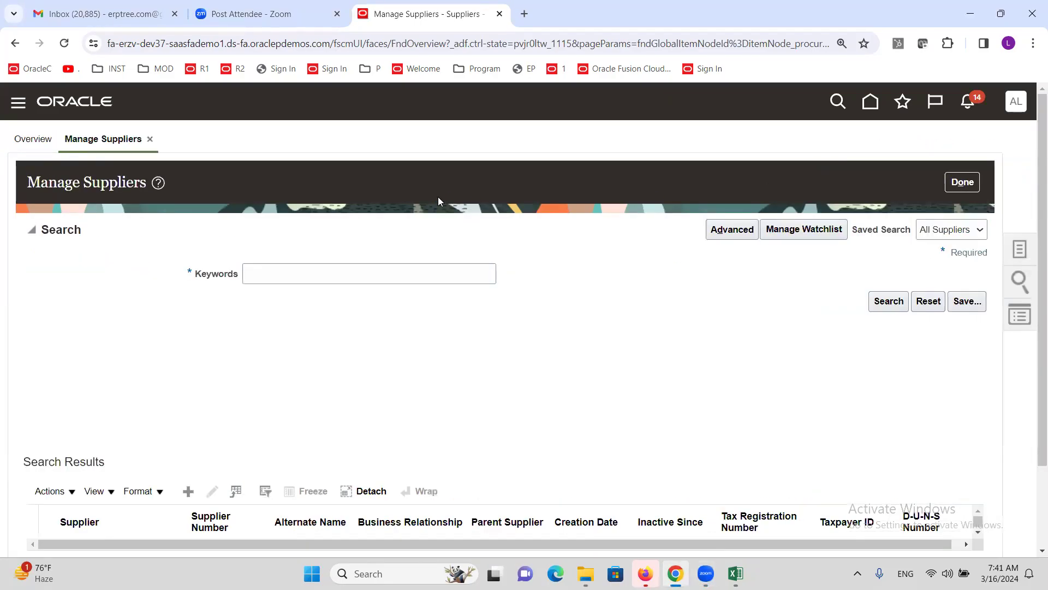
left_click(386, 276)
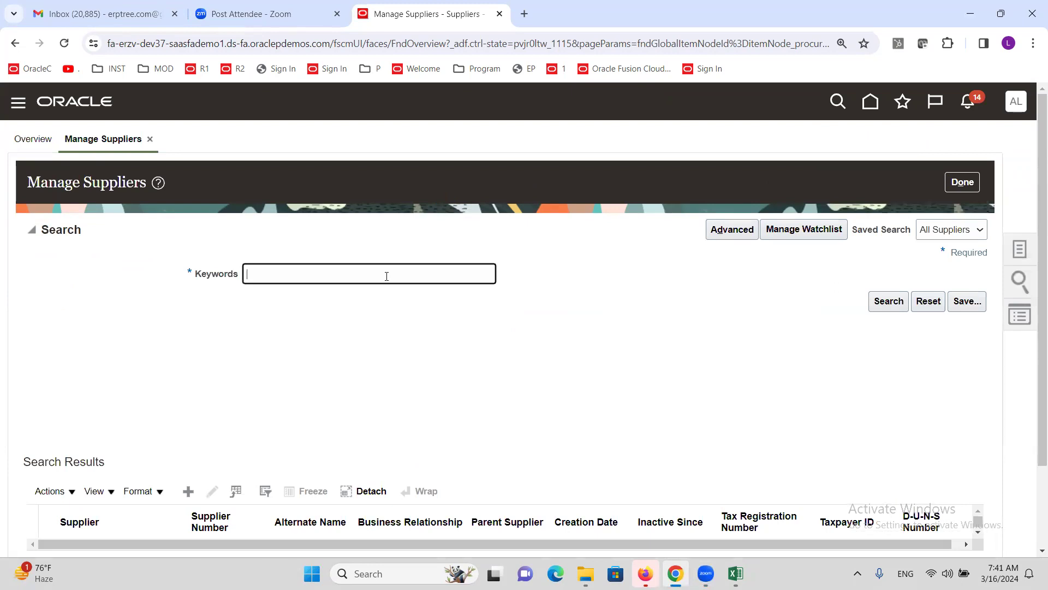
type("ALTINC")
left_click(883, 301)
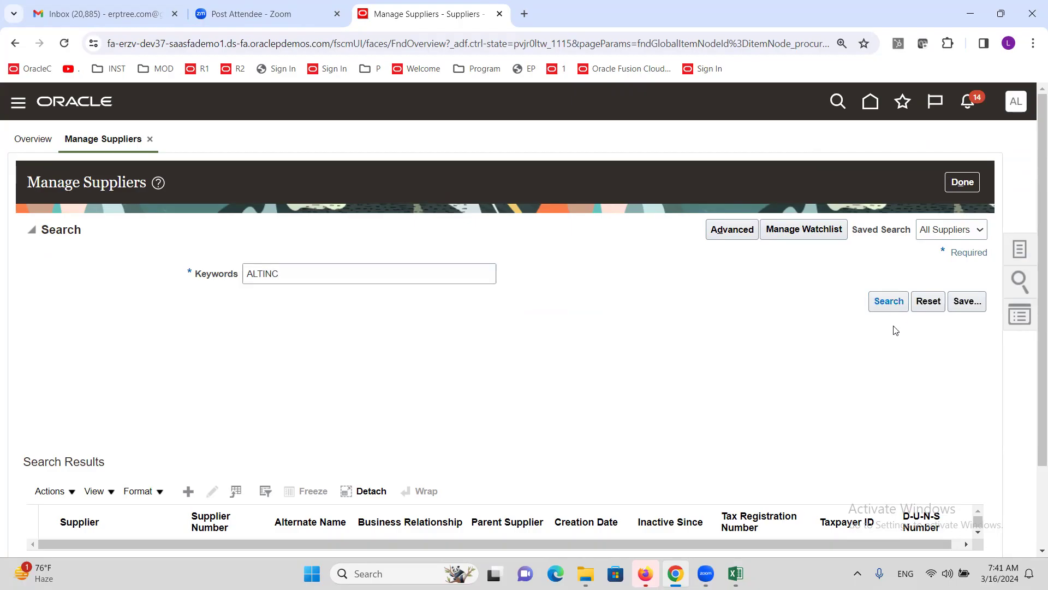
scroll(358, 438, "down", 2)
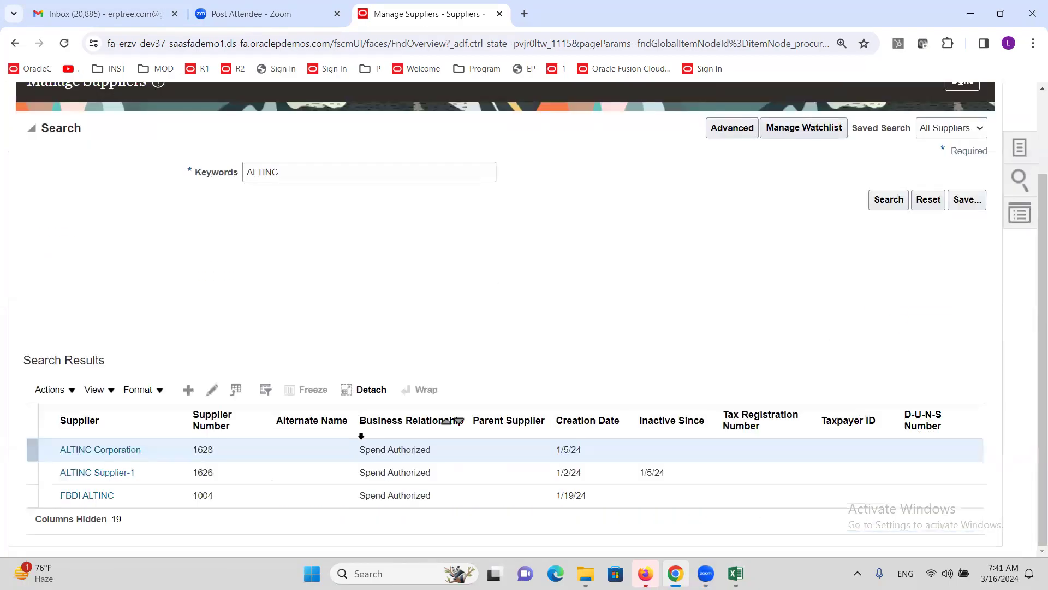
left_click(117, 450)
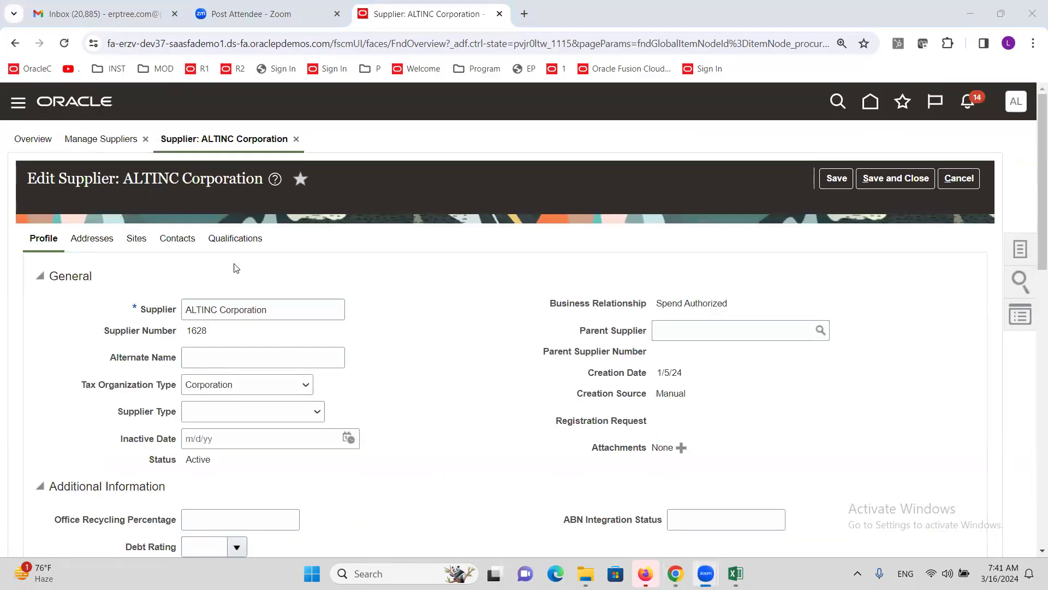
Step: Open ALTINC Corporation's Corp site and its Site Assignments to enter the Ship-to Location
left_click(137, 243)
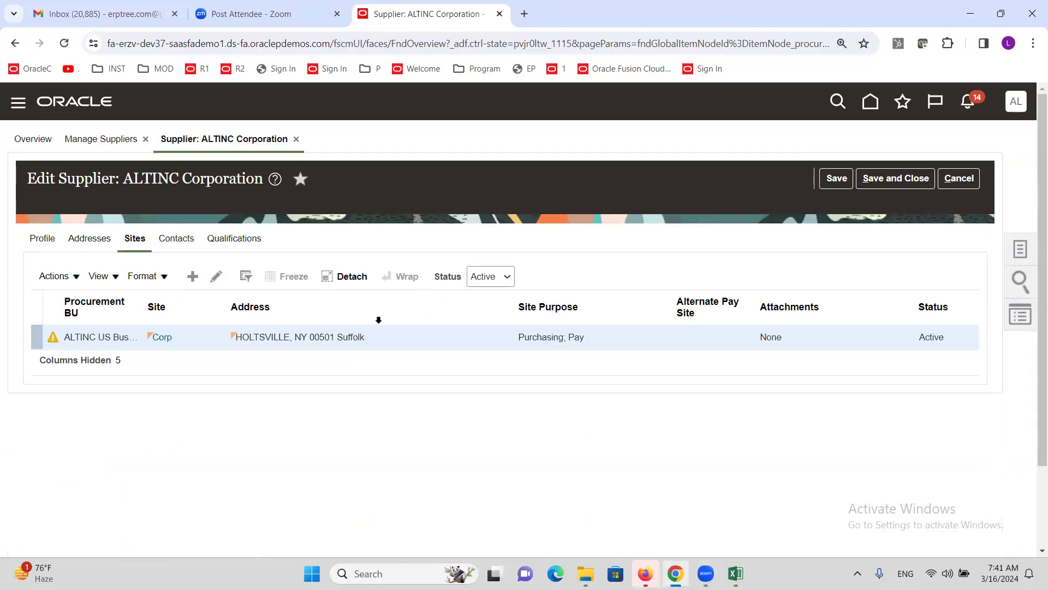
left_click(216, 279)
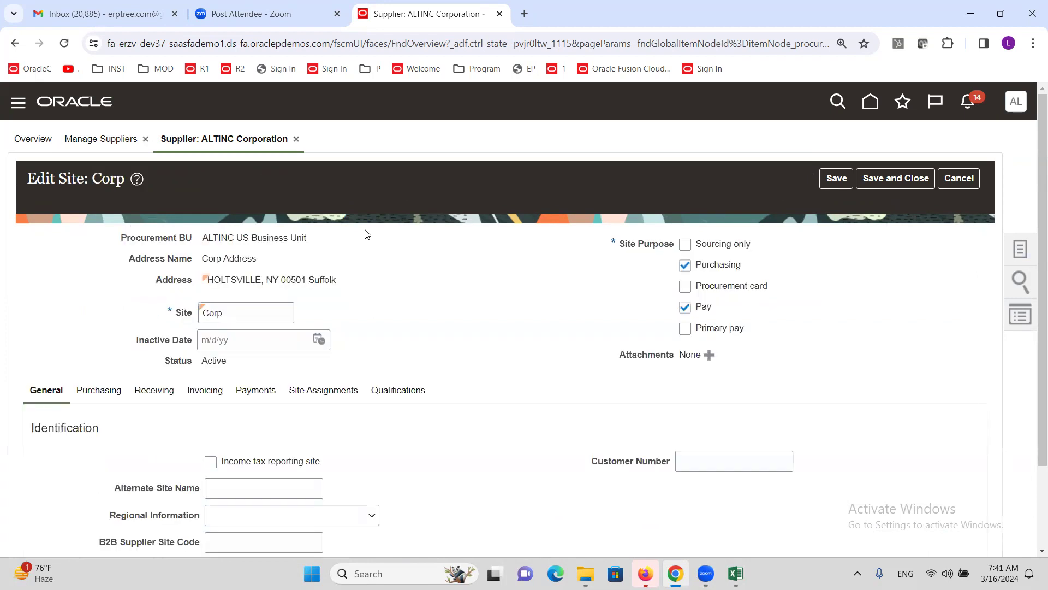
left_click(310, 392)
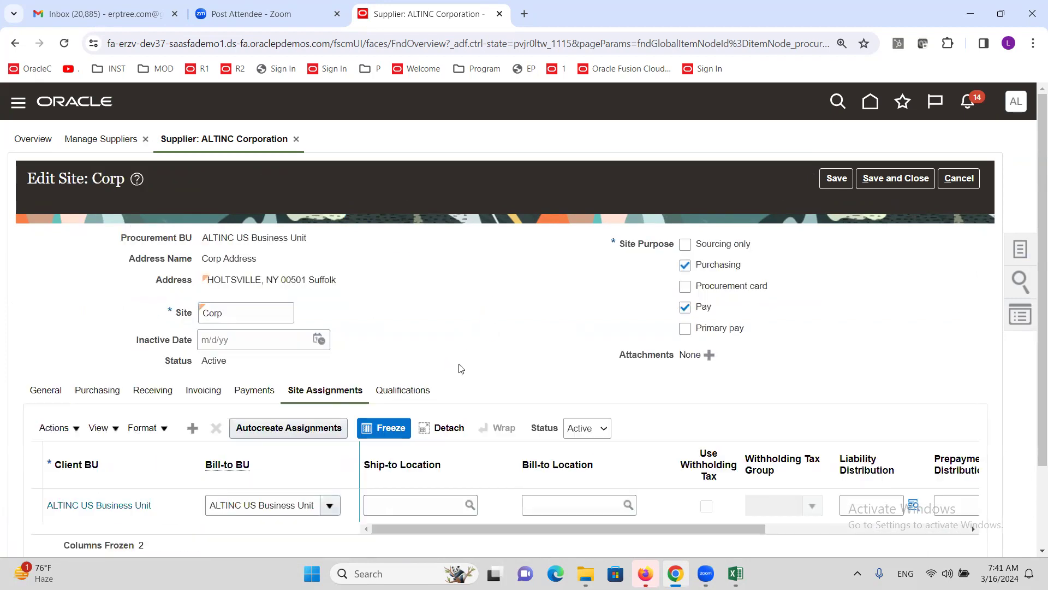
scroll(439, 329, "down", 1)
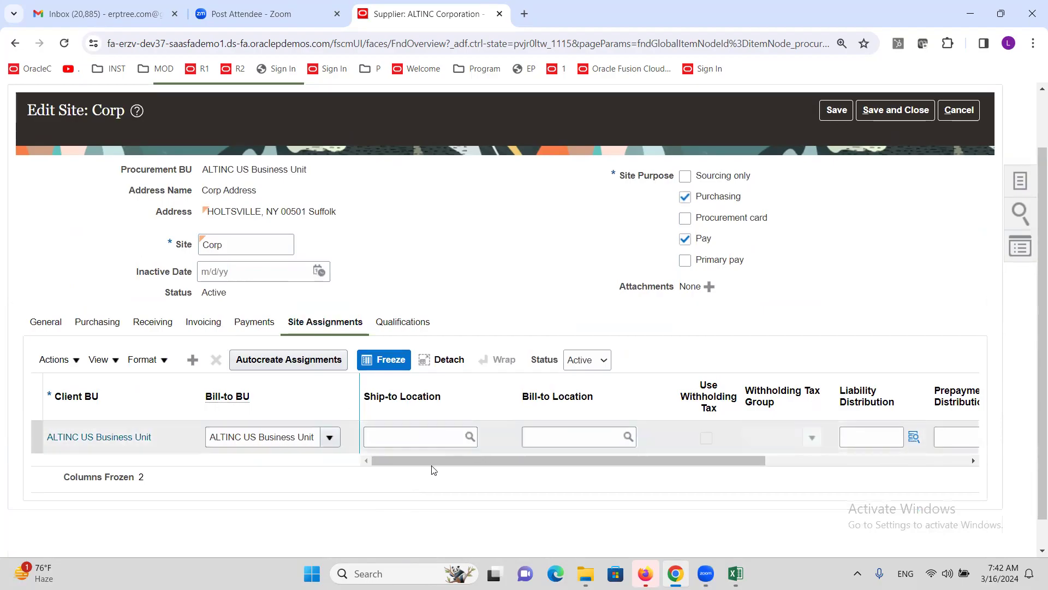
left_click(378, 440)
Step: Enter ALTINC CA as the Ship-to Location and save the site assignment
type("ALTINC C")
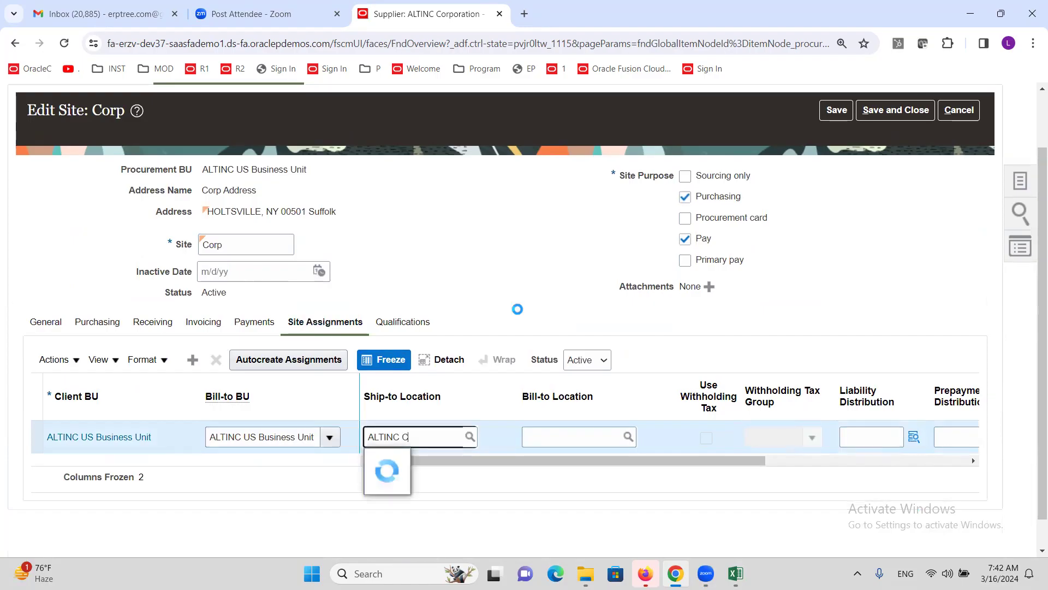
type("A")
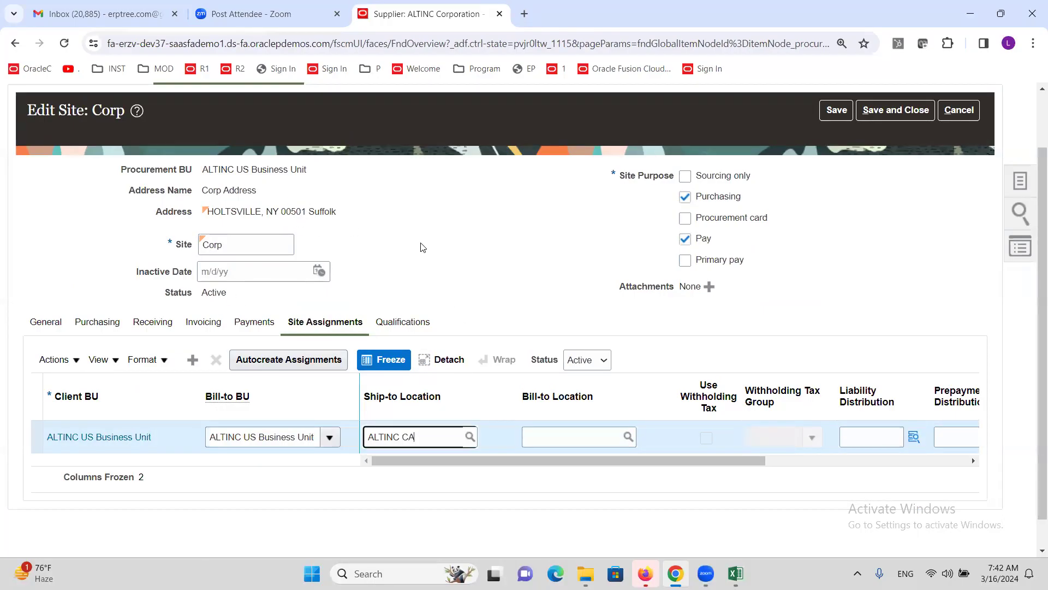
scroll(450, 302, "up", 2)
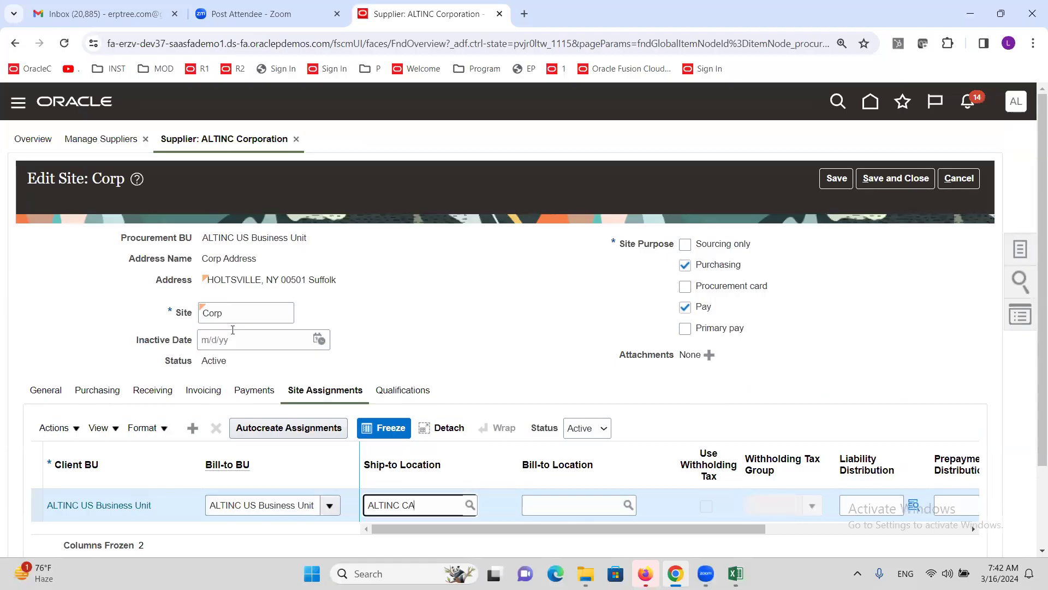
scroll(523, 471, "down", 2)
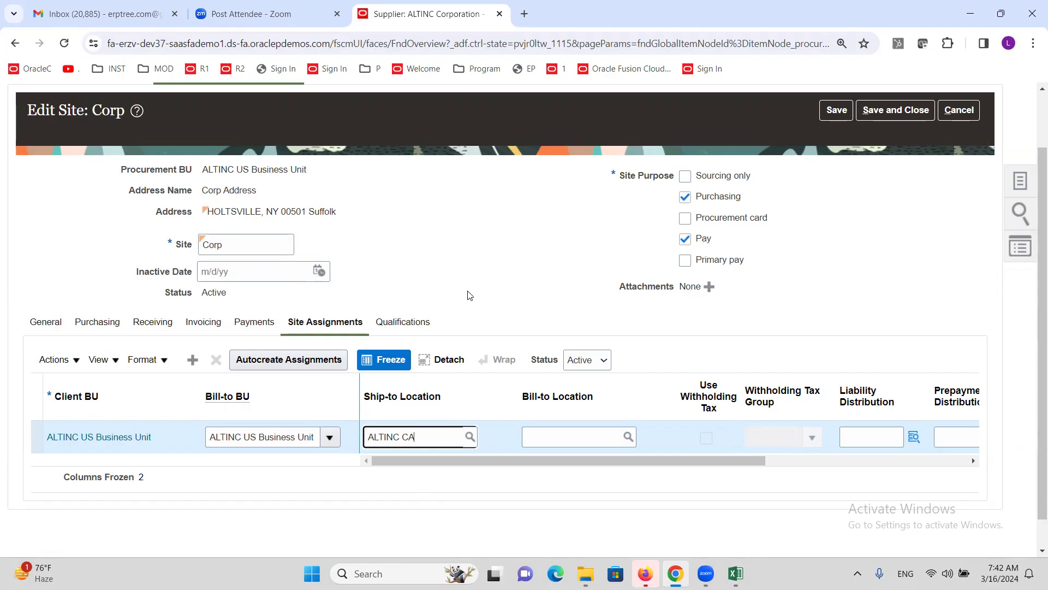
scroll(558, 349, "up", 2)
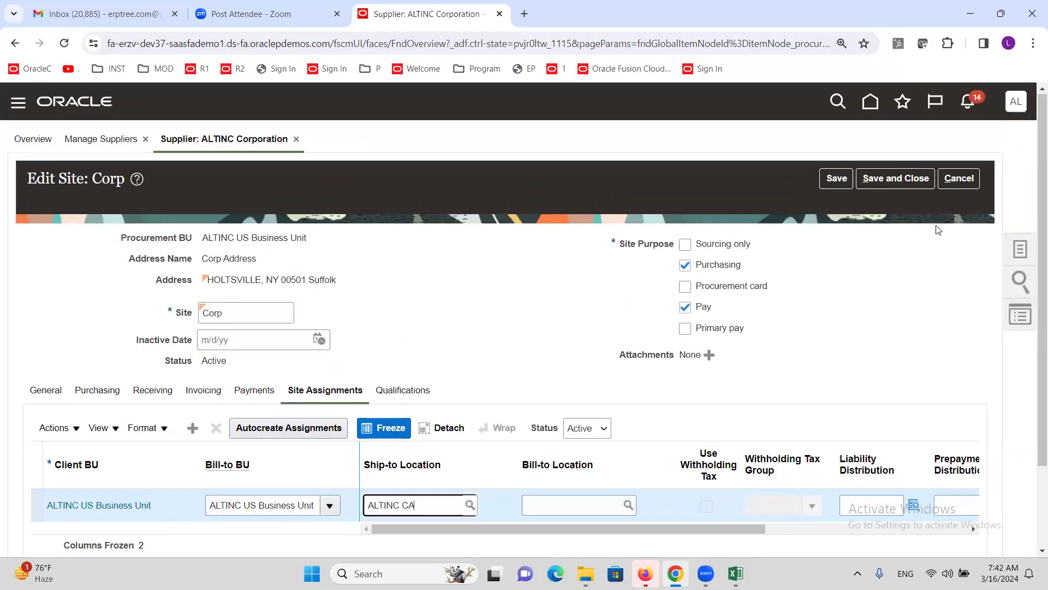
left_click(906, 173)
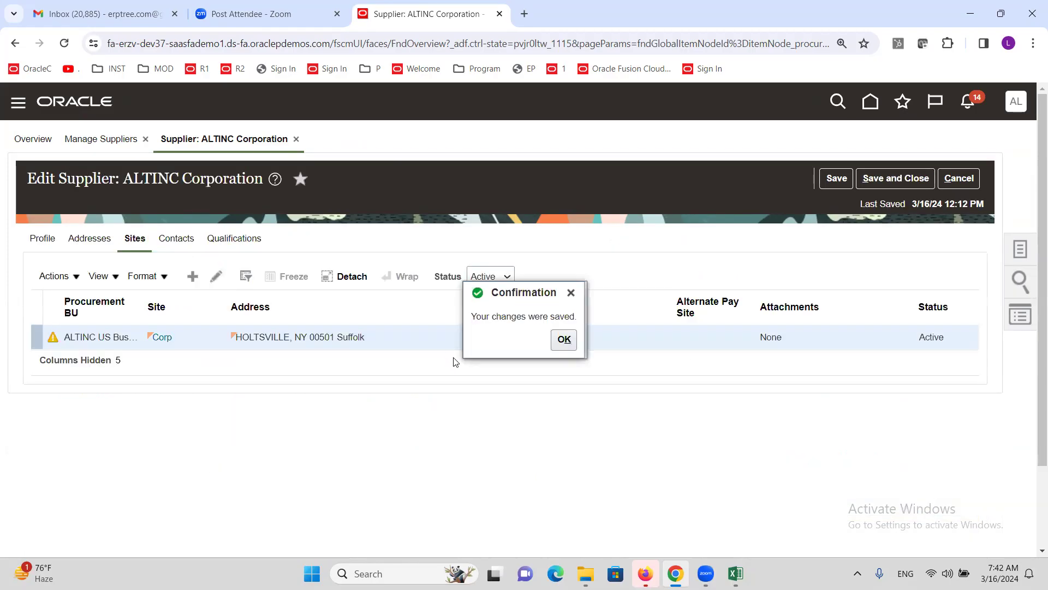
left_click(563, 339)
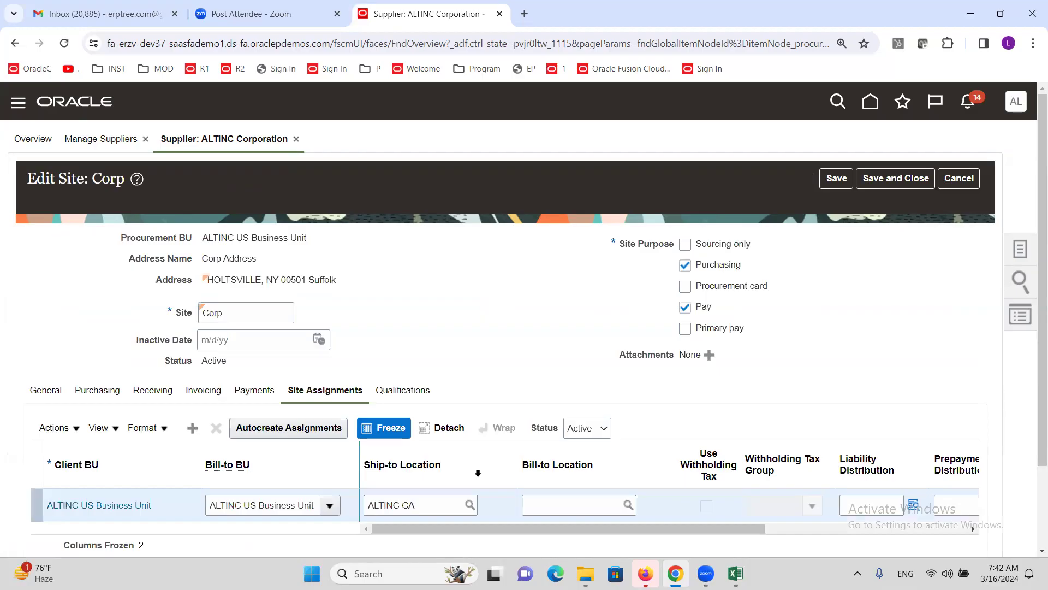
Step: Set the Bill-to Location to ALTINC CA and save and close the site and supplier
left_click(567, 506)
type("ALTINC")
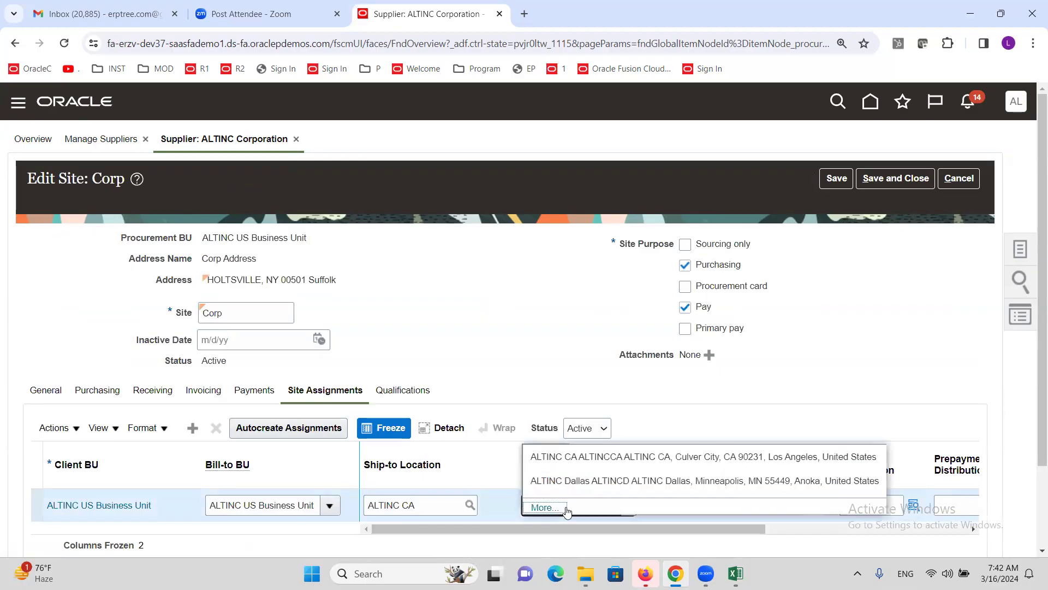
left_click(577, 440)
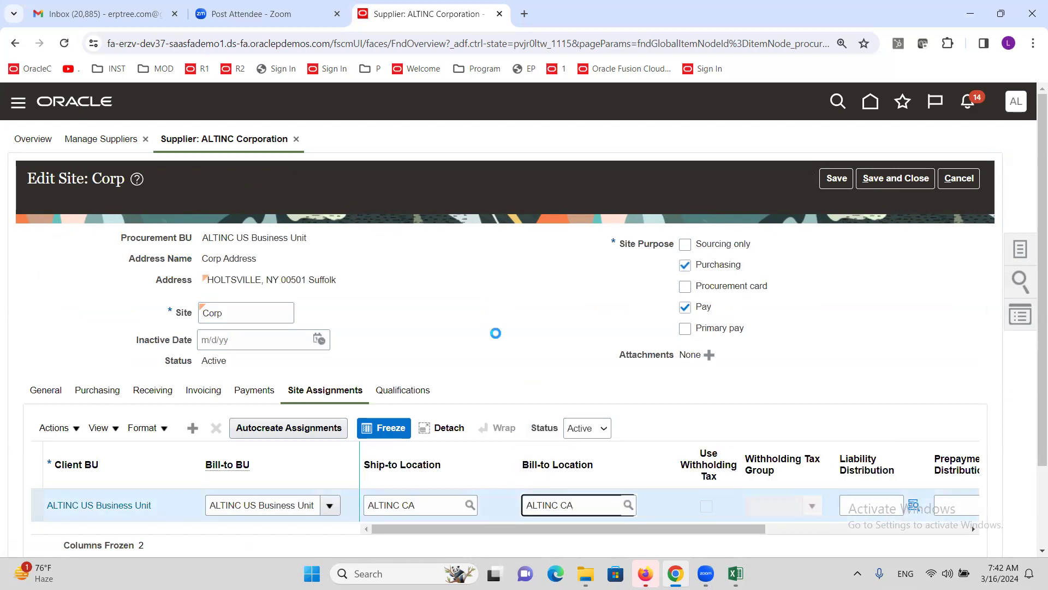
left_click(904, 180)
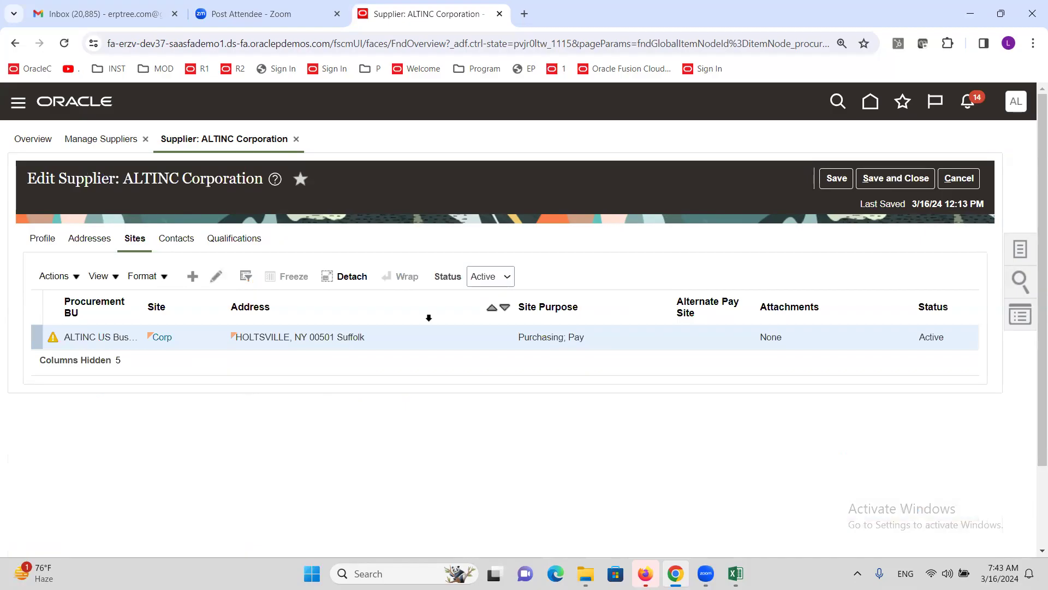
left_click(564, 348)
left_click(899, 177)
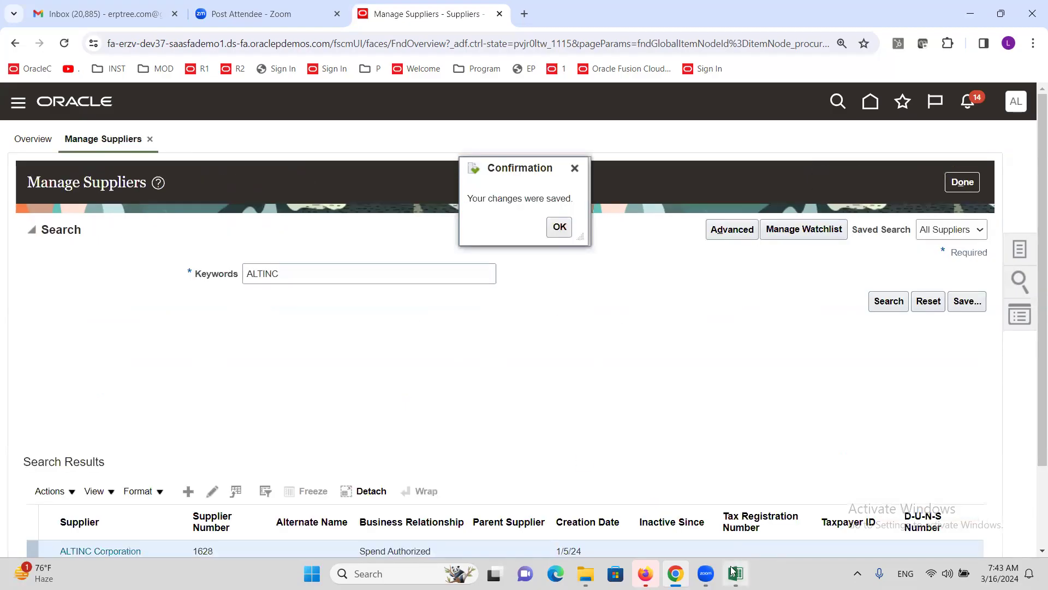
left_click(559, 227)
key("alt+Tab")
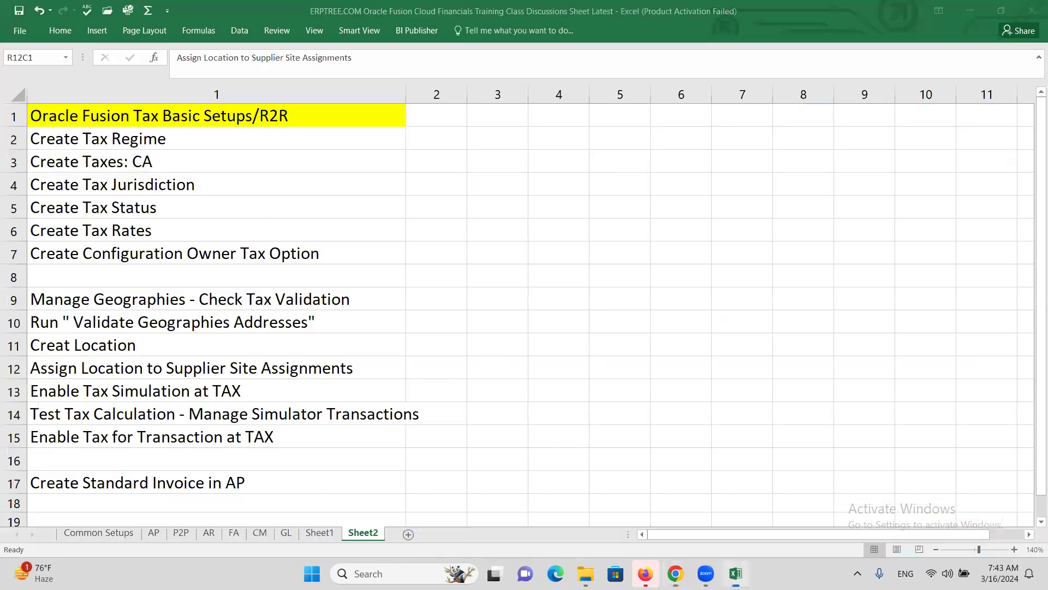
Step: Note Enable Tax Simulation at TAX in the checklist, then close Manage Suppliers for Setup and Maintenance
left_click(180, 393)
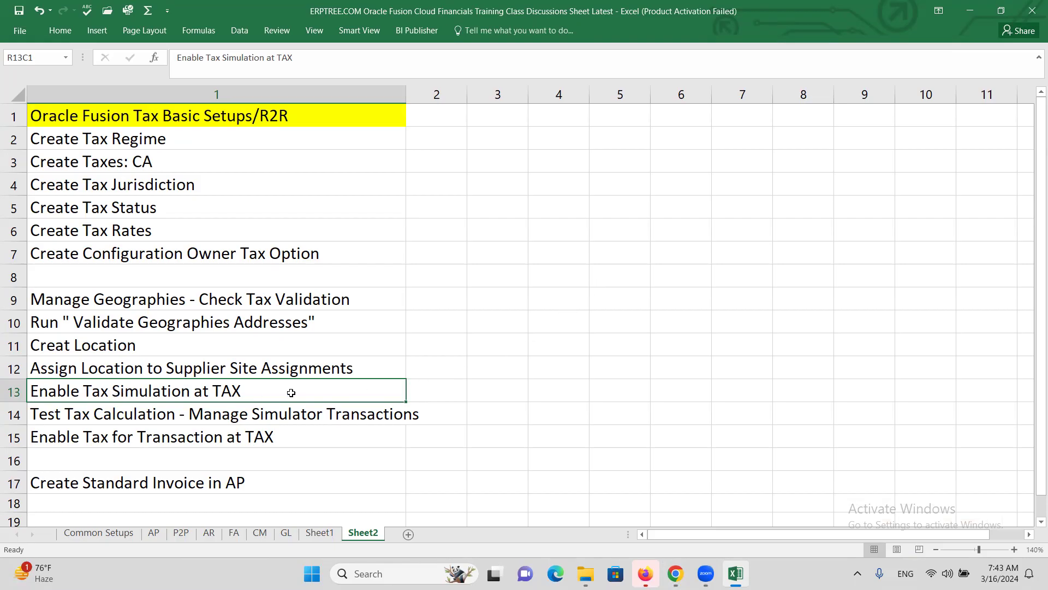
key("alt+Tab")
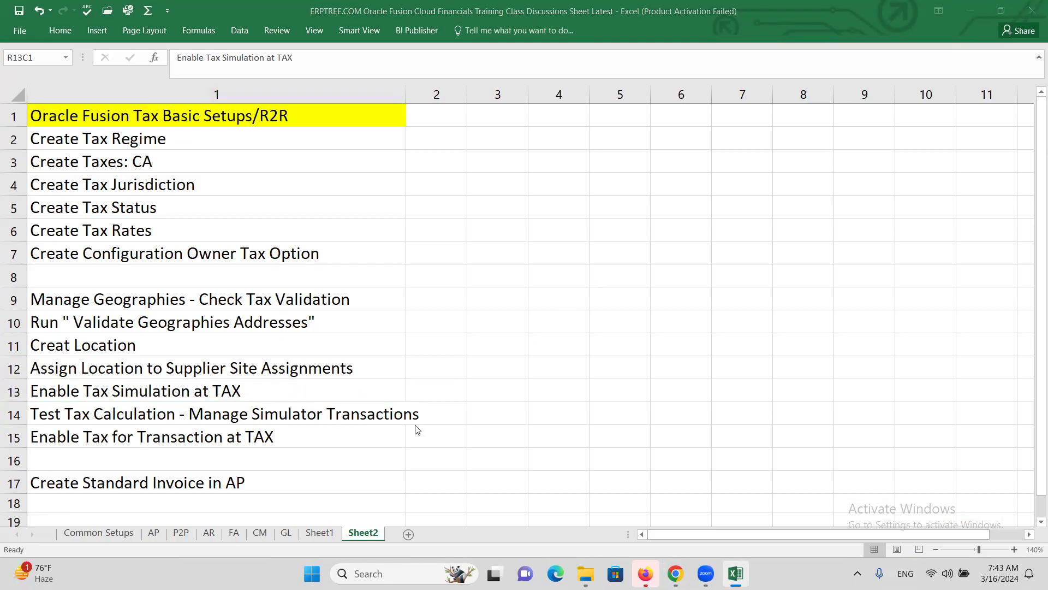
left_click(963, 186)
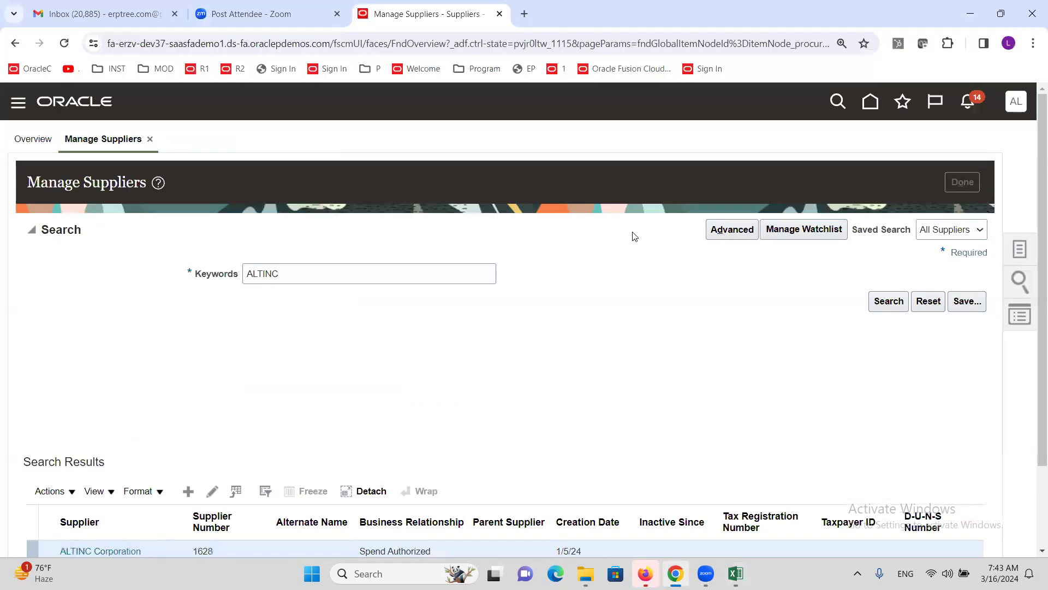
left_click(1016, 102)
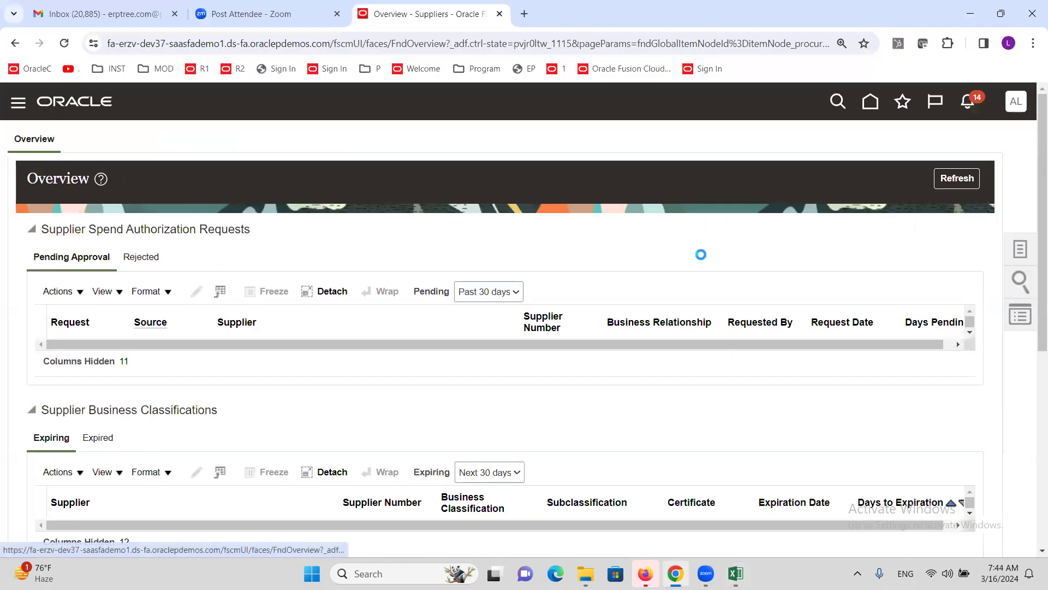
left_click(767, 327)
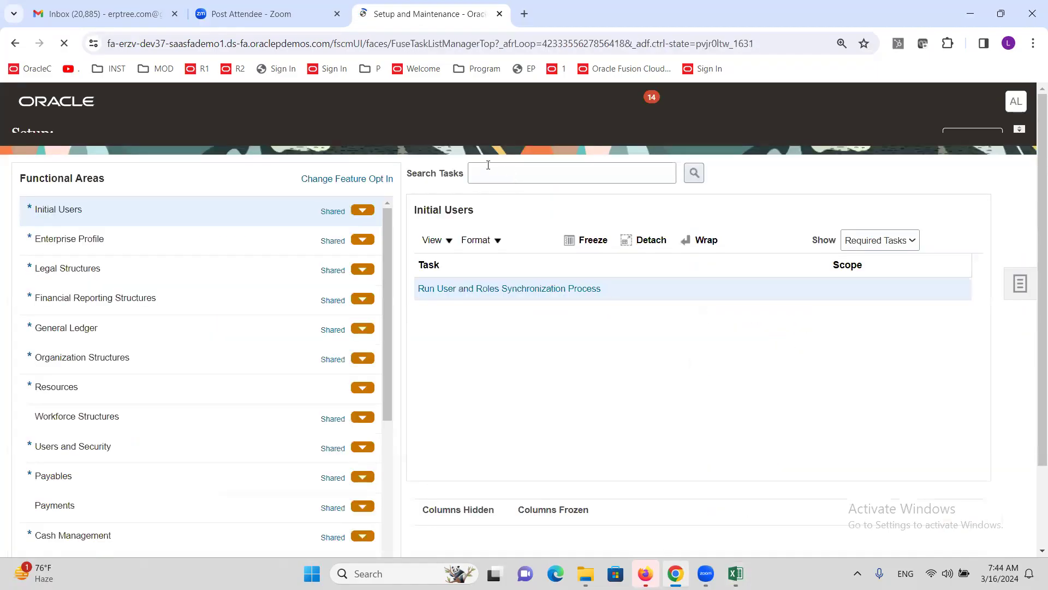
Step: Find and open the Manage Taxes task with a MANAGE TAX task search
left_click(519, 190)
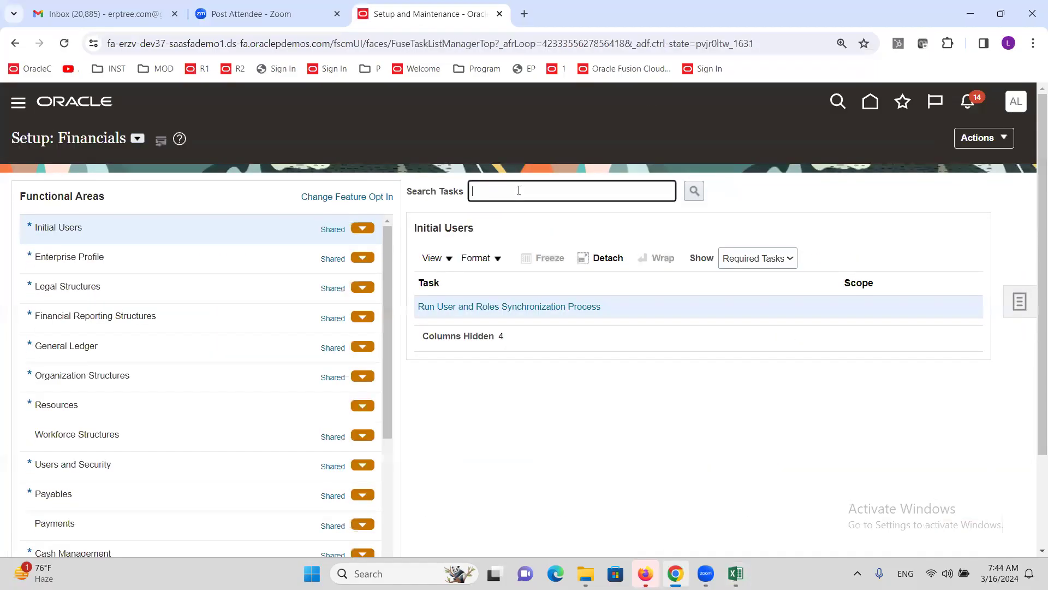
type("MAN")
key("BackSpace")
type("ANAGE TAX")
key("Return")
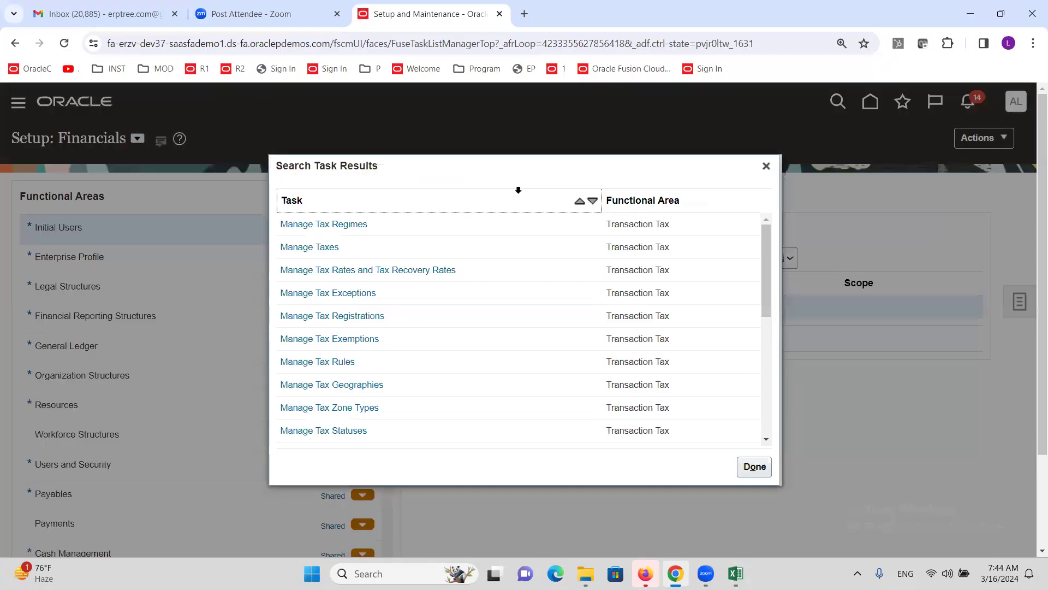
left_click(310, 247)
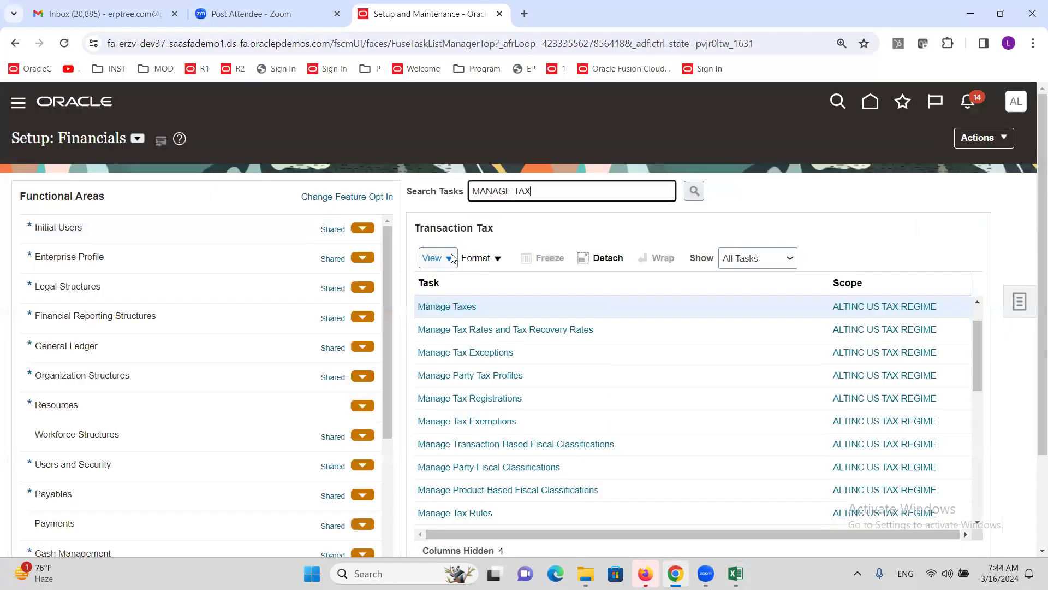
left_click(462, 307)
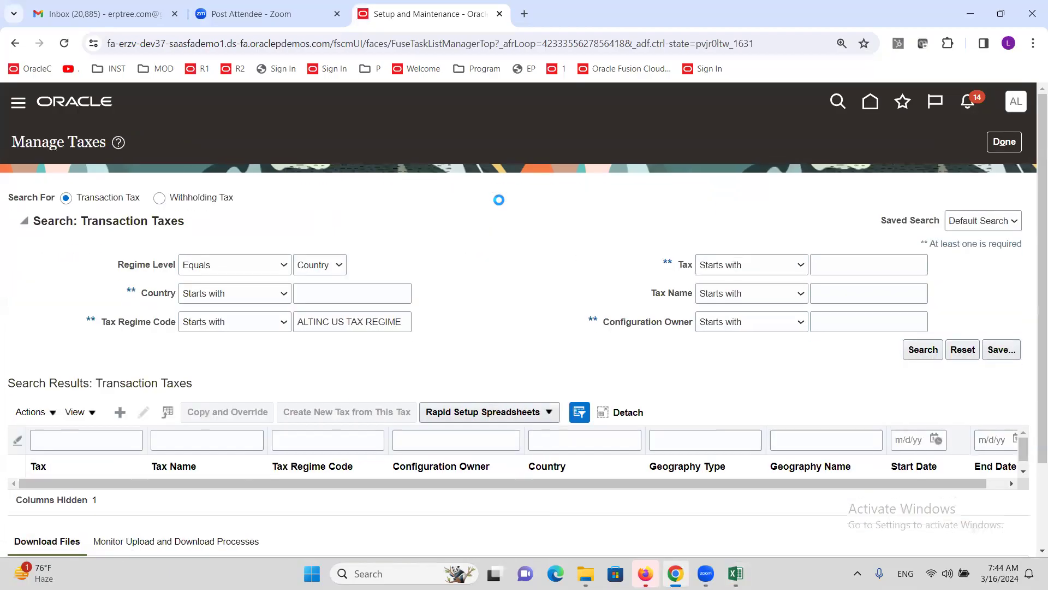
Step: Search taxes for ALTINC and select ALTINC SALES TAX
left_click(835, 265)
type("ALTINC")
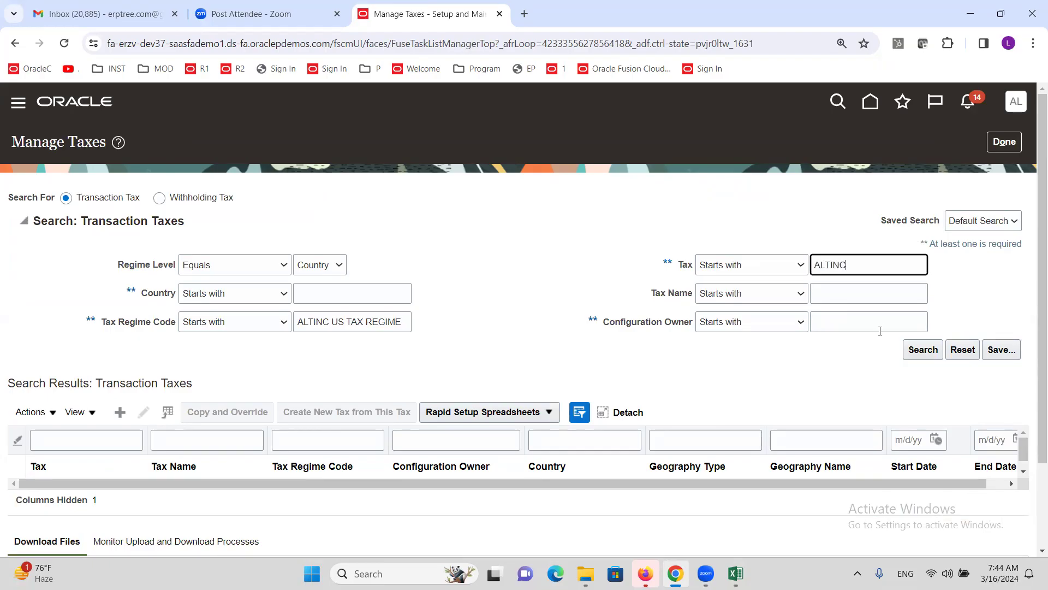
left_click(922, 348)
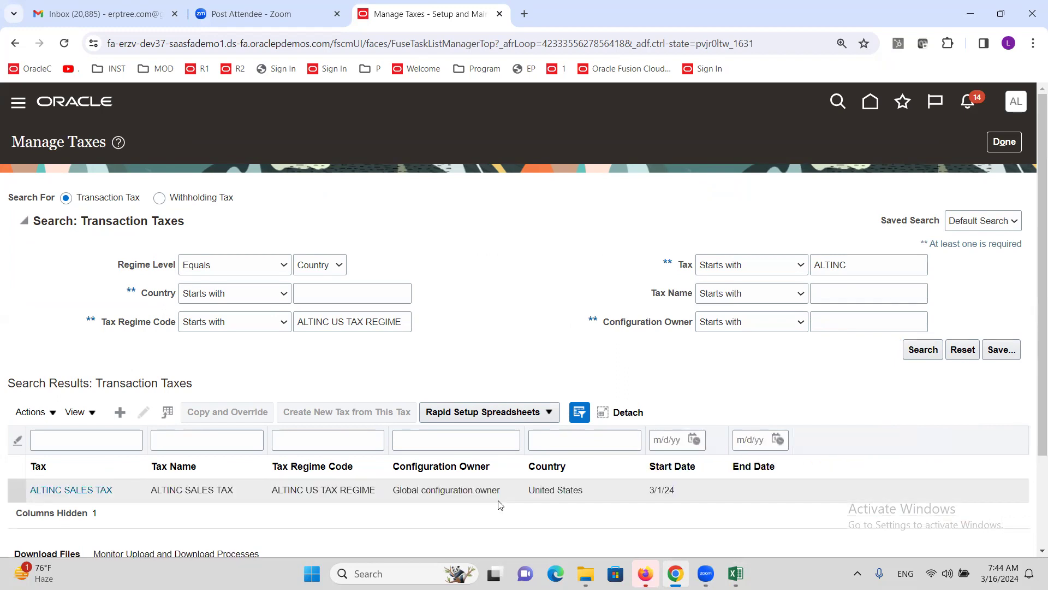
left_click(137, 494)
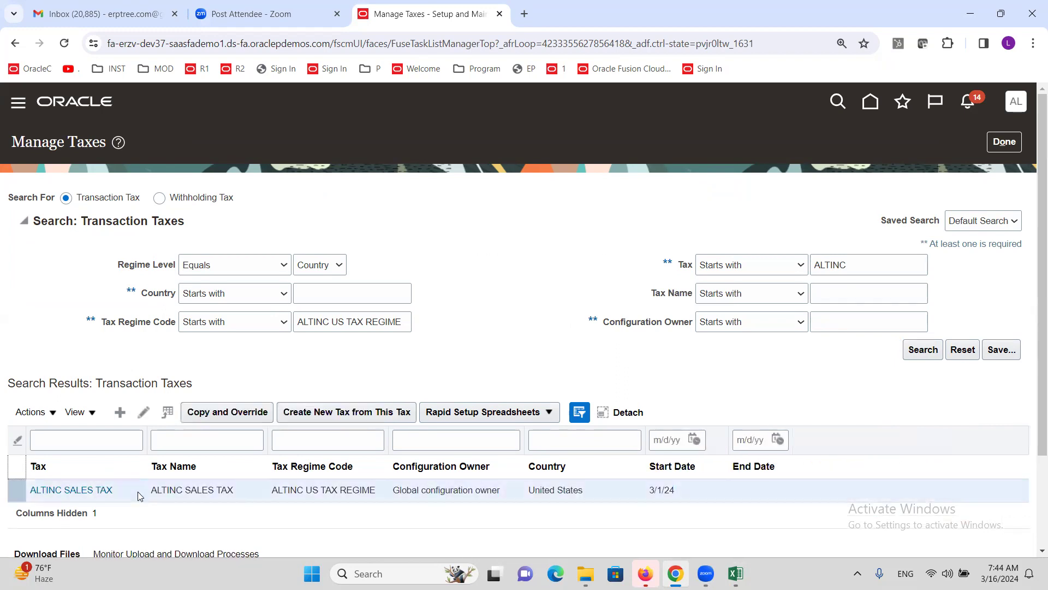
Step: Edit ALTINC SALES TAX, tick Enable tax for simulation, and save and close
left_click(143, 412)
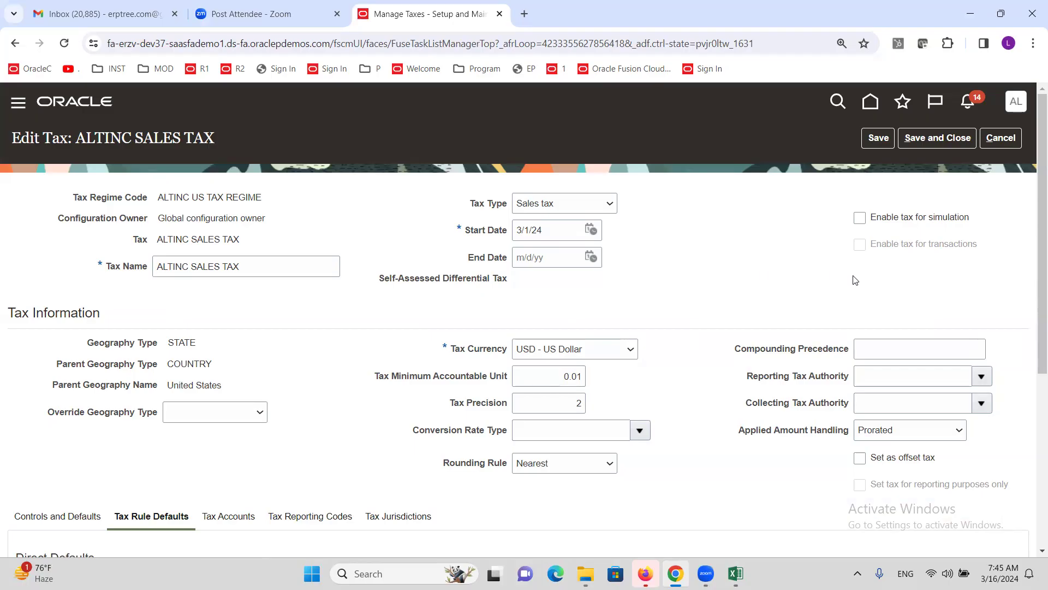
left_click(861, 219)
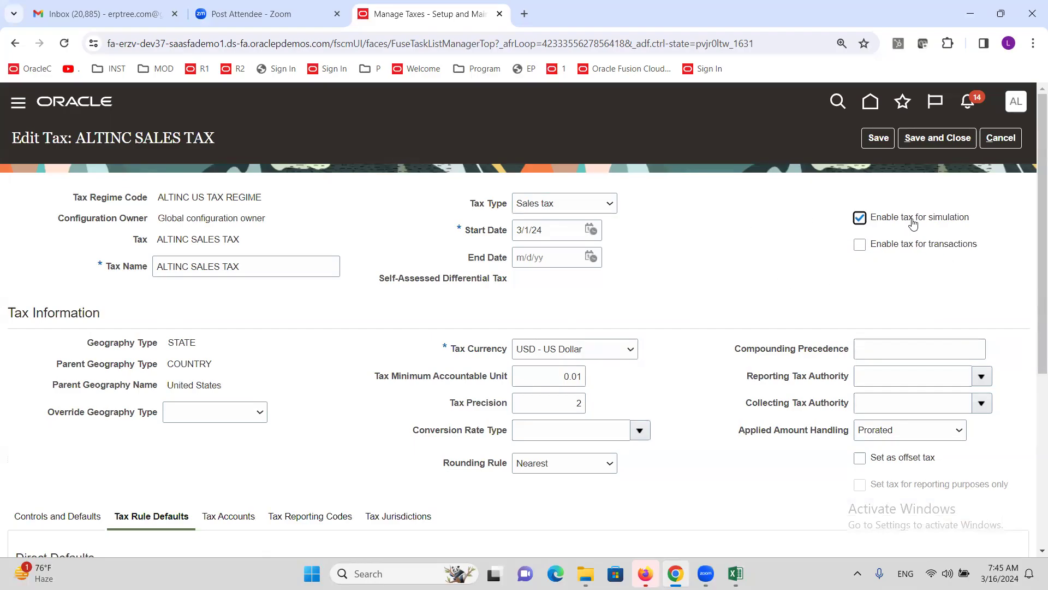
left_click(941, 139)
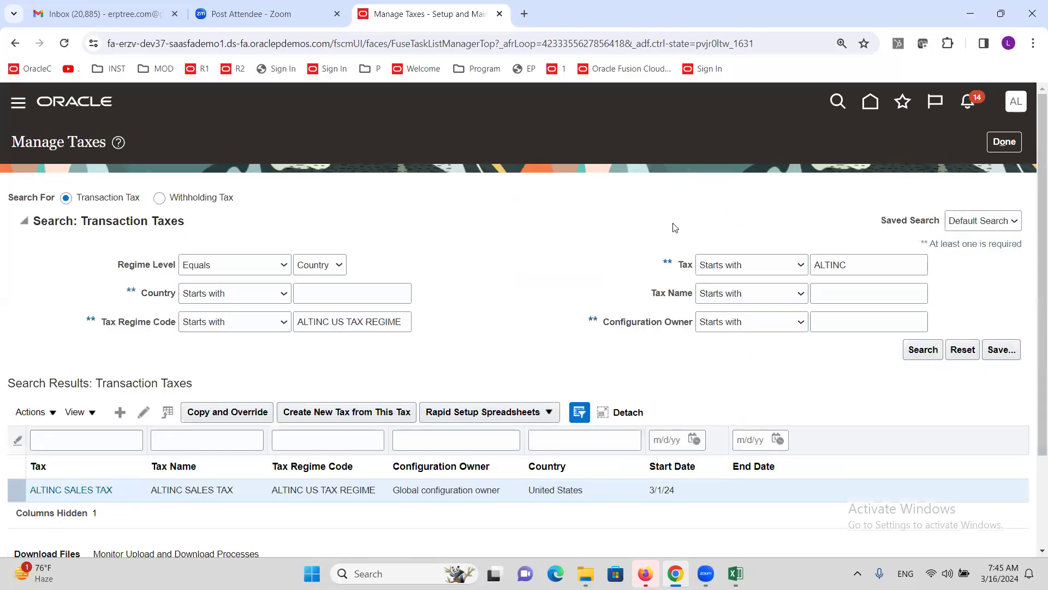
Step: Search tasks for SIMUL, open Manage Simulator Transactions and create a new transaction
left_click(1005, 142)
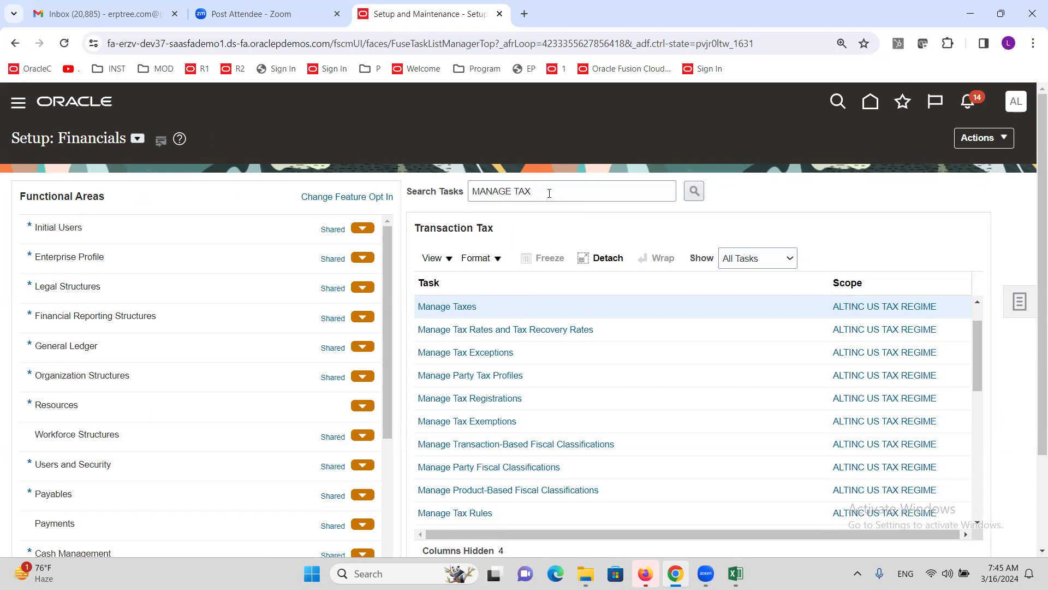
triple_click(556, 193)
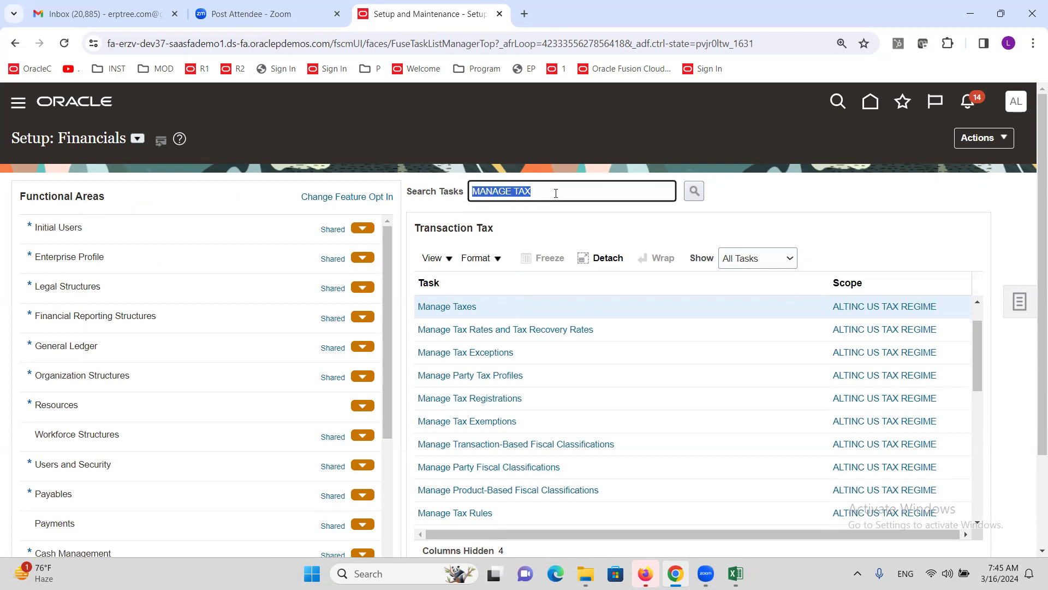
type("SIMUL")
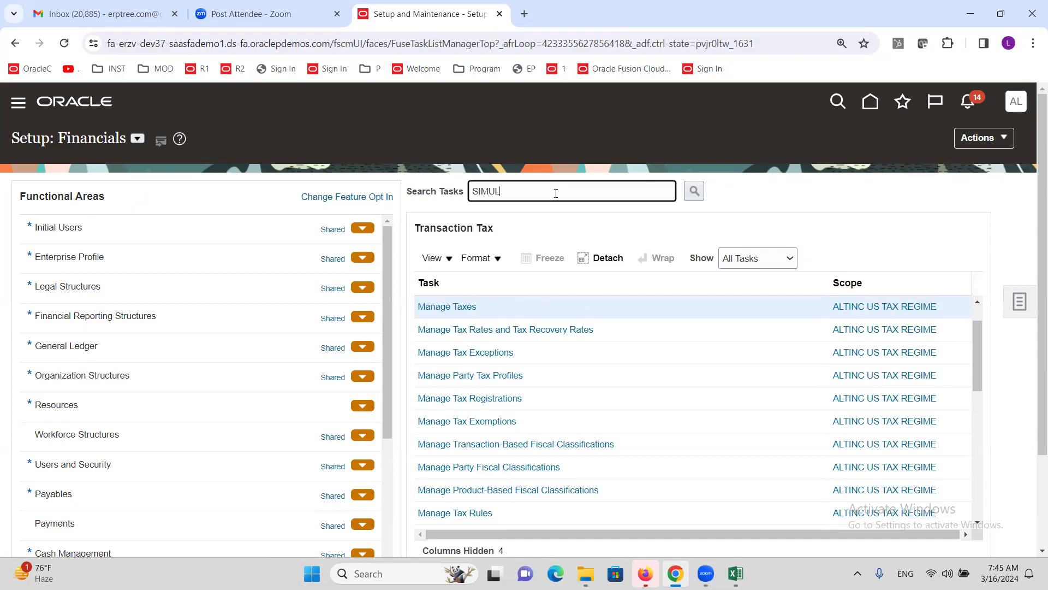
key("Return")
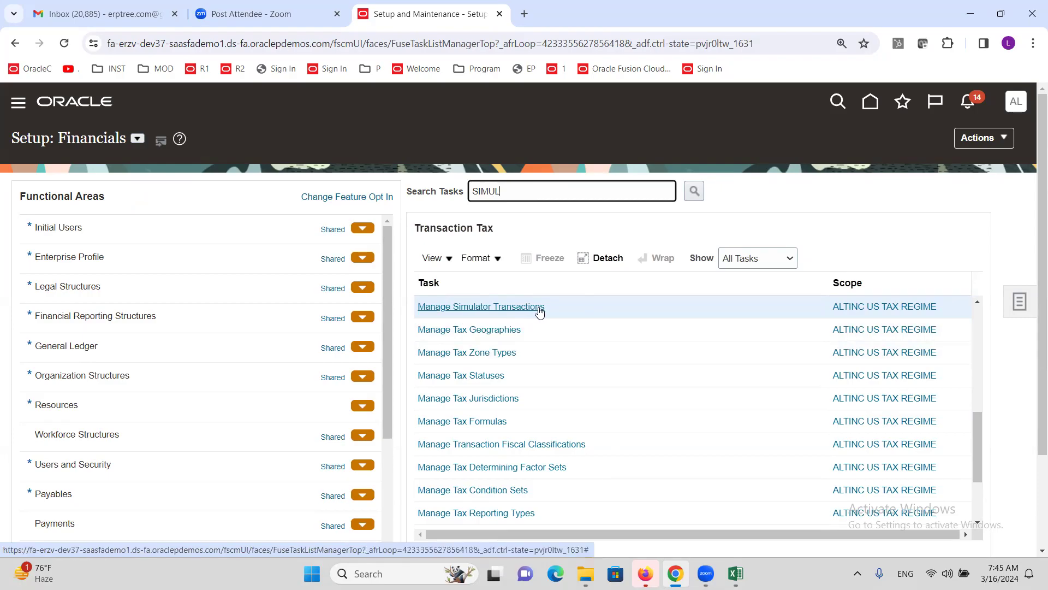
left_click(489, 304)
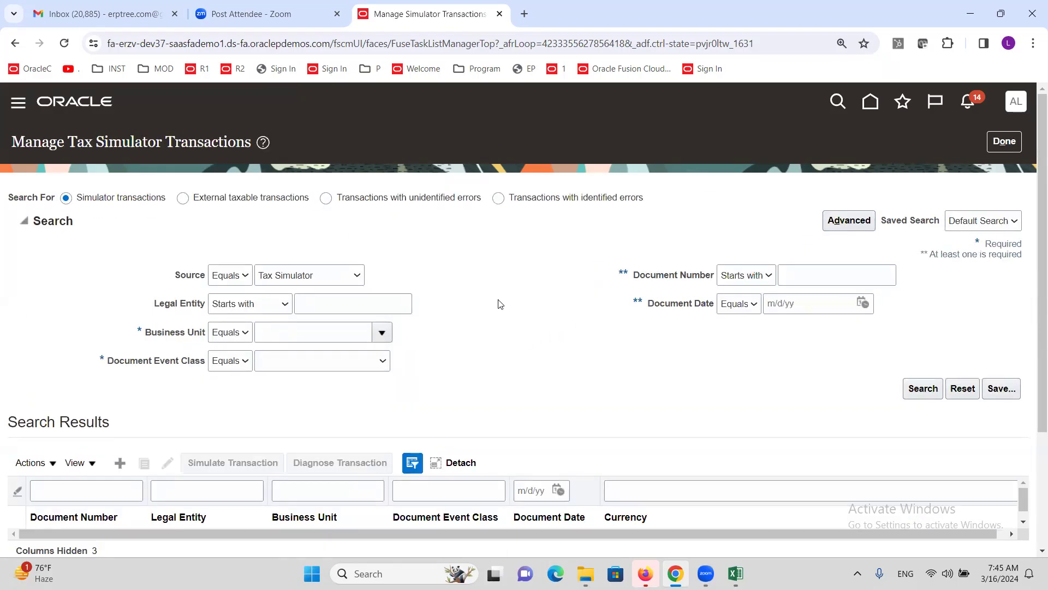
scroll(498, 300, "down", 3)
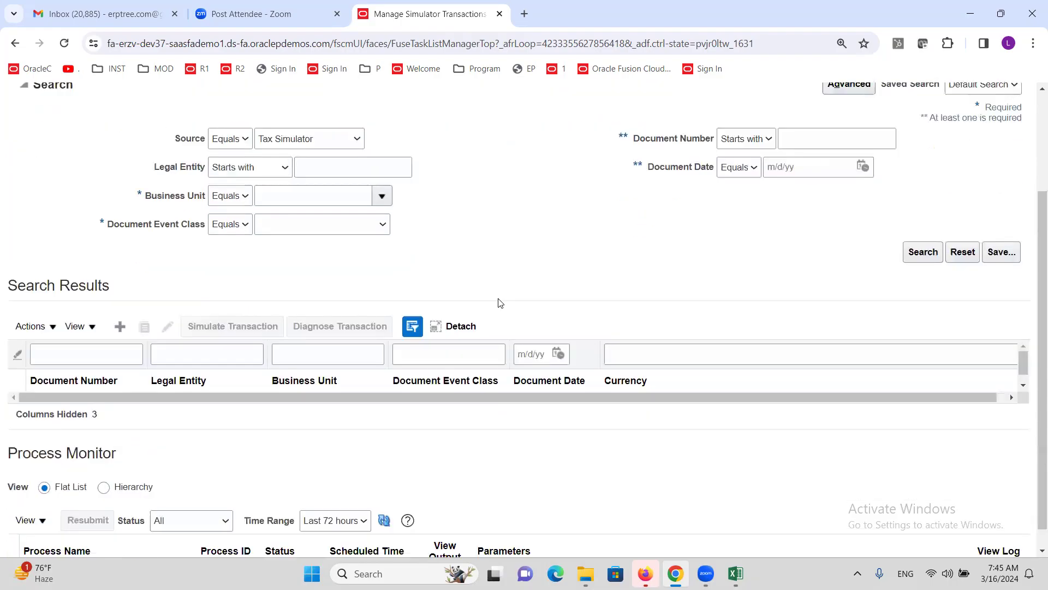
left_click(120, 329)
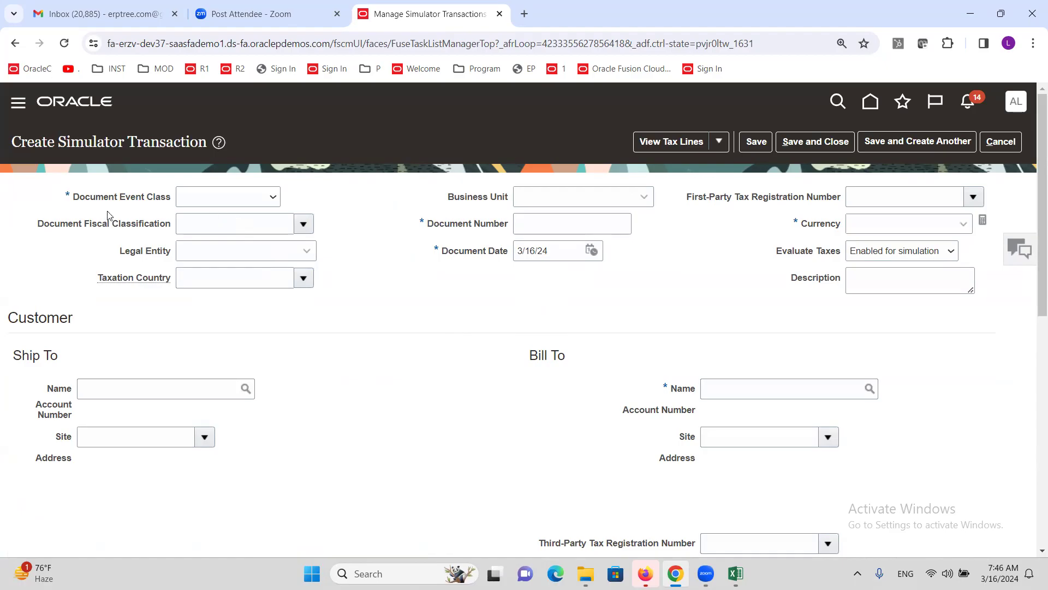
Step: Set event class Purchase invoice, legal entity ALTINC US Legal Entity, business unit ALTINC US Business Unit
left_click(265, 198)
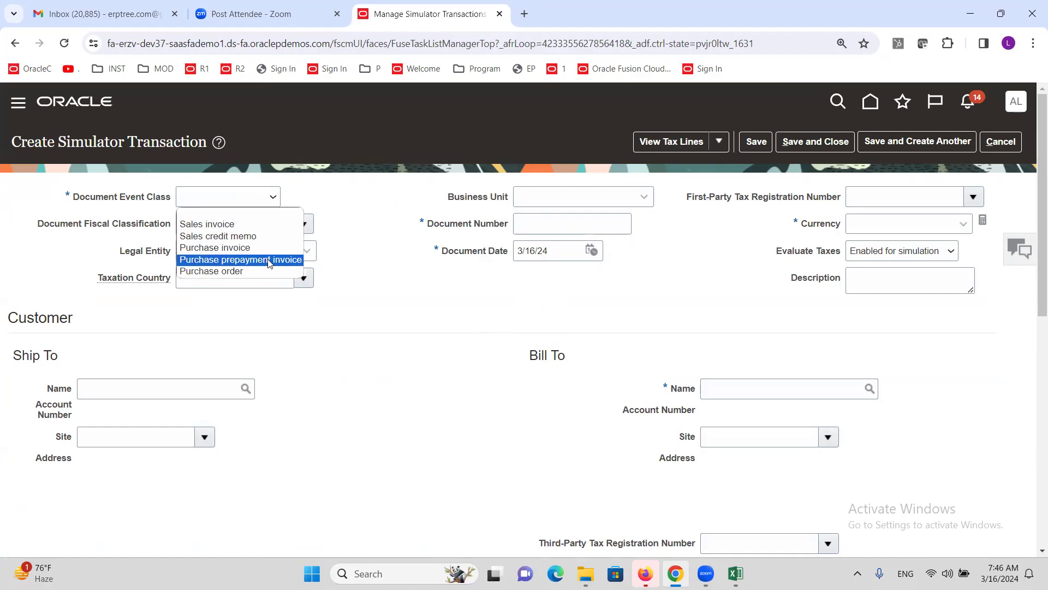
left_click(254, 249)
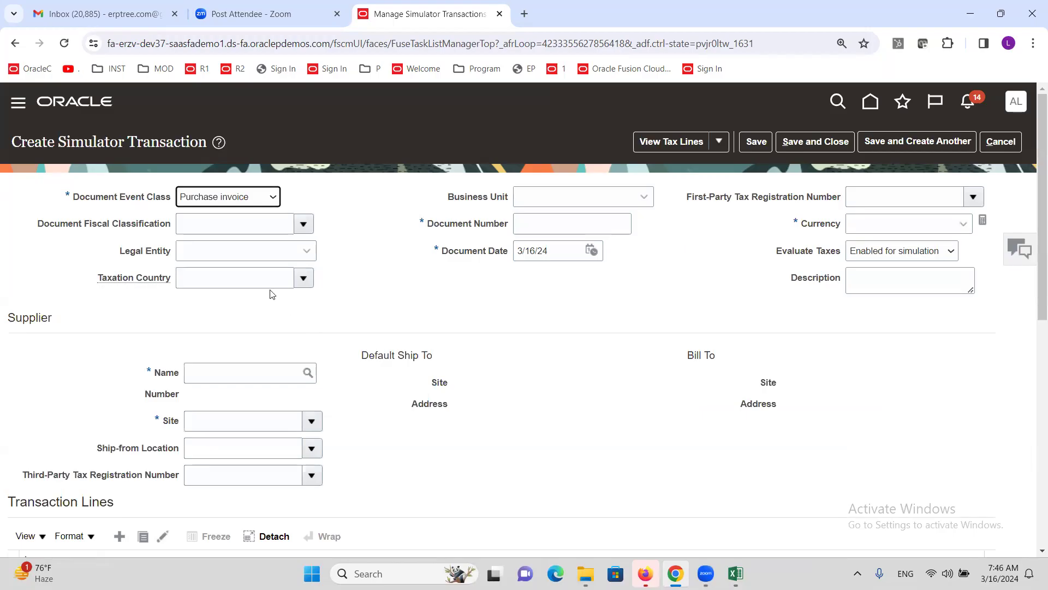
left_click(234, 256)
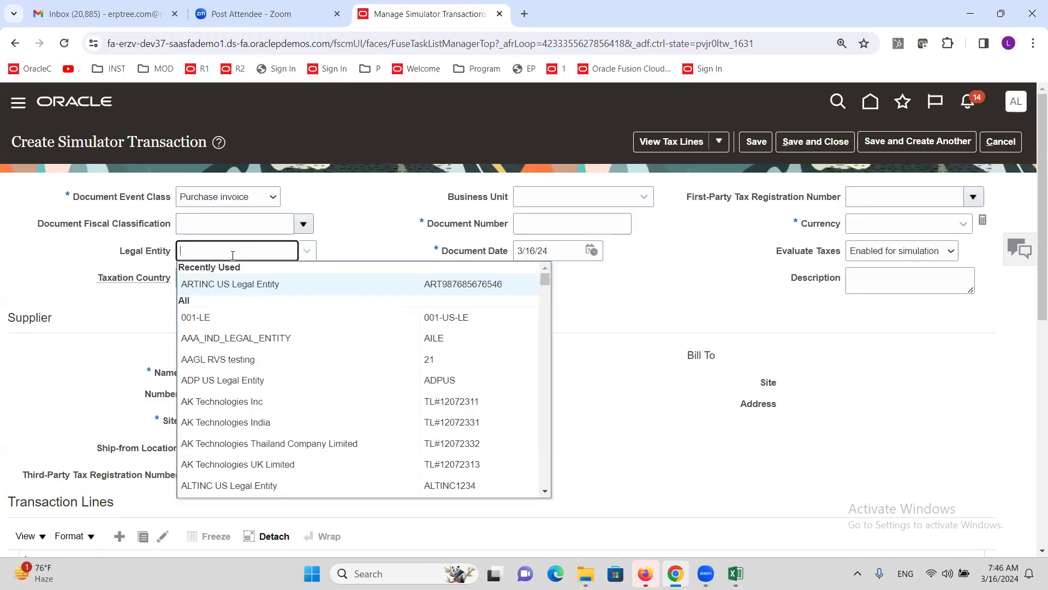
type("ALTINC")
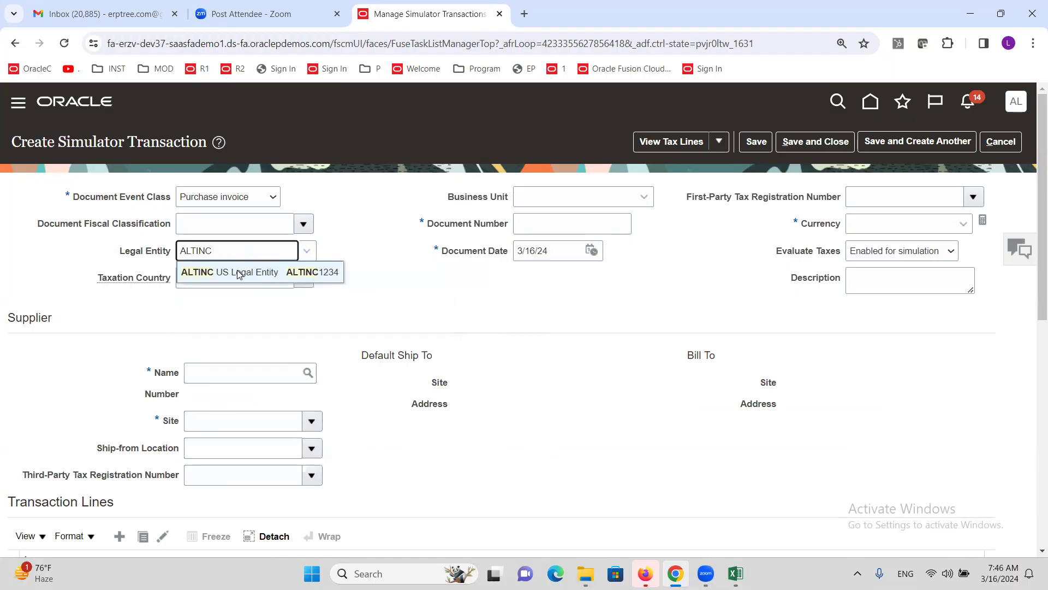
left_click(241, 273)
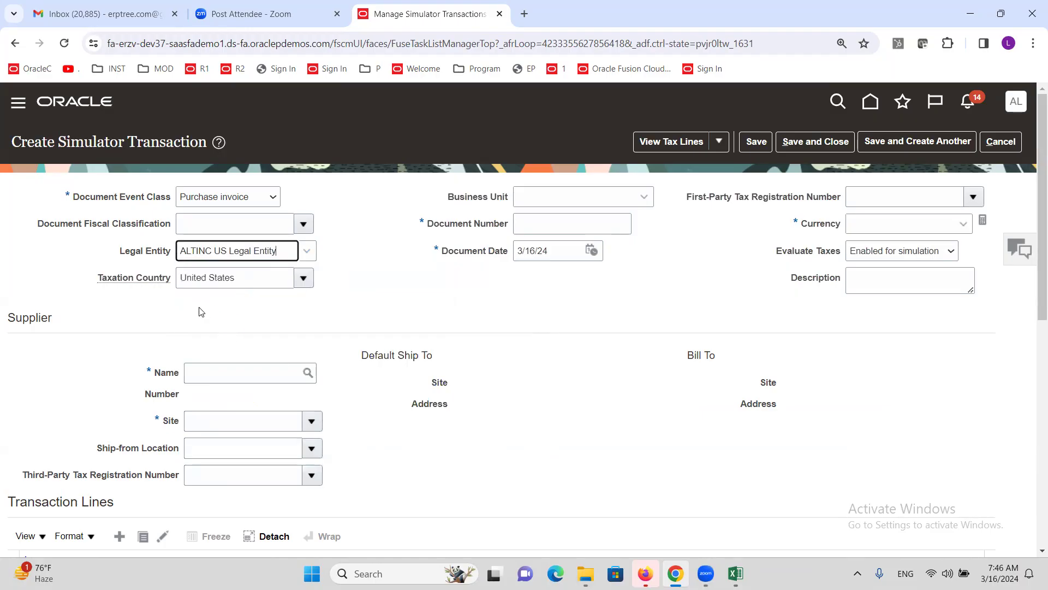
left_click(546, 194)
type("ALTINC")
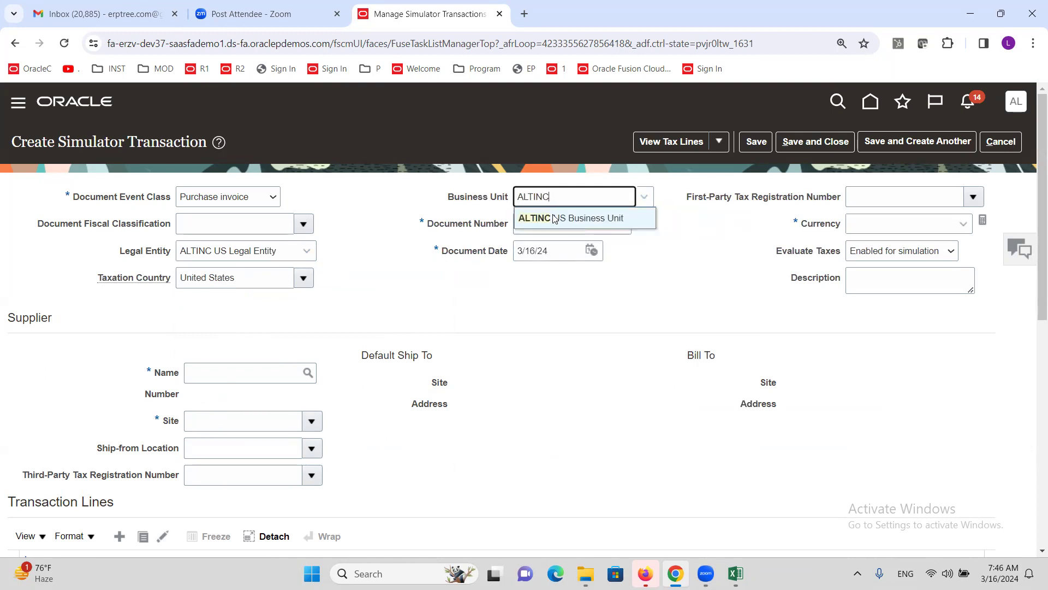
left_click(554, 218)
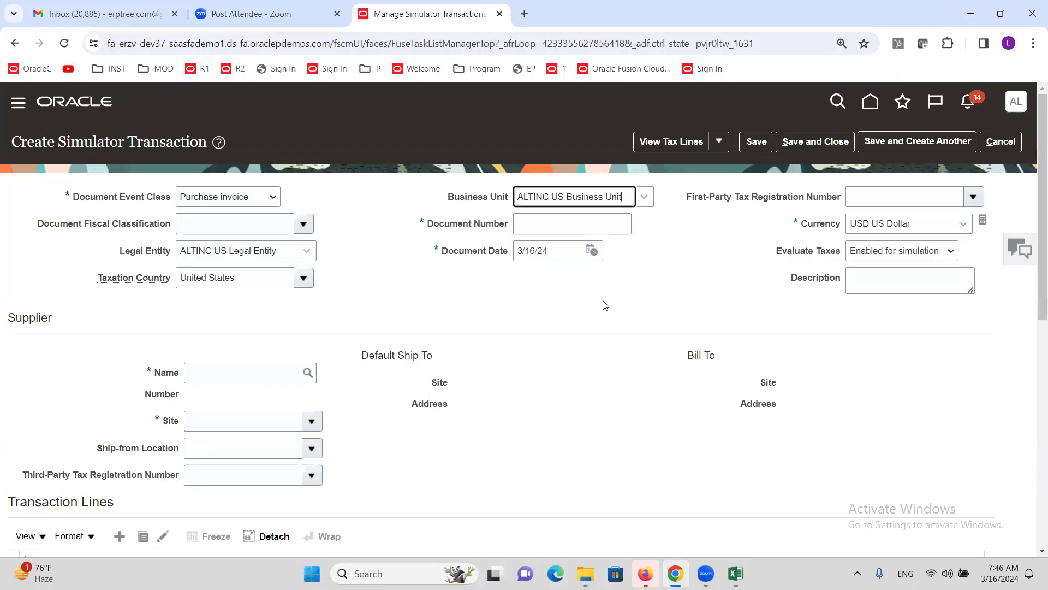
Step: Enter document number 111 and supplier ALTINC Corporation
left_click(526, 223)
type("111")
left_click(639, 257)
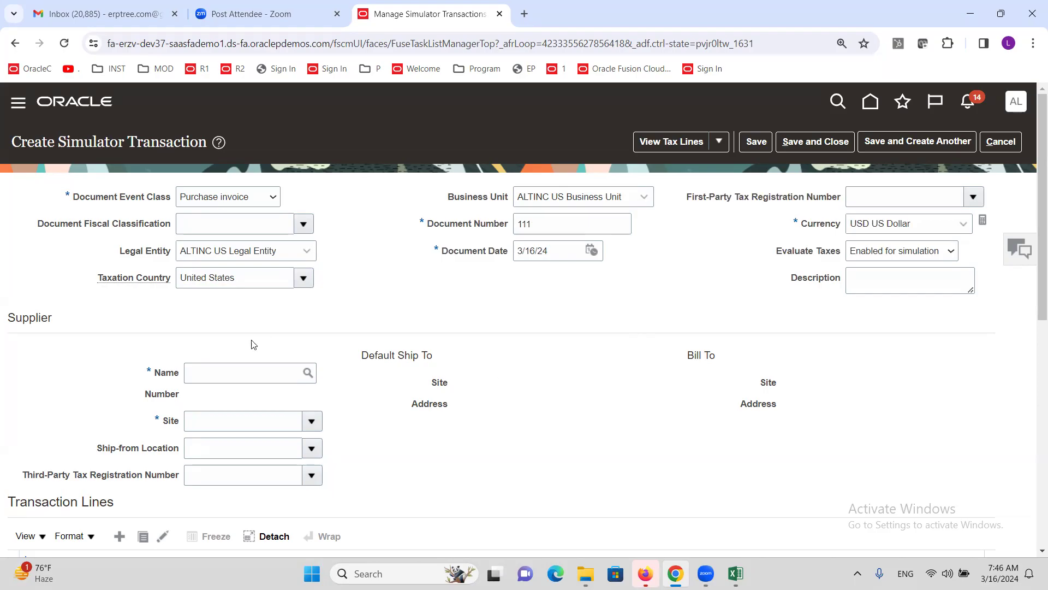
left_click(254, 369)
type("ALTINC C")
left_click(500, 350)
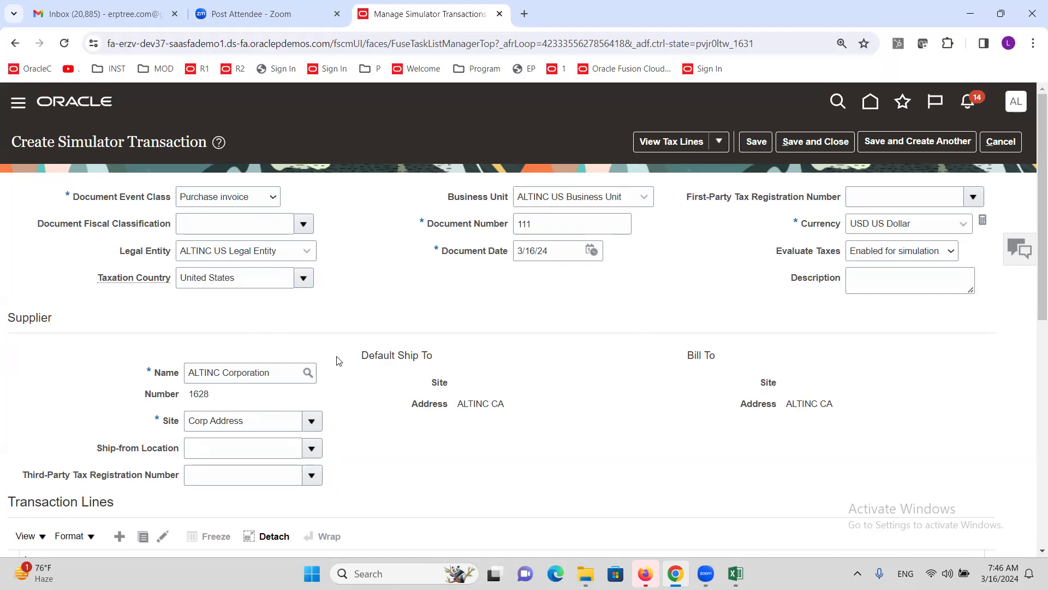
scroll(336, 358, "down", 3)
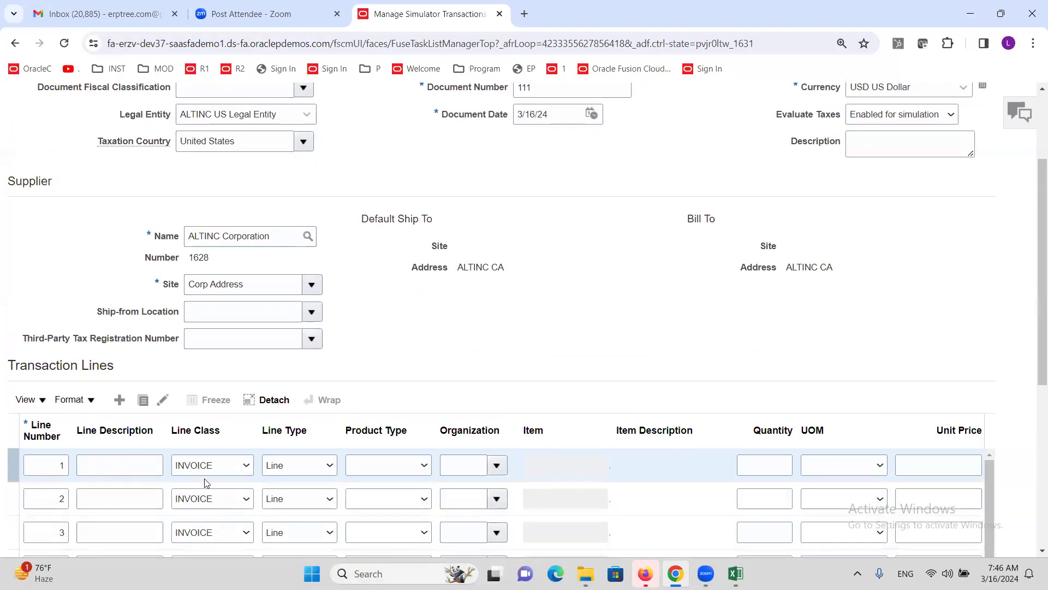
Step: Enter quantity 1 and amount 25,000.00 on transaction line 1
scroll(687, 392, "down", 3)
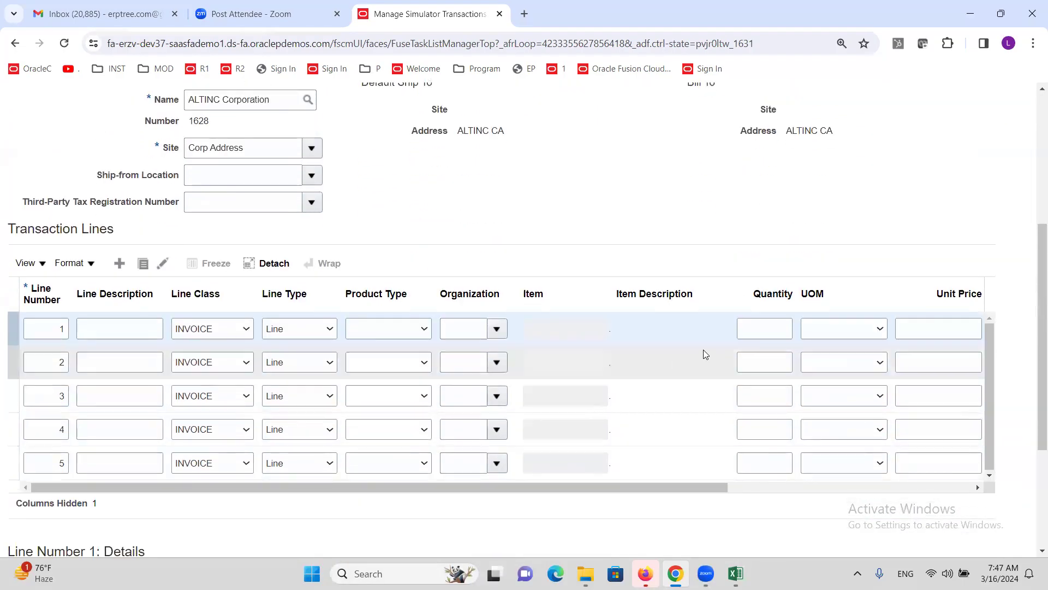
left_click(756, 328)
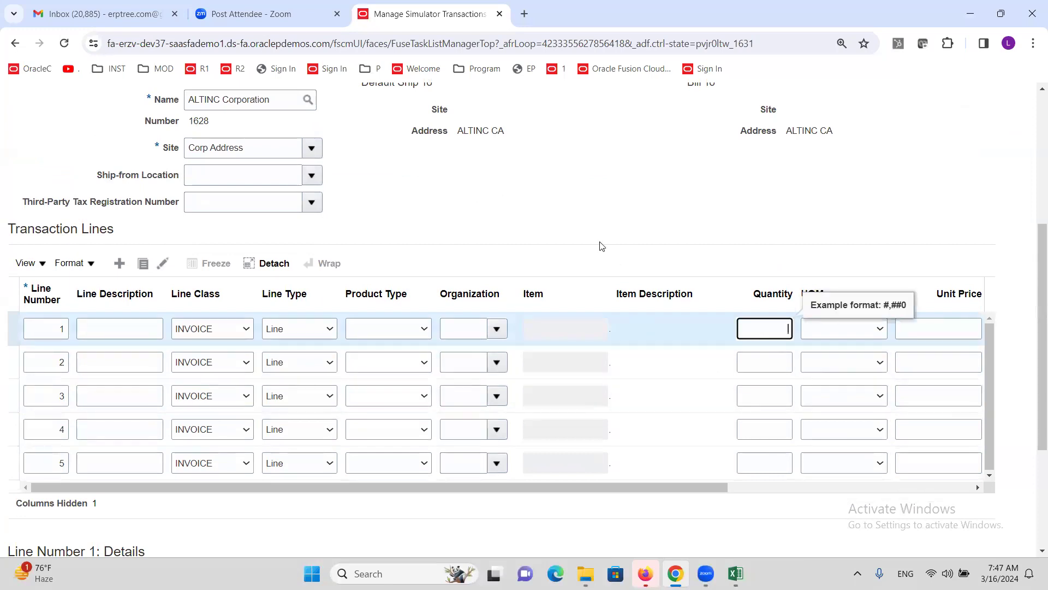
type("1")
key("Tab")
left_click_drag(553, 487, 776, 487)
left_click(732, 325)
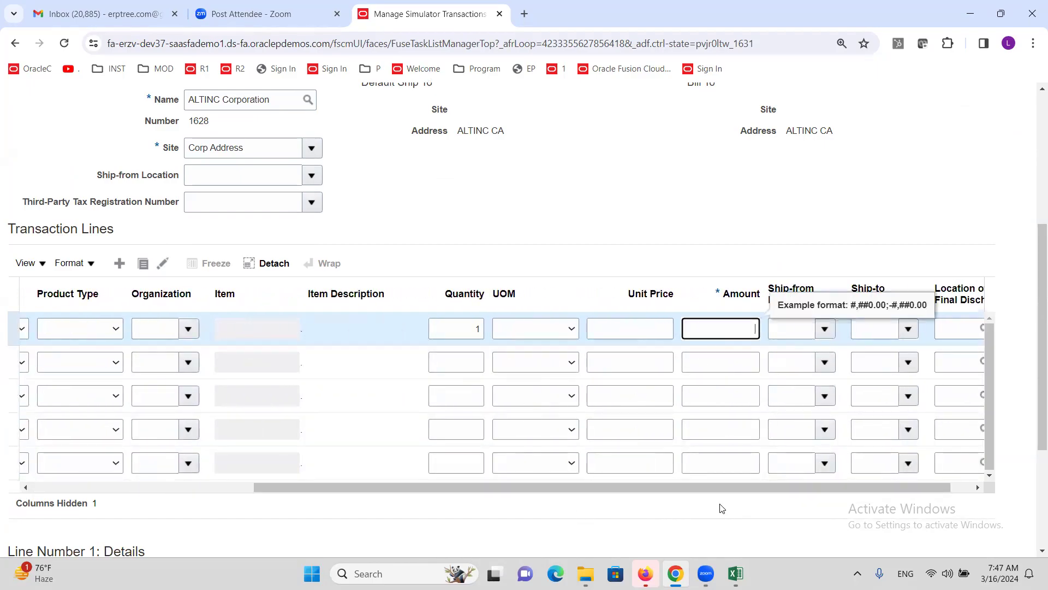
type("25000")
key("Tab")
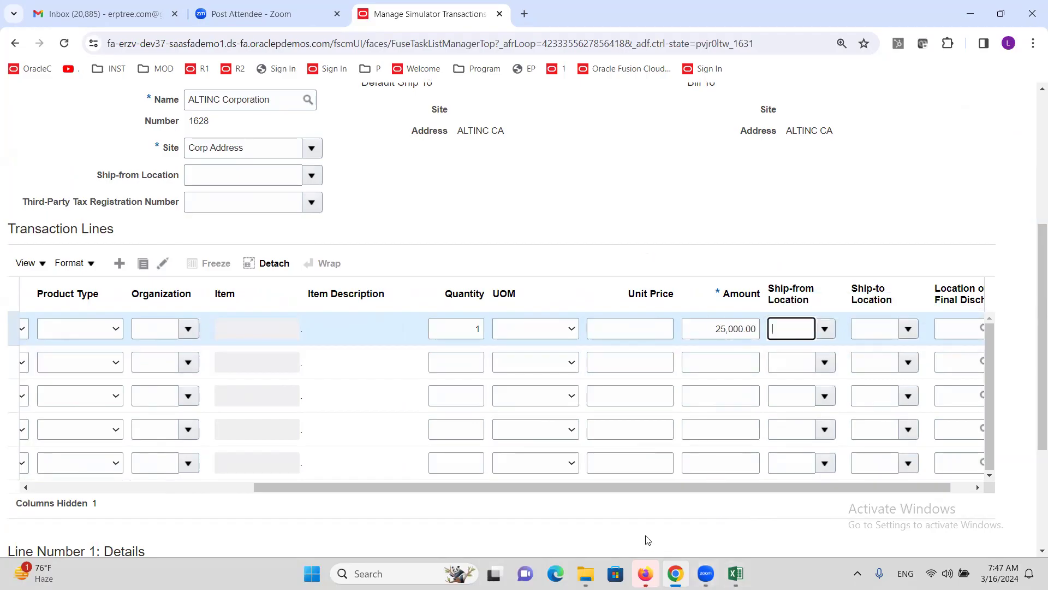
Step: Set line 1's ship-to location to ALTINC CA
left_click_drag(595, 487, 736, 494)
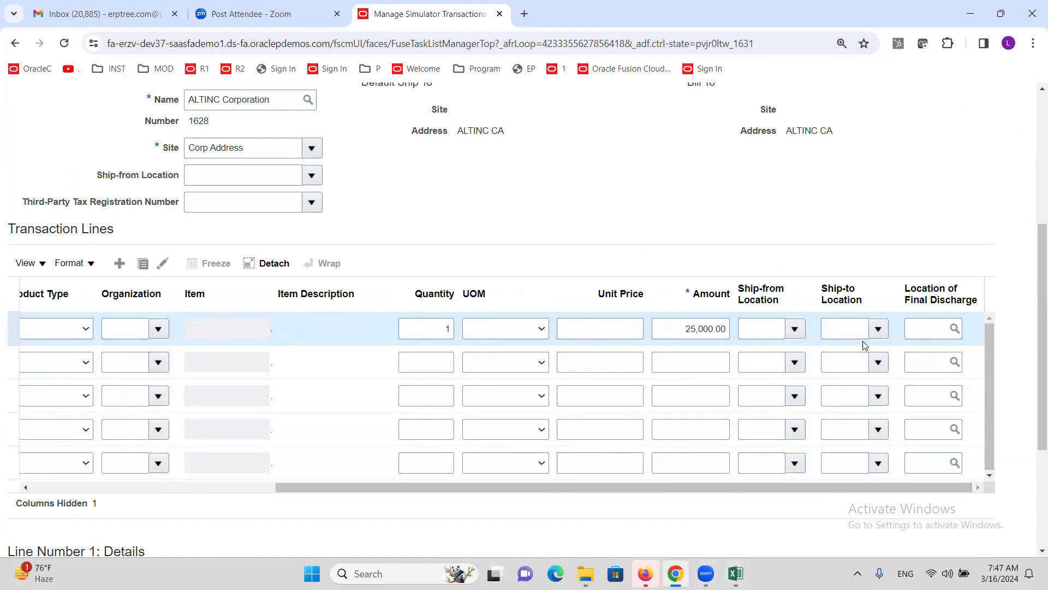
left_click(878, 330)
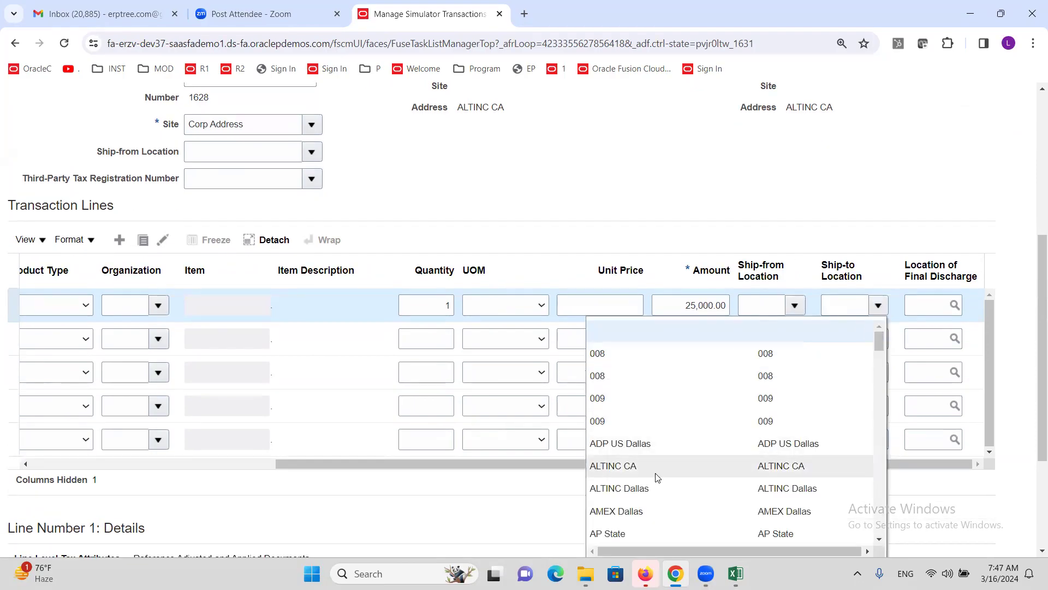
left_click(627, 467)
left_click(693, 219)
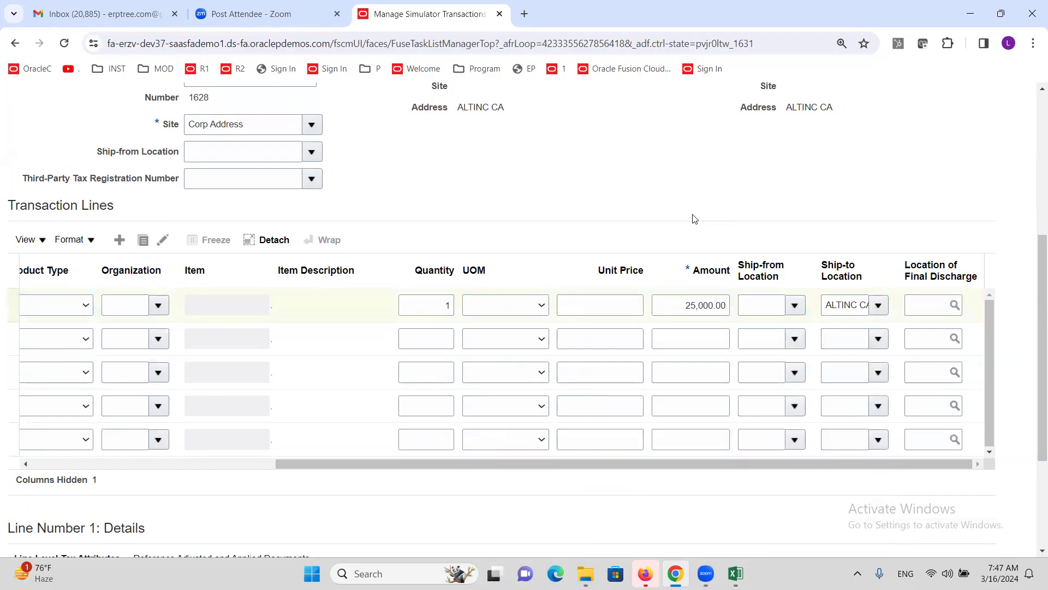
scroll(693, 219, "up", 5)
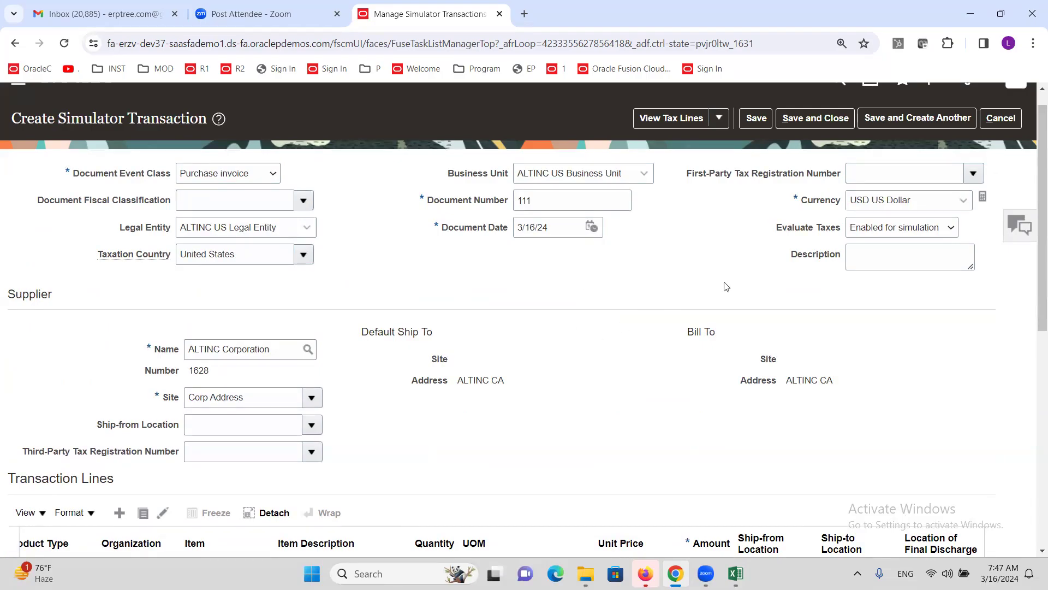
Step: Save simulator transaction 111 from the Create Simulator Transaction page
left_click(758, 120)
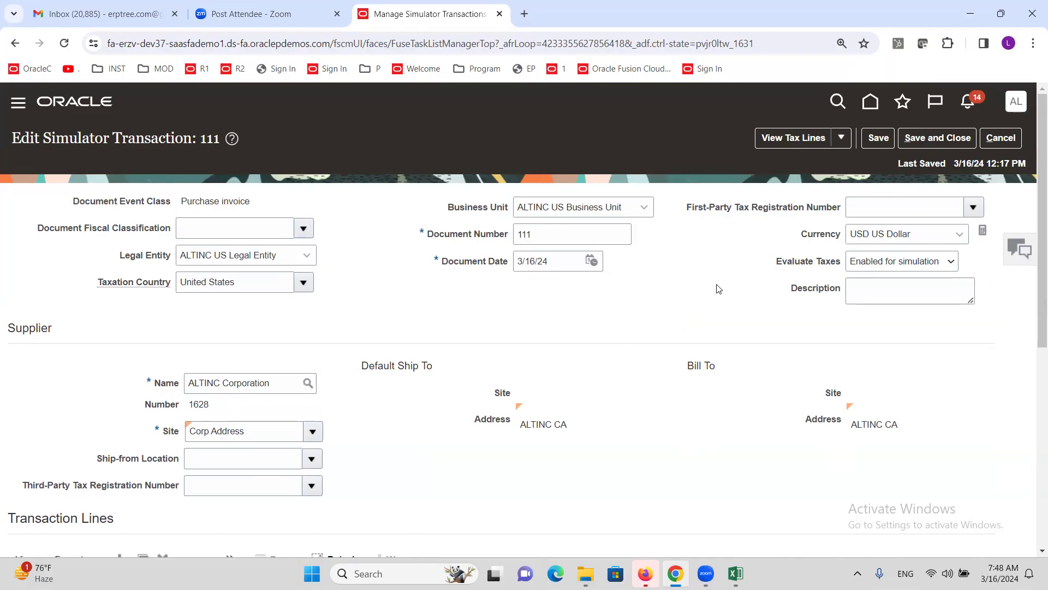
Step: Review transaction 111's 2,500.00 tax line at ALTINC@10%, close it, and return to Excel
left_click(777, 142)
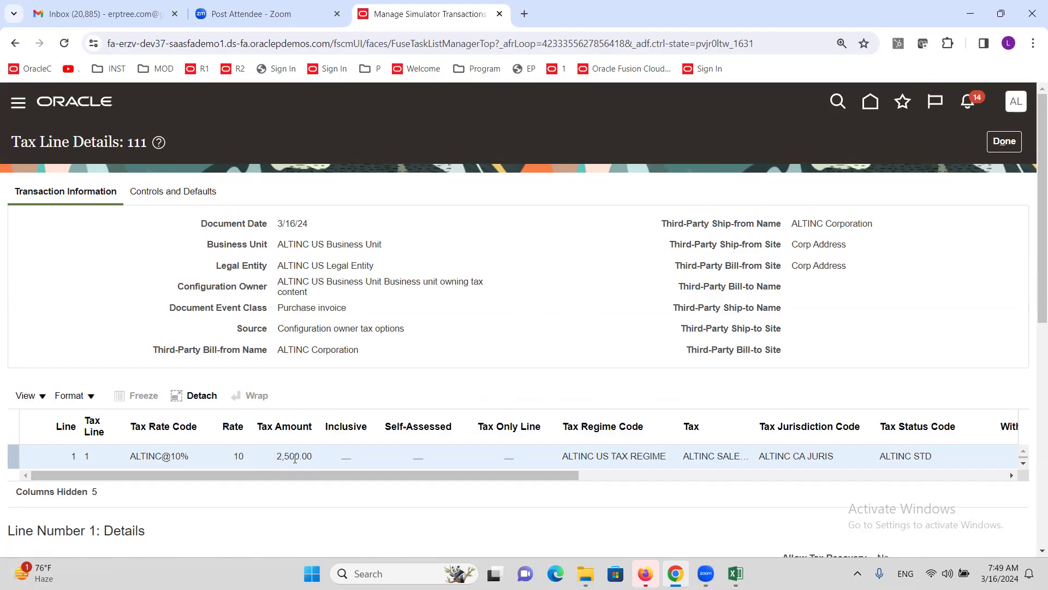
left_click(1004, 141)
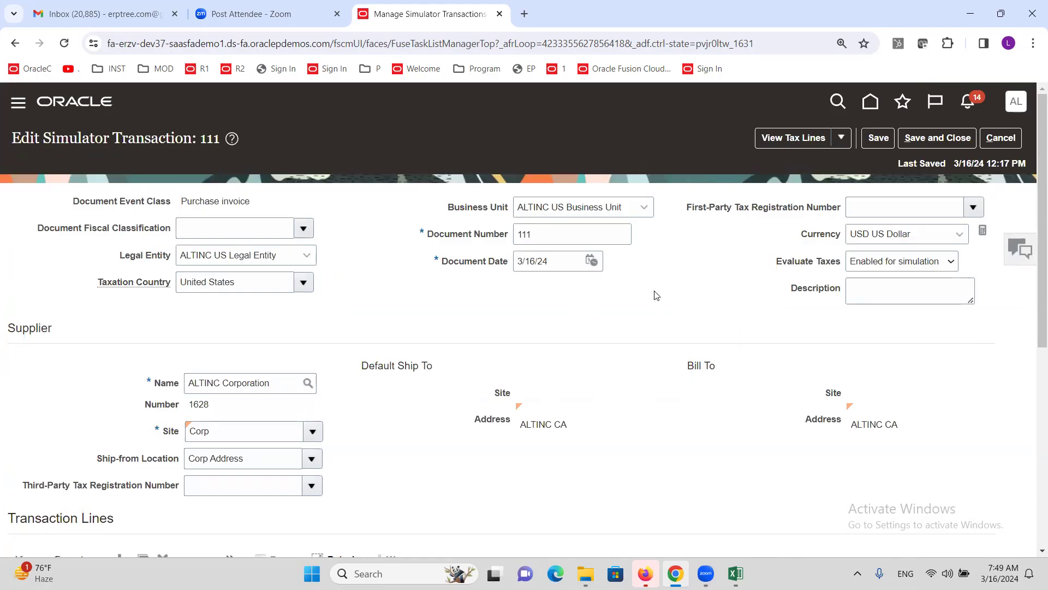
left_click(1000, 143)
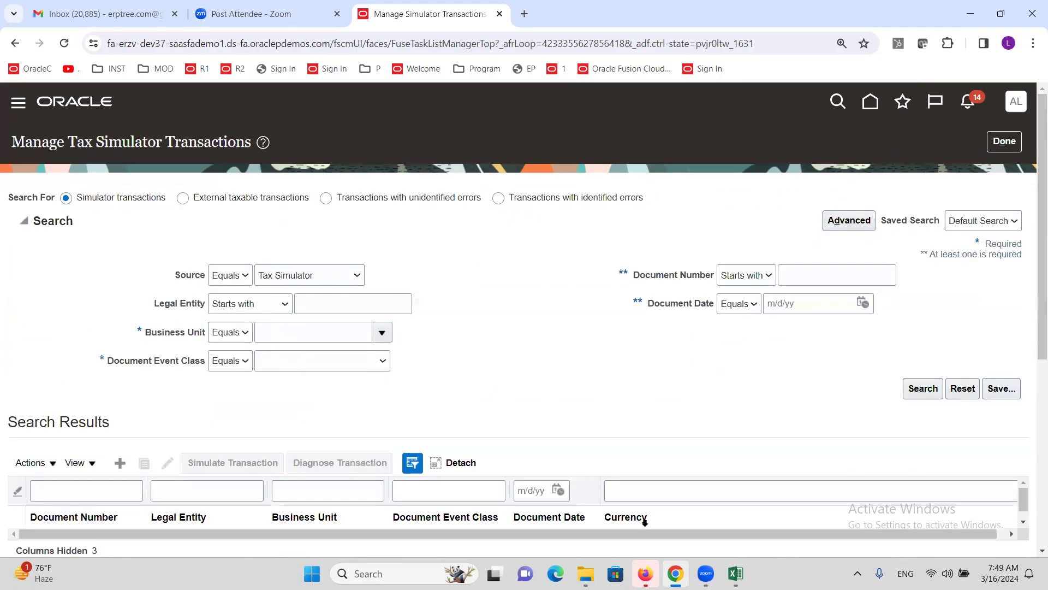
left_click(735, 573)
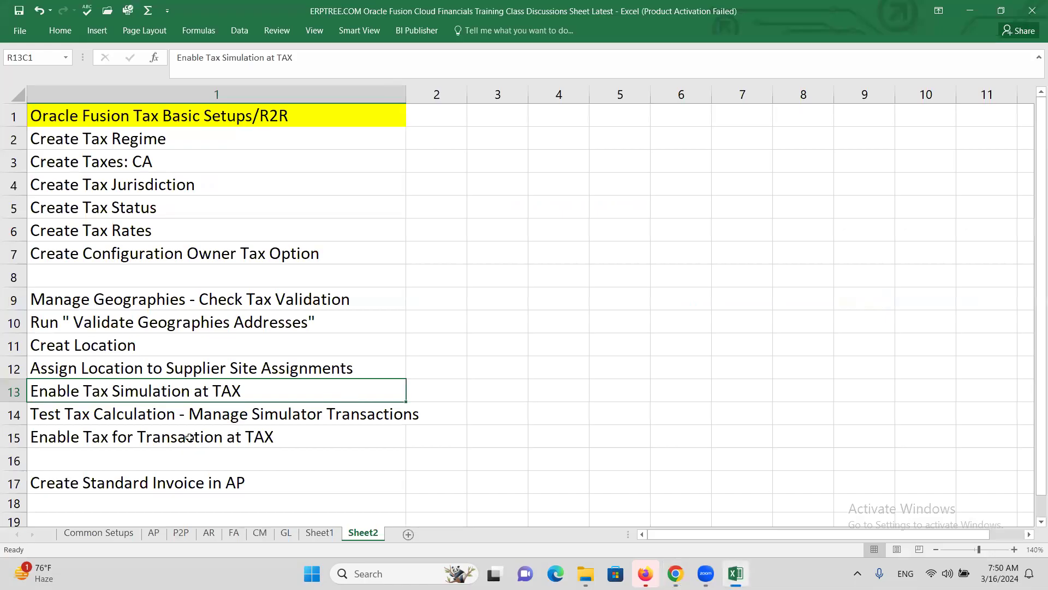
Step: Step through the Test Tax Calculation and Enable Tax for Transaction checklist rows, then go back to Oracle
left_click(168, 420)
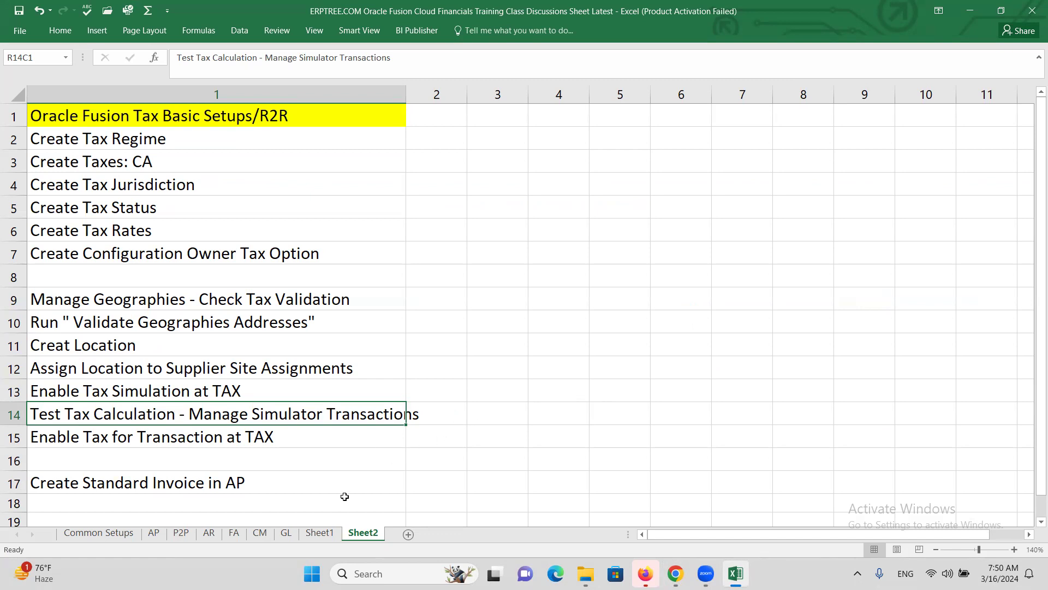
left_click(187, 439)
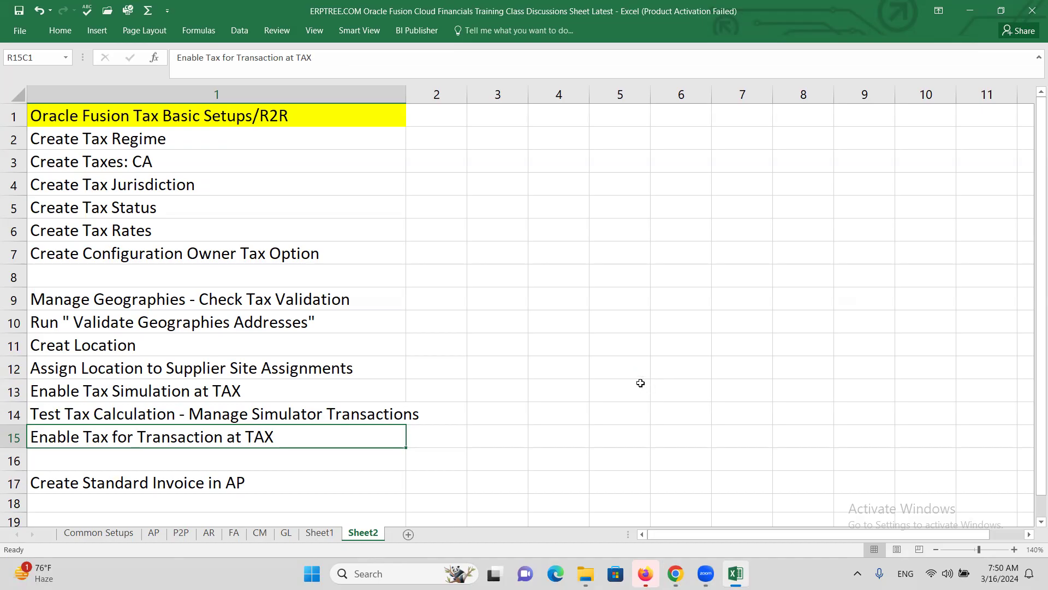
key("alt+Tab")
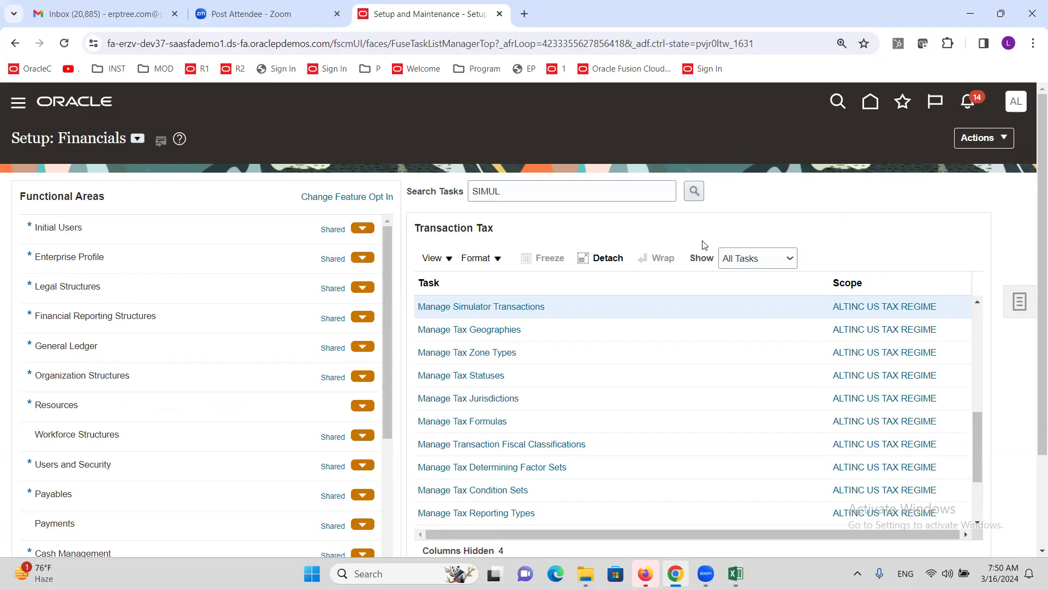
Step: Search the setup tasks for 'MANAGE TA' and open Manage Taxes
triple_click(576, 197)
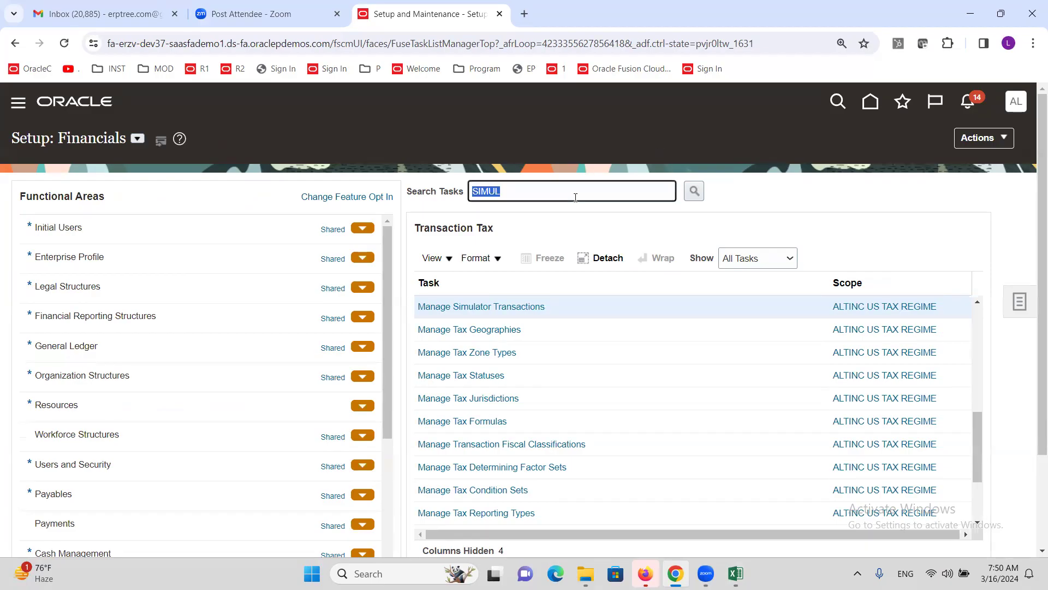
type("MANAGE TAX")
key("Return")
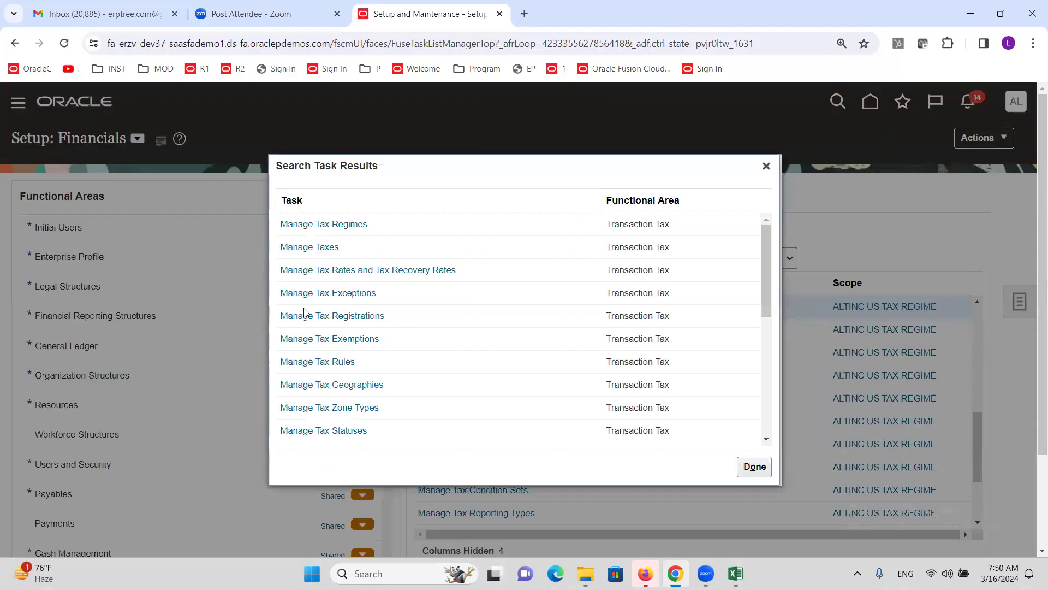
left_click(293, 248)
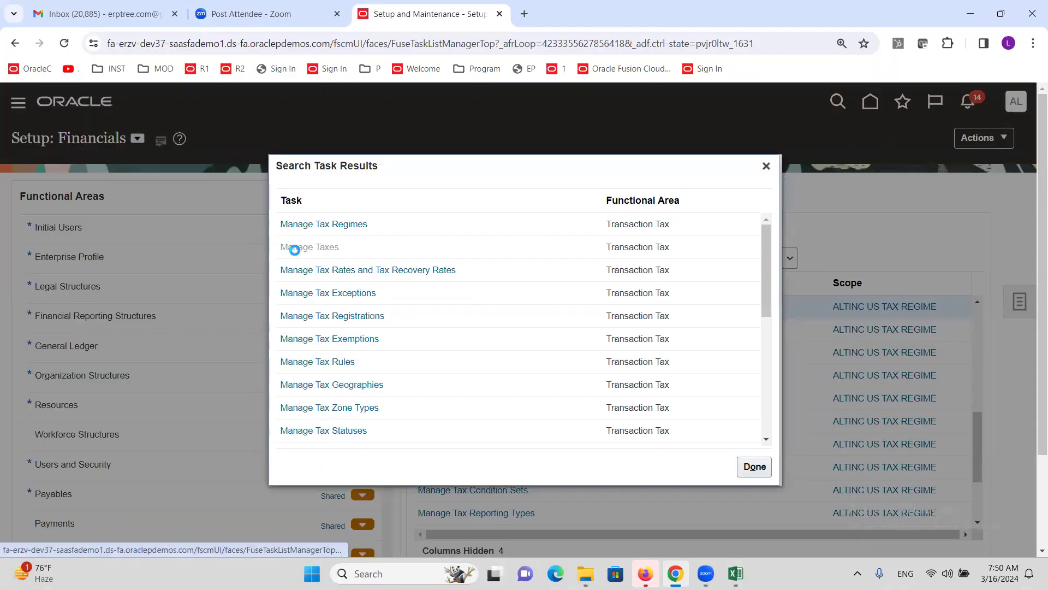
left_click(465, 307)
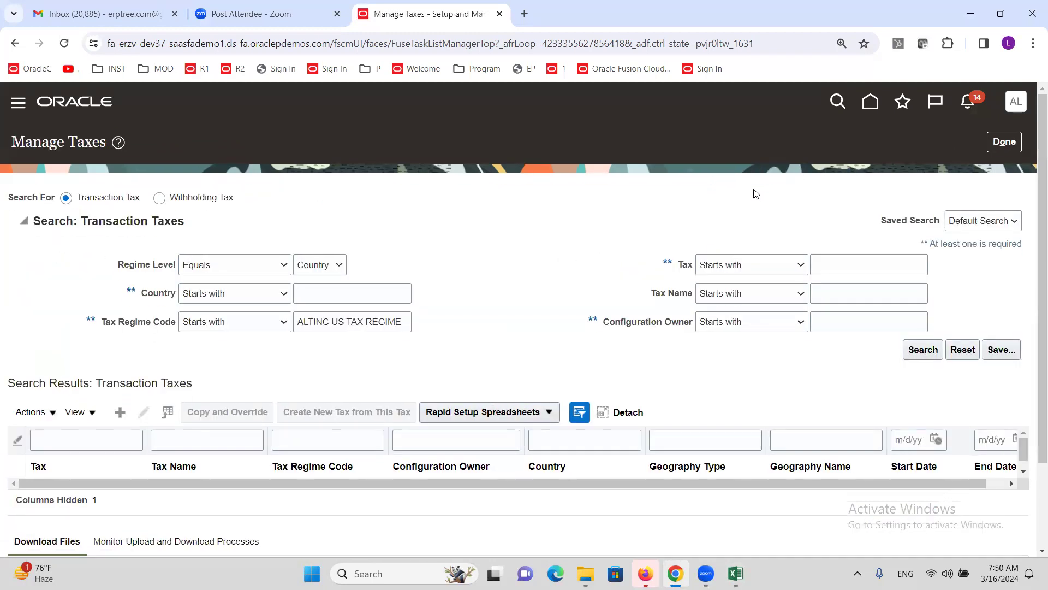
Step: Search for taxes starting with ALTINC to find ALTINC SALES TAX
left_click(848, 263)
type("ALTINC")
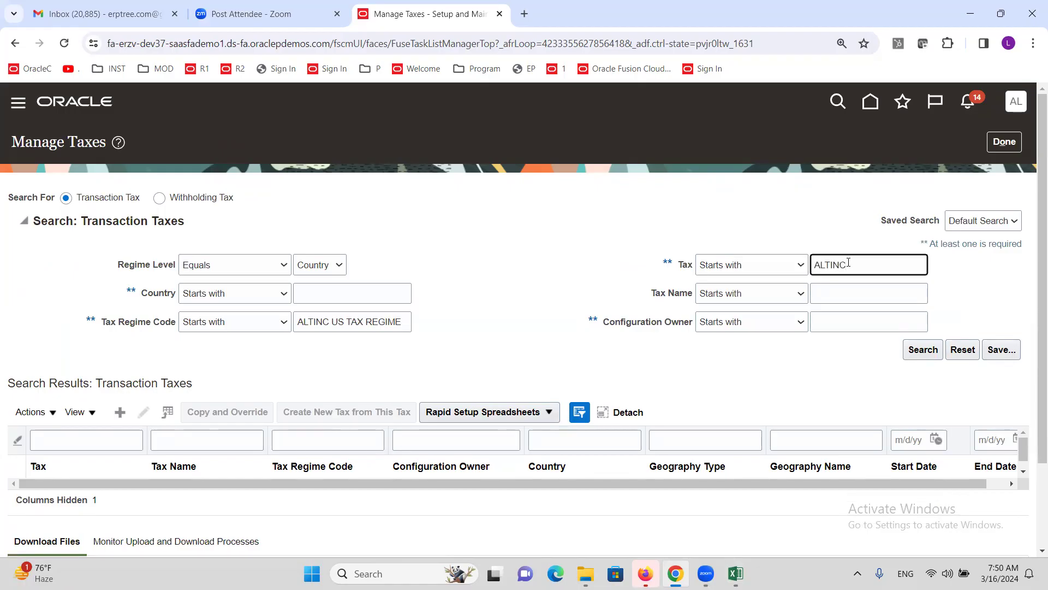
left_click(928, 350)
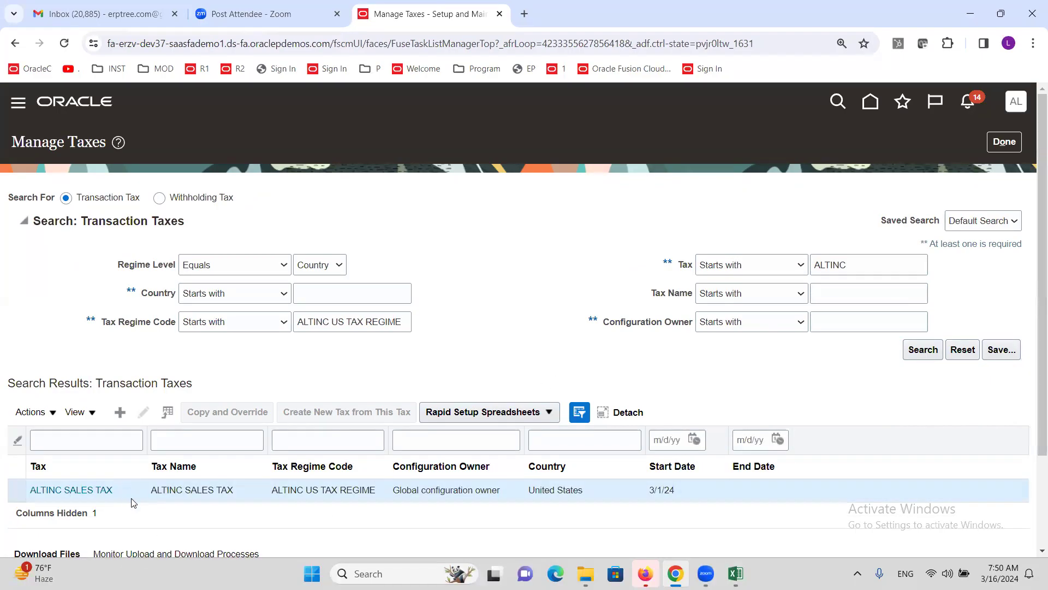
left_click_drag(211, 490, 216, 490)
left_click(916, 352)
Step: Edit ALTINC SALES TAX, enable it for transactions, and save and close
left_click(90, 490)
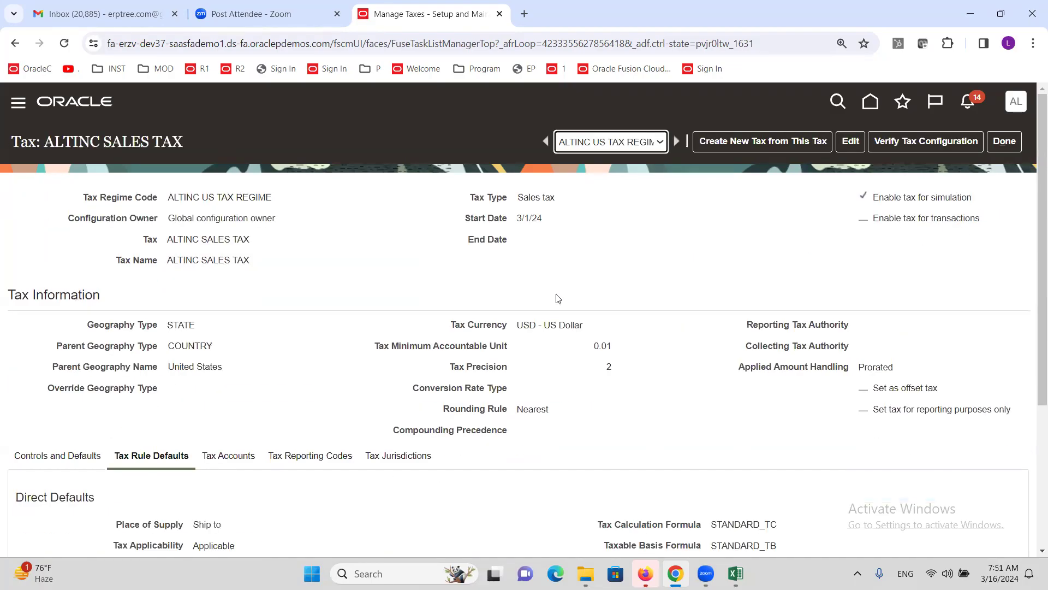
left_click(850, 142)
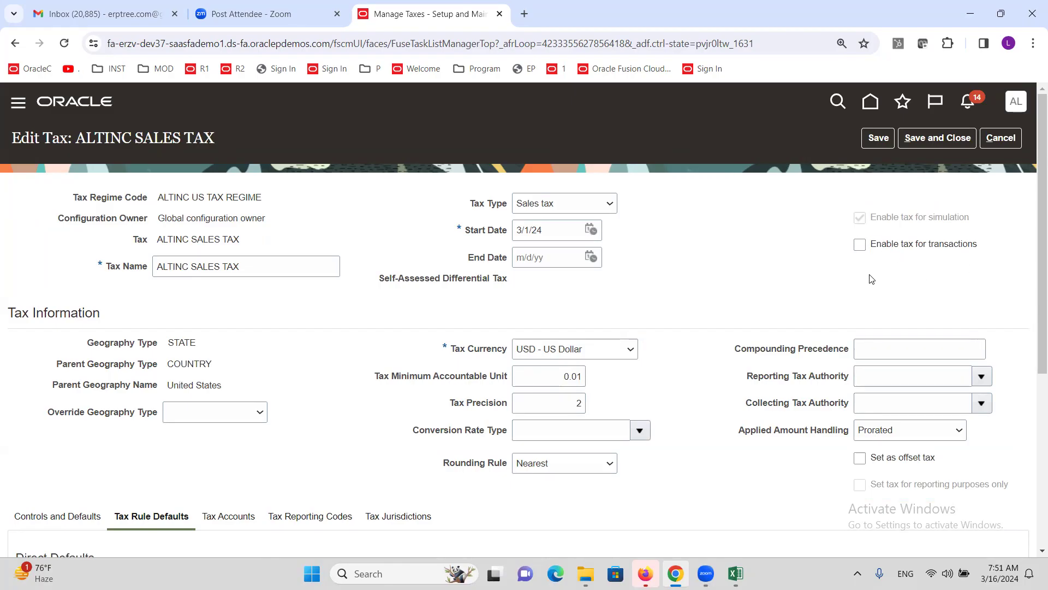
left_click(859, 246)
left_click(938, 140)
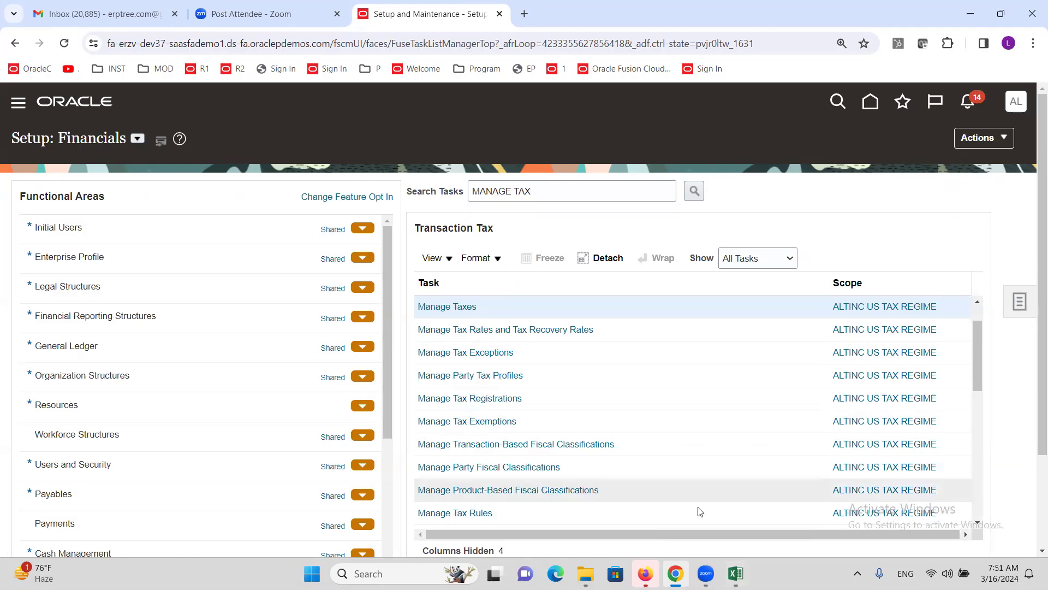
Step: Move the Excel checklist to Create Standard Invoice in AP, then return to Oracle
left_click(735, 573)
scroll(156, 370, "down", 2)
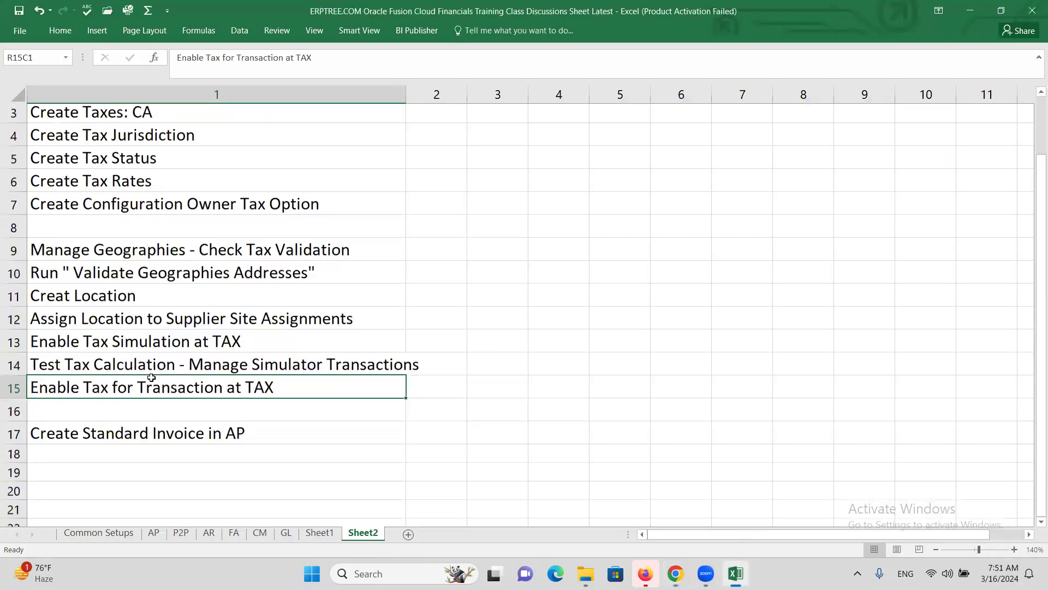
left_click(146, 347)
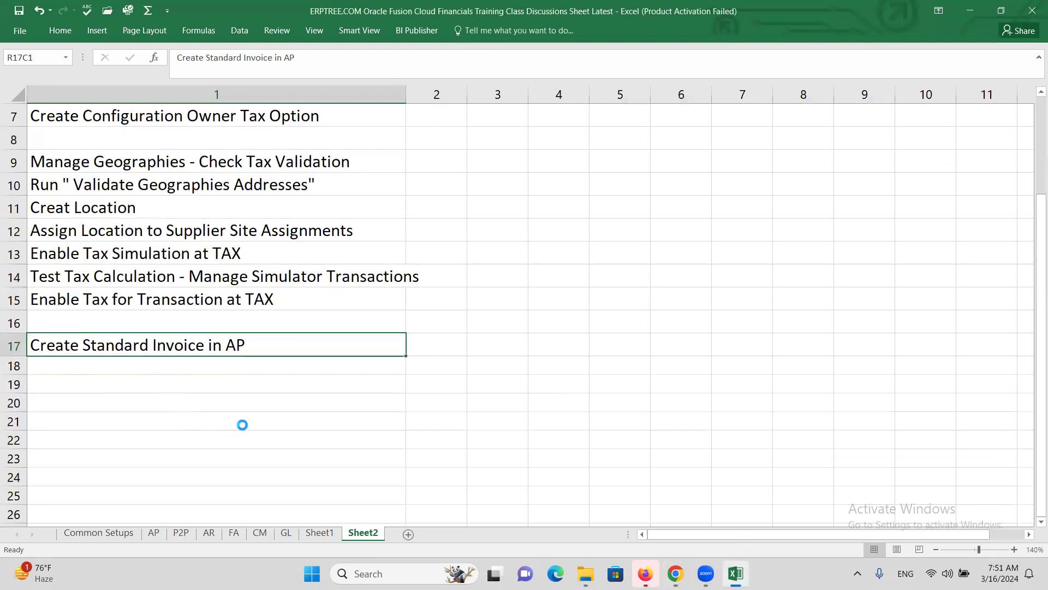
key("alt+Tab")
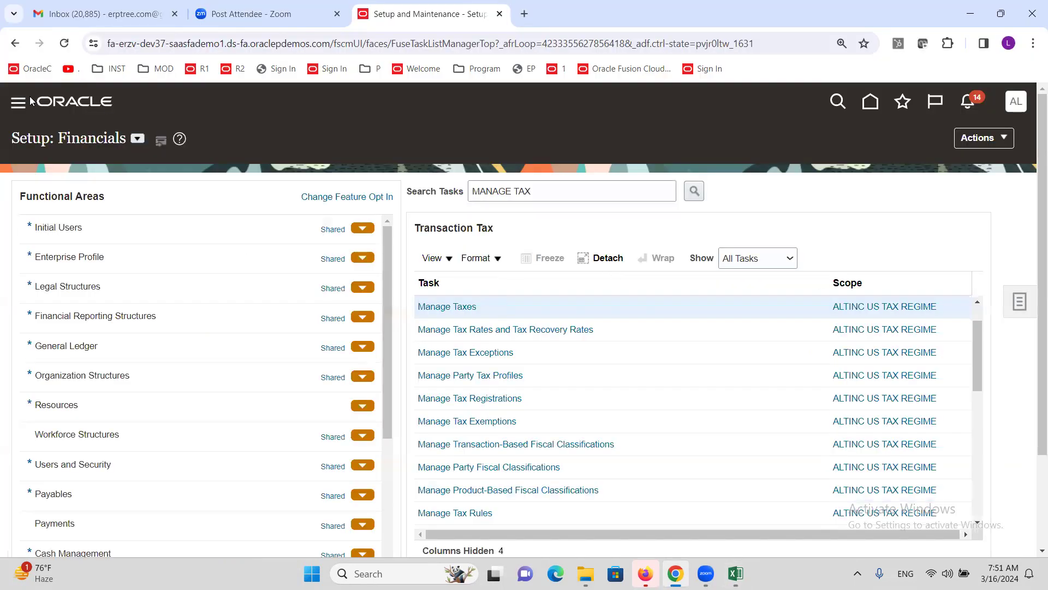
Step: Go to Payables Invoices and start a new invoice
left_click(20, 105)
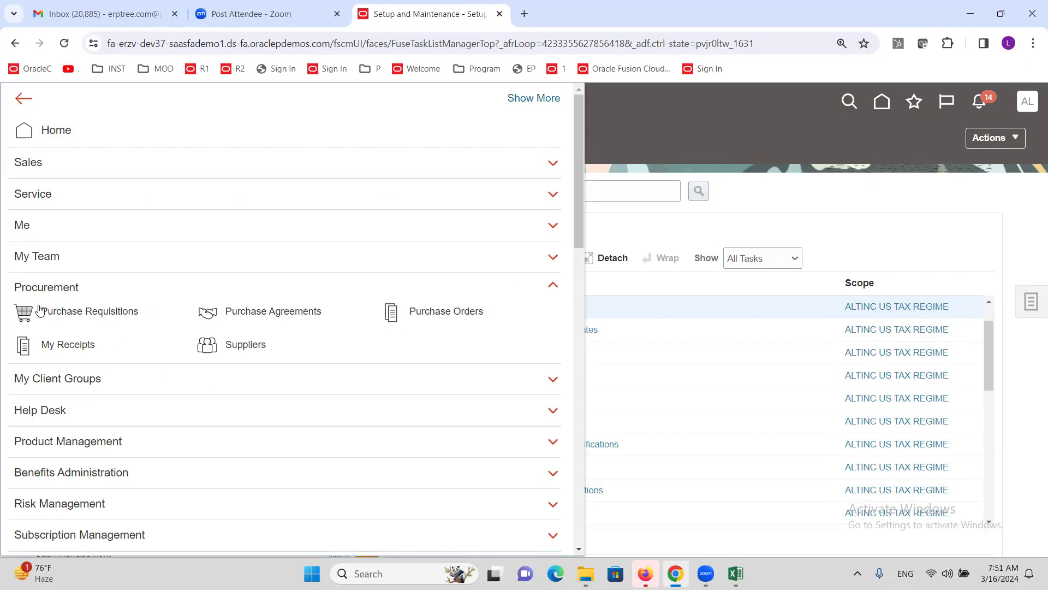
scroll(82, 354, "down", 5)
left_click(240, 437)
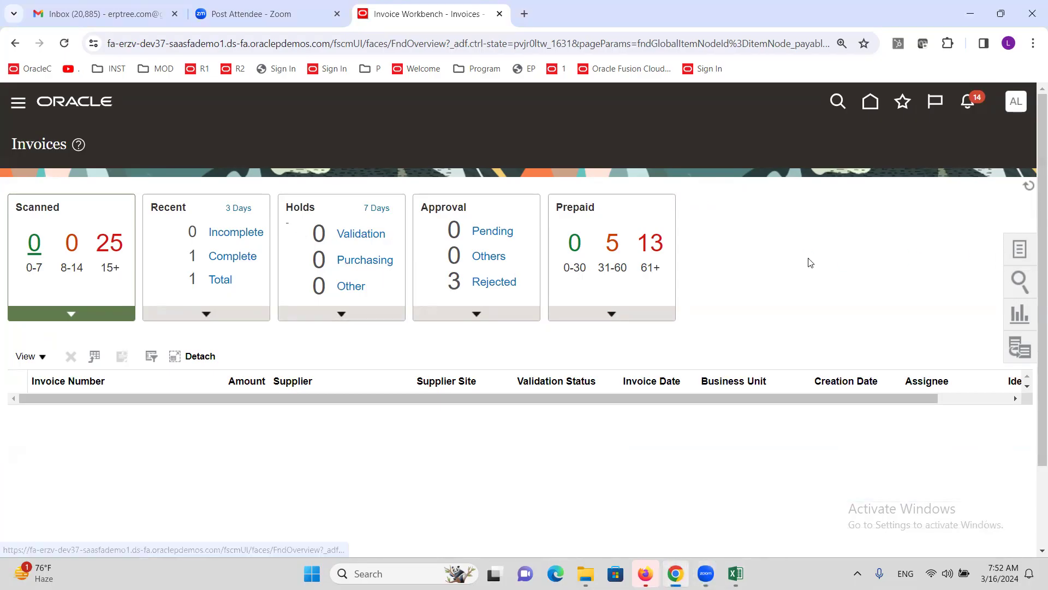
left_click(1020, 249)
left_click(903, 152)
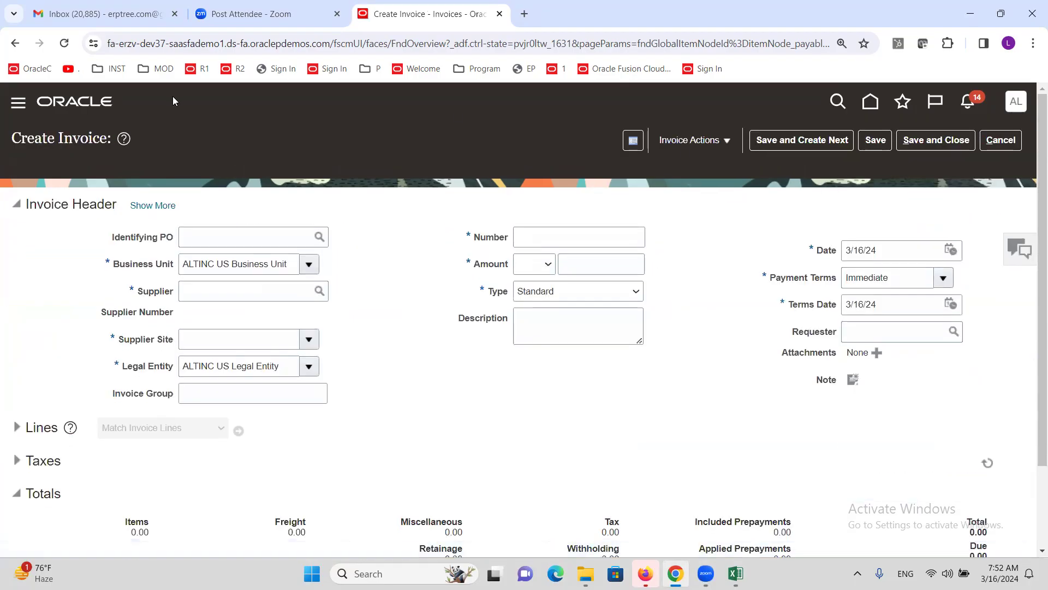
Step: Enter supplier ALTINC Corporation, invoice number CROP1 and amount 50,000 on the header
left_click(231, 286)
type("ALTINC C")
left_click(368, 265)
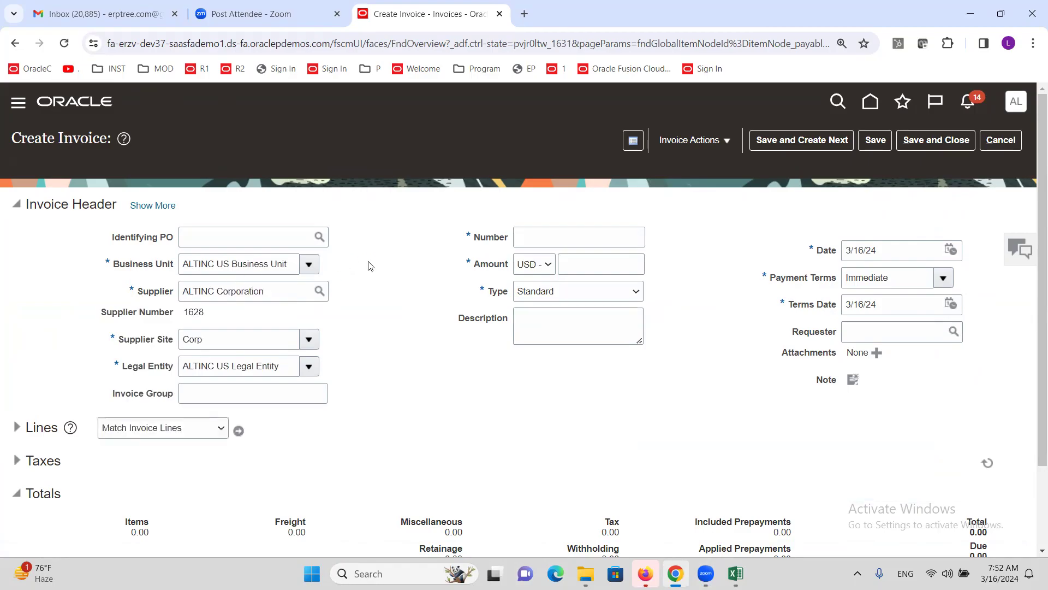
left_click(535, 233)
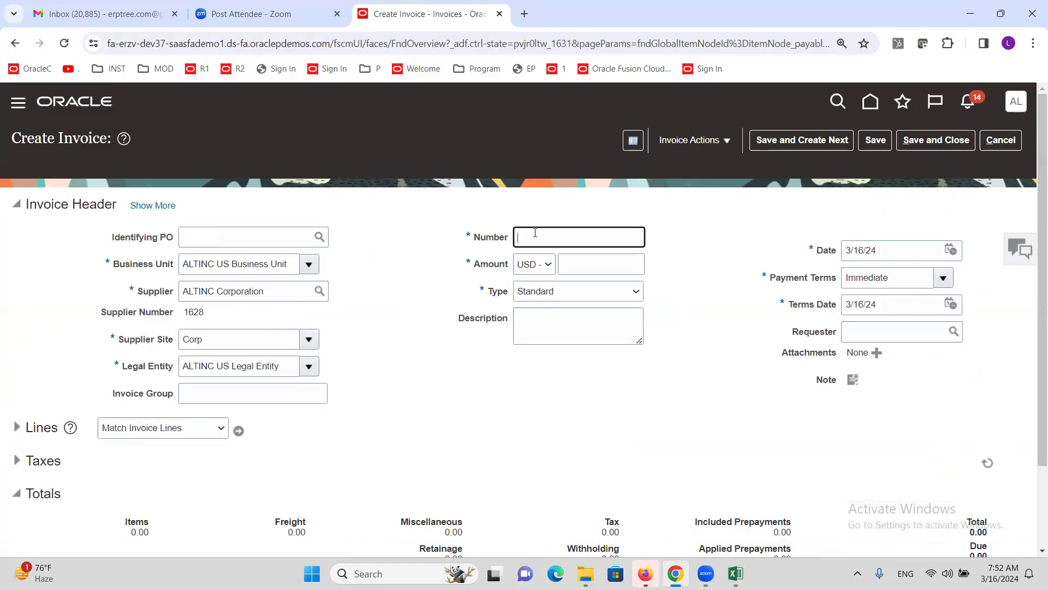
type("CROP1")
key("Tab")
key("Tab")
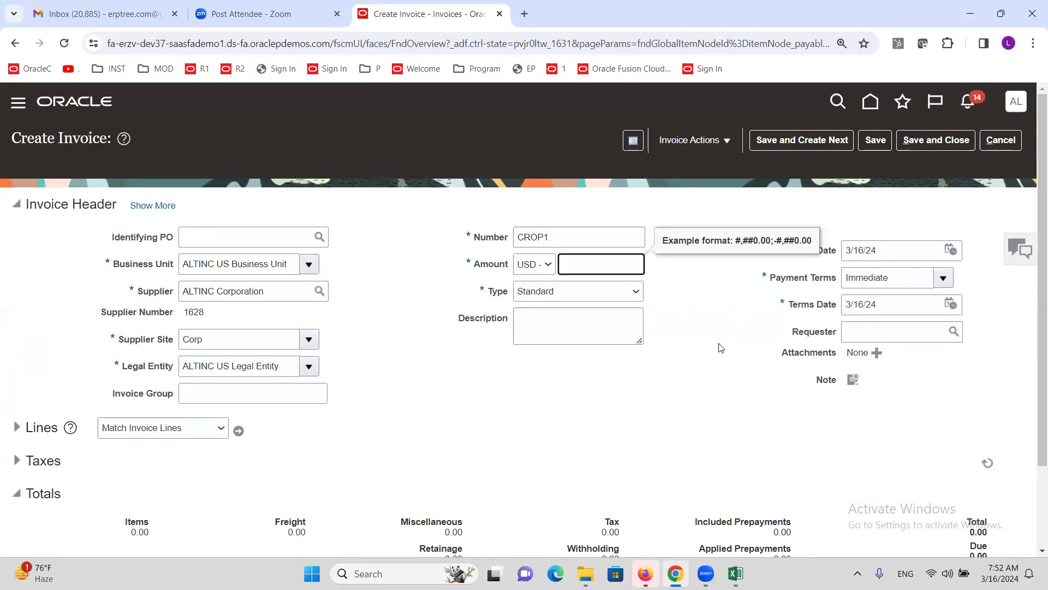
type("50,000")
key("Tab")
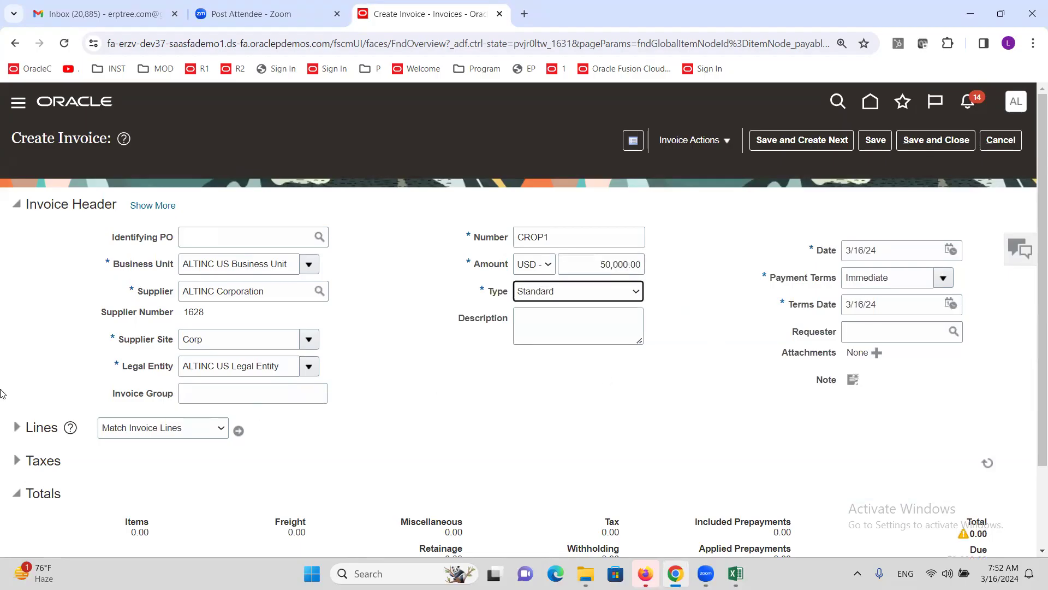
Step: Add invoice line 1 for 50,000.00 with distribution set Internet Expense
left_click(17, 427)
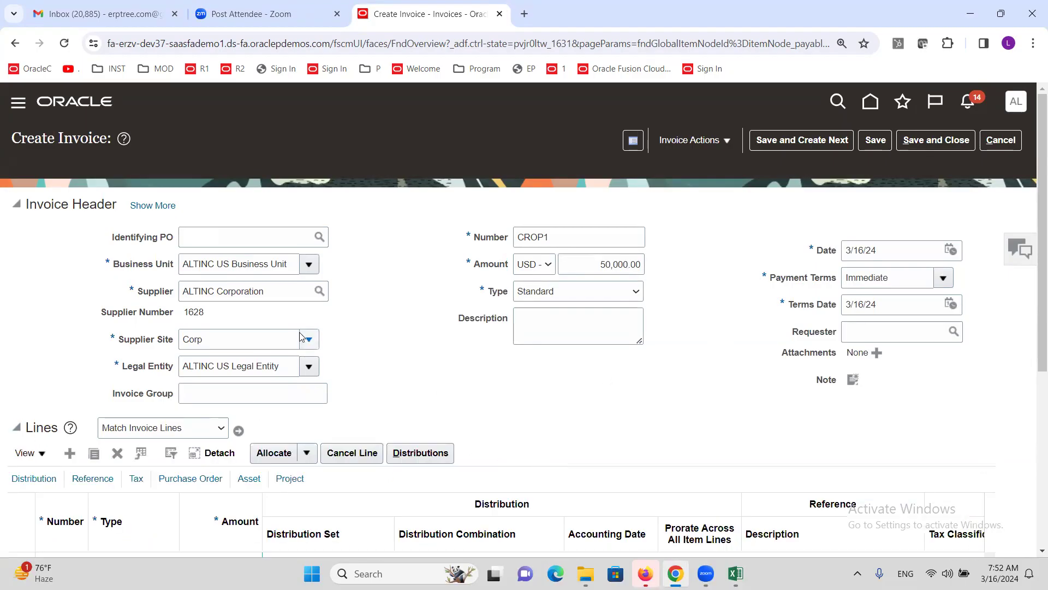
scroll(299, 332, "down", 4)
left_click(244, 363)
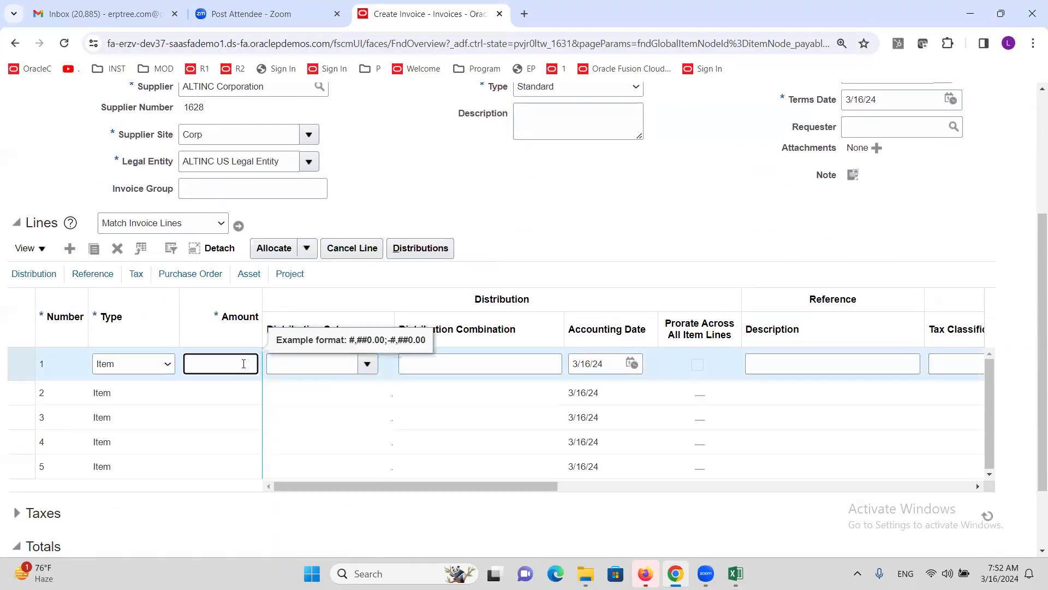
type("50000")
key("Tab")
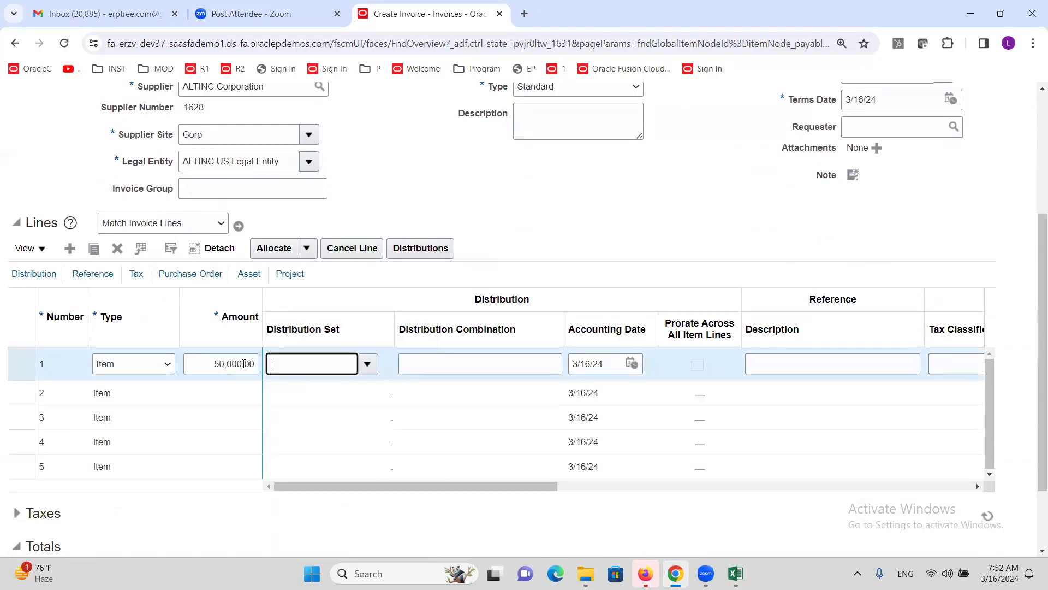
type("INTER")
key("Tab")
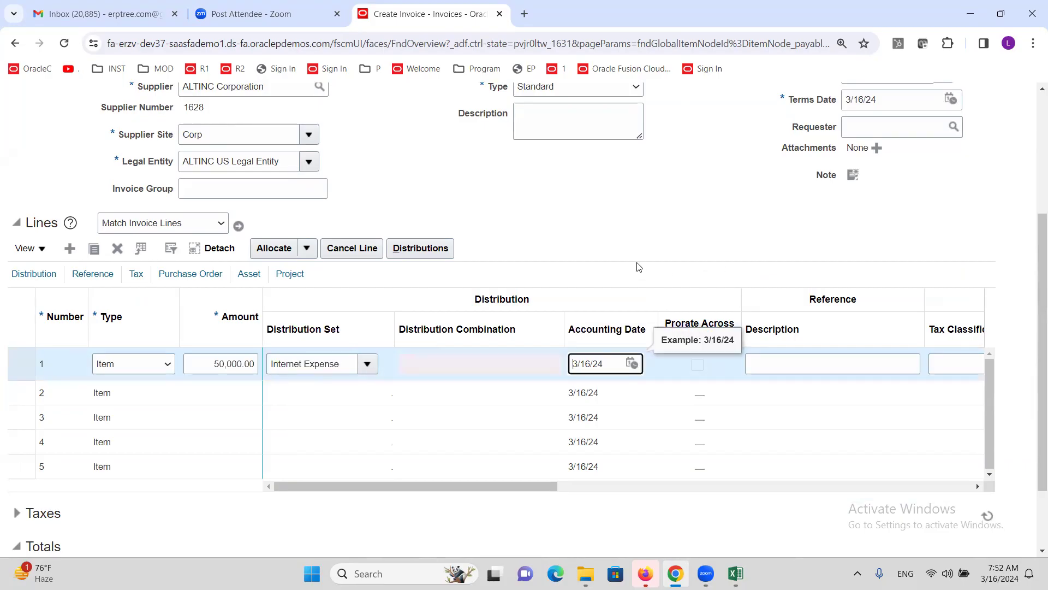
Step: Open and dismiss the Invoice Actions menu, then select the Corp supplier site value
scroll(559, 273, "up", 4)
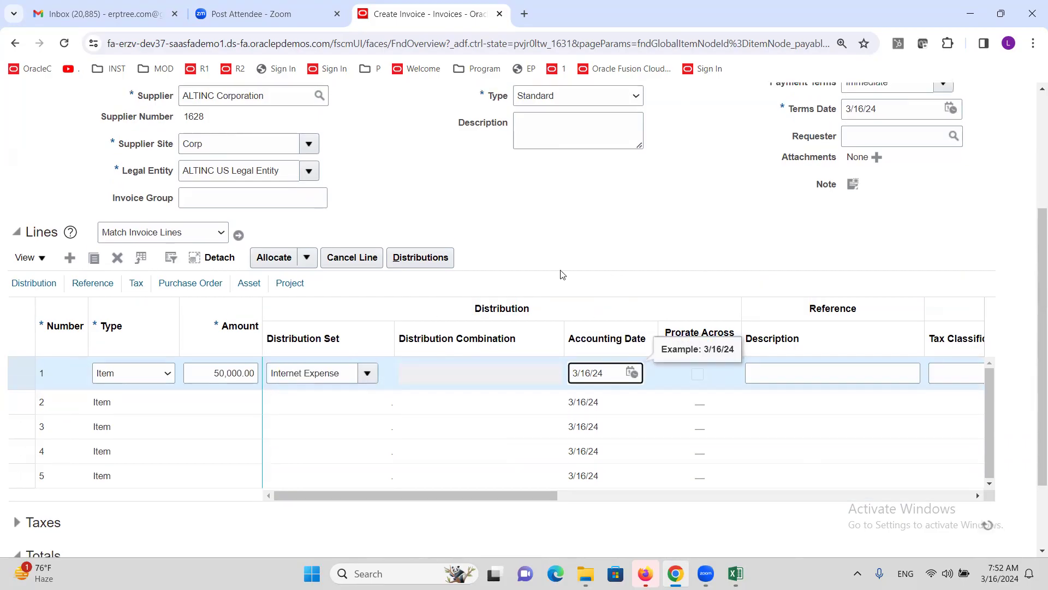
left_click(724, 141)
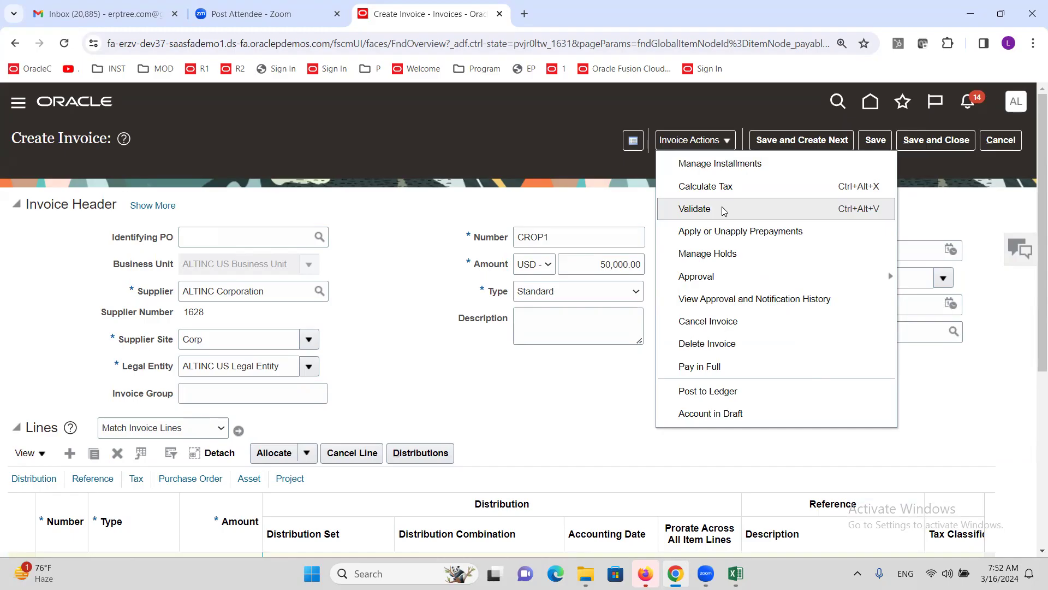
left_click(374, 315)
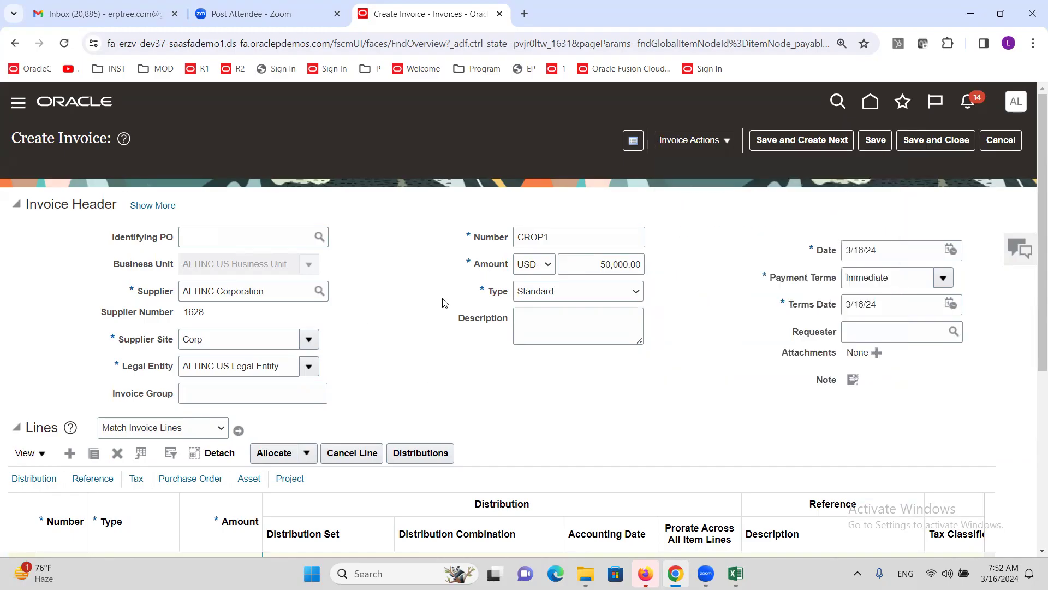
double_click(210, 347)
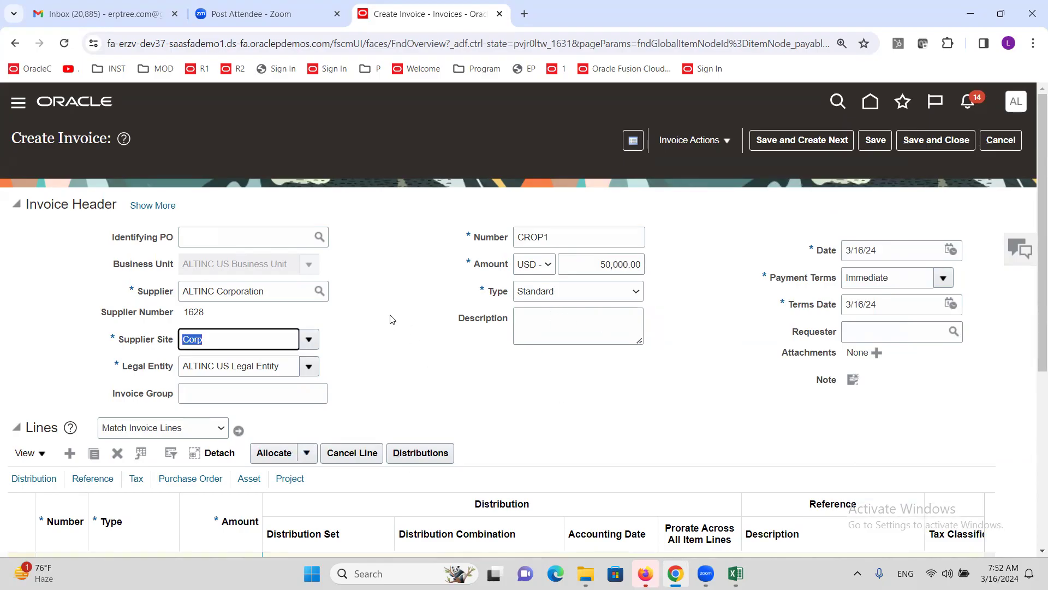
Step: Bring up line 1's Tax columns and type ALT as its tax classification to show ALTINC@10%
scroll(391, 317, "down", 5)
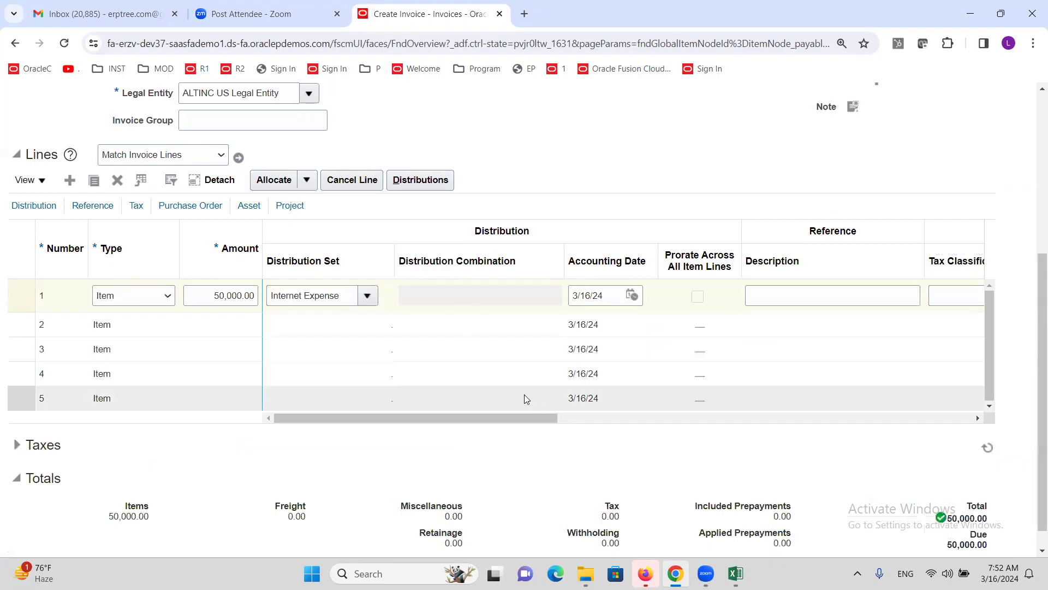
left_click(398, 421)
left_click_drag(398, 423, 589, 426)
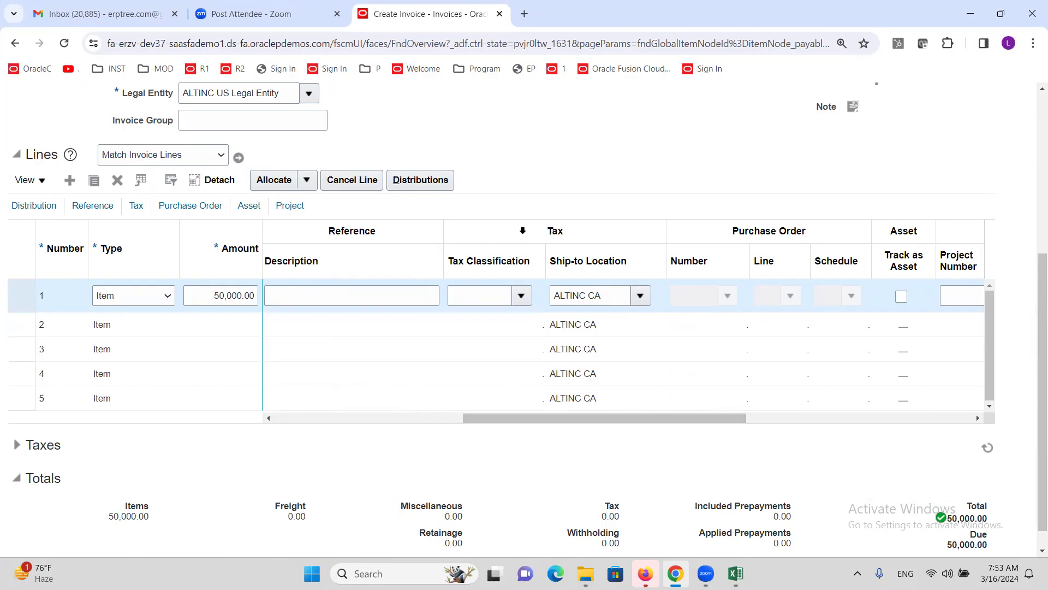
left_click(522, 231)
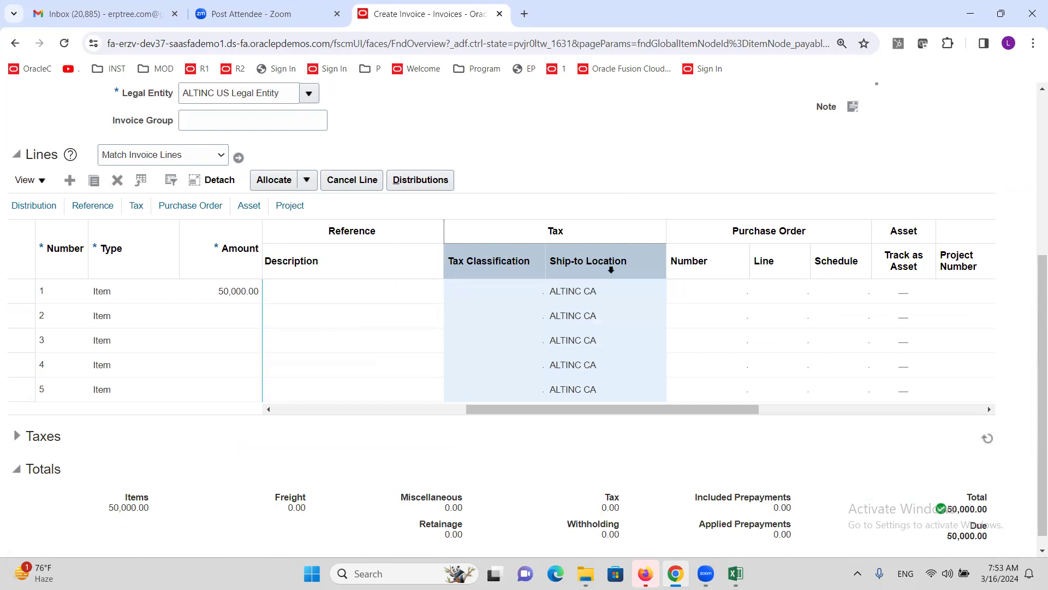
left_click(600, 290)
left_click(602, 291)
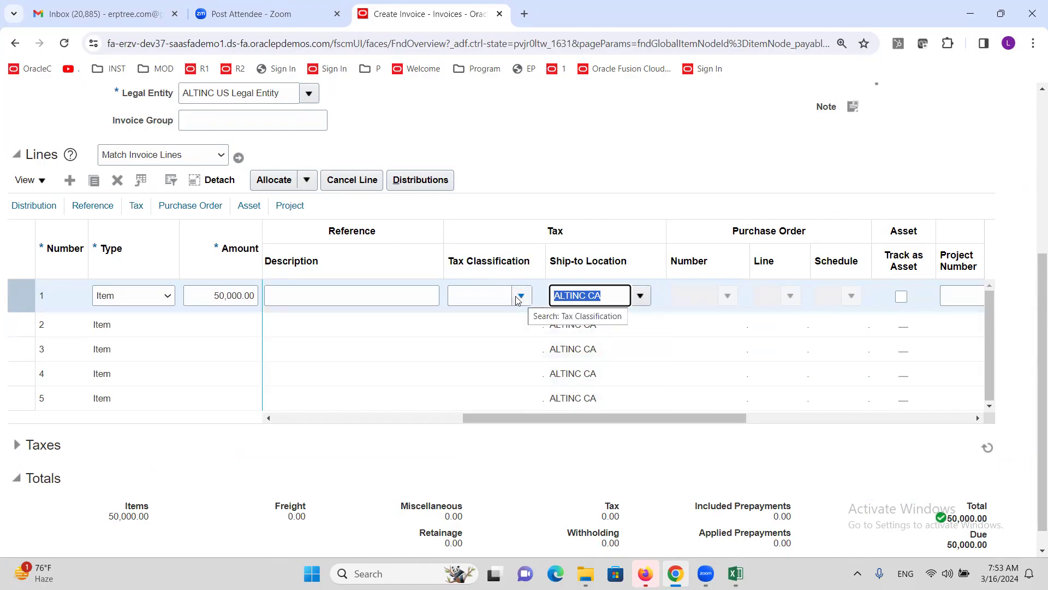
left_click(498, 294)
type("ALT")
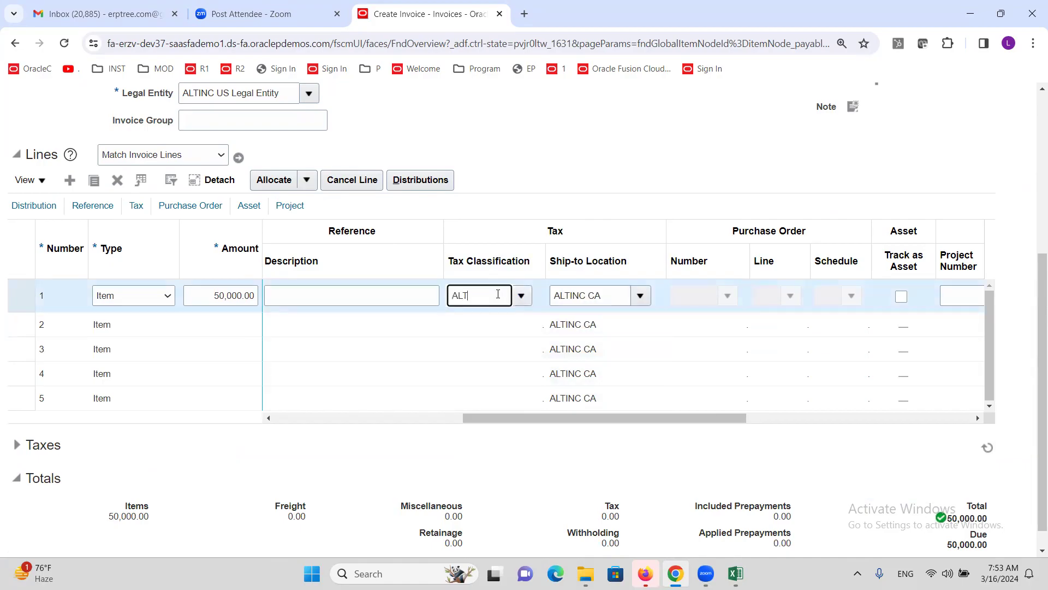
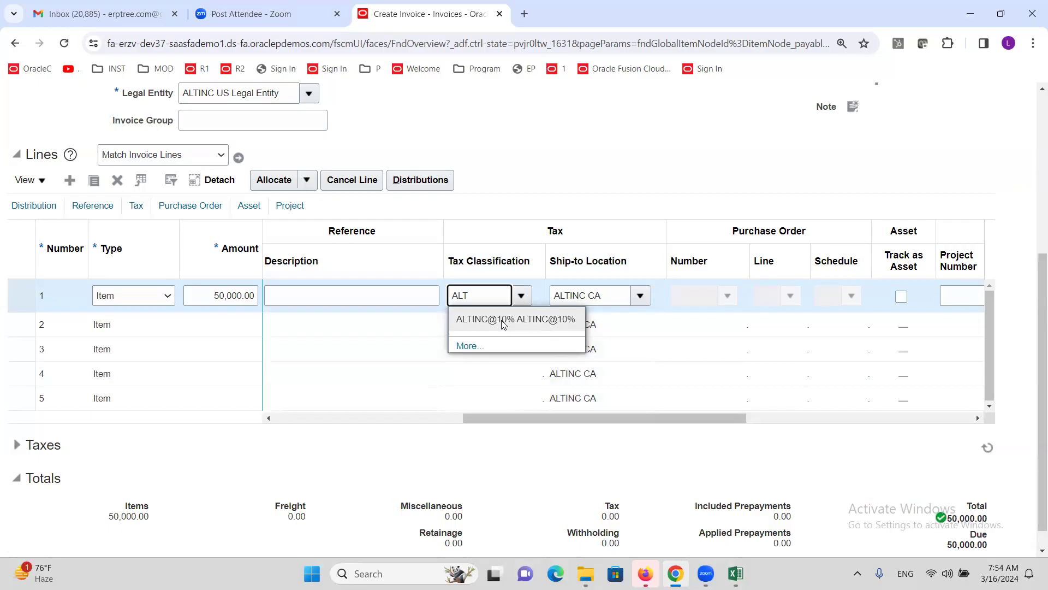
Step: Erase 'ALT' from line 1's Tax Classification so it stays blank, then return to the invoice top
key("BackSpace")
key("BackSpace")
key("BackSpace")
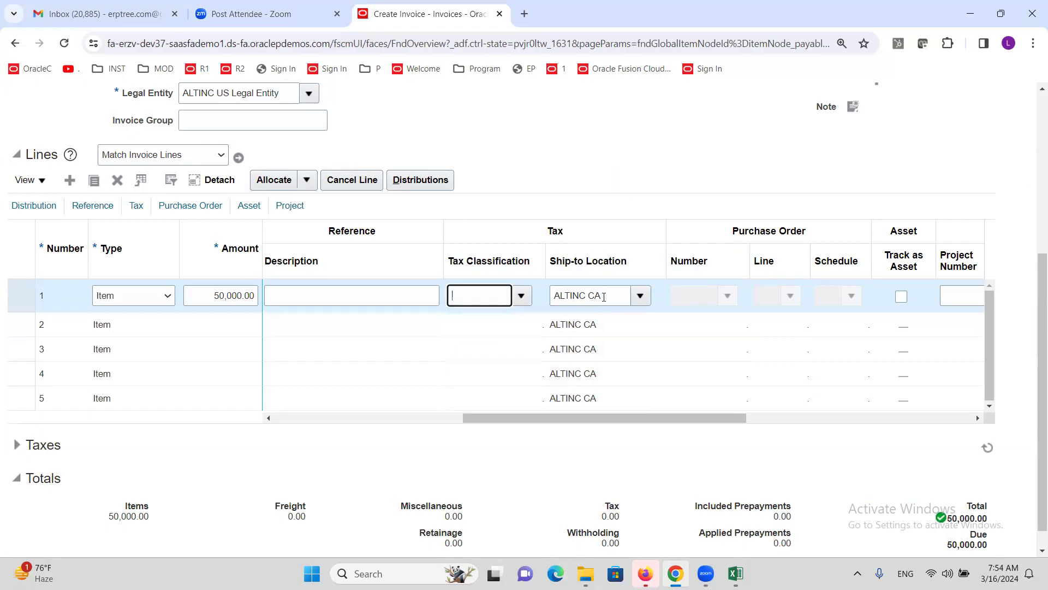
left_click(624, 169)
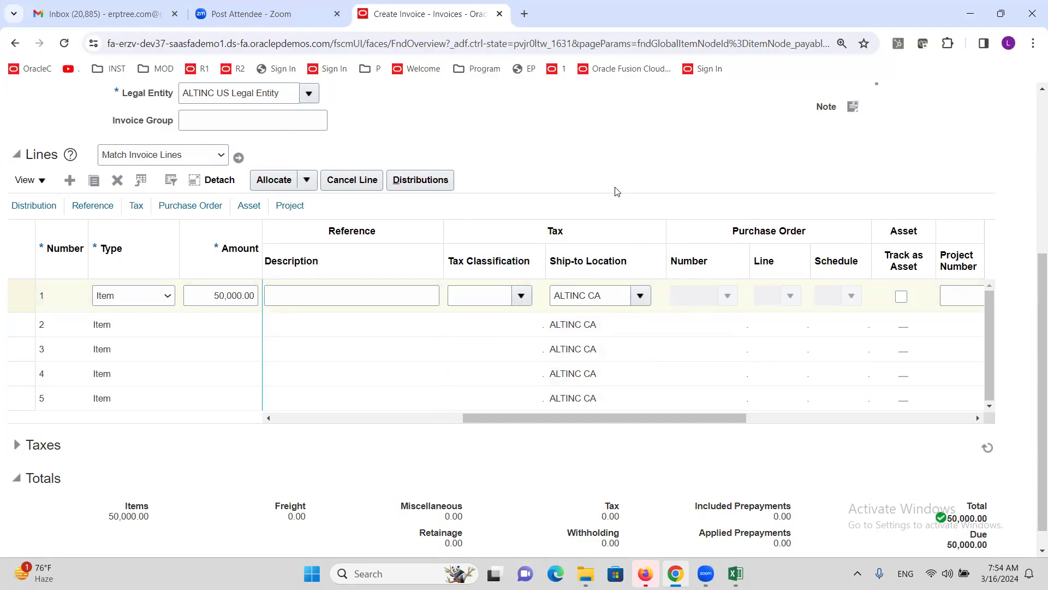
scroll(612, 188, "up", 5)
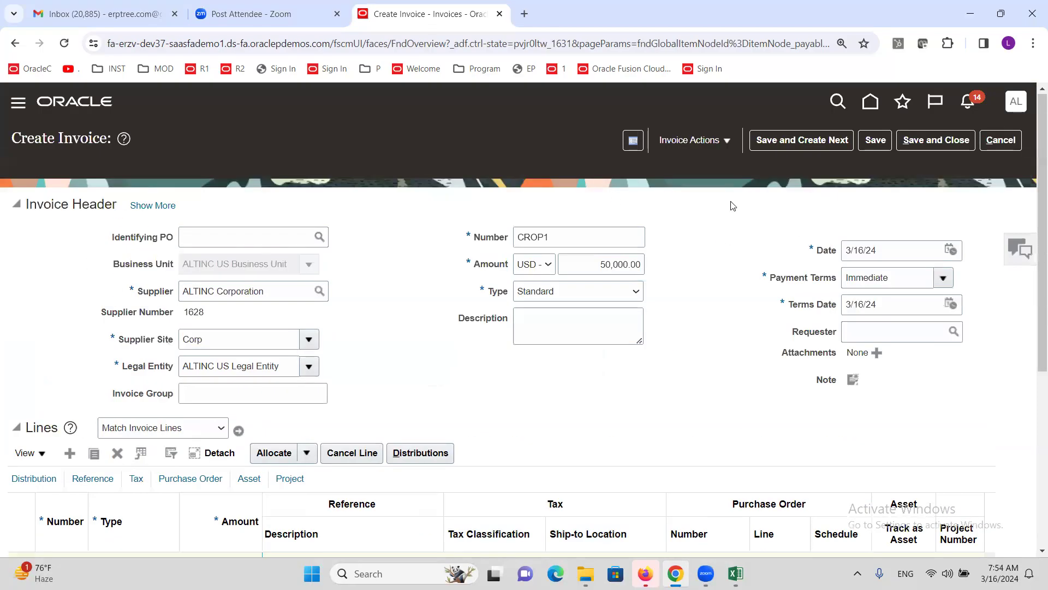
Step: Validate invoice CROP1 and check the Totals show 5,000.00 tax and a 55,000.00 total
left_click(729, 143)
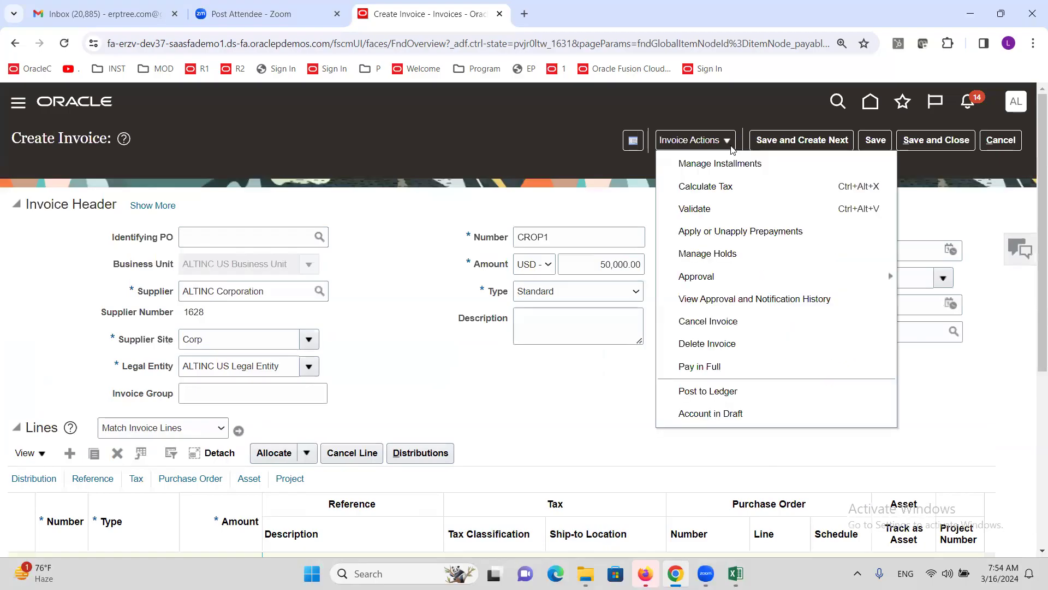
left_click(718, 211)
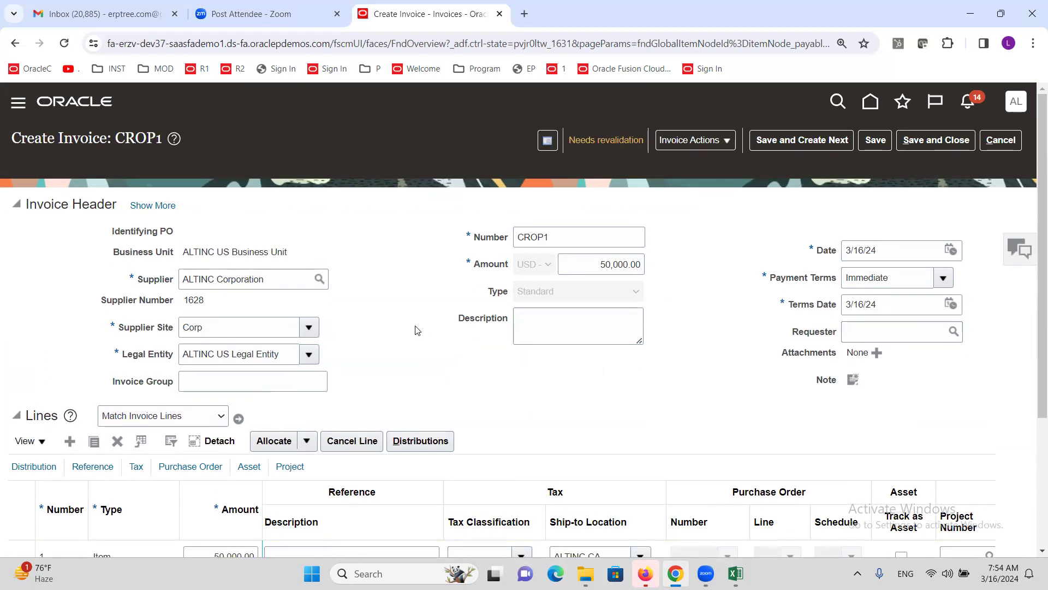
scroll(415, 326, "down", 3)
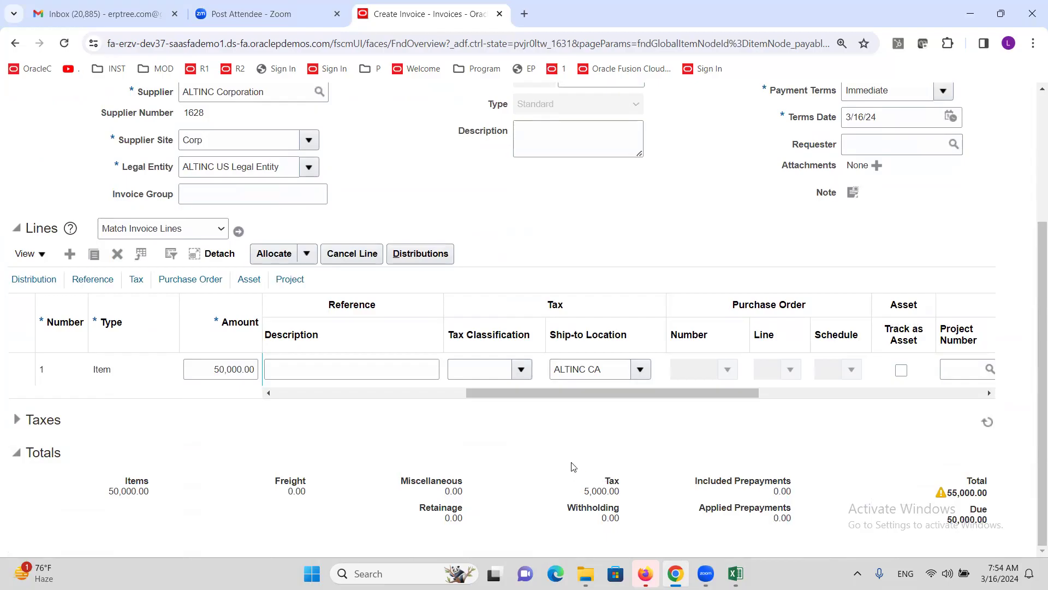
scroll(600, 480, "up", 4)
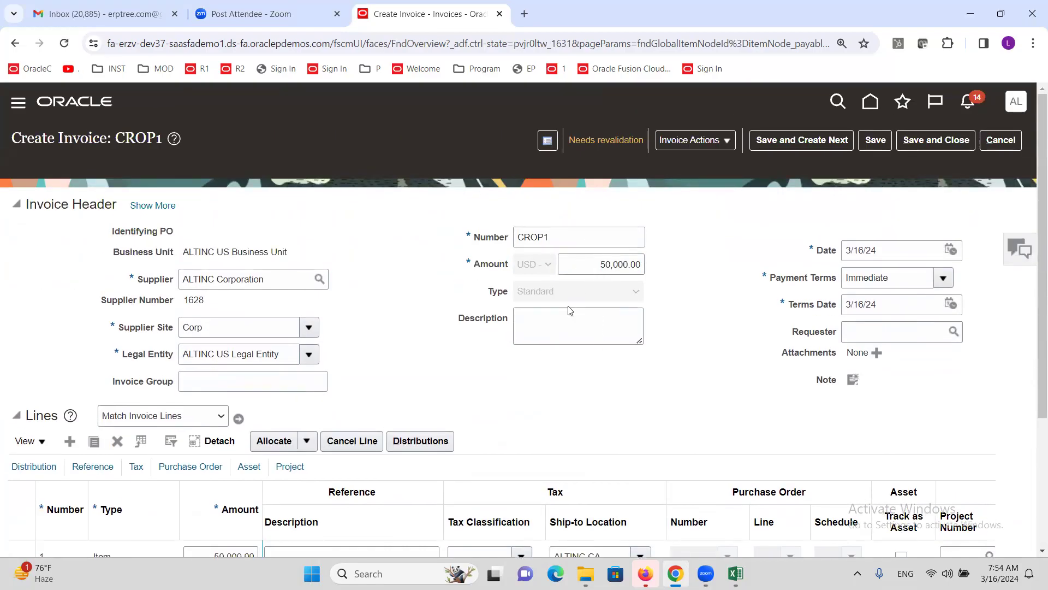
scroll(570, 310, "down", 3)
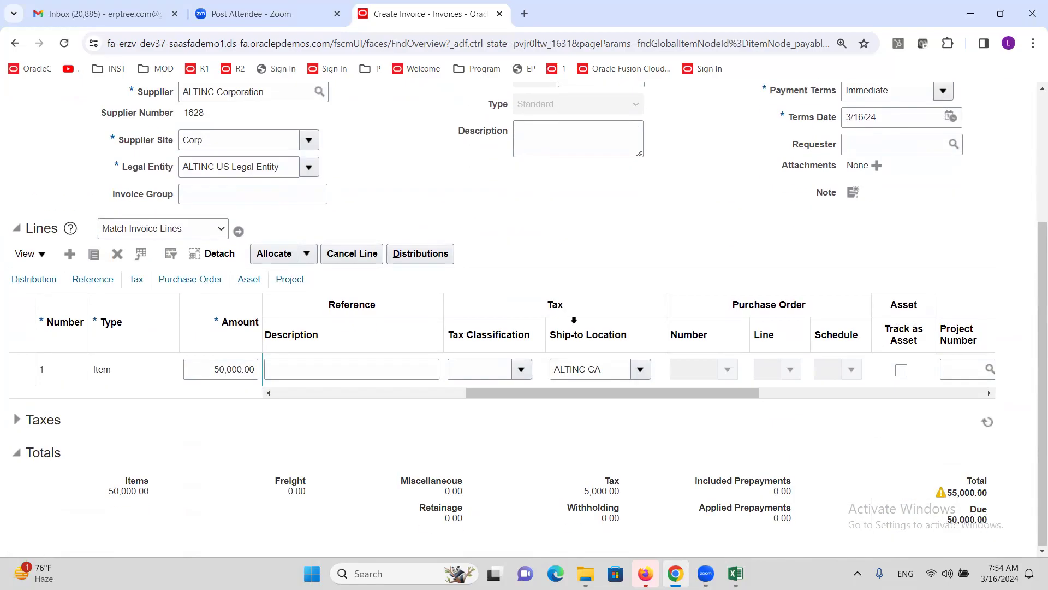
double_click(598, 488)
scroll(693, 327, "up", 3)
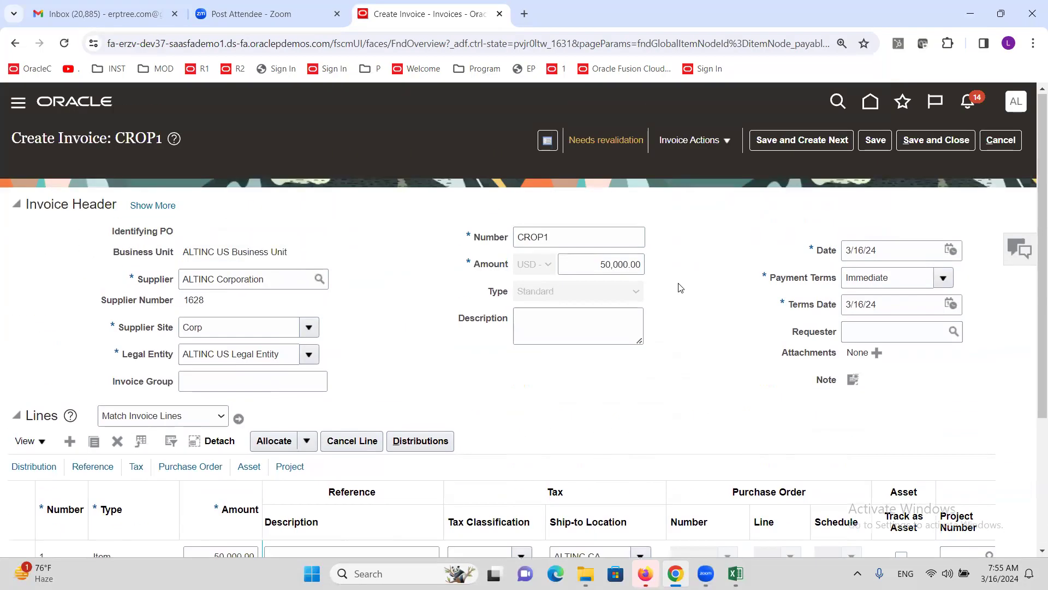
Step: Change the header amount to 55,000.00 and revalidate invoice CROP1 so it shows Validated
left_click(611, 266)
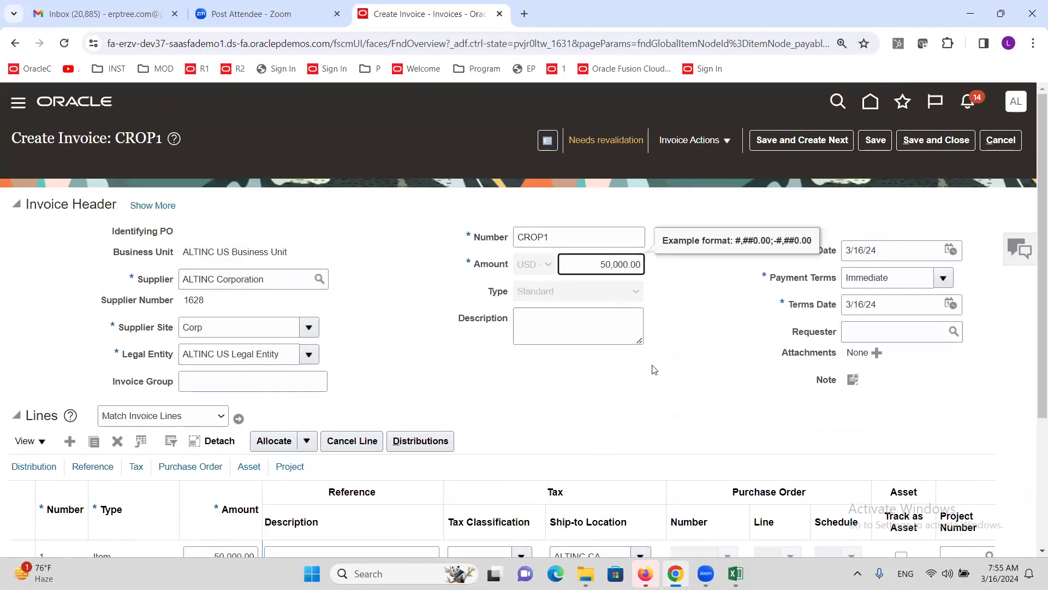
key("BackSpace")
key("Tab")
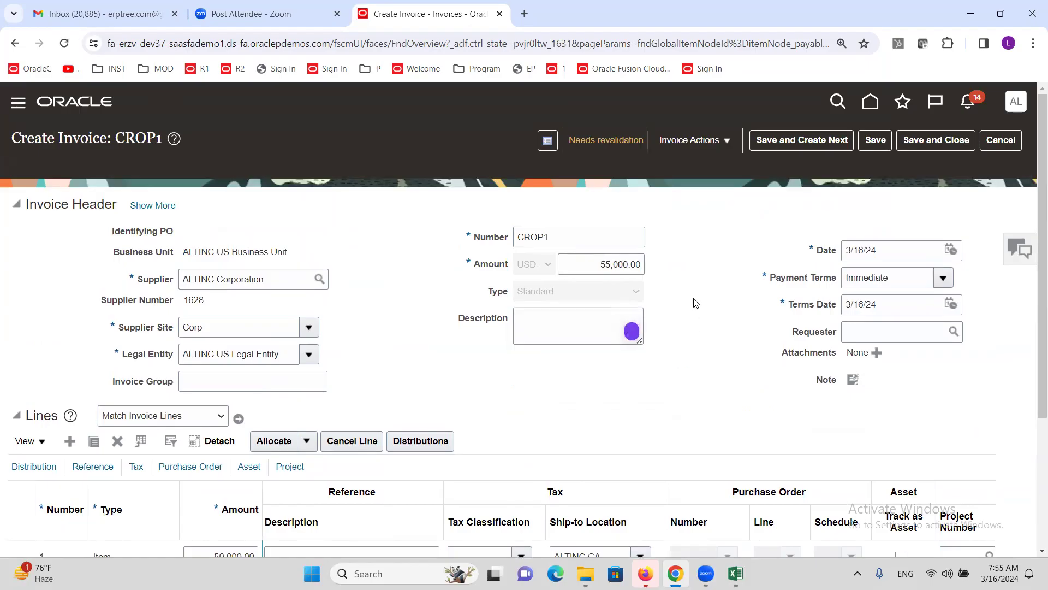
left_click(726, 143)
left_click(719, 208)
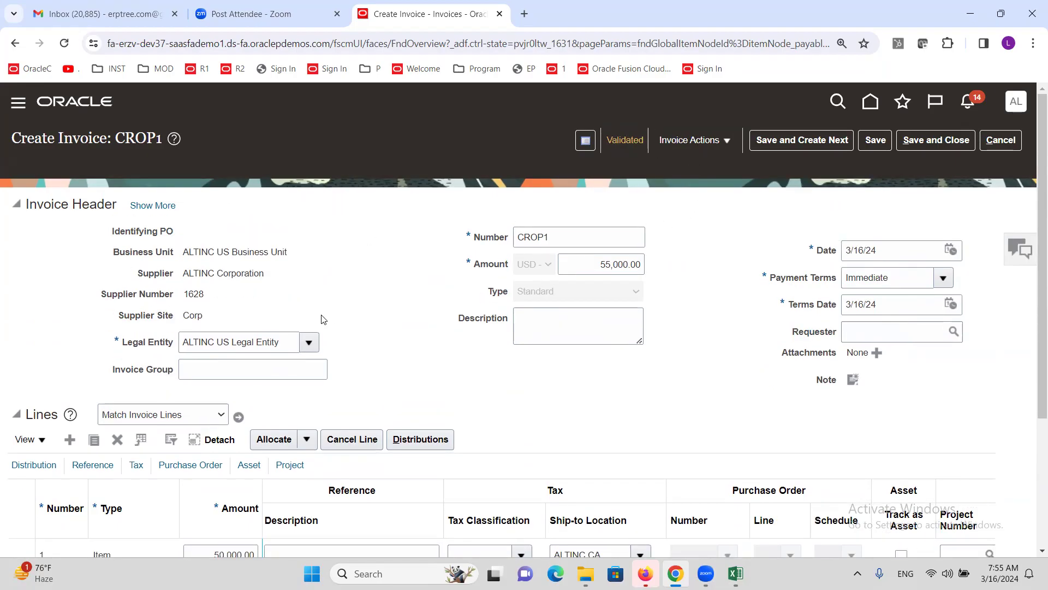
scroll(323, 319, "down", 3)
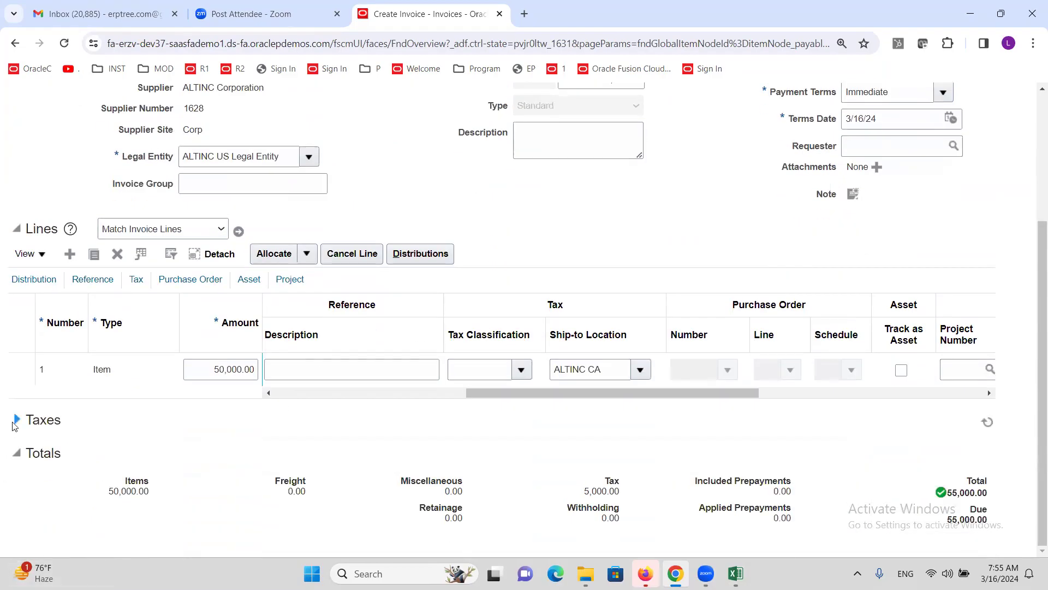
Step: Expand Taxes to review the ALTINC@10% line at rate 10 for 5,000.00 under ALTINC US TAX REGIME
left_click(16, 420)
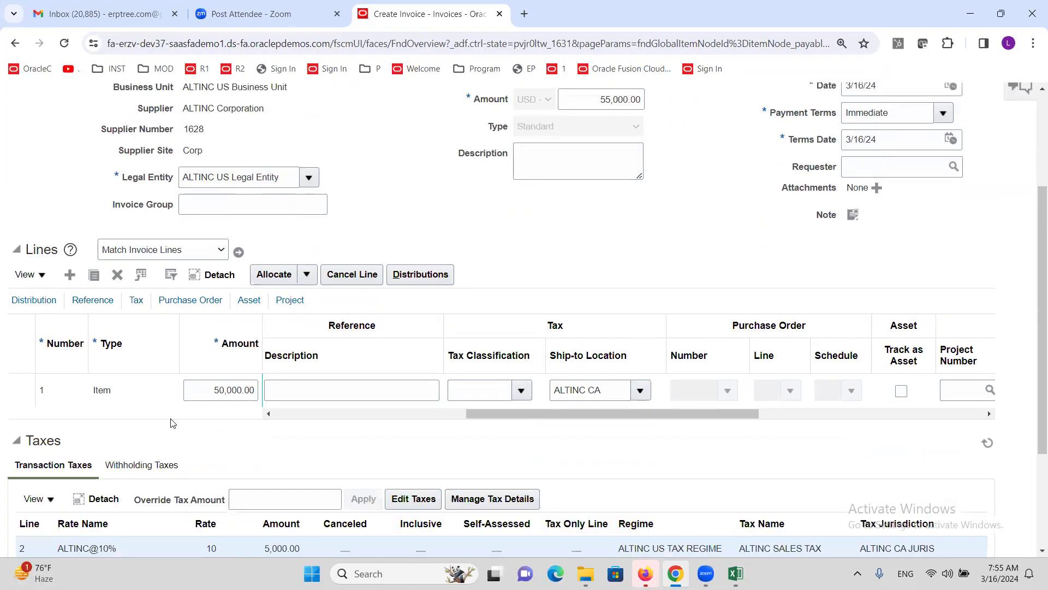
scroll(184, 429, "down", 3)
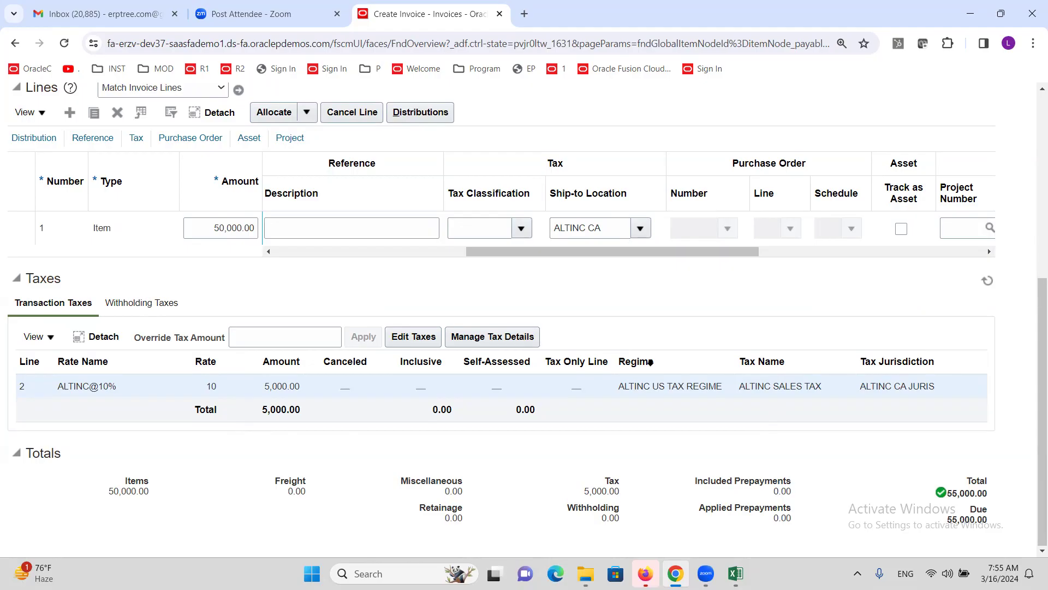
scroll(650, 361, "up", 6)
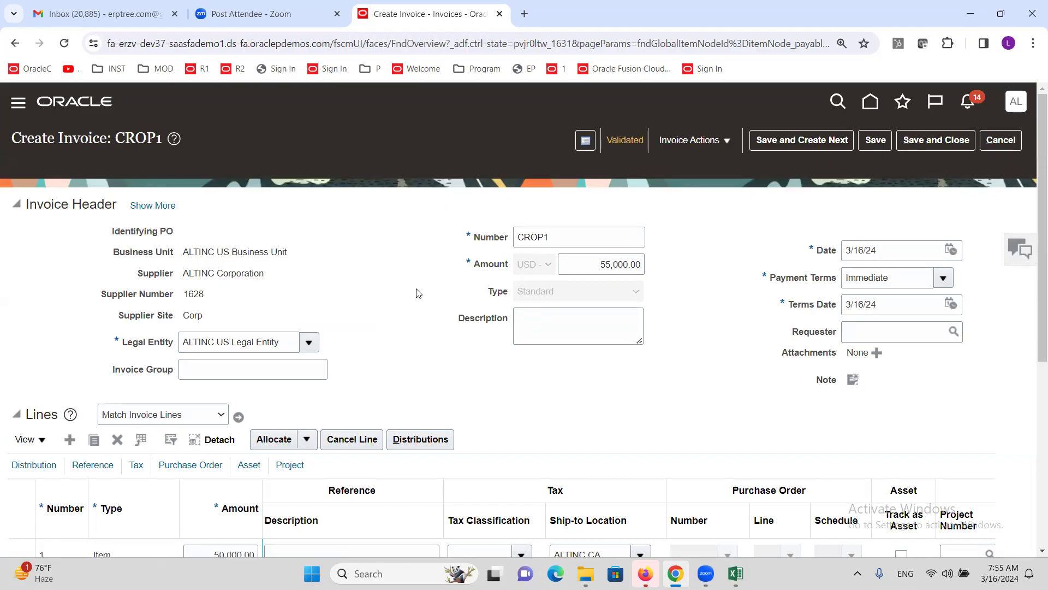
Step: Look through line 1's tax classification list without choosing, then cancel back to the Invoices workbench
scroll(418, 294, "down", 3)
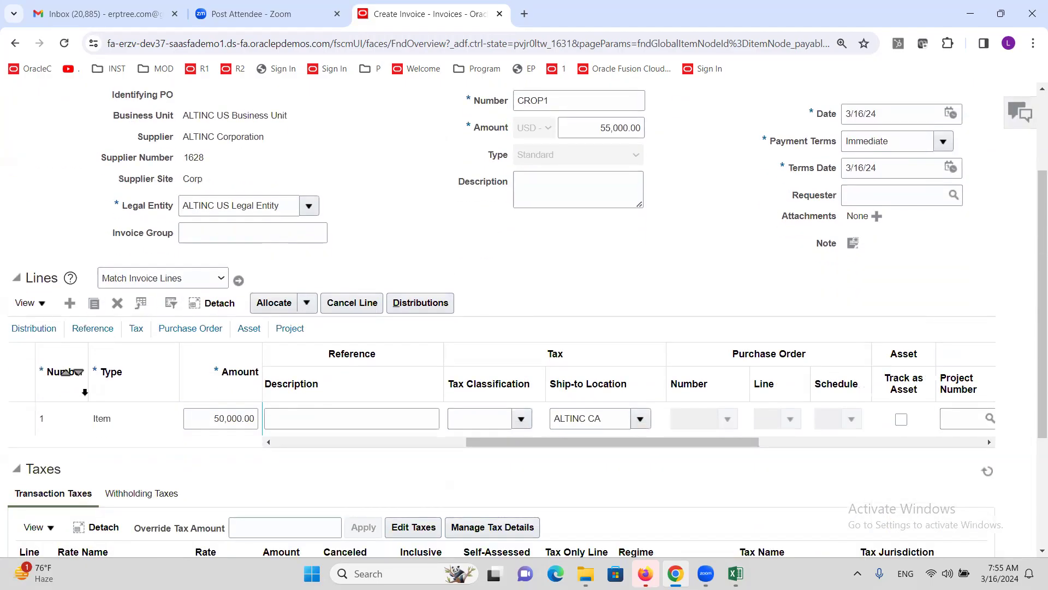
left_click(521, 419)
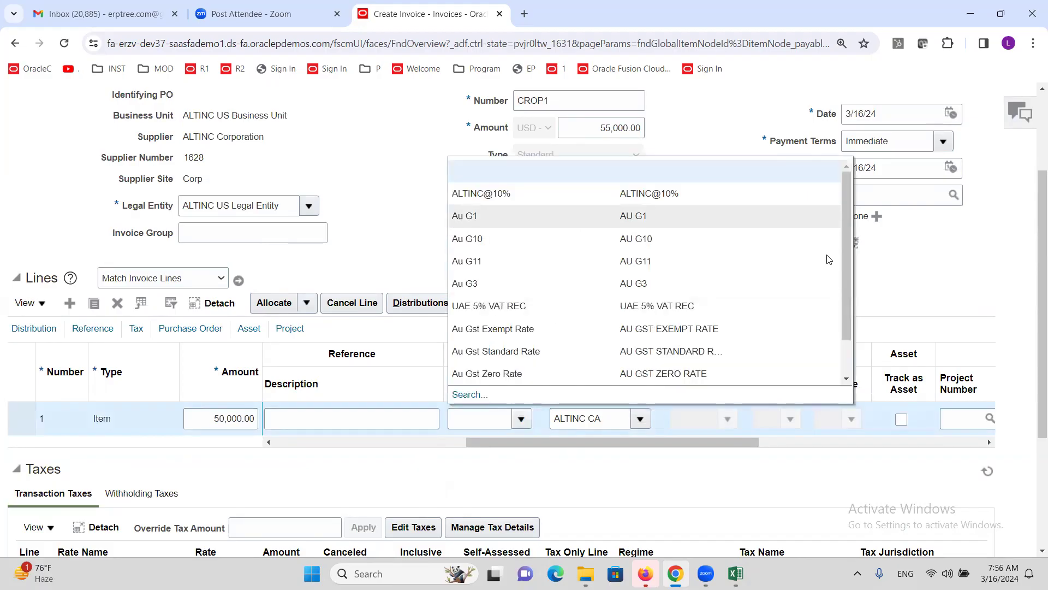
left_click(975, 282)
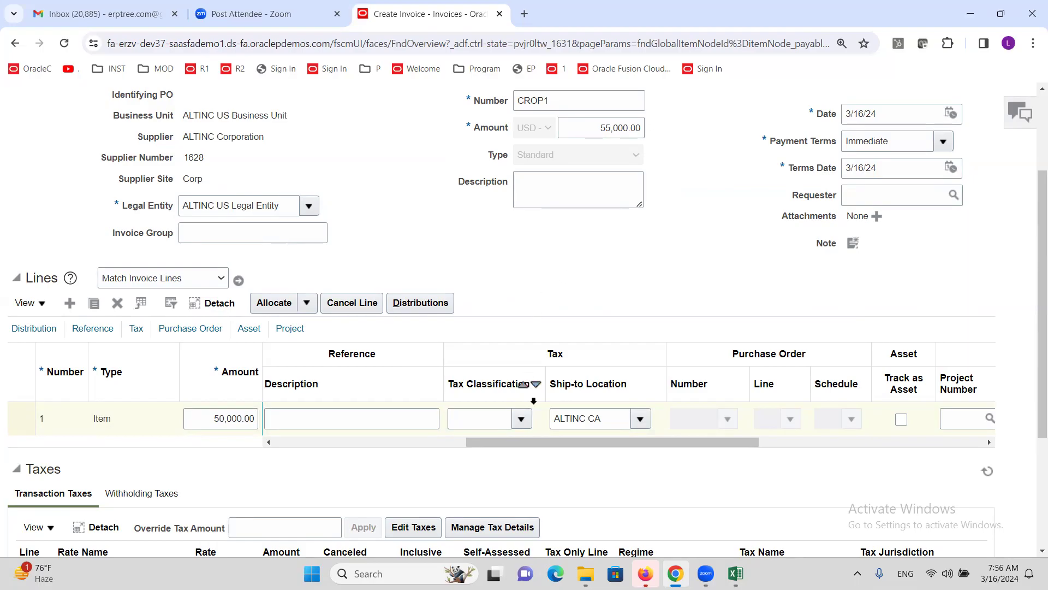
left_click(521, 418)
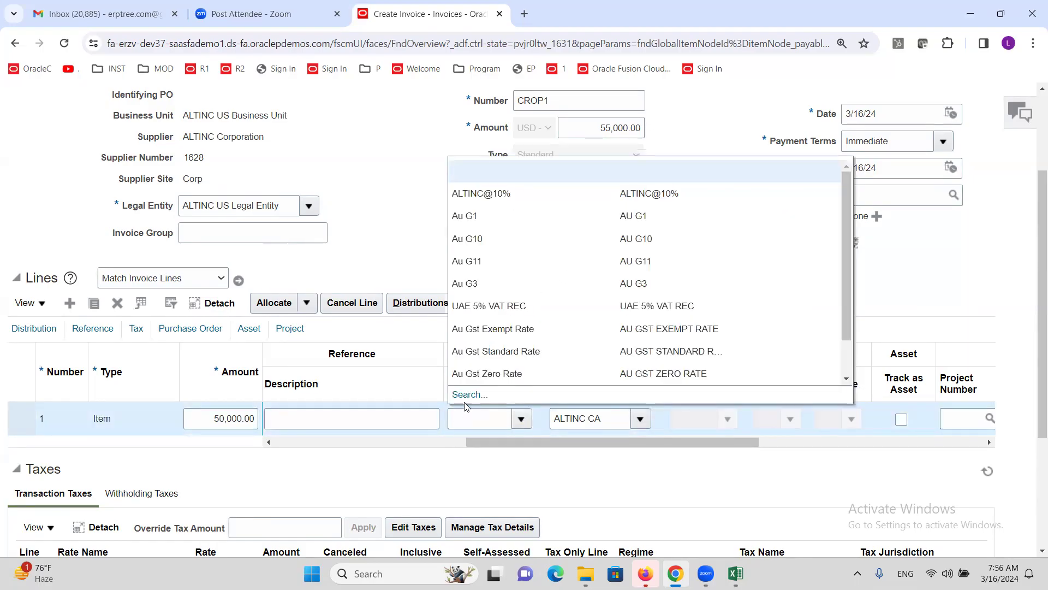
left_click(919, 284)
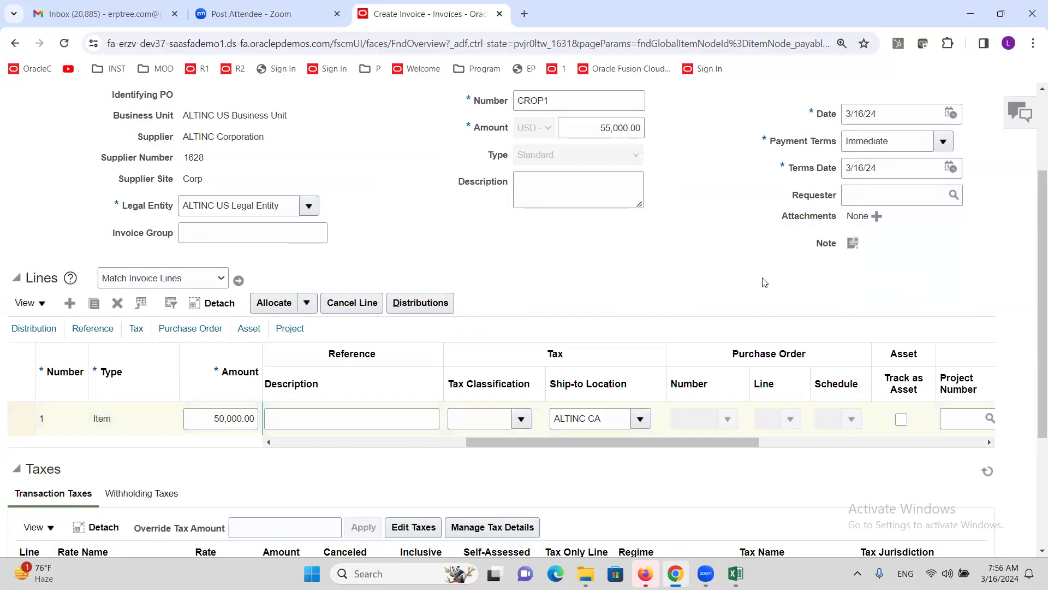
left_click(519, 419)
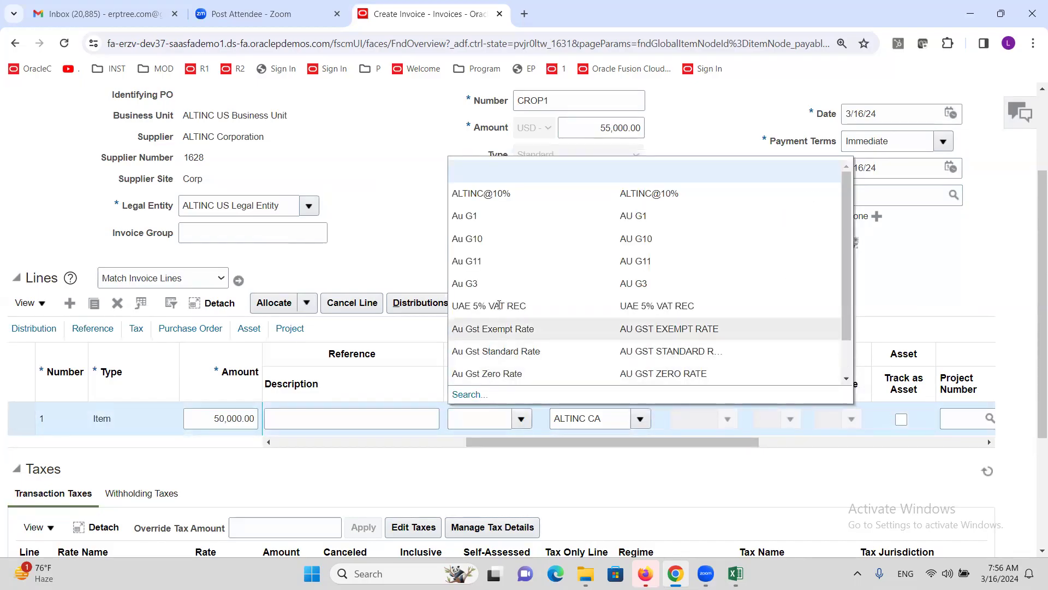
left_click(873, 364)
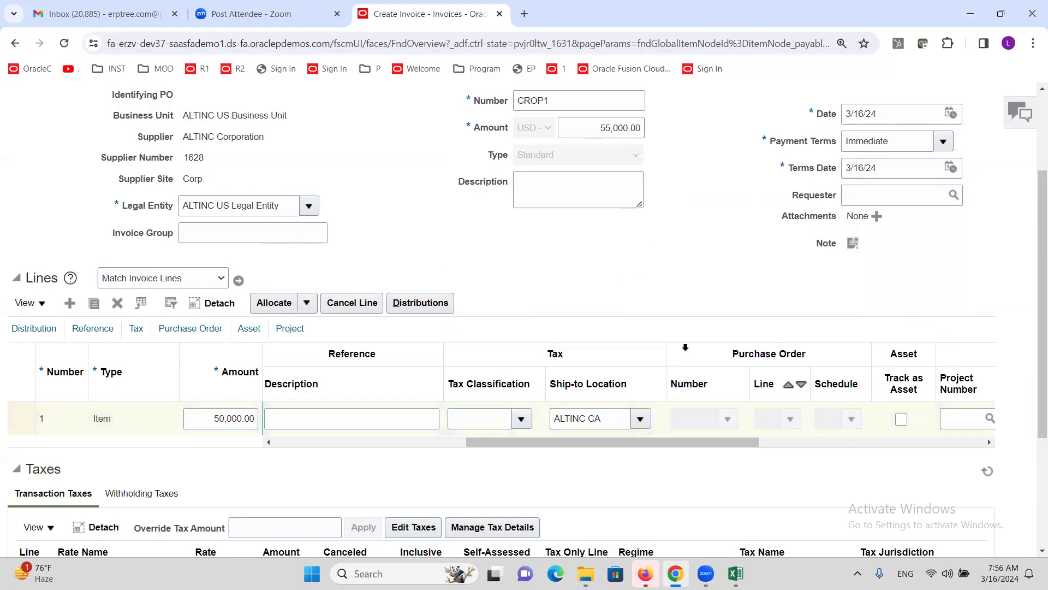
scroll(950, 256, "up", 3)
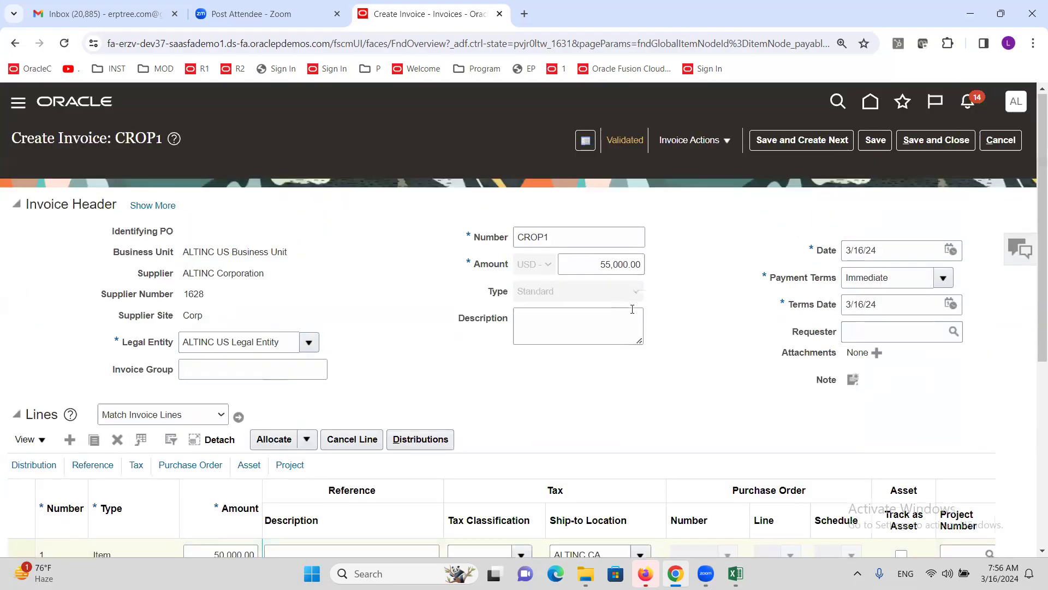
left_click(1000, 139)
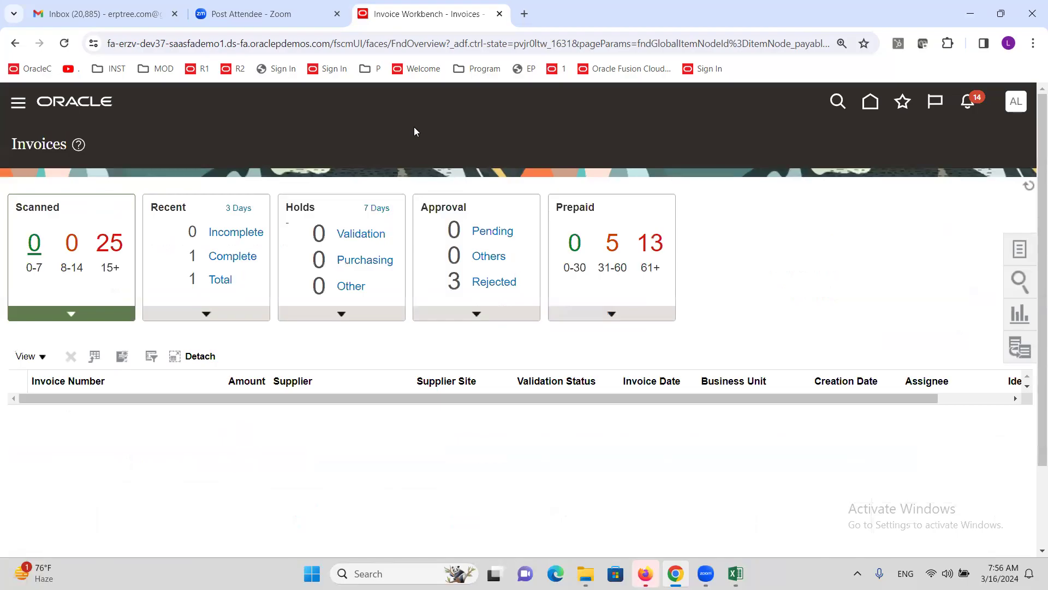
left_click(735, 573)
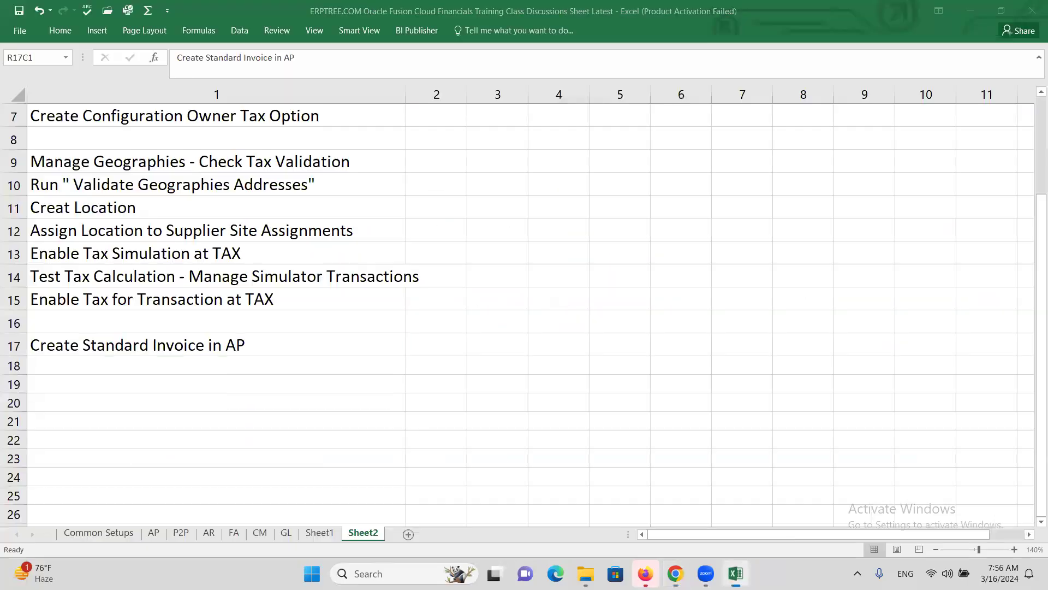
scroll(124, 269, "up", 2)
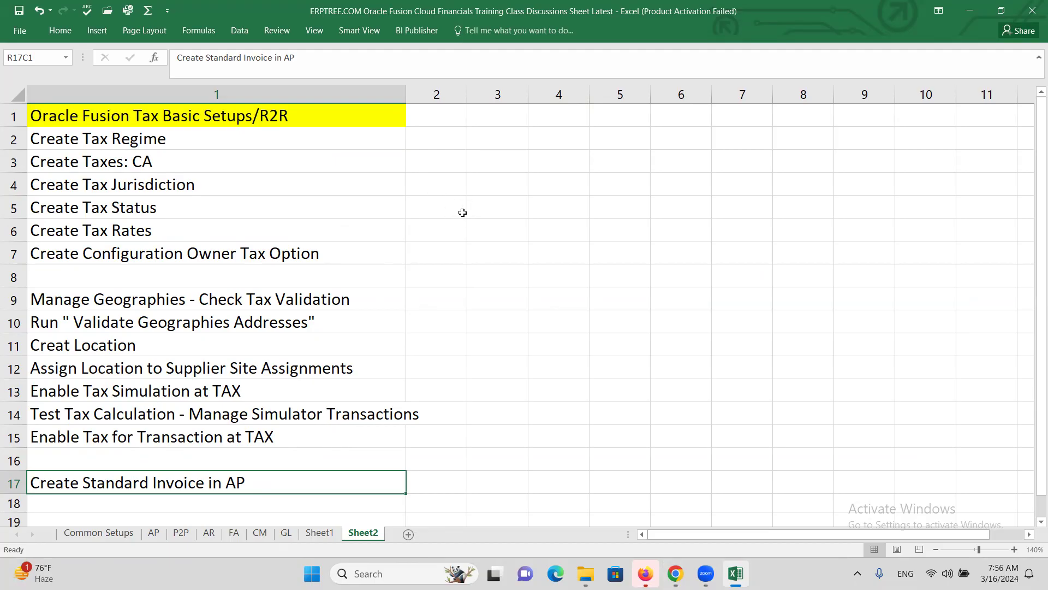
left_click(156, 143)
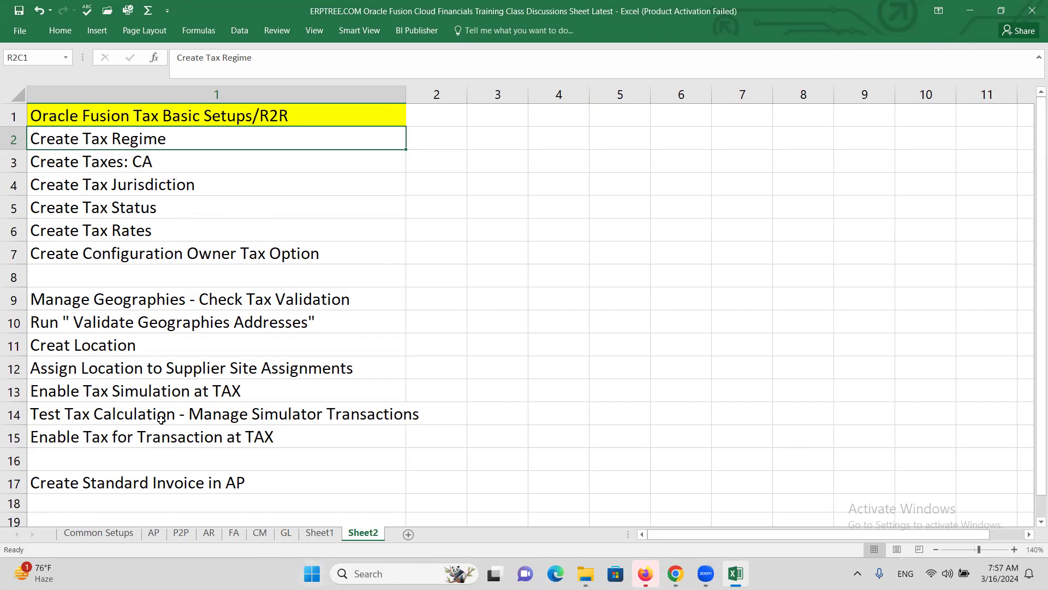
left_click(110, 434)
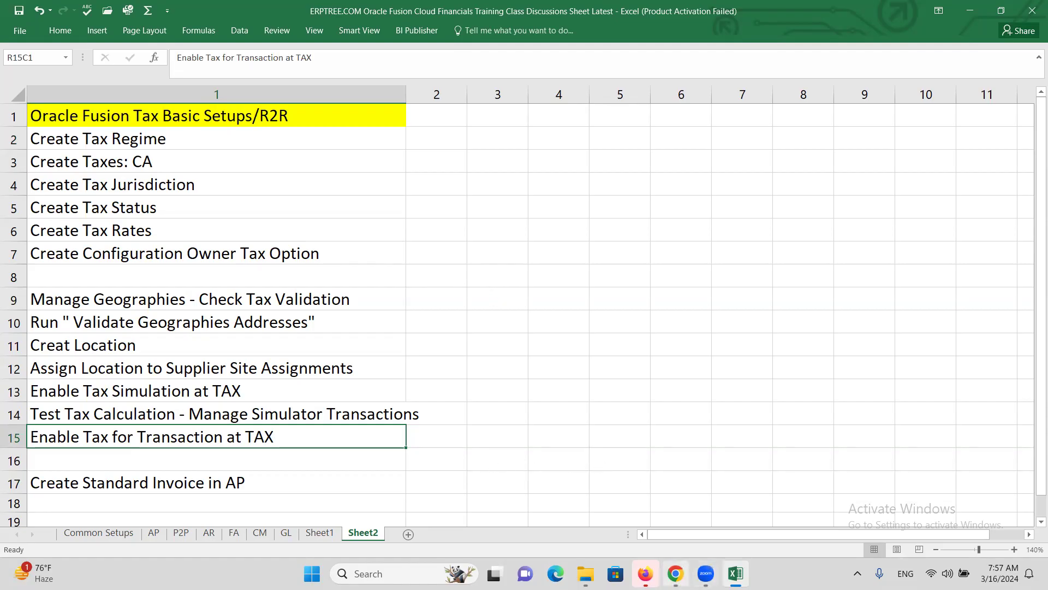
mouse_move(676, 570)
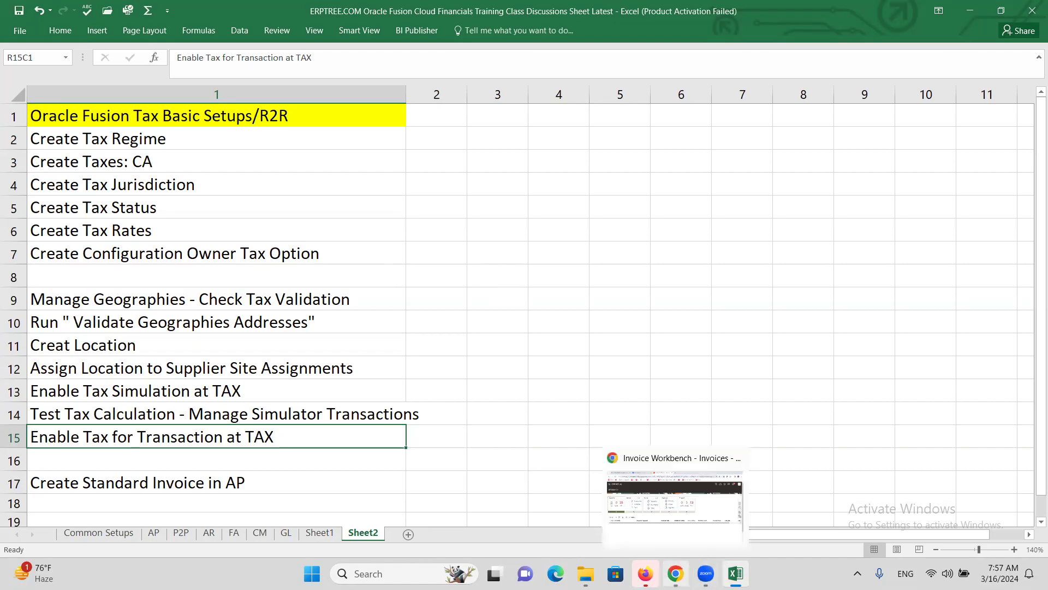
left_click(683, 545)
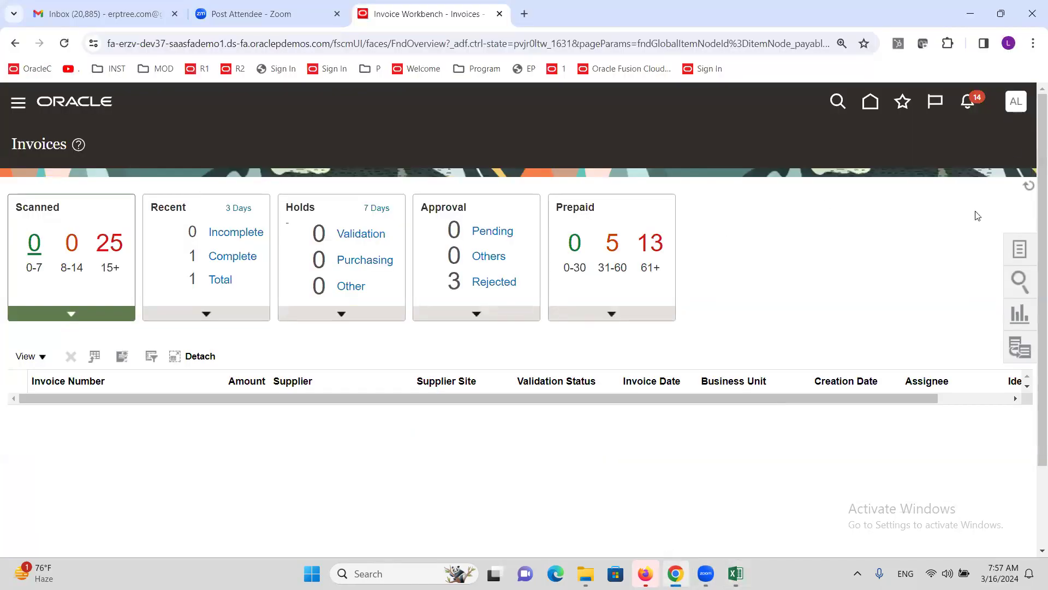
Step: In Setup and Maintenance, search tasks for 'Tax Ex' and open Manage Tax Exceptions
left_click(1015, 105)
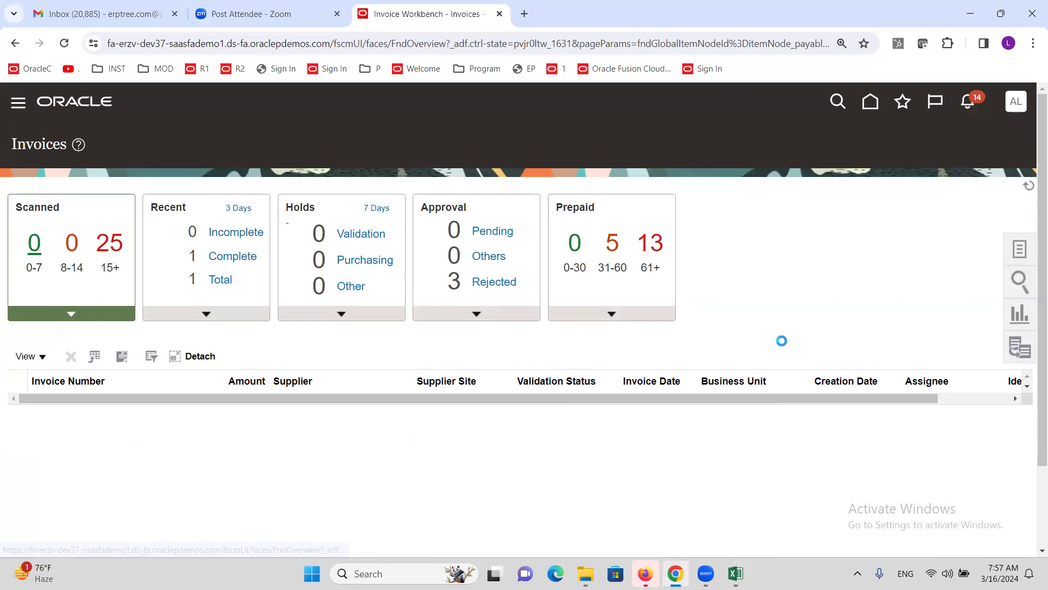
left_click(791, 327)
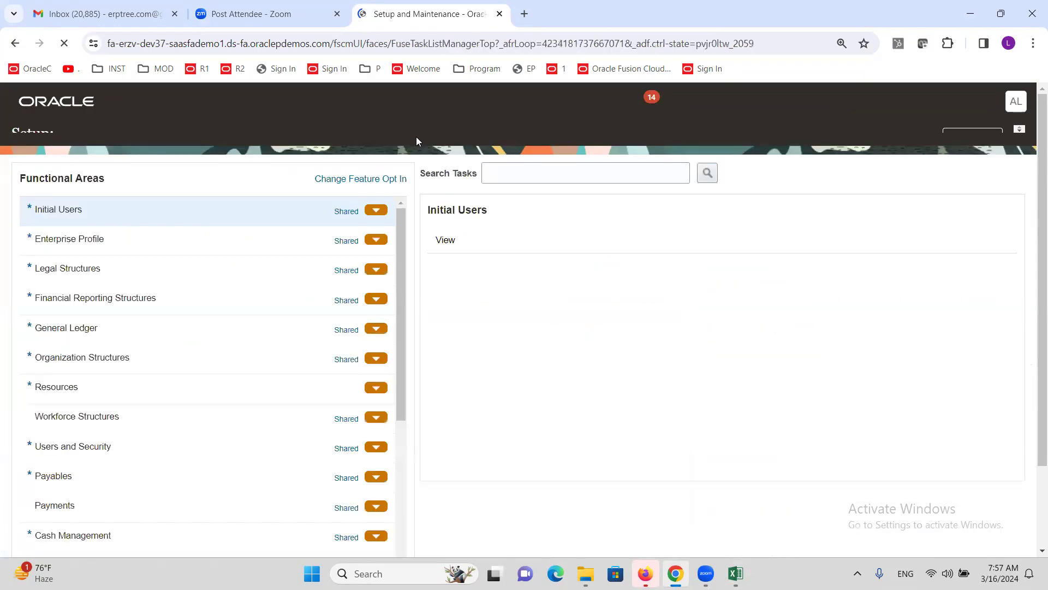
left_click(584, 188)
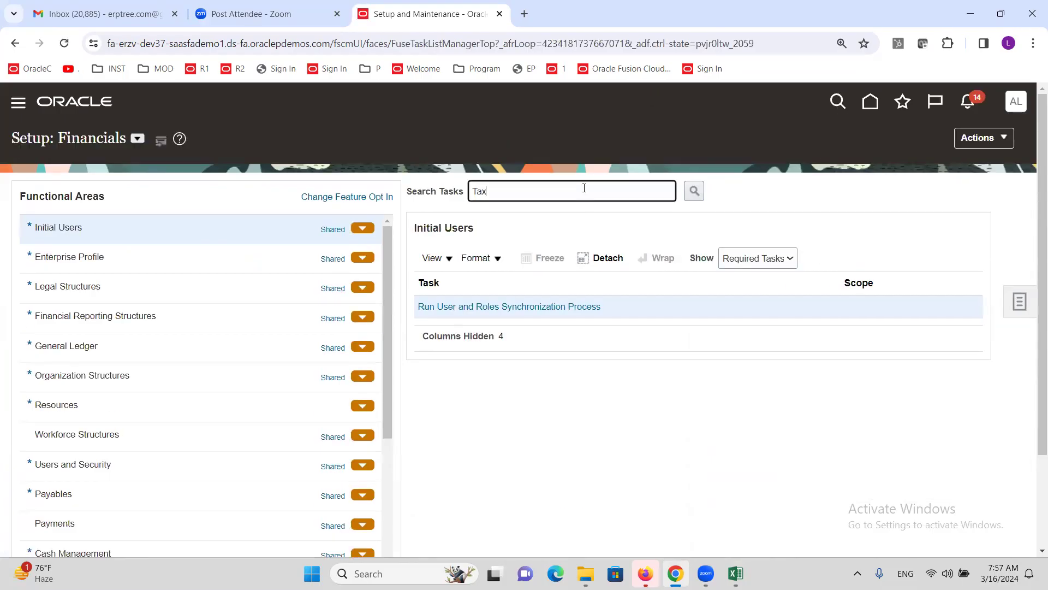
key("Return")
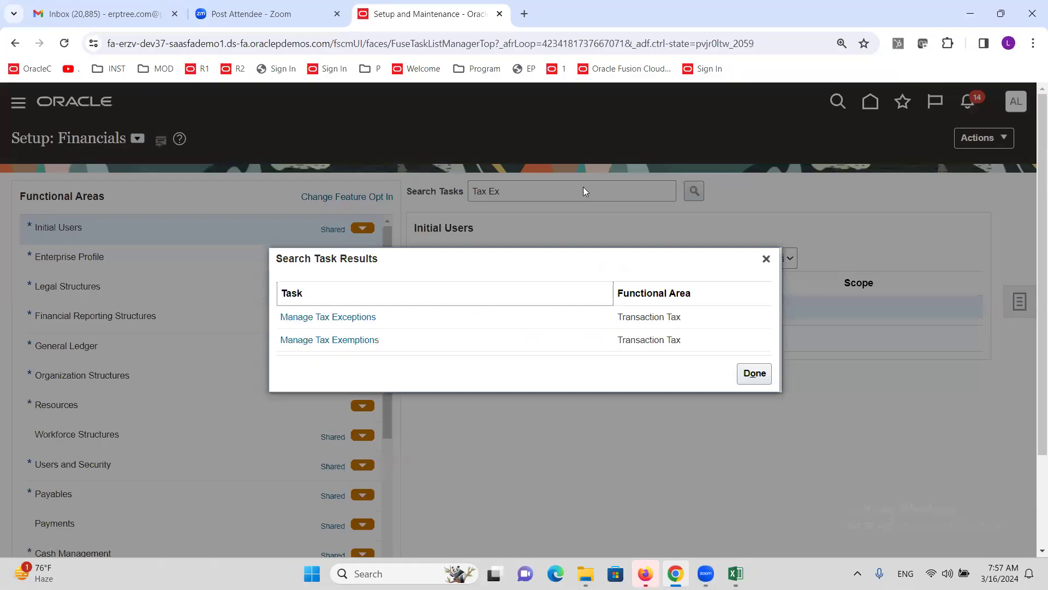
left_click(352, 319)
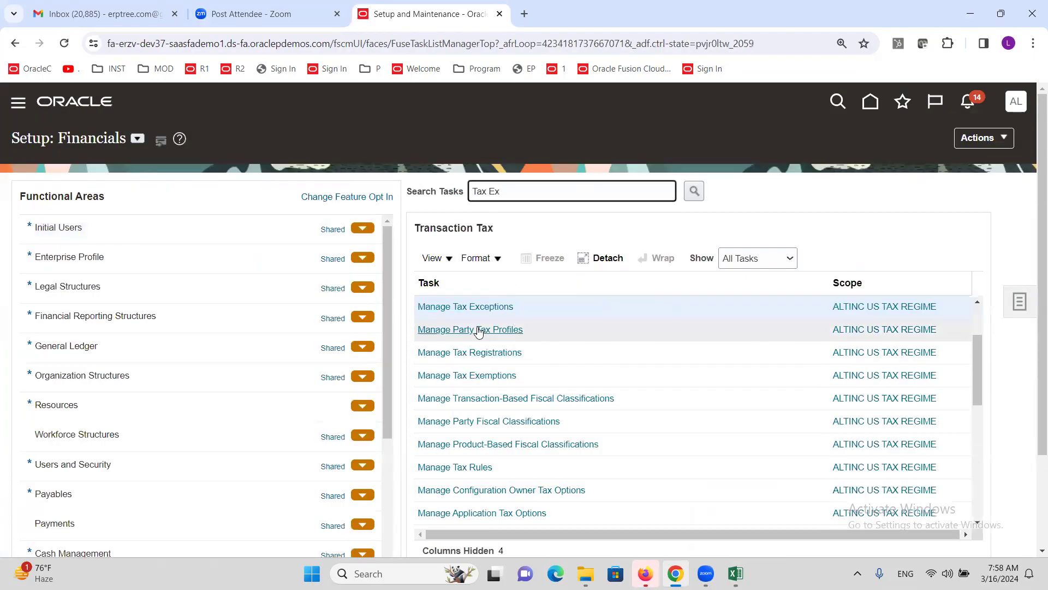
left_click(473, 306)
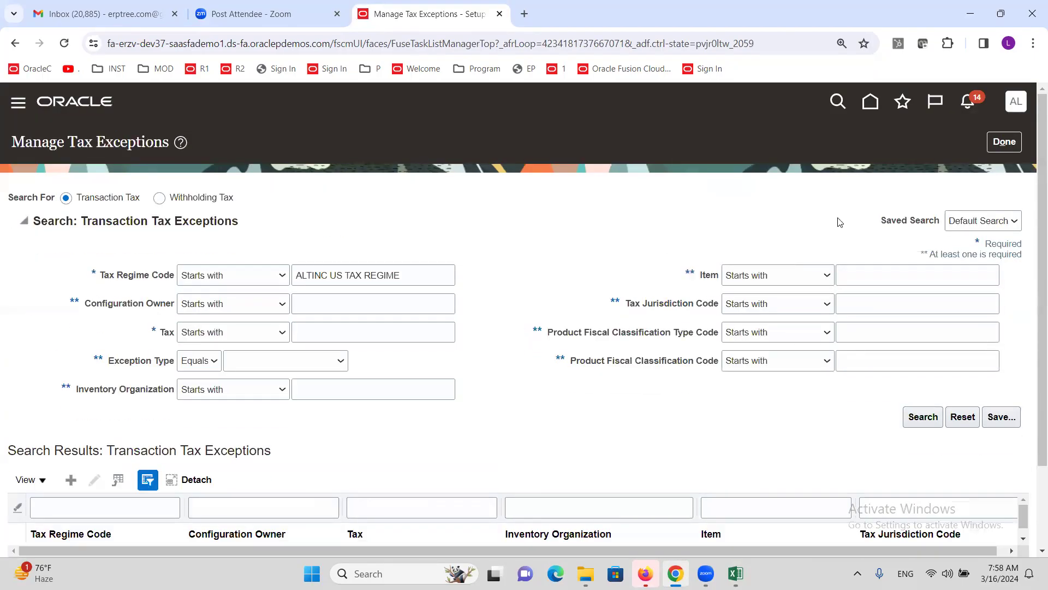
Step: Close Manage Tax Exceptions with Done to return to the Transaction Tax task list
left_click(1019, 142)
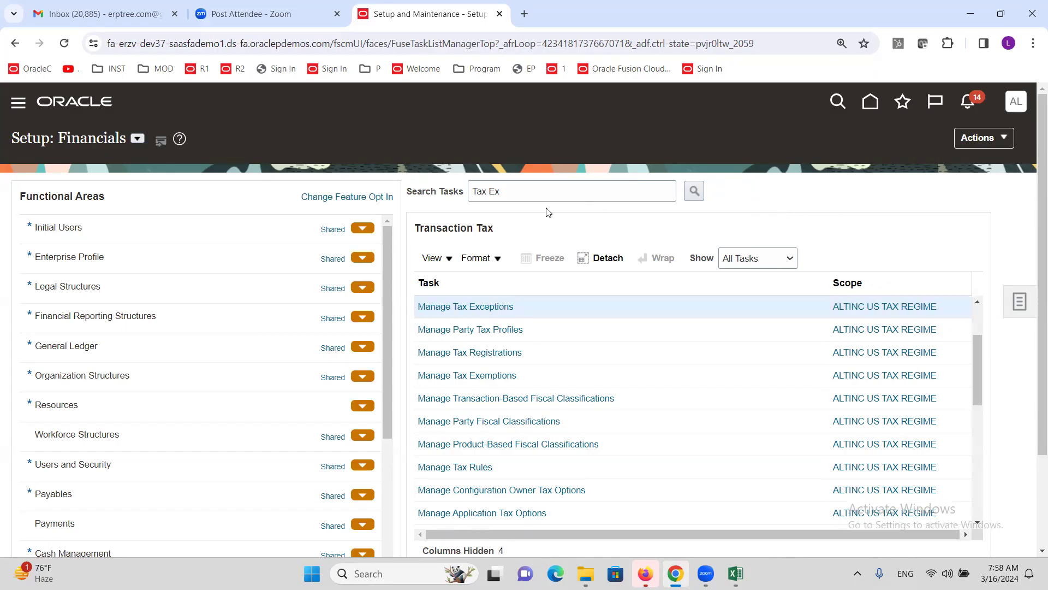
Step: Open Manage Tax Exemptions through a 'Tax Exe' task search, then cancel the new withholding exemption
left_click(522, 194)
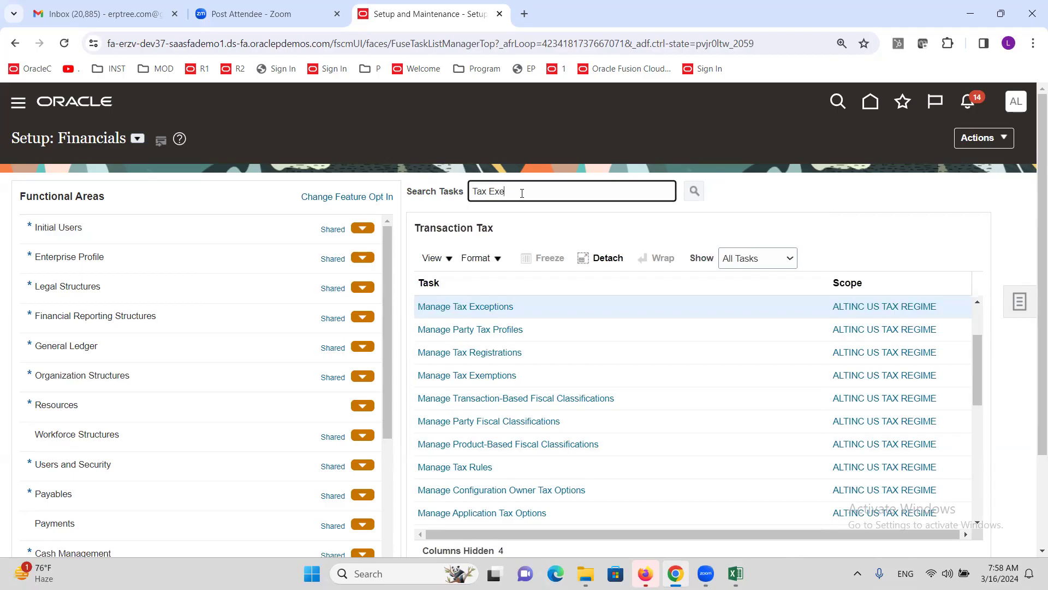
key("Return")
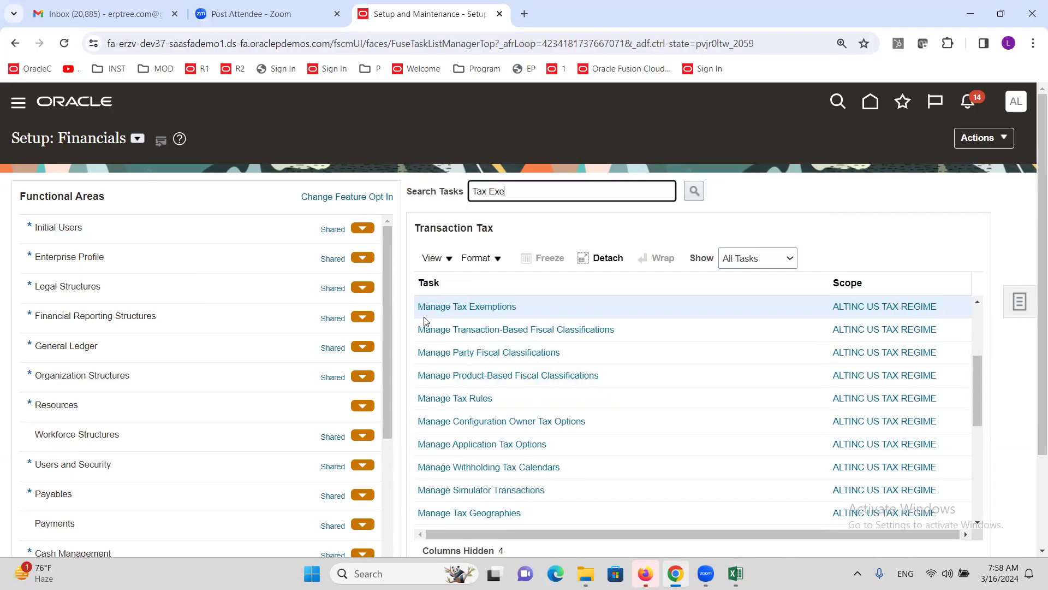
left_click(502, 310)
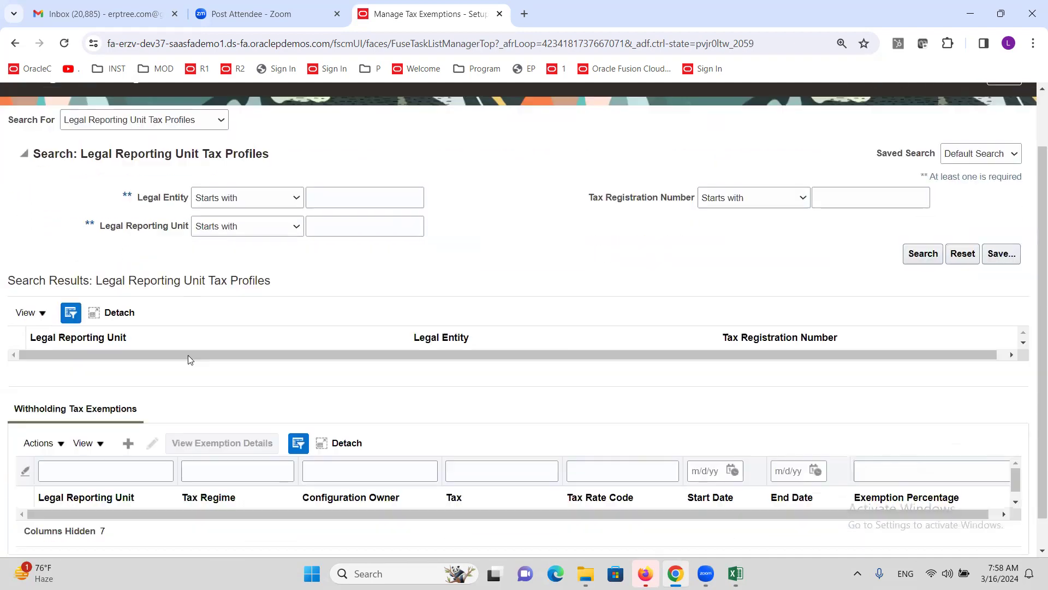
scroll(188, 355, "down", 2)
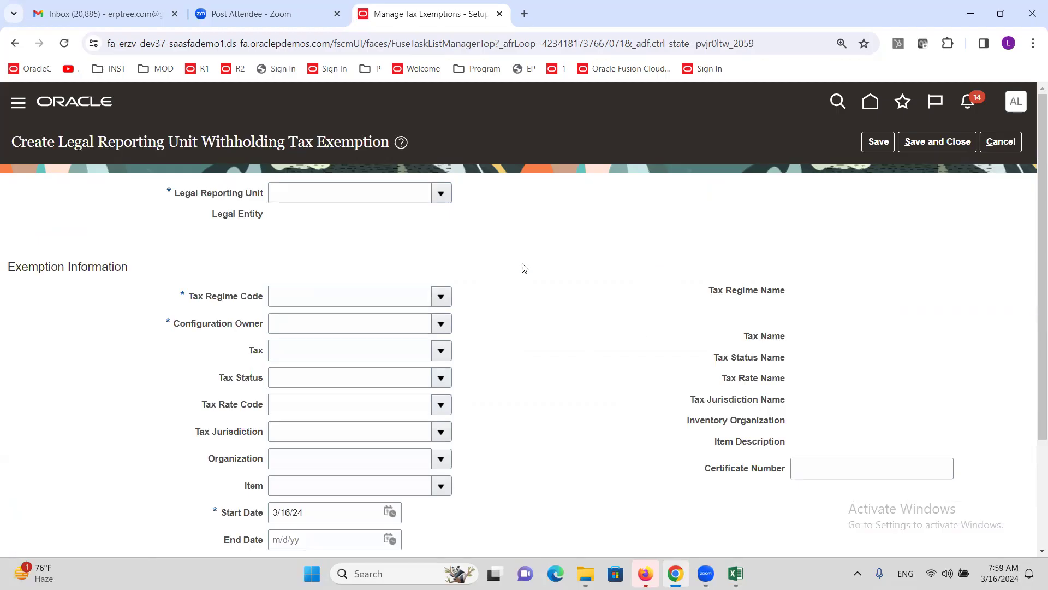
scroll(516, 262, "down", 1)
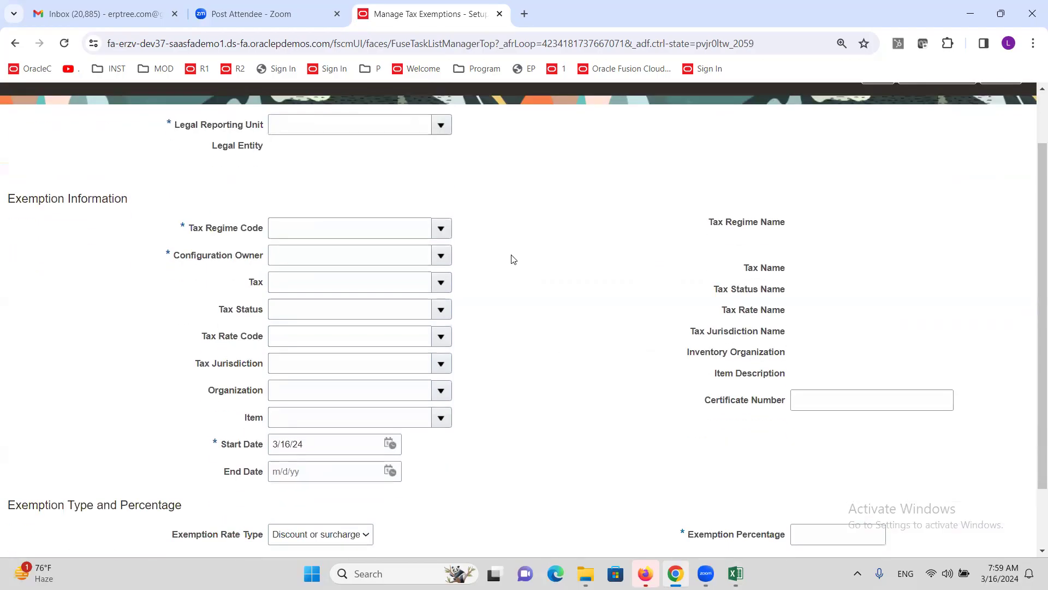
scroll(513, 259, "up", 1)
left_click(1002, 142)
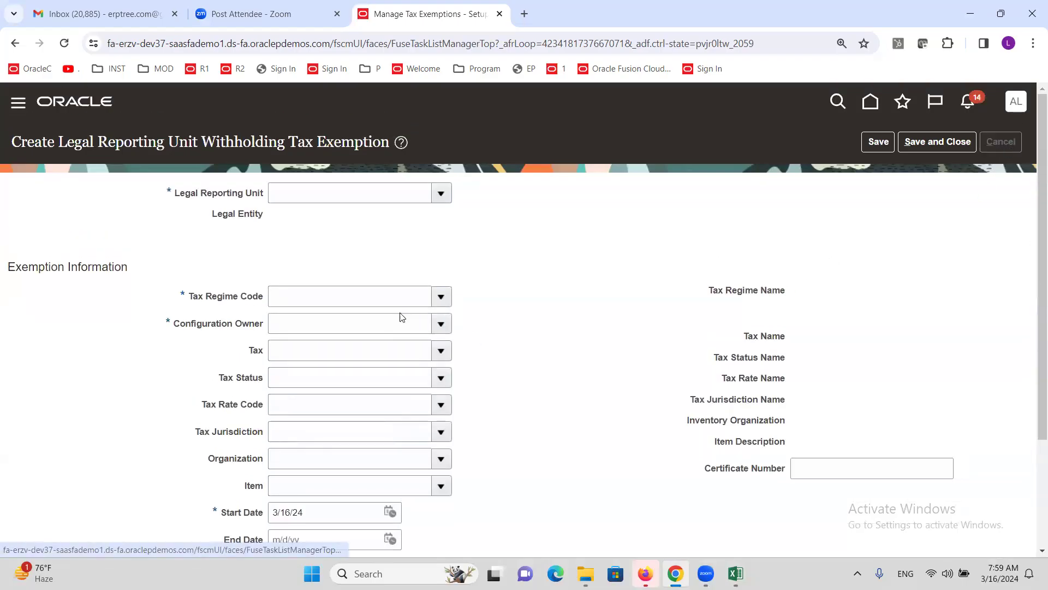
left_click(696, 339)
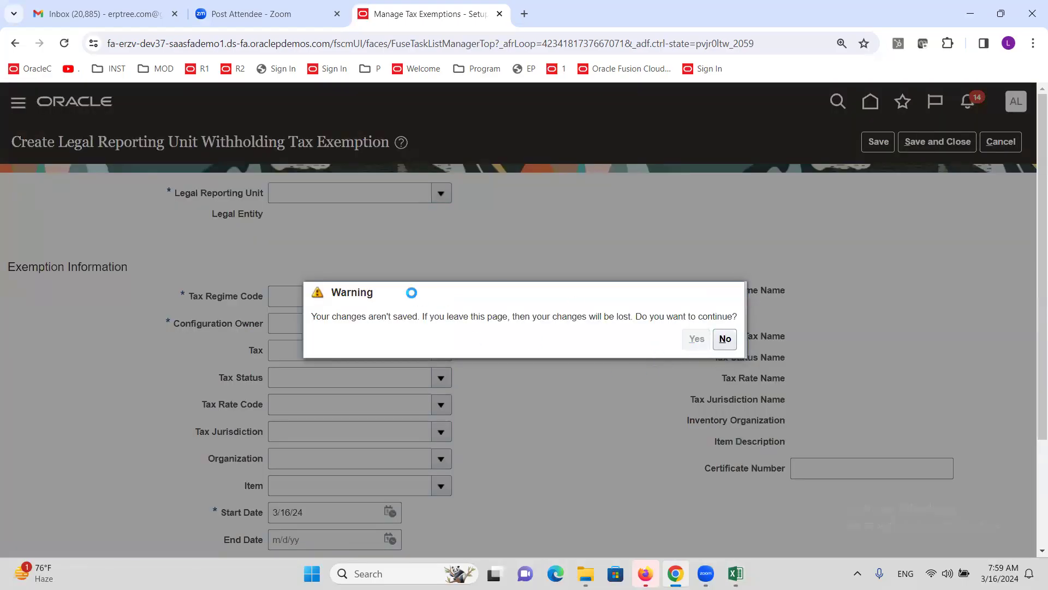
Step: Return to the task list, search for 'tax rule', and open Manage Tax Rules
left_click(1019, 137)
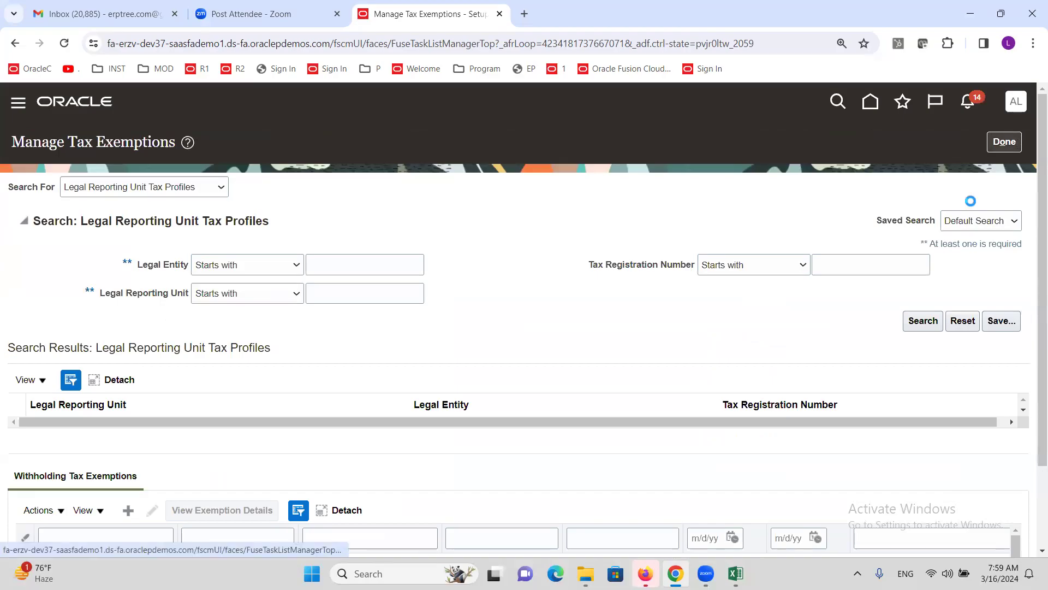
left_click(519, 191)
key("ctrl+a")
type("tax rule")
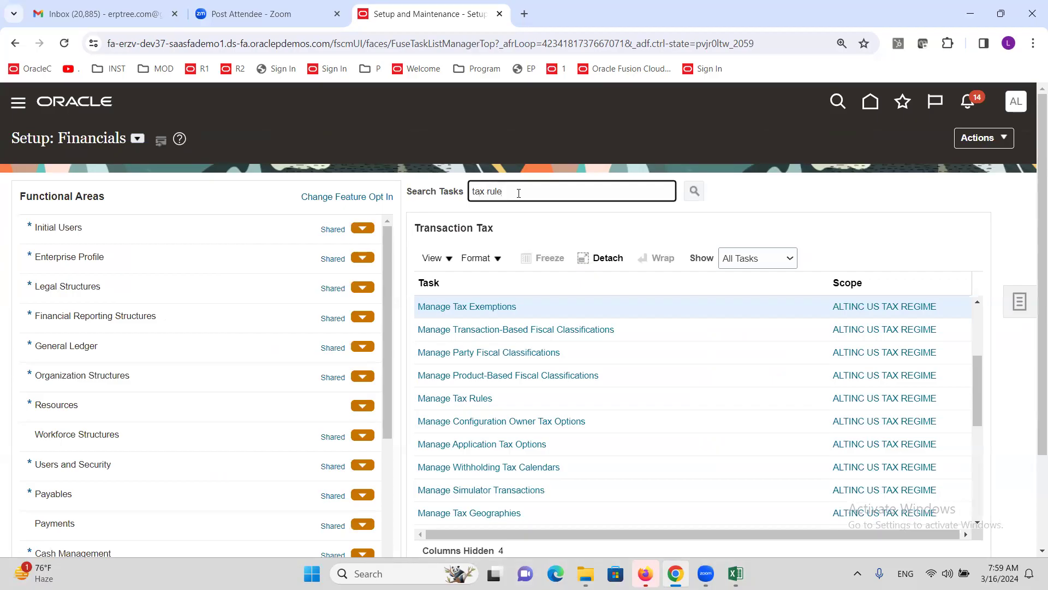
key("Return")
left_click(455, 306)
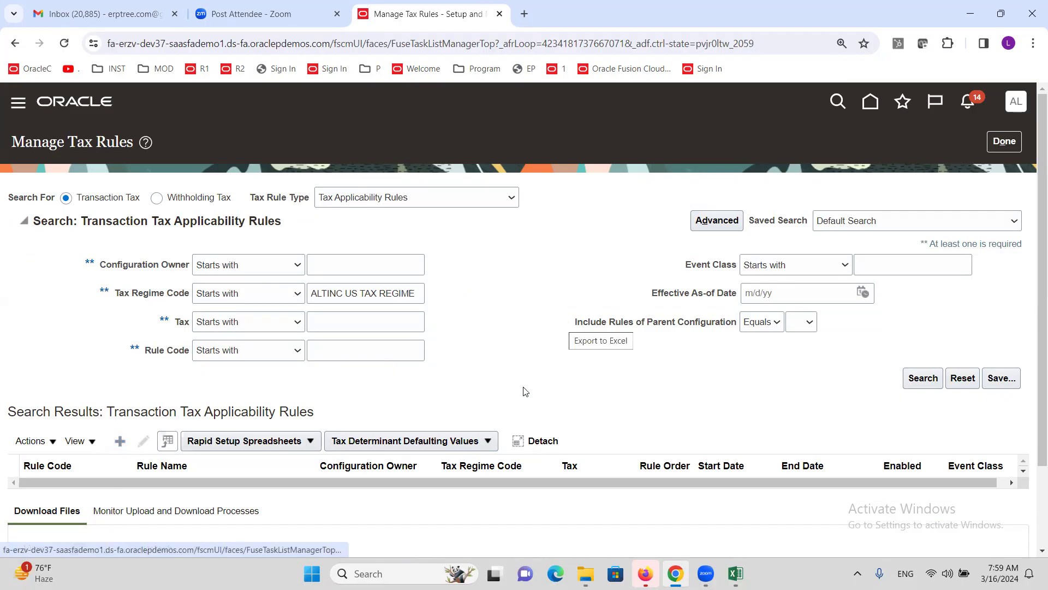
Step: Create a new tax rule with configuration owner ALTINC US Business Unit
left_click(120, 442)
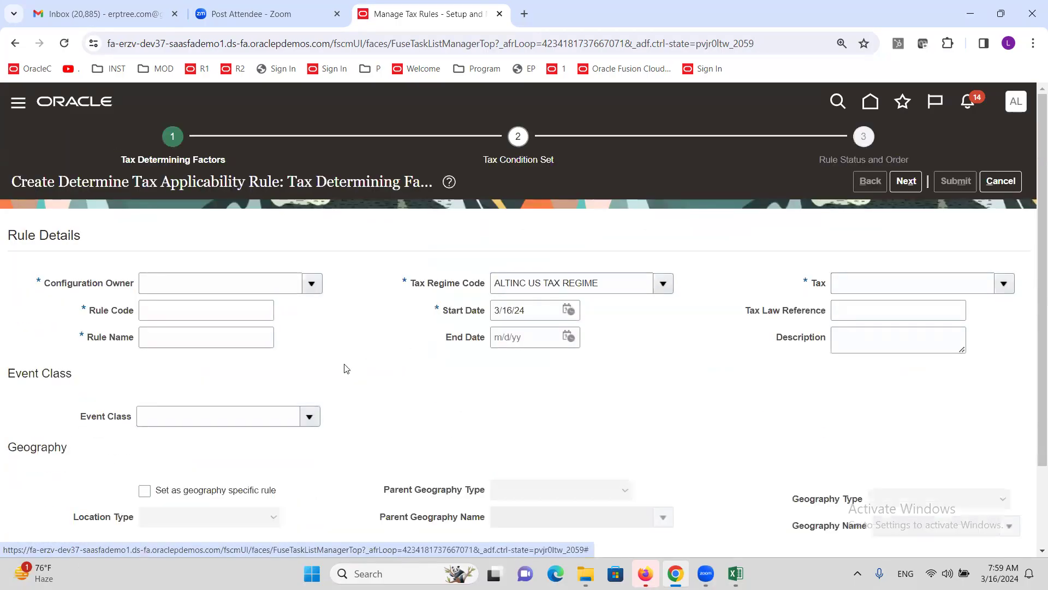
left_click(250, 289)
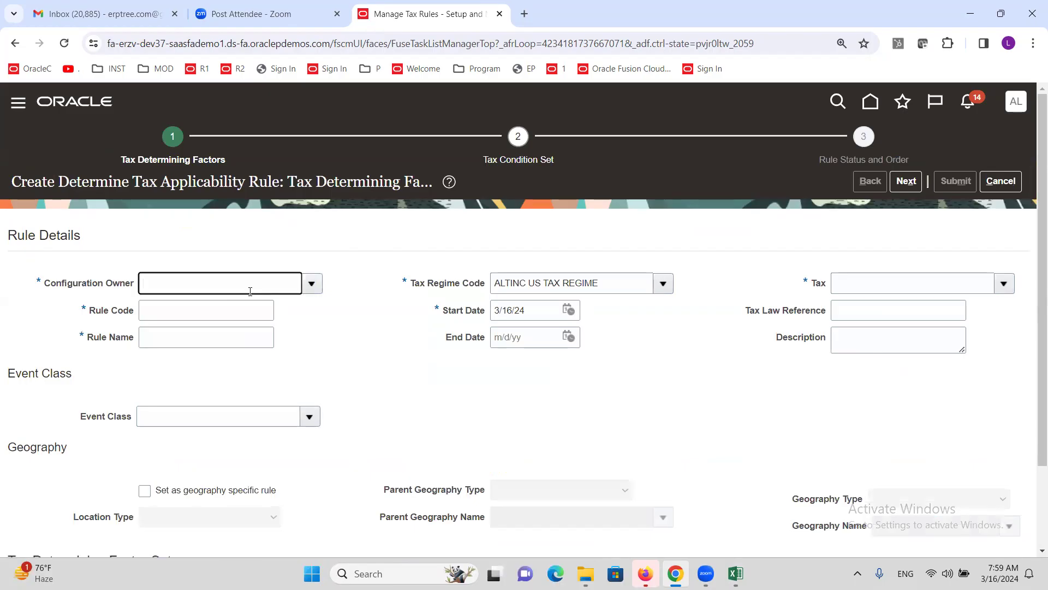
left_click(307, 288)
left_click(264, 279)
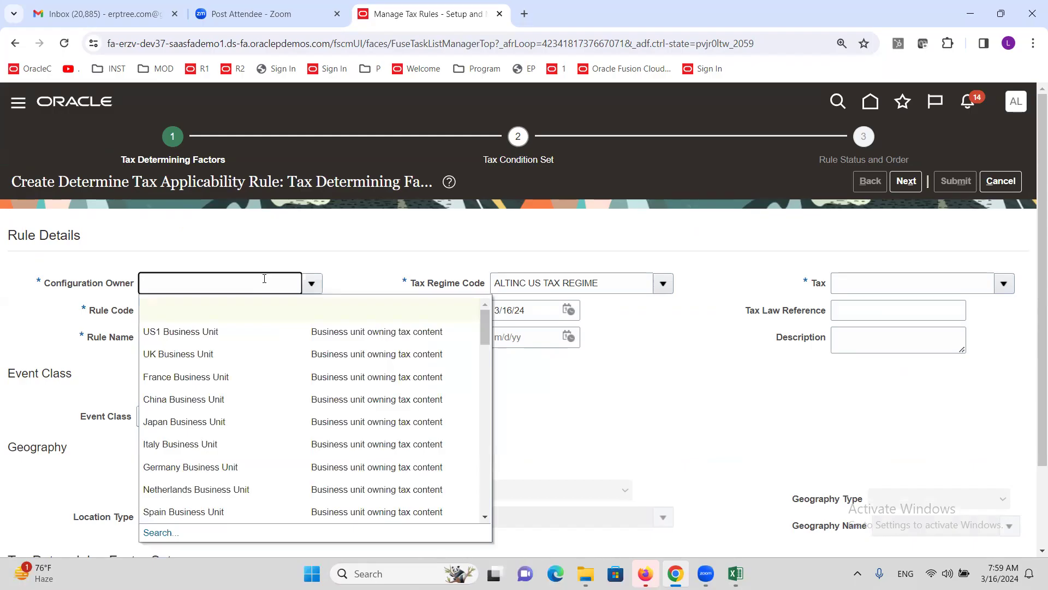
type("altinc")
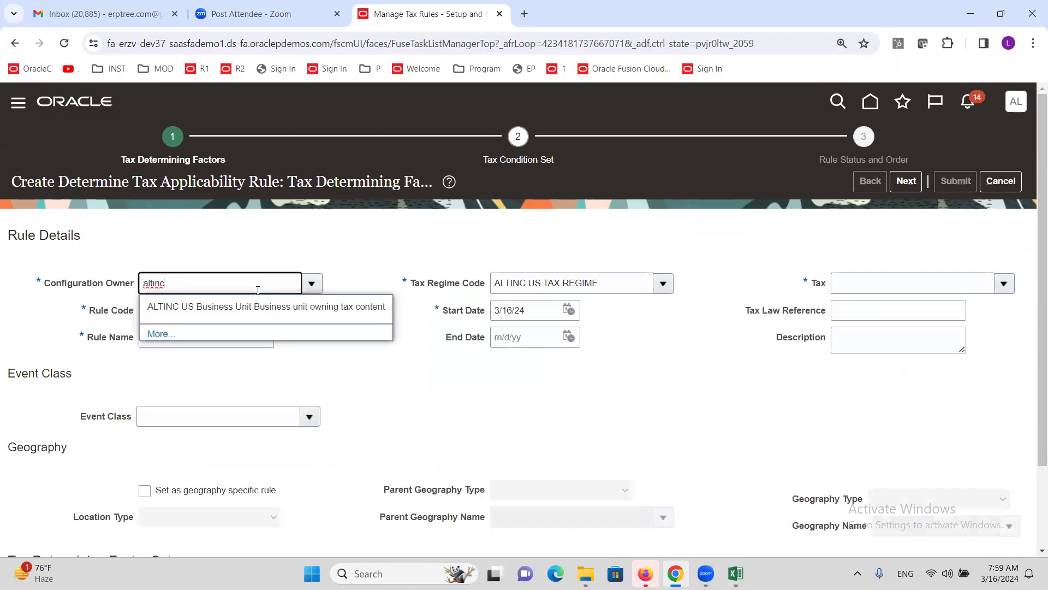
left_click(276, 302)
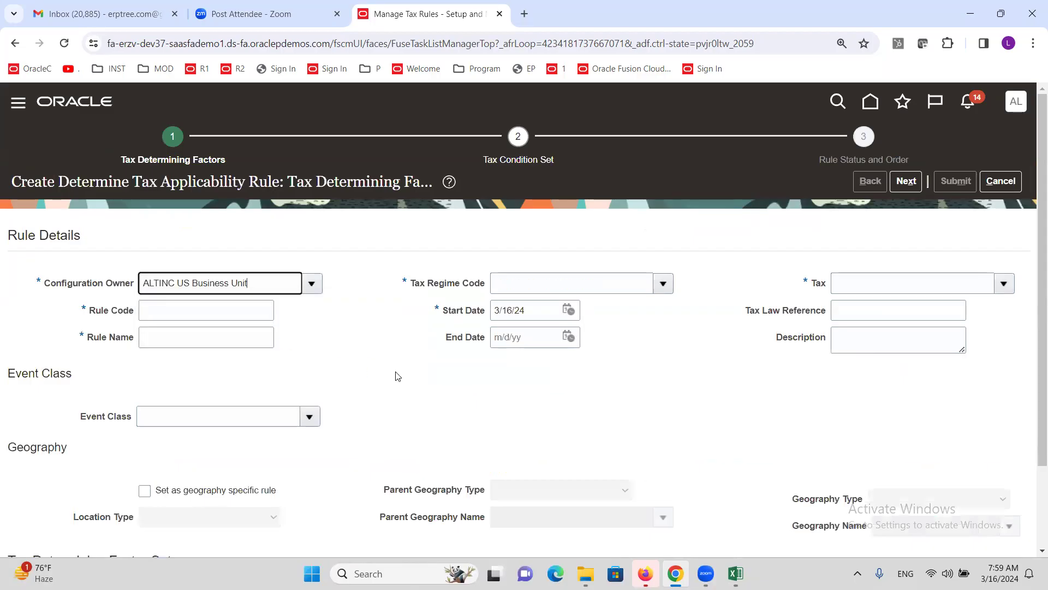
Step: Enter the rule code 'Tax Exempt', correcting the misspelled 'Tax Exeptions'
left_click(224, 311)
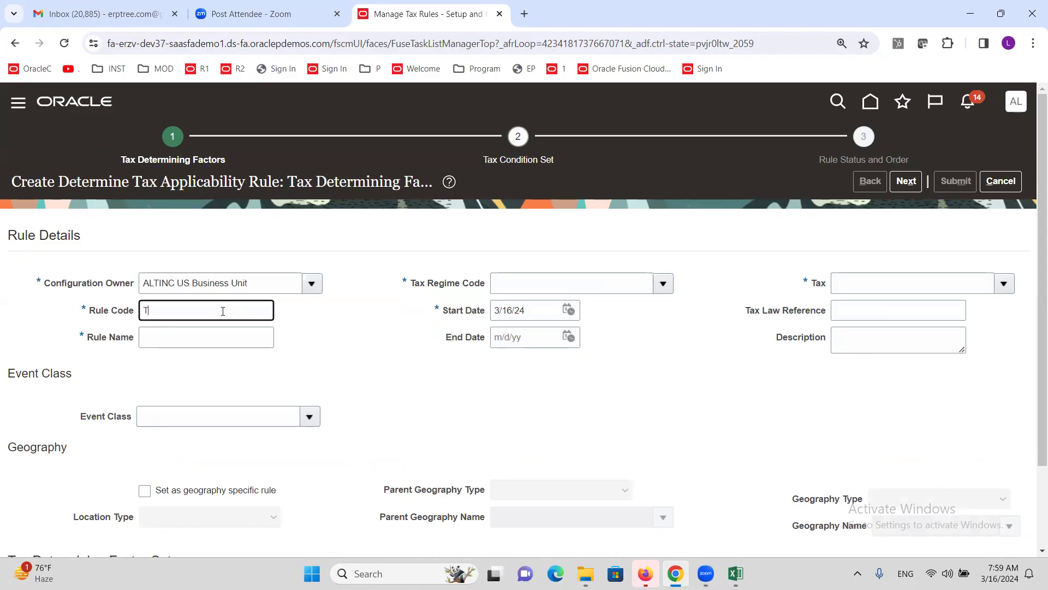
type("Tax Exeptions")
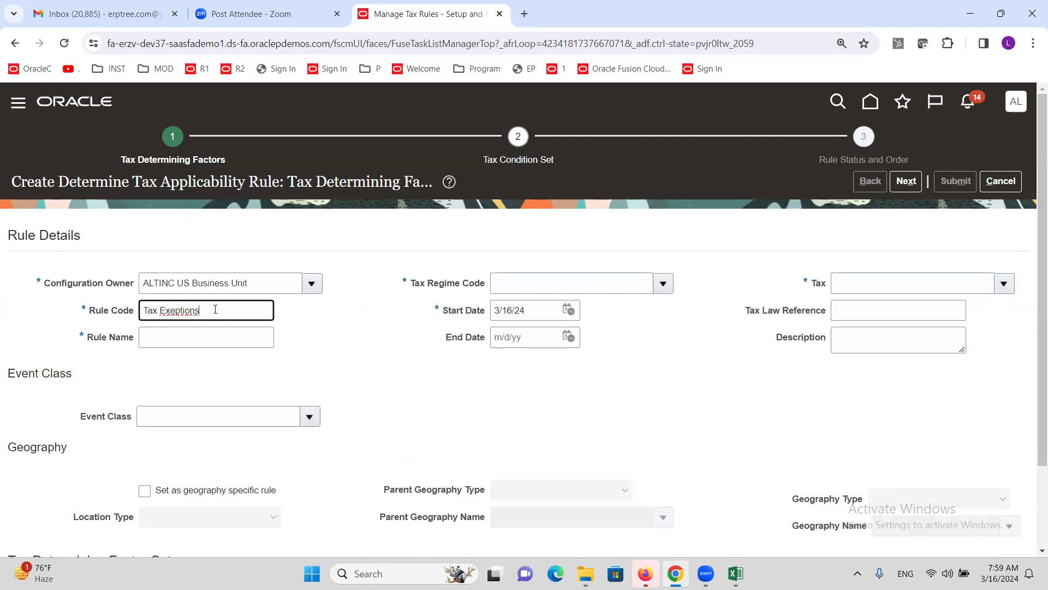
left_click(175, 311)
left_click(228, 312)
right_click(188, 312)
key("Escape")
left_click(214, 310)
key("BackSpace")
key("BackSpace")
type("mpt")
left_click(323, 375)
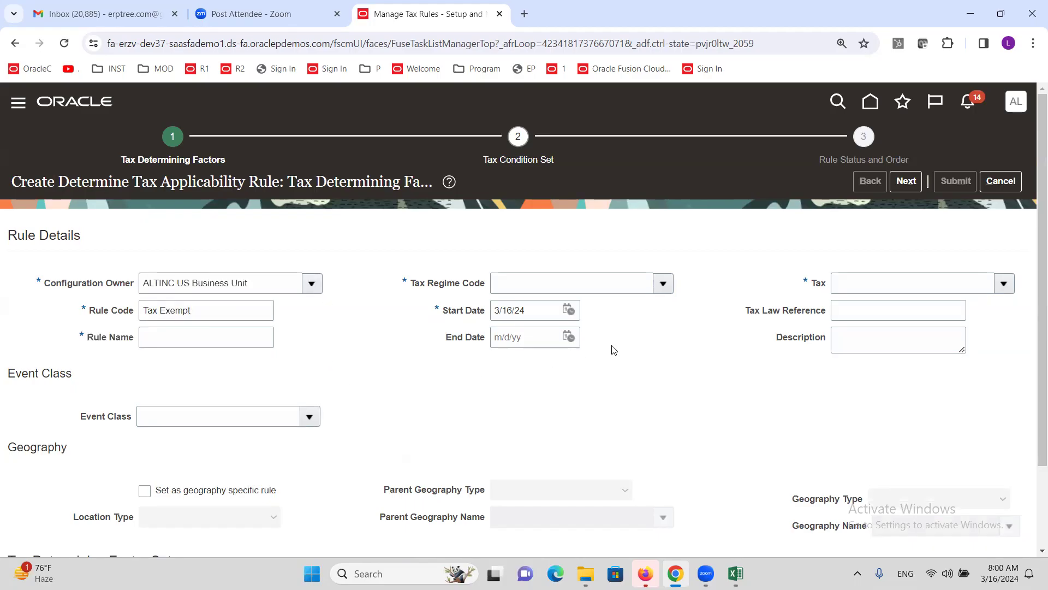
Step: Copy 'Tax Exempt' from the rule code into the Rule Name field
left_click(615, 283)
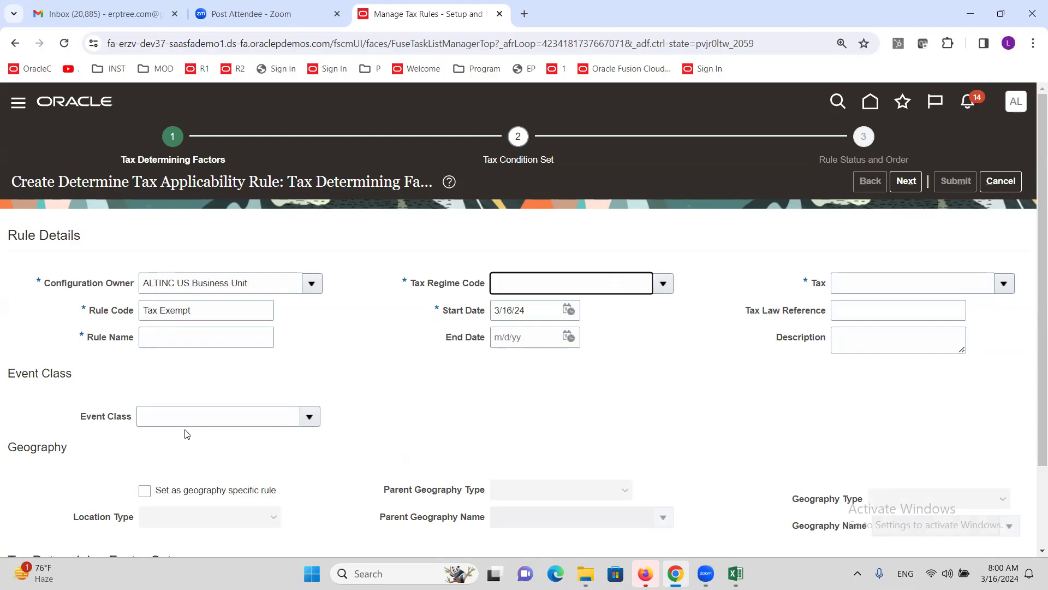
left_click(207, 310)
key("ctrl+c")
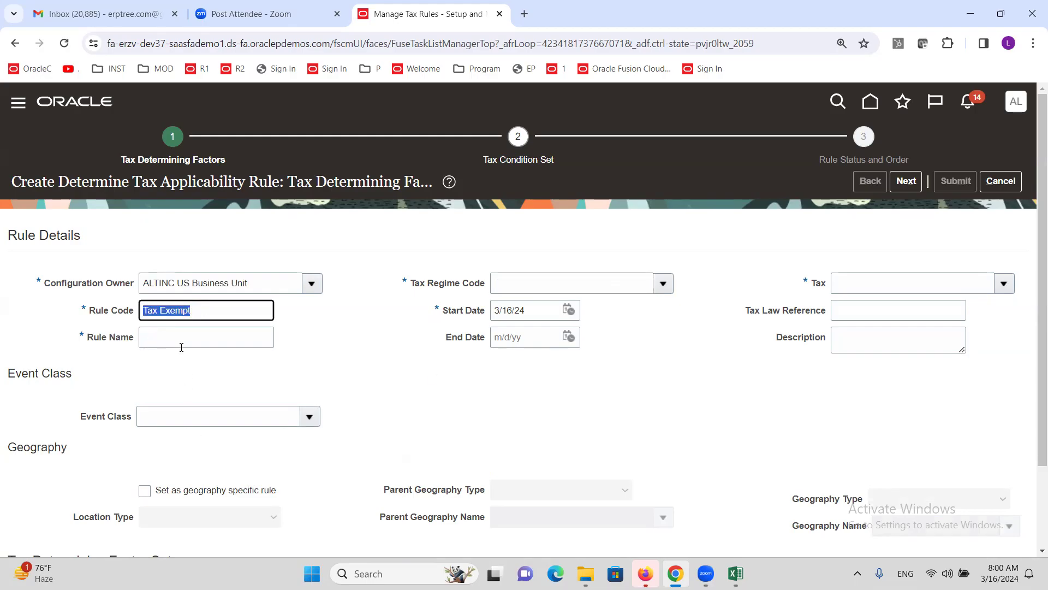
left_click(182, 347)
key("ctrl+v")
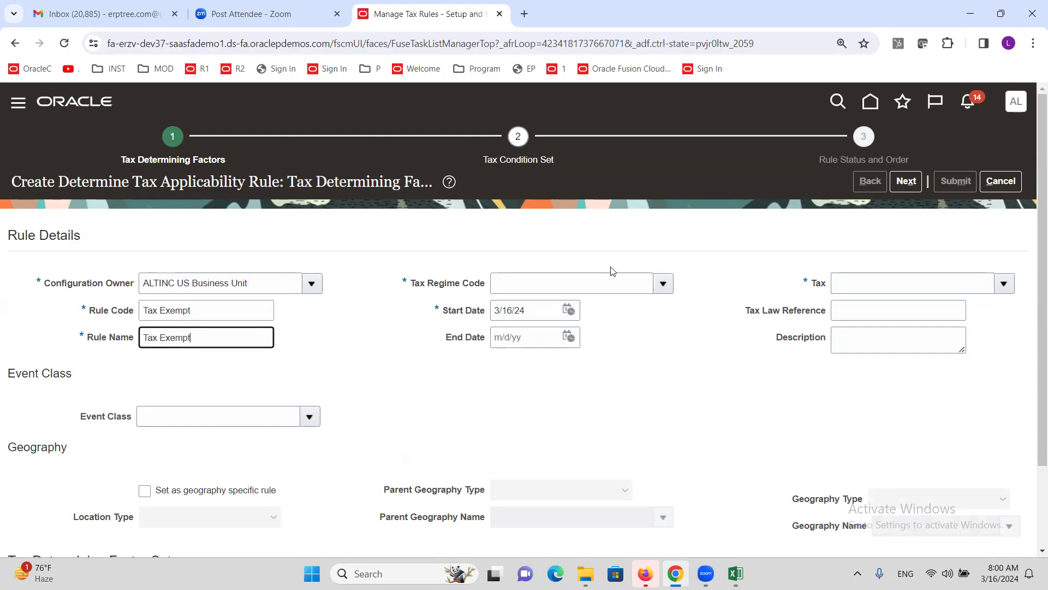
Step: Set the tax regime to ALTINC US TAX REGIME and the tax to ALTINC SALES TAX
left_click(663, 283)
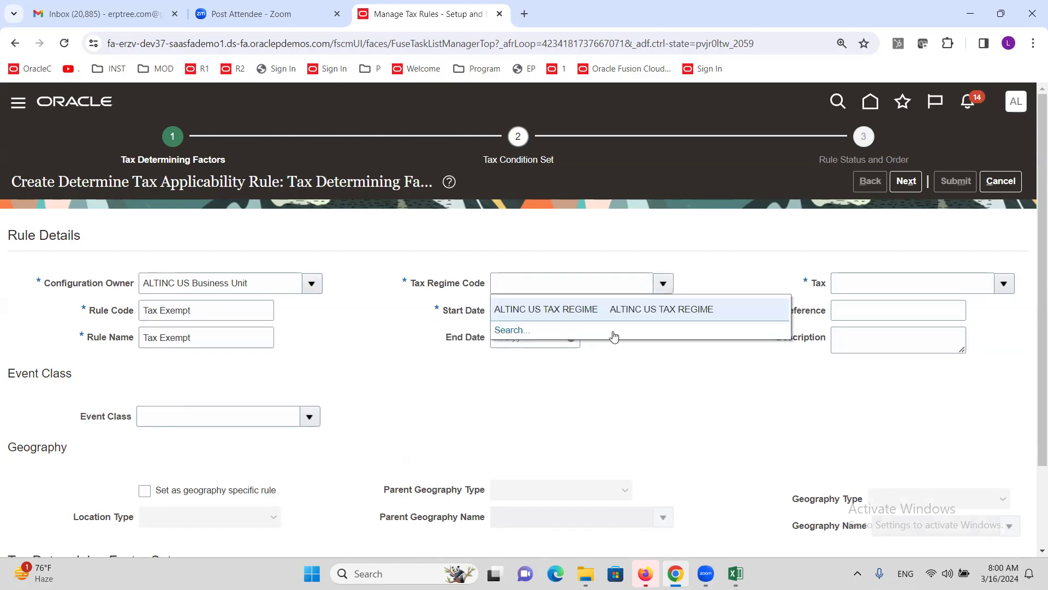
left_click(591, 309)
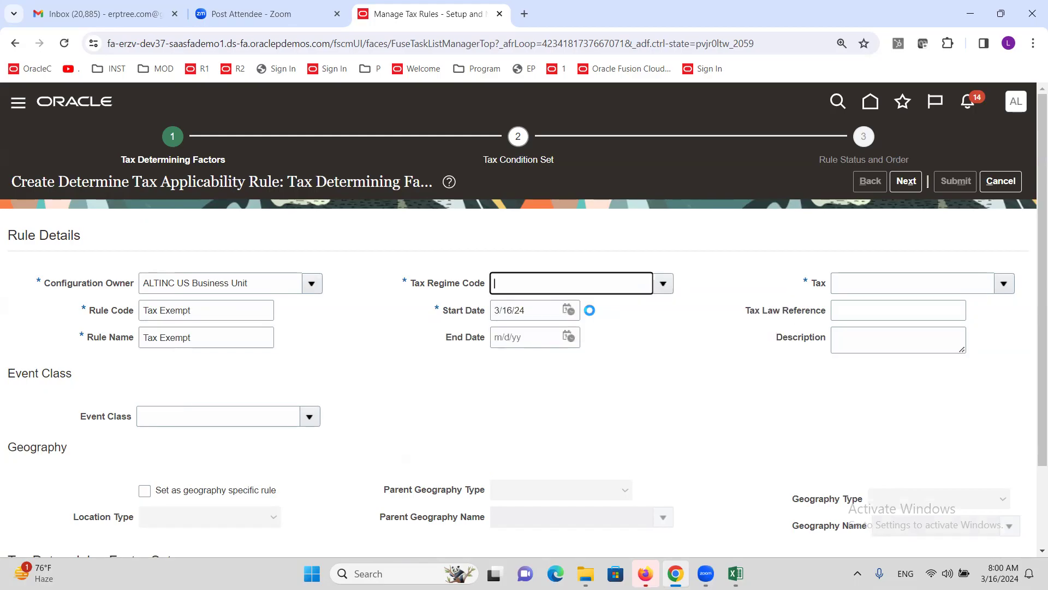
left_click(1003, 283)
left_click(752, 312)
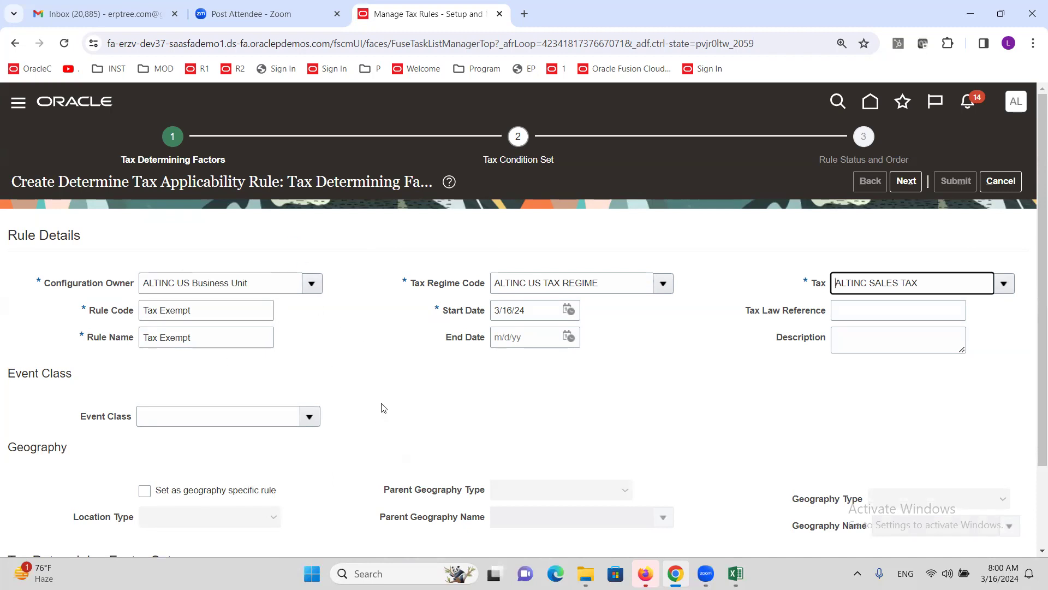
scroll(384, 407, "down", 2)
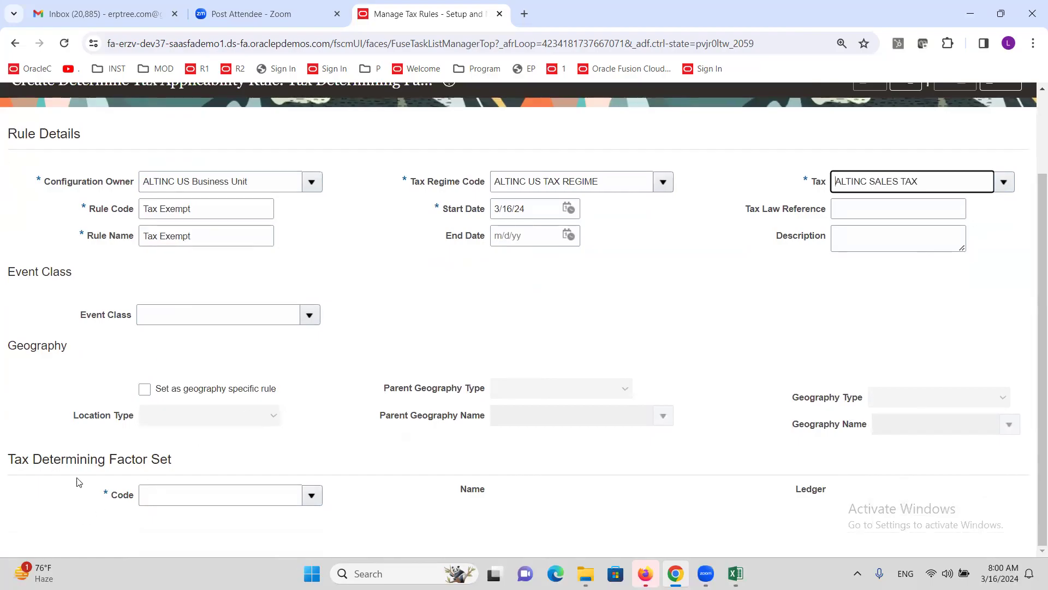
Step: Create a new tax determining factor set with code Party and name Party
left_click(312, 497)
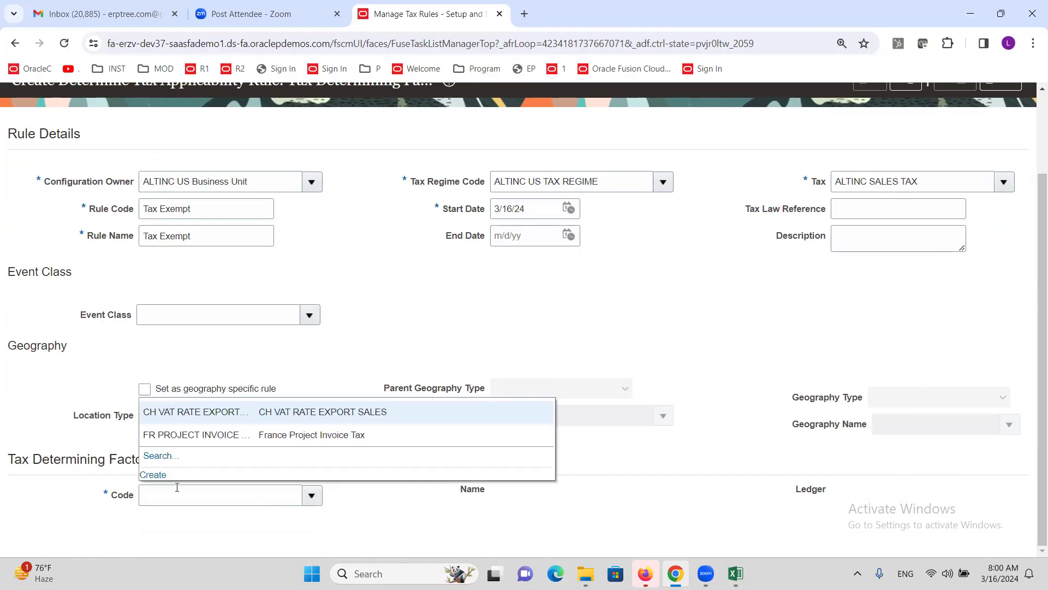
left_click(153, 475)
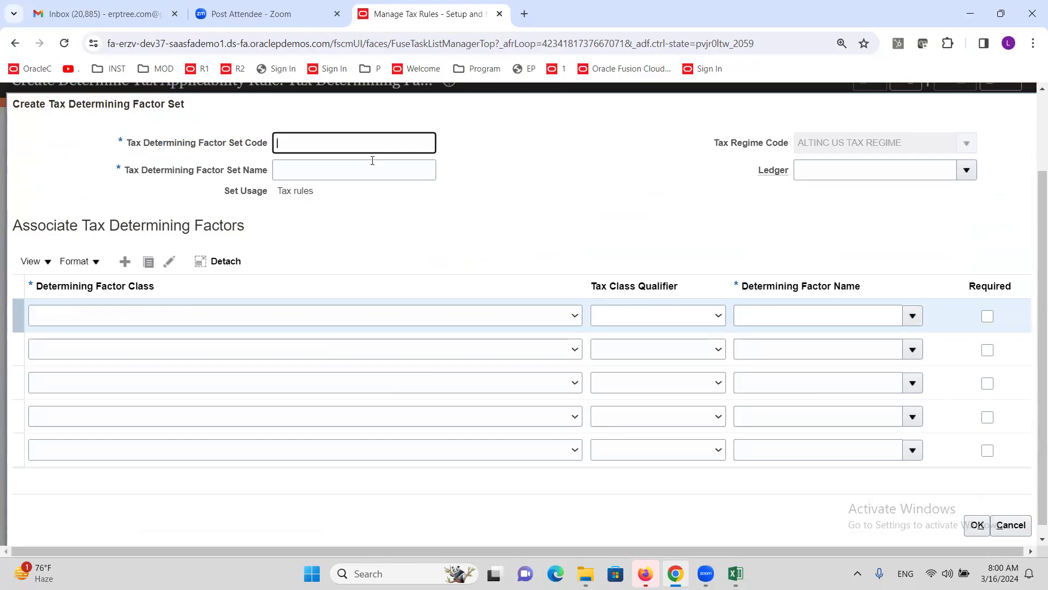
type("arty")
left_click_drag(309, 143, 259, 152)
key("ctrl+c")
left_click(326, 164)
key("ctrl+v")
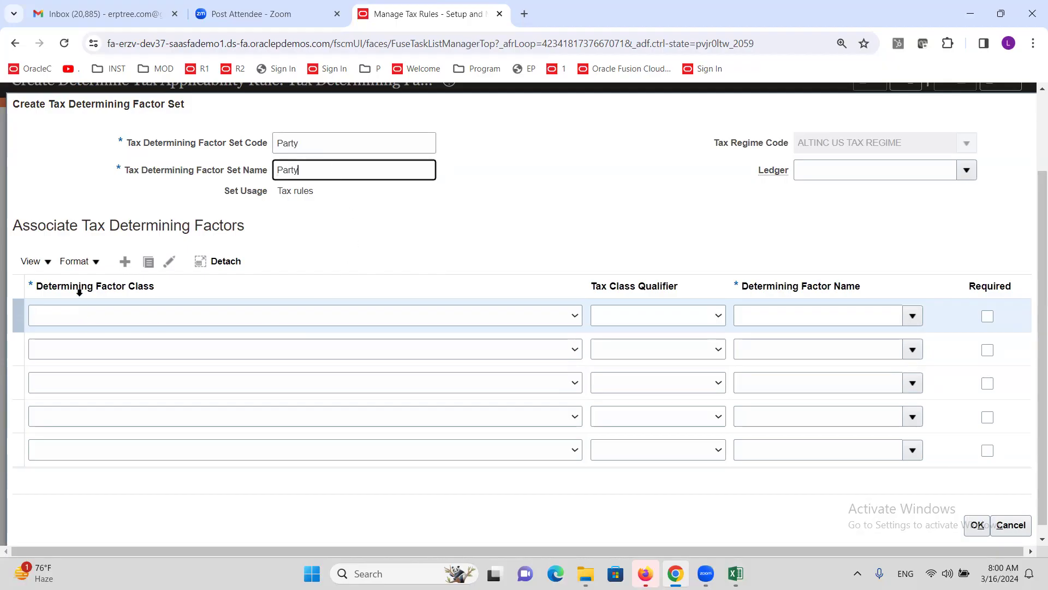
left_click(343, 320)
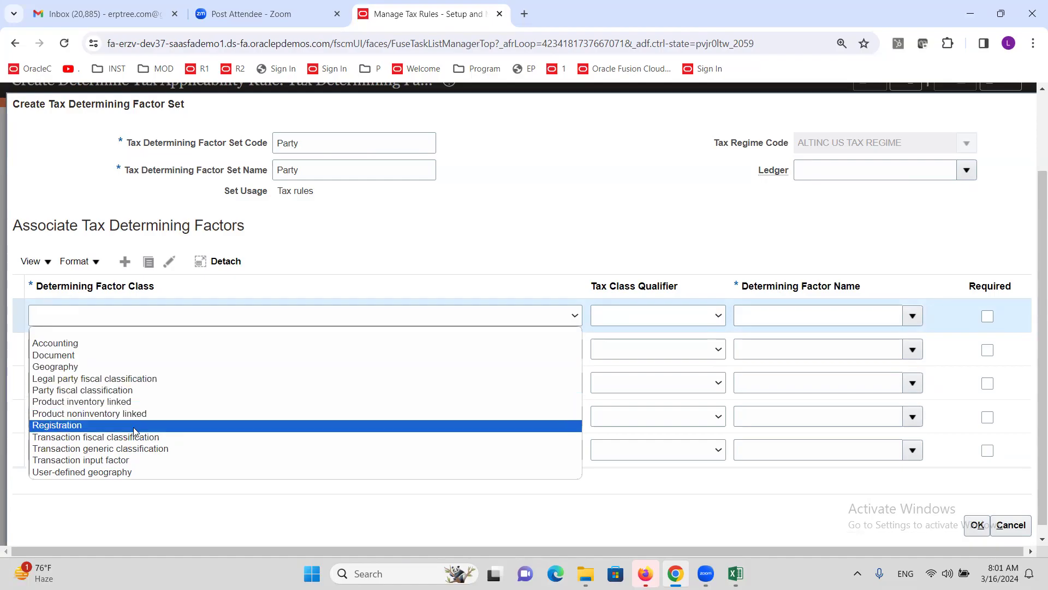
Step: Set factor row 1 to class Party fiscal classification with tax class qualifier Ship to
left_click(85, 429)
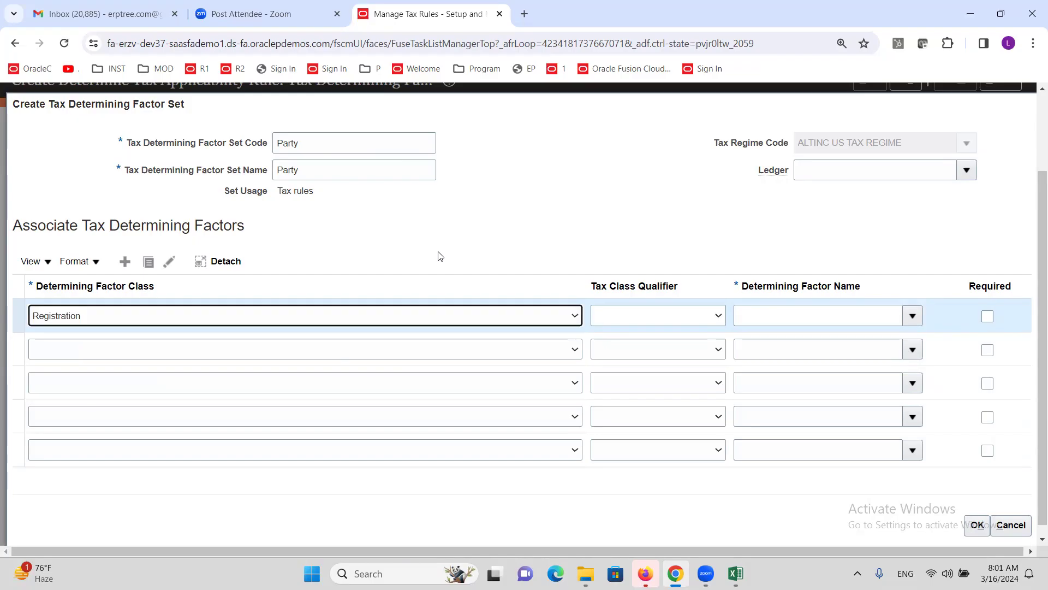
left_click(487, 318)
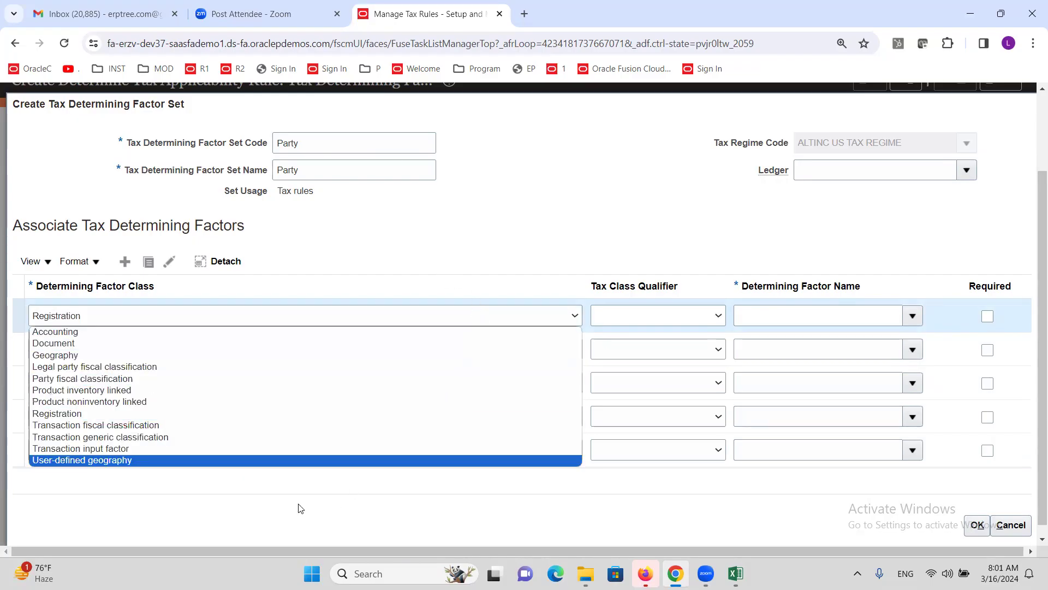
left_click(100, 382)
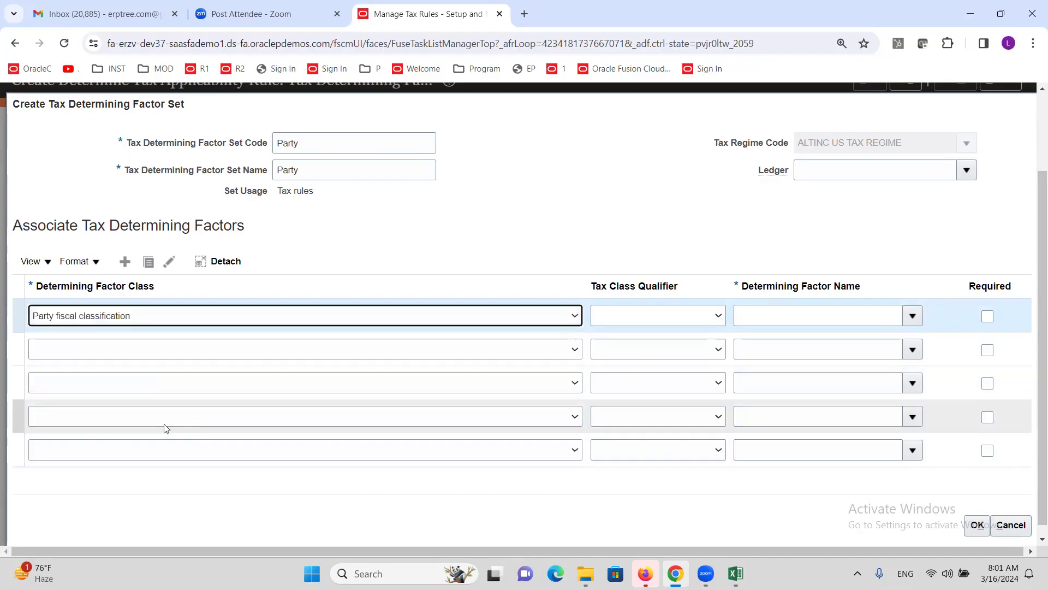
left_click(303, 316)
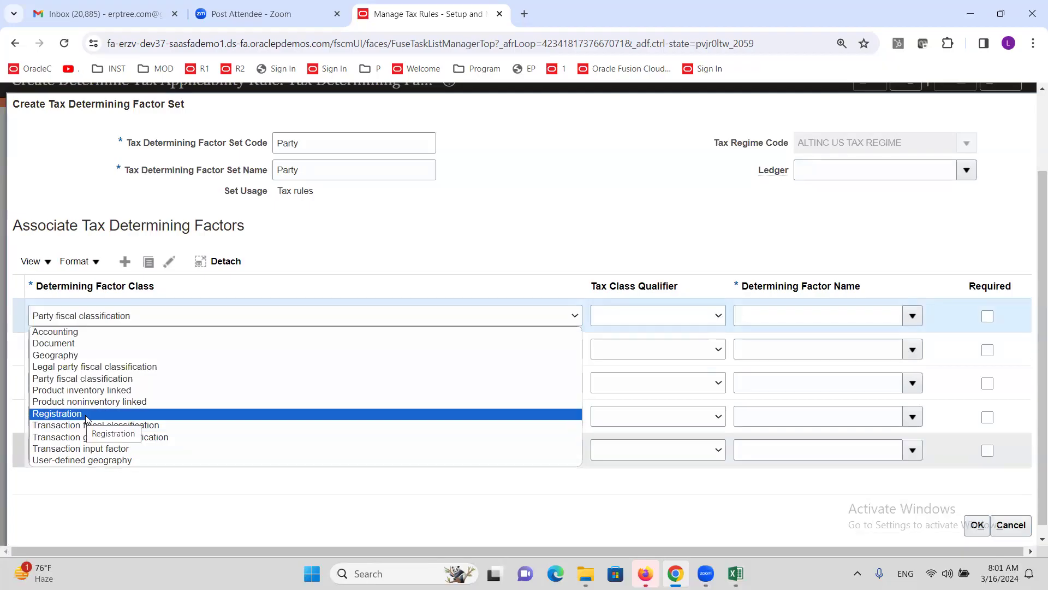
left_click(86, 380)
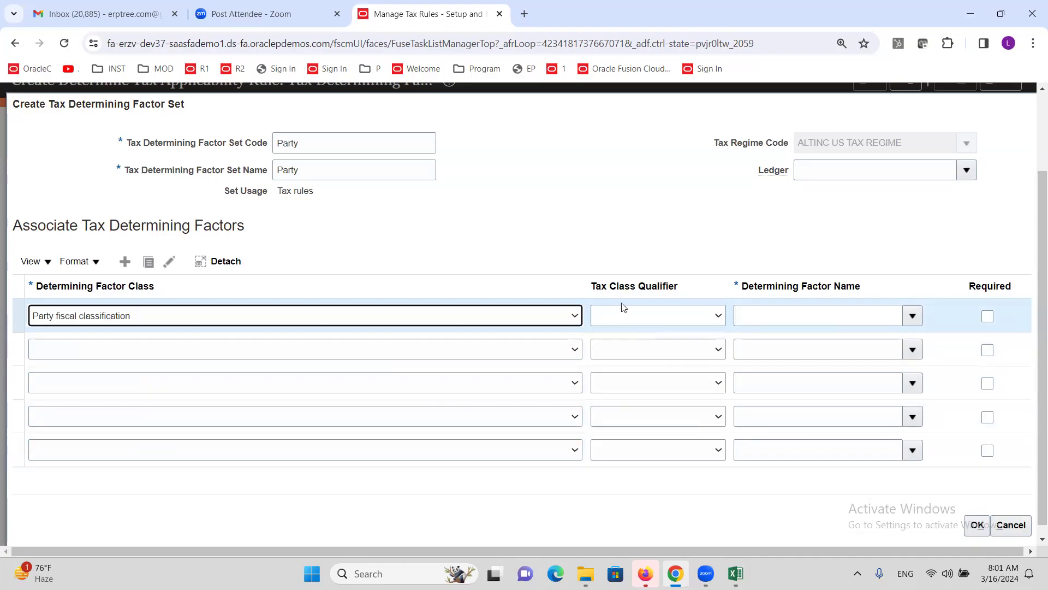
left_click(689, 316)
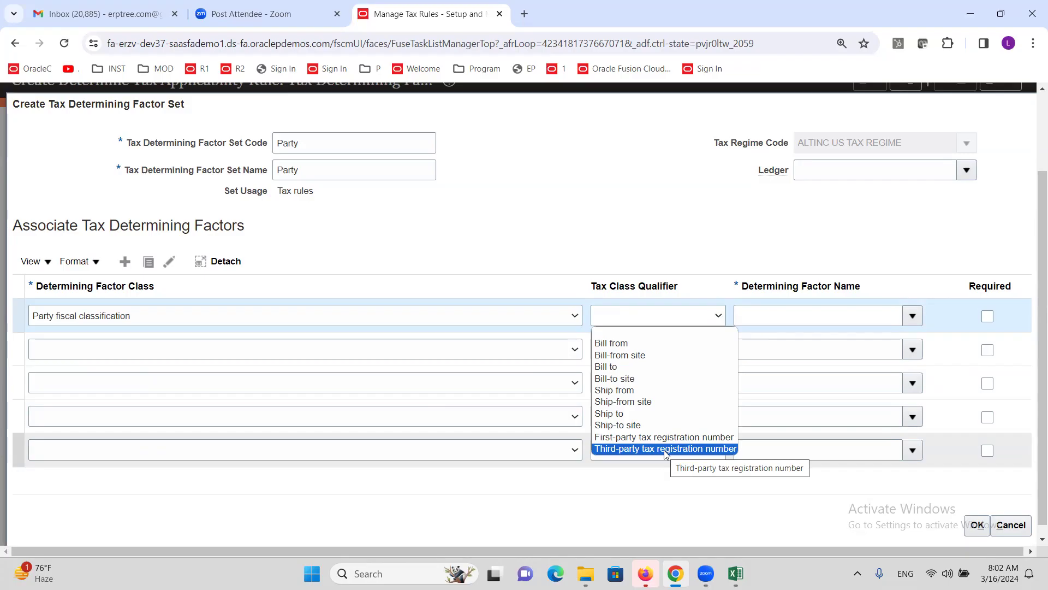
left_click(644, 415)
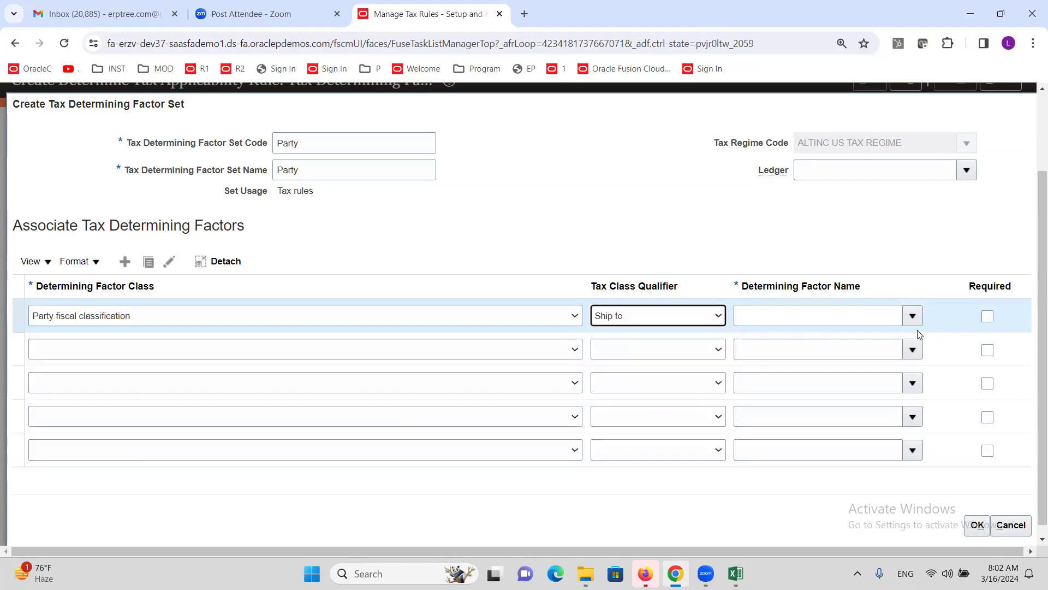
left_click(912, 317)
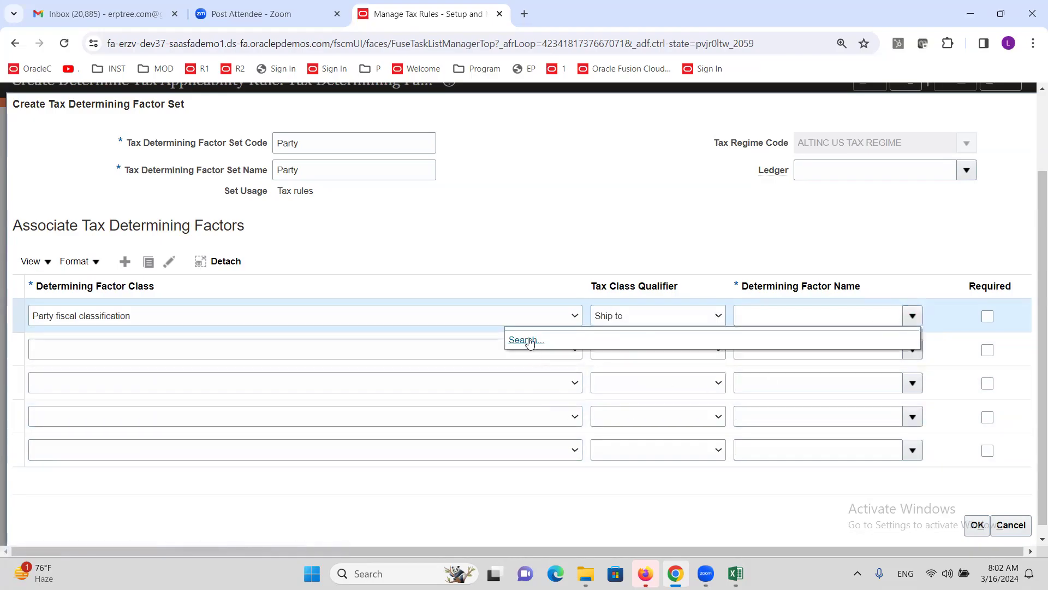
left_click(808, 258)
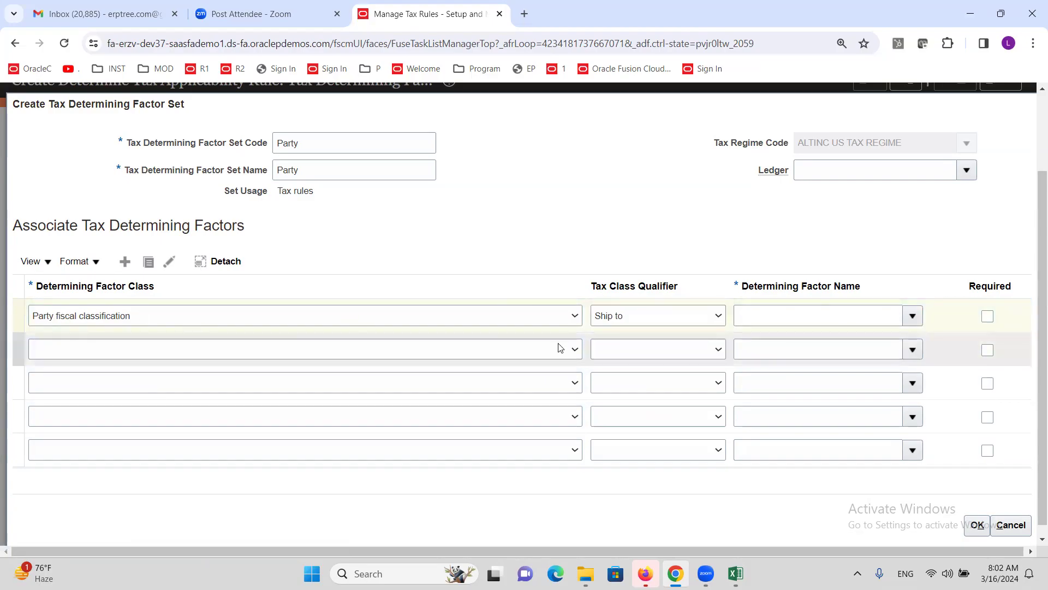
left_click(546, 316)
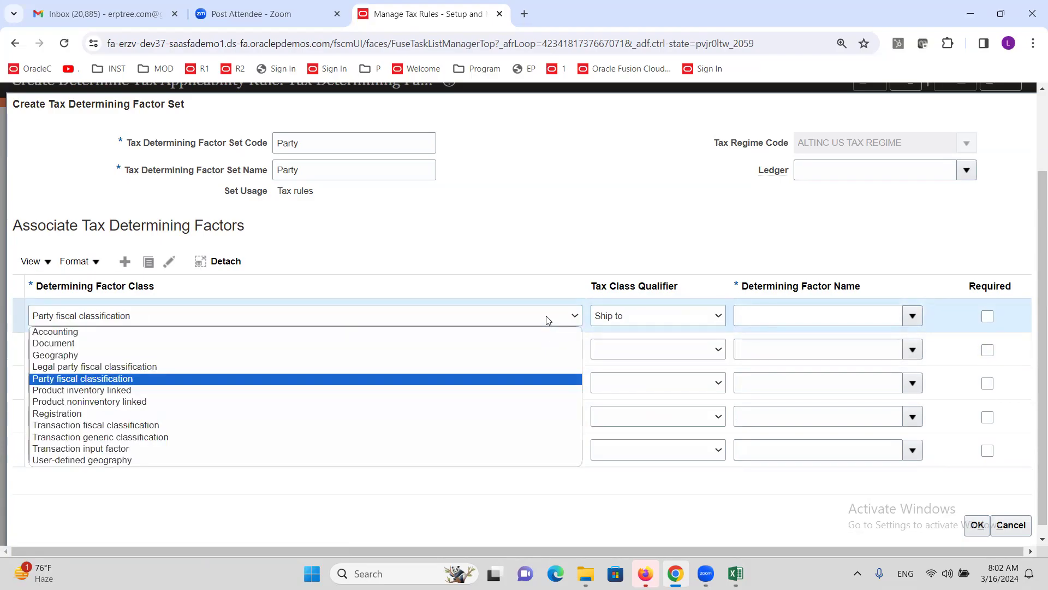
Step: Change row 1 to Registration, Ship-to party, Registration Status and save the Party set
left_click(210, 413)
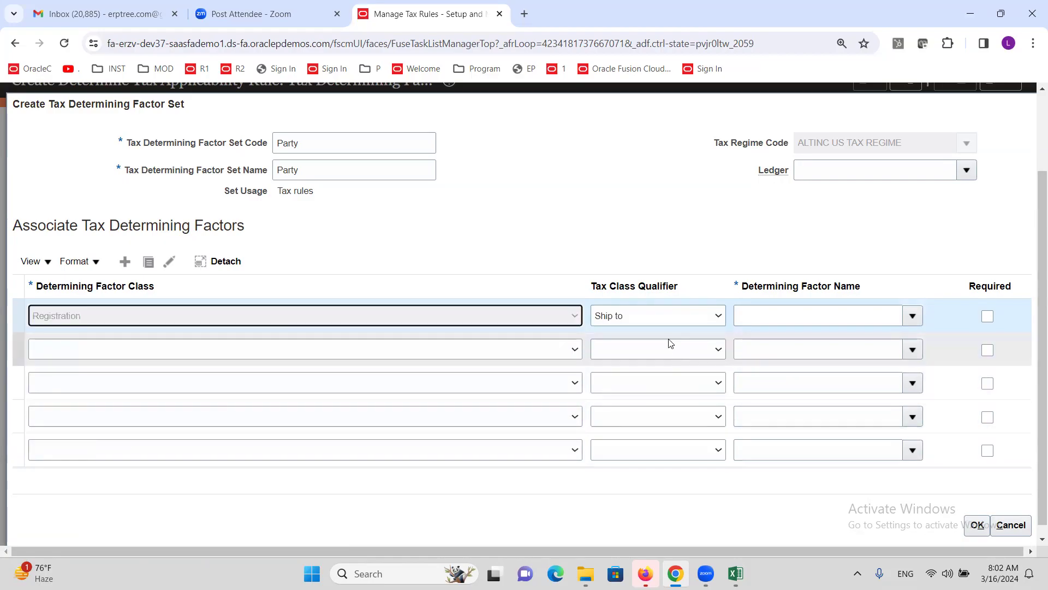
left_click(718, 317)
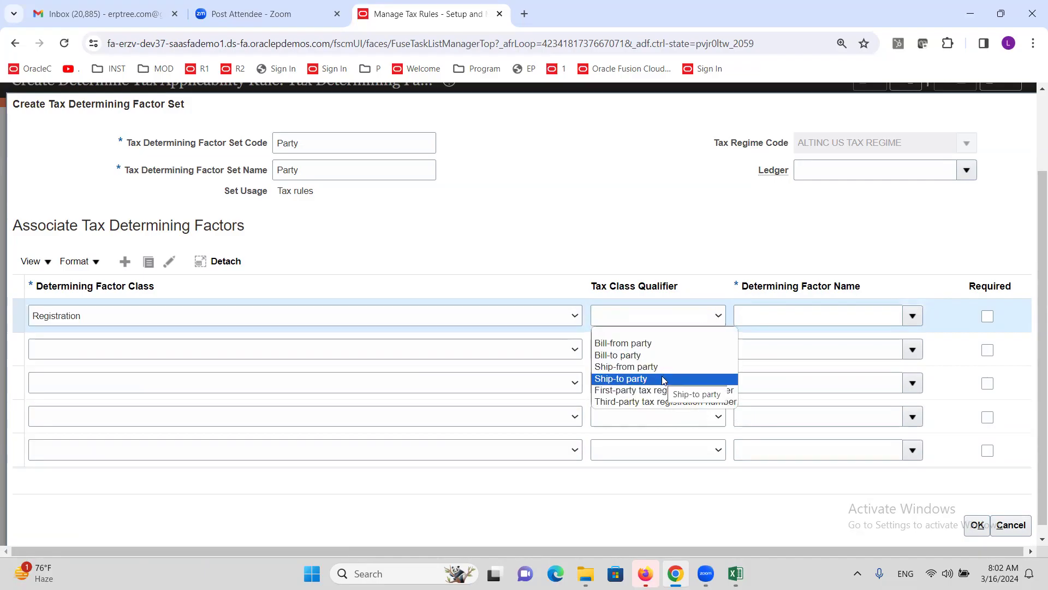
left_click(664, 381)
left_click(914, 318)
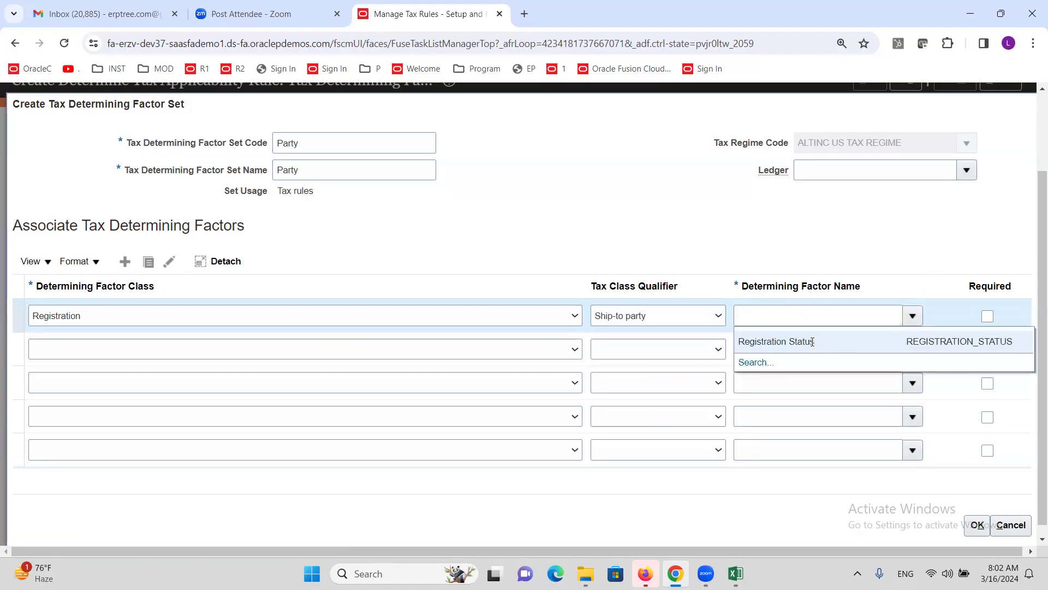
left_click(811, 342)
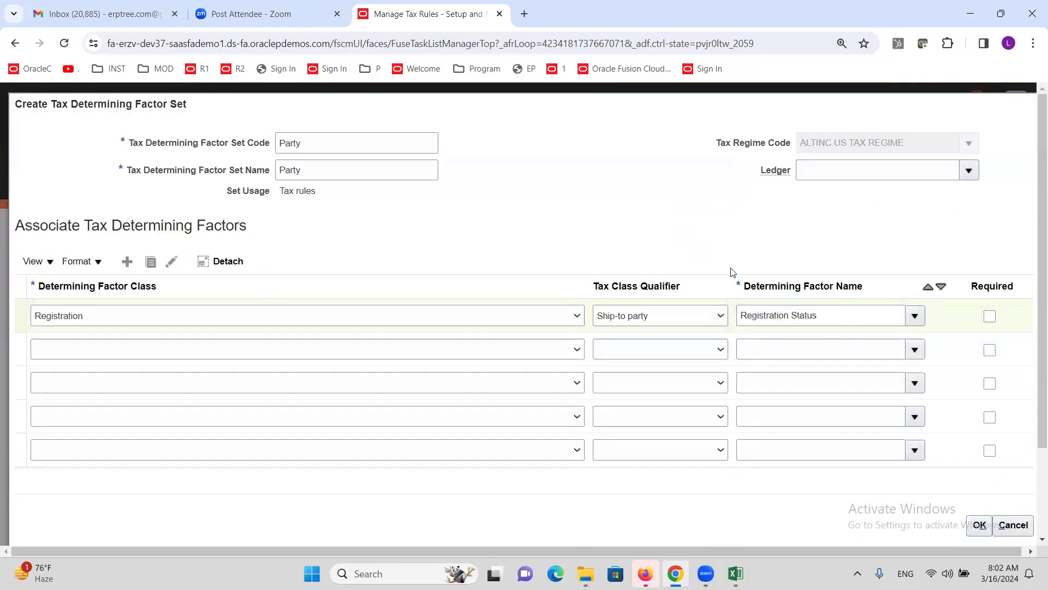
scroll(826, 346, "down", 3)
left_click(981, 525)
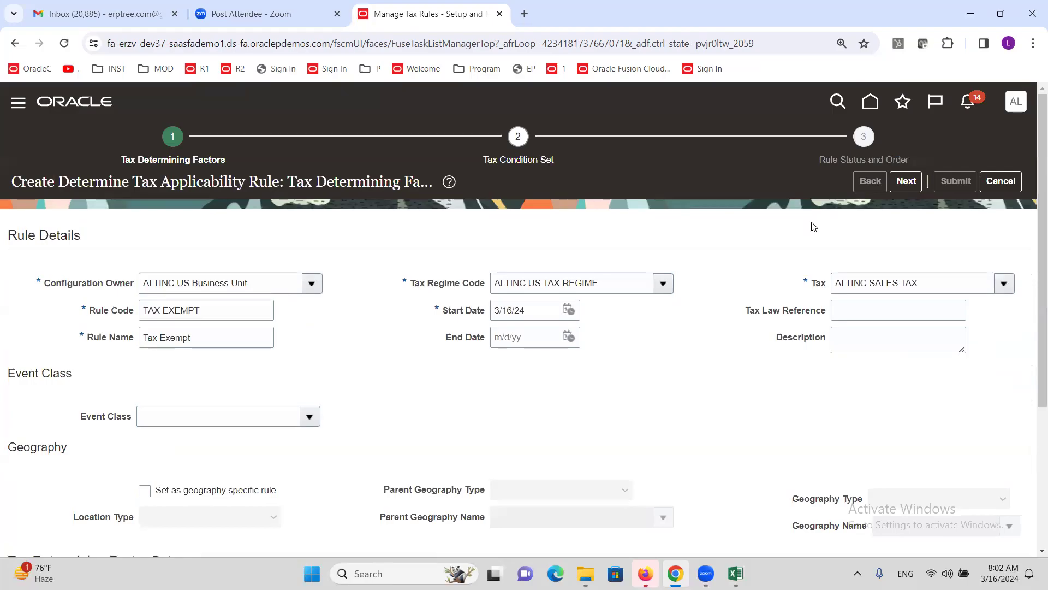
Step: Advance to the tax condition set step and start a new condition set for the Party factors
left_click(906, 186)
scroll(359, 227, "down", 4)
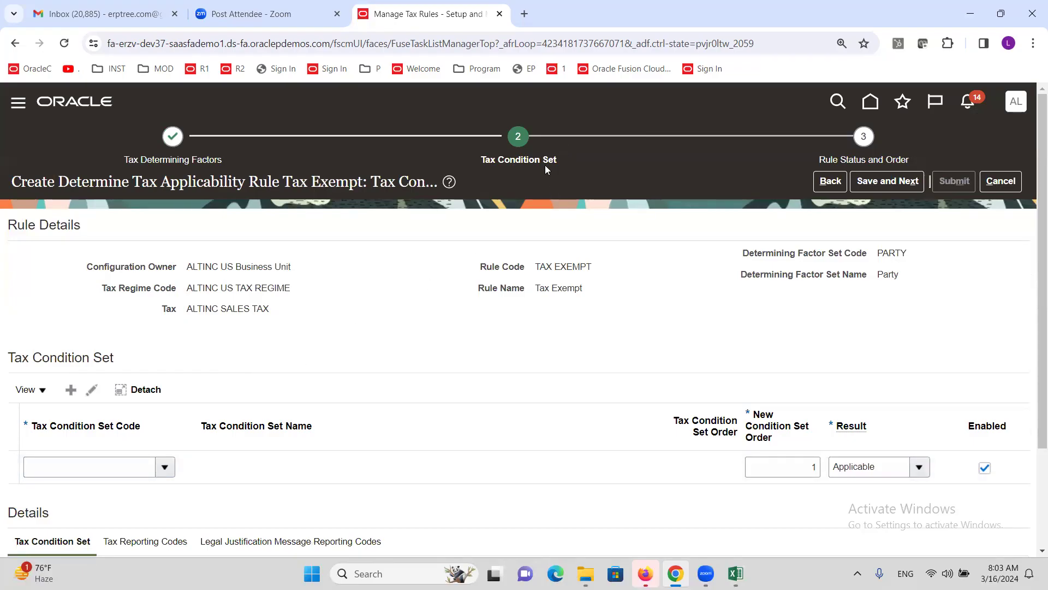
left_click(166, 468)
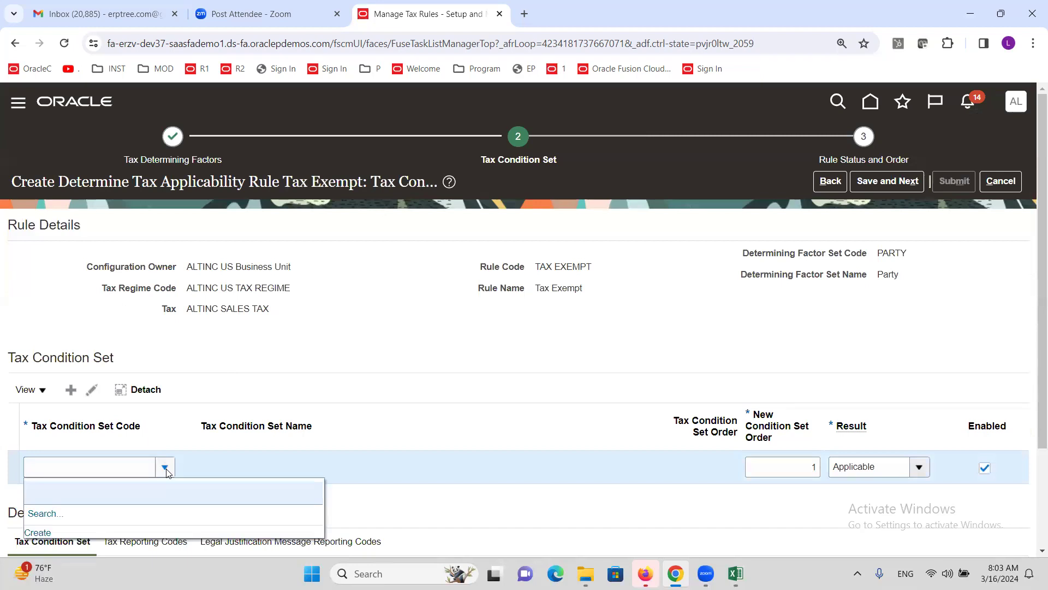
scroll(189, 405, "down", 2)
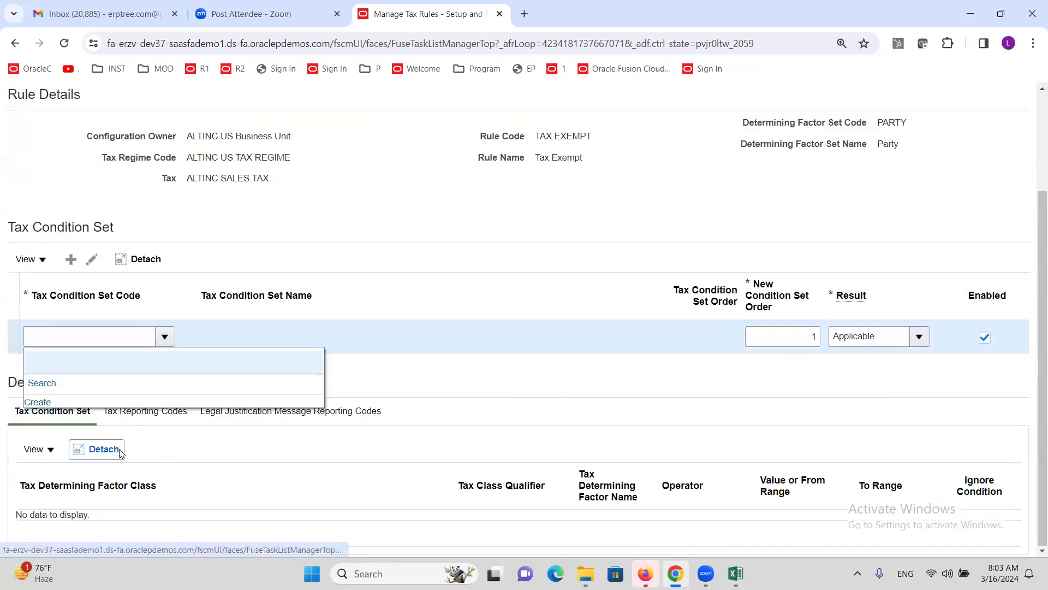
left_click(37, 402)
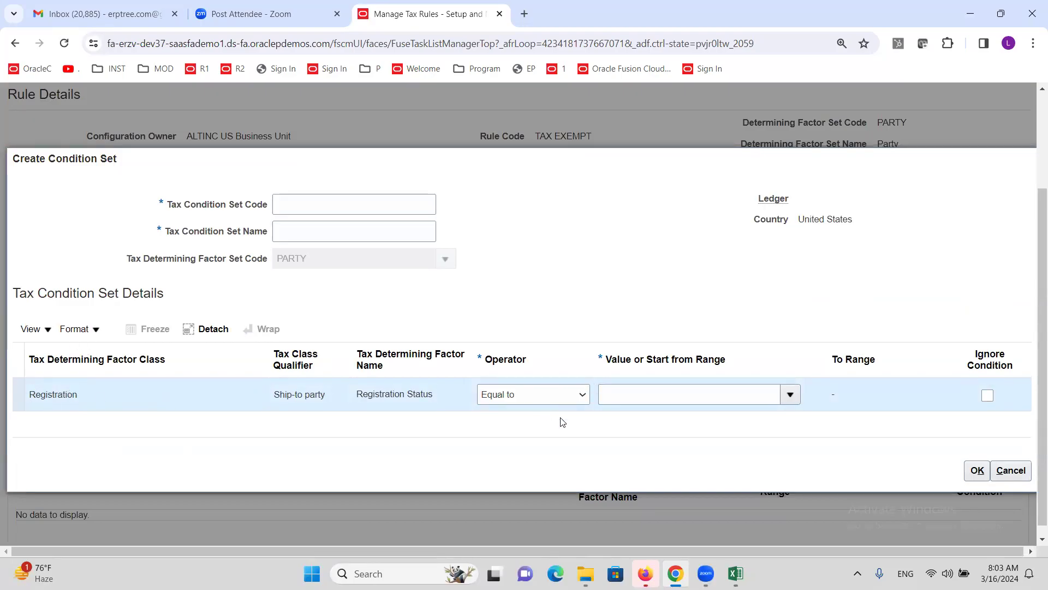
Step: Make the condition Registration Status Equal to NOT REGISTERED
left_click(583, 395)
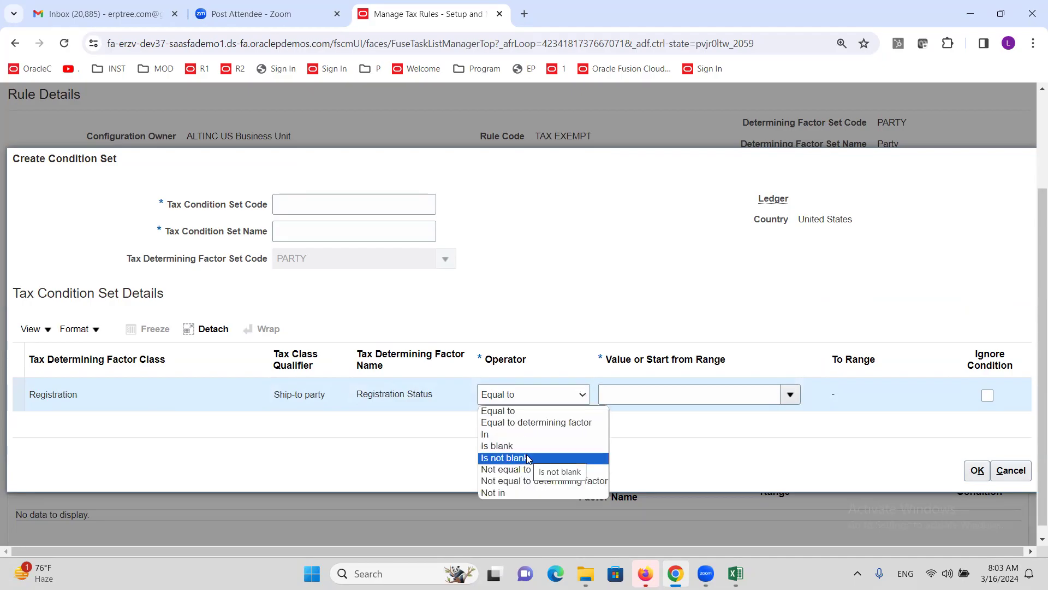
left_click(518, 411)
left_click(790, 395)
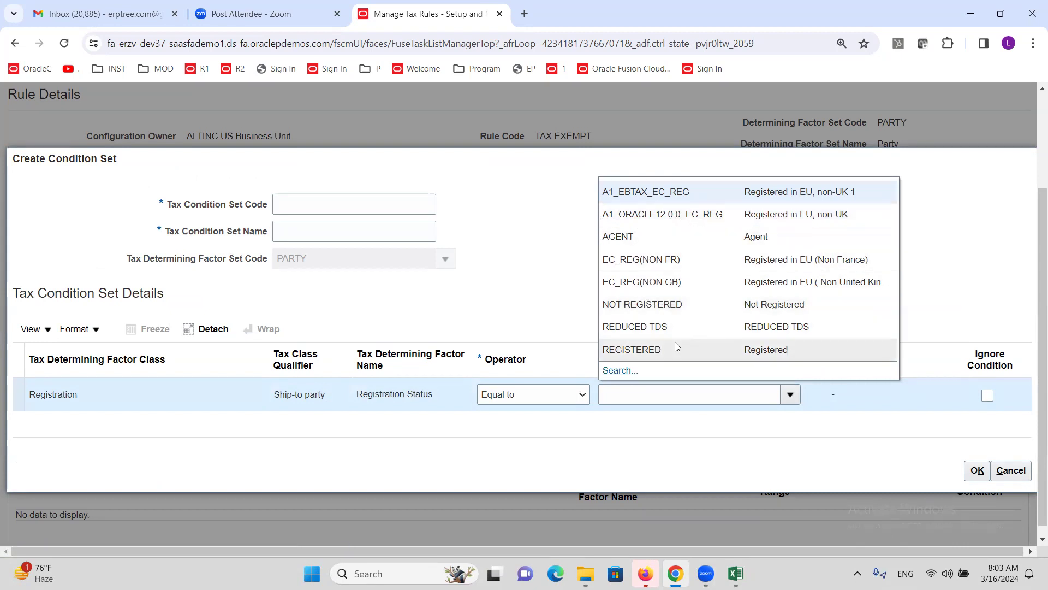
left_click(659, 306)
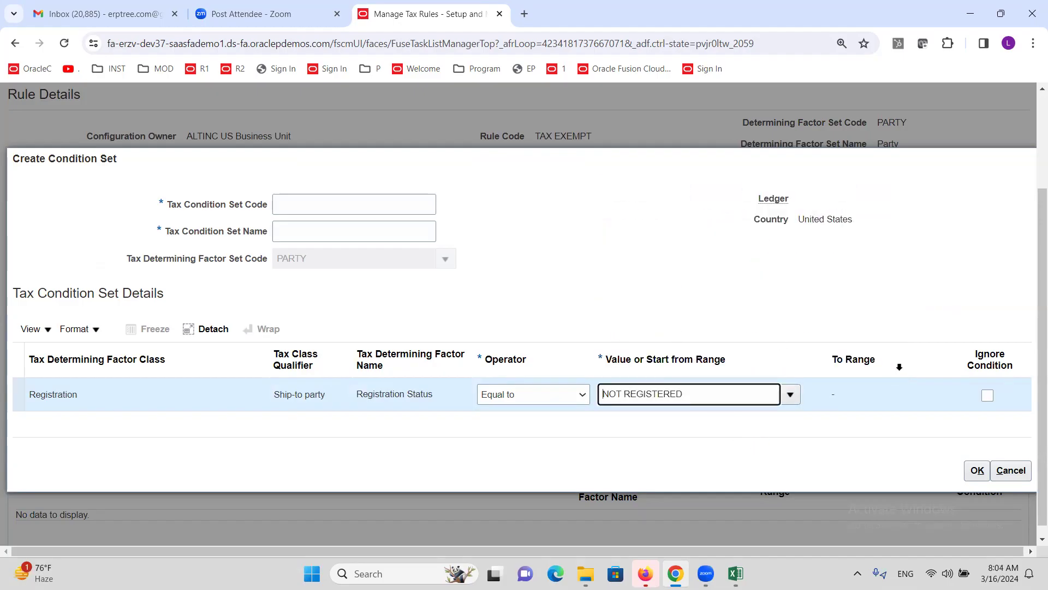
left_click(976, 471)
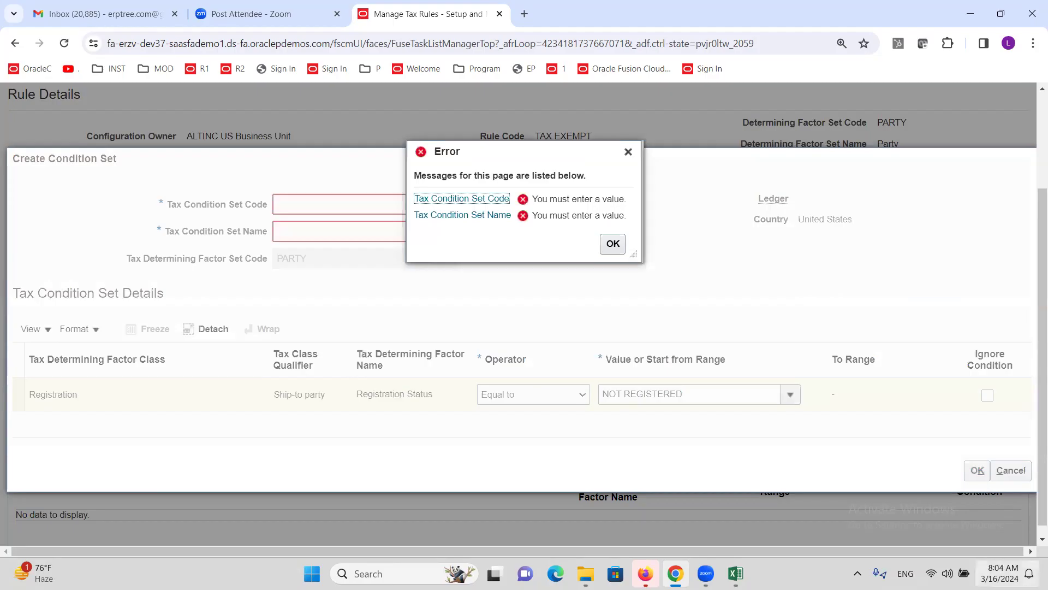
left_click(628, 152)
Step: Give the condition set code and name Not Reg and save it
left_click(316, 205)
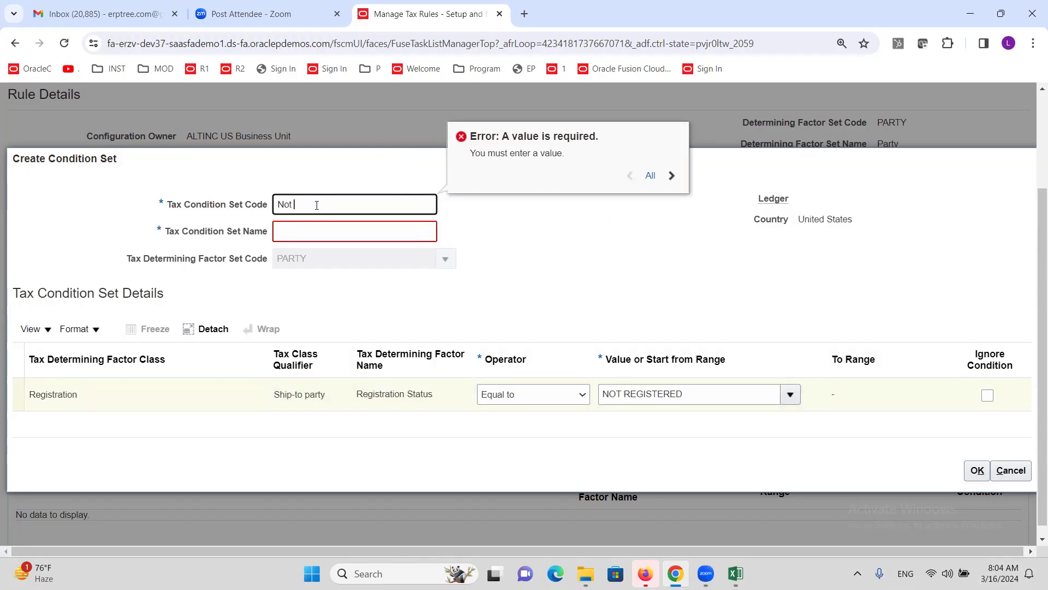
left_click_drag(318, 204, 275, 223)
key("ctrl+c")
left_click(324, 240)
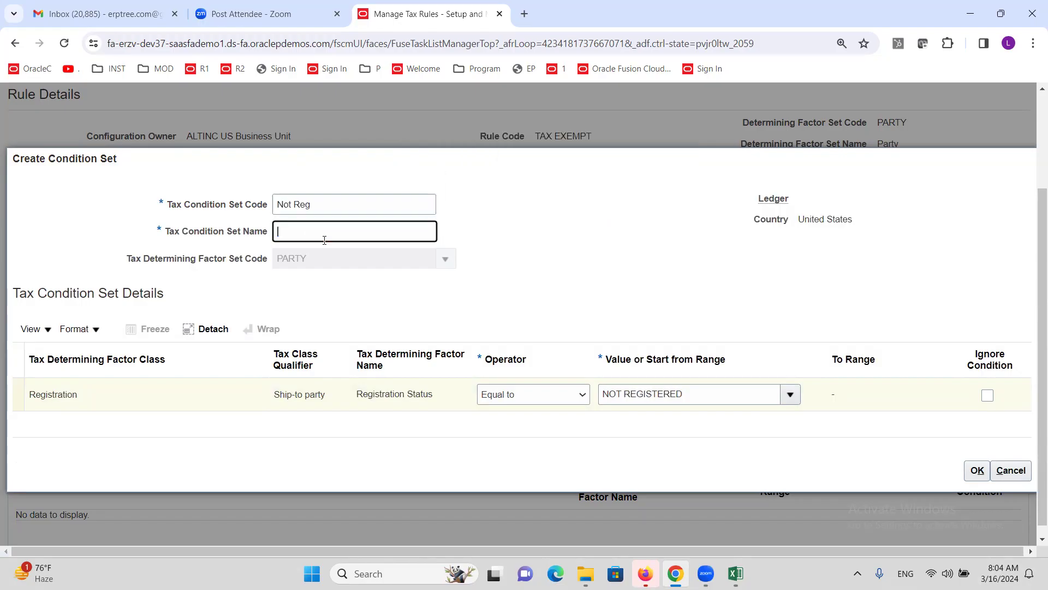
key("ctrl+v")
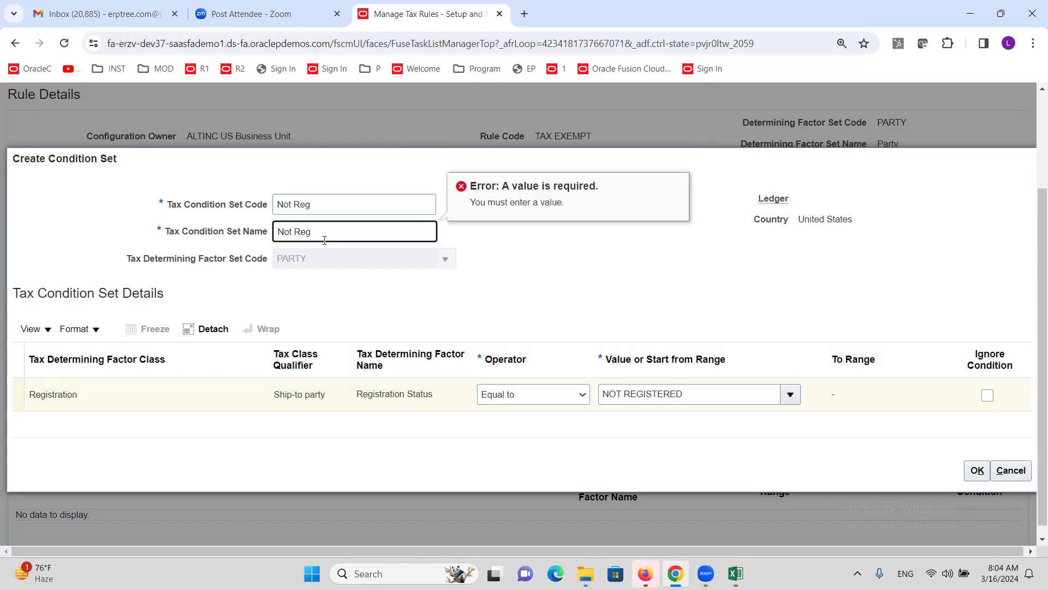
left_click(977, 471)
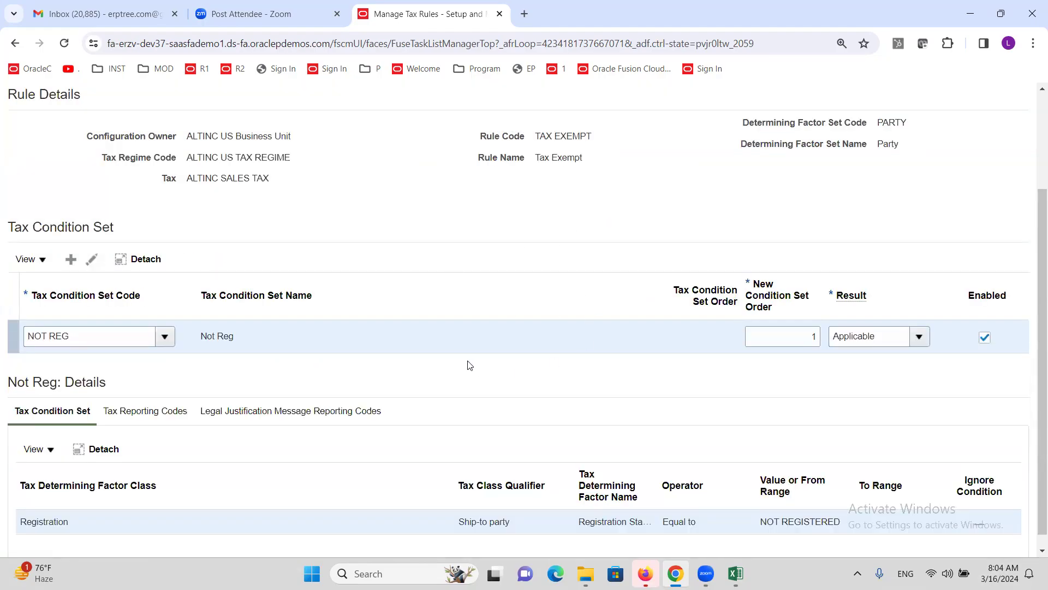
scroll(468, 361, "up", 2)
scroll(535, 360, "up", 1)
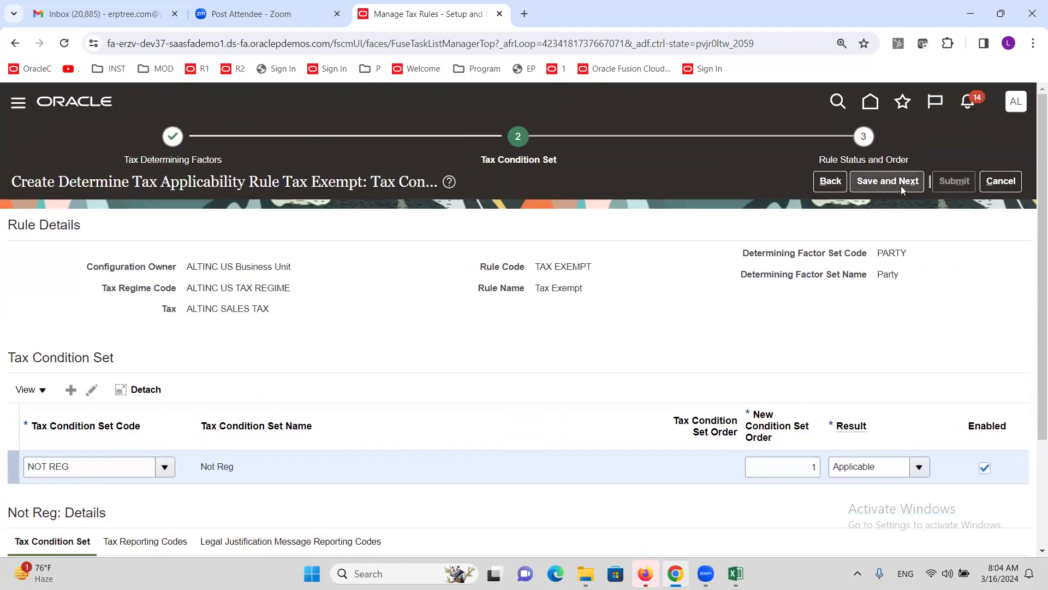
left_click(882, 182)
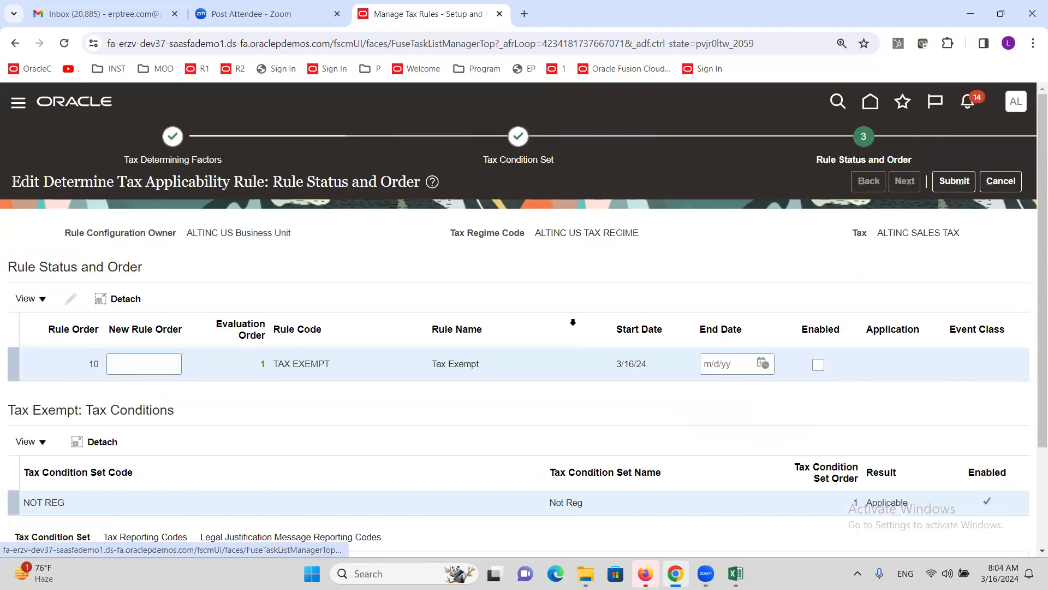
scroll(319, 355, "down", 2)
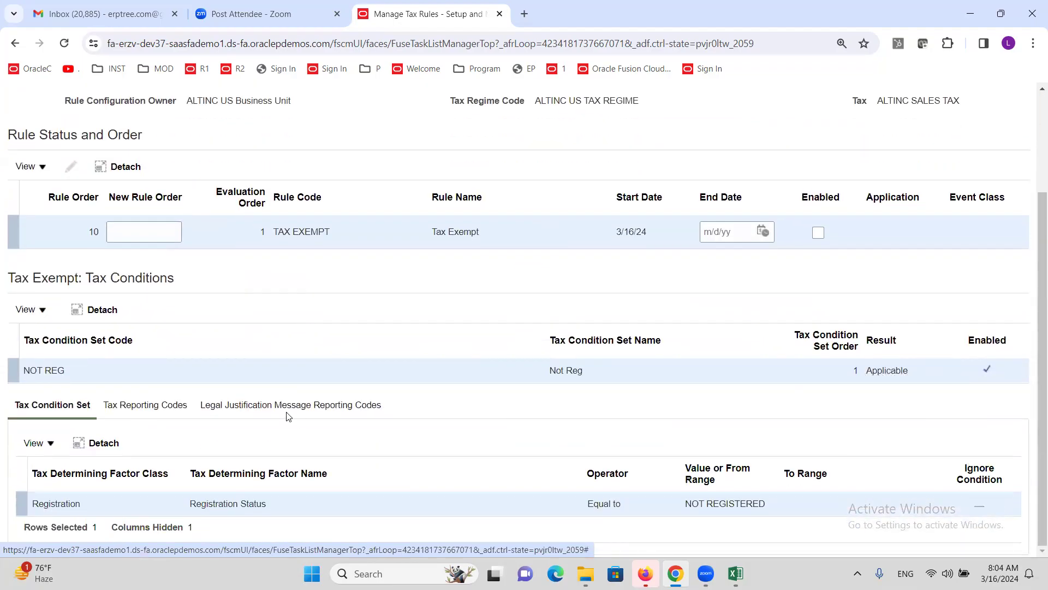
scroll(303, 401, "up", 2)
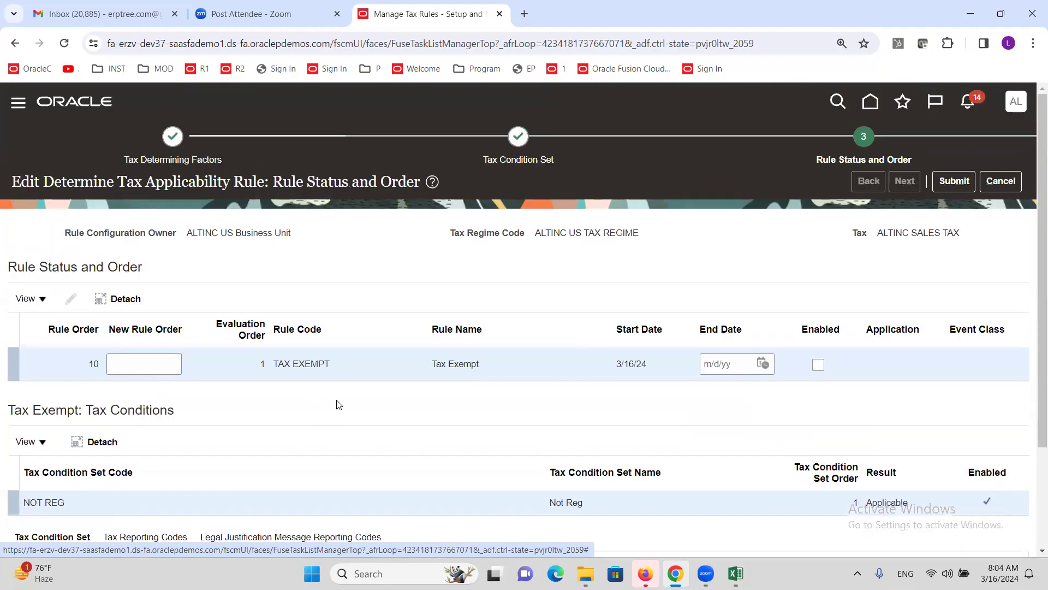
double_click(451, 364)
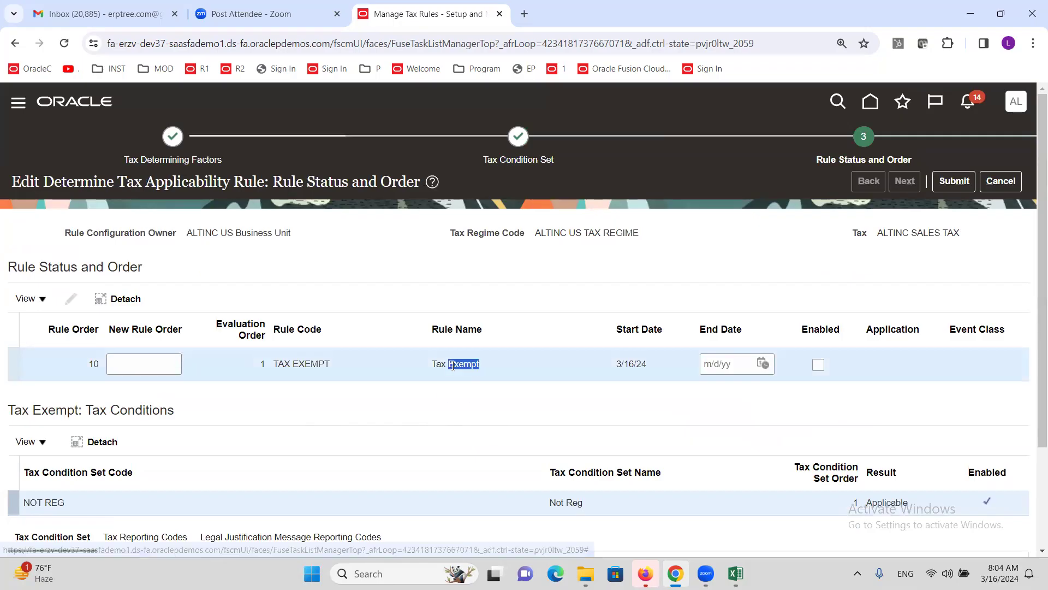
left_click(447, 372)
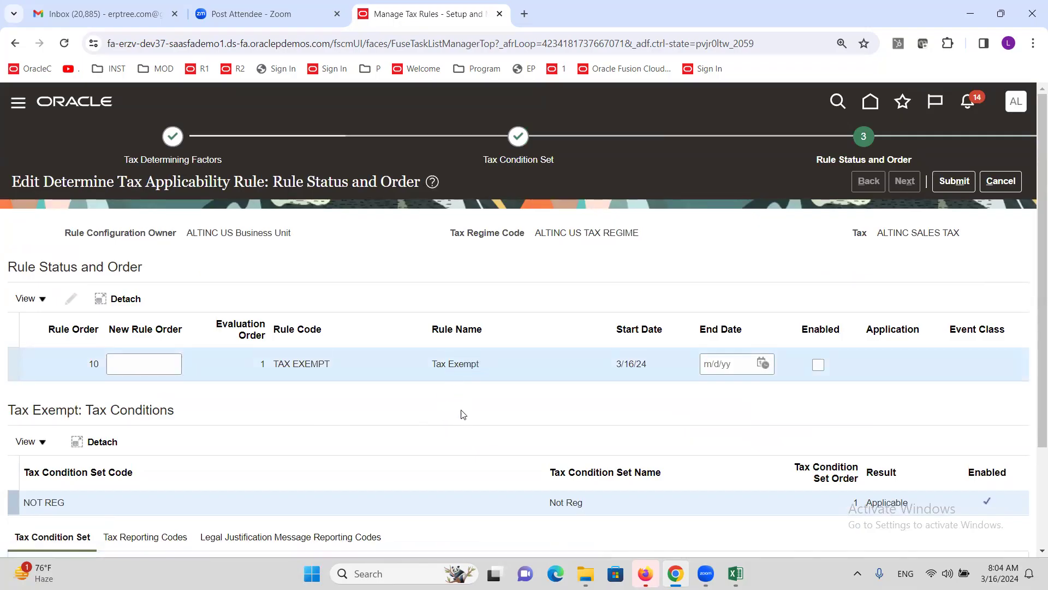
scroll(235, 392, "down", 2)
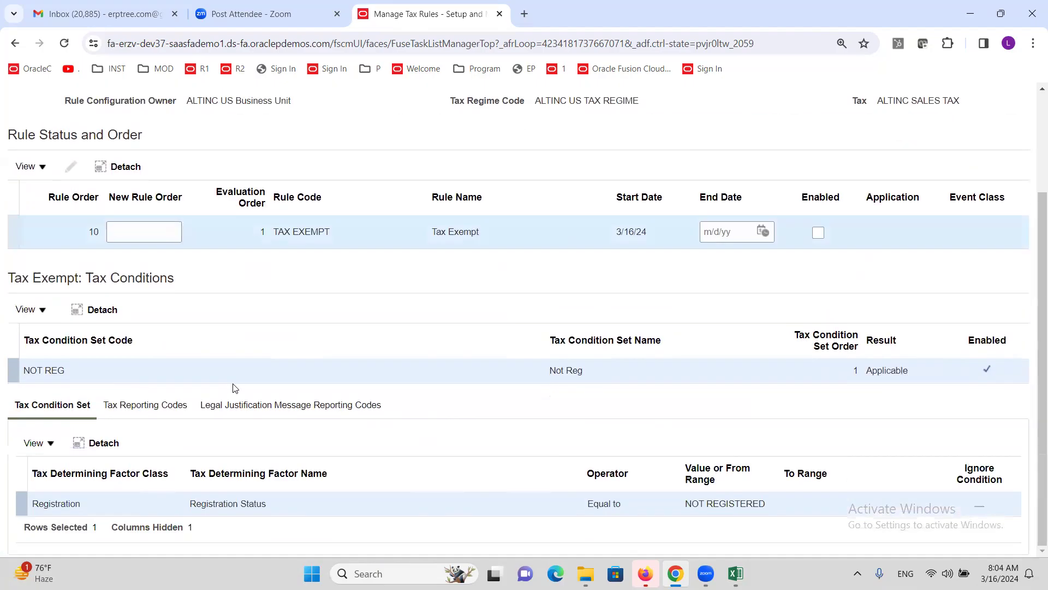
scroll(410, 386, "up", 2)
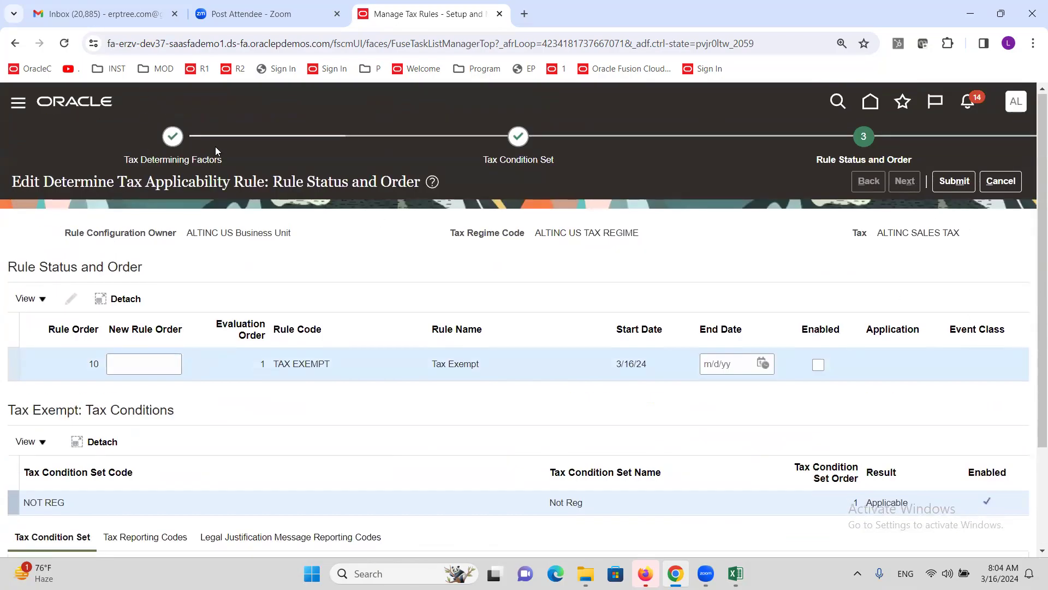
left_click(179, 139)
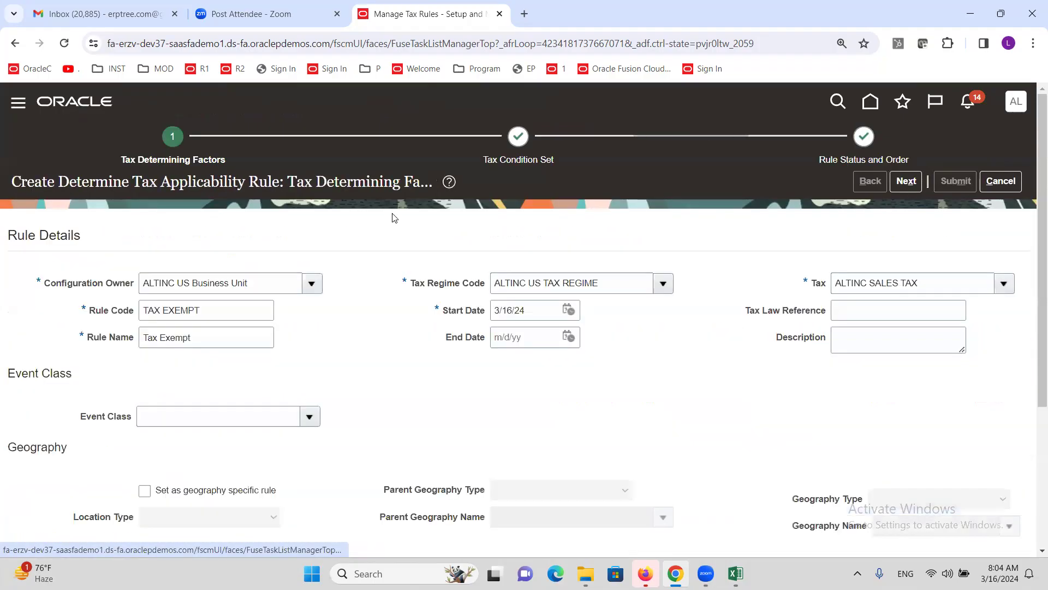
left_click_drag(925, 282, 759, 310)
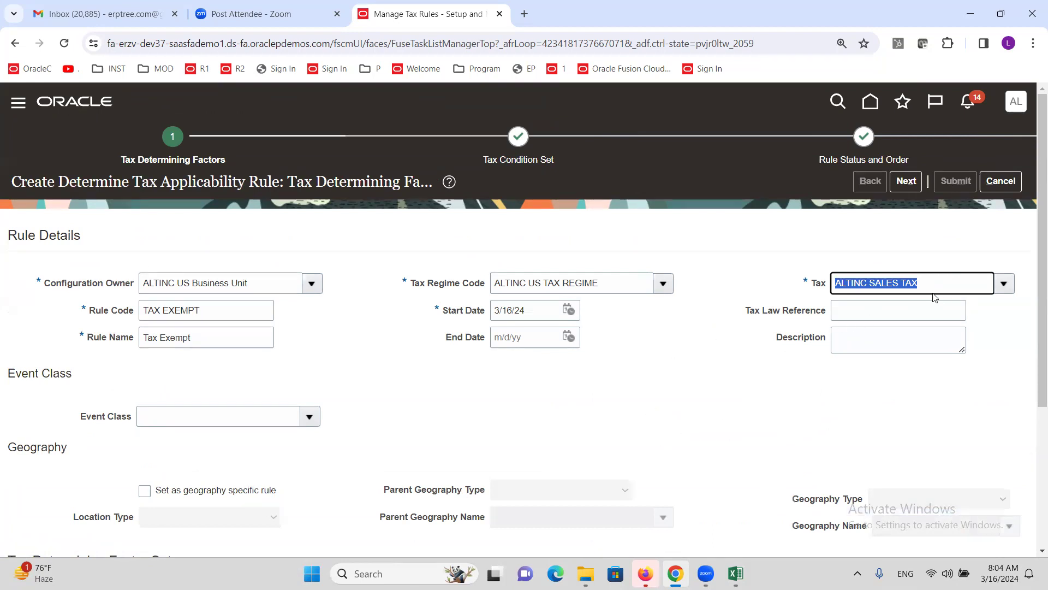
left_click(919, 279)
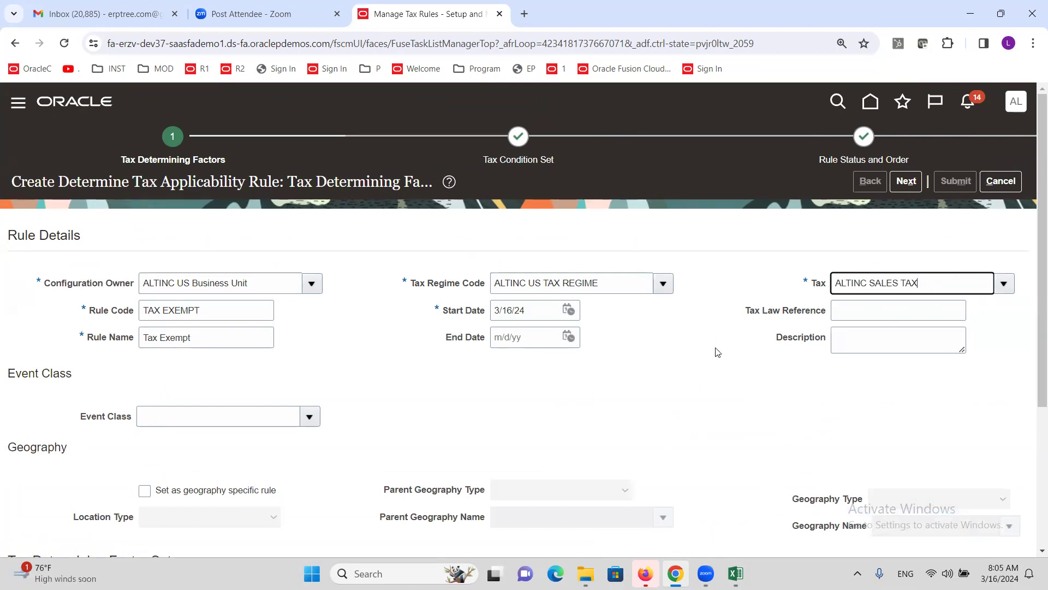
scroll(716, 352, "down", 1)
scroll(717, 352, "down", 3)
scroll(716, 353, "down", 1)
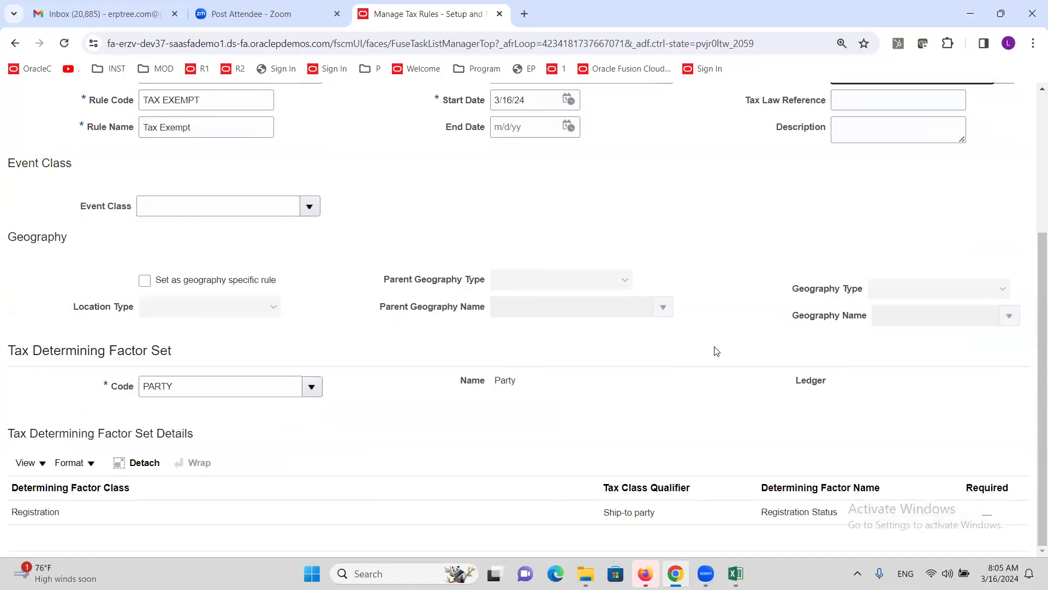
scroll(715, 351, "up", 3)
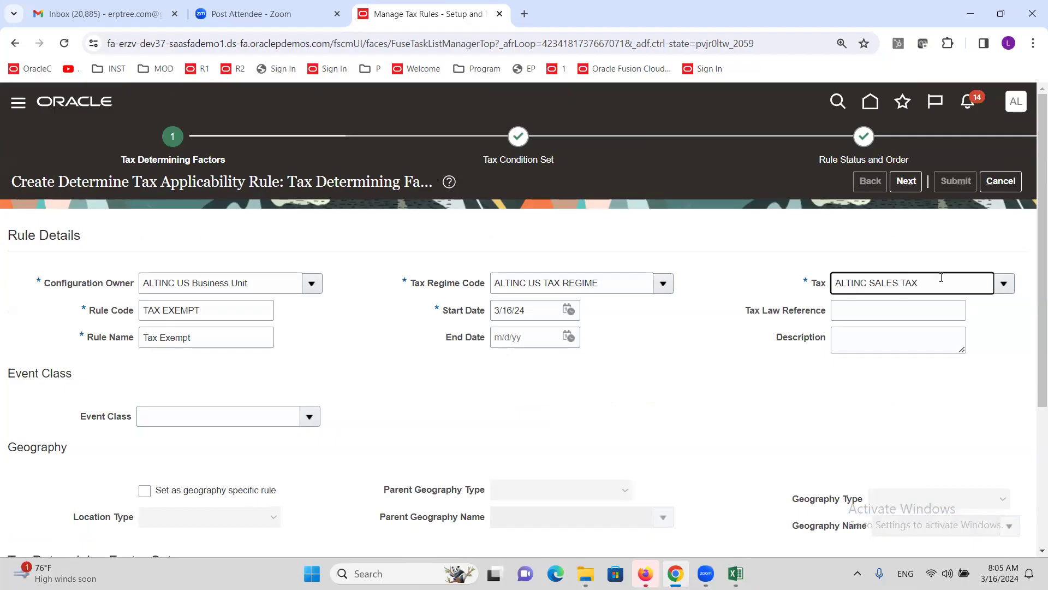
left_click(906, 181)
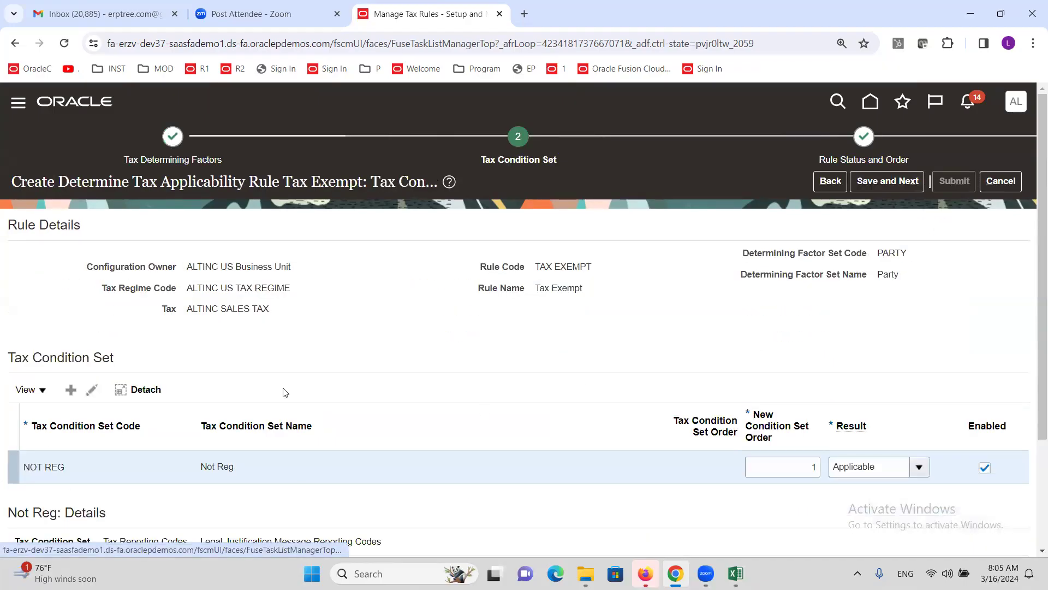
scroll(281, 391, "down", 3)
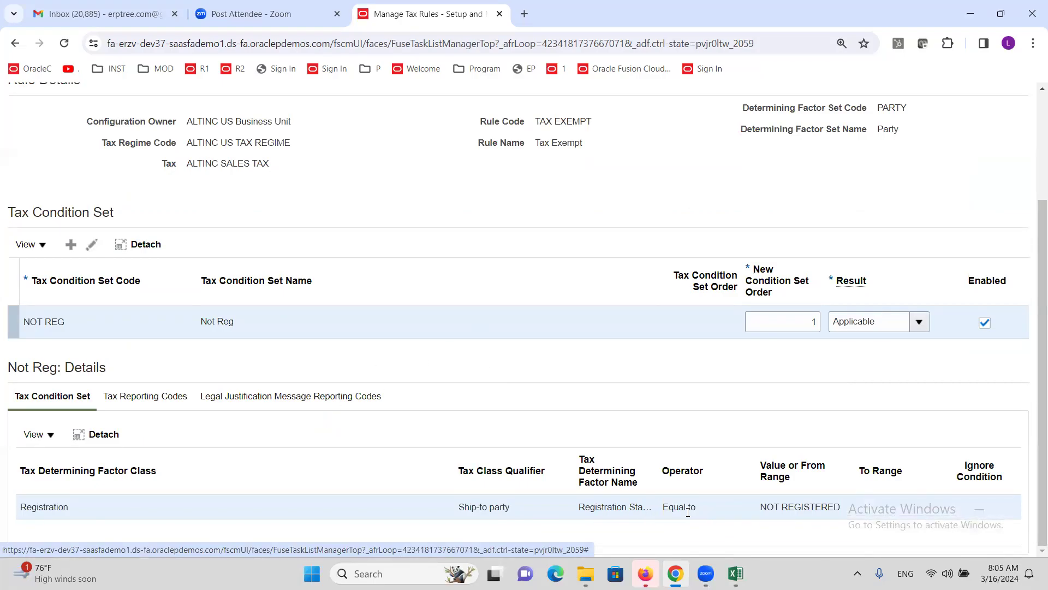
triple_click(792, 505)
scroll(699, 398, "up", 3)
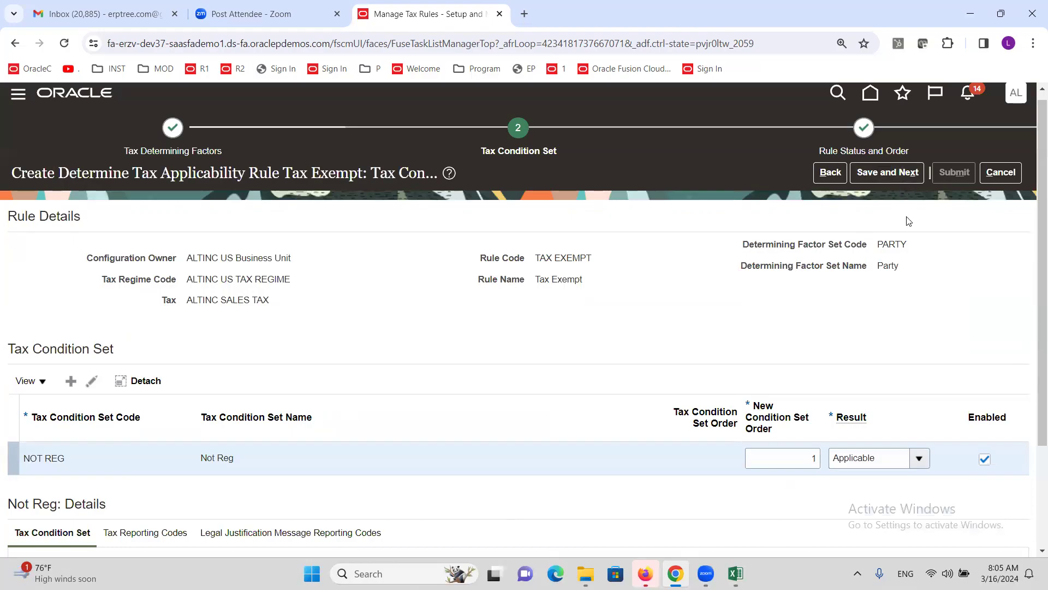
left_click(890, 175)
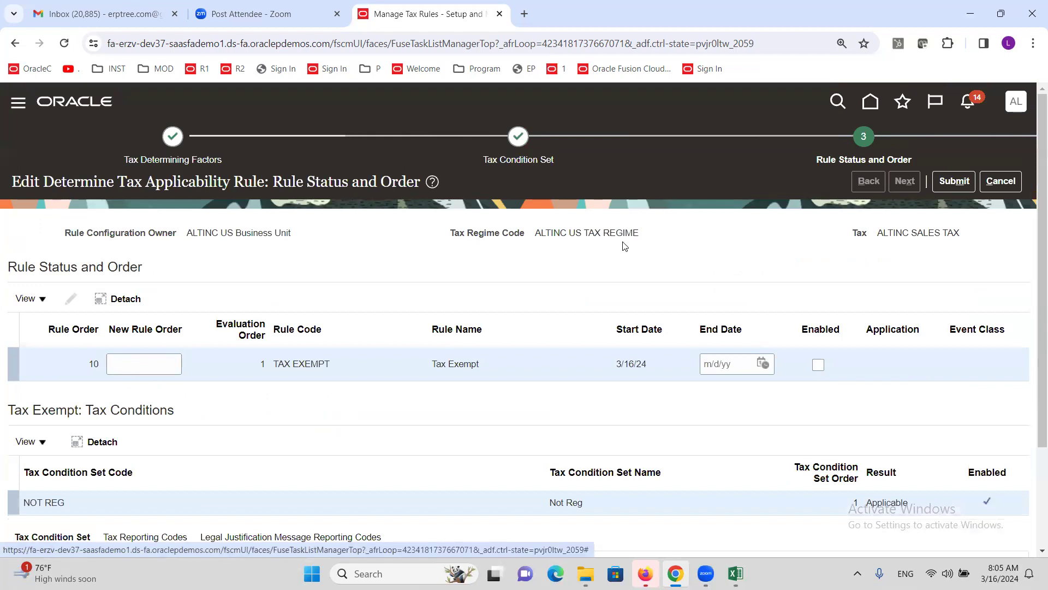
scroll(624, 246, "down", 3)
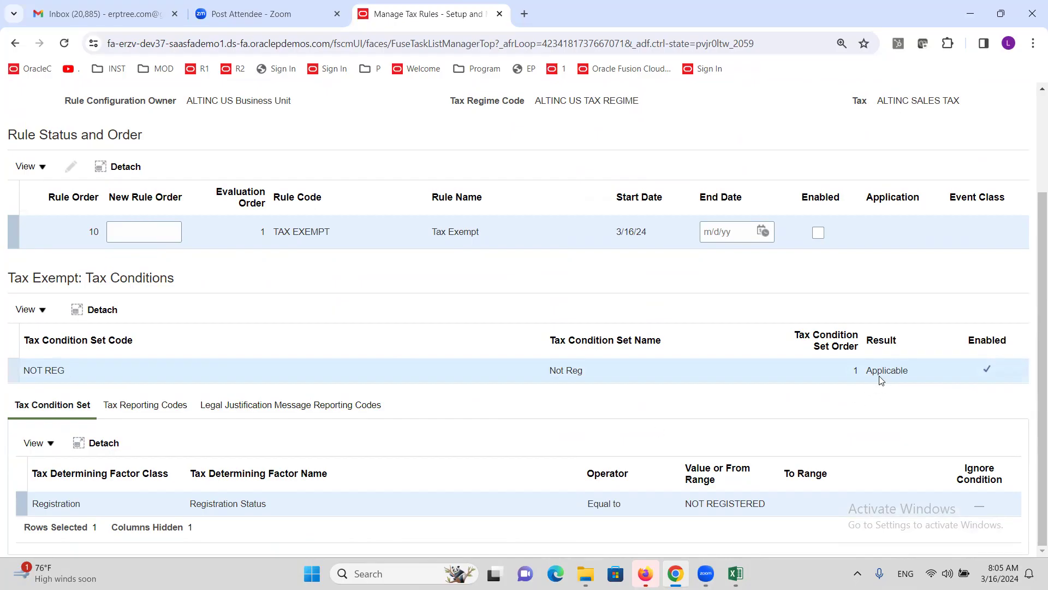
scroll(928, 202, "up", 3)
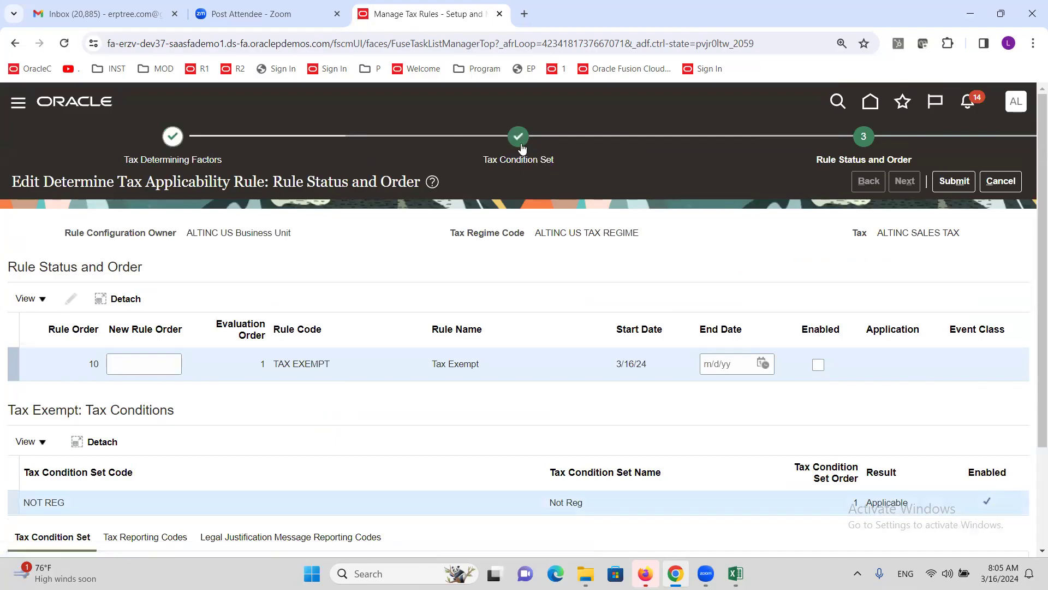
Step: Set the NOT REG condition set result to Not Applicable, then save and proceed to rule status
scroll(431, 300, "down", 3)
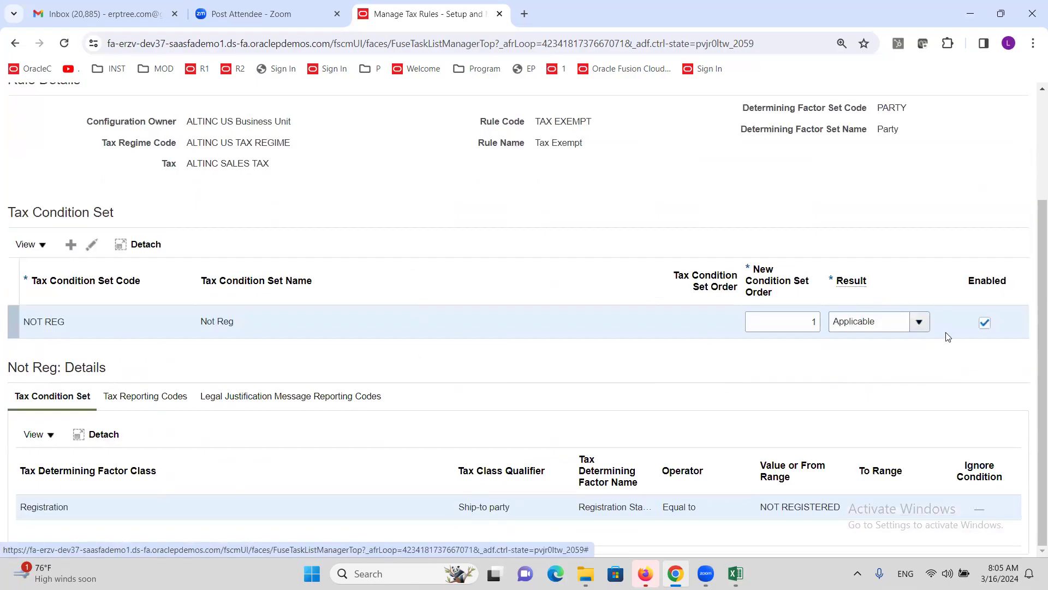
left_click(919, 323)
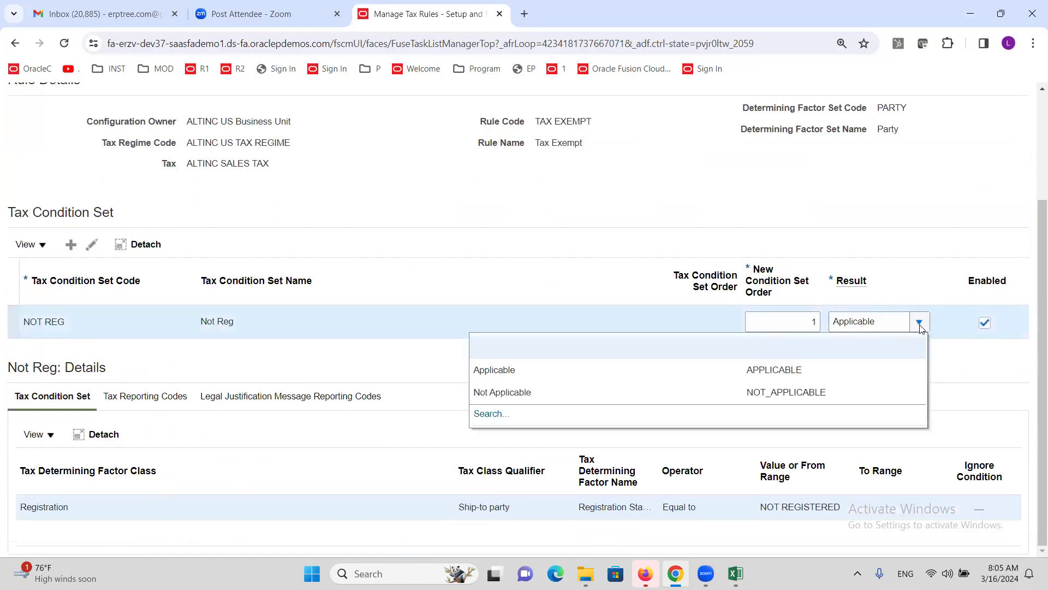
left_click(526, 392)
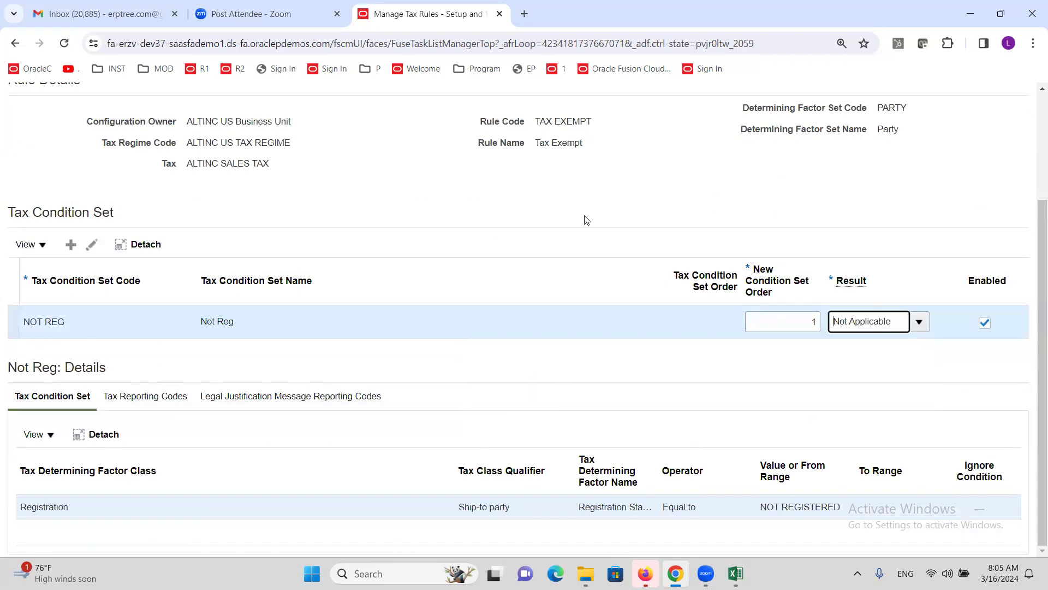
scroll(597, 251, "up", 3)
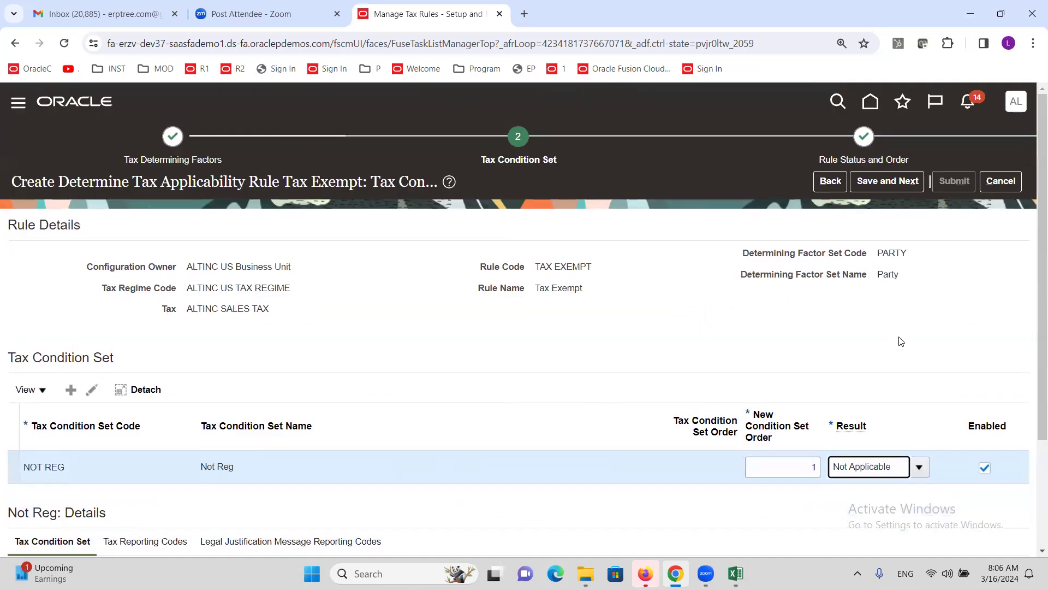
left_click(856, 181)
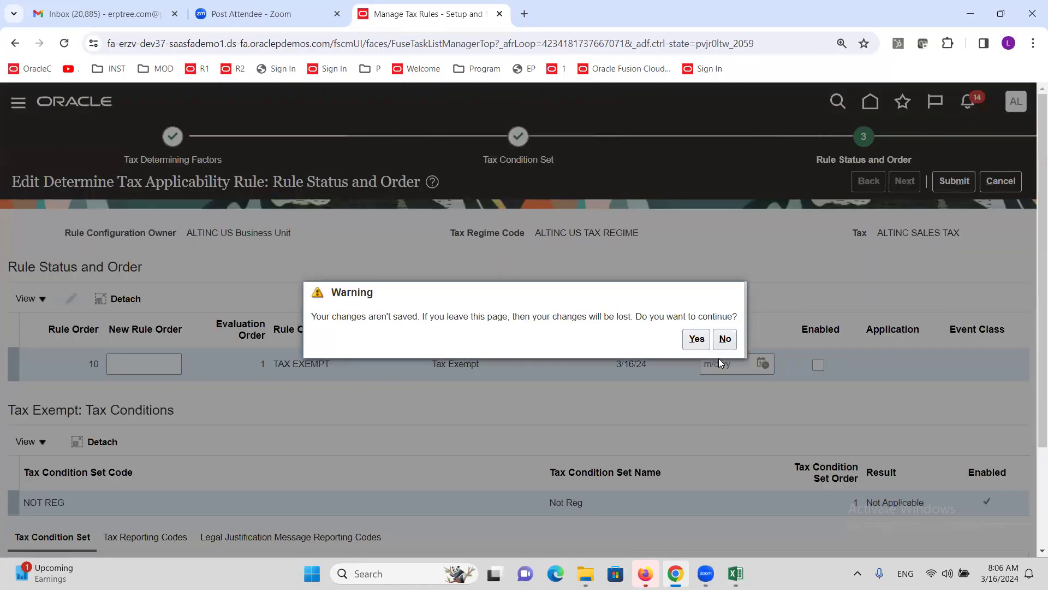
Step: Discard changes and start a new applicability rule Account owned by ALTINC US Business Unit
left_click(696, 339)
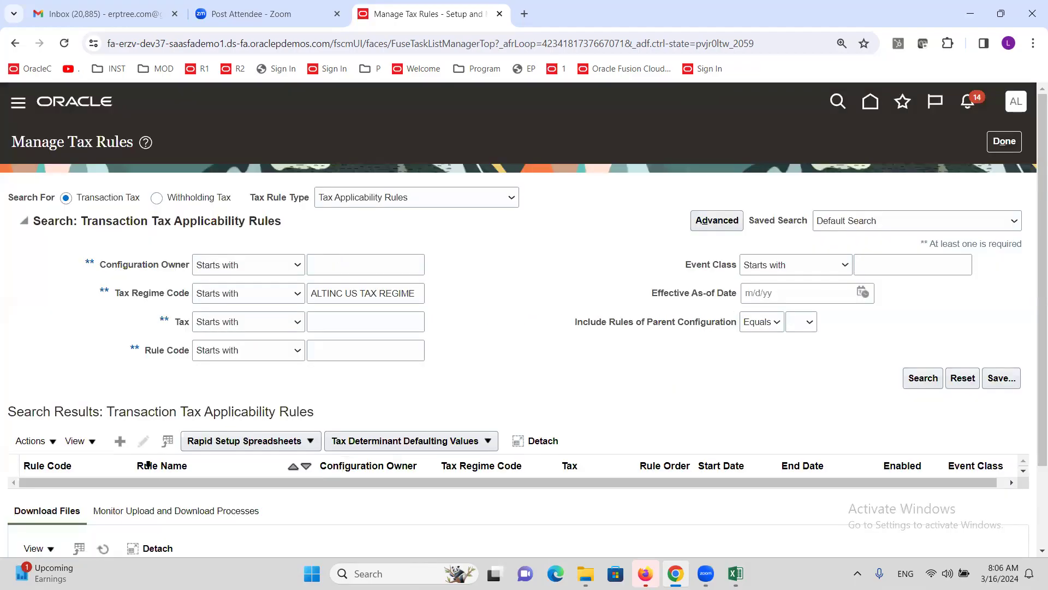
left_click(119, 442)
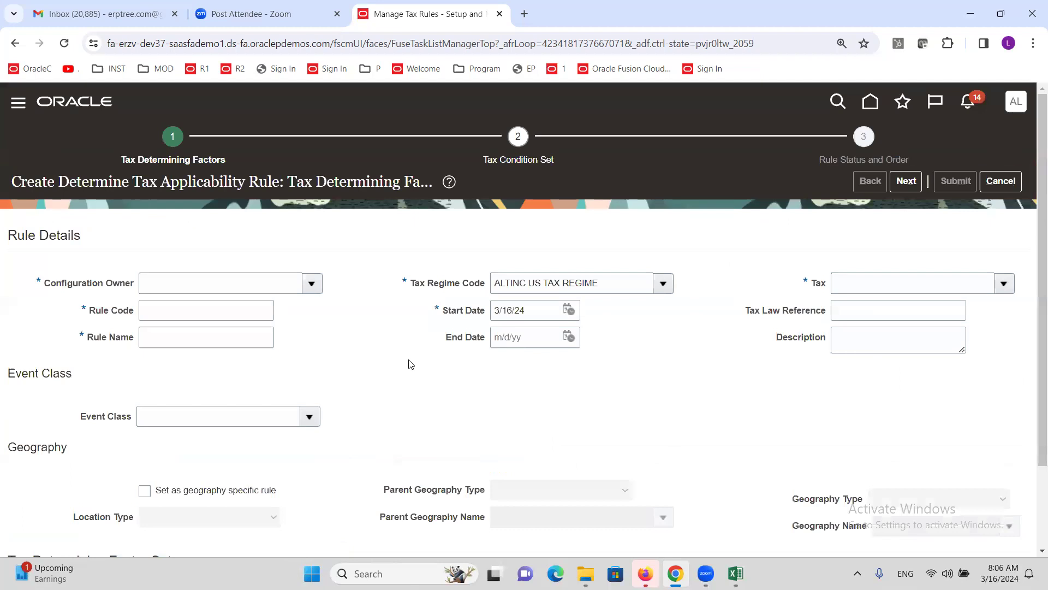
left_click(312, 283)
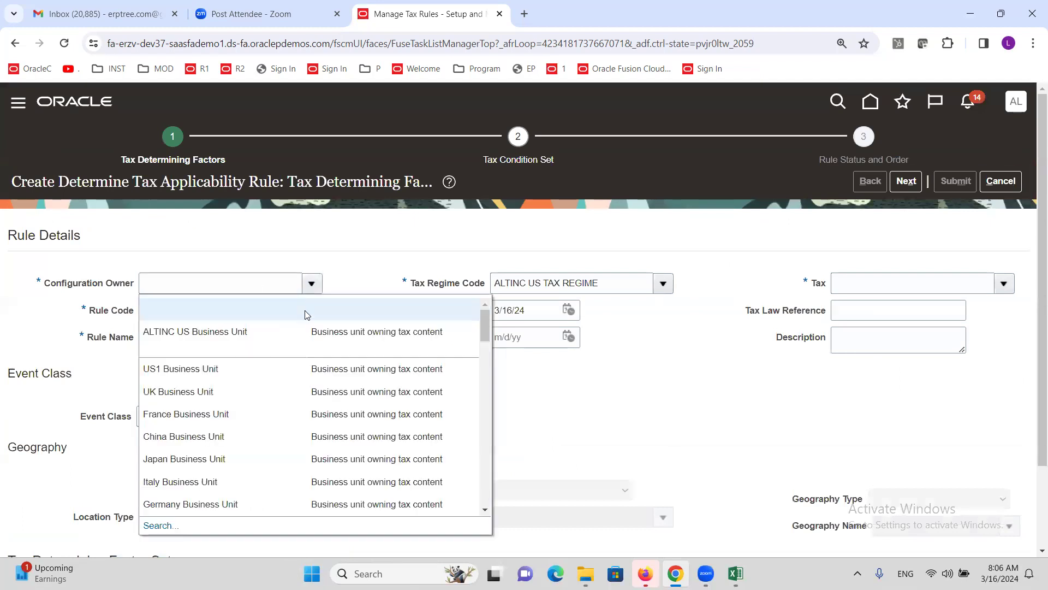
left_click(285, 350)
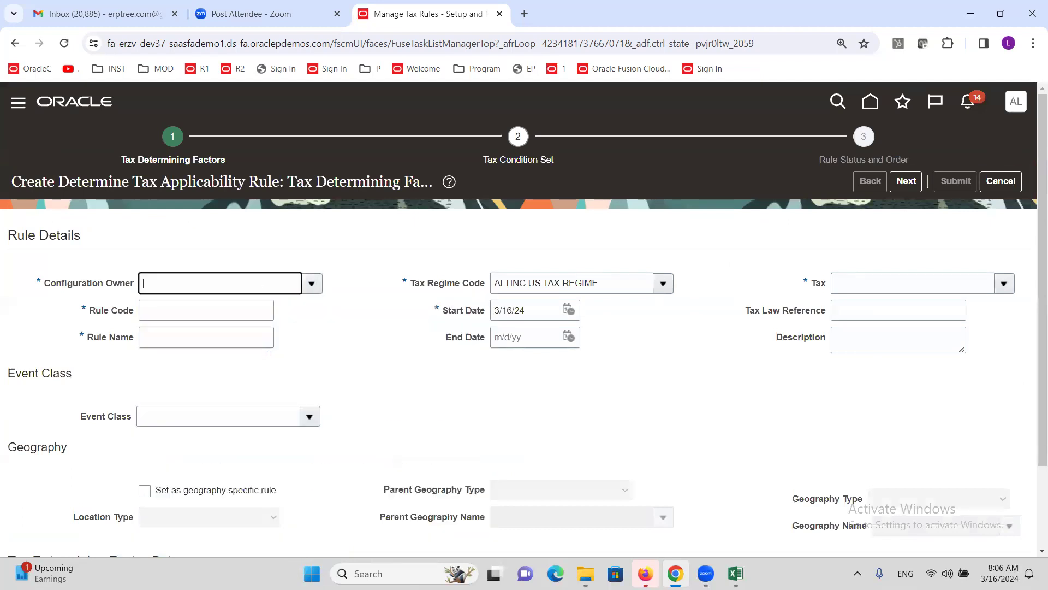
left_click(226, 314)
type("Account")
key("Tab")
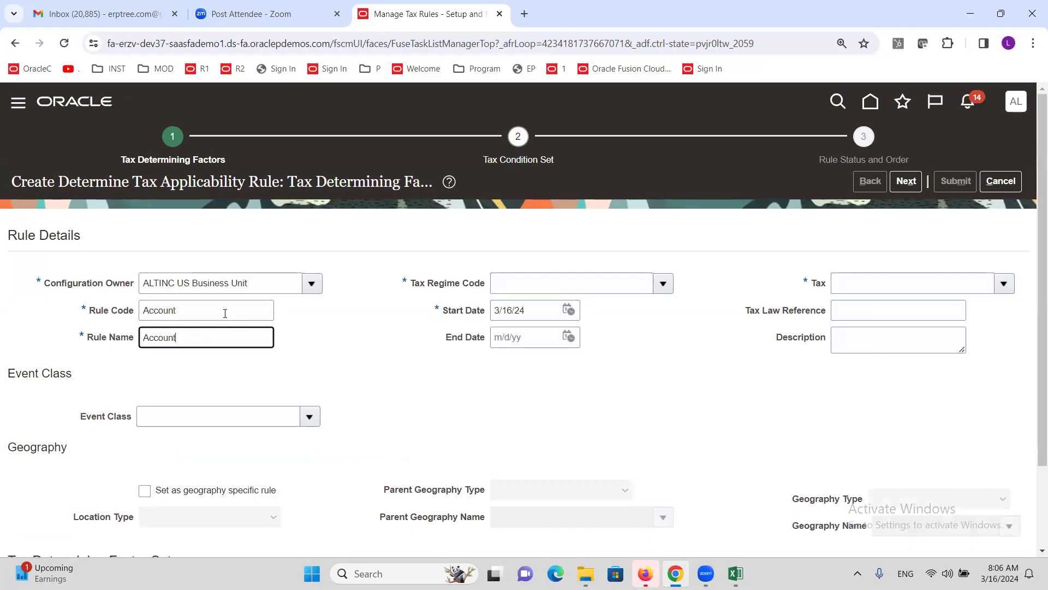
Step: Set the rule's tax regime to ALTINC US TAX REGIME and tax to ALTINC SALES TAX
left_click(663, 284)
left_click(626, 305)
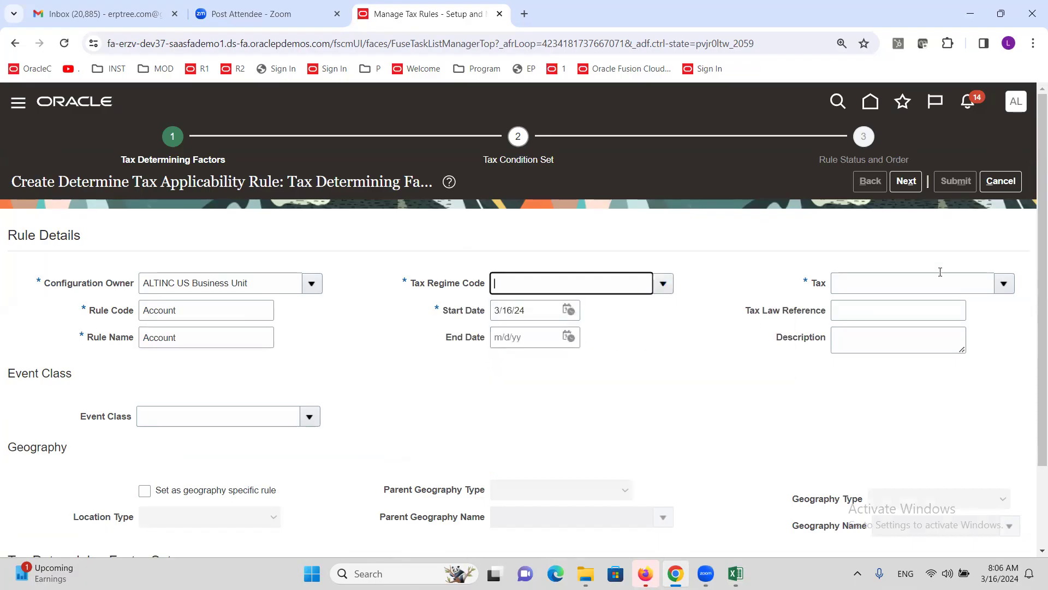
left_click(1004, 284)
left_click(876, 327)
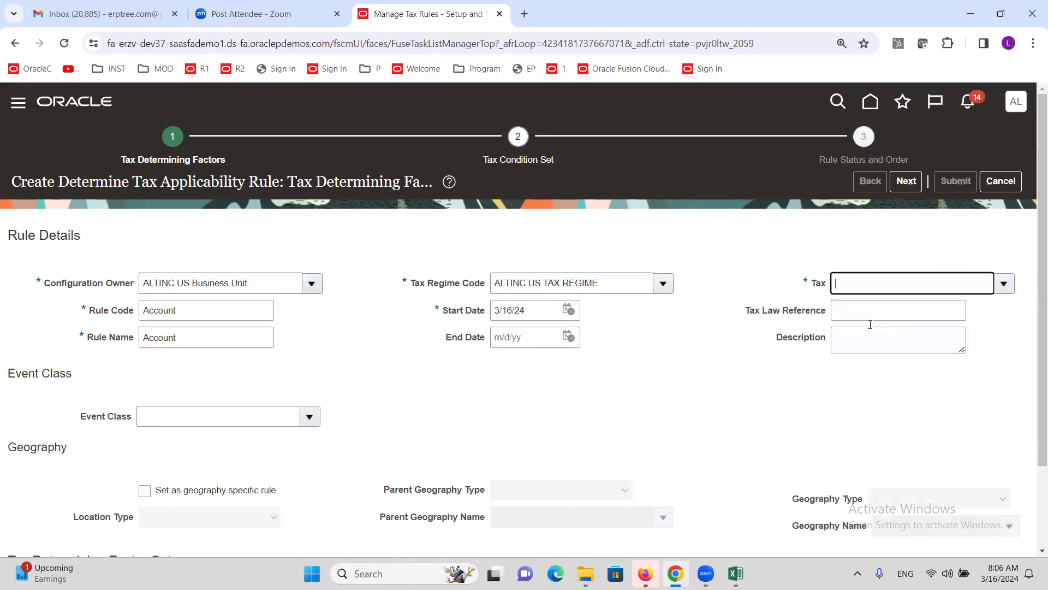
scroll(319, 344, "down", 2)
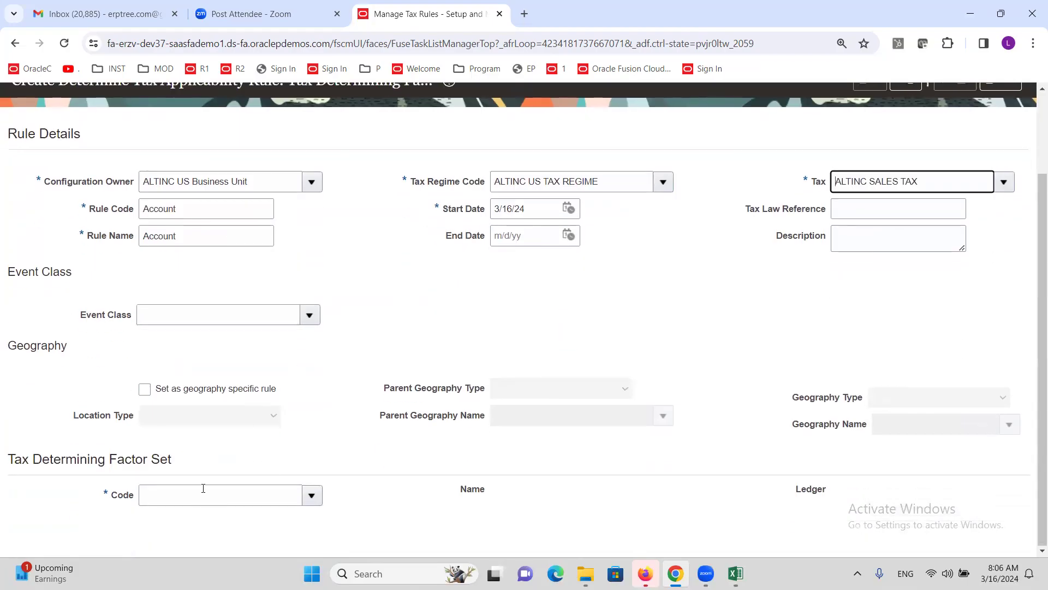
left_click(322, 499)
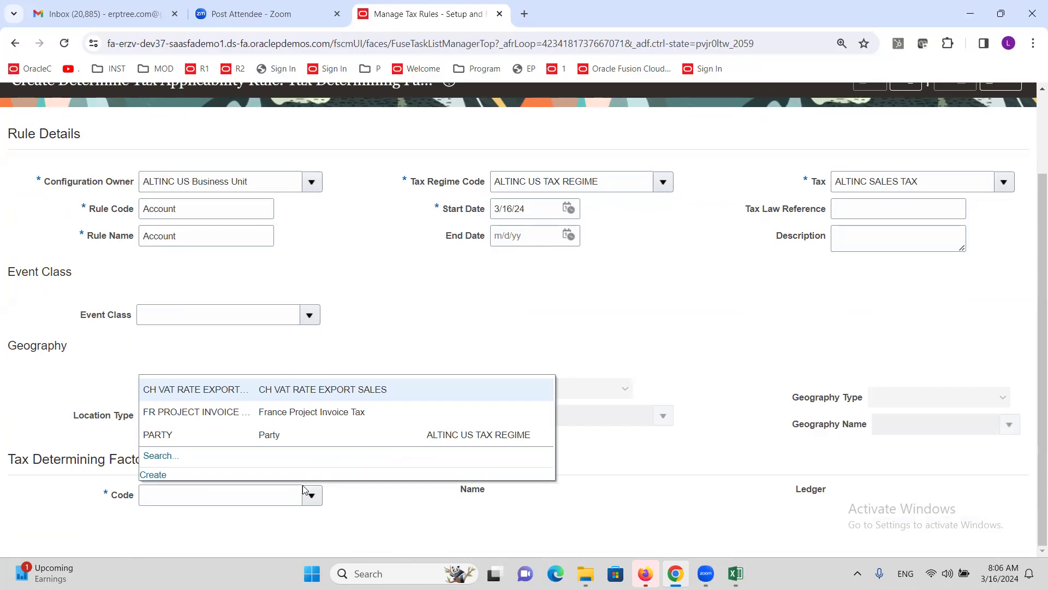
Step: Start a new determining factor set named Account for ALTINC US Primary Ledger
left_click(153, 475)
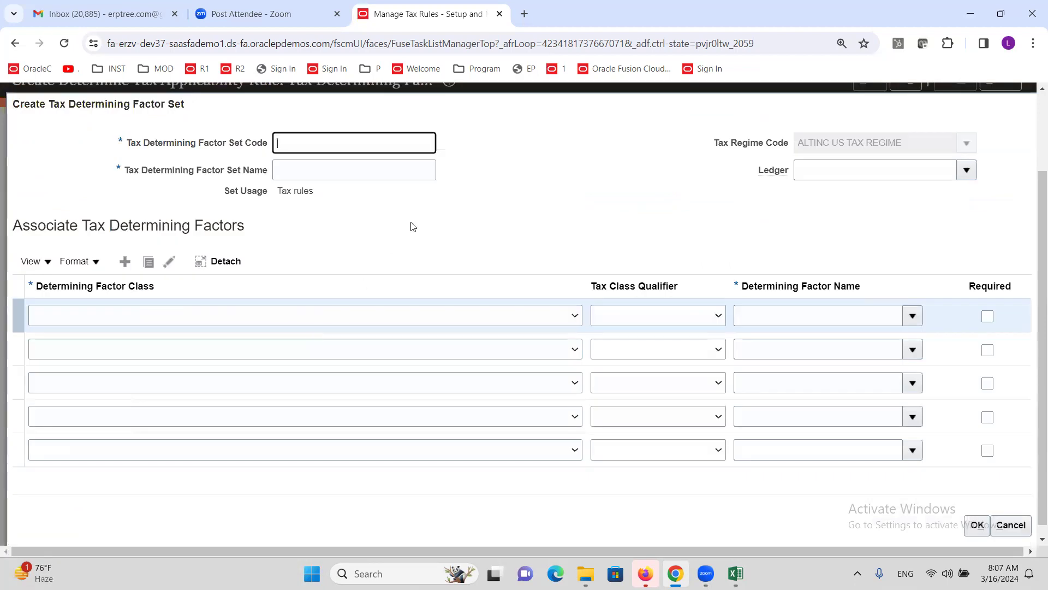
key("Tab")
type("A")
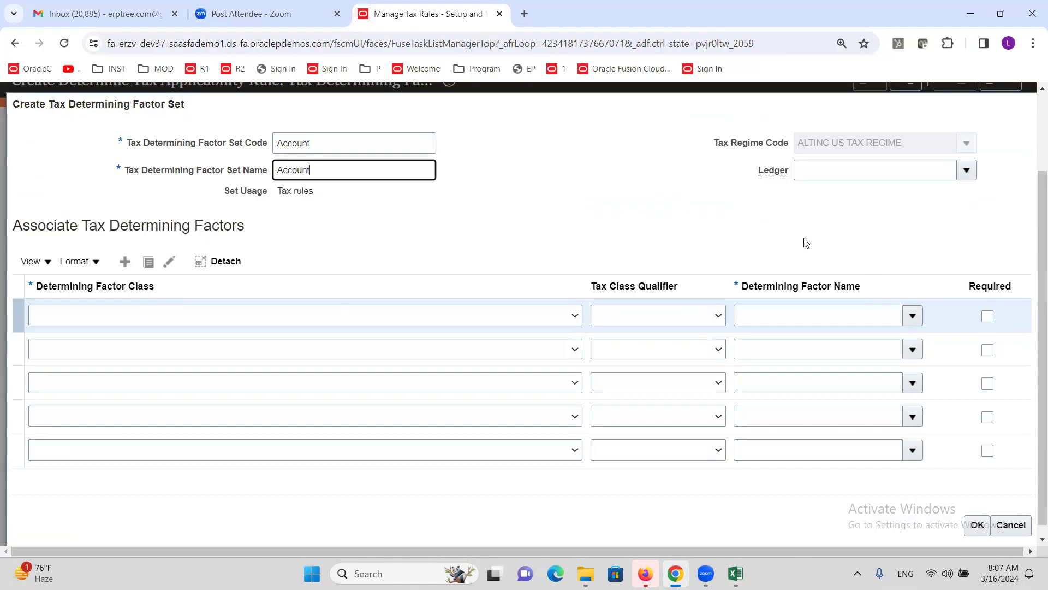
left_click(917, 173)
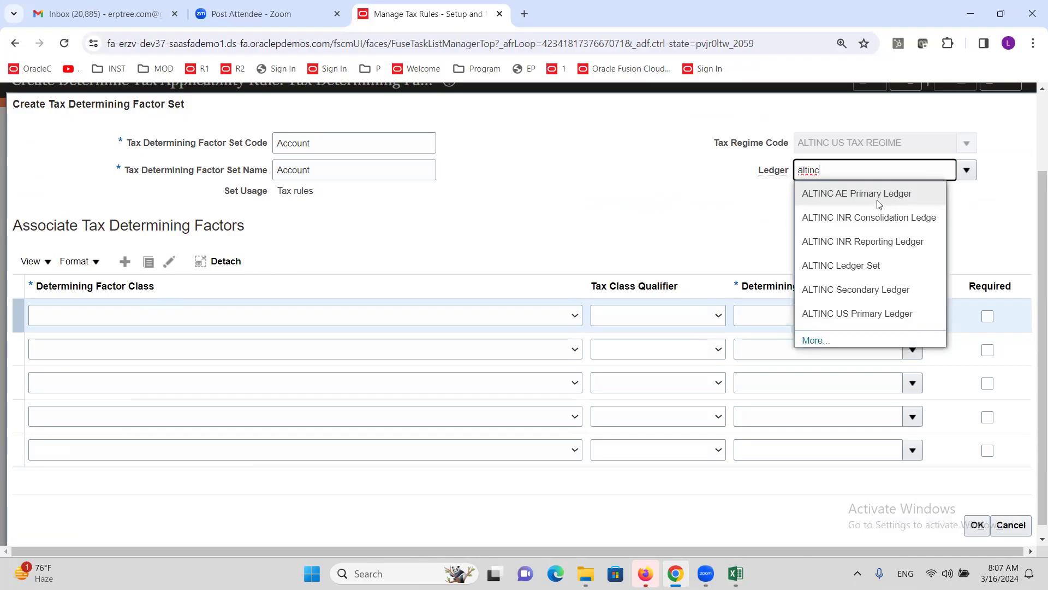
left_click(867, 314)
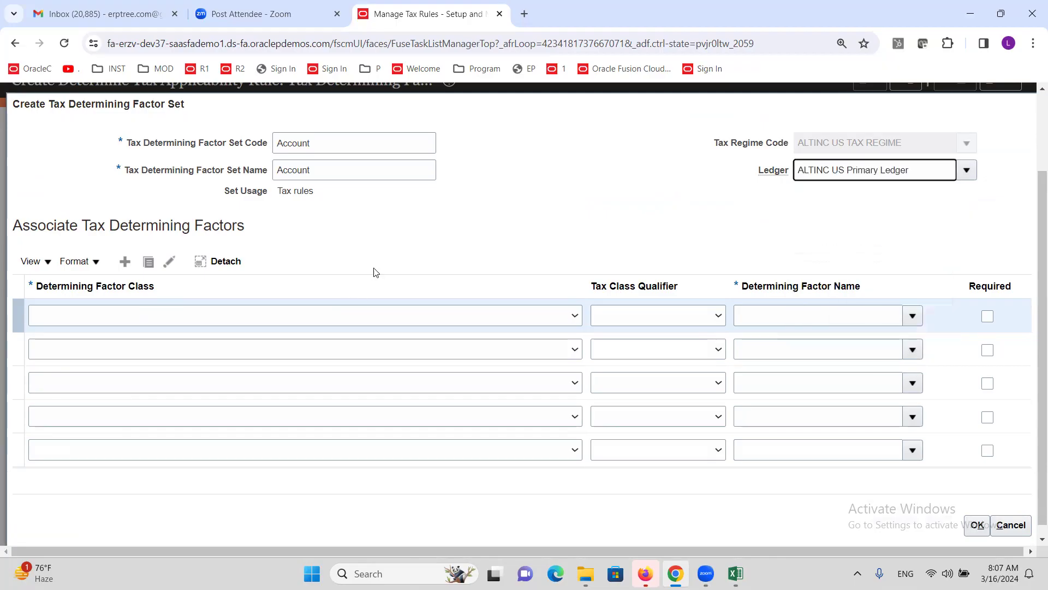
Step: Add the Accounting class Line Account factor and save the Account factor set
left_click(244, 319)
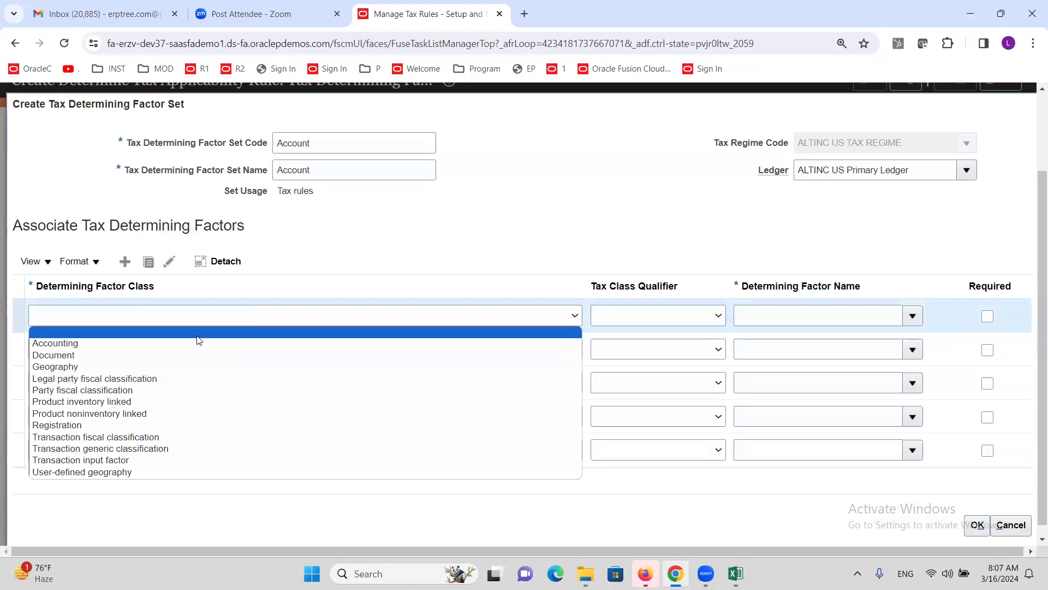
left_click(95, 343)
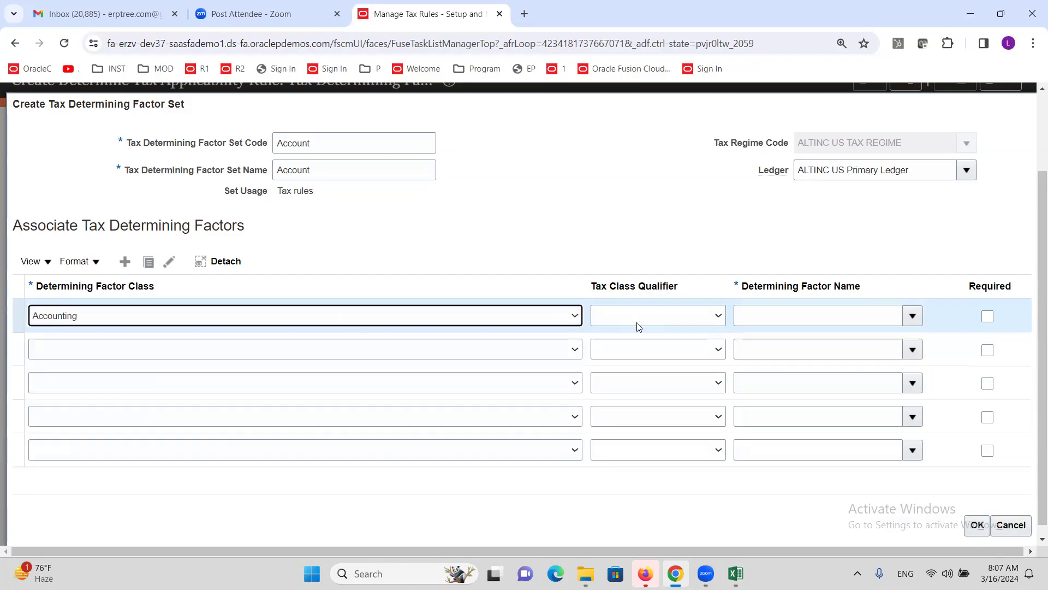
left_click(670, 315)
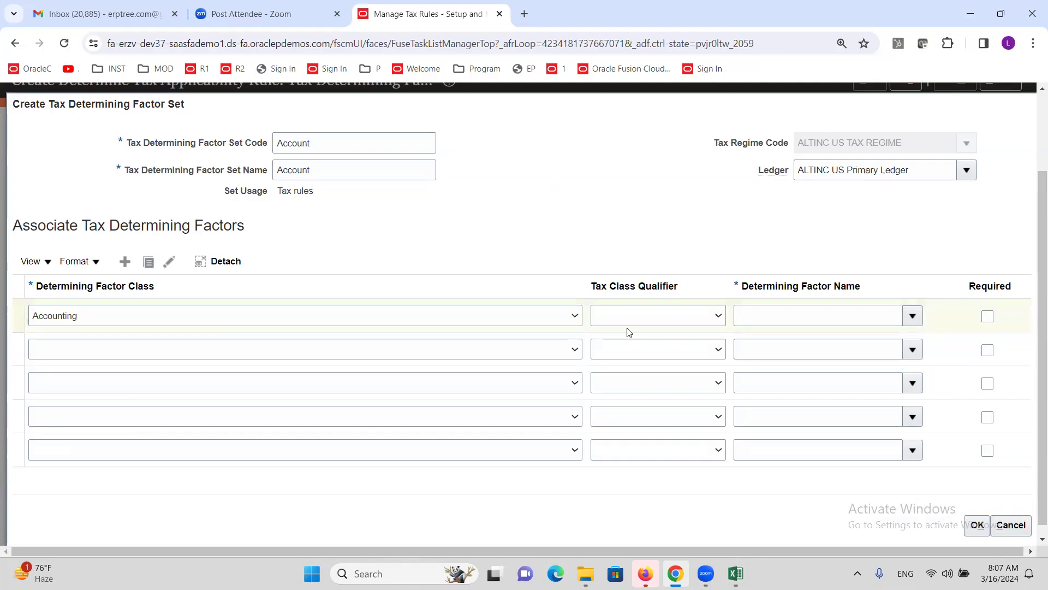
left_click(667, 319)
left_click(610, 244)
left_click(912, 315)
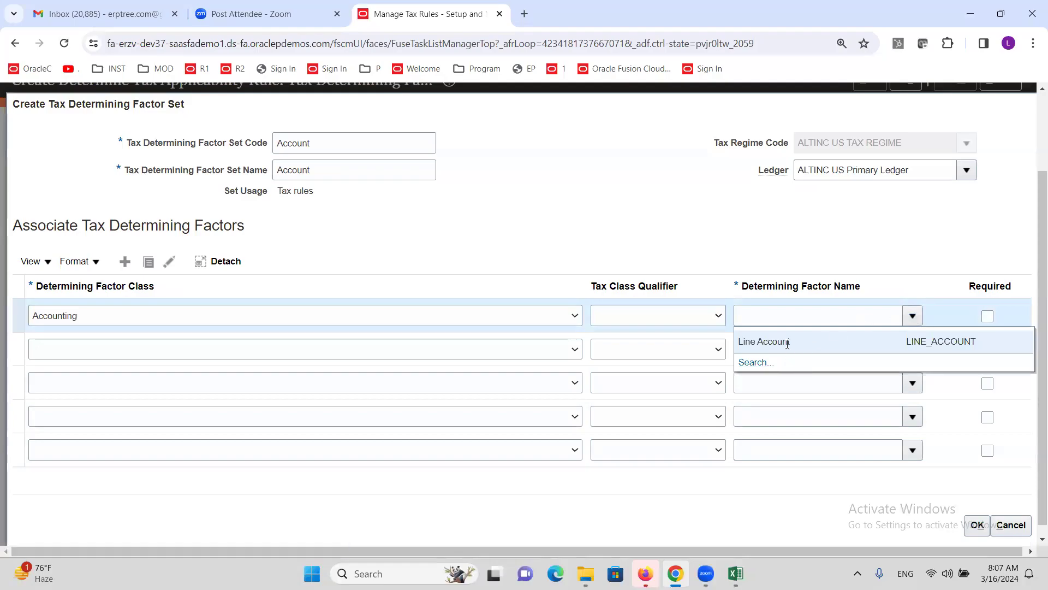
left_click(787, 343)
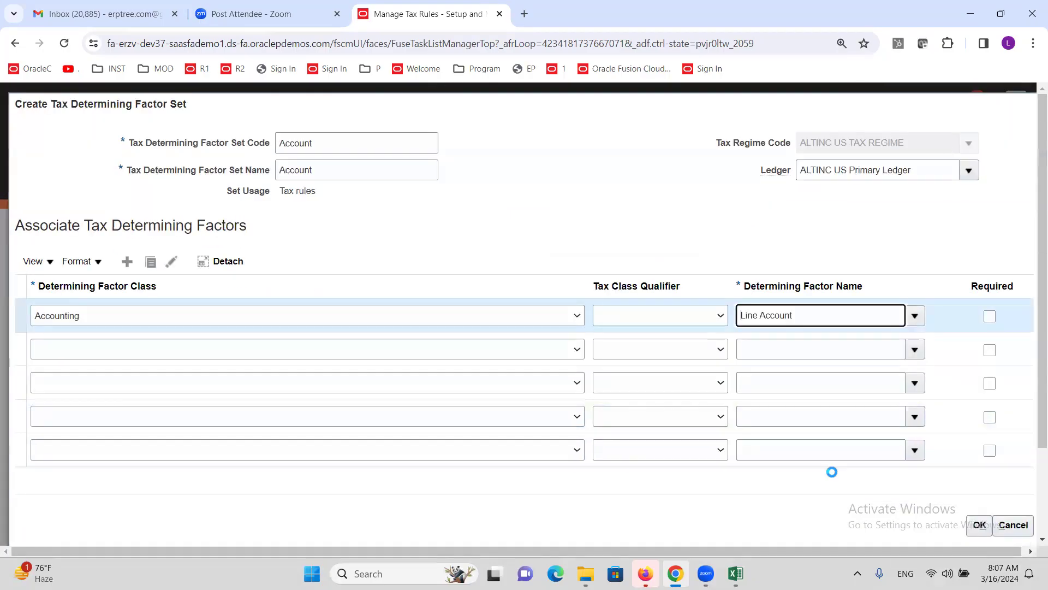
left_click(980, 525)
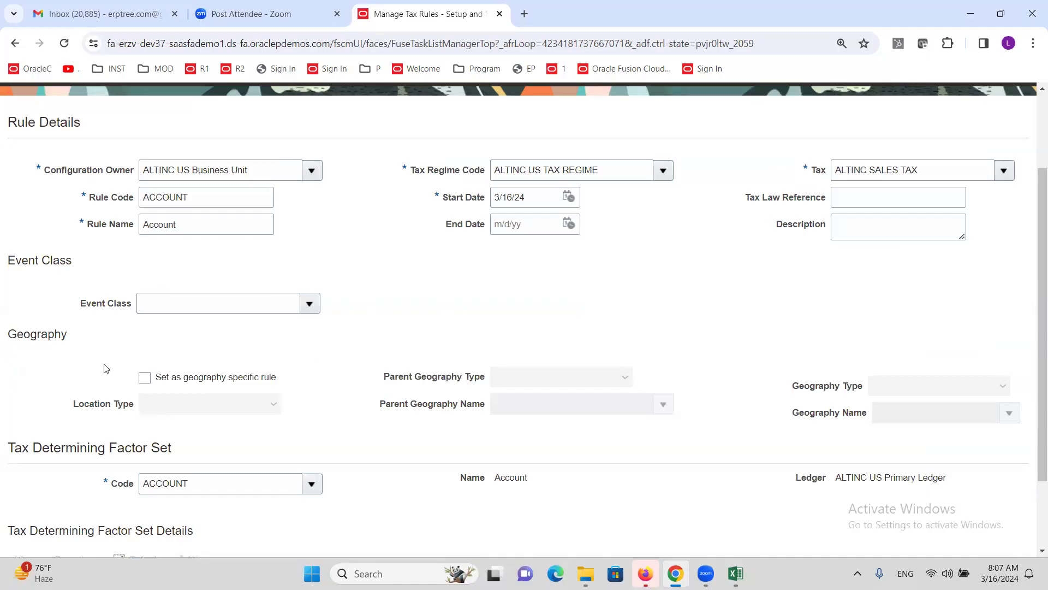
scroll(180, 377, "down", 1)
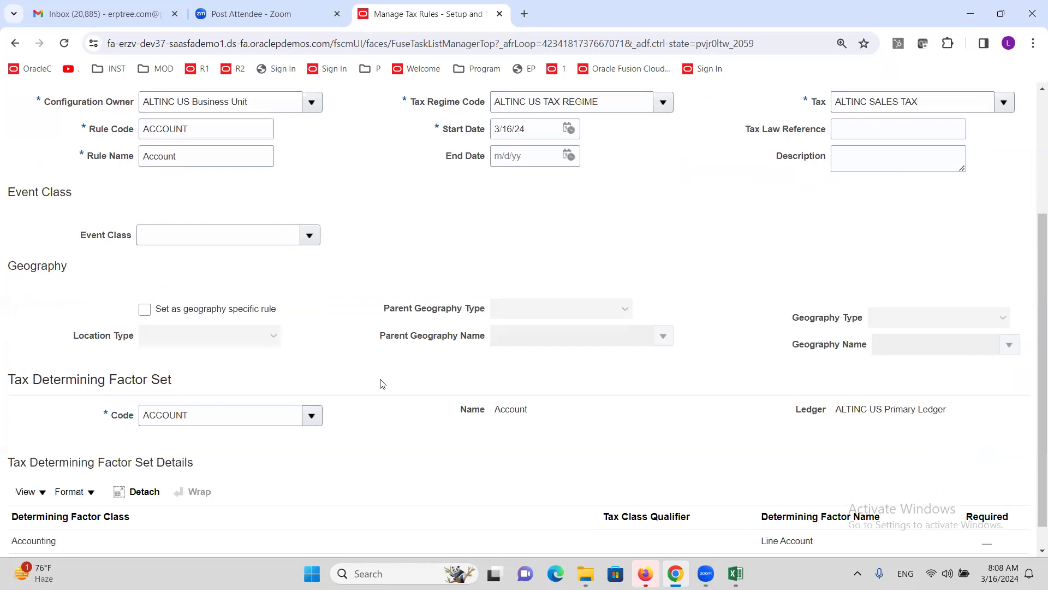
scroll(385, 399, "down", 1)
scroll(285, 428, "up", 3)
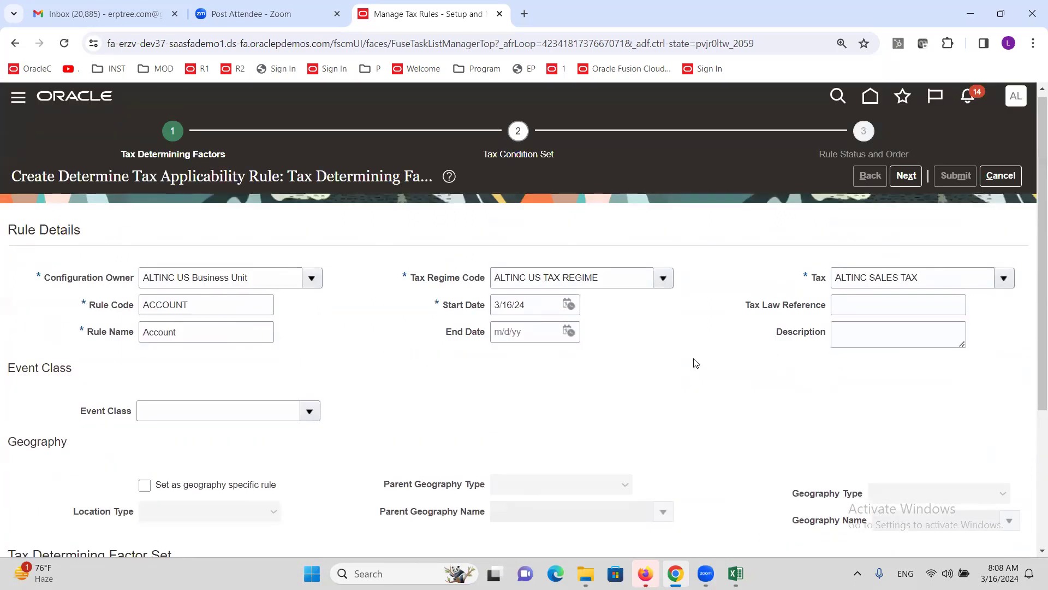
Step: Advance to the tax condition set step and start creating a new condition set
left_click(909, 178)
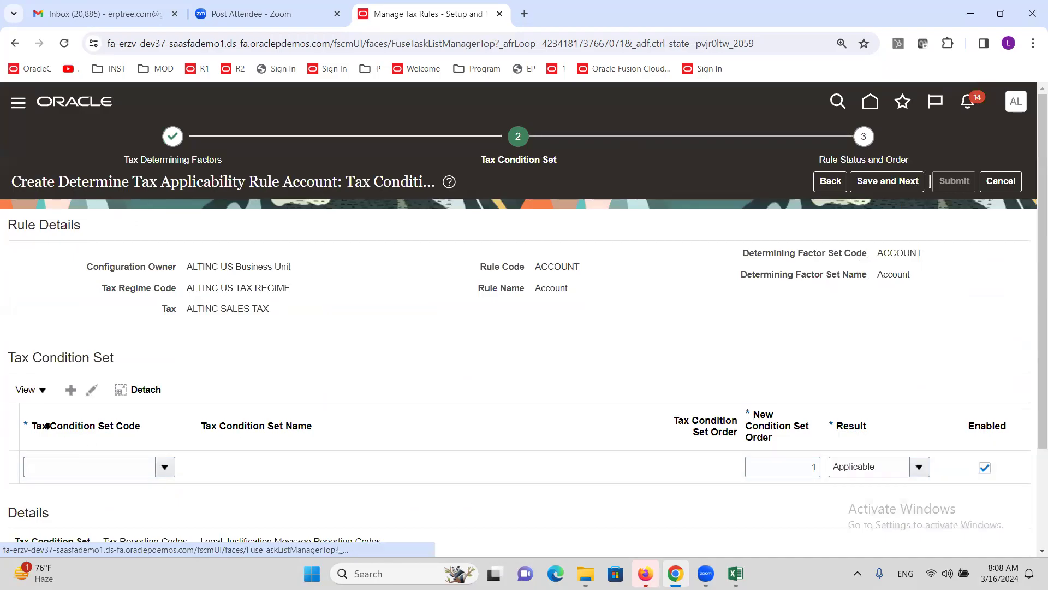
left_click(166, 468)
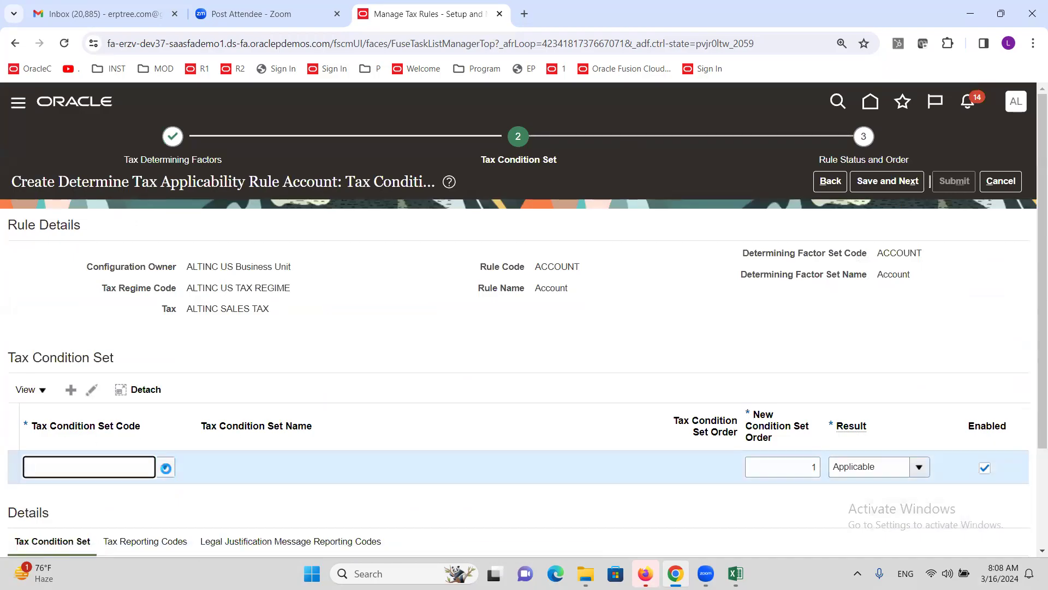
scroll(207, 403, "down", 3)
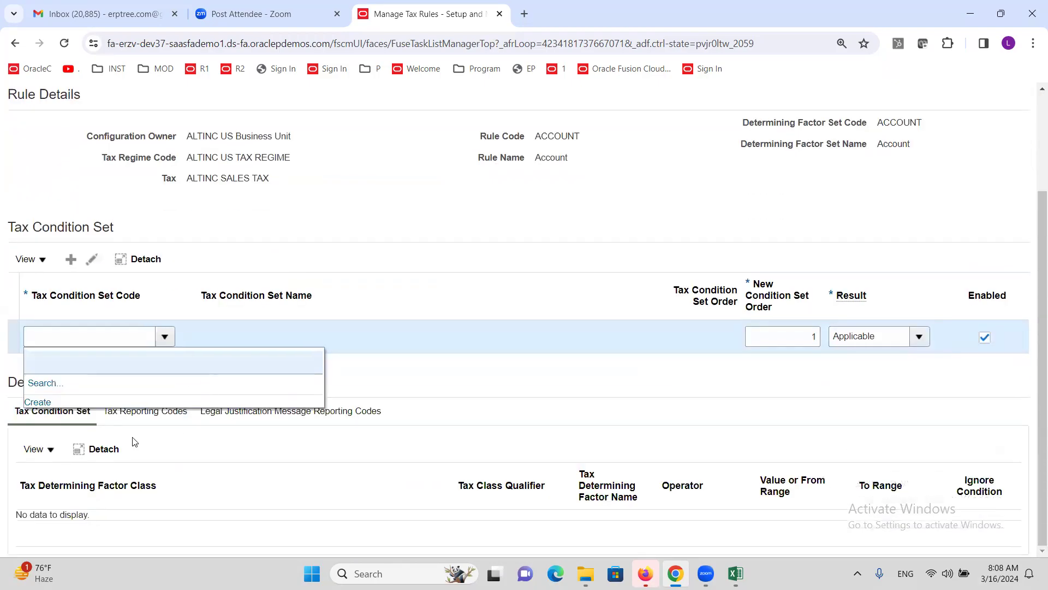
left_click(40, 404)
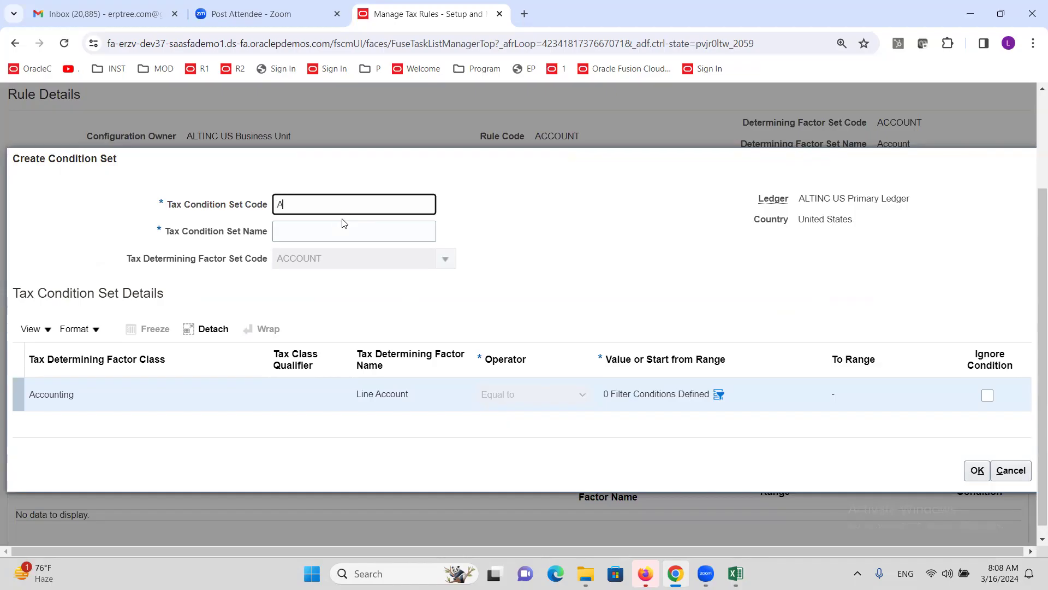
Step: Enter condition set code Acct and name acct, and open the Line Account value filter
type("t")
key("Tab")
type("a")
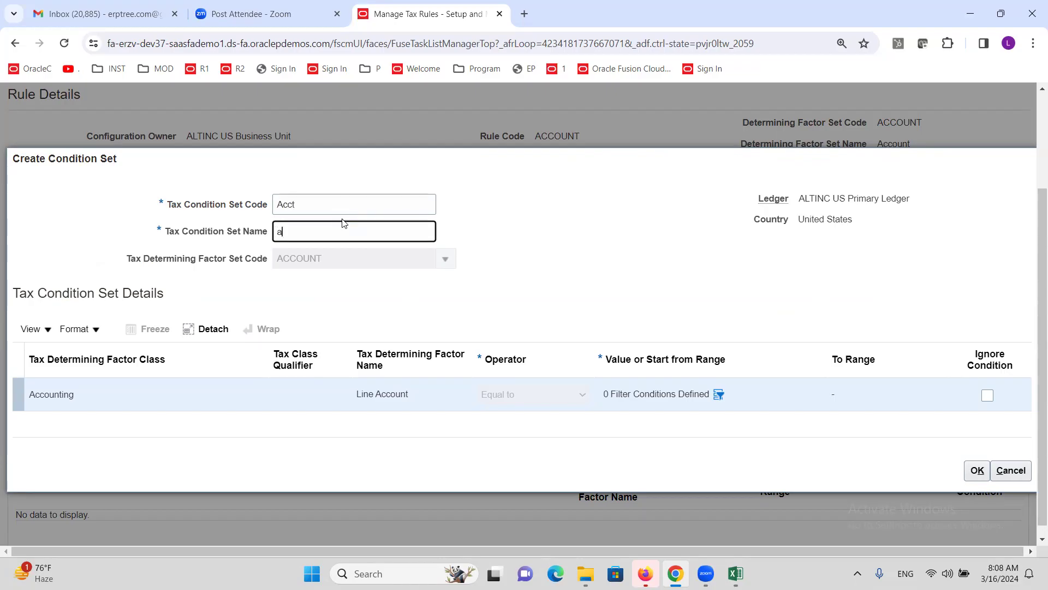
key("Tab")
left_click(426, 408)
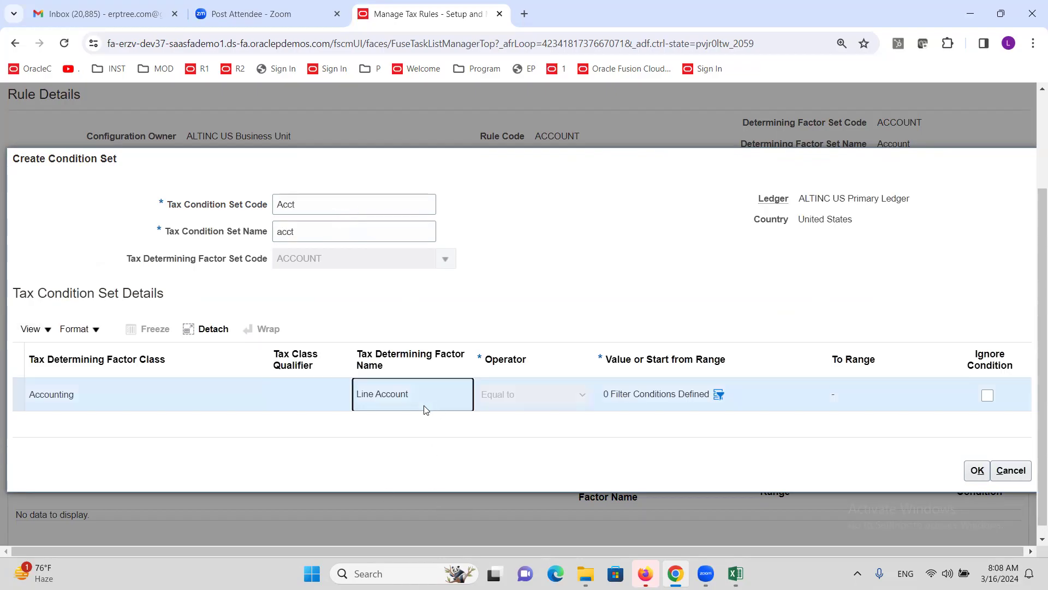
left_click(719, 394)
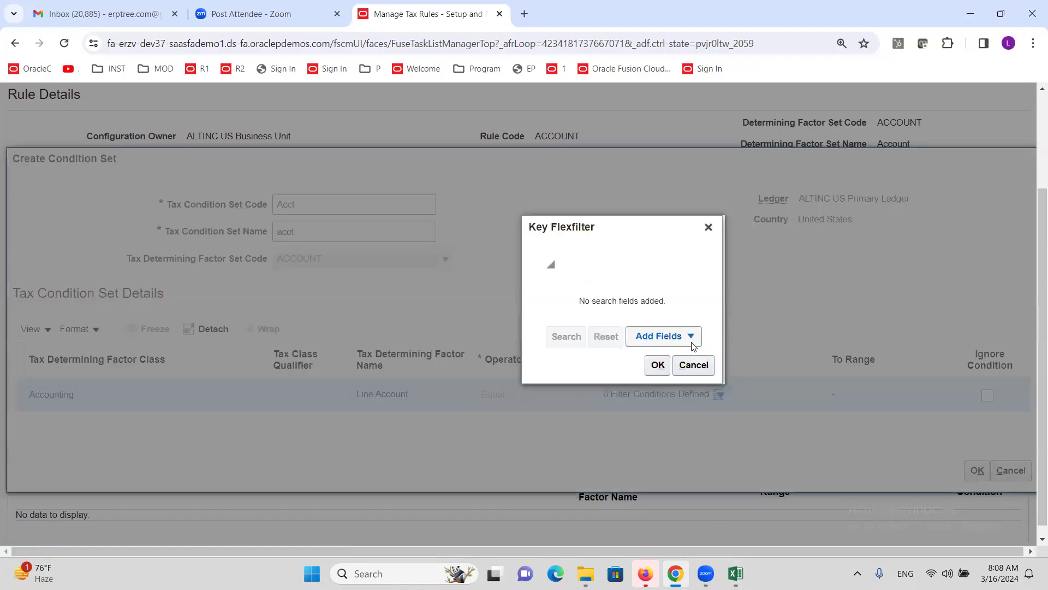
Step: Add an Account field condition to the Line Account filter
left_click(692, 339)
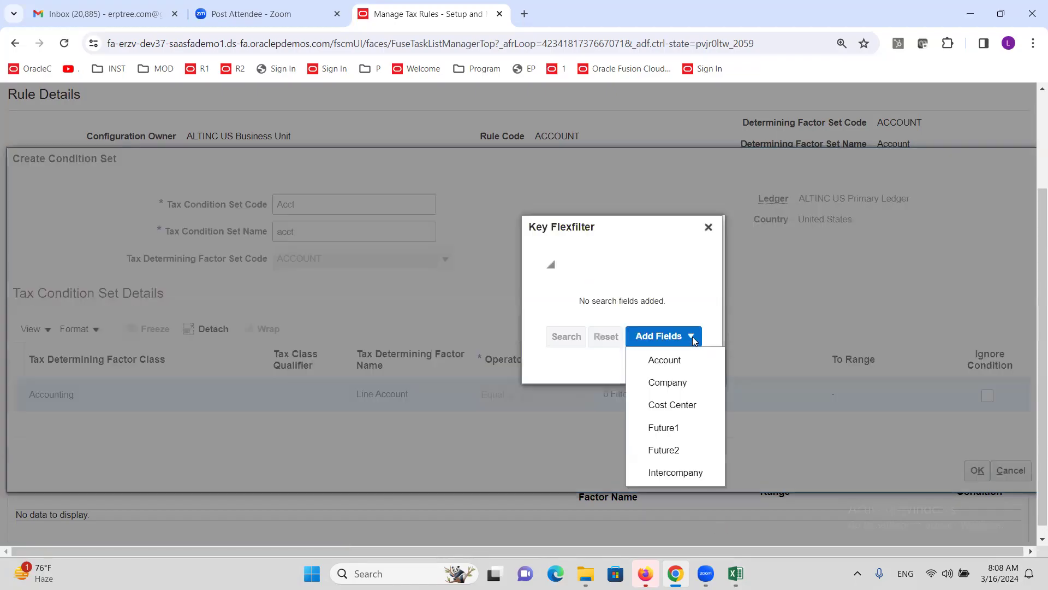
left_click(677, 360)
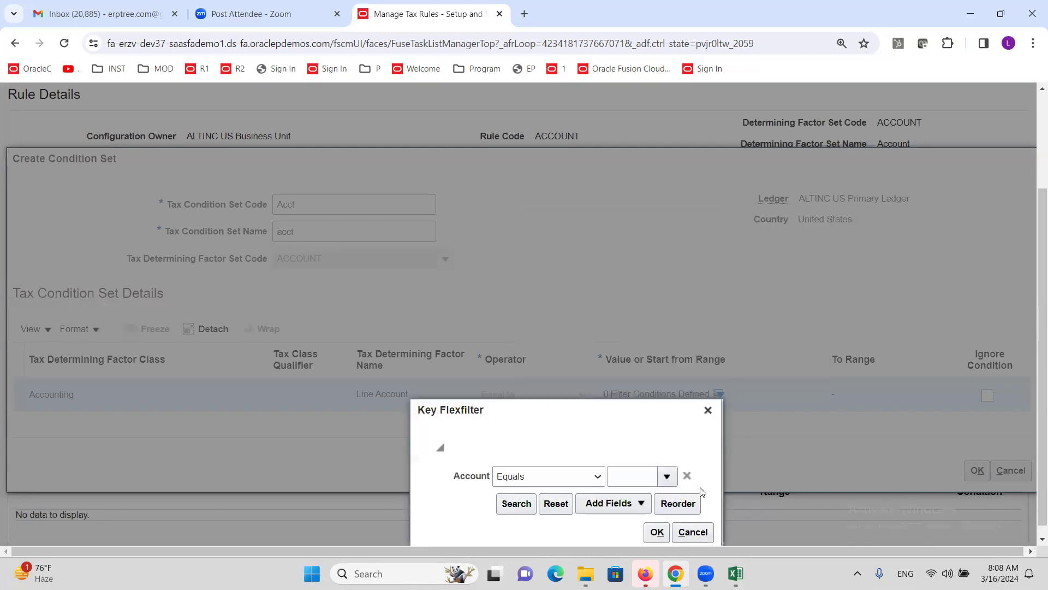
left_click(667, 476)
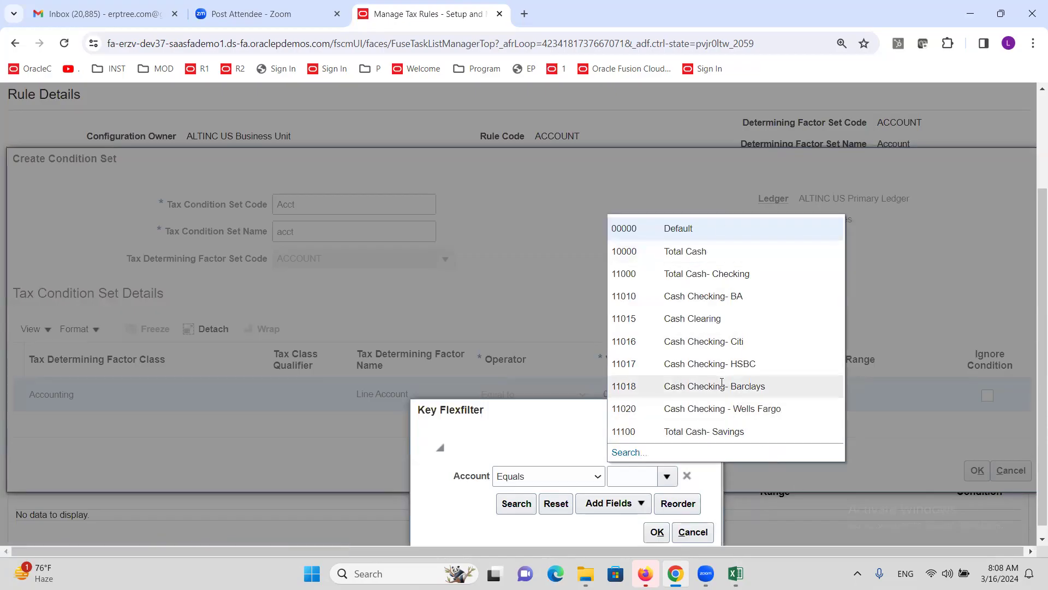
scroll(668, 447, "down", 1)
Step: Search account descriptions containing 'expense' and apply account 58430 Recruiting Expenses as the filter
left_click(628, 446)
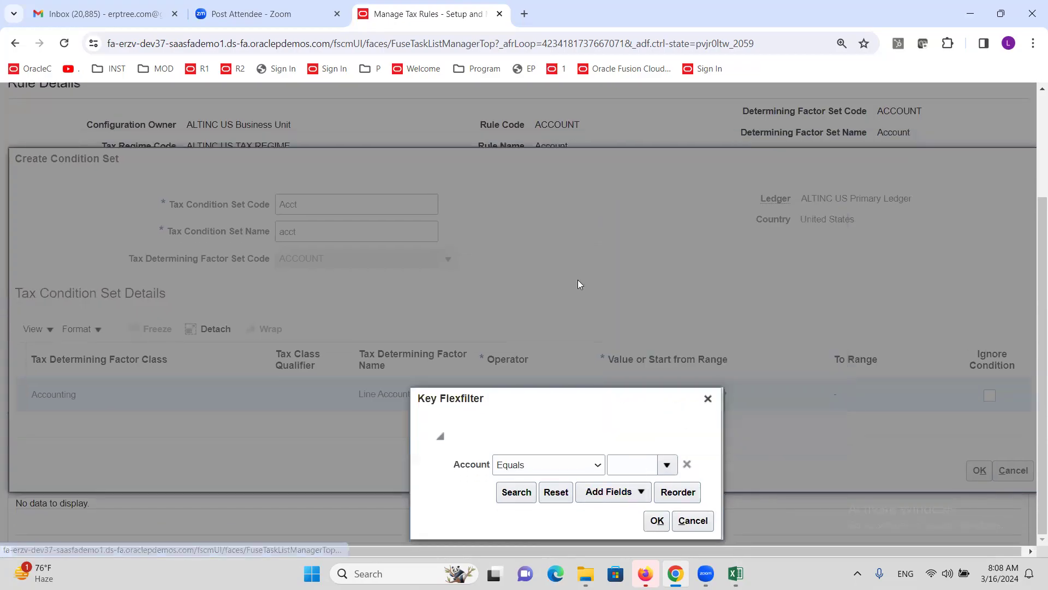
left_click(562, 321)
left_click(620, 240)
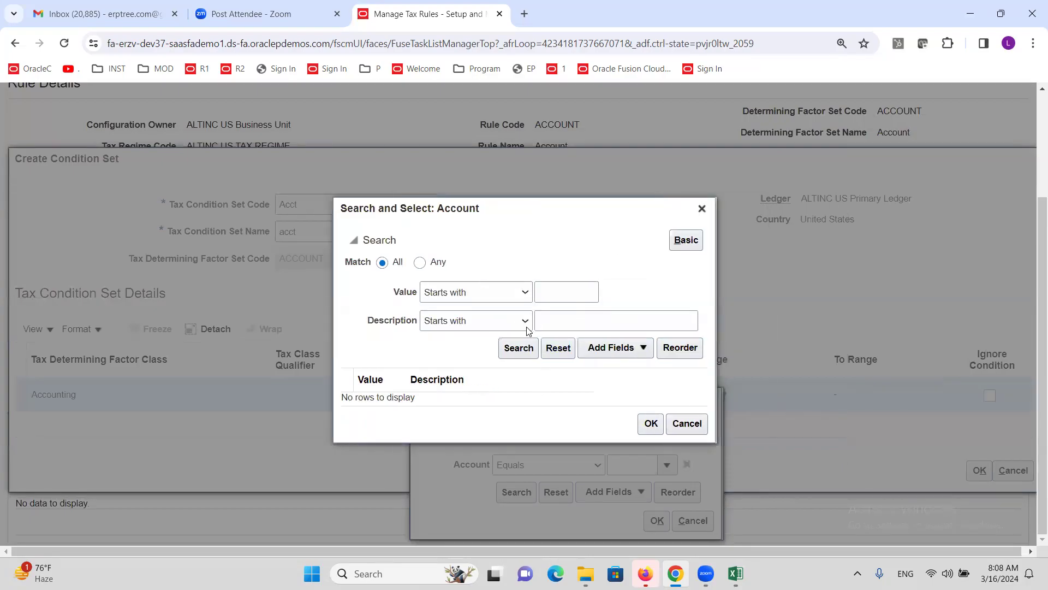
left_click(526, 325)
left_click(470, 453)
left_click(573, 325)
type("e")
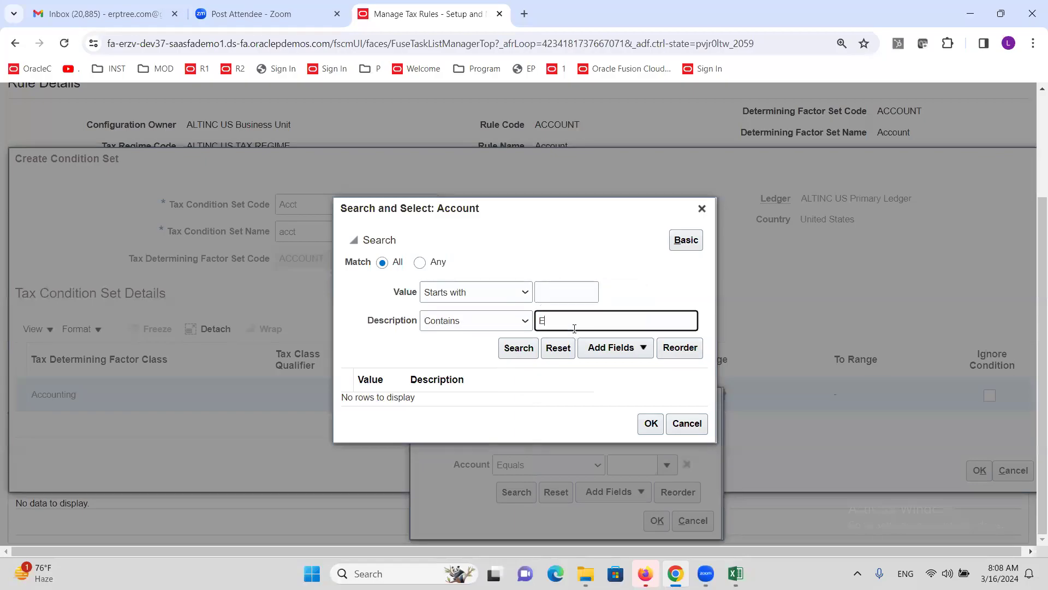
type("xpense")
left_click(517, 348)
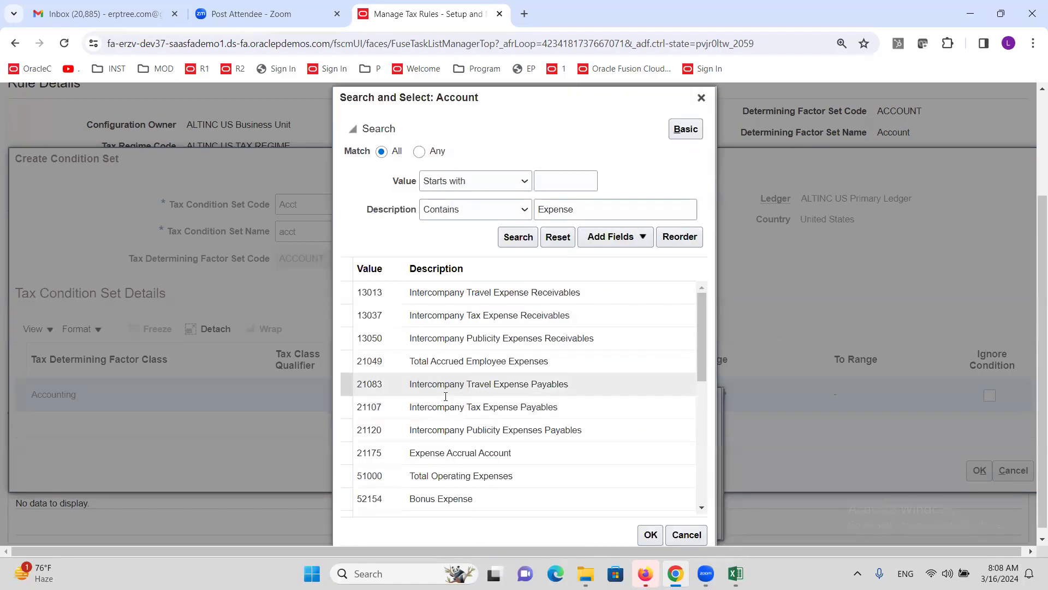
scroll(507, 496, "down", 5)
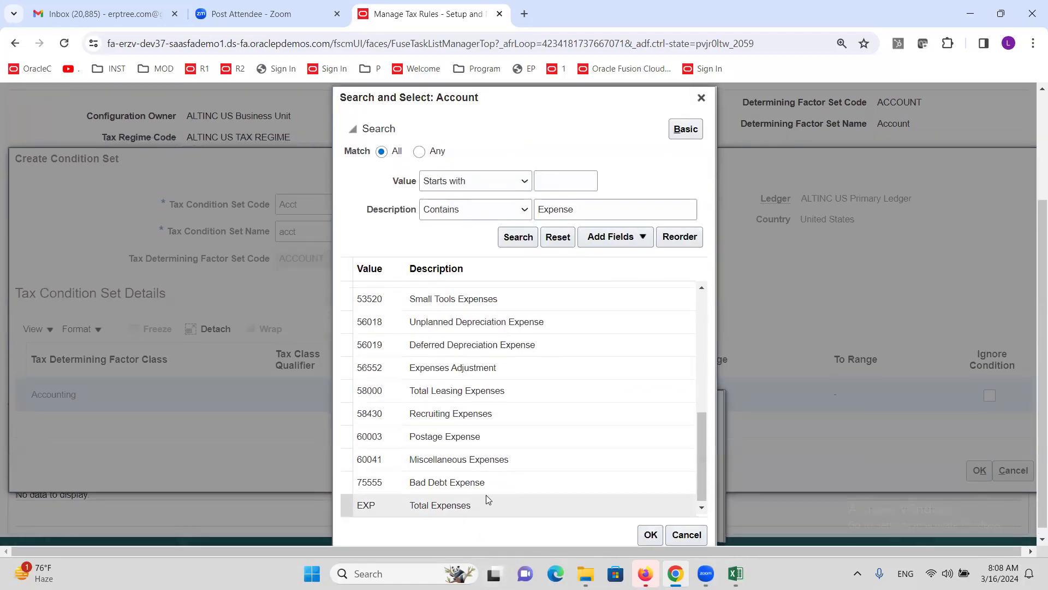
left_click(483, 413)
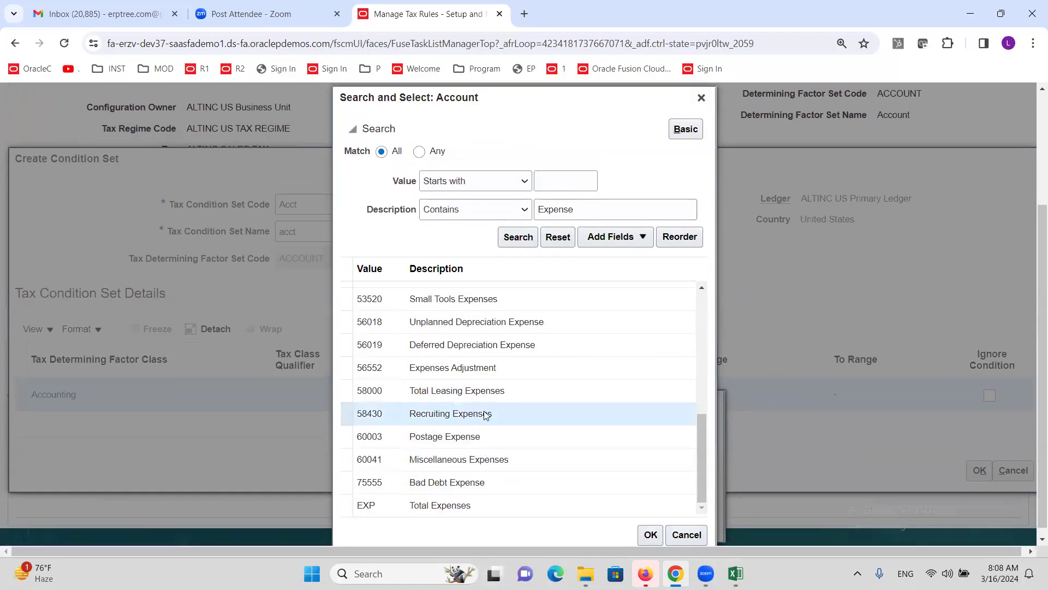
left_click(650, 534)
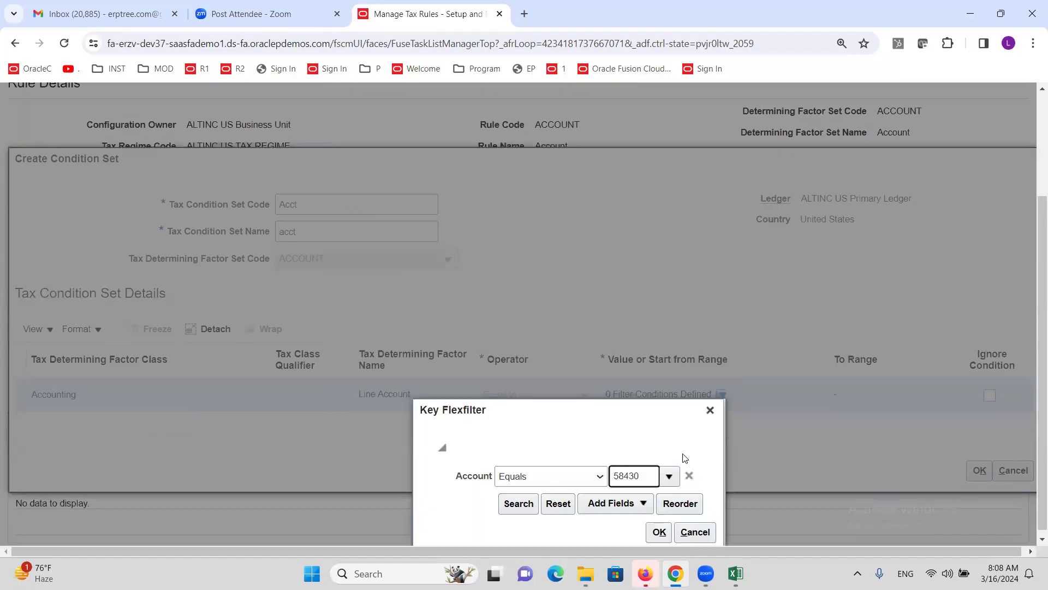
left_click(659, 532)
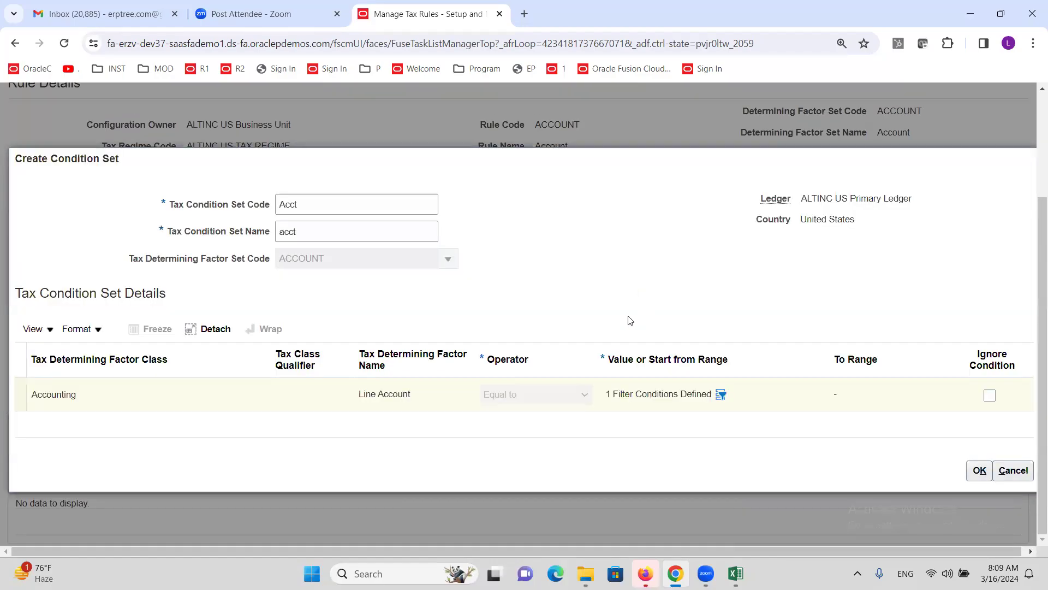
Step: Confirm the new ACCT condition set and save it, advancing to Rule Status and Order
left_click(981, 473)
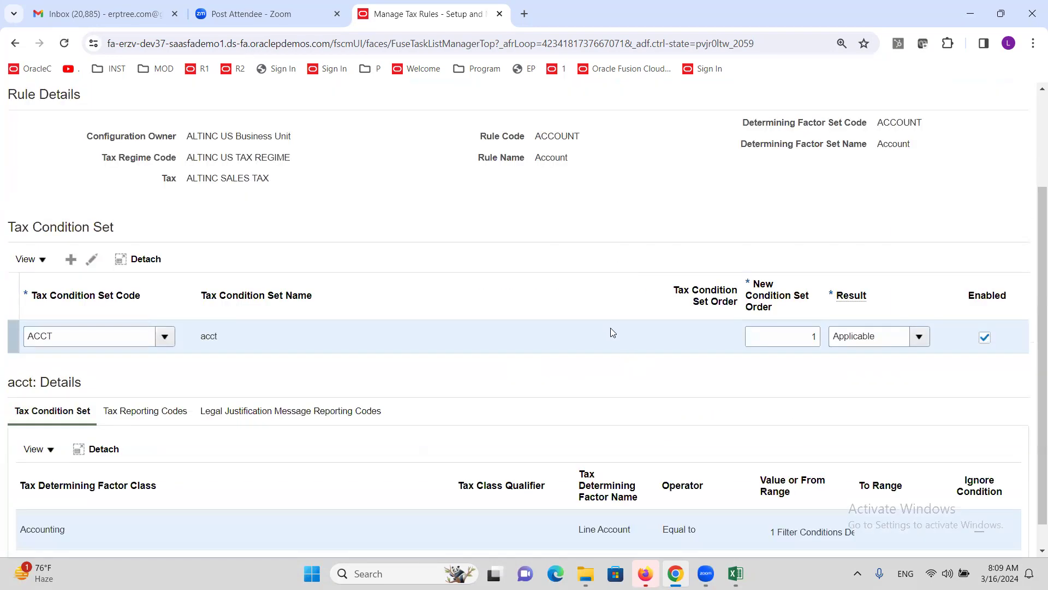
scroll(606, 338, "down", 1)
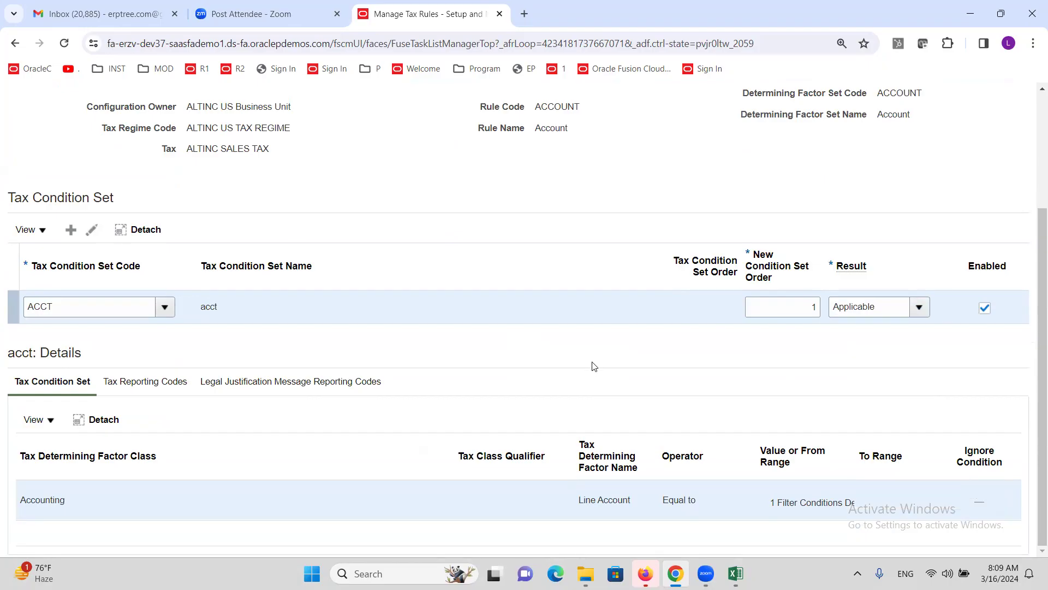
scroll(595, 377, "up", 2)
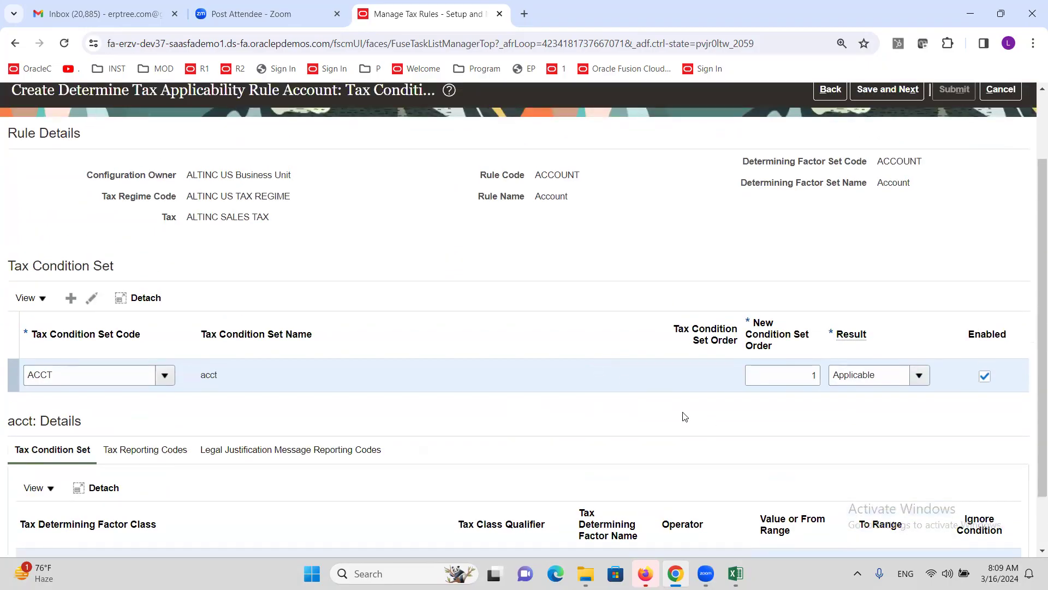
scroll(939, 225, "up", 2)
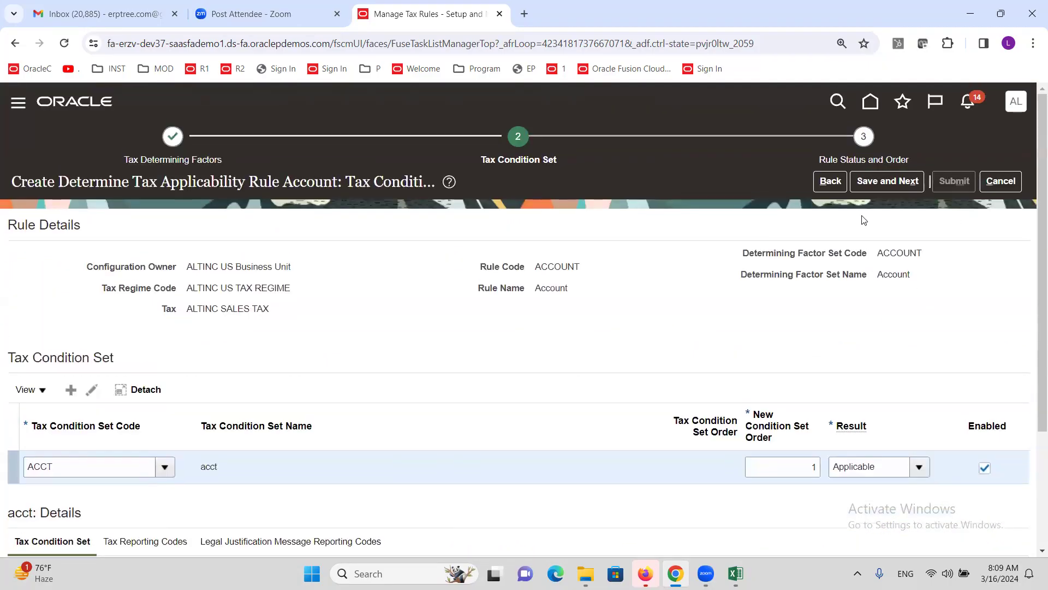
left_click(885, 182)
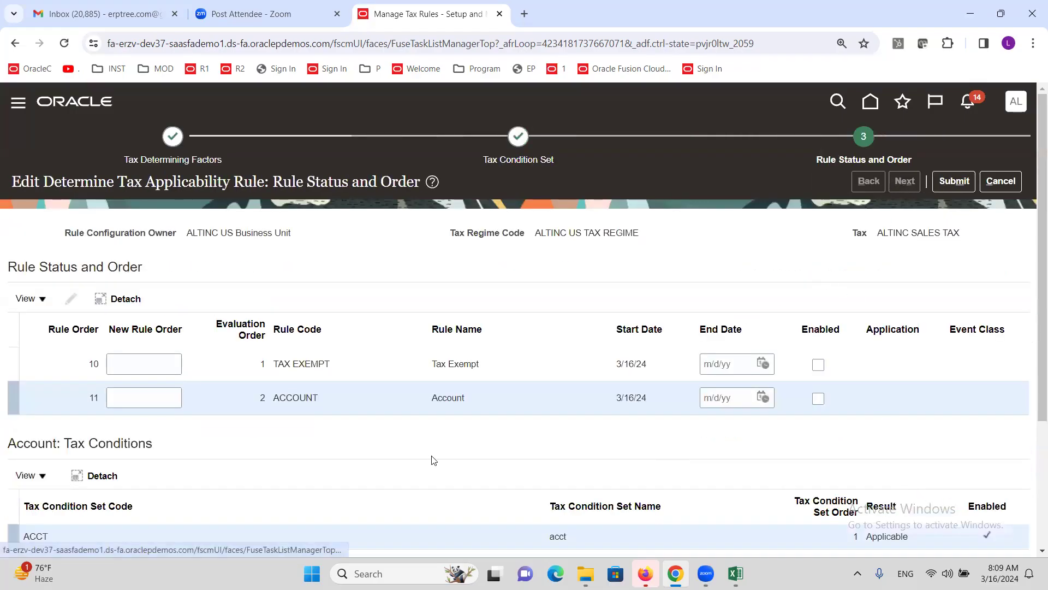
Step: Enable the ACCOUNT rule at rule order 11, then view the TAX EXEMPT rule's conditions
scroll(437, 436, "down", 3)
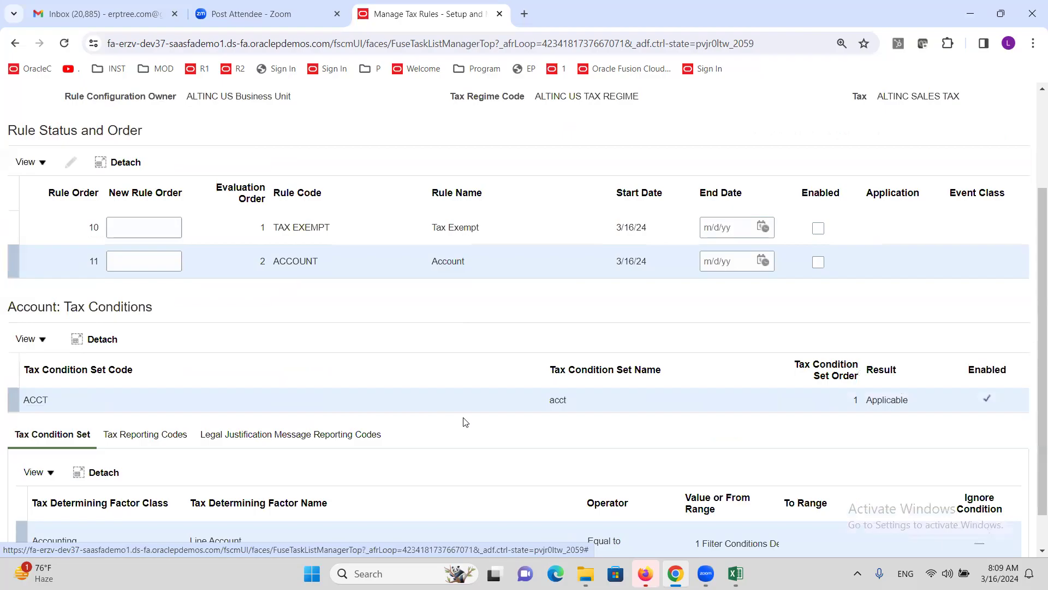
scroll(442, 437, "down", 1)
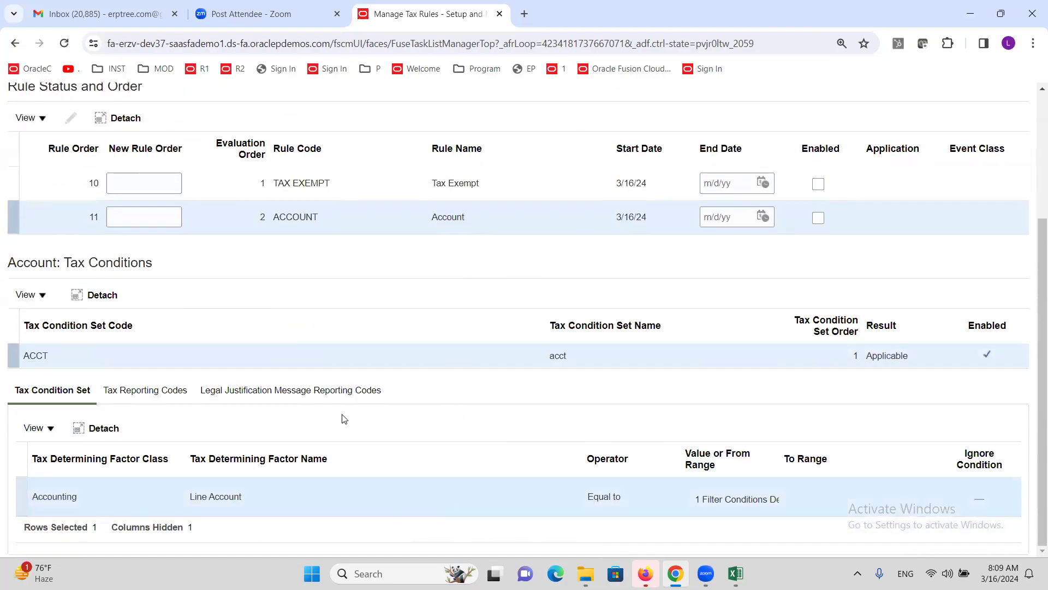
scroll(344, 416, "up", 3)
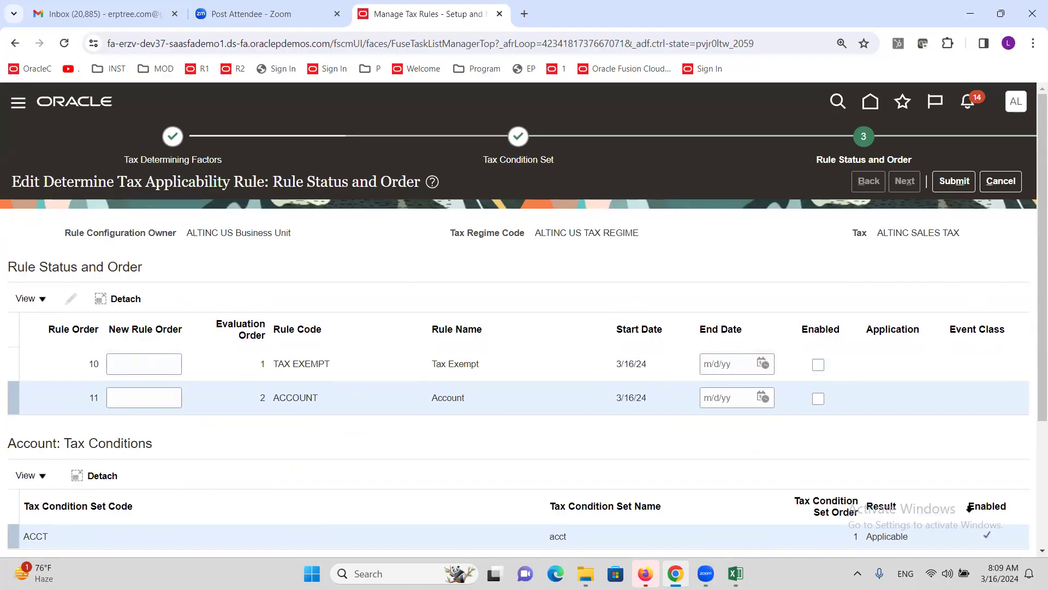
left_click(818, 398)
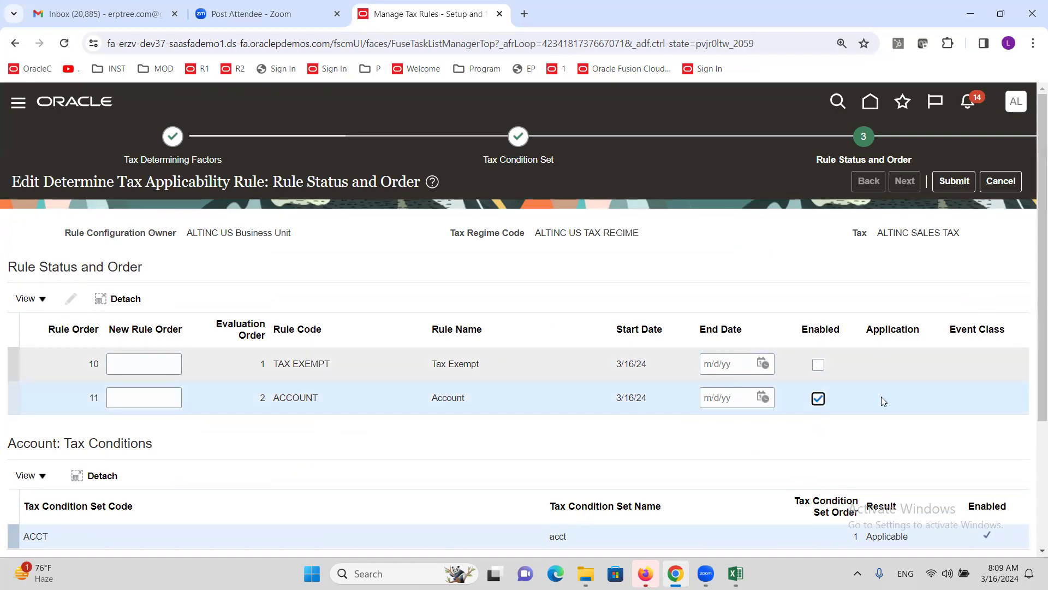
left_click(818, 364)
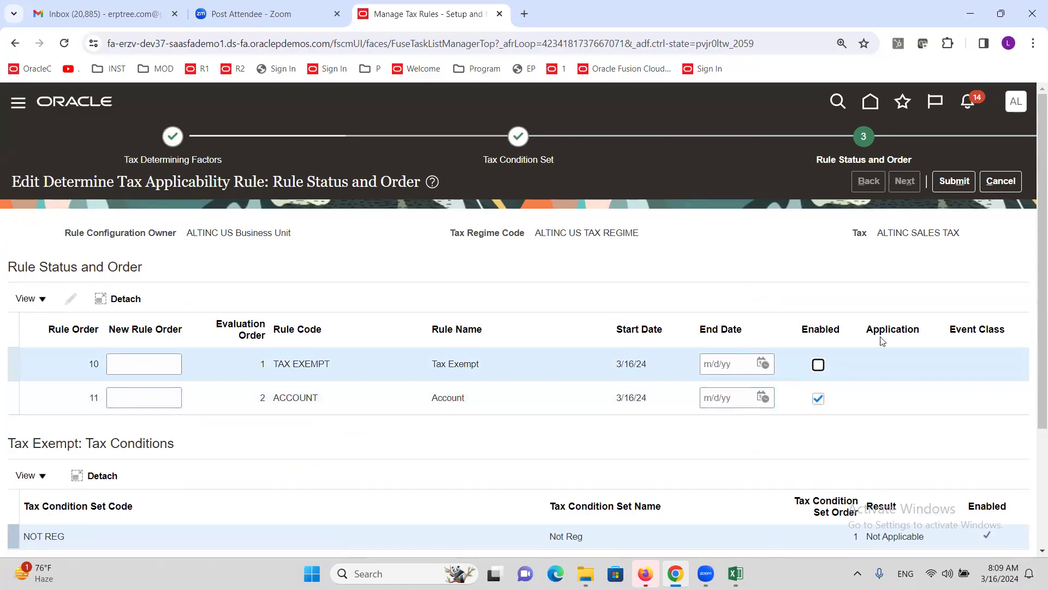
left_click(173, 136)
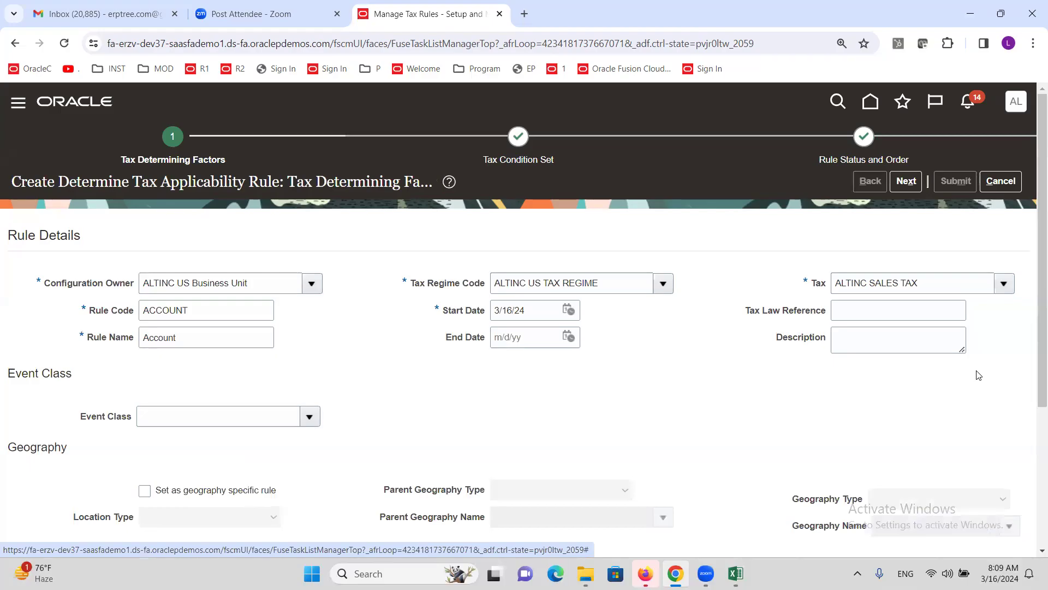
triple_click(939, 282)
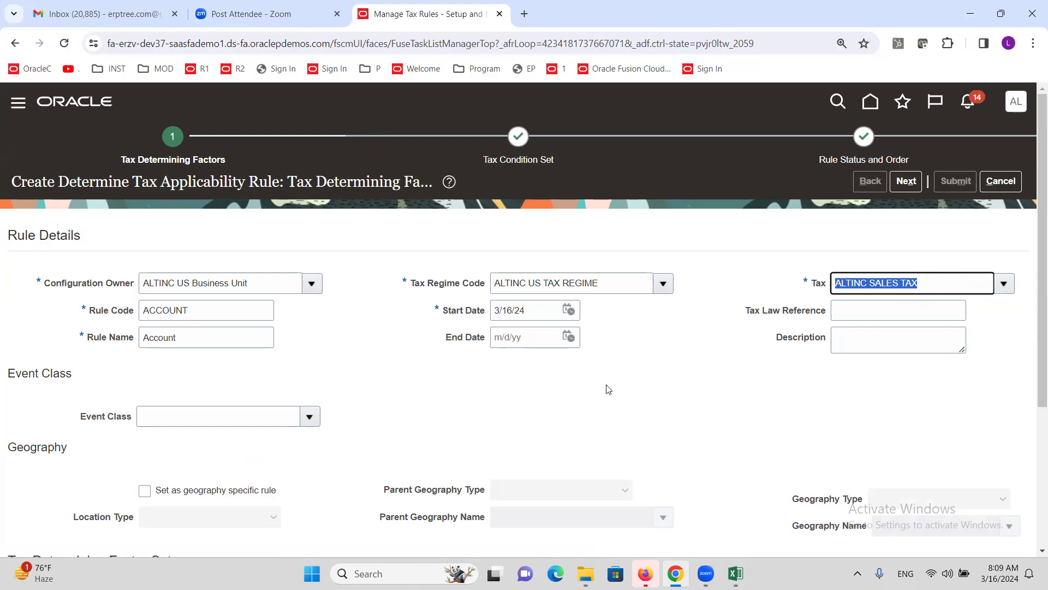
scroll(608, 389, "down", 4)
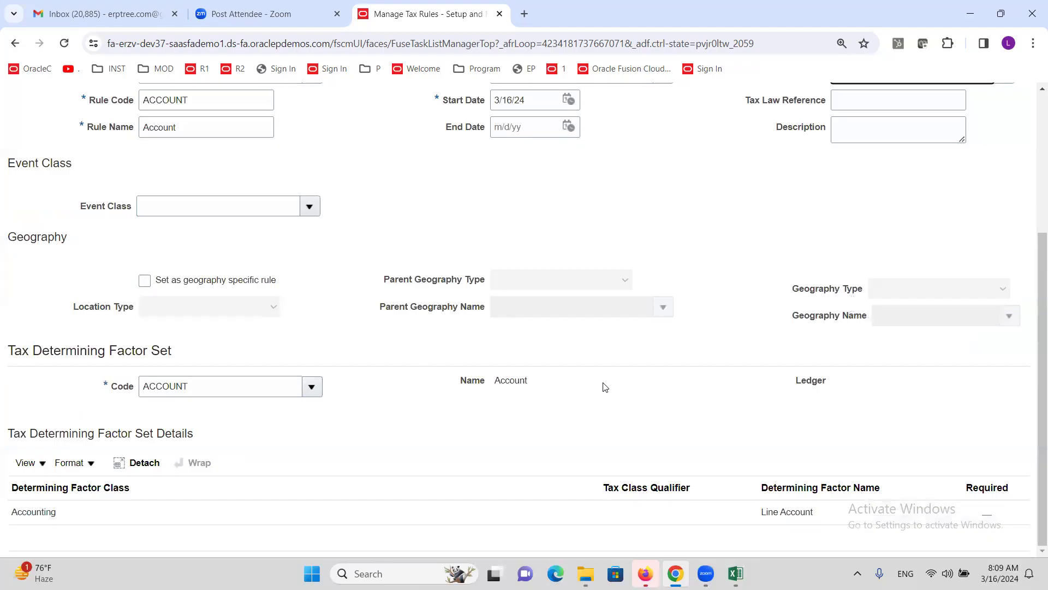
scroll(366, 398, "up", 4)
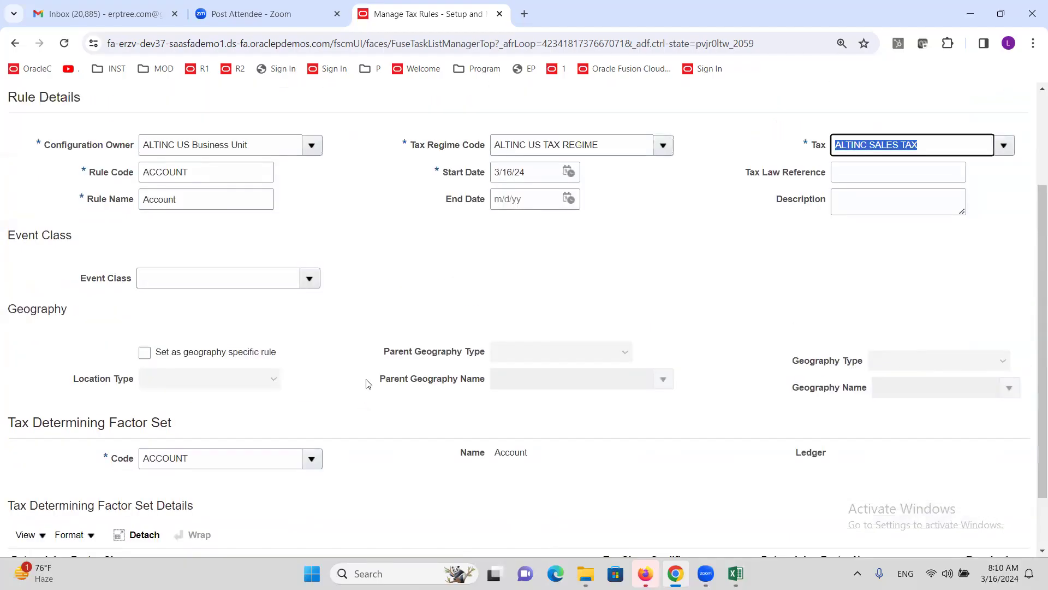
left_click(906, 180)
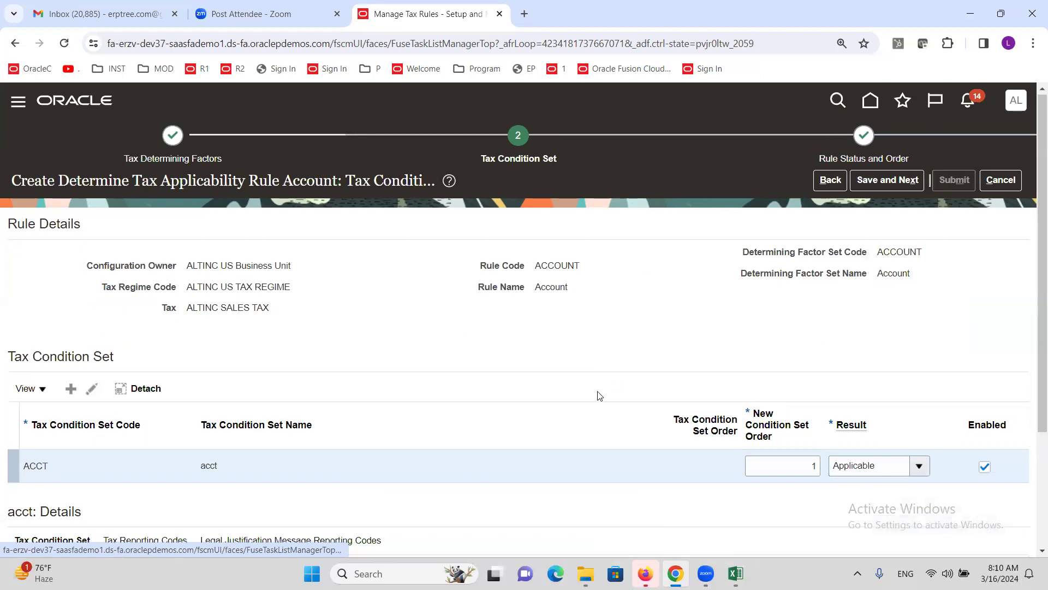
scroll(865, 303, "down", 3)
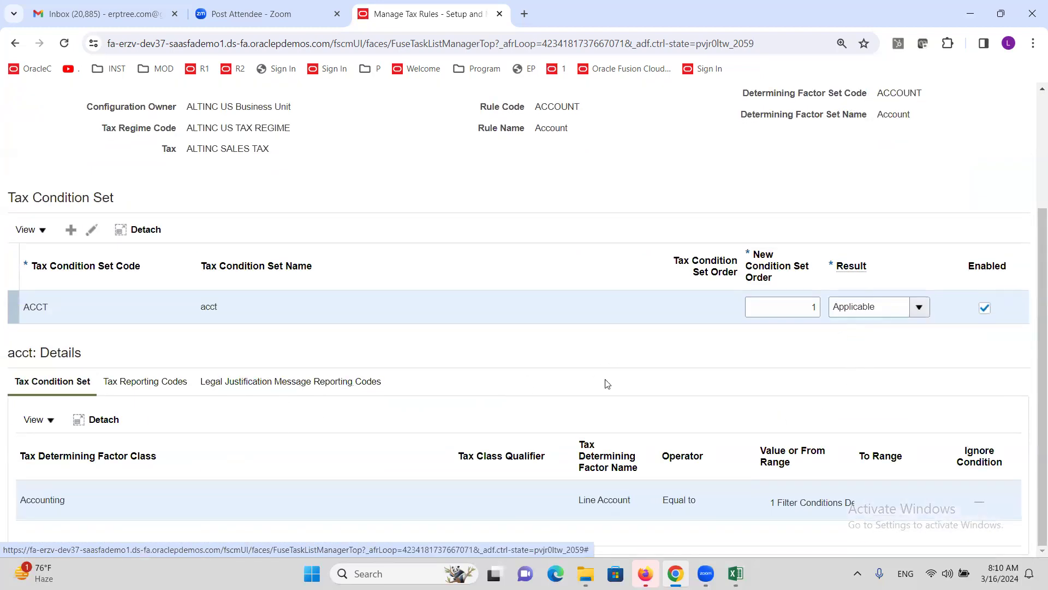
scroll(636, 355, "up", 1)
scroll(638, 355, "up", 3)
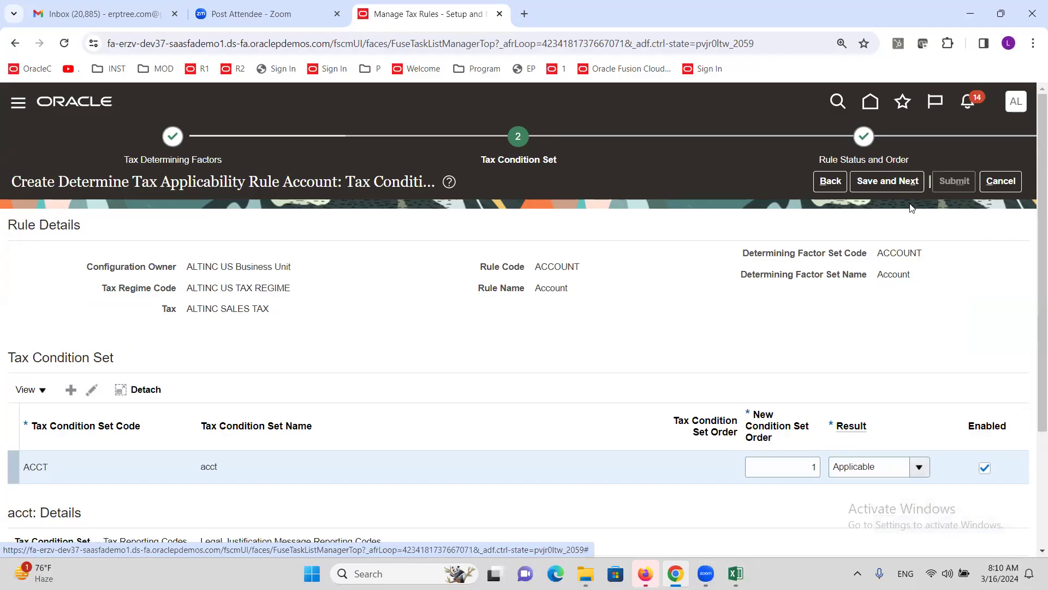
left_click(890, 185)
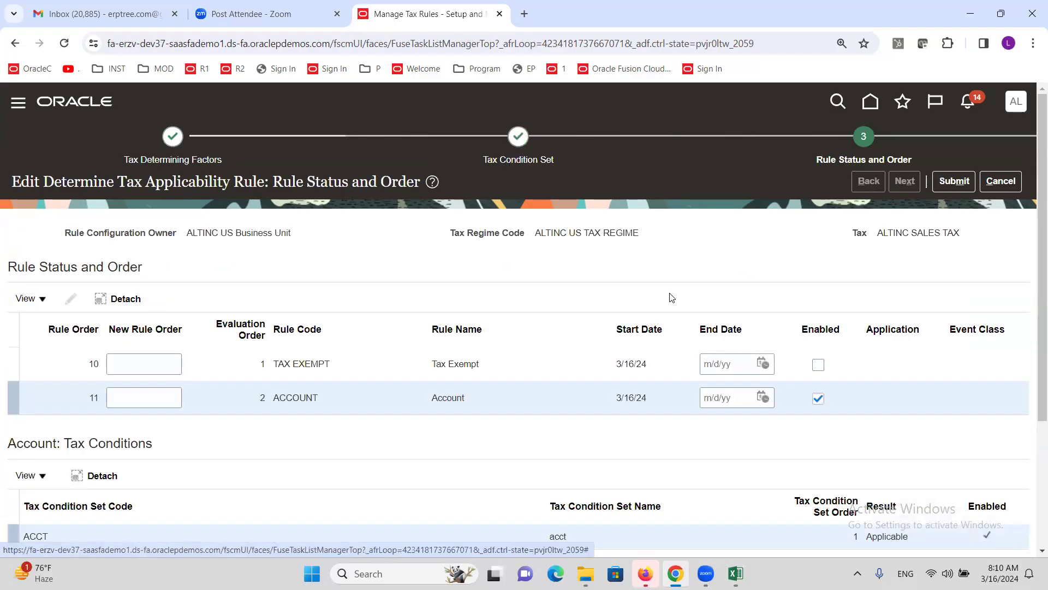
scroll(667, 303, "down", 3)
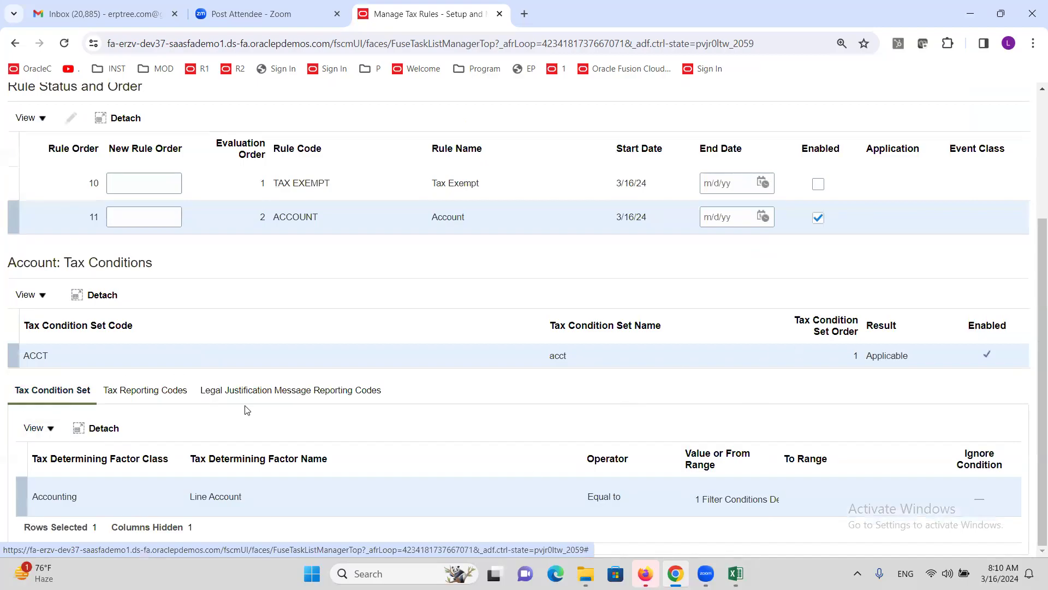
scroll(282, 377, "up", 1)
scroll(281, 377, "up", 3)
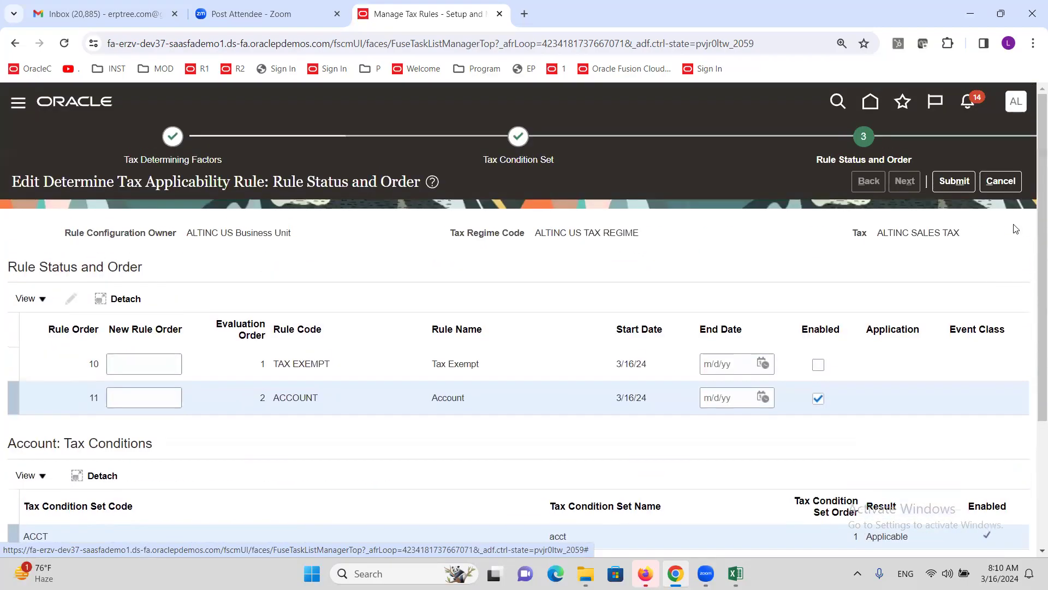
Step: Submit the ACCOUNT applicability rule and change the search's Tax Rule Type to Tax Rate Rules
left_click(960, 185)
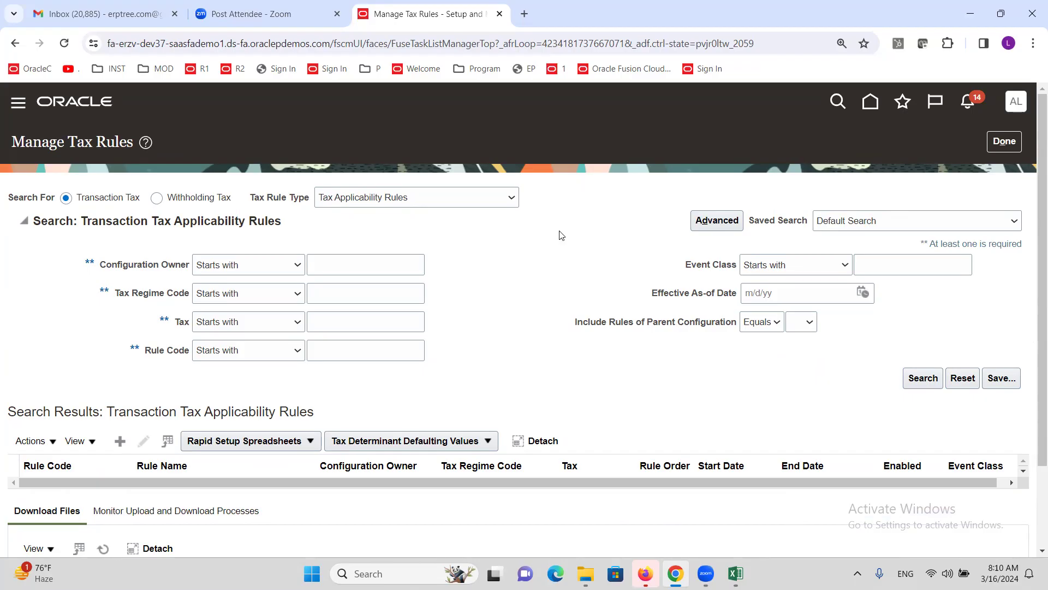
left_click(508, 202)
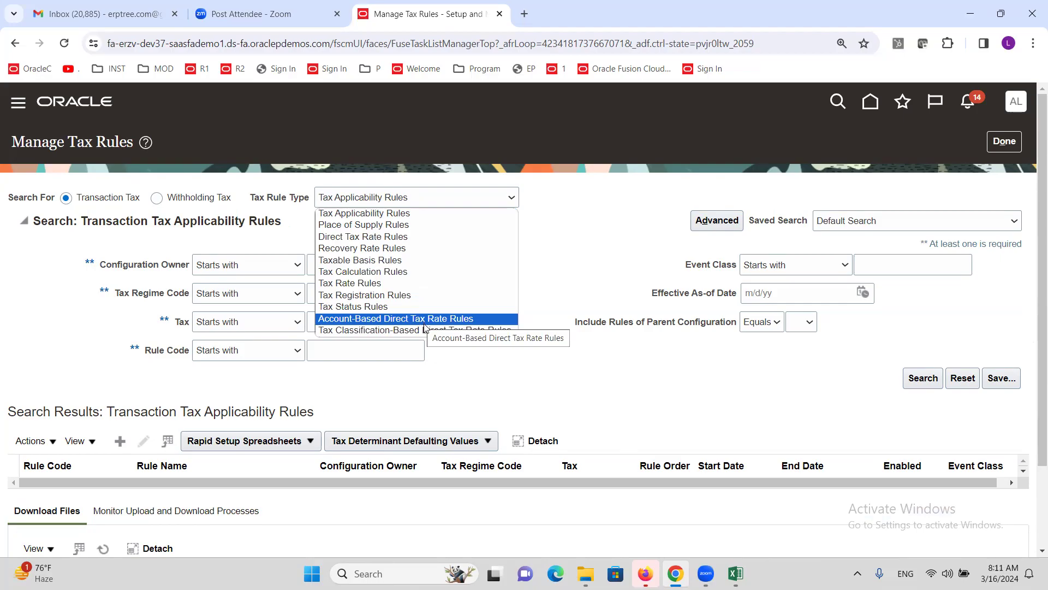
left_click(370, 284)
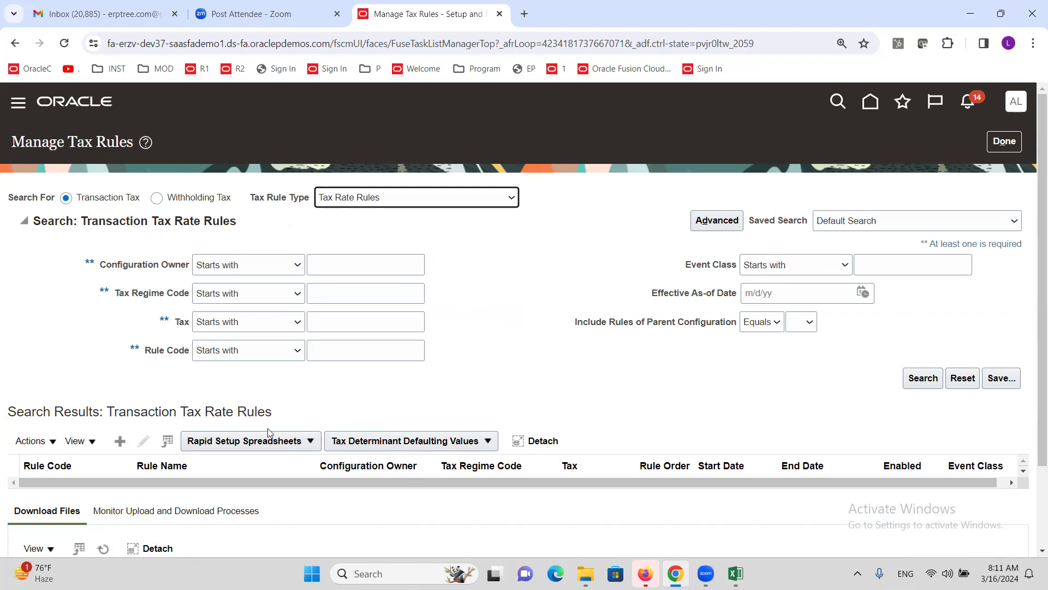
Step: Create a tax rate rule for ALTINC US Business Unit with rule code sdf and name sdfs
left_click(120, 441)
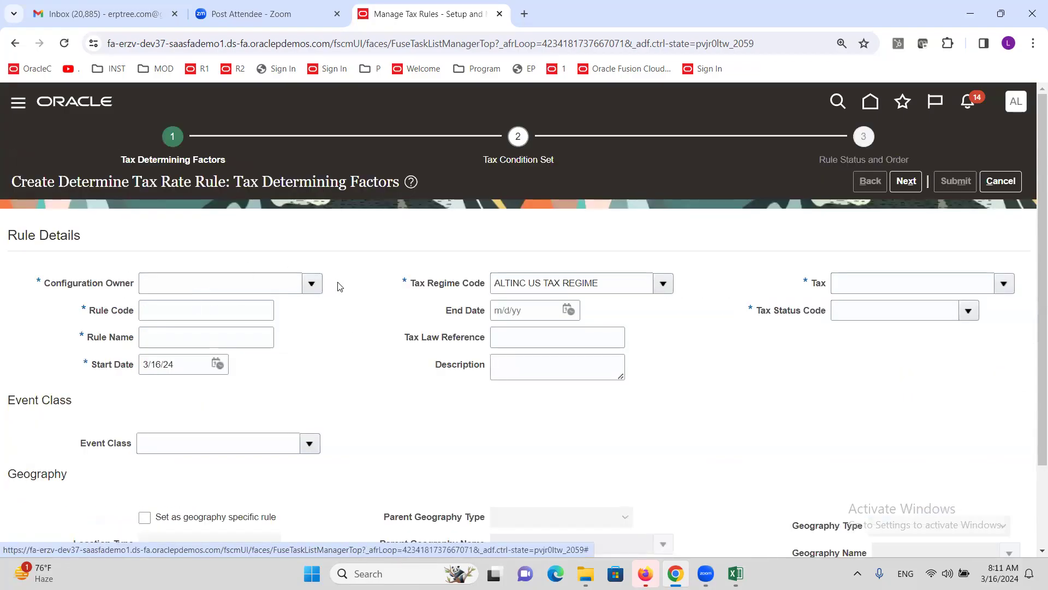
left_click(312, 284)
key("Escape")
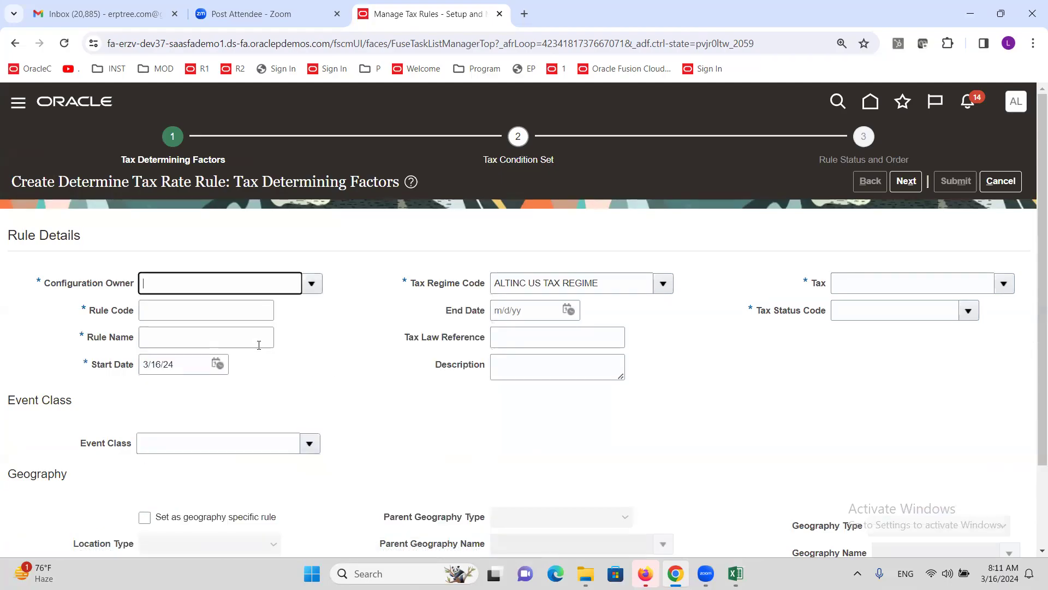
left_click(211, 321)
type("sdf")
left_click(209, 338)
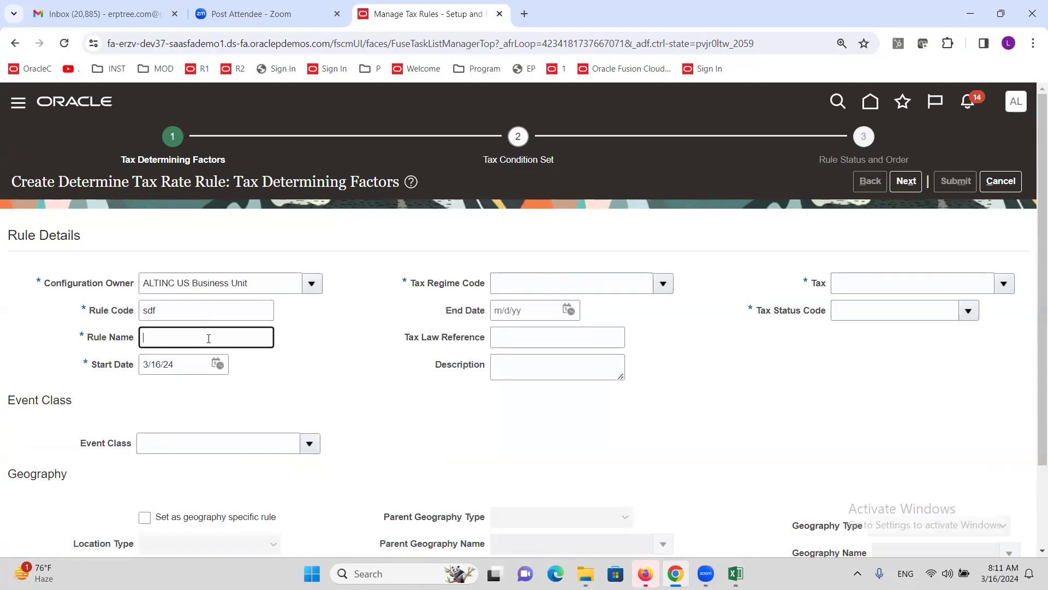
type("sdfs")
key("Tab")
Step: Set regime ALTINC US TAX REGIME, tax ALTINC SALES TAX and tax status ALTINC STD
left_click(663, 284)
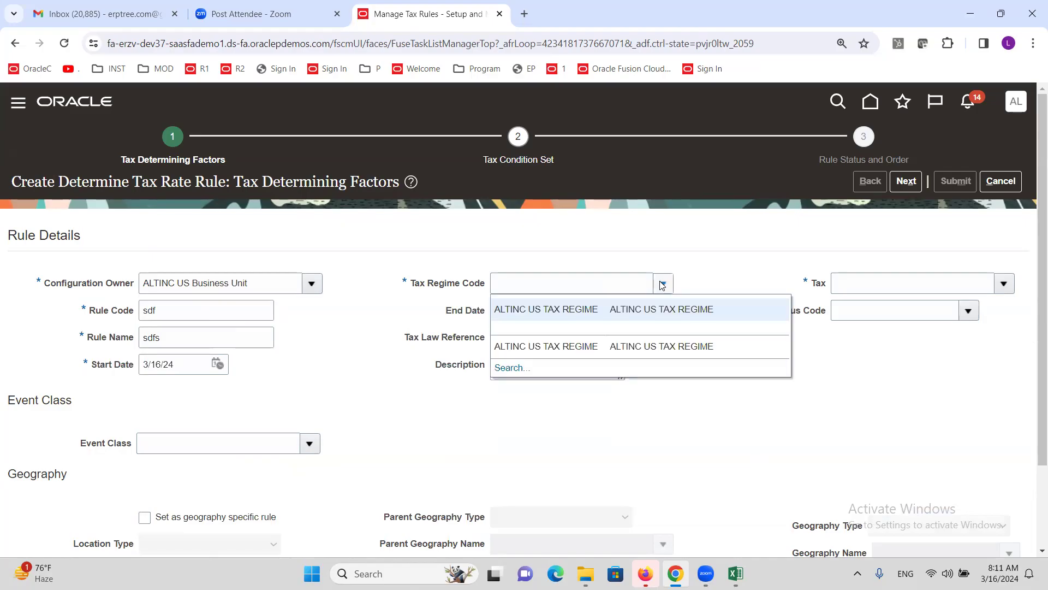
left_click(595, 310)
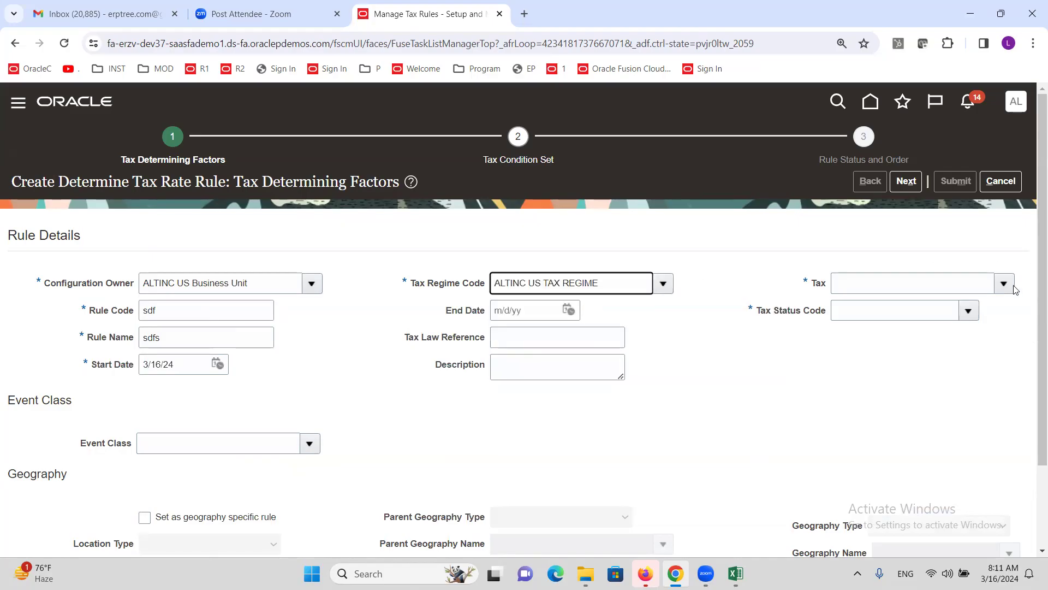
left_click(1007, 283)
left_click(770, 309)
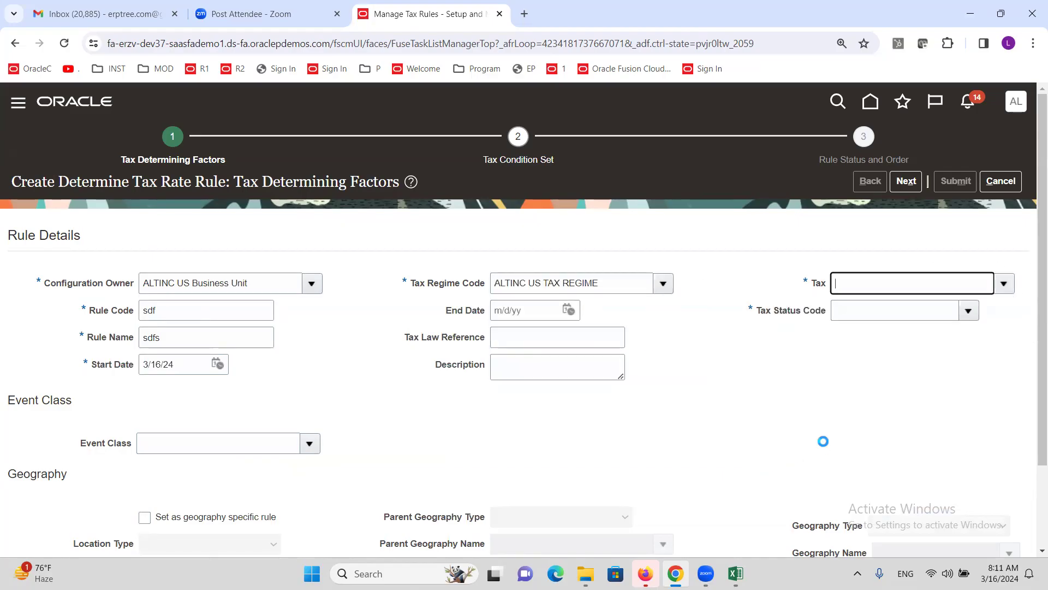
left_click(968, 311)
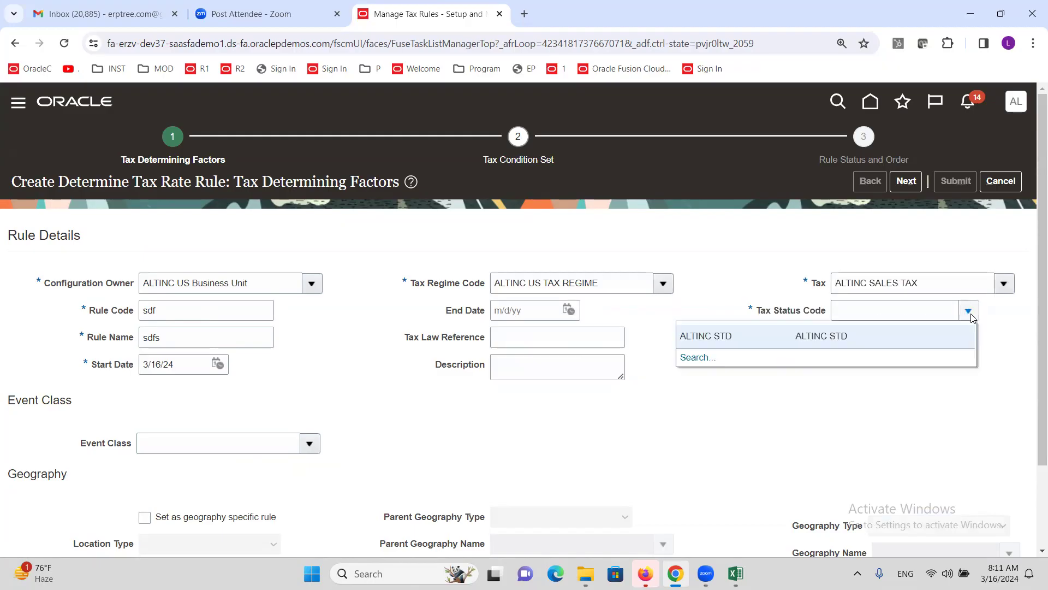
left_click(729, 338)
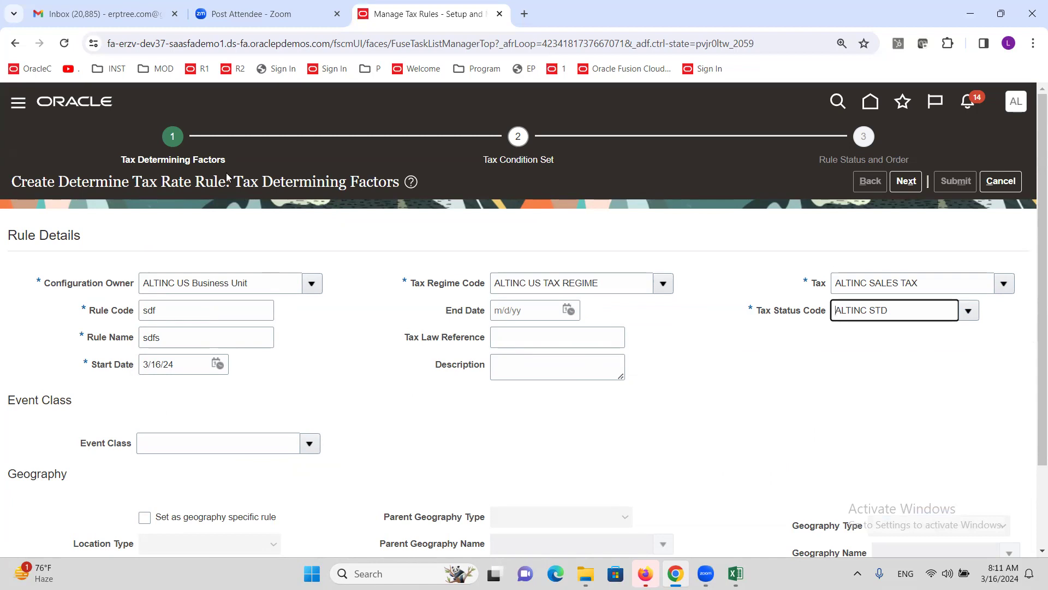
scroll(356, 365, "down", 2)
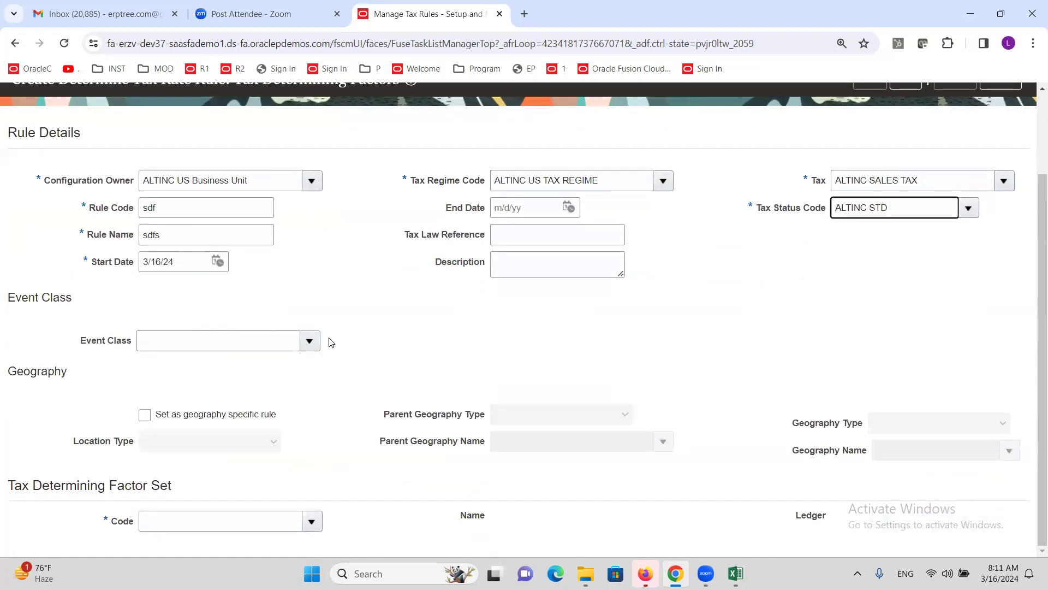
Step: Create a new tax determining factor set with code dsf and name sdf
left_click(312, 524)
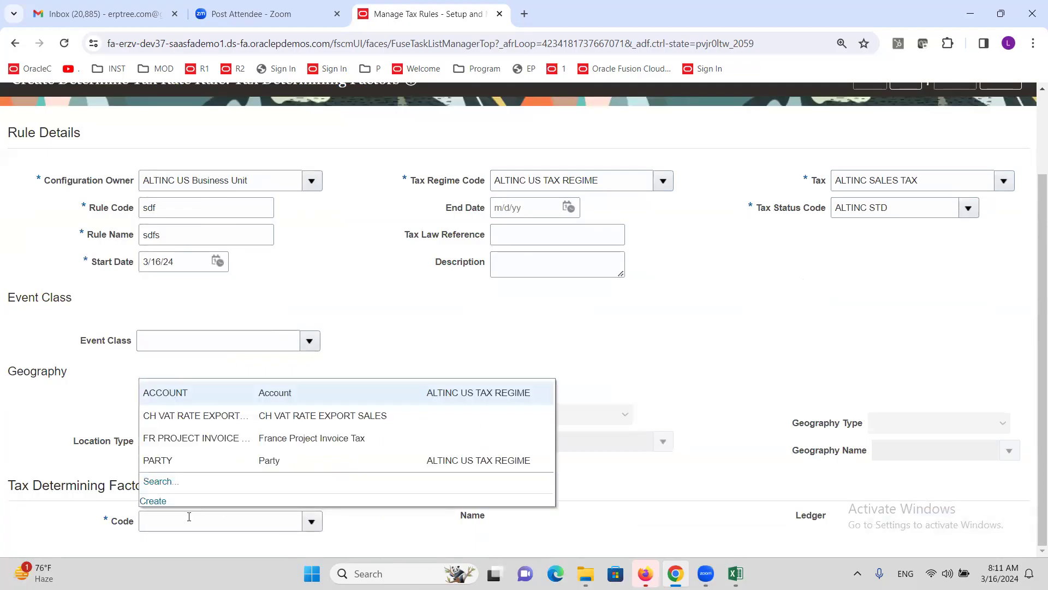
left_click(169, 502)
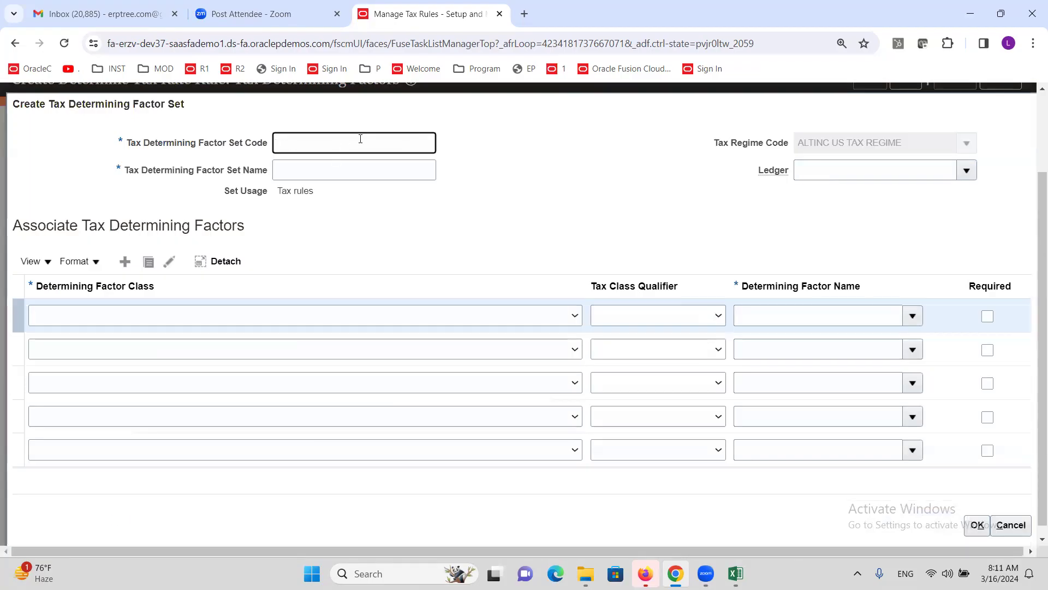
type("dsf")
key("Tab")
type("sdf")
key("Tab")
Step: Add ledger ALTINC US Primary Ledger and the Accounting Line Account factor, then save the set
left_click(965, 172)
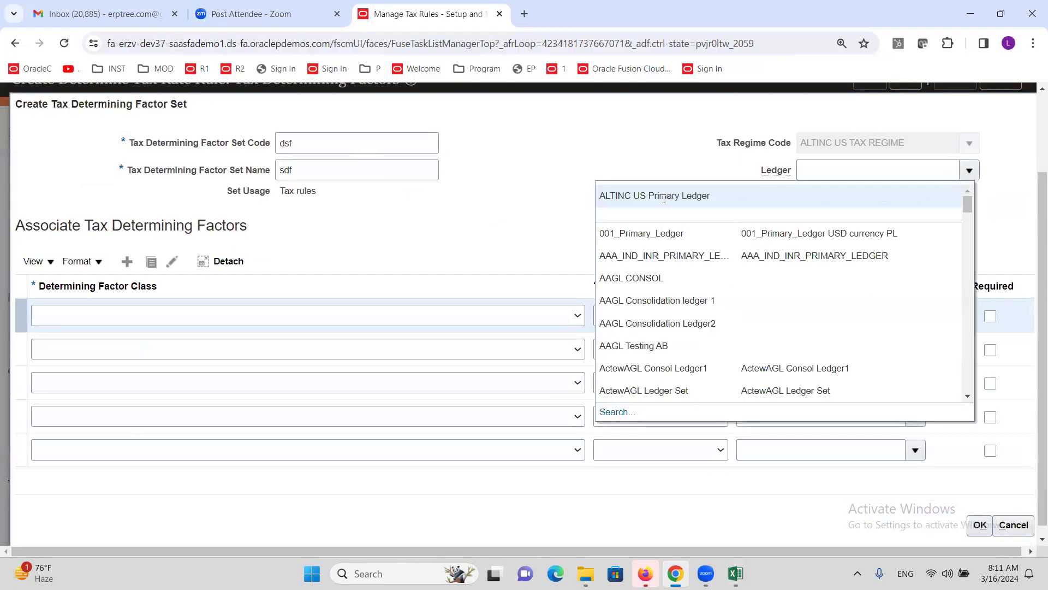
left_click(650, 202)
left_click(576, 317)
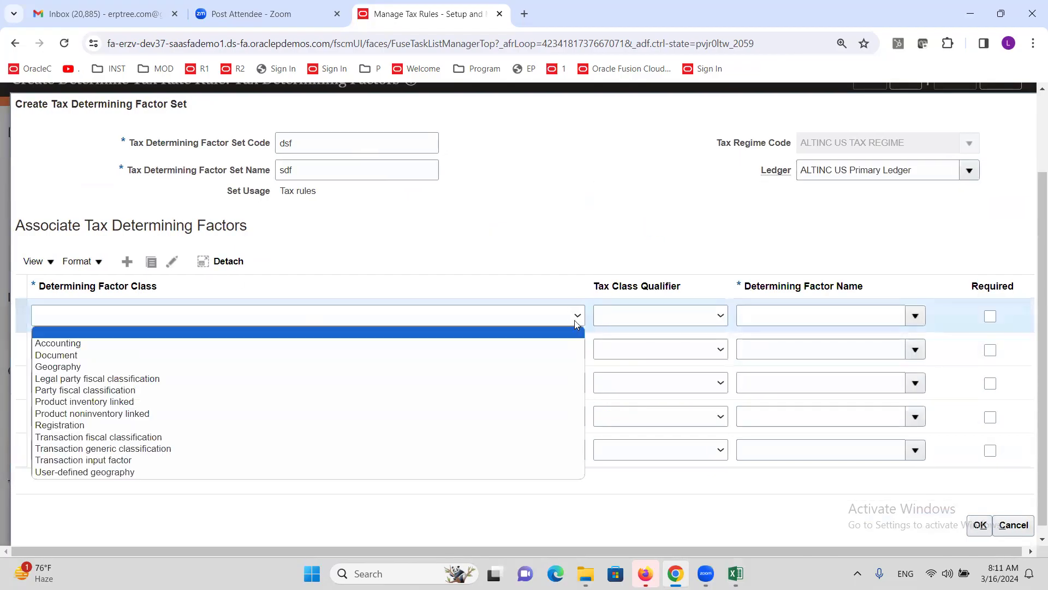
left_click(142, 346)
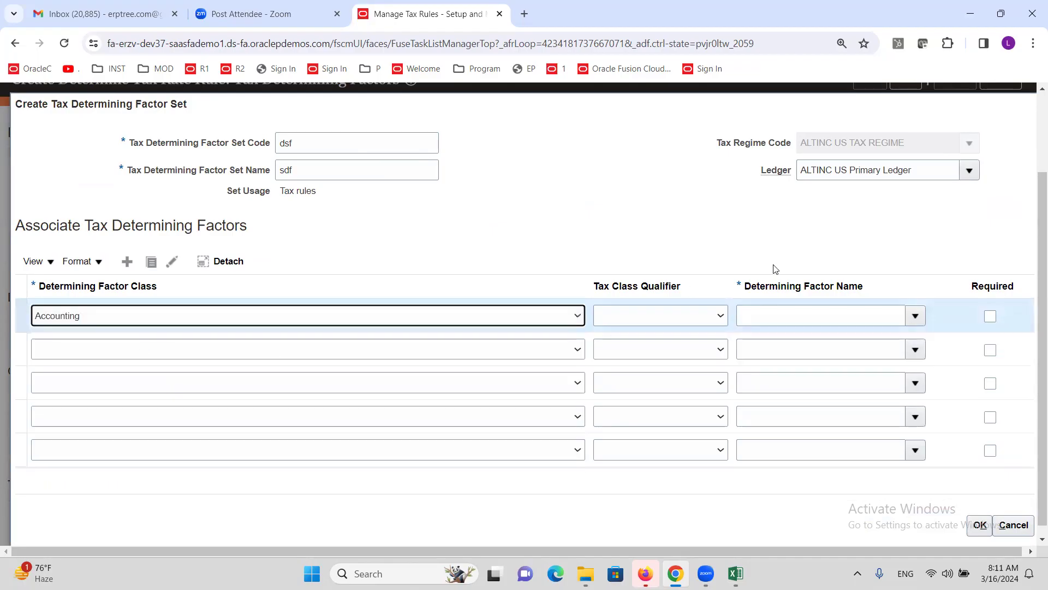
left_click(921, 318)
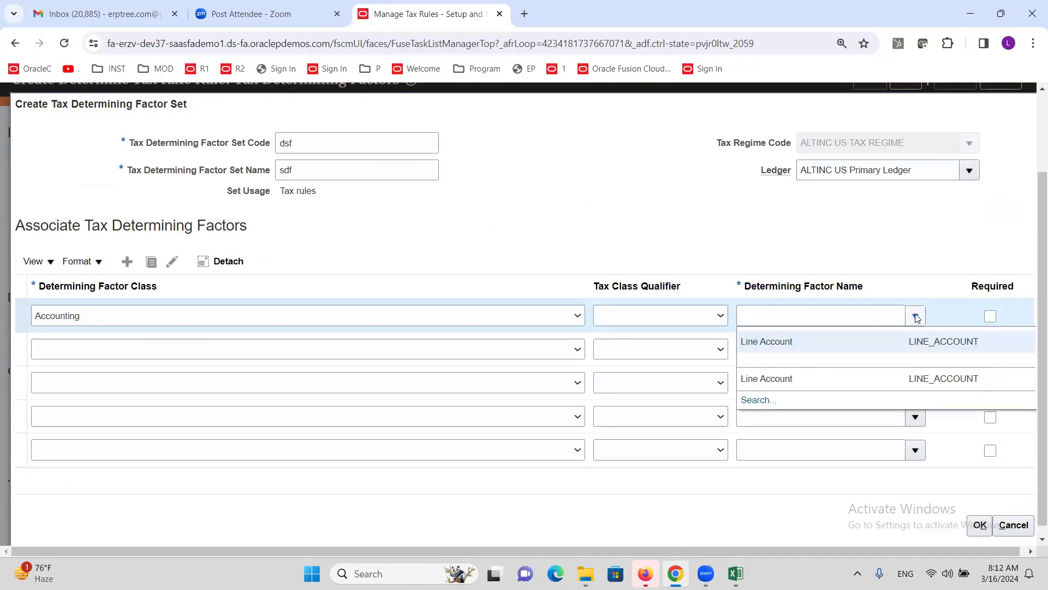
left_click(807, 347)
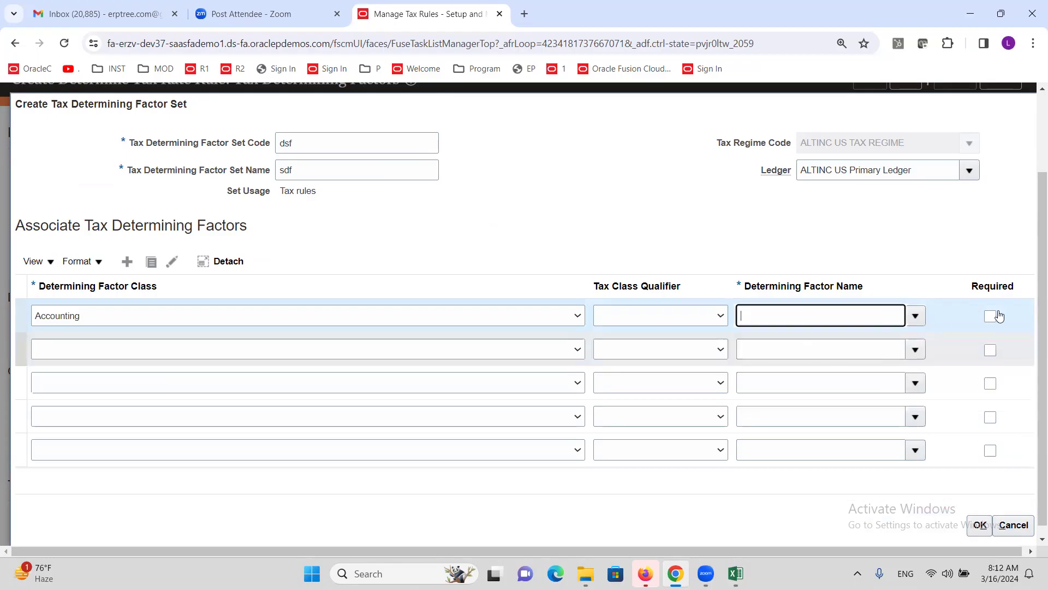
left_click(979, 525)
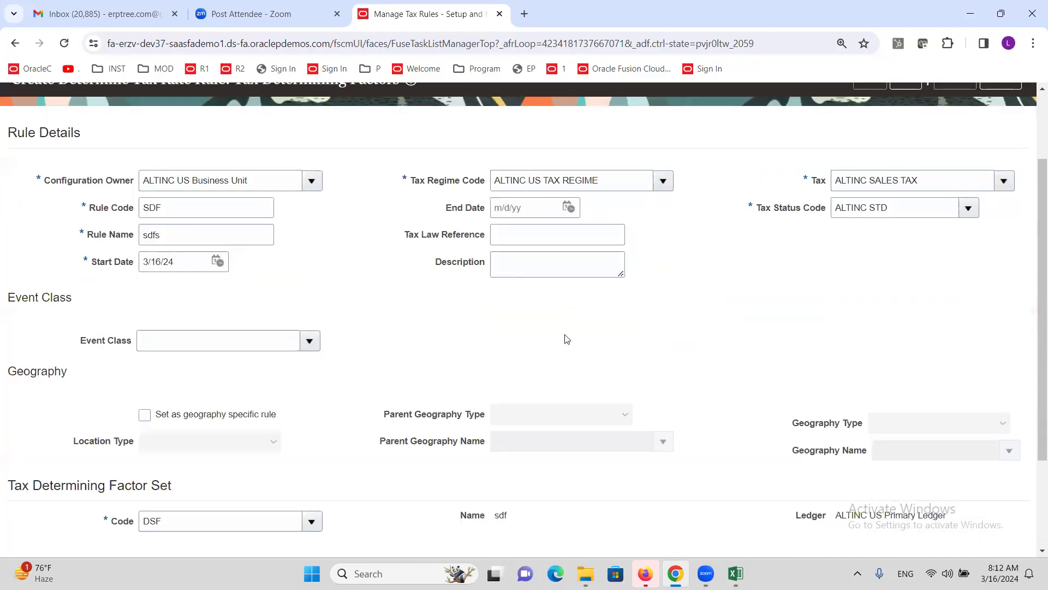
Step: Go to the condition set step and create condition set DFS named sdf
scroll(567, 327, "up", 3)
left_click(906, 181)
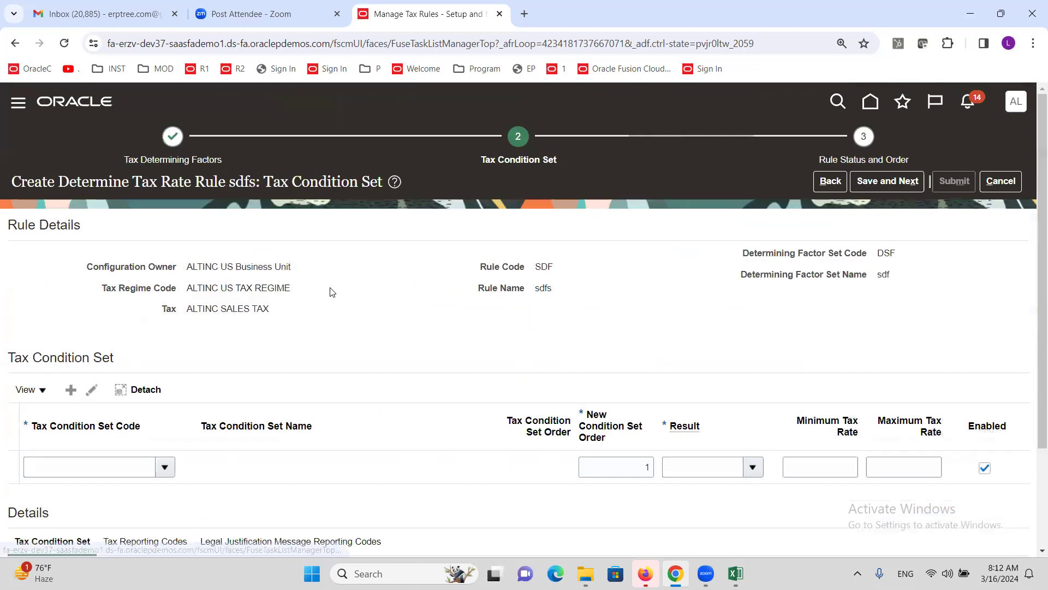
scroll(216, 486, "down", 1)
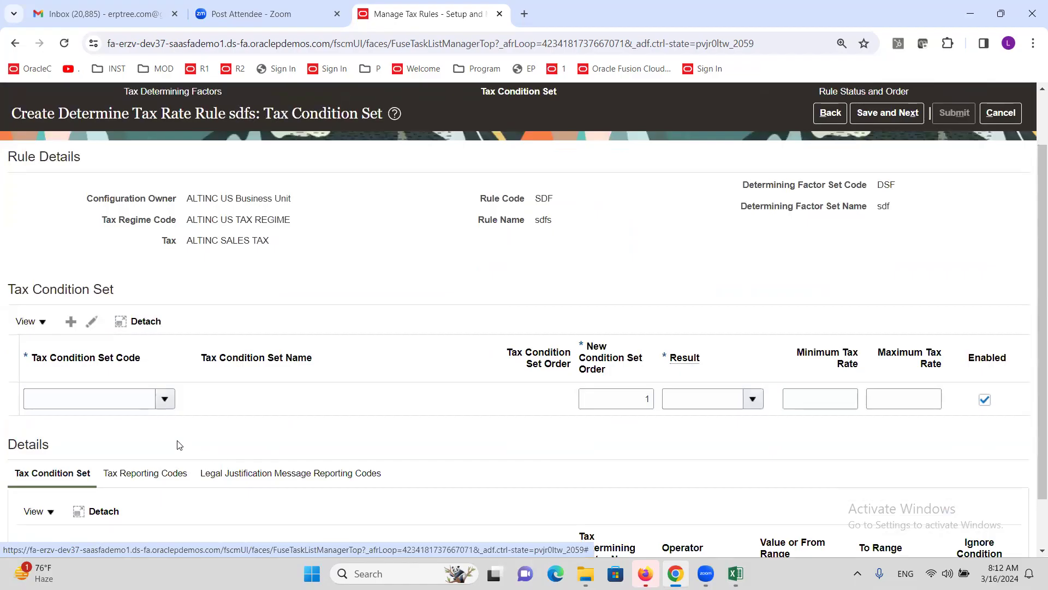
left_click(164, 400)
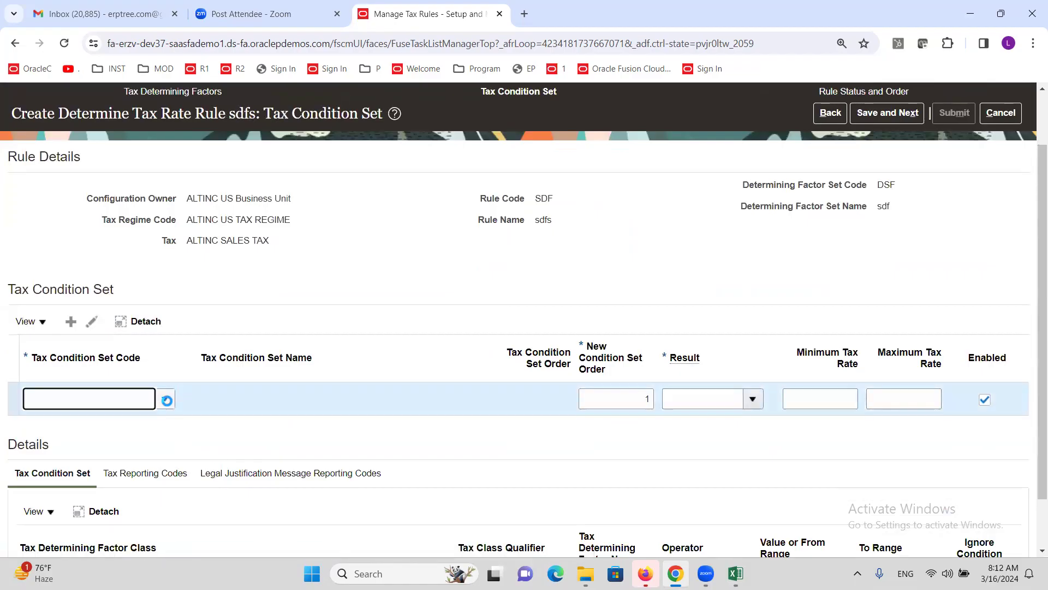
left_click(38, 465)
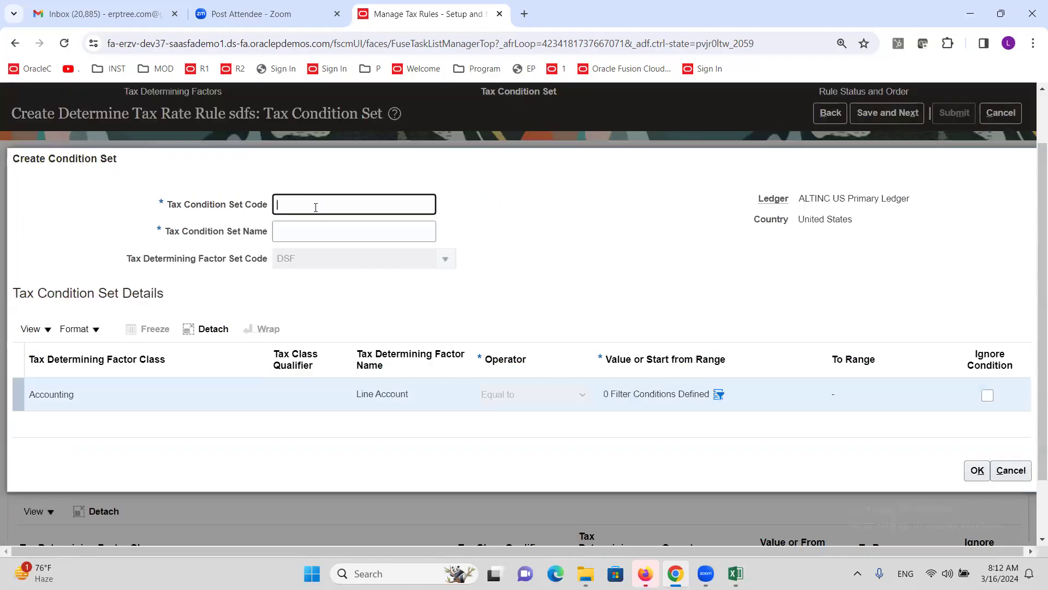
type("dfs")
key("Tab")
key("Tab")
Step: Filter the Line Account condition on account 58430 and save the DFS condition set
left_click(719, 396)
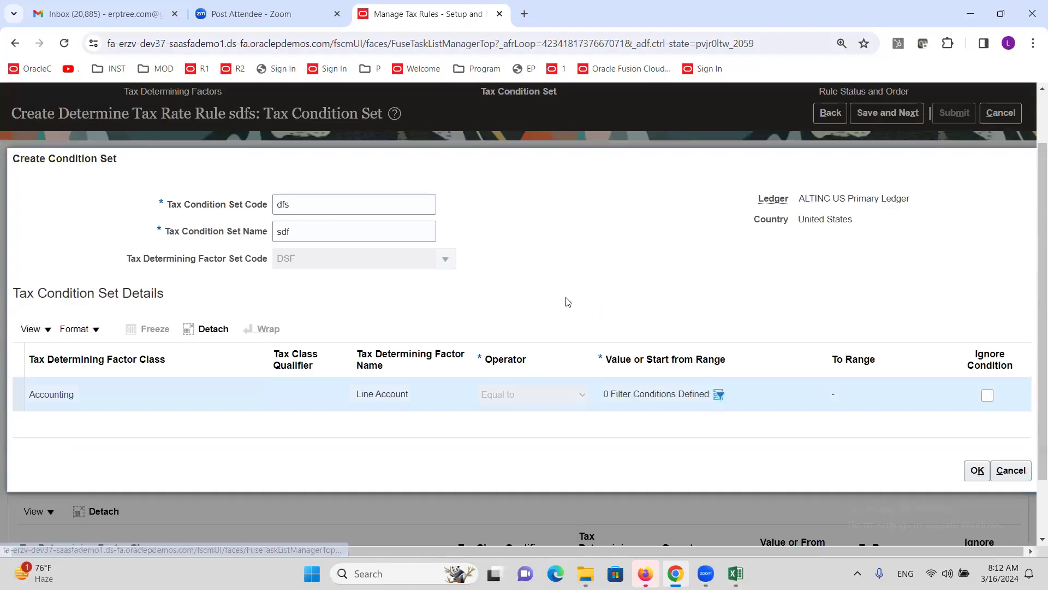
left_click(702, 336)
left_click(687, 363)
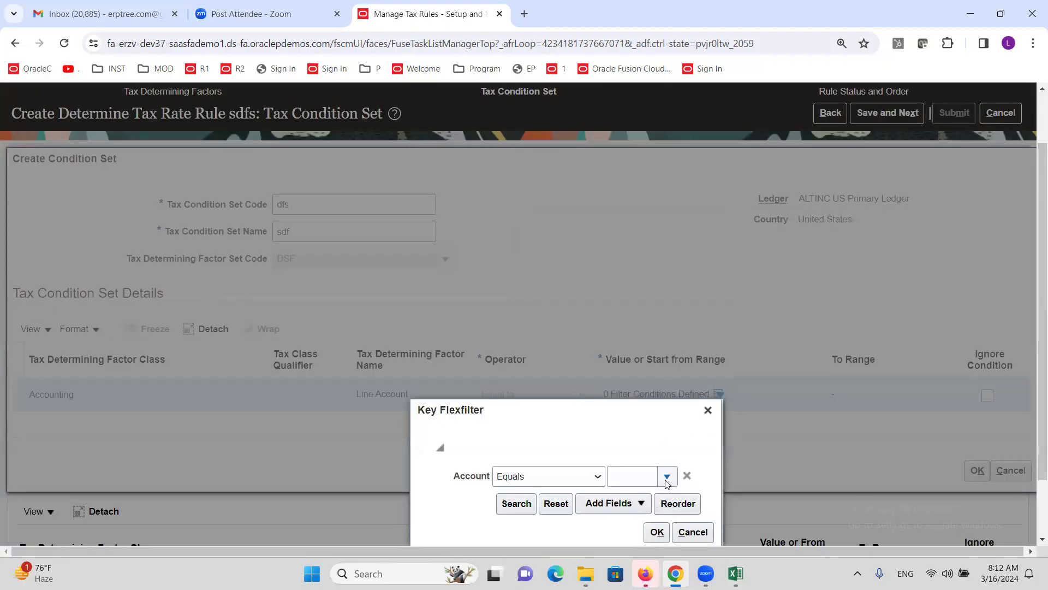
left_click(666, 478)
left_click(645, 249)
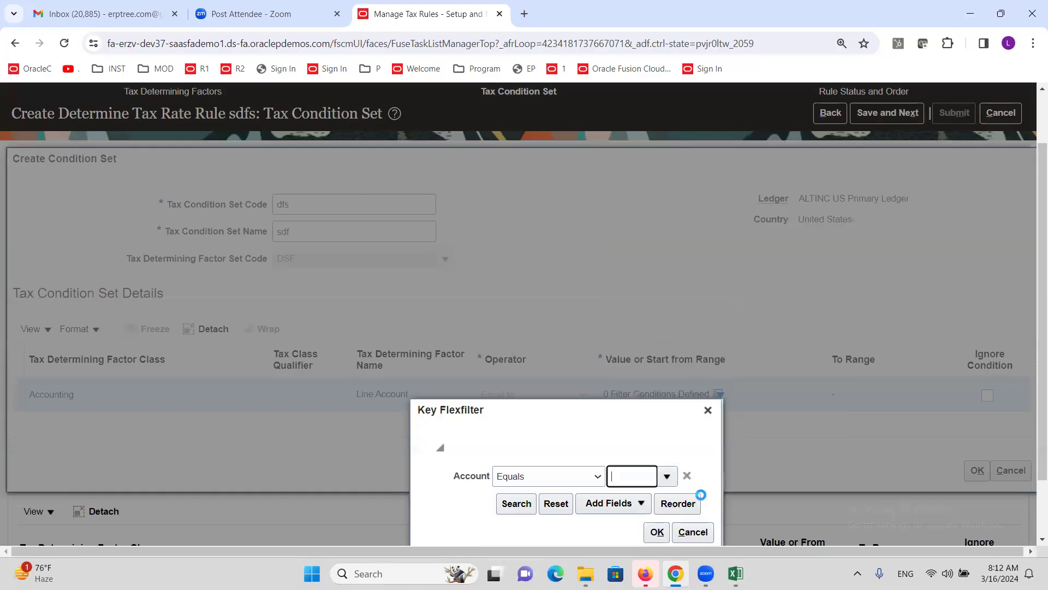
left_click(658, 531)
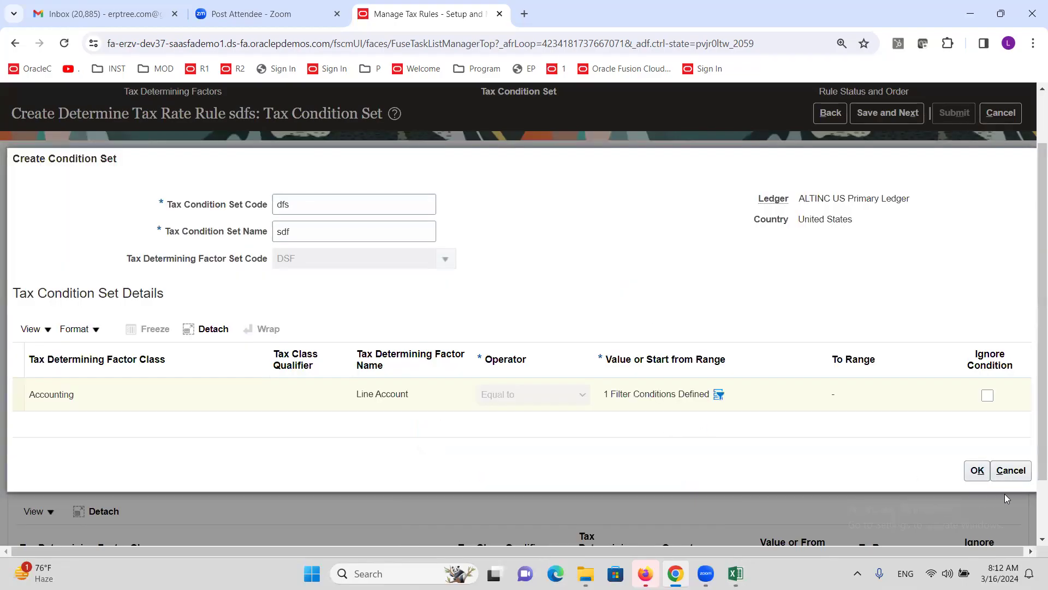
left_click(978, 472)
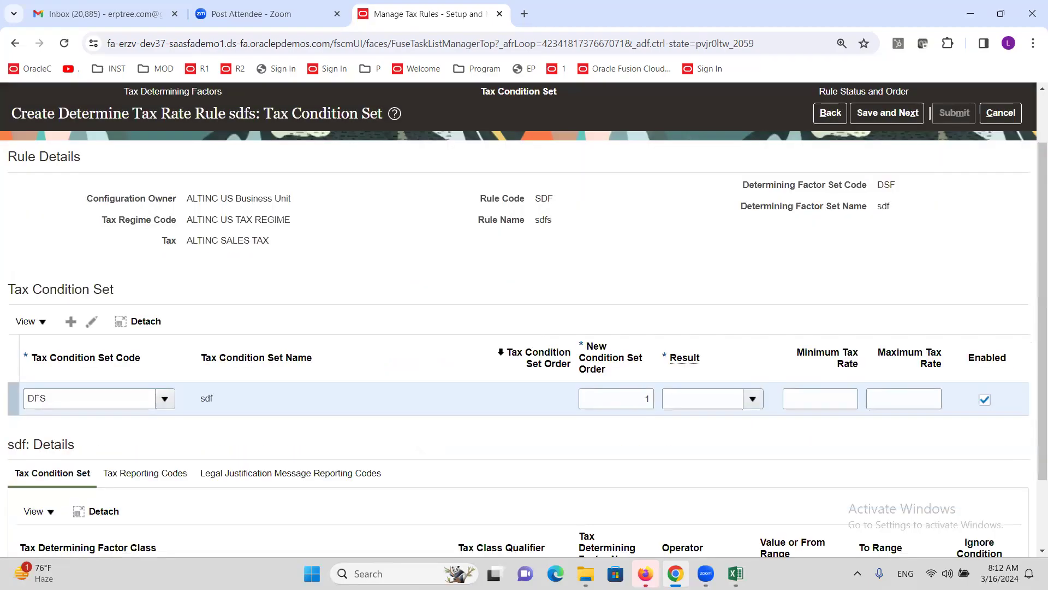
Step: Set the DFS condition set's result to ALTINC@10% and save, moving to Rule Status and Order
left_click(754, 399)
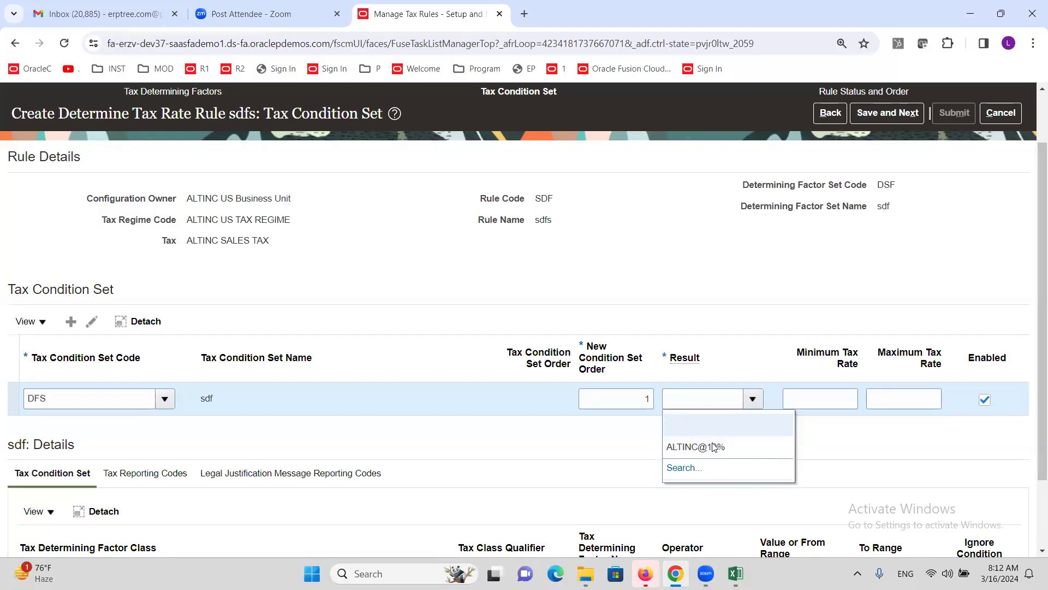
left_click_drag(136, 111, 236, 121)
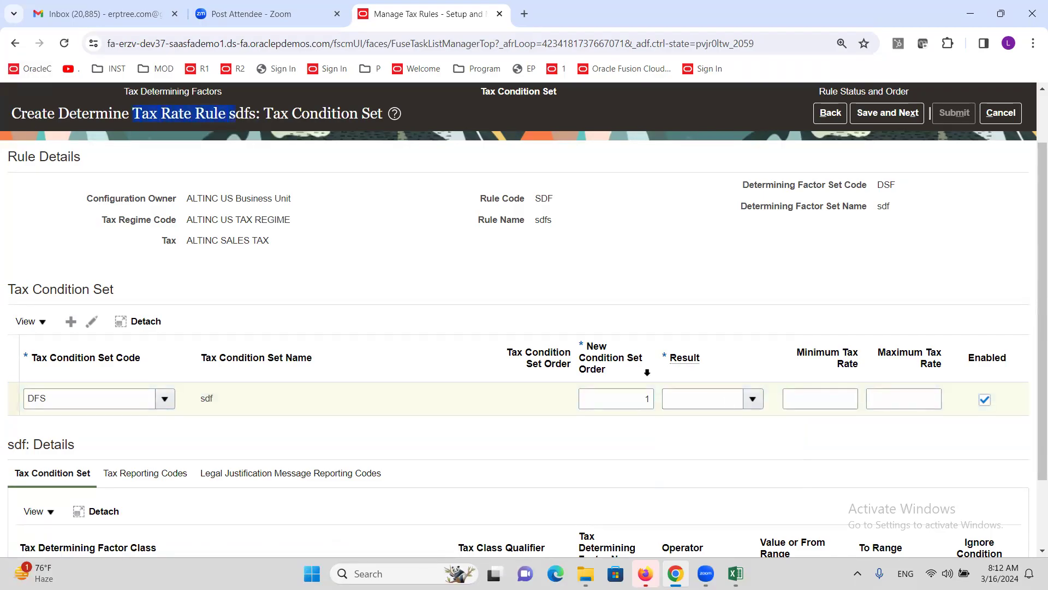
left_click(756, 405)
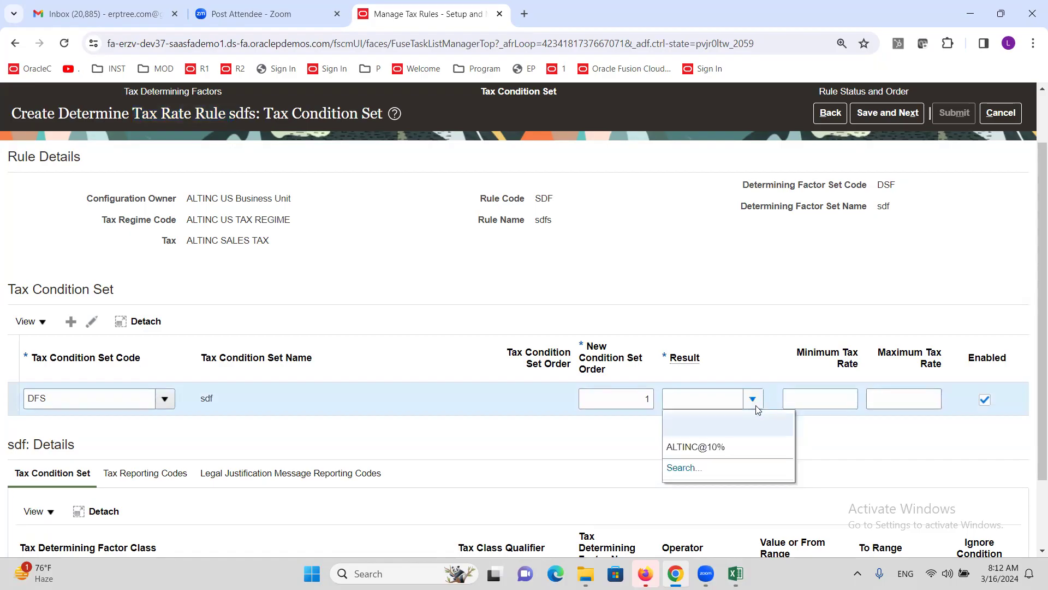
left_click(708, 445)
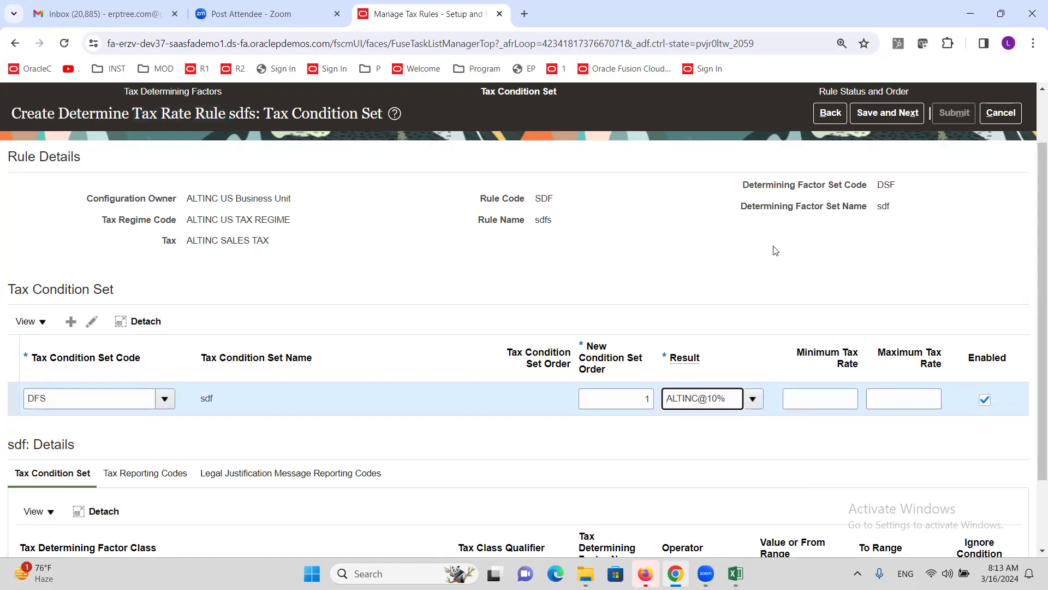
scroll(728, 292, "down", 2)
scroll(737, 281, "up", 3)
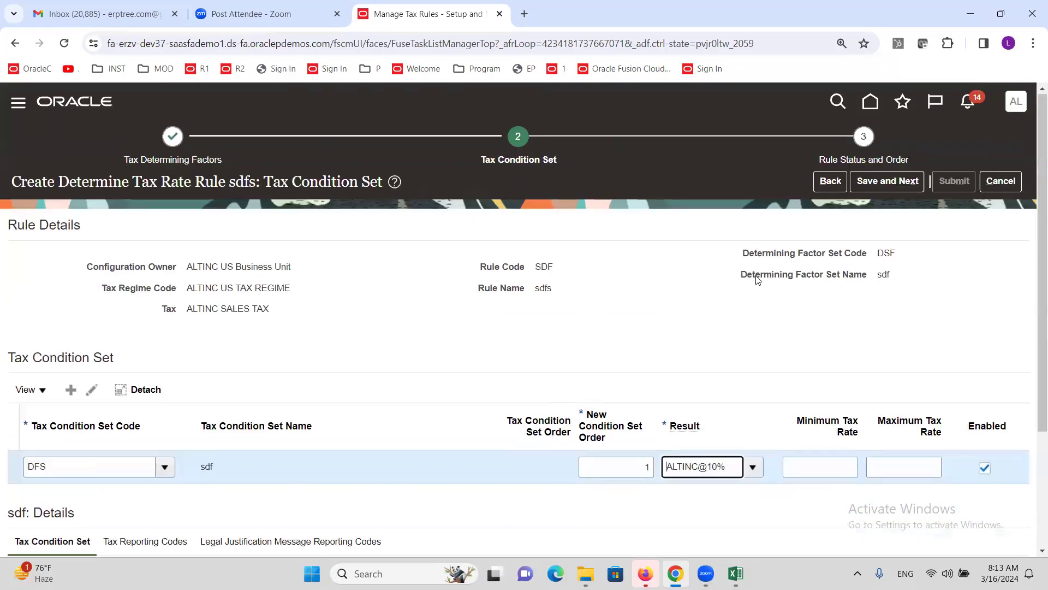
left_click(877, 188)
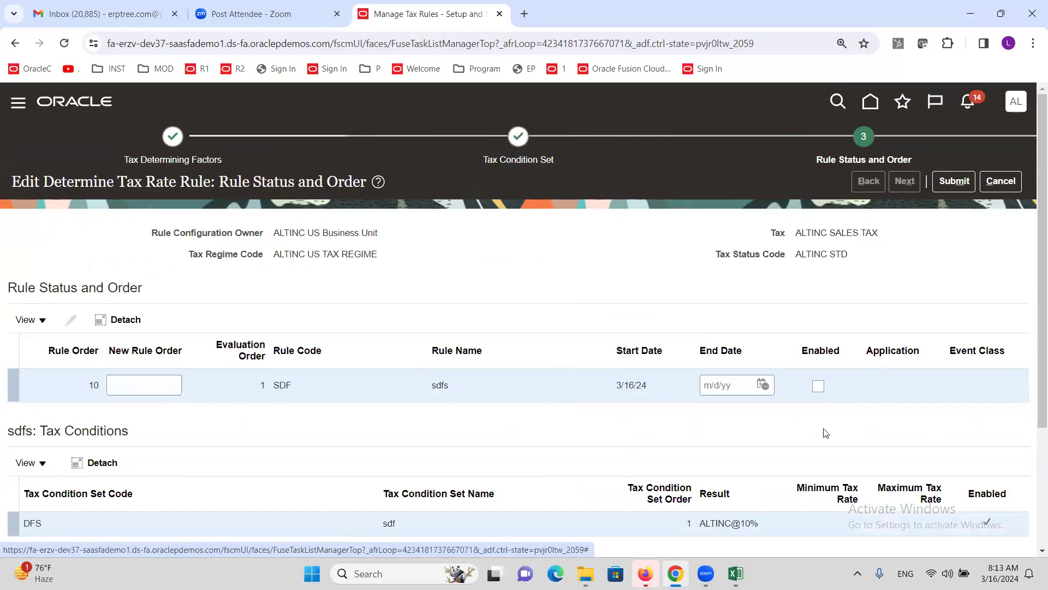
Step: Enable the sdfs tax rate rule at order 10 and submit it
left_click(818, 385)
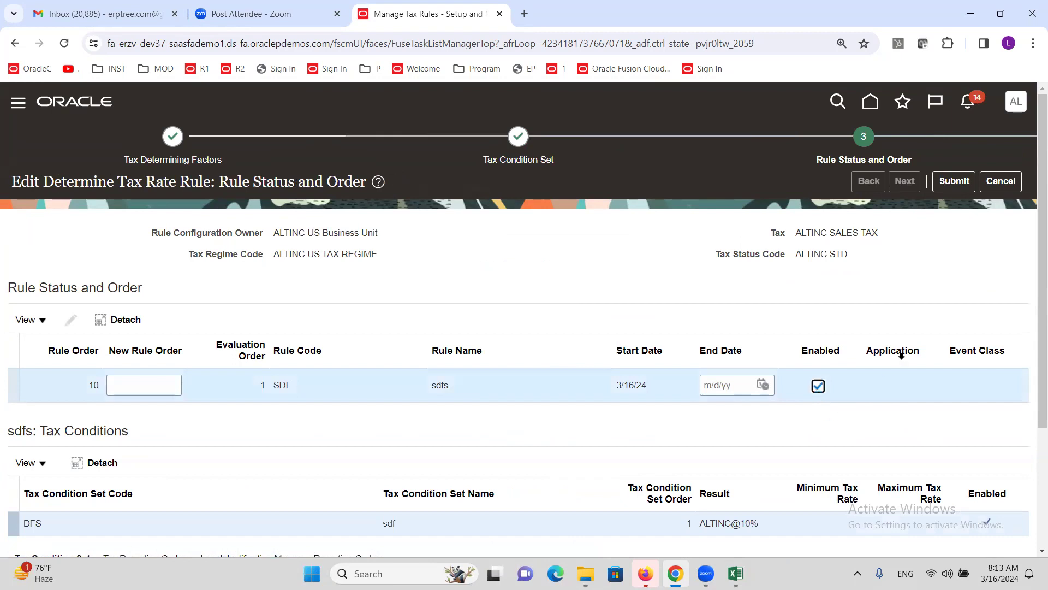
left_click(964, 182)
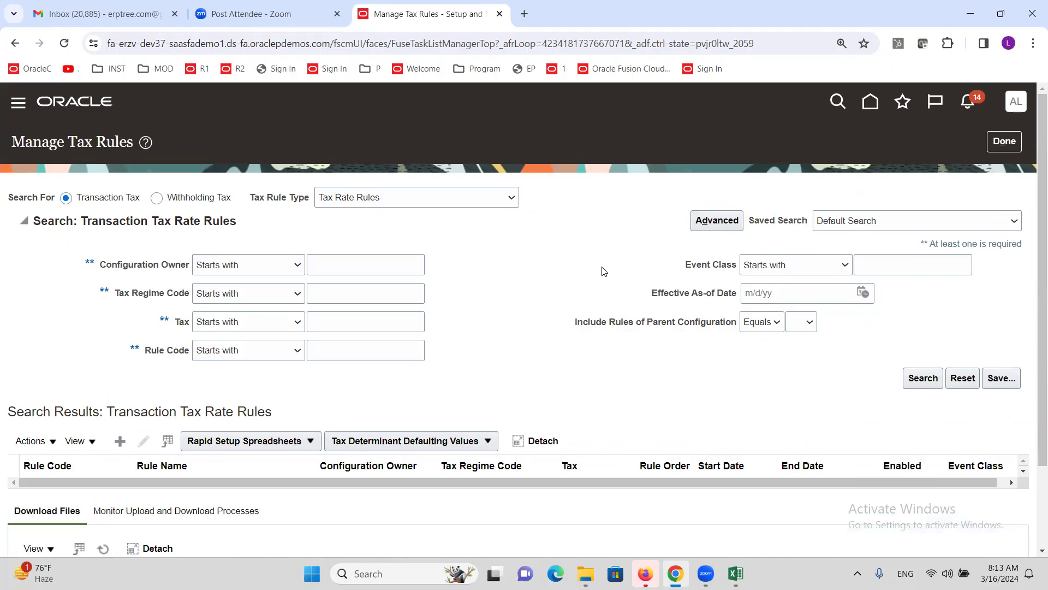
Step: Close Manage Tax Rules and switch to the Excel tax setup checklist
left_click(1004, 141)
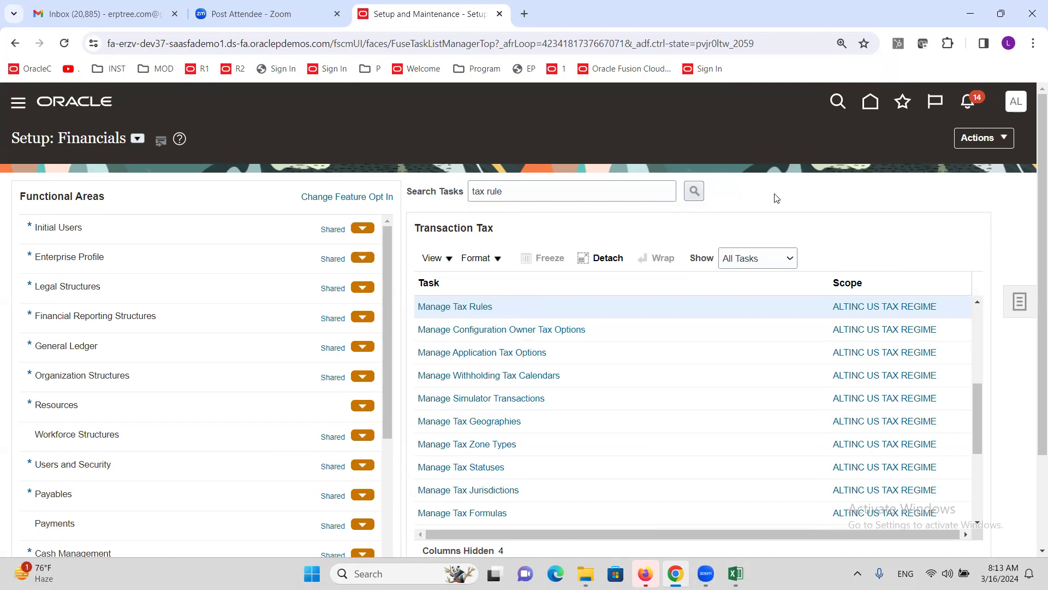
left_click(735, 574)
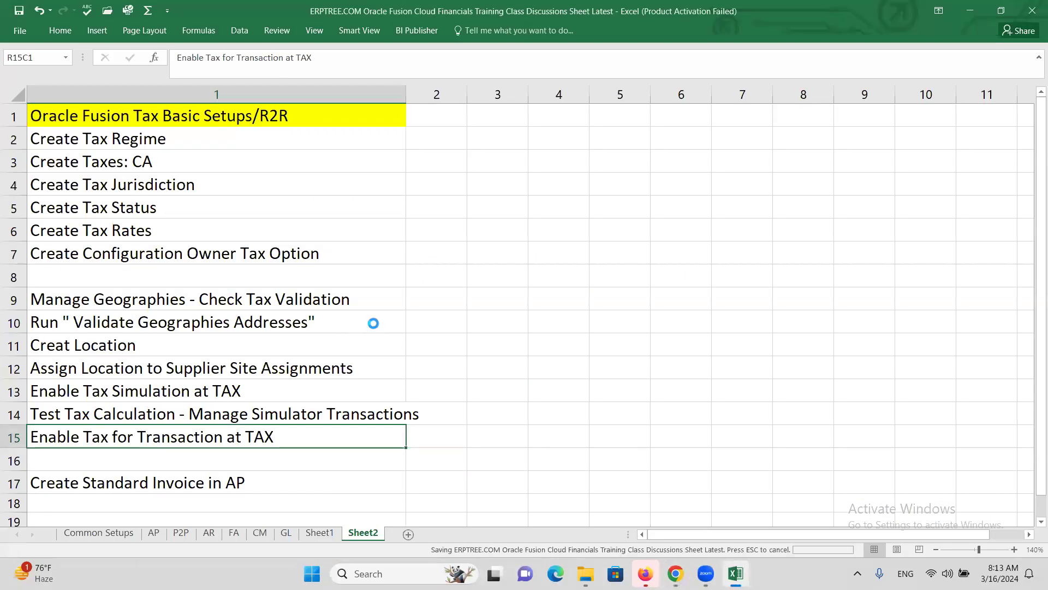
left_click(539, 209)
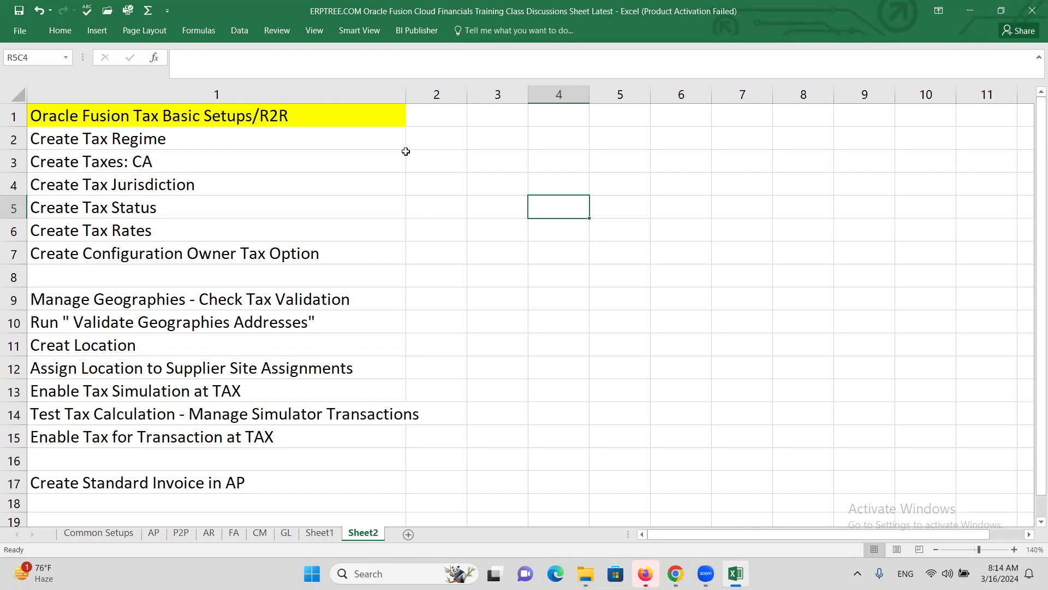
left_click(490, 167)
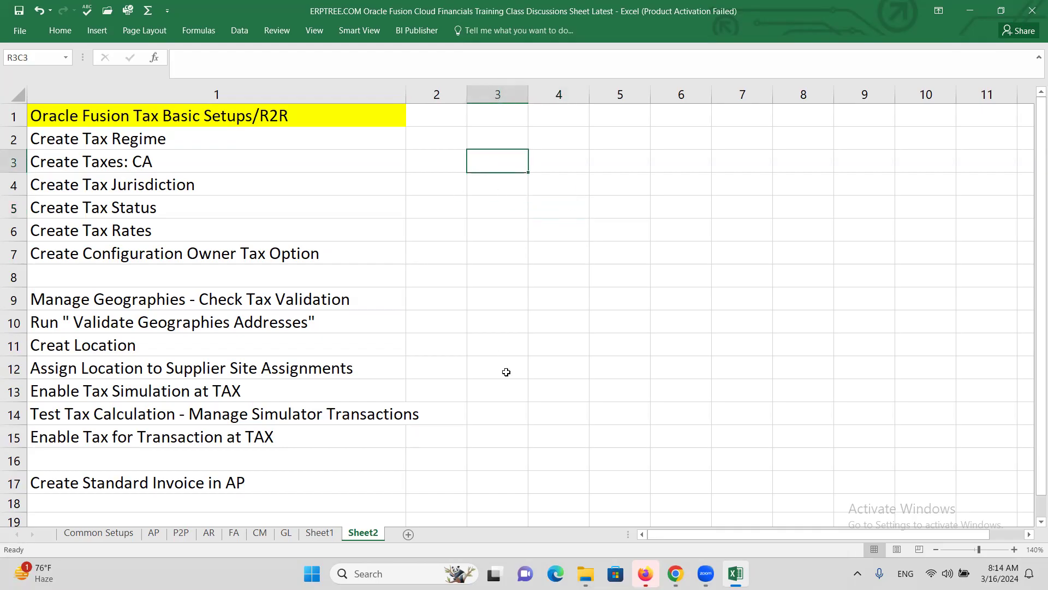
Step: Show the workbook's GL sheet, with steps through 20. Financial Reporting Studio (FRS) marked Done
left_click(283, 536)
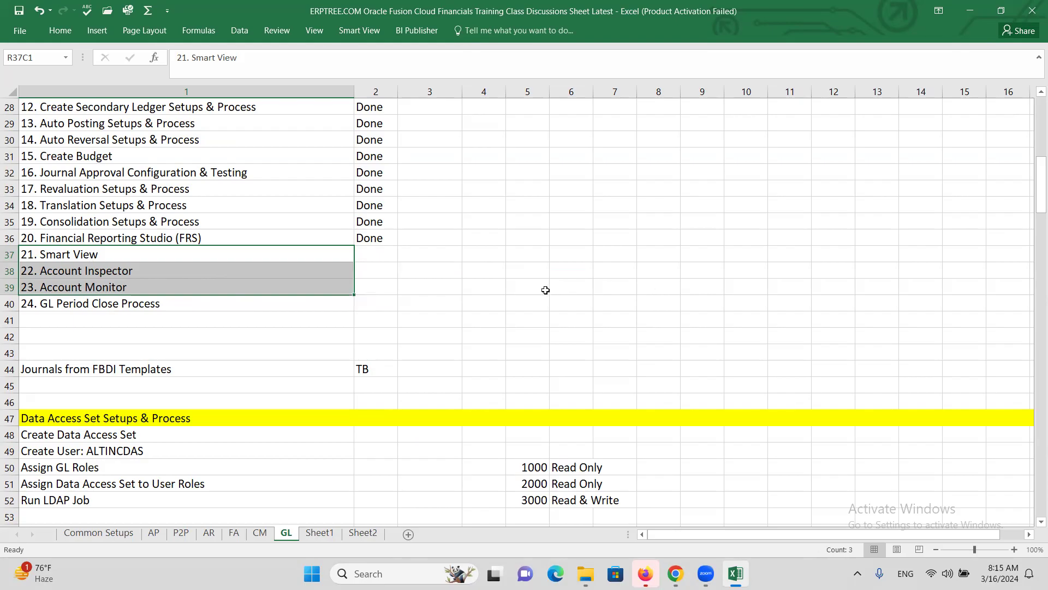
left_click(858, 62)
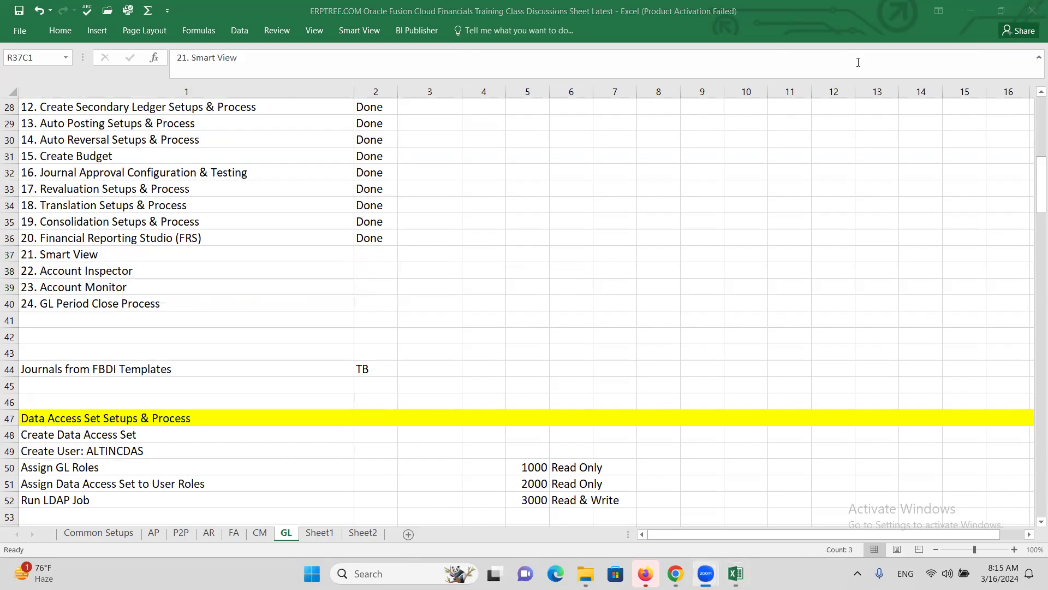